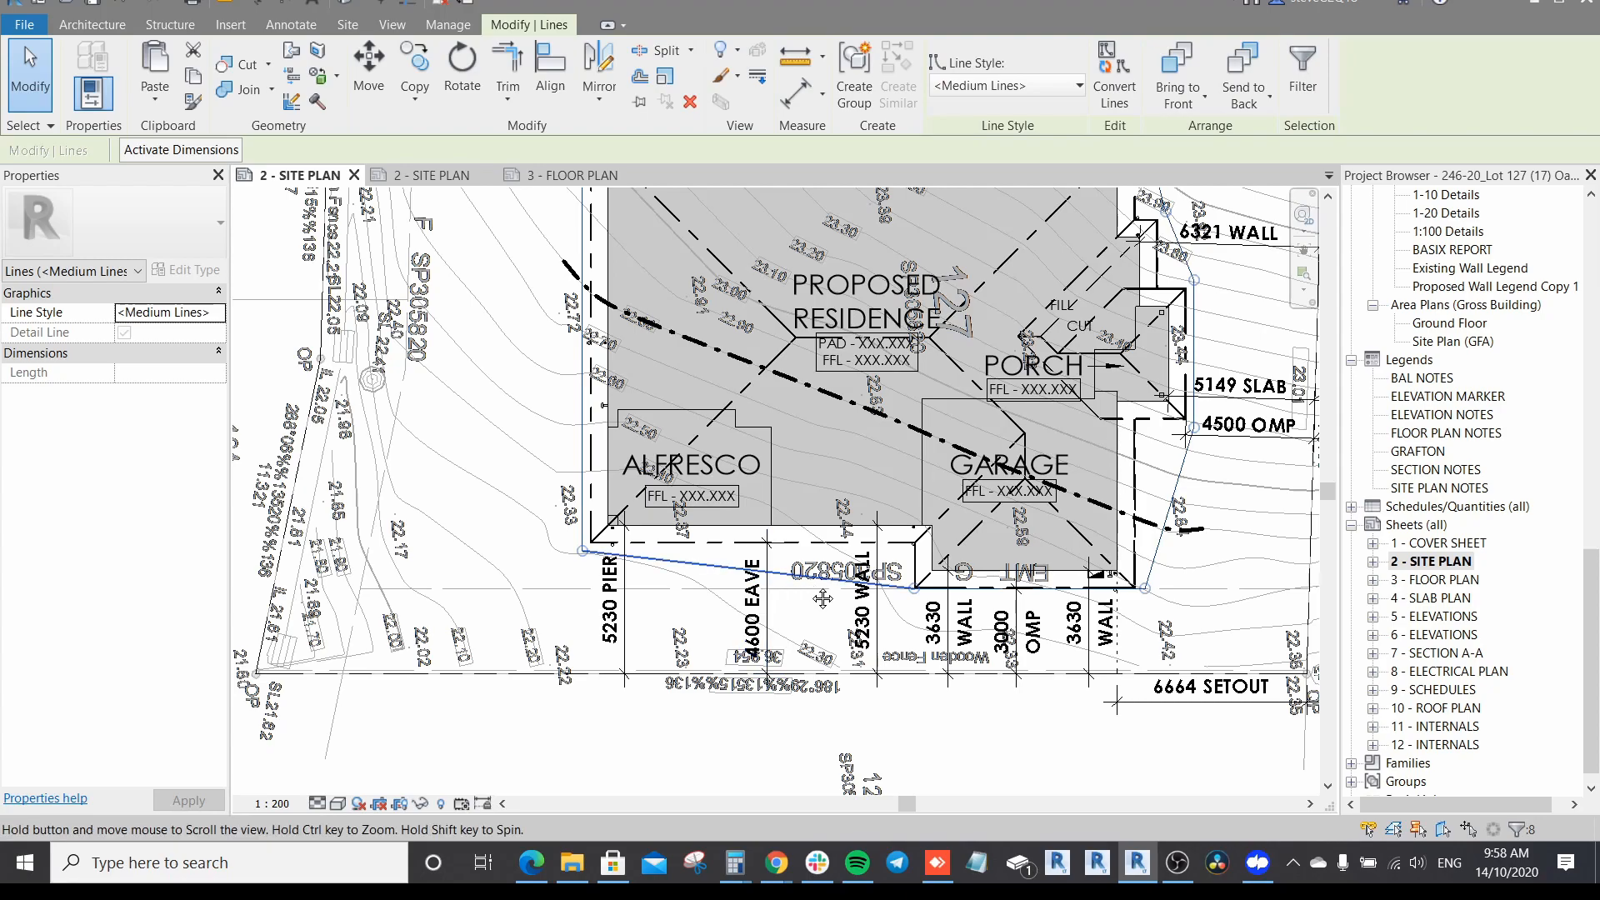
# Step: Examine the outline drawn around the proposed residence and the property boundary on the site plan
pyautogui.moveTo(1119, 621); pyautogui.dragTo(1032, 646, button='middle')
pyautogui.scroll(-1, 1032, 646)
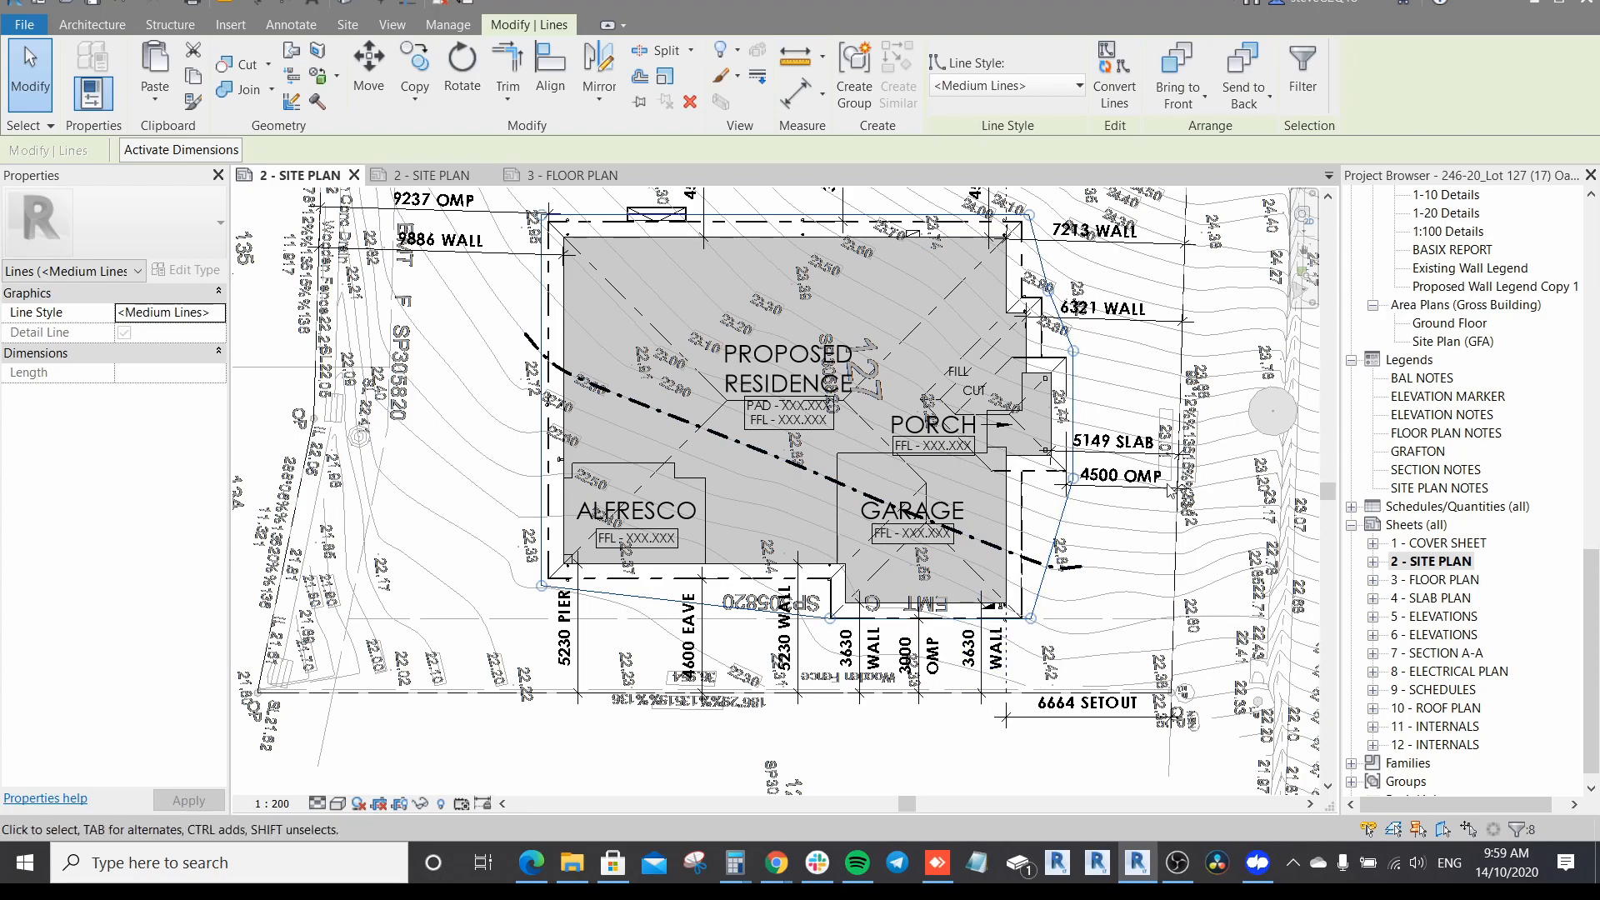
pyautogui.moveTo(1059, 514); pyautogui.dragTo(1057, 520, button='middle')
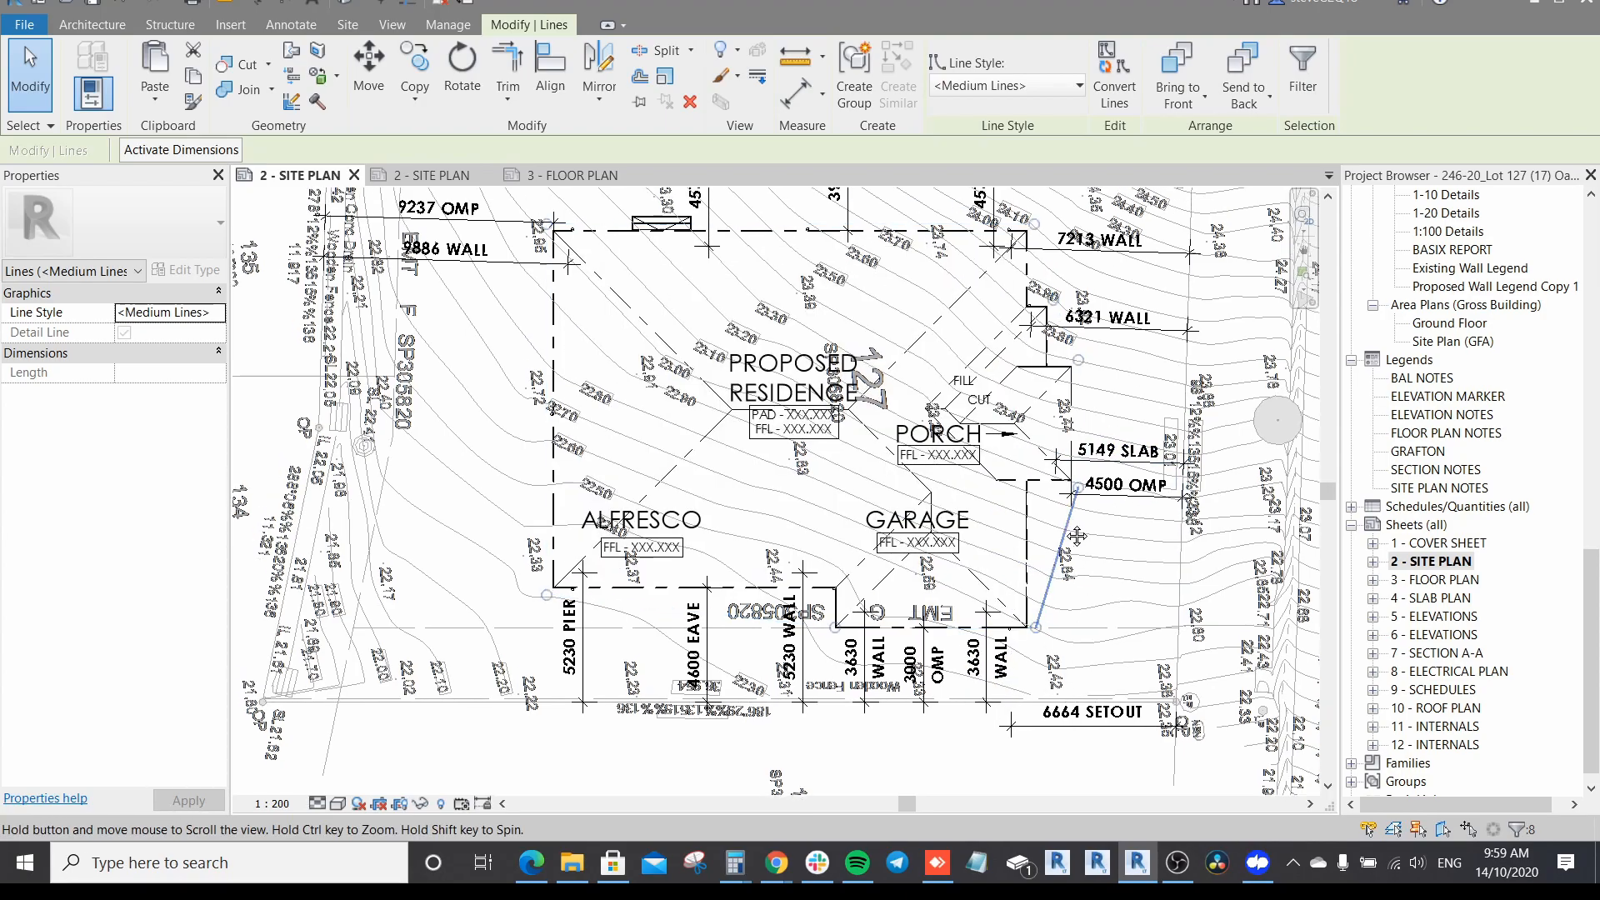
pyautogui.scroll(-2, 570, 288)
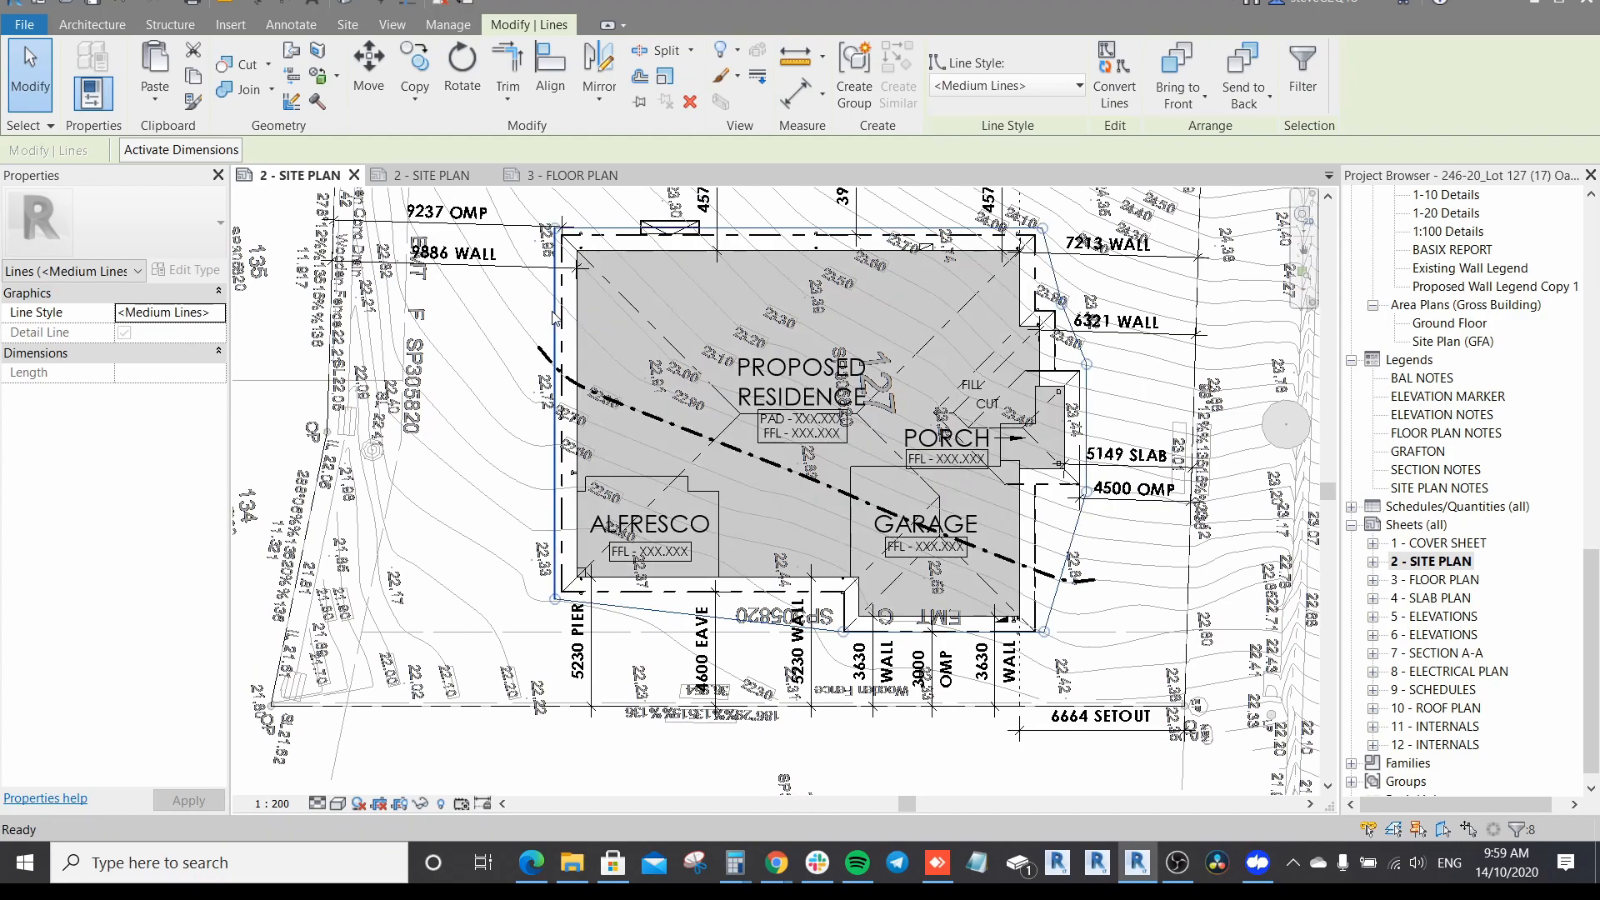
pyautogui.press('Escape')
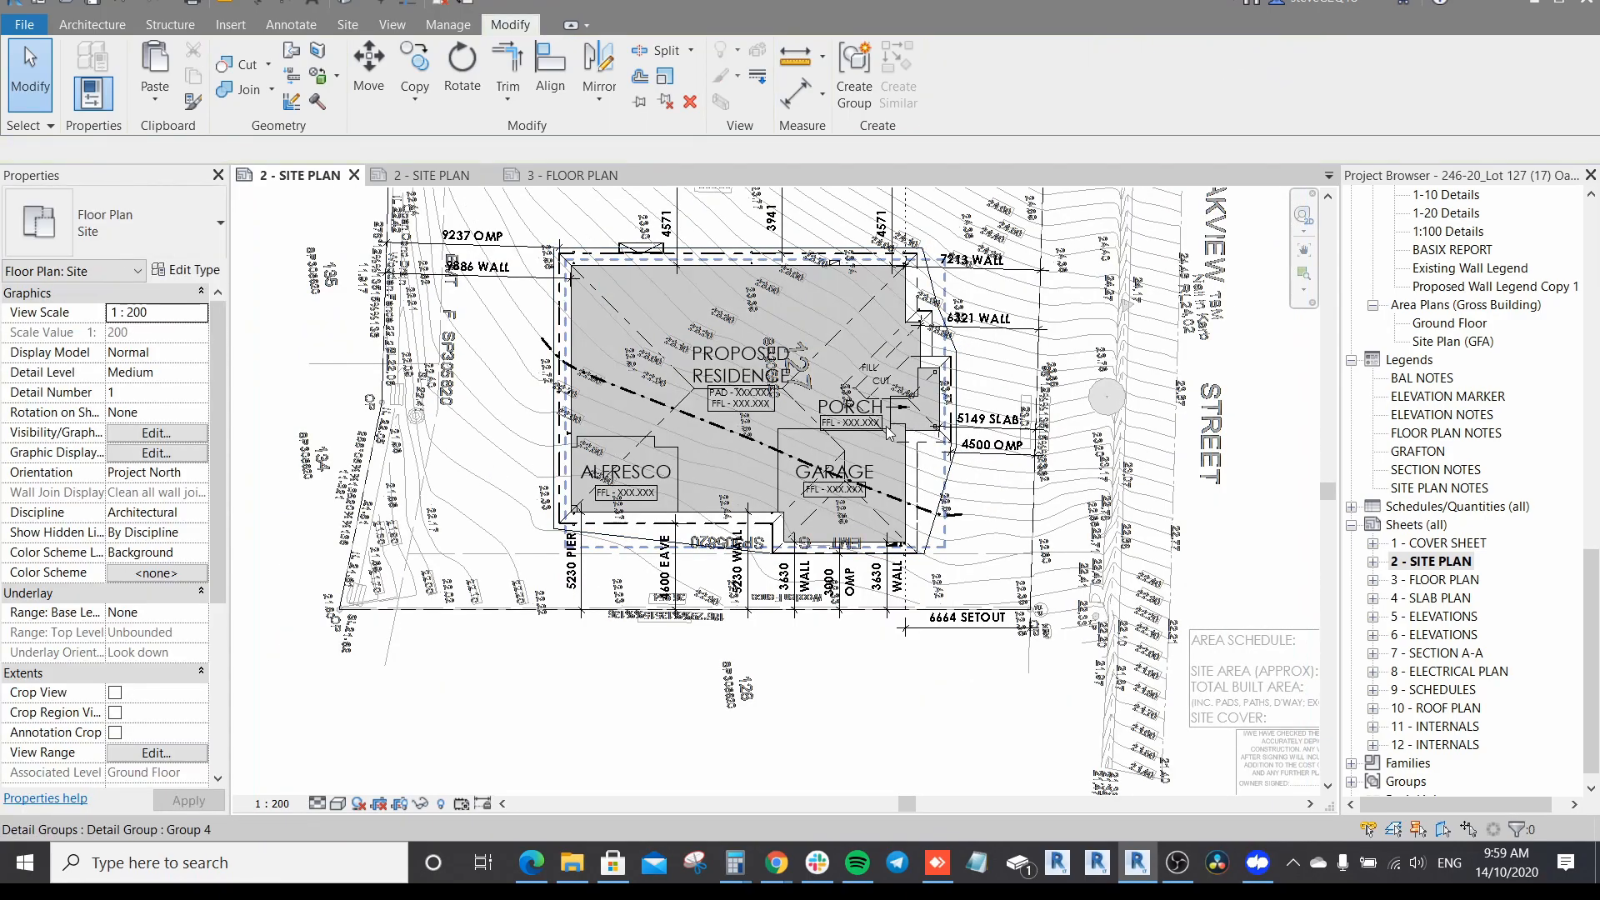
pyautogui.click(1033, 519)
pyautogui.moveTo(1034, 518); pyautogui.dragTo(1068, 539, button='middle')
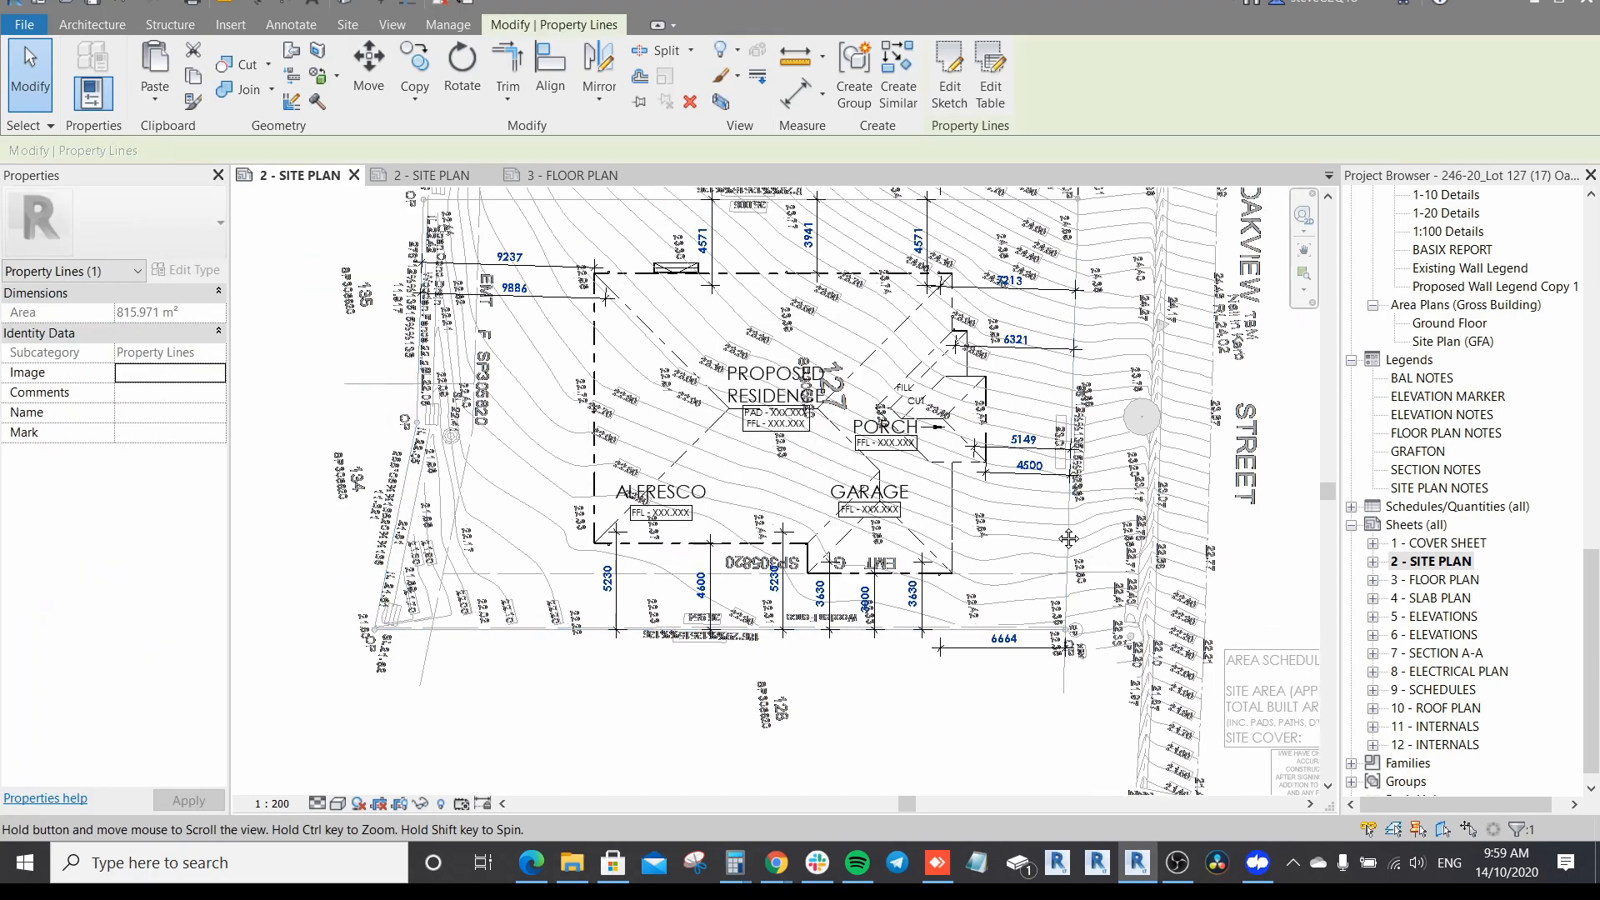
pyautogui.scroll(3, 1022, 544)
pyautogui.press('Escape')
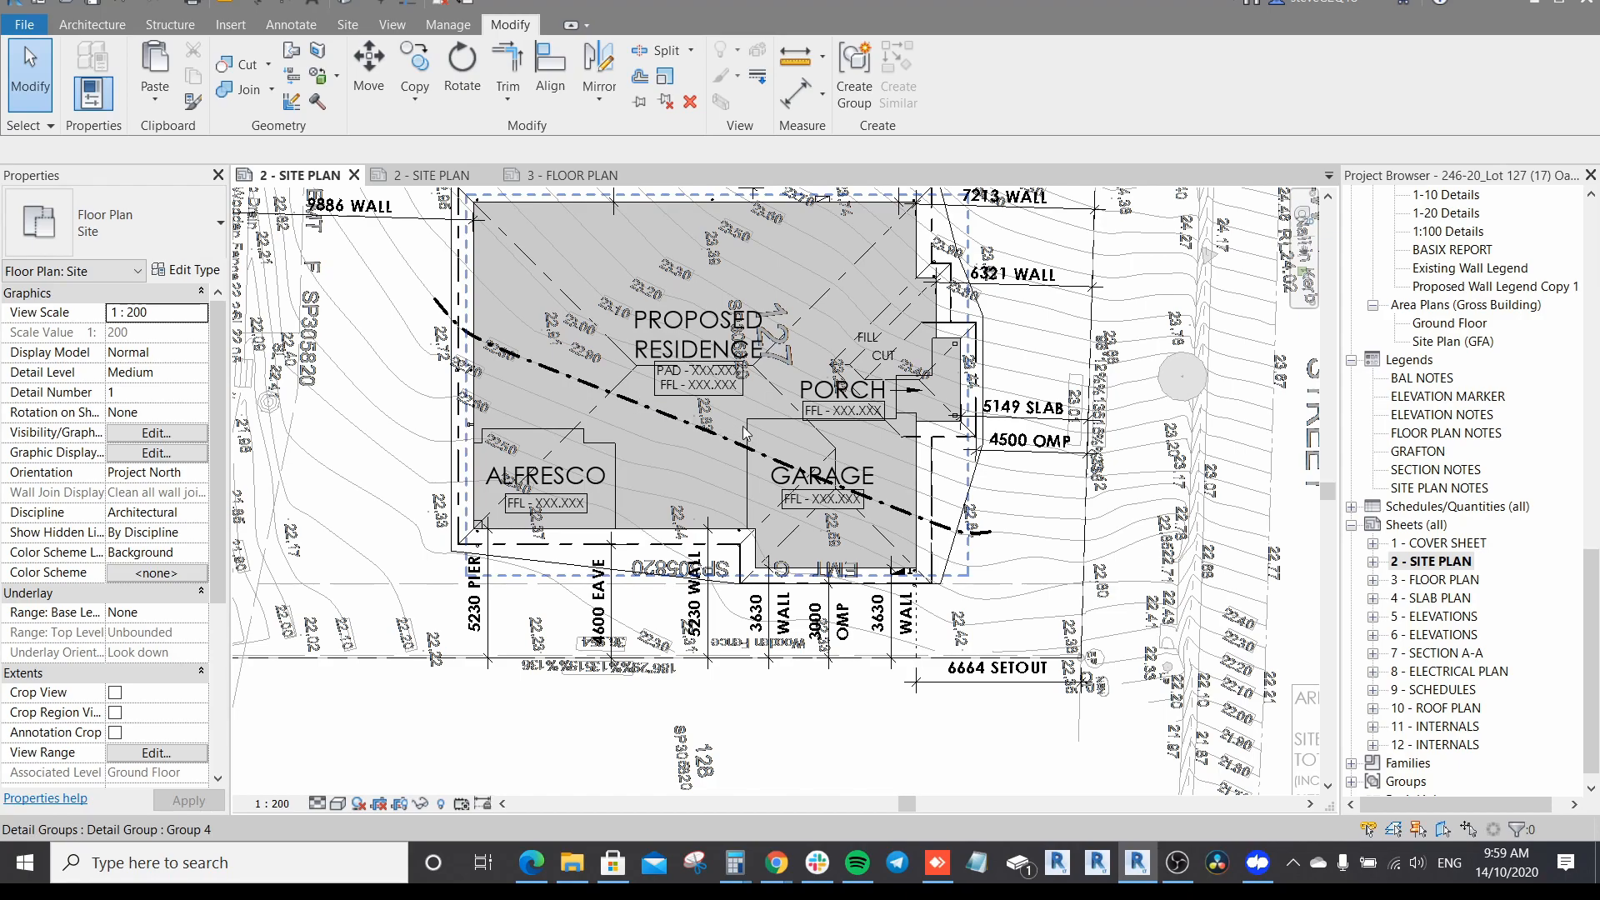
pyautogui.scroll(-4, 1011, 547)
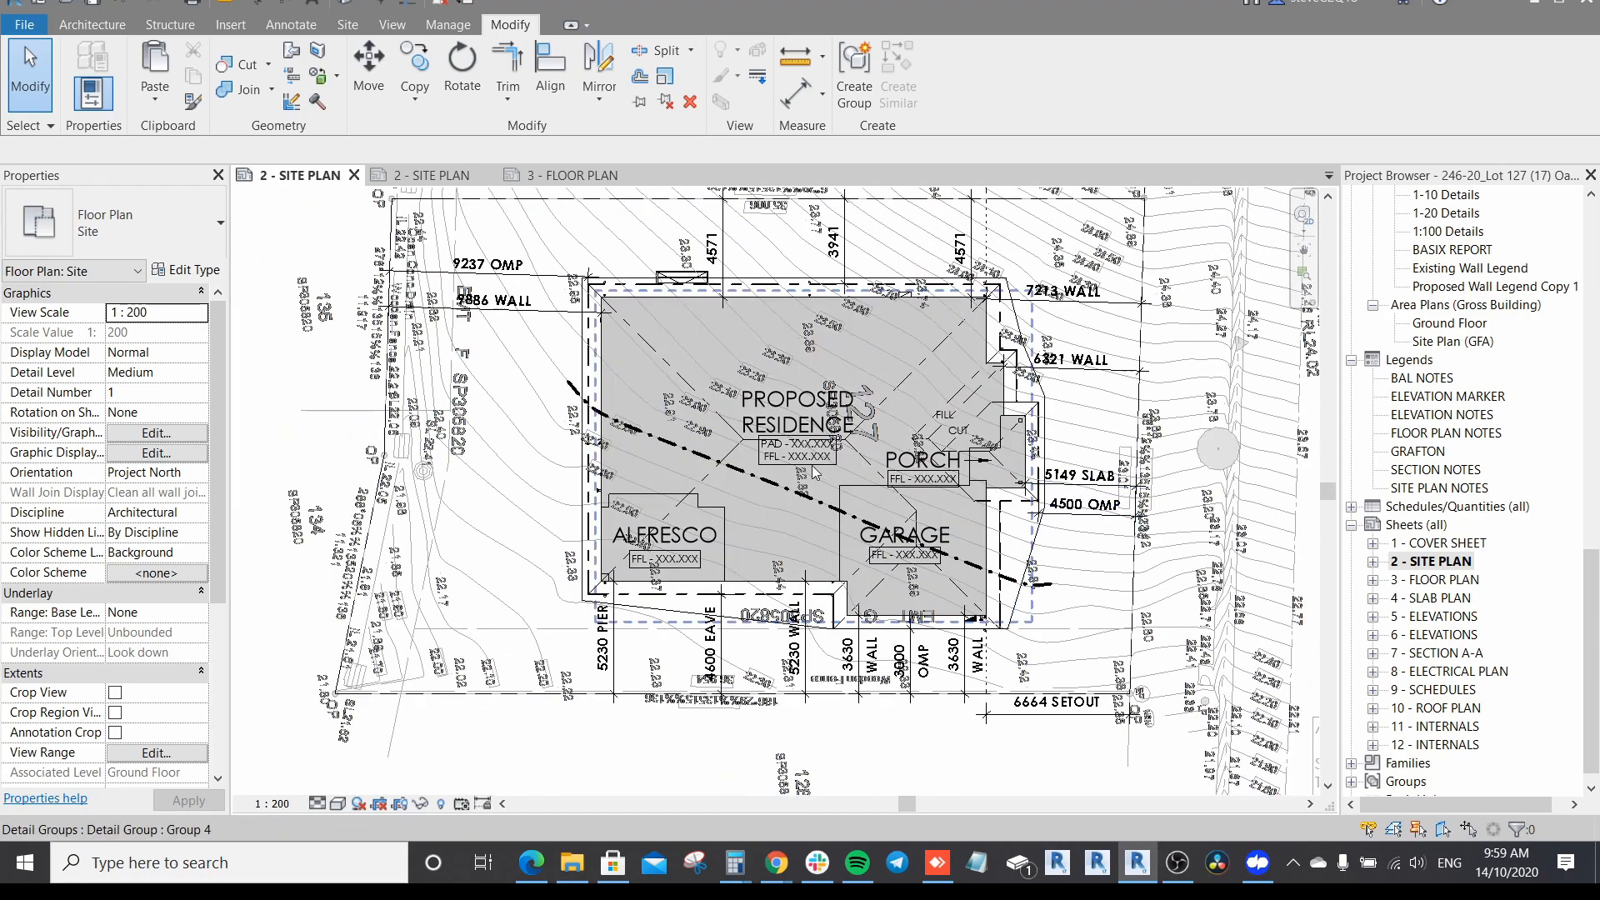
pyautogui.scroll(2, 821, 457)
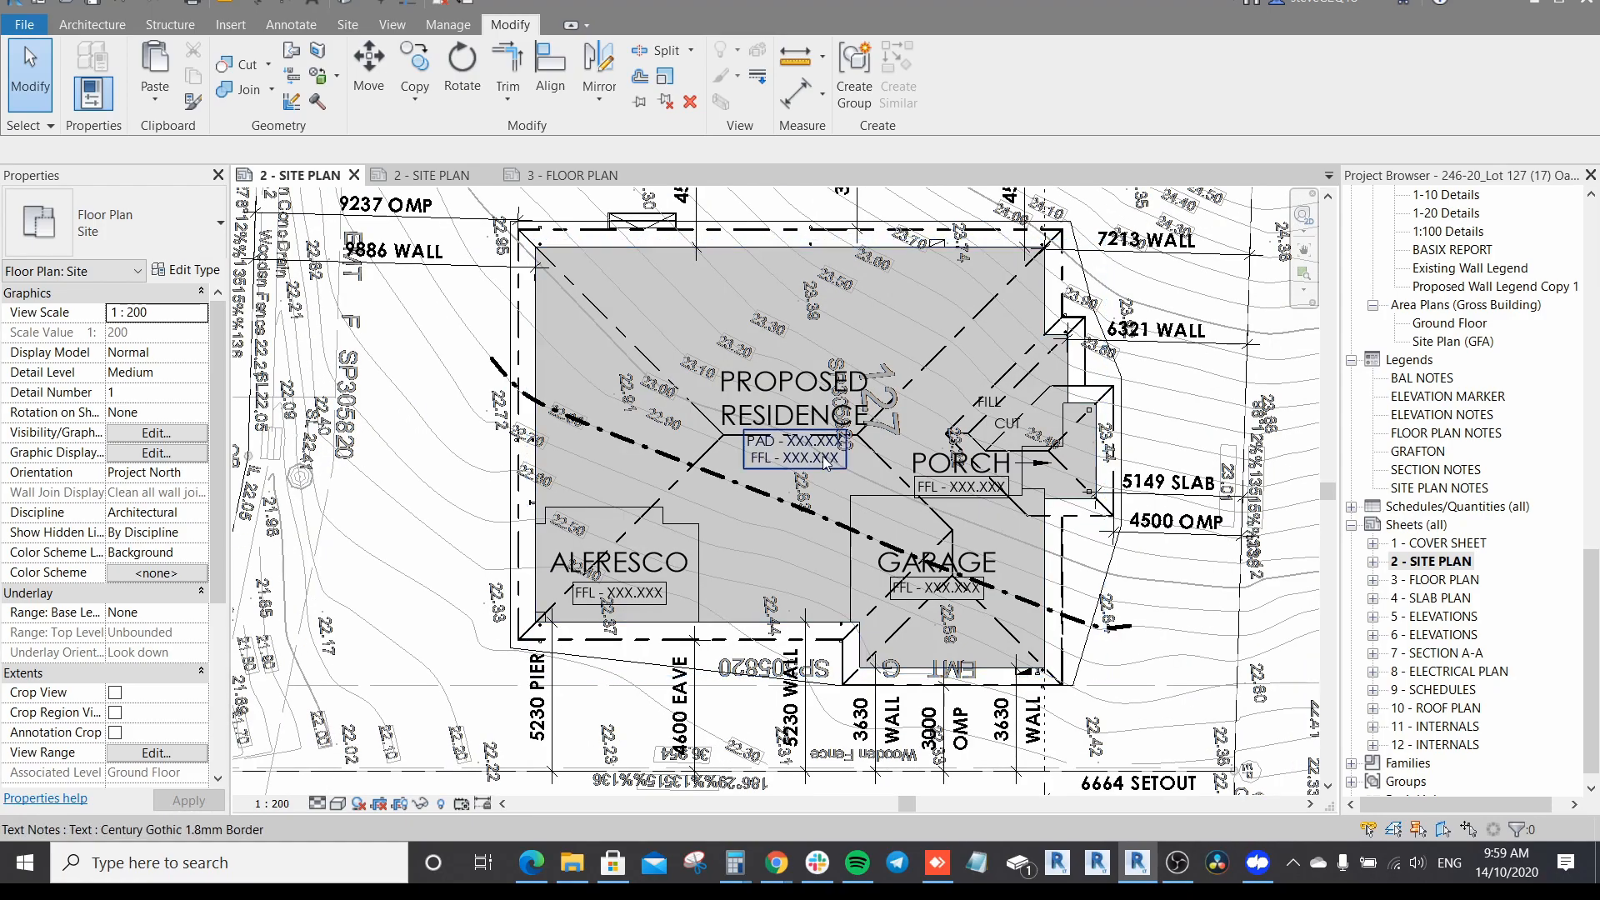
# Step: Check the residence's pad and floor level note and the imported survey drawing around the alfresco side
pyautogui.click(813, 402)
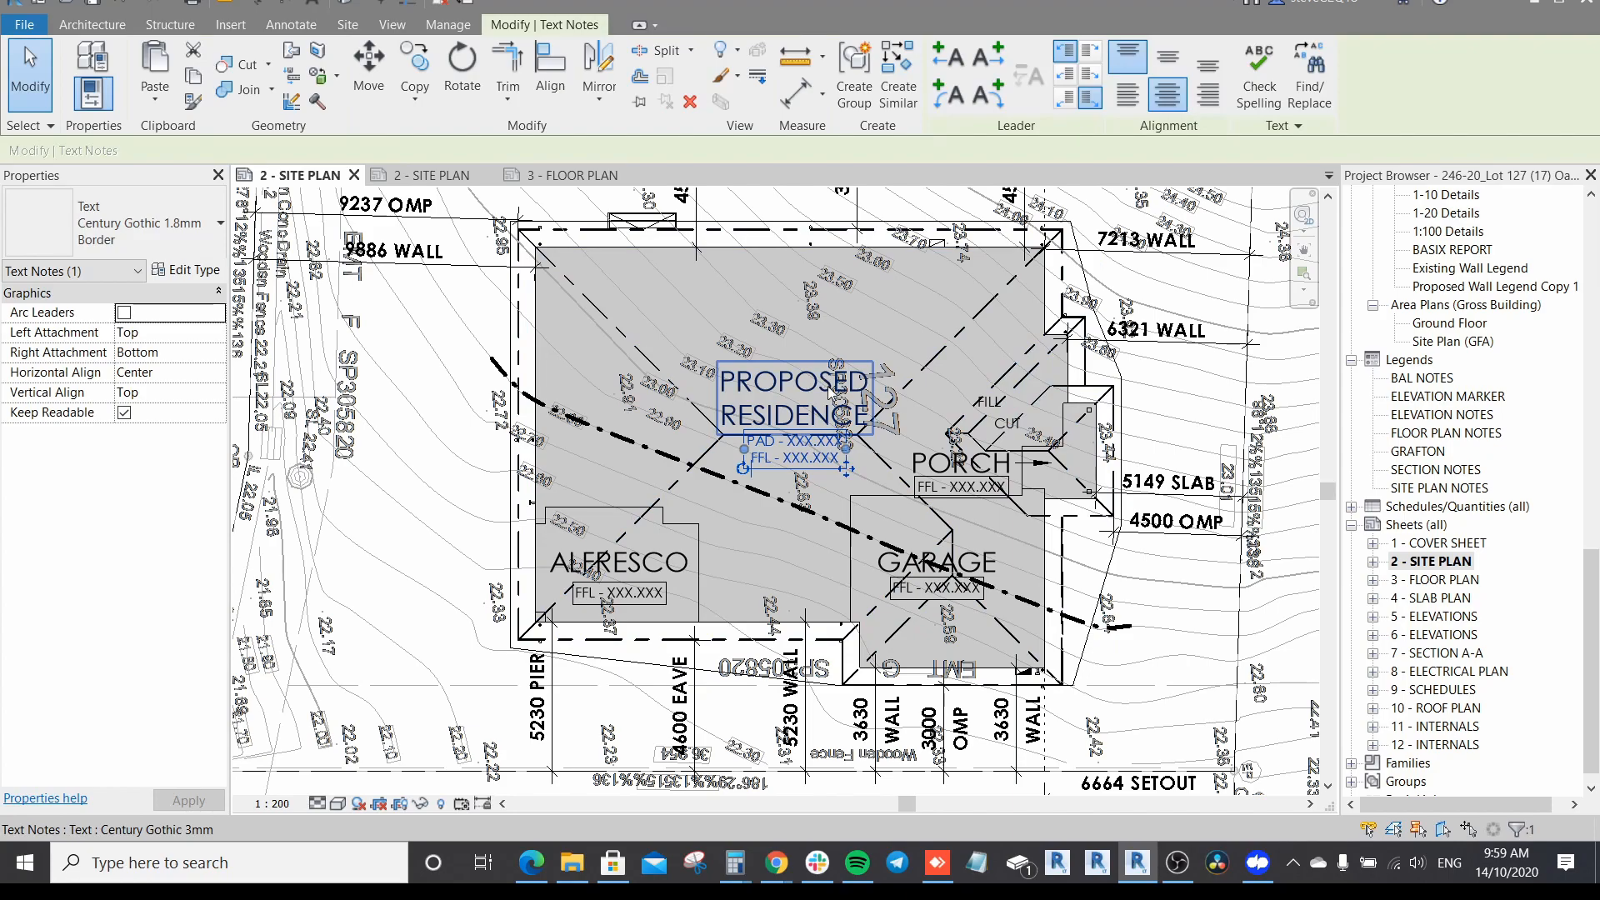
pyautogui.moveTo(836, 519); pyautogui.dragTo(915, 402, button='middle')
pyautogui.scroll(-1, 915, 401)
pyautogui.moveTo(597, 546); pyautogui.dragTo(553, 556, button='middle')
pyautogui.click(550, 535)
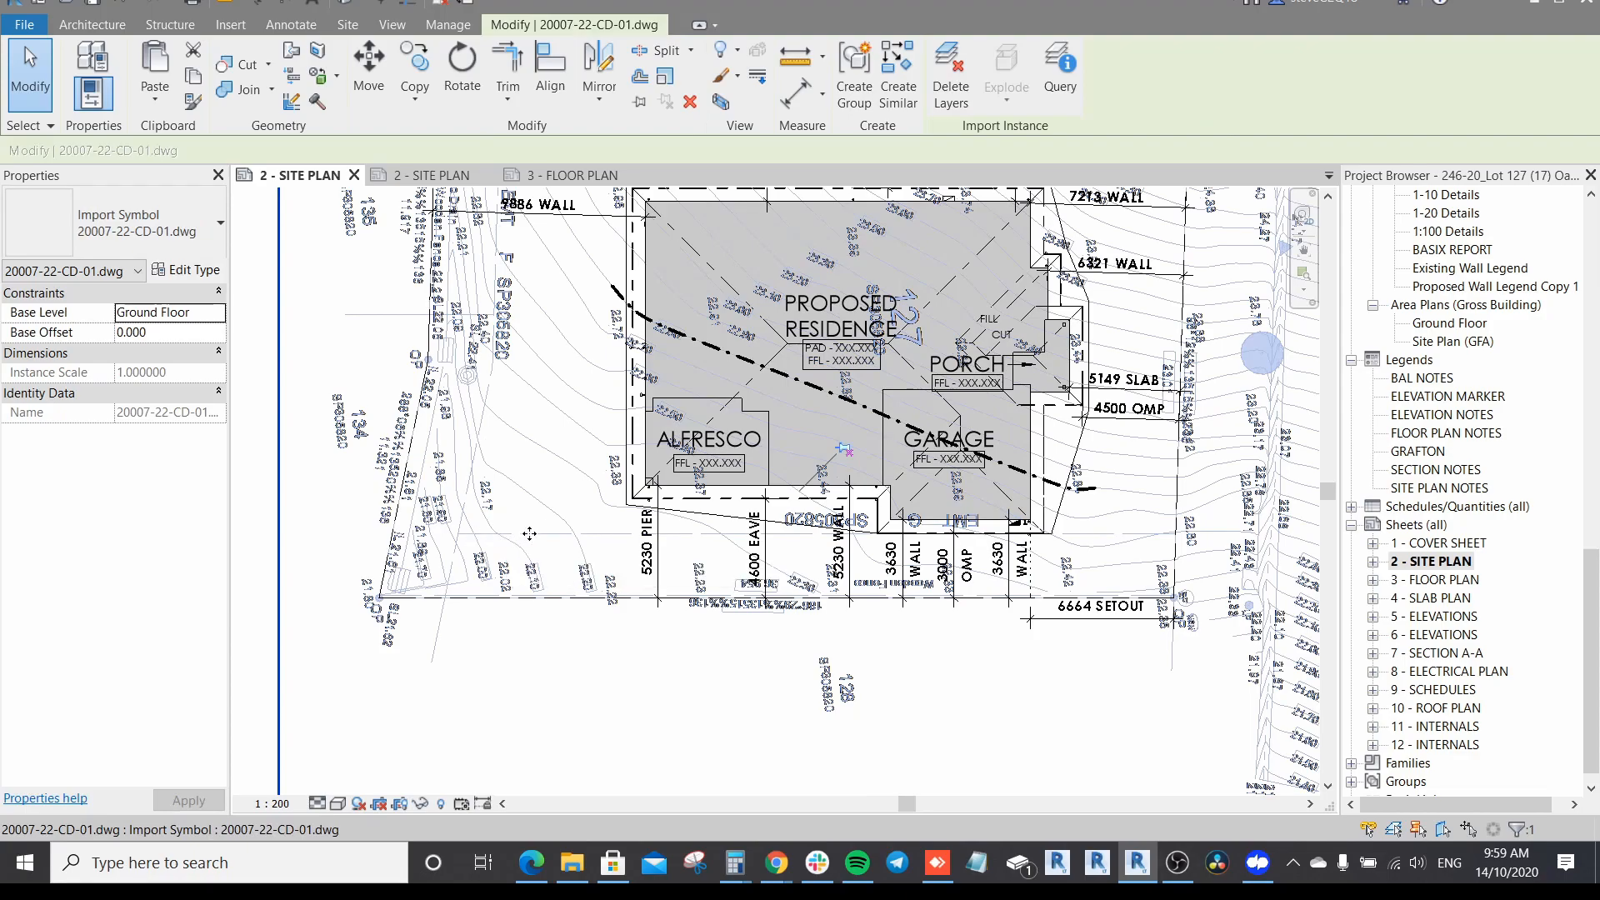
pyautogui.press('Escape')
pyautogui.moveTo(588, 610); pyautogui.dragTo(562, 627, button='middle')
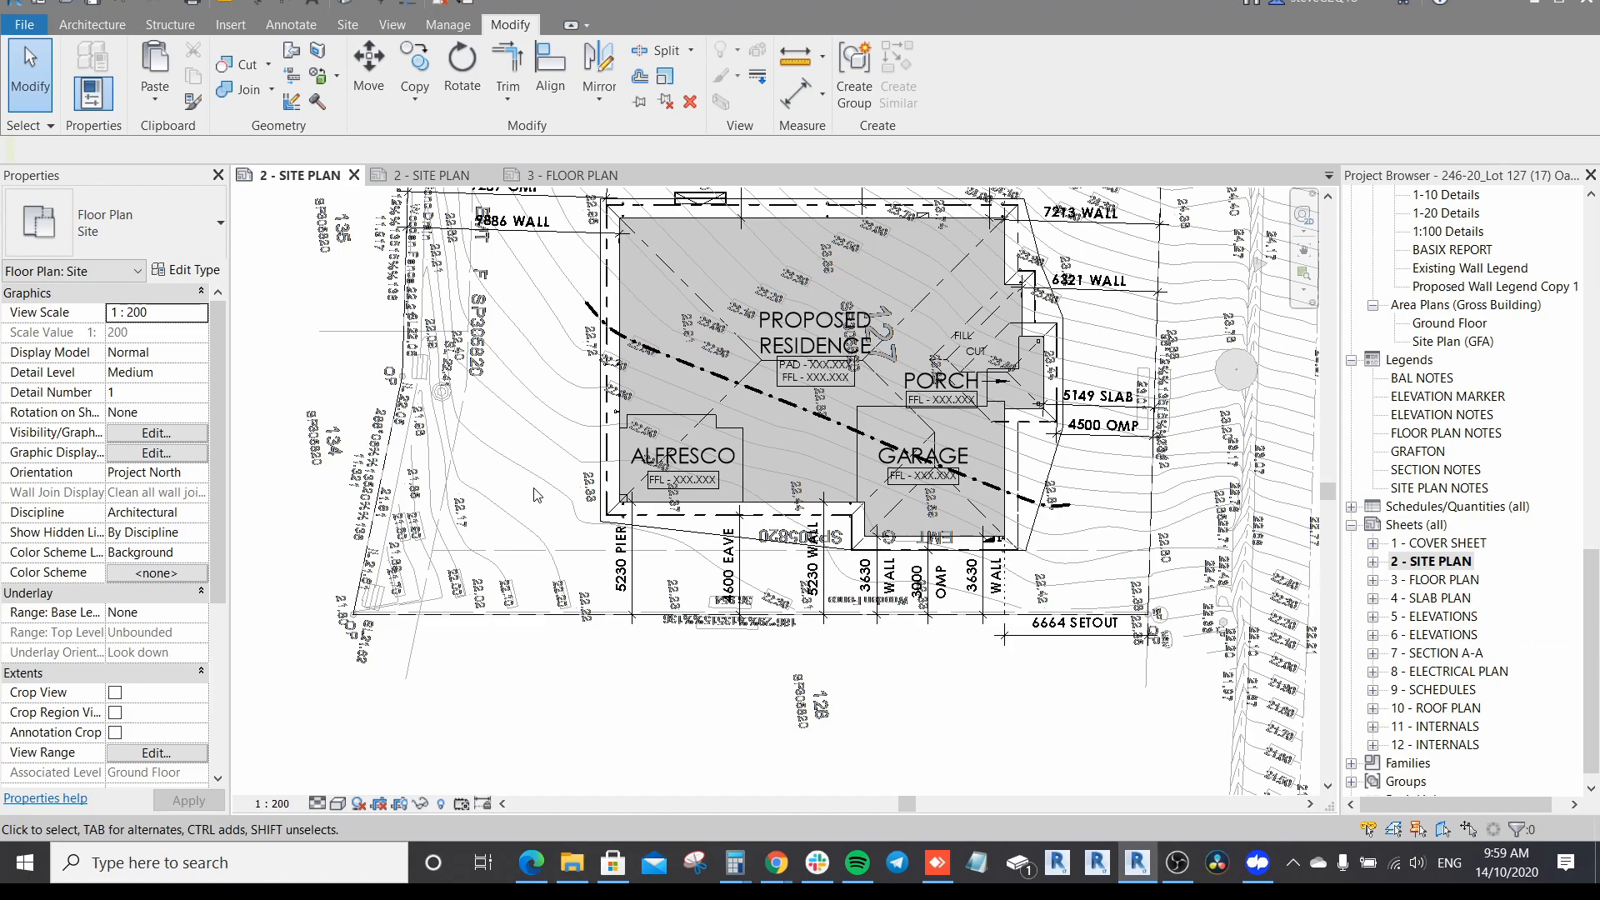
pyautogui.moveTo(743, 566); pyautogui.dragTo(754, 574, button='middle')
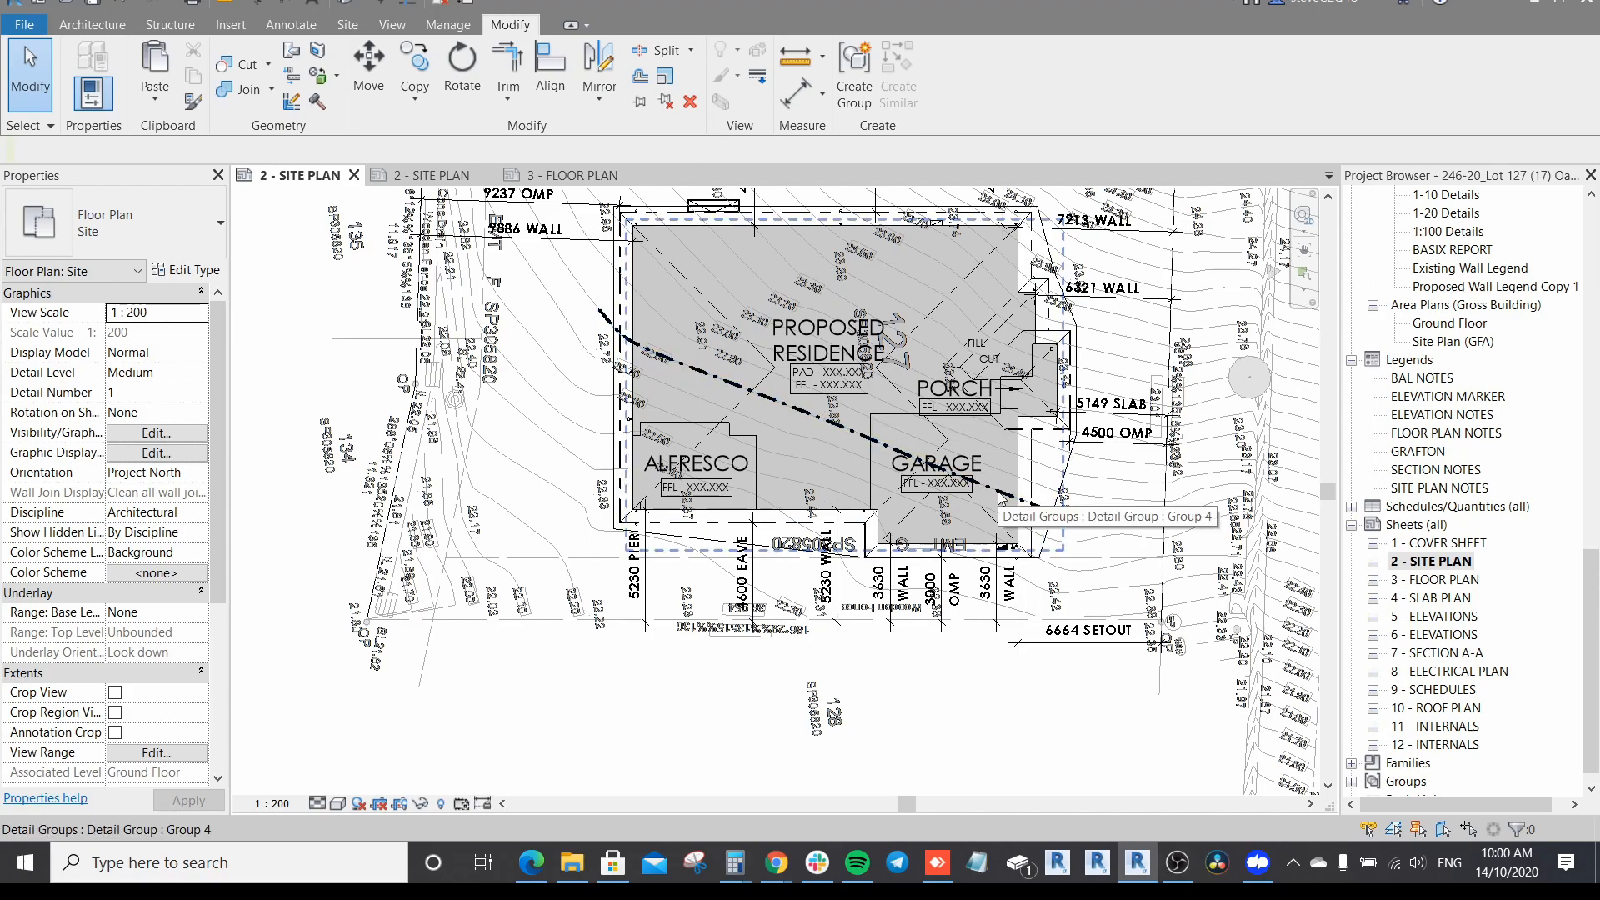
# Step: Examine the contours along the cut and fill line, from the alfresco across to the porch side of the building
pyautogui.scroll(3, 621, 367)
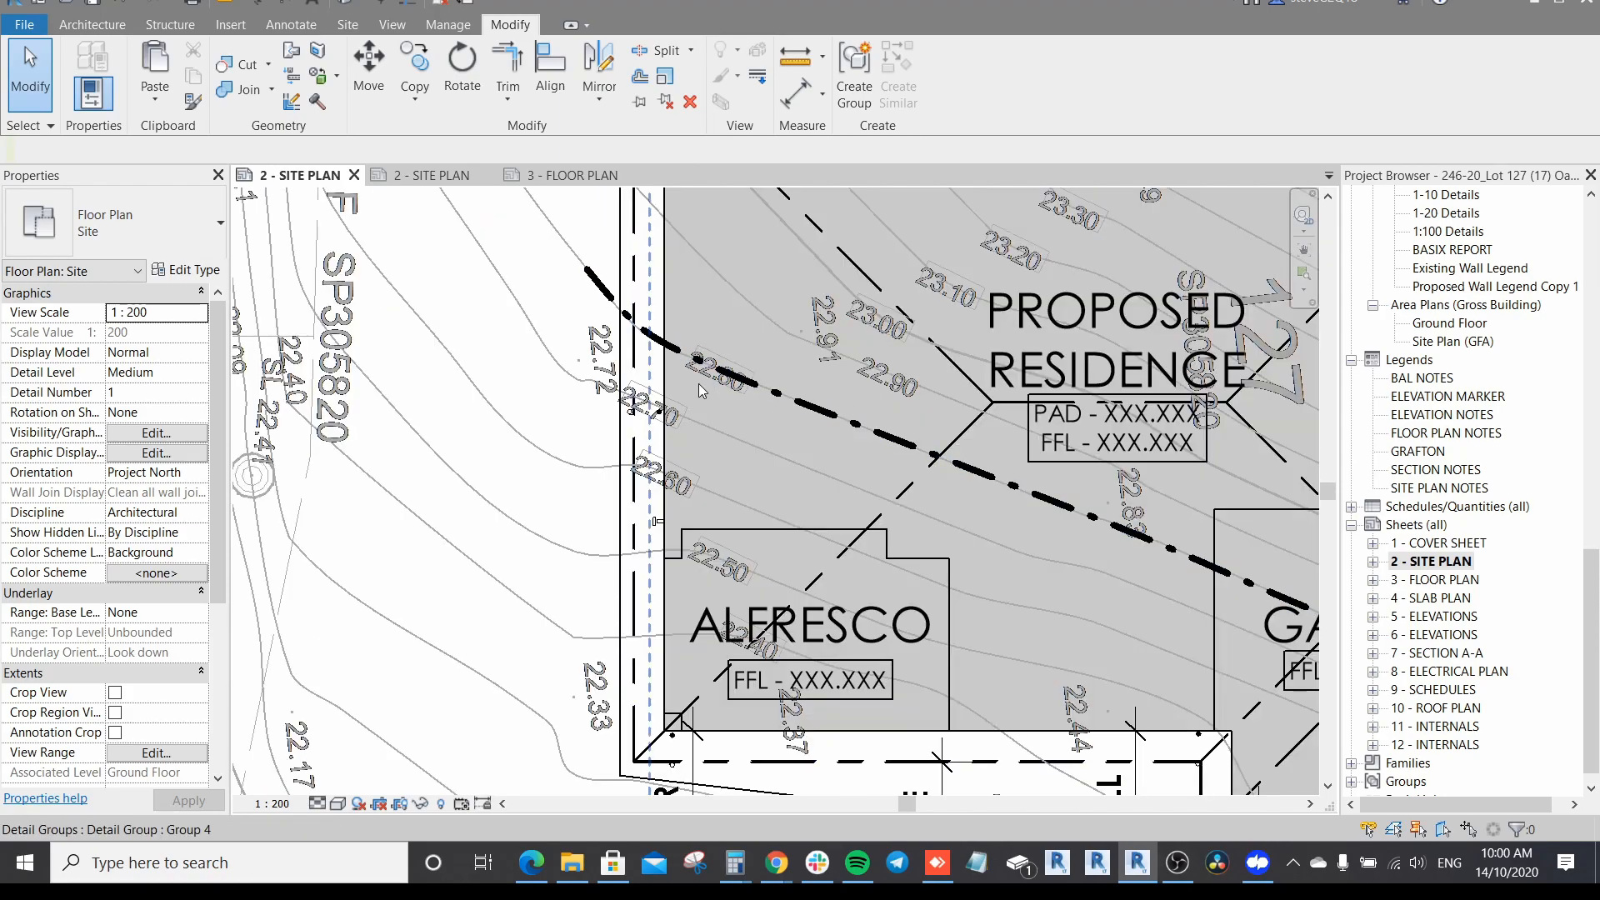
pyautogui.scroll(-1, 700, 375)
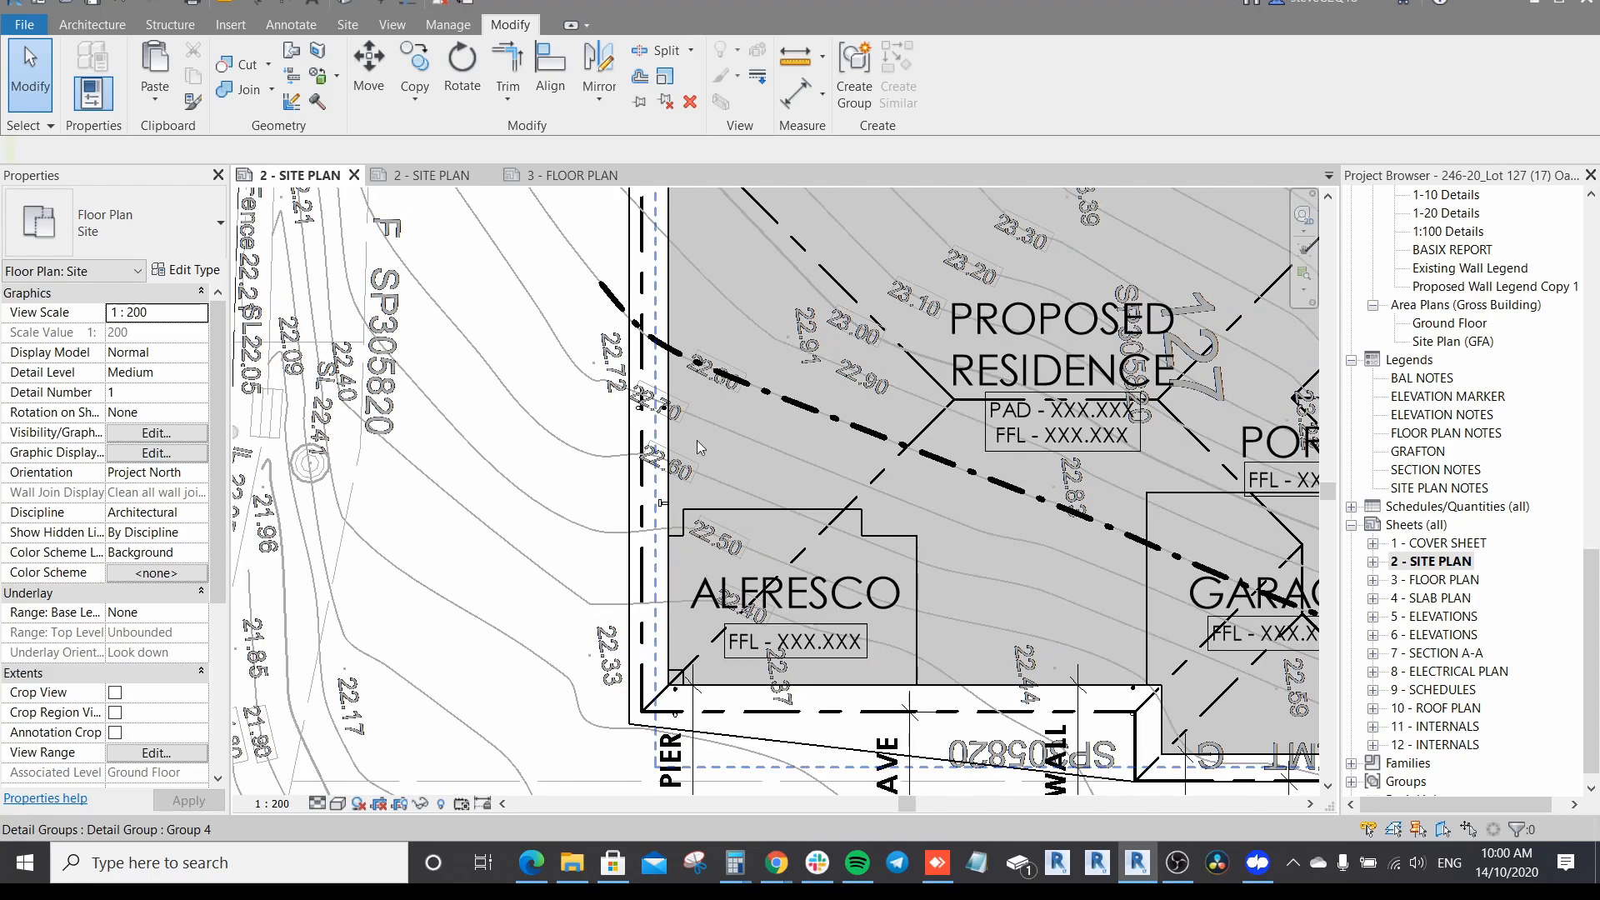
pyautogui.moveTo(575, 622); pyautogui.dragTo(602, 574, button='middle')
pyautogui.scroll(-1, 602, 575)
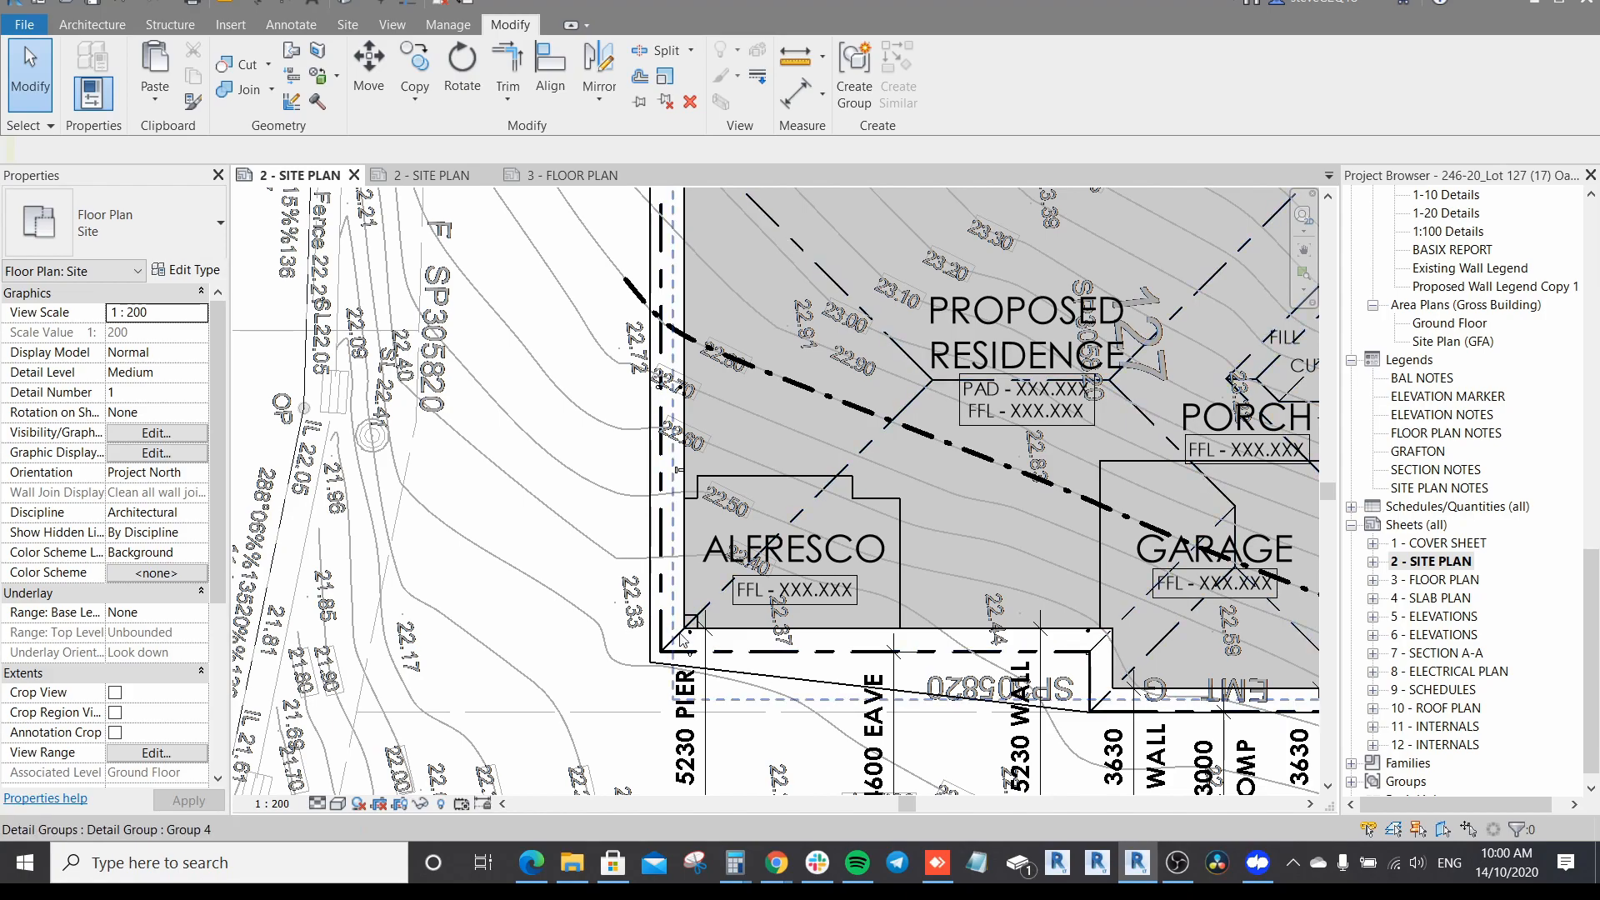
pyautogui.scroll(-2, 684, 637)
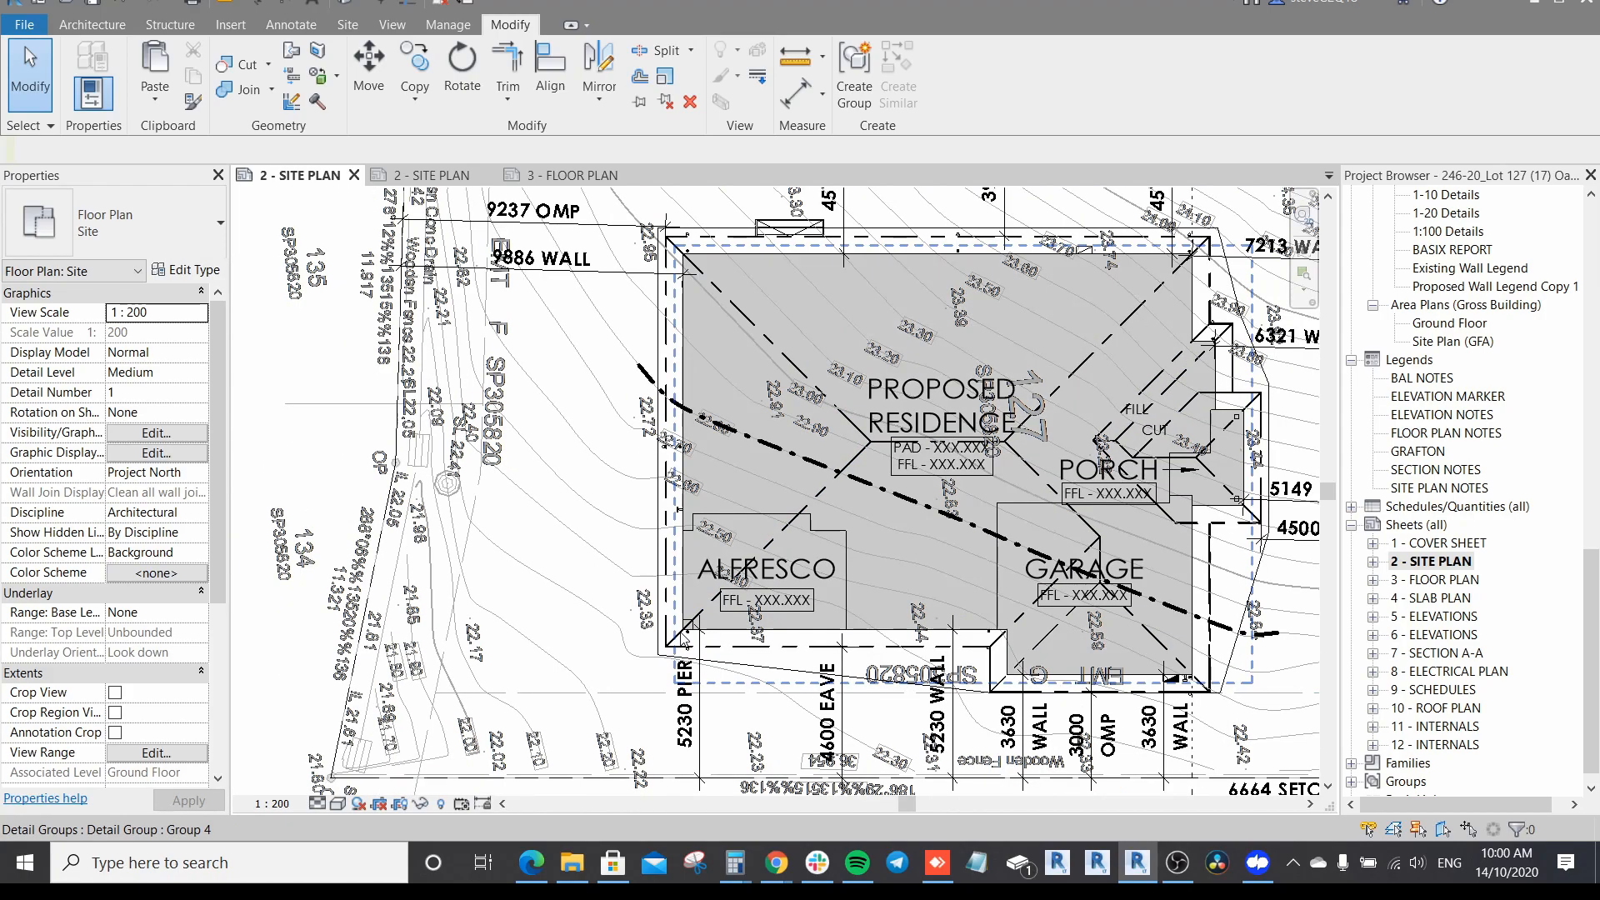
pyautogui.moveTo(1033, 477); pyautogui.dragTo(942, 497, button='middle')
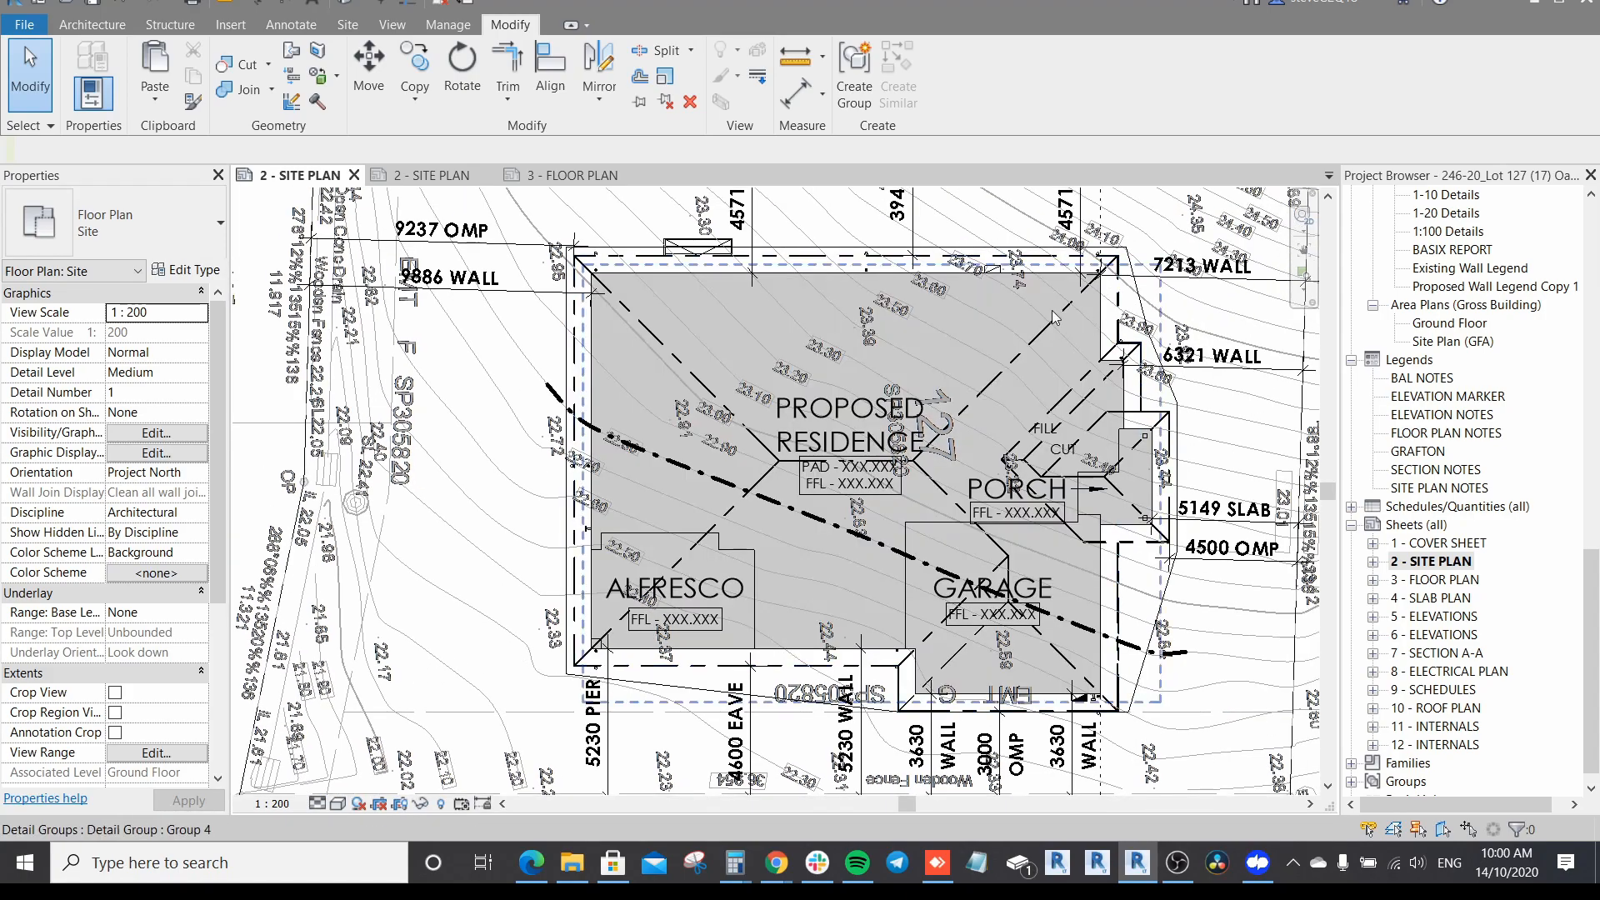
pyautogui.scroll(1, 1107, 287)
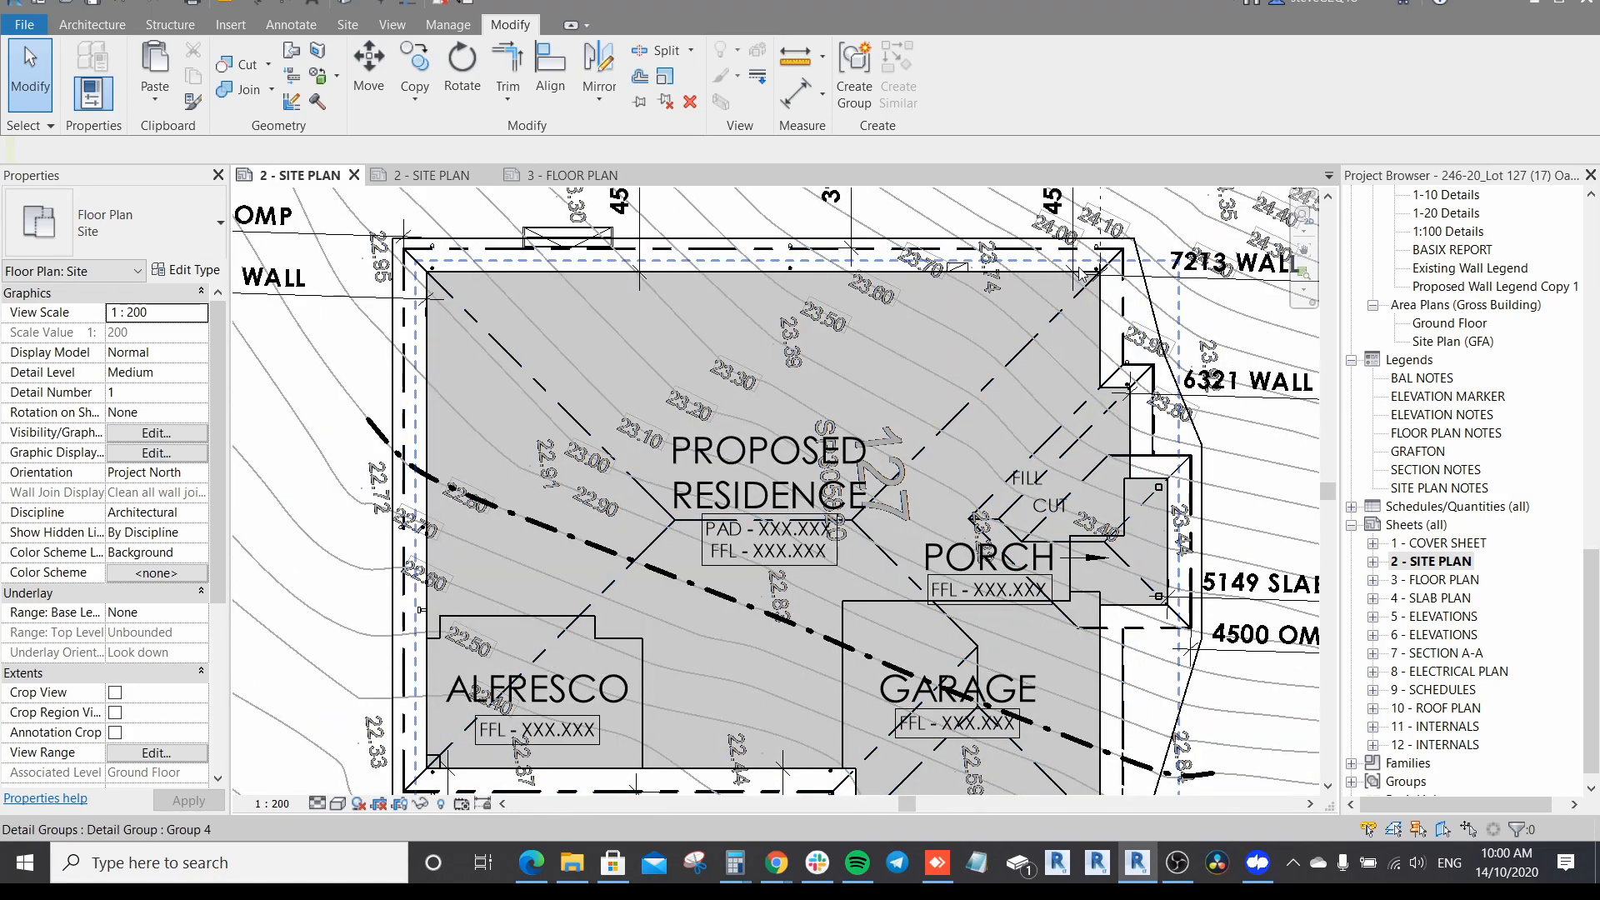
pyautogui.scroll(-2, 1108, 334)
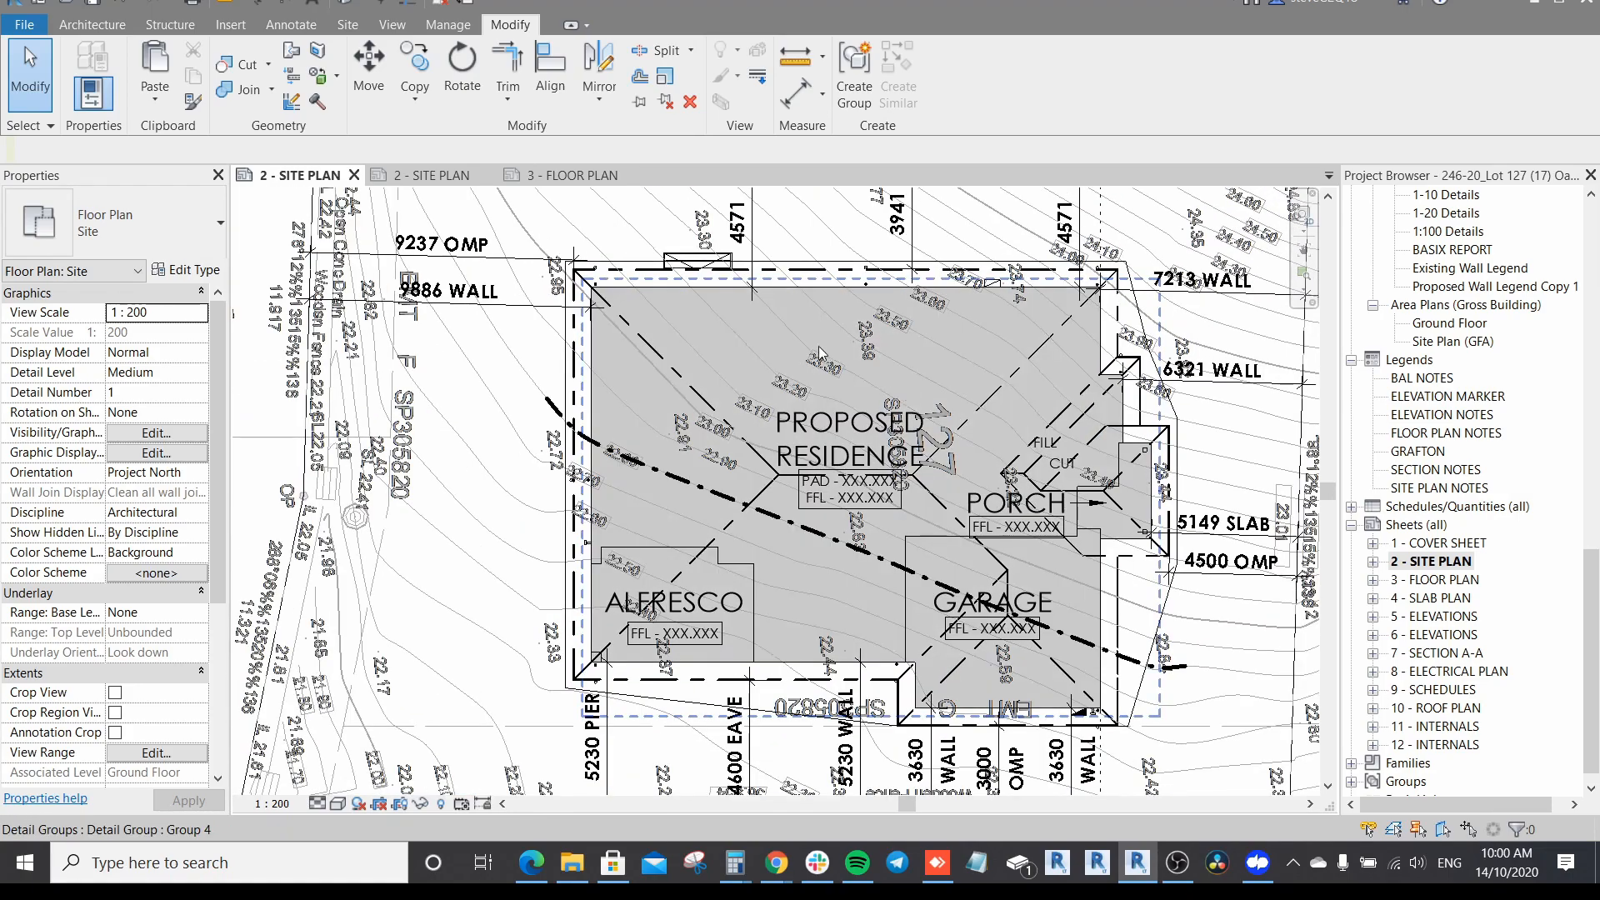
# Step: Inspect the whole chain of detail lines around the residence, including its offset beside the porch and garage
pyautogui.press('Tab')
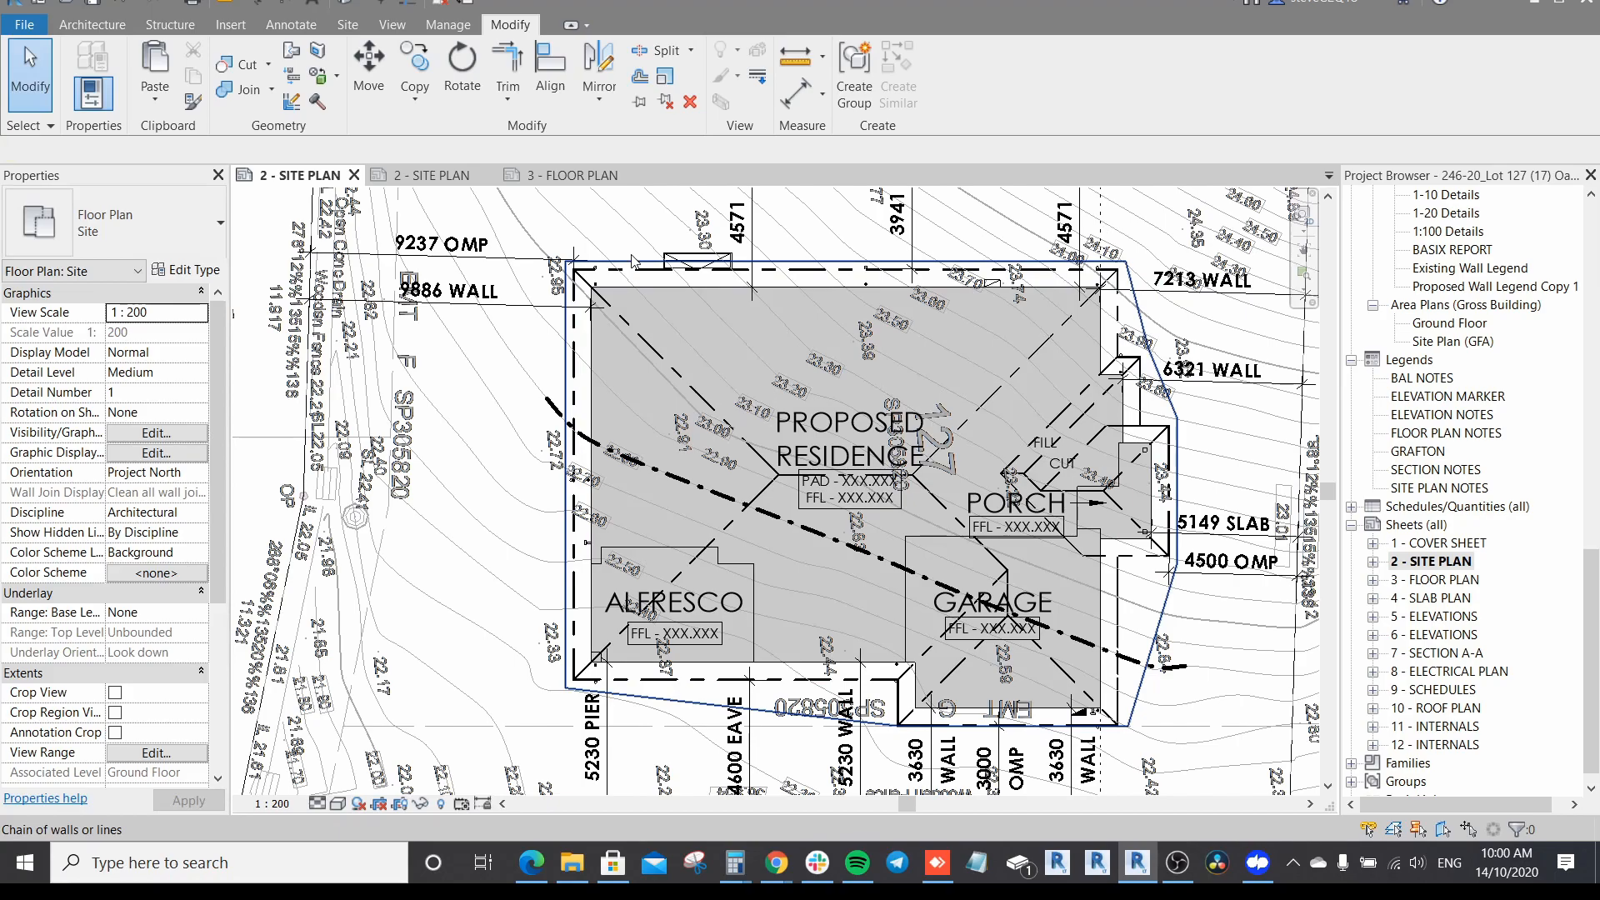
pyautogui.click(631, 262)
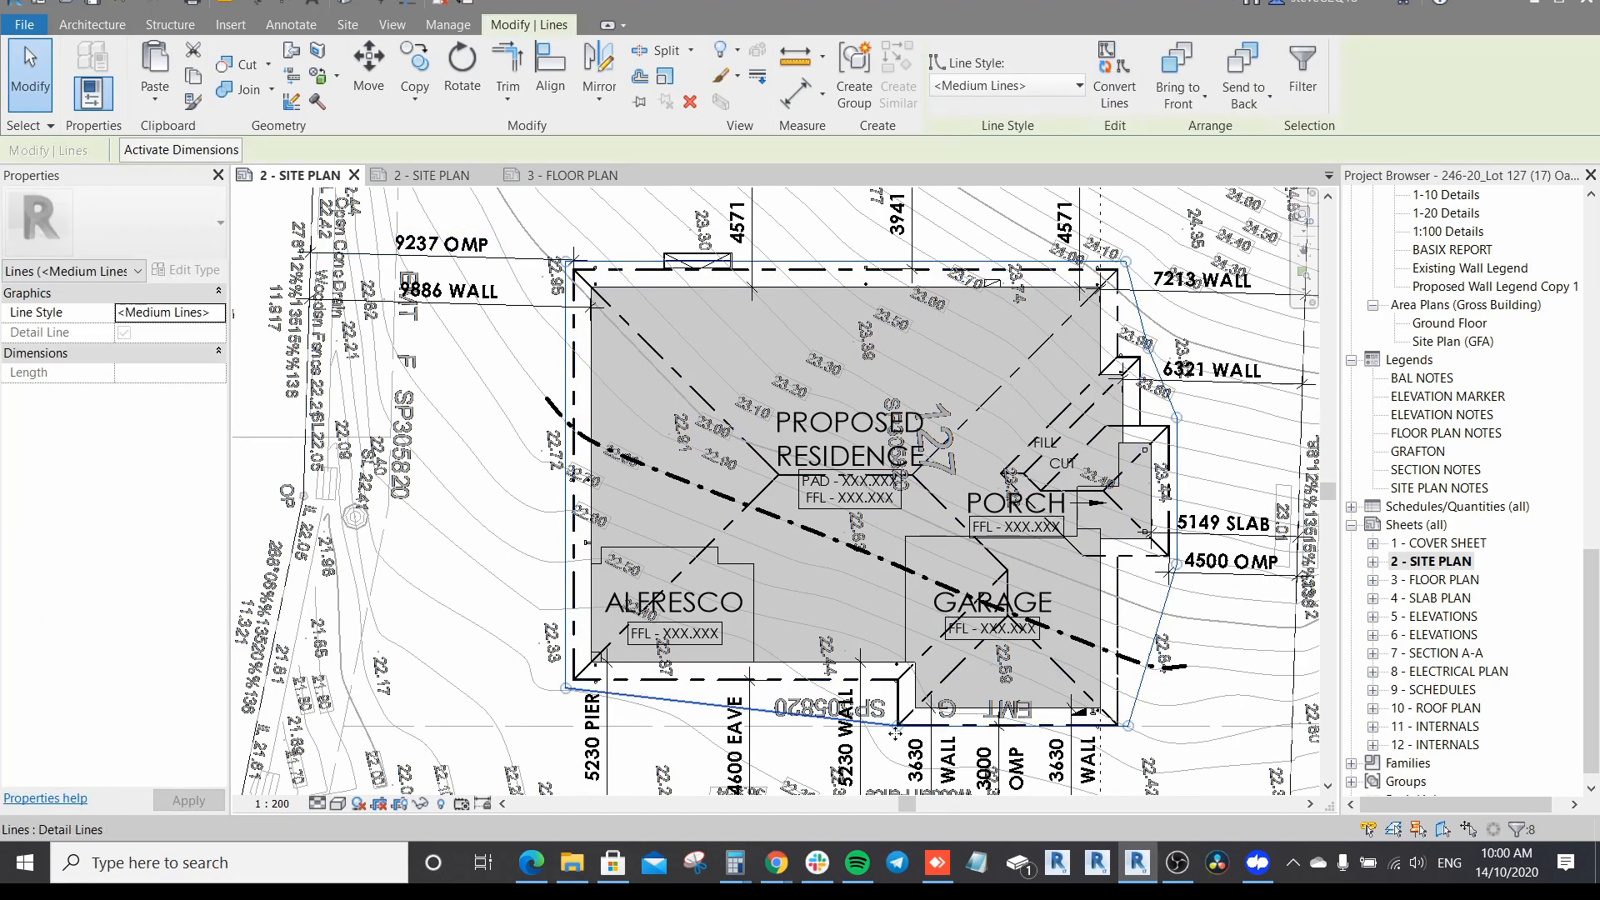
pyautogui.moveTo(1032, 385); pyautogui.dragTo(1016, 361, button='middle')
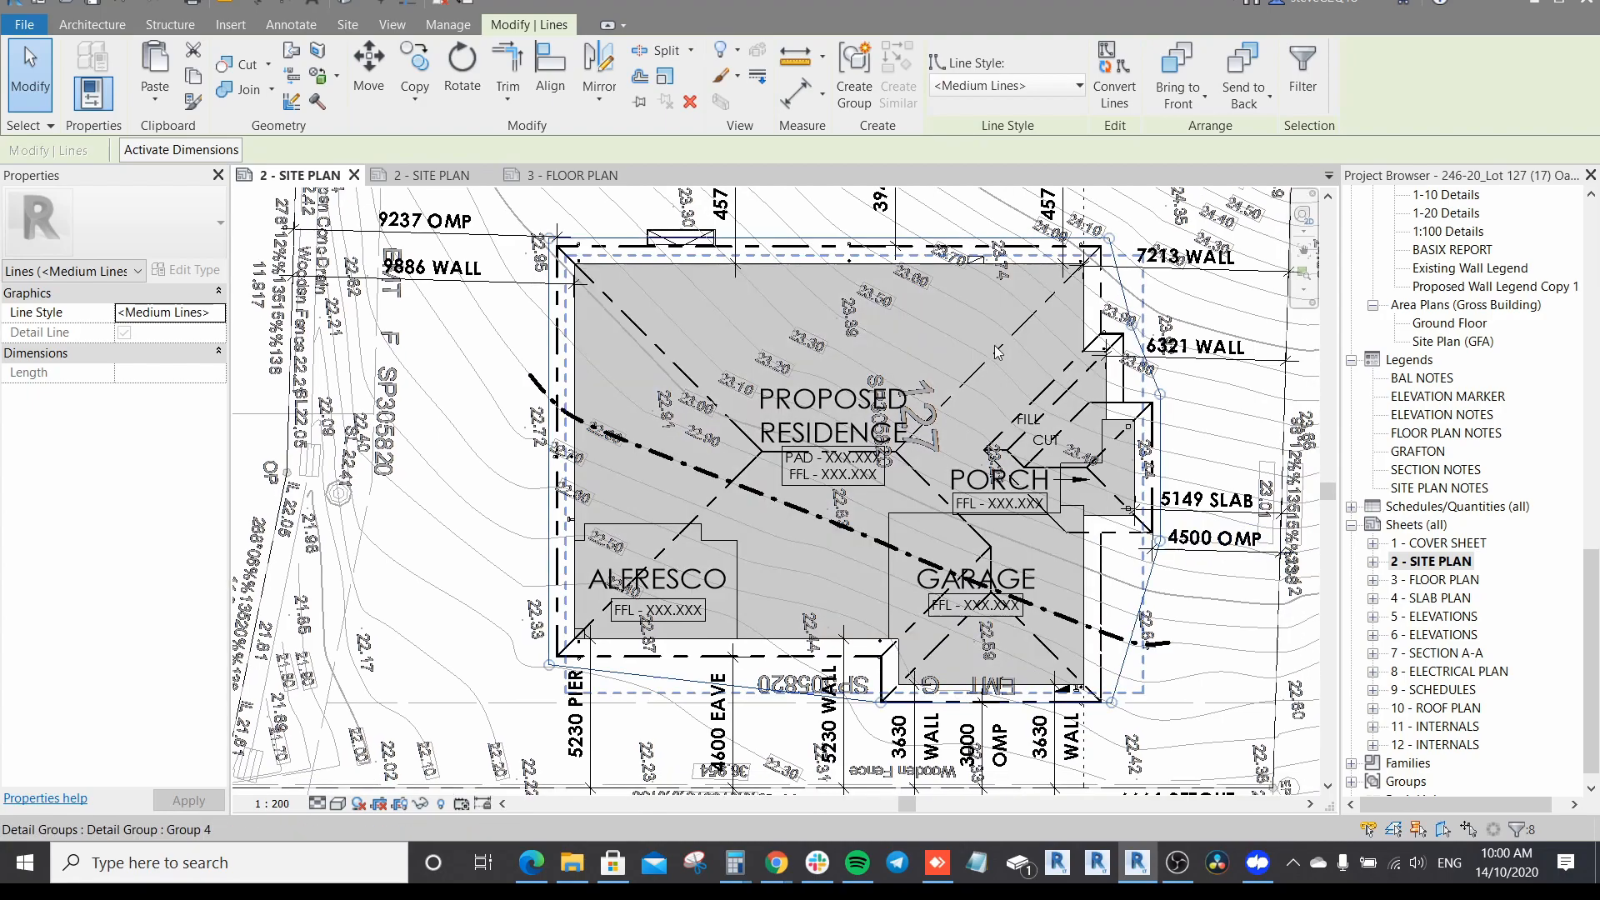
pyautogui.moveTo(964, 304); pyautogui.dragTo(974, 350, button='middle')
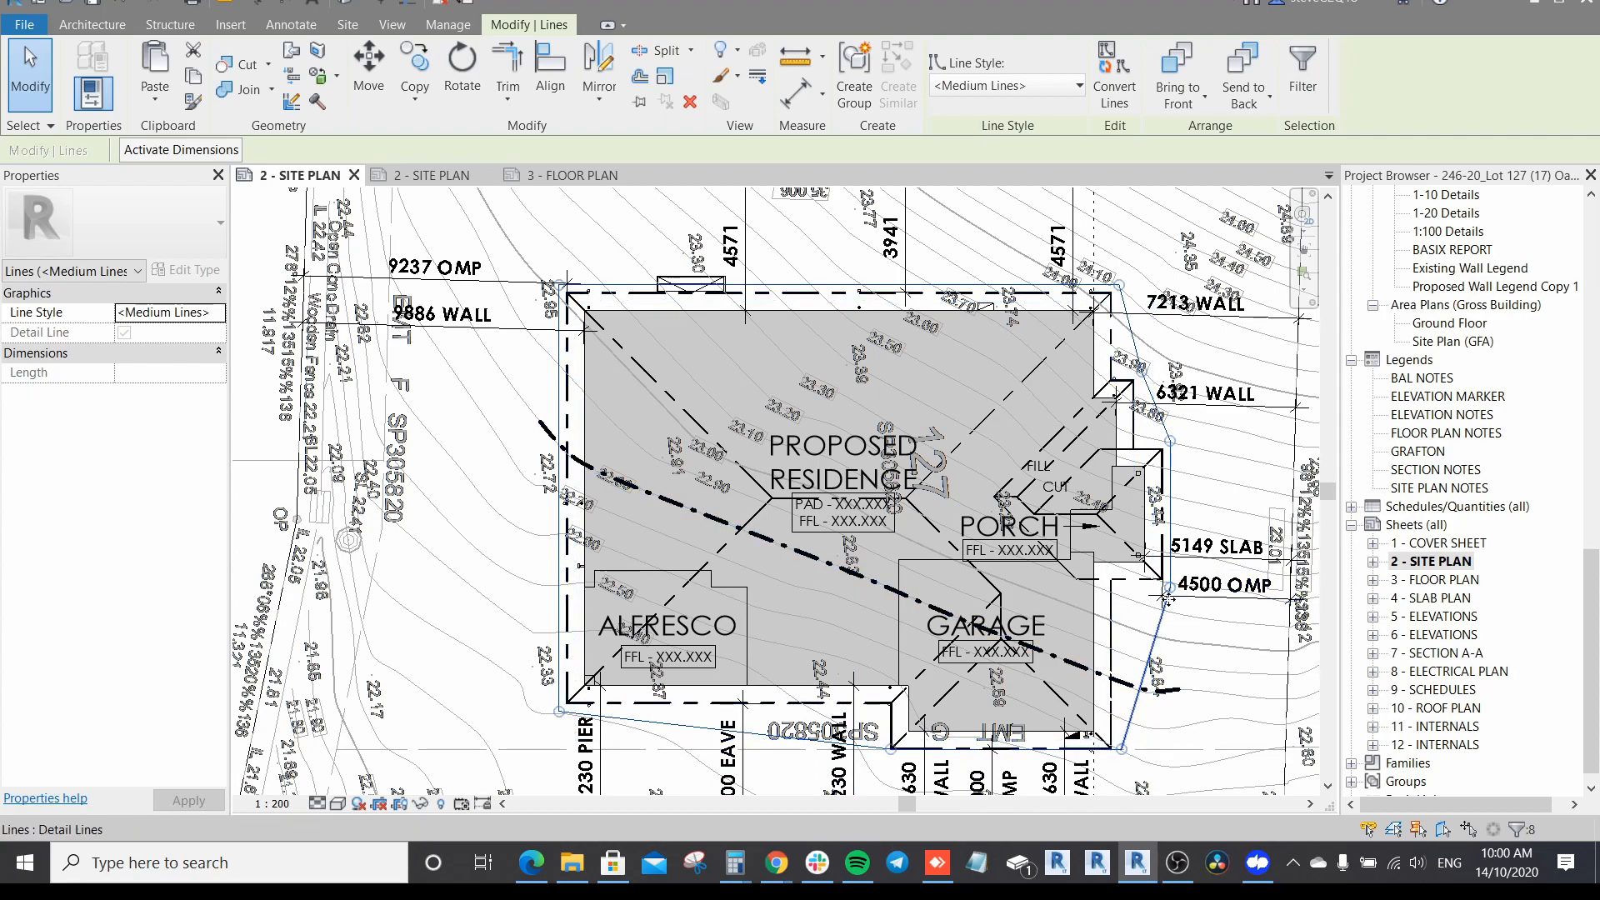
pyautogui.scroll(3, 1170, 602)
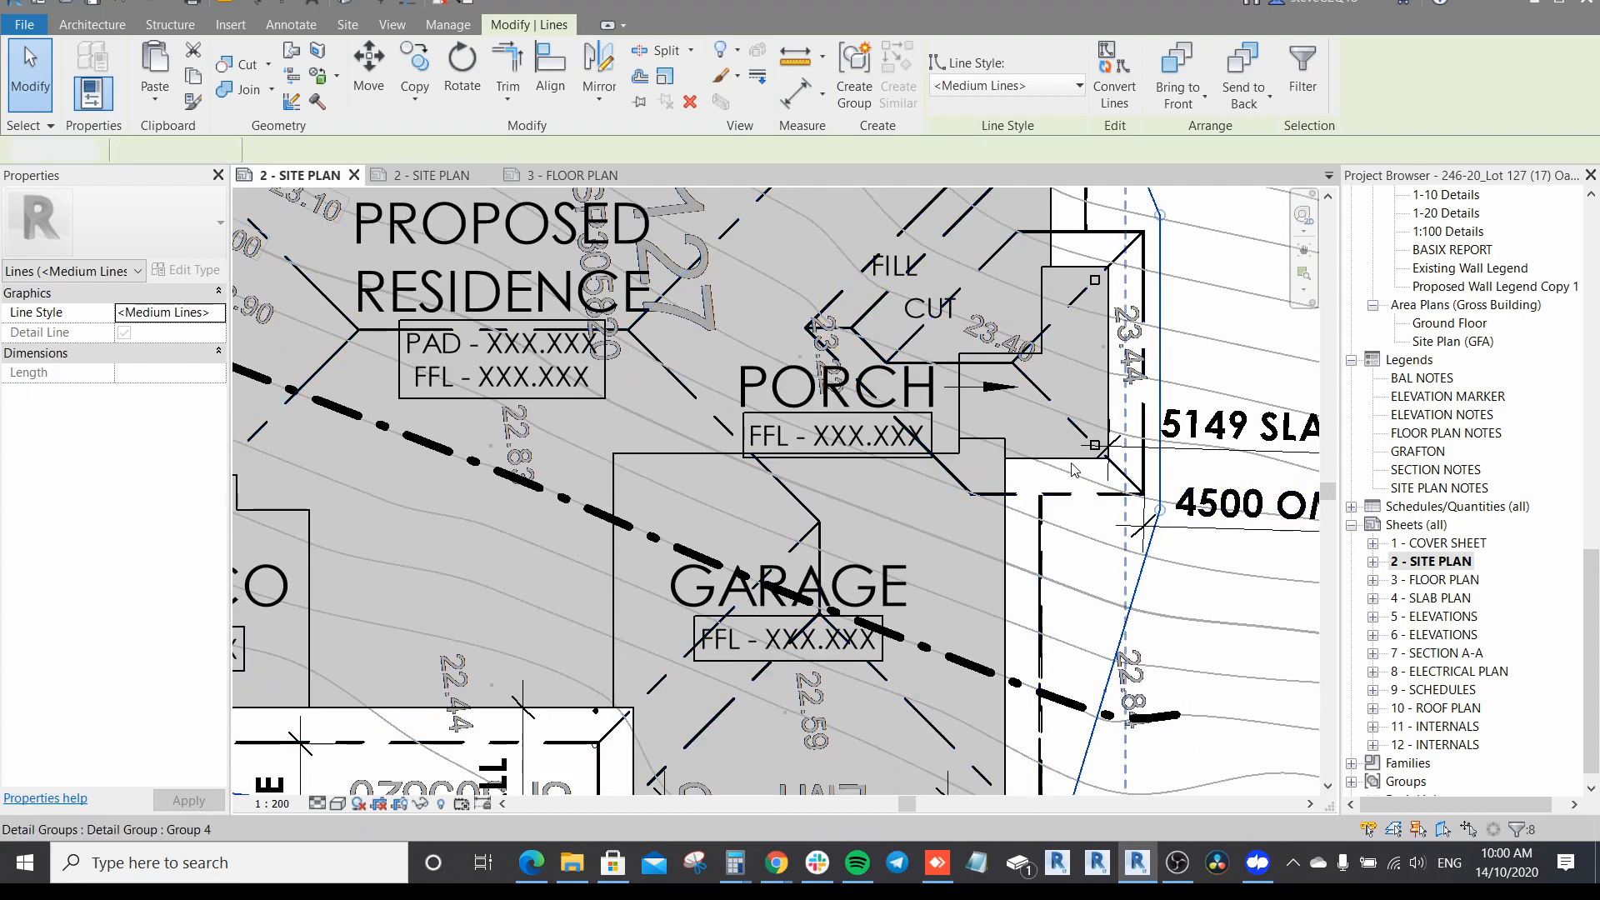
pyautogui.press('Escape')
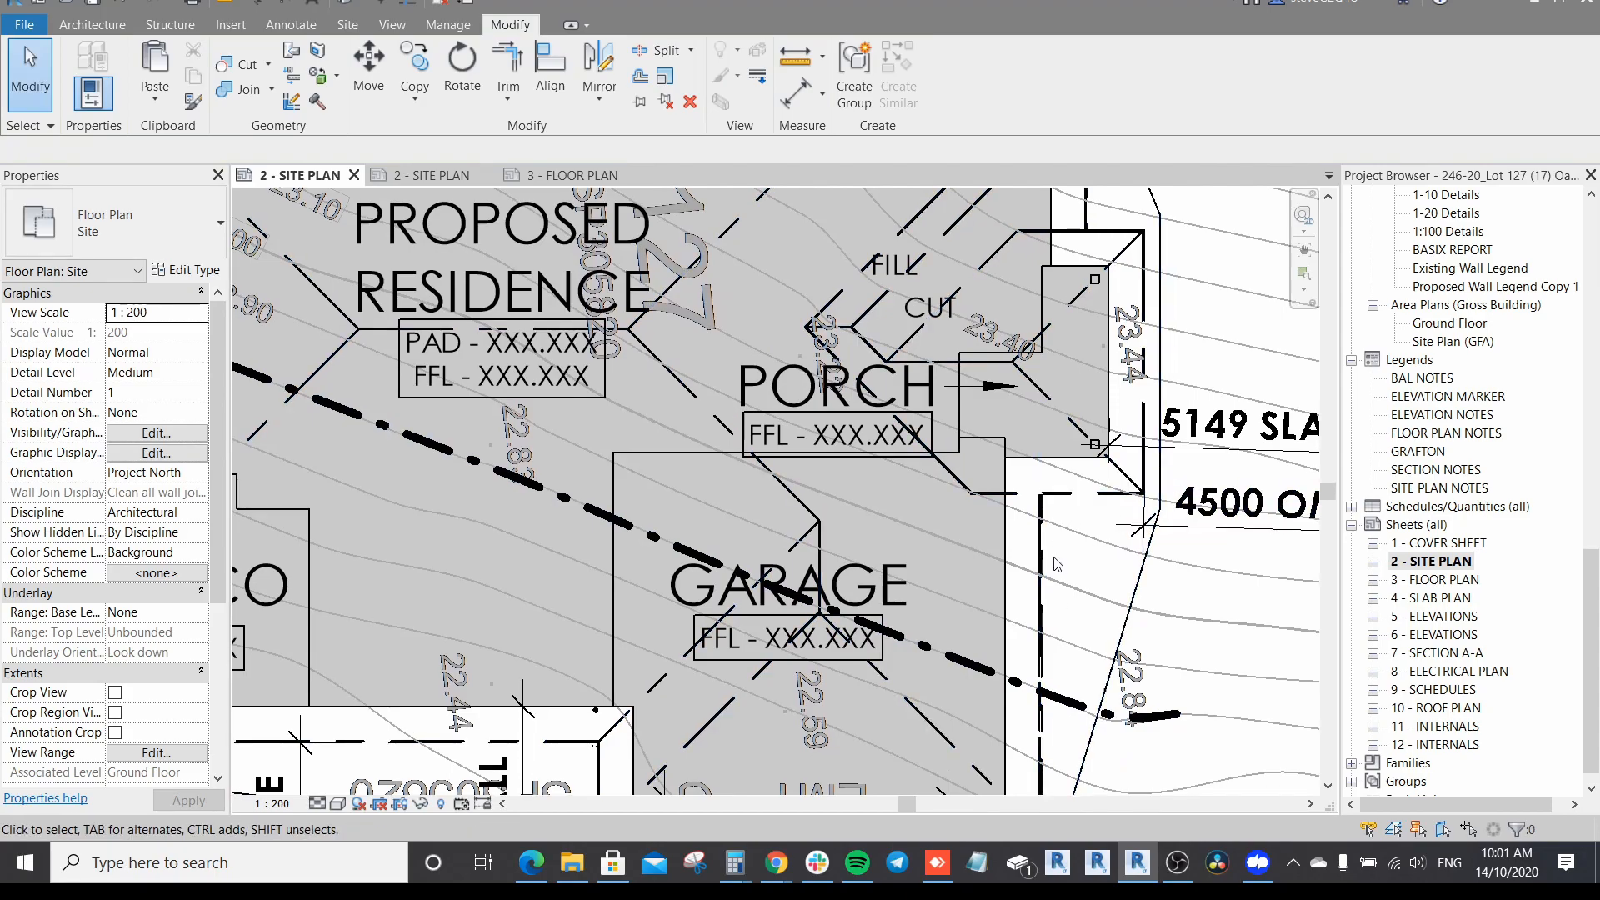
# Step: Create a detail group from the chain of outline lines around the residence, keeping the default name, and open it for editing
pyautogui.scroll(-1, 1055, 567)
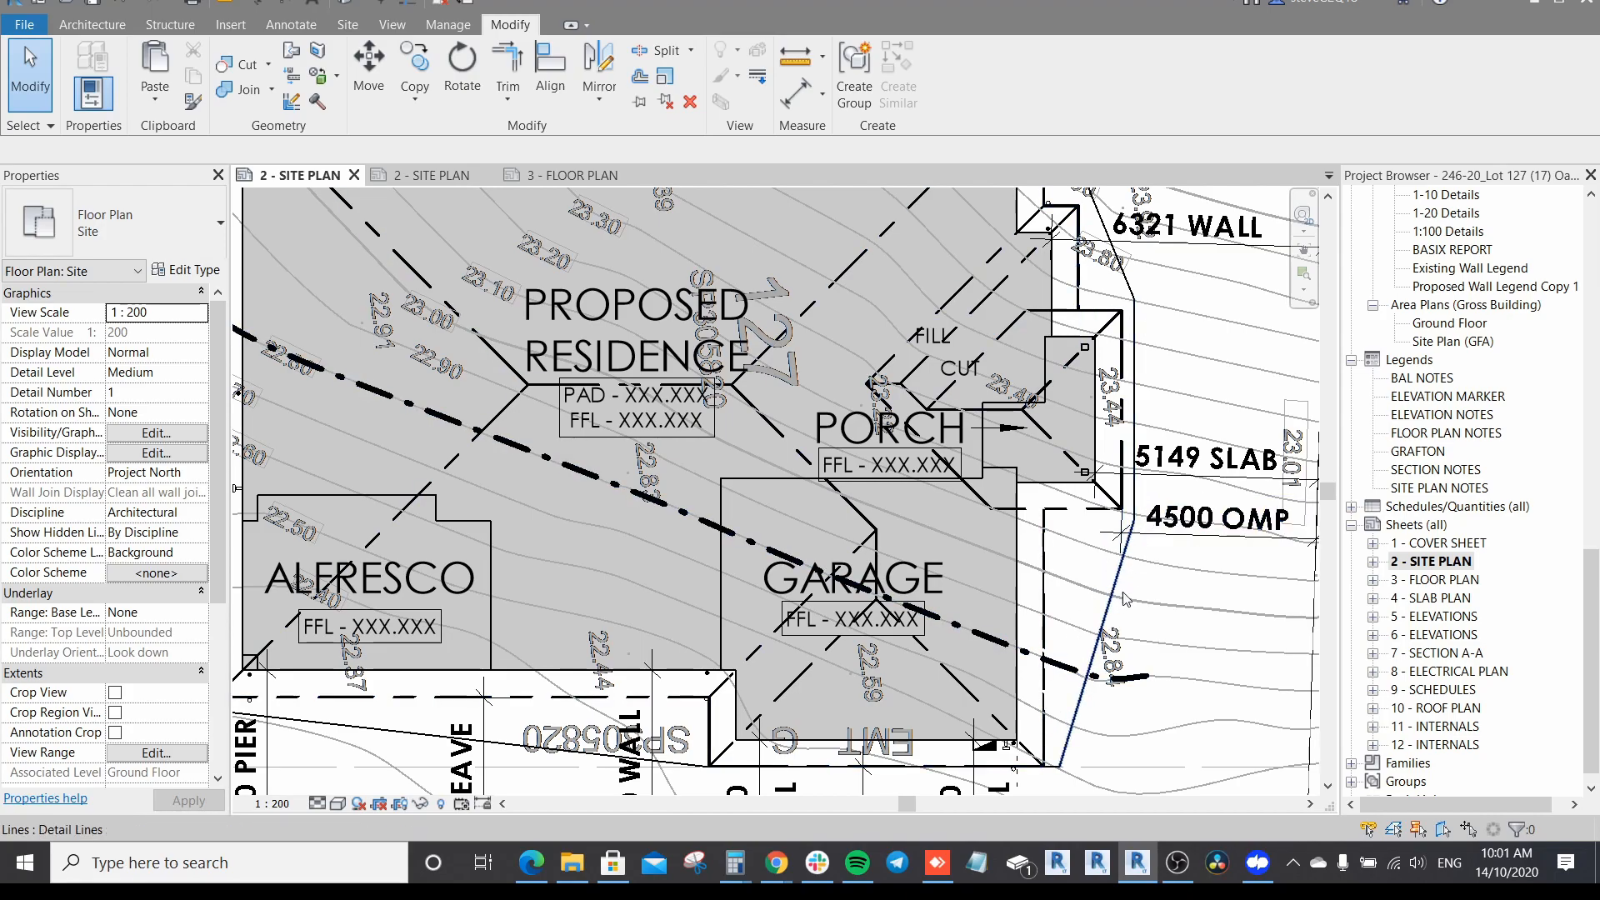
pyautogui.scroll(-2, 1132, 576)
pyautogui.press('Tab')
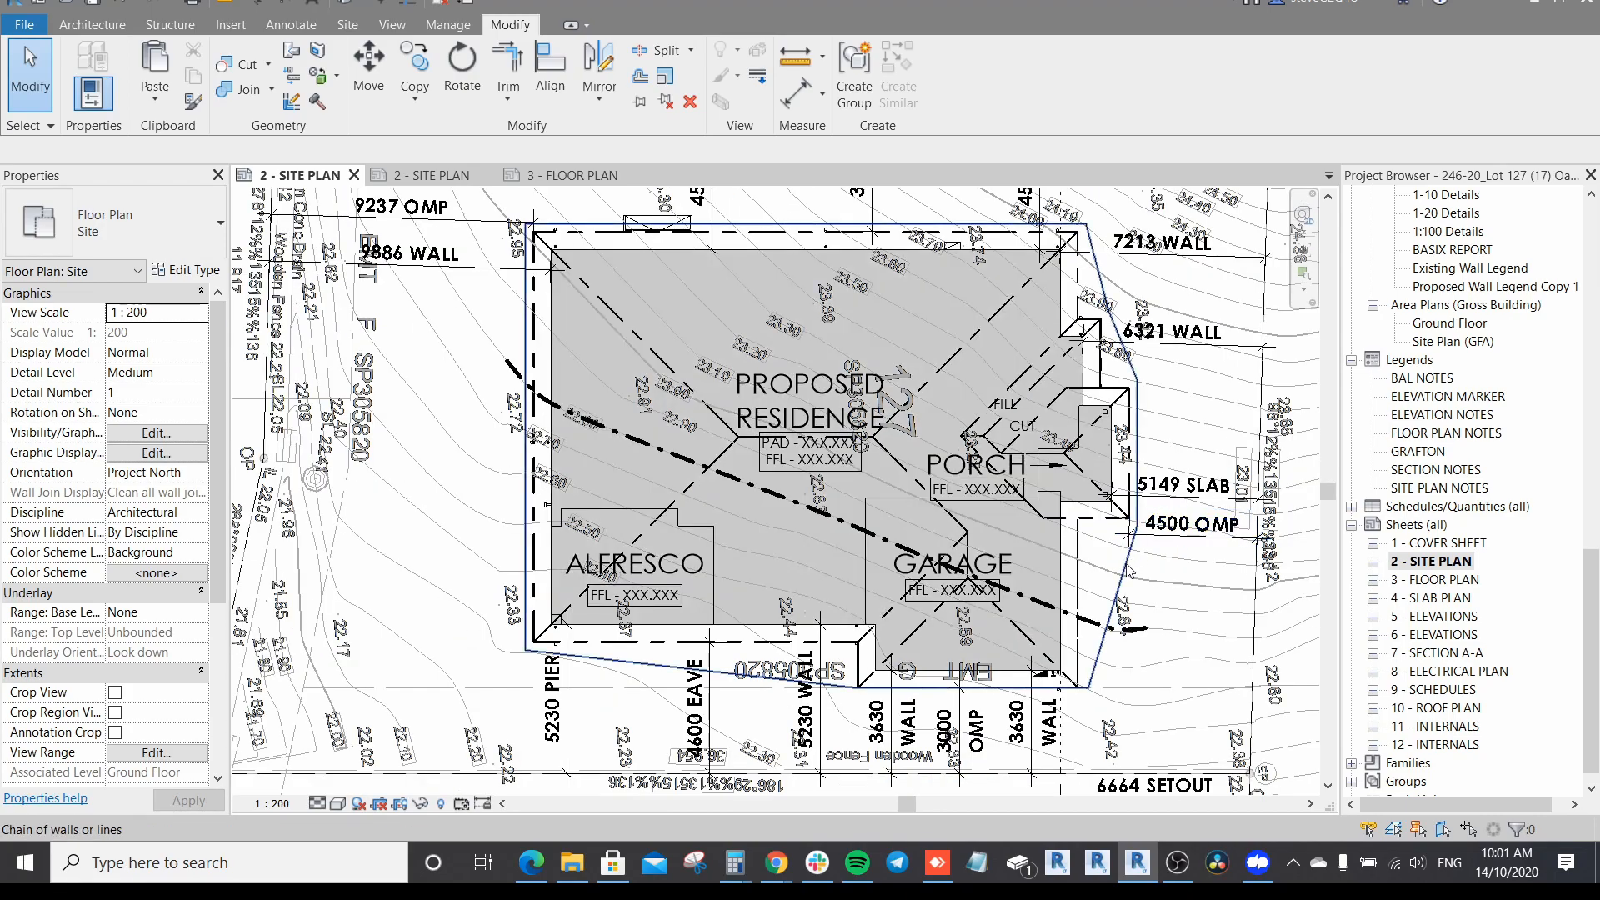
pyautogui.click(1130, 570)
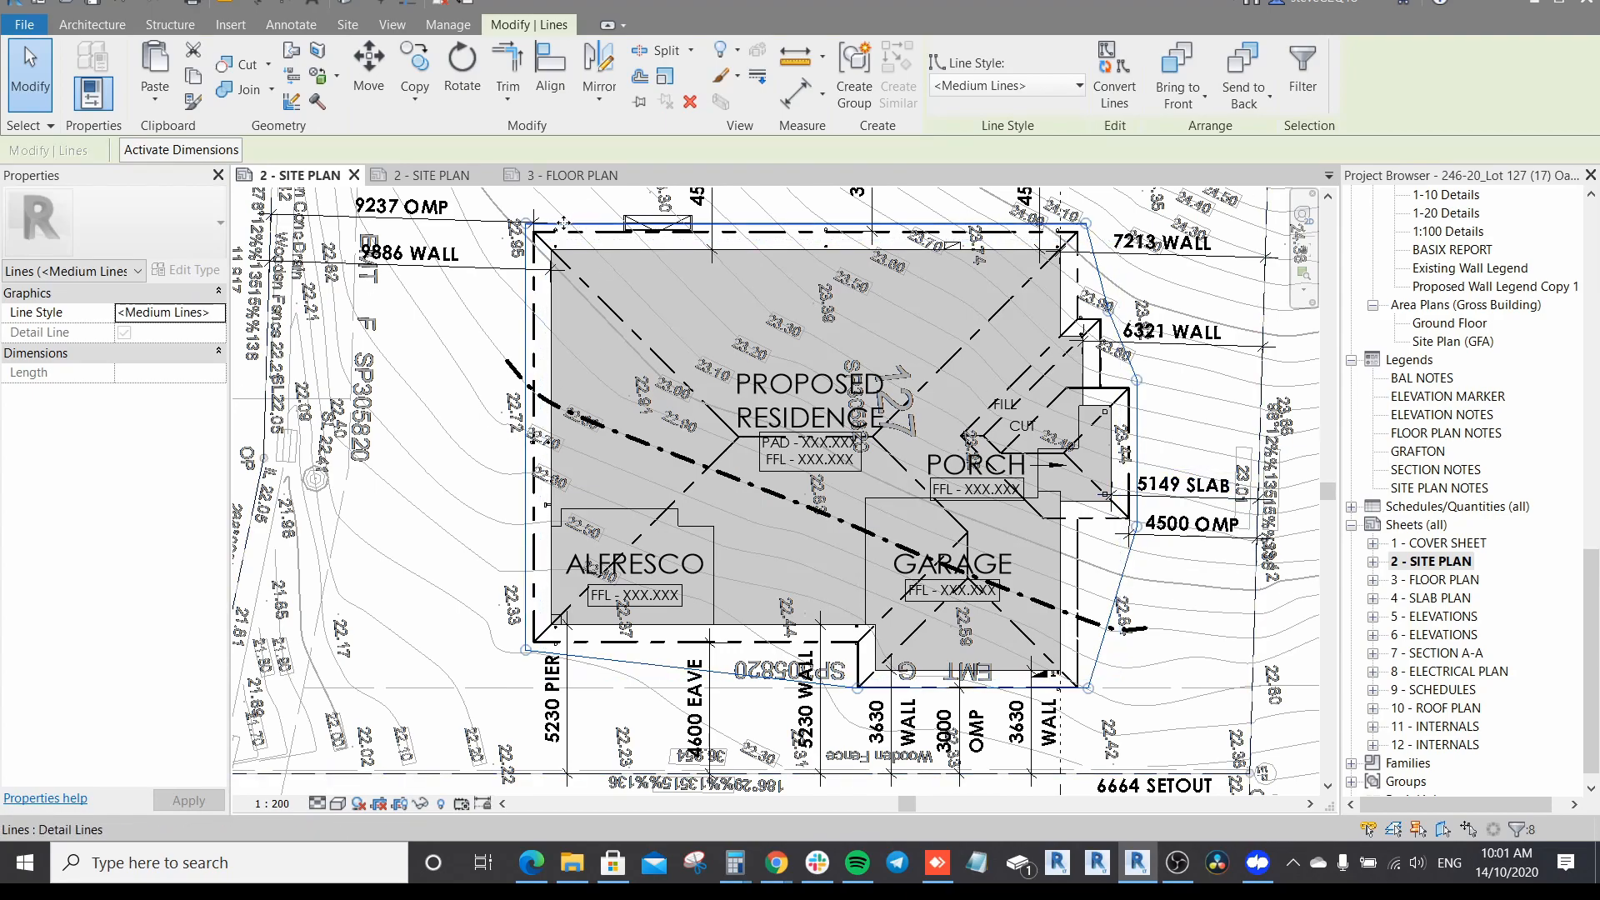
pyautogui.click(861, 103)
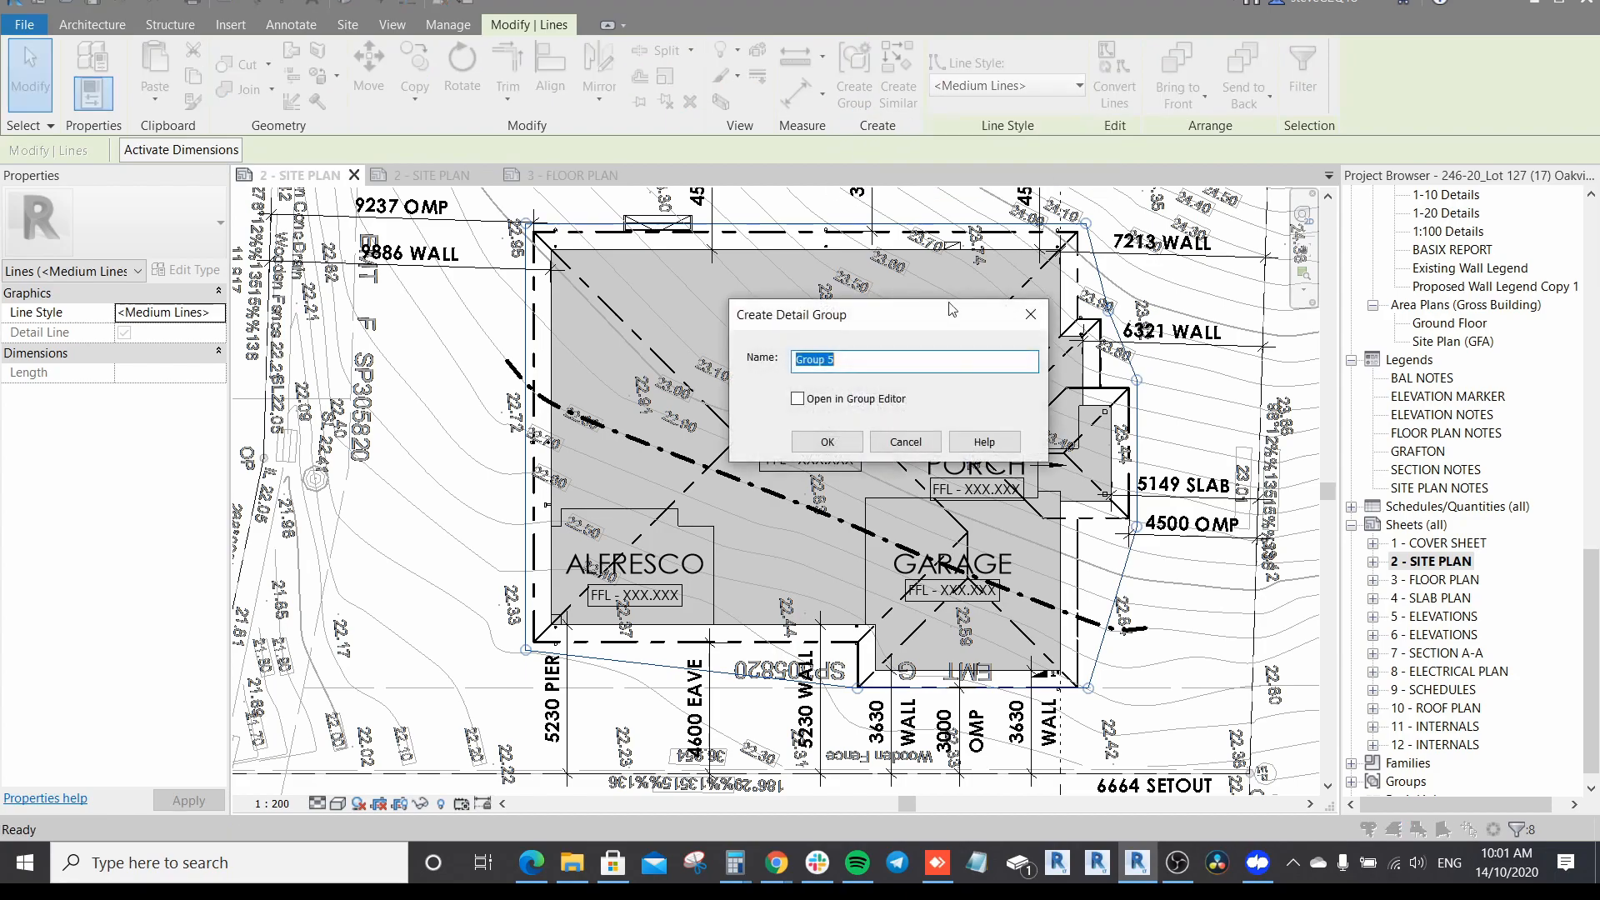
pyautogui.click(826, 442)
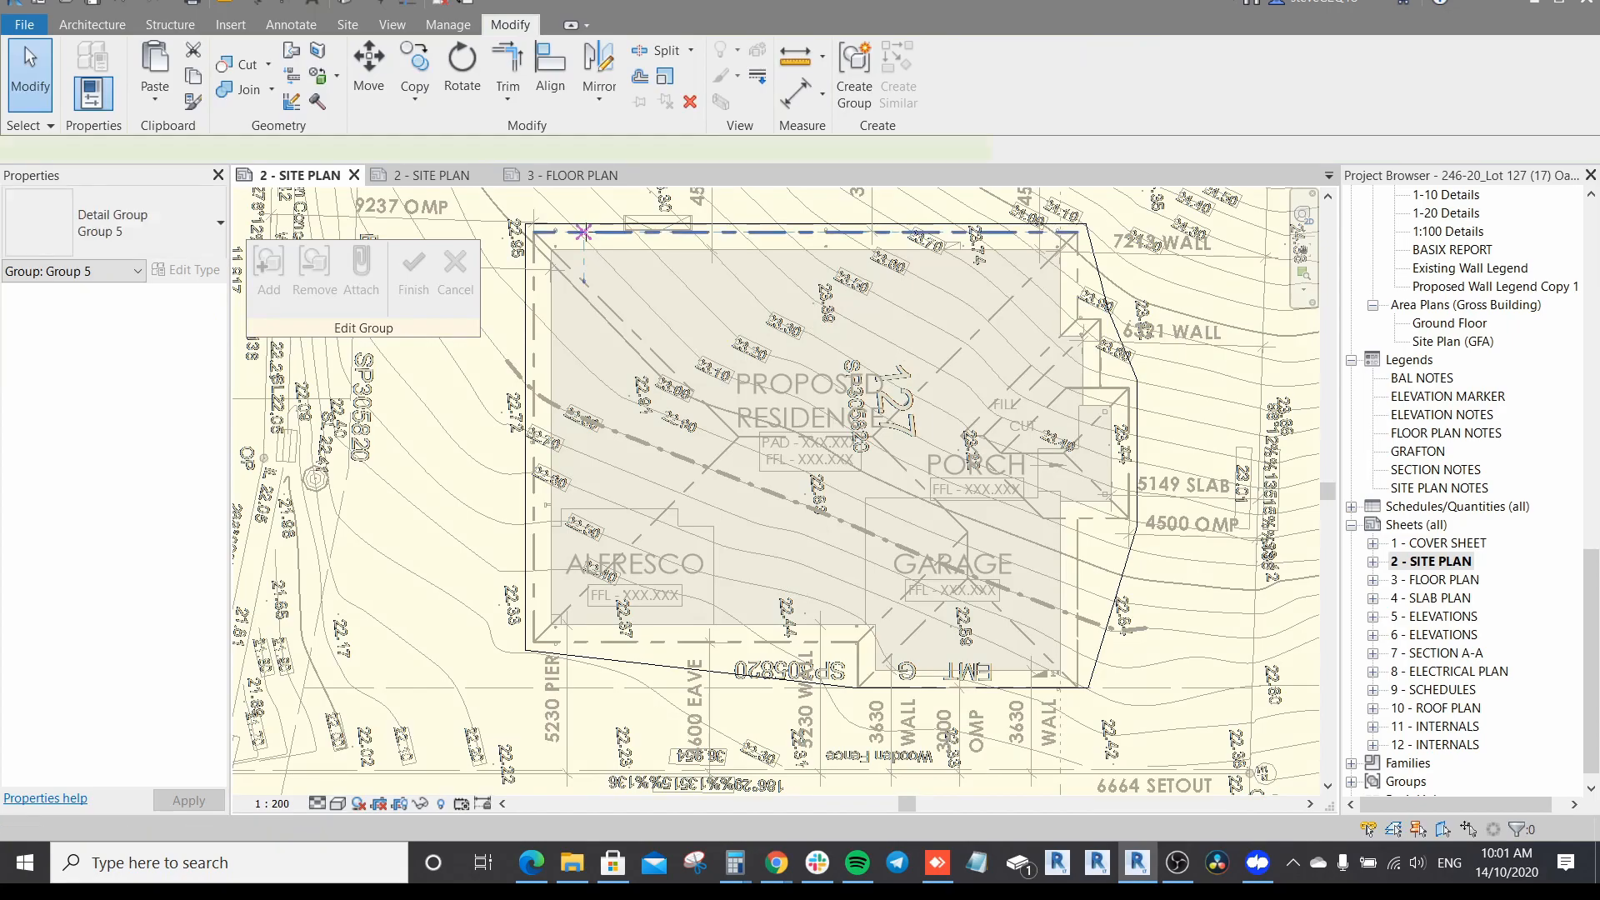
# Step: Round the outline corner nearest the 9237 OMP dimension with a fillet arc of about 1100 mm radius, using medium detail lines
pyautogui.press('d')
pyautogui.press('l')
pyautogui.click(1020, 84)
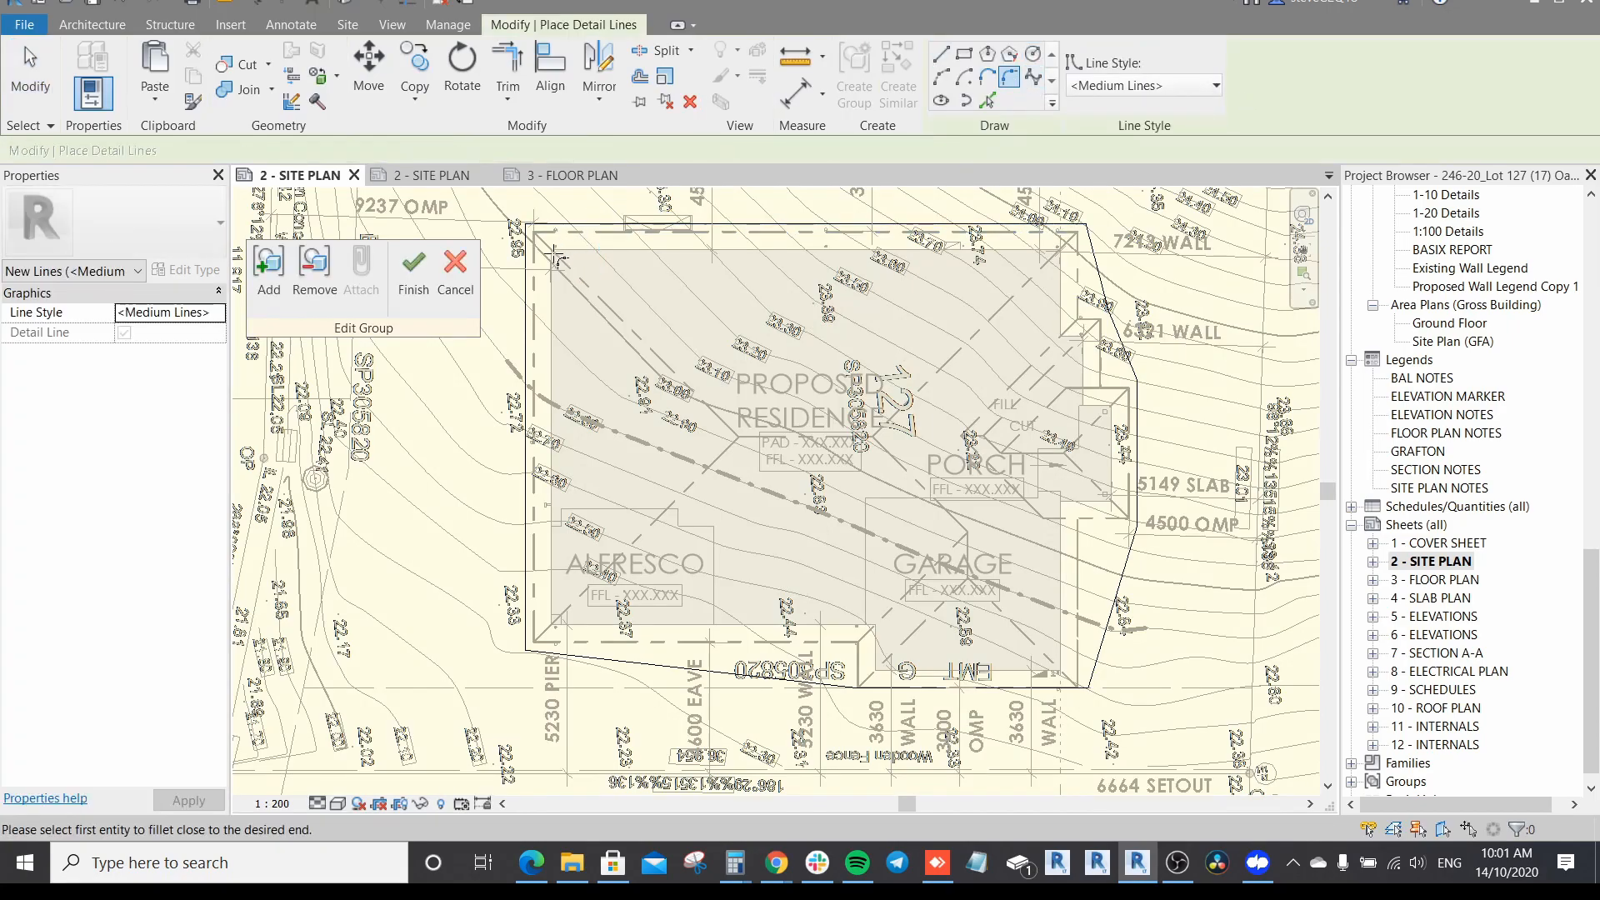
pyautogui.scroll(2, 552, 220)
pyautogui.click(553, 226)
pyautogui.click(513, 262)
pyautogui.scroll(1, 520, 254)
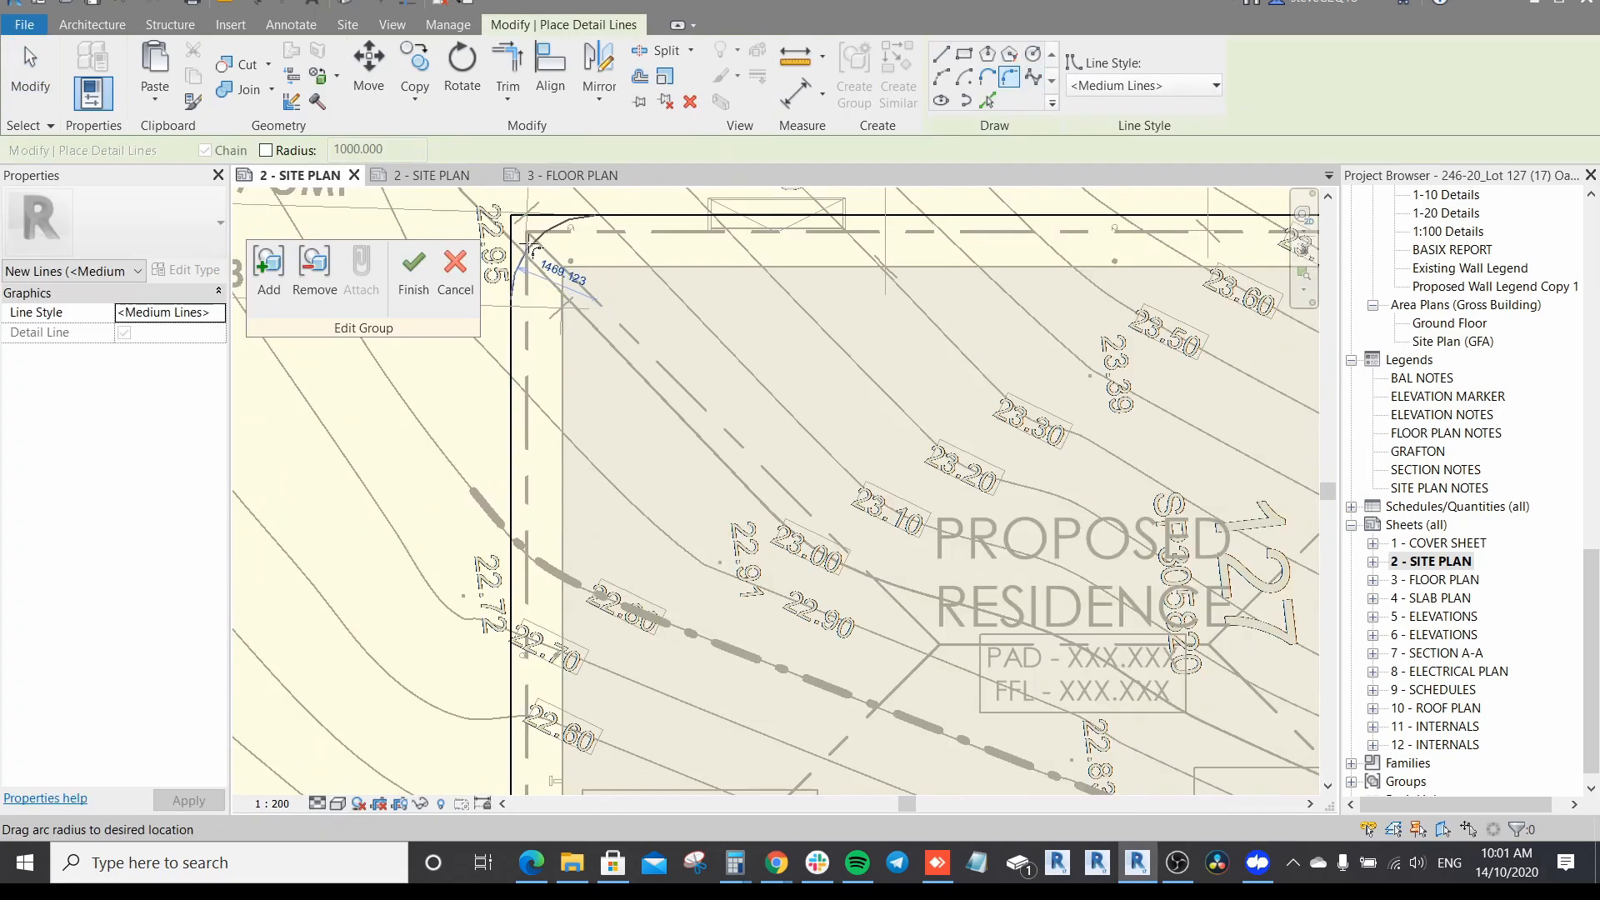
pyautogui.click(525, 244)
# Step: Round the outline corner beside the alfresco with a fillet arc of about 1180 mm radius
pyautogui.scroll(-5, 674, 545)
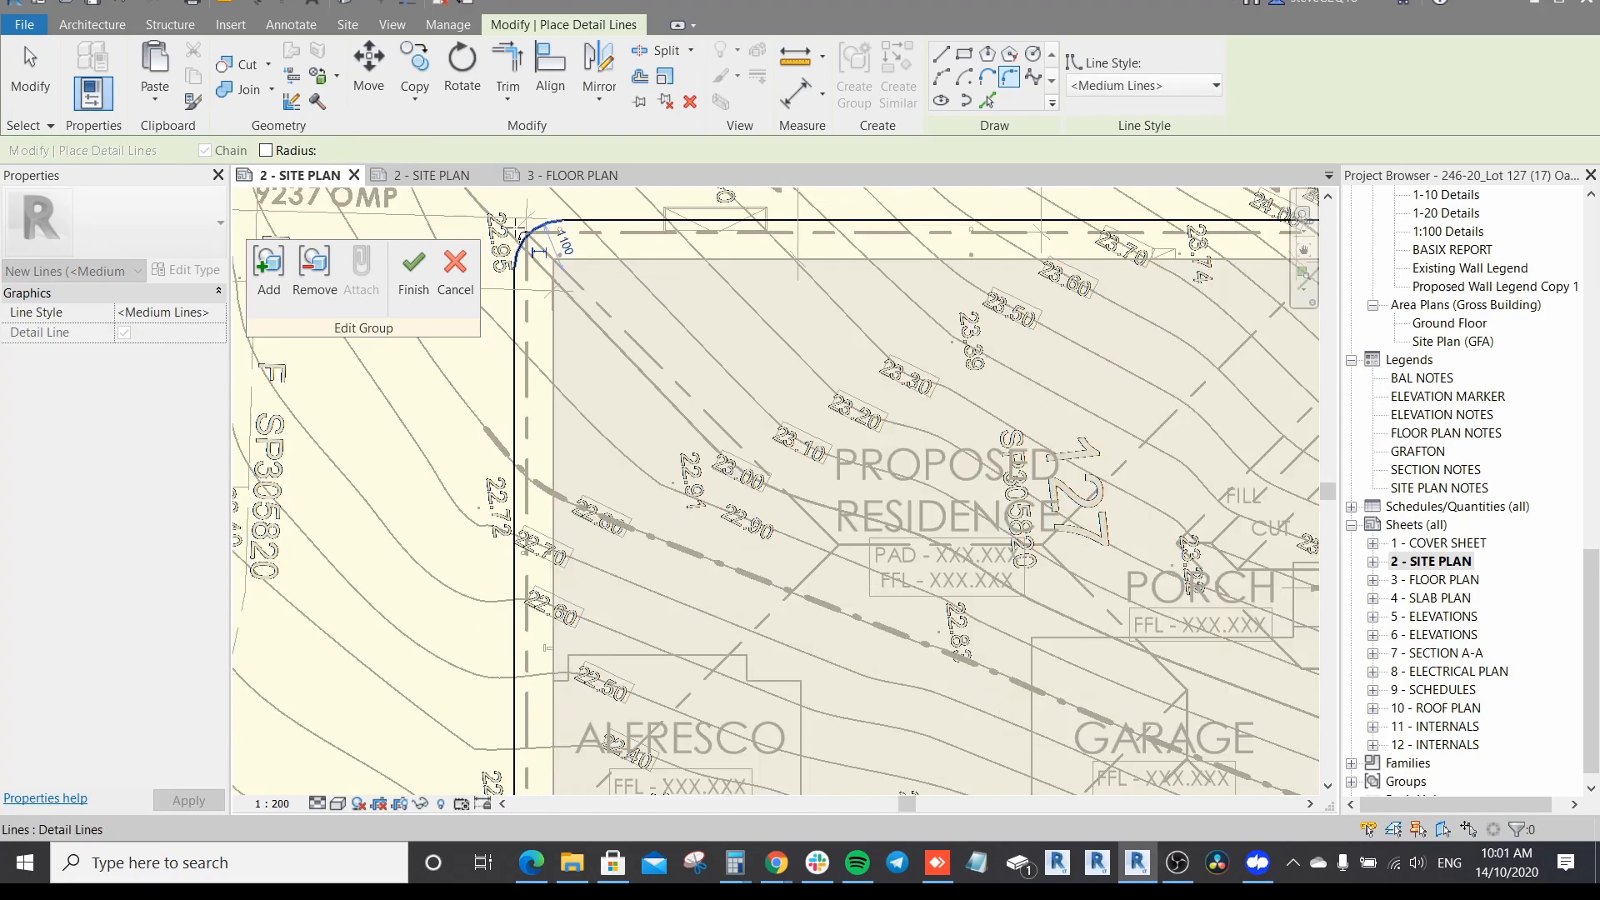
pyautogui.click(630, 564)
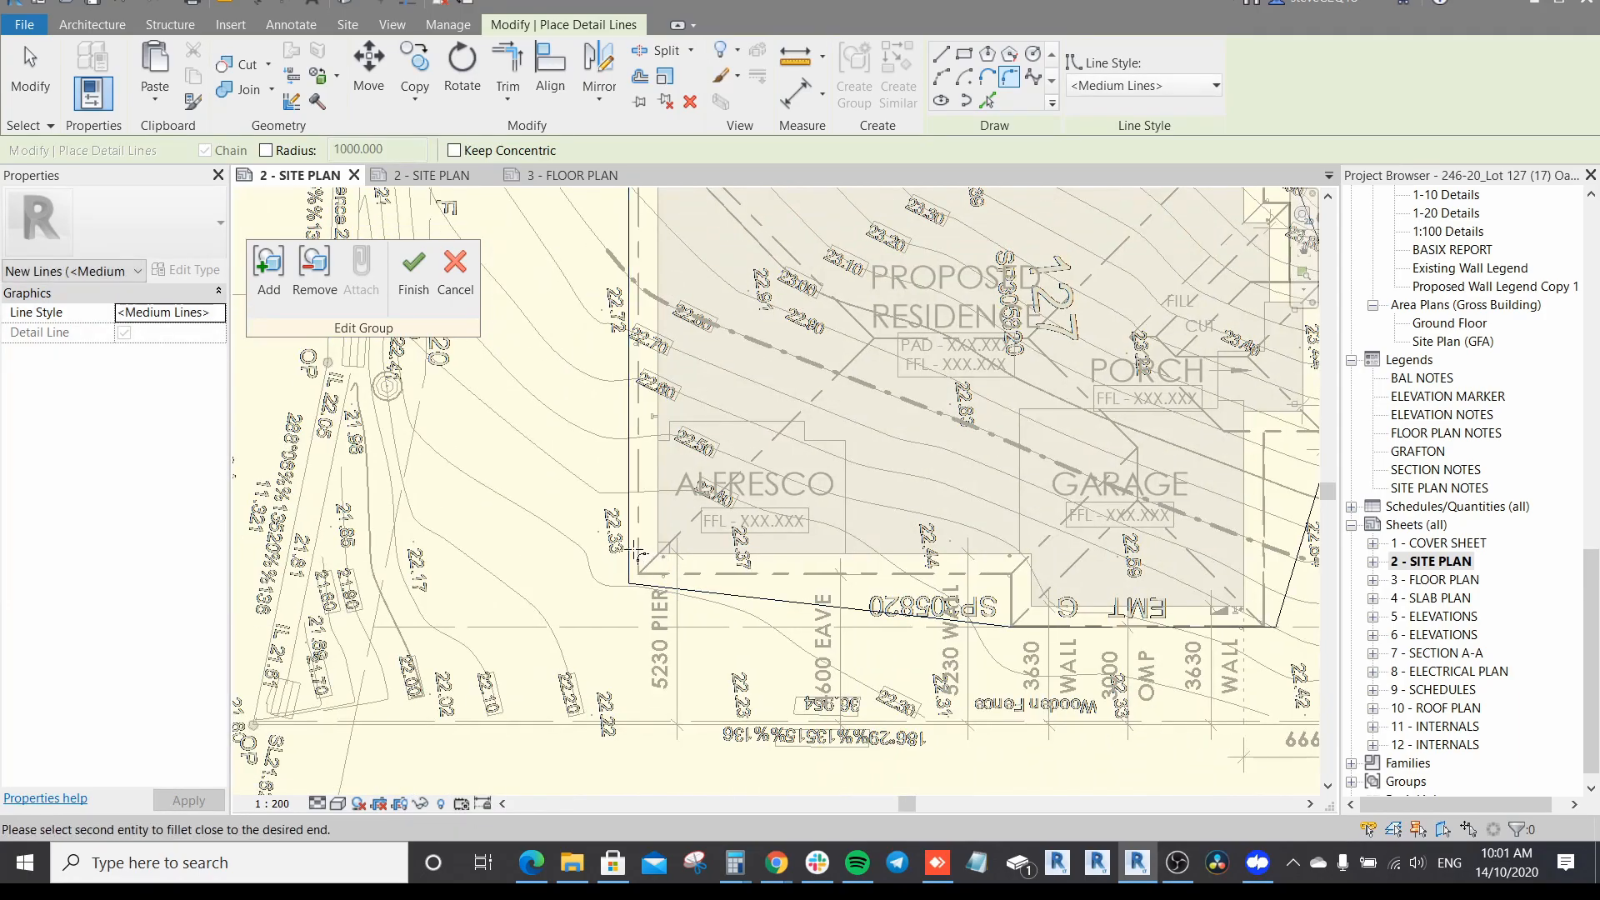
pyautogui.scroll(2, 647, 586)
pyautogui.click(647, 585)
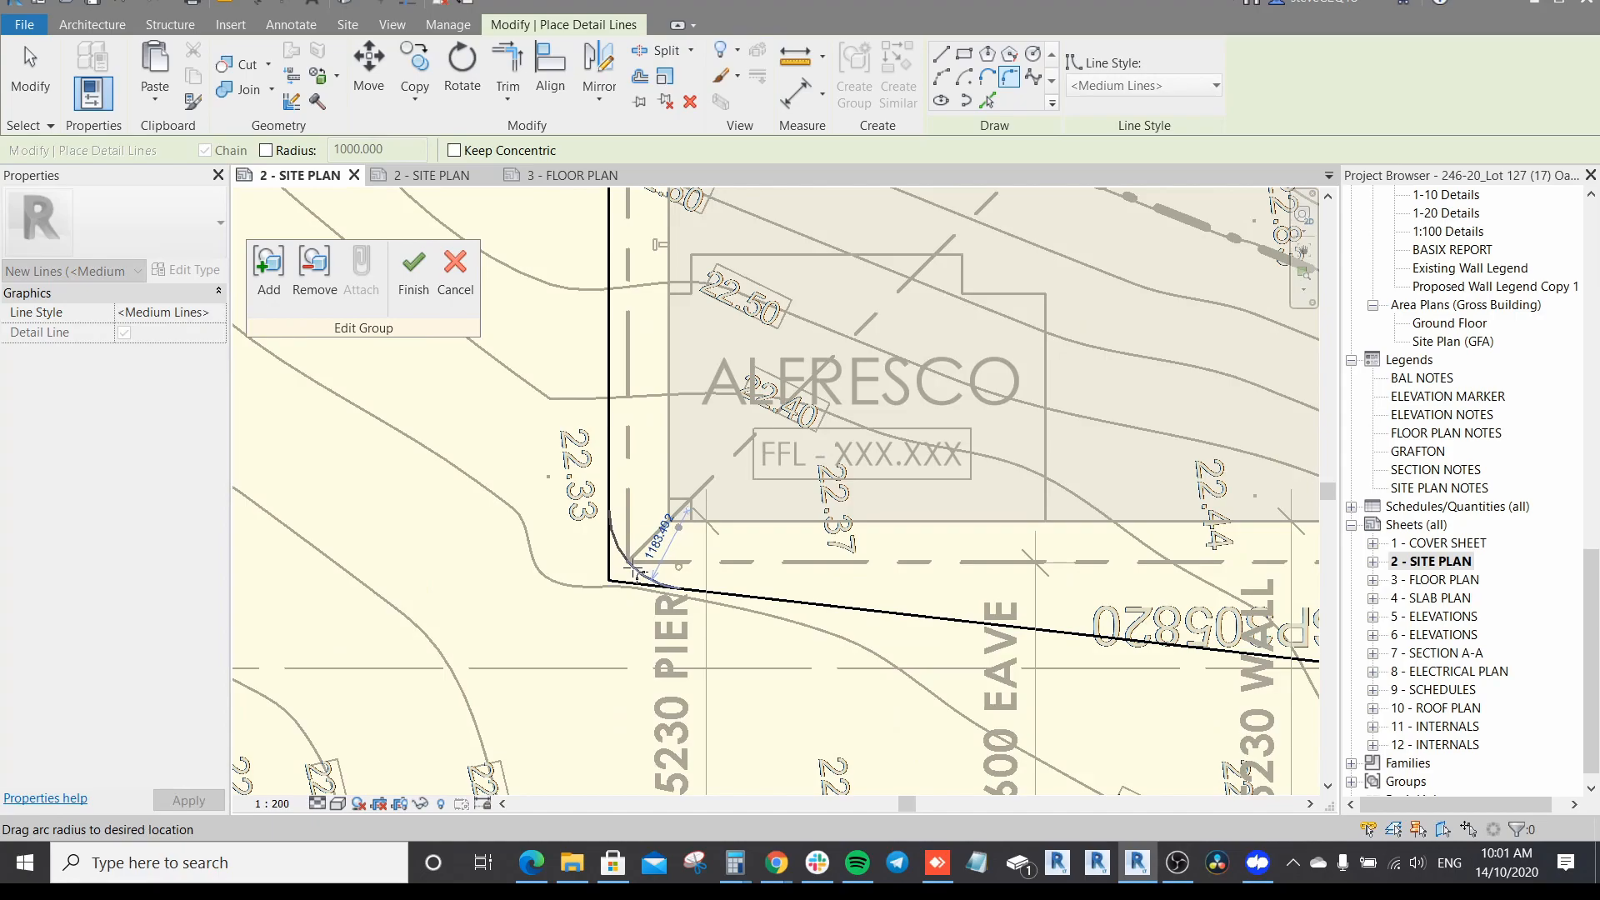
pyautogui.click(631, 572)
# Step: Round the outline corner near the 7213 WALL dimension with a fillet arc of about 1100 mm radius
pyautogui.scroll(-3, 633, 573)
pyautogui.scroll(2, 1010, 621)
pyautogui.moveTo(1015, 618); pyautogui.dragTo(871, 775, button='middle')
pyautogui.moveTo(1005, 314); pyautogui.dragTo(1026, 559, button='middle')
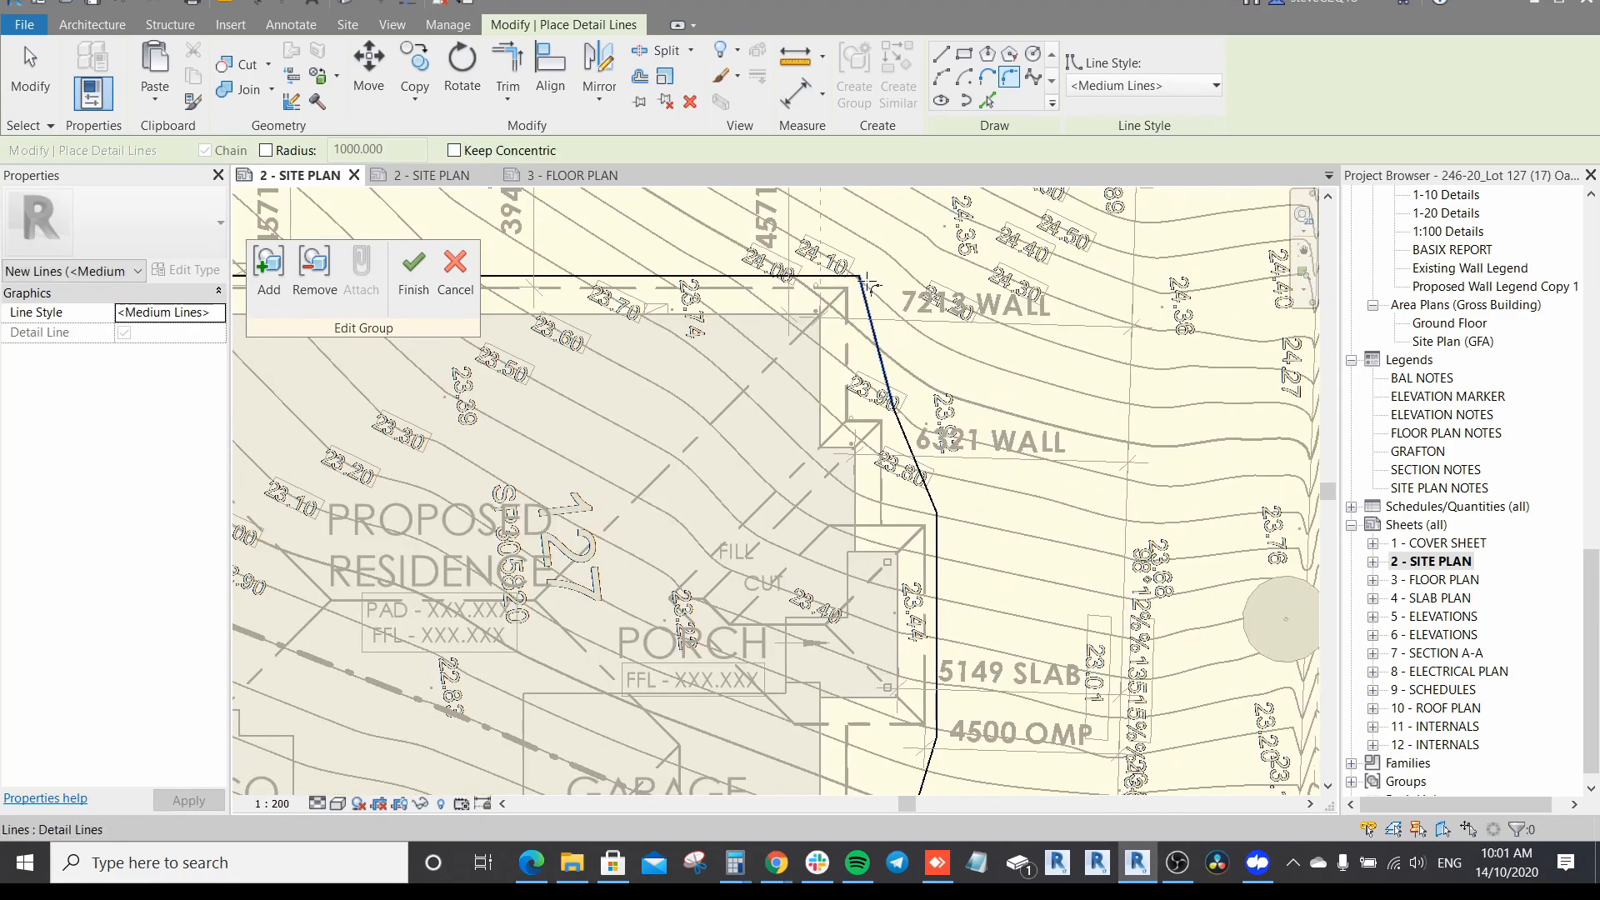
pyautogui.scroll(2, 862, 279)
pyautogui.click(841, 271)
pyautogui.click(862, 287)
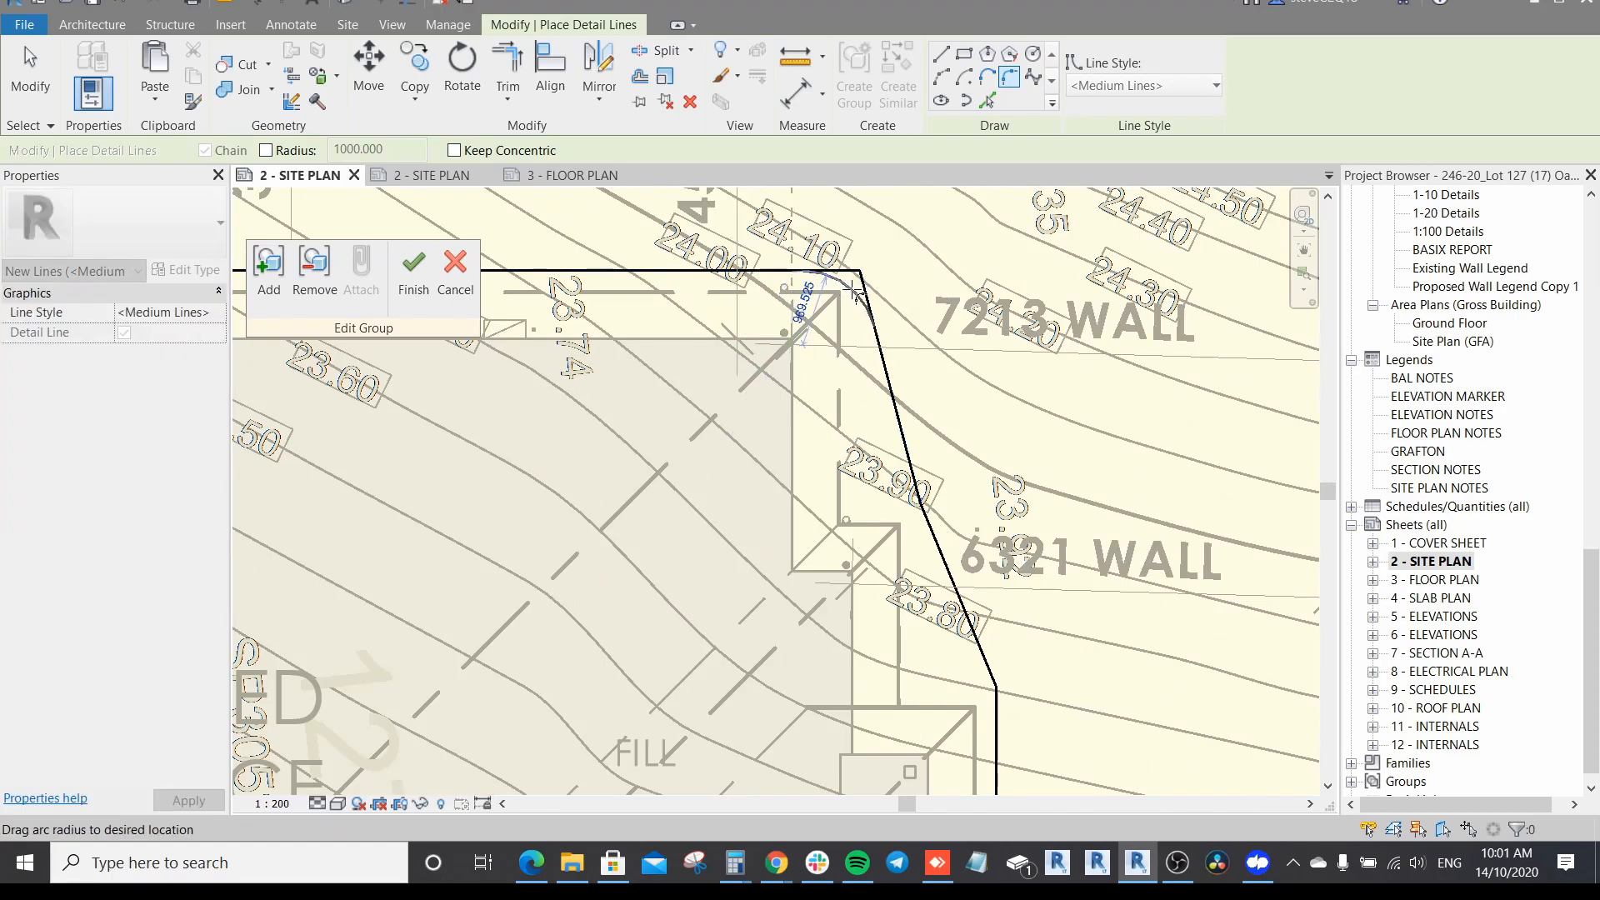
pyautogui.click(856, 296)
pyautogui.scroll(-1, 856, 295)
pyautogui.moveTo(1013, 581); pyautogui.dragTo(1095, 417, button='middle')
pyautogui.scroll(-1, 1041, 442)
pyautogui.scroll(-3, 1095, 417)
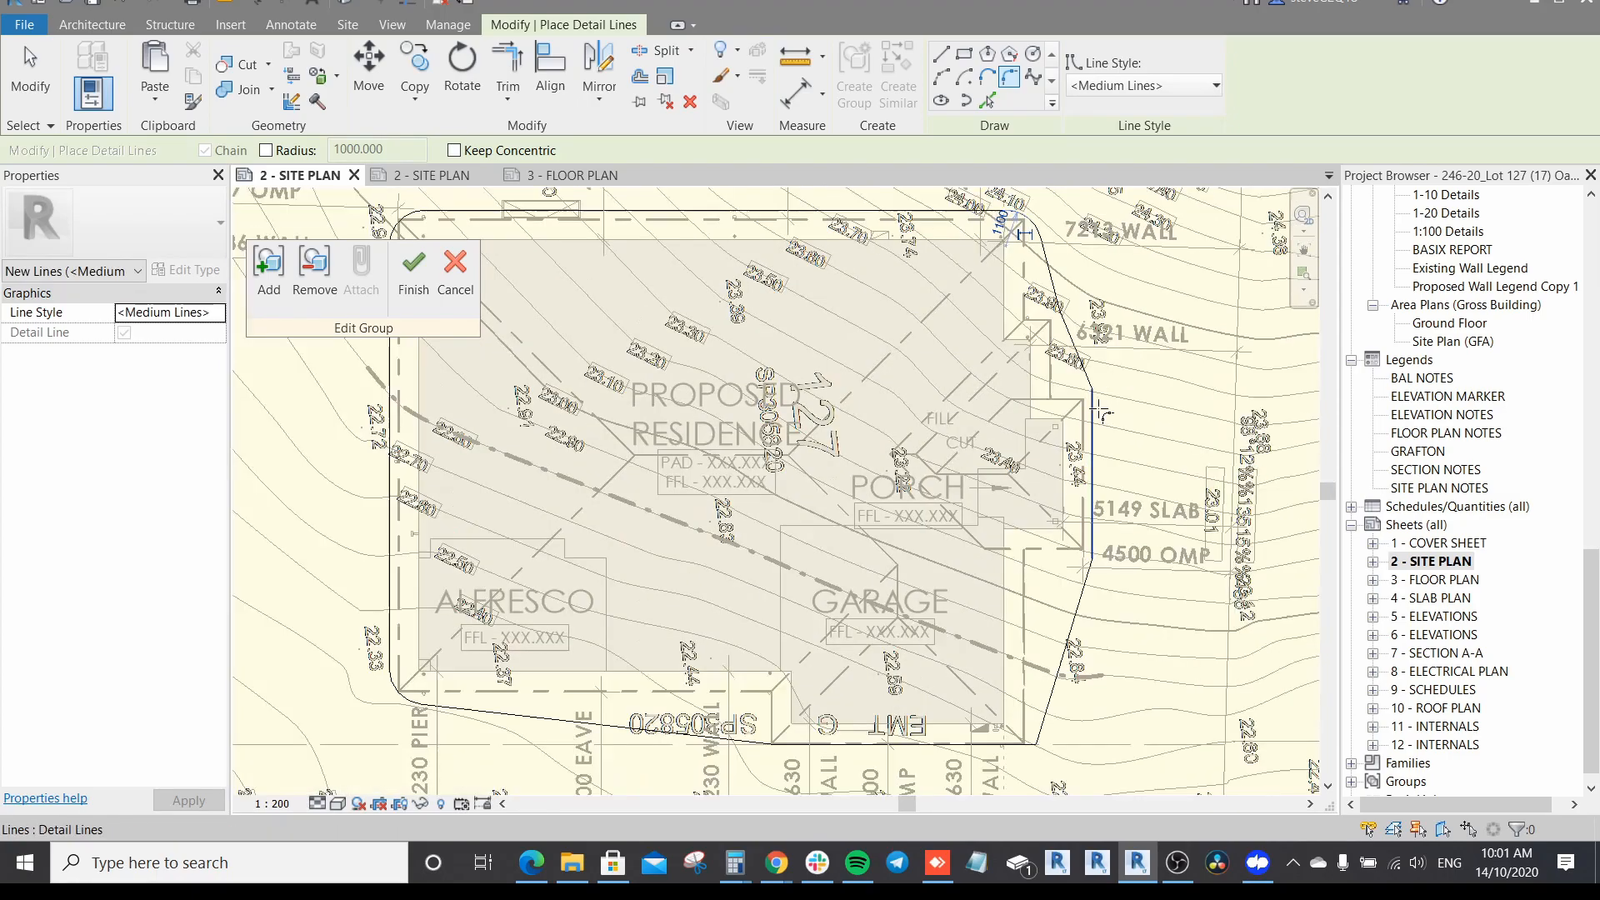
pyautogui.press('Escape')
# Step: Examine the rounded outline, the cut and fill line, and the contours and levels at the alfresco corner
pyautogui.moveTo(678, 361); pyautogui.dragTo(741, 348, button='middle')
pyautogui.scroll(-1, 743, 354)
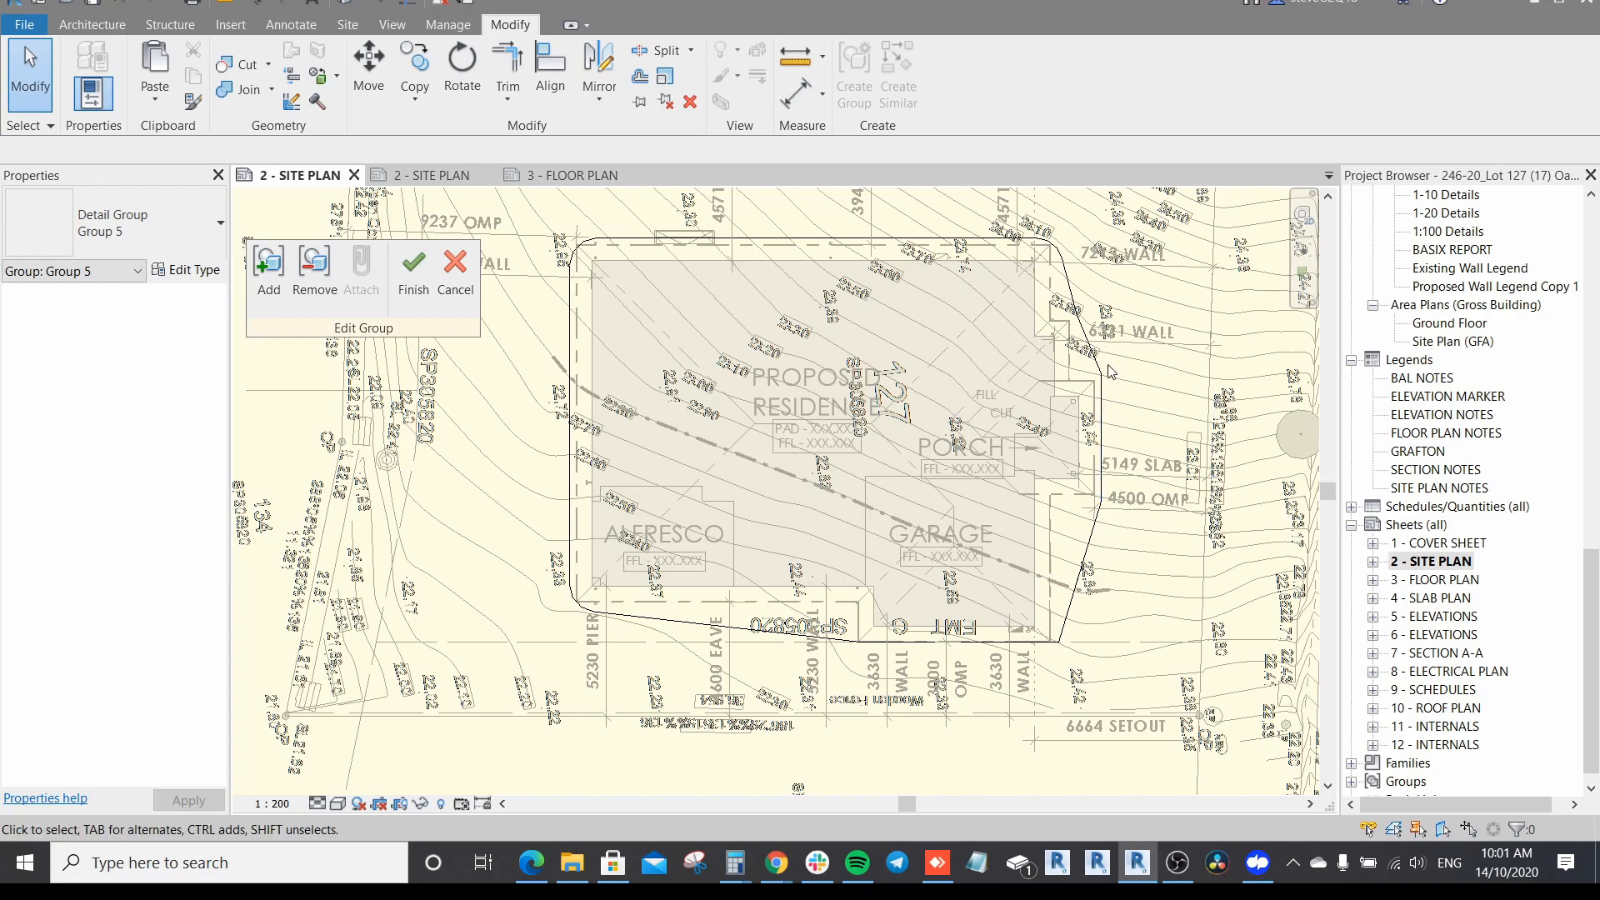
pyautogui.moveTo(965, 265); pyautogui.dragTo(981, 315, button='middle')
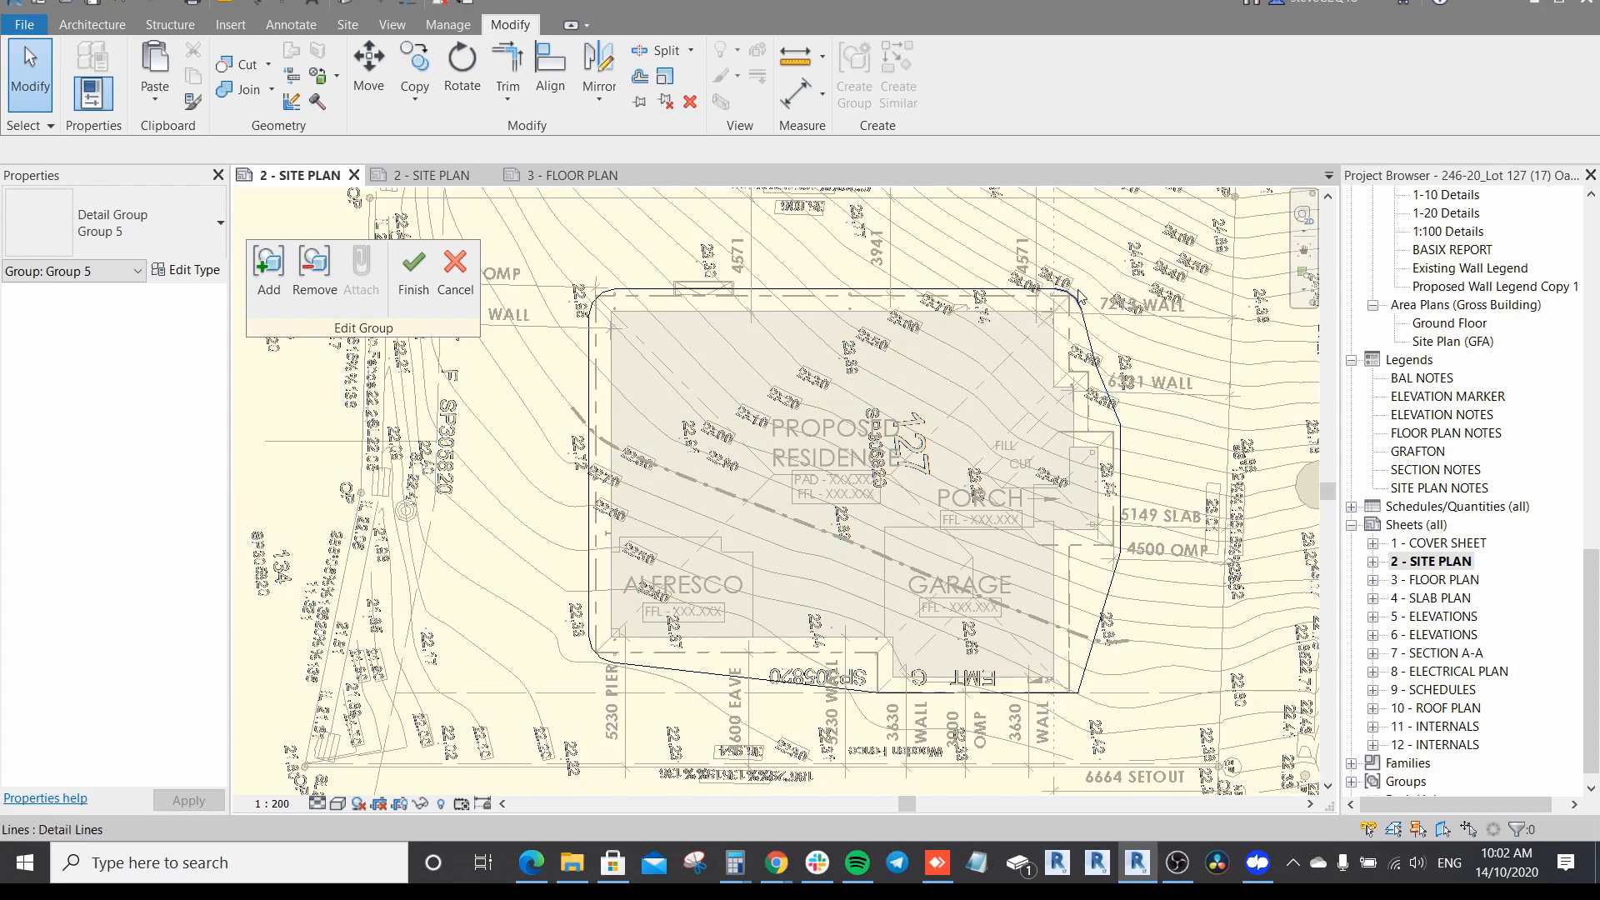
pyautogui.scroll(5, 592, 488)
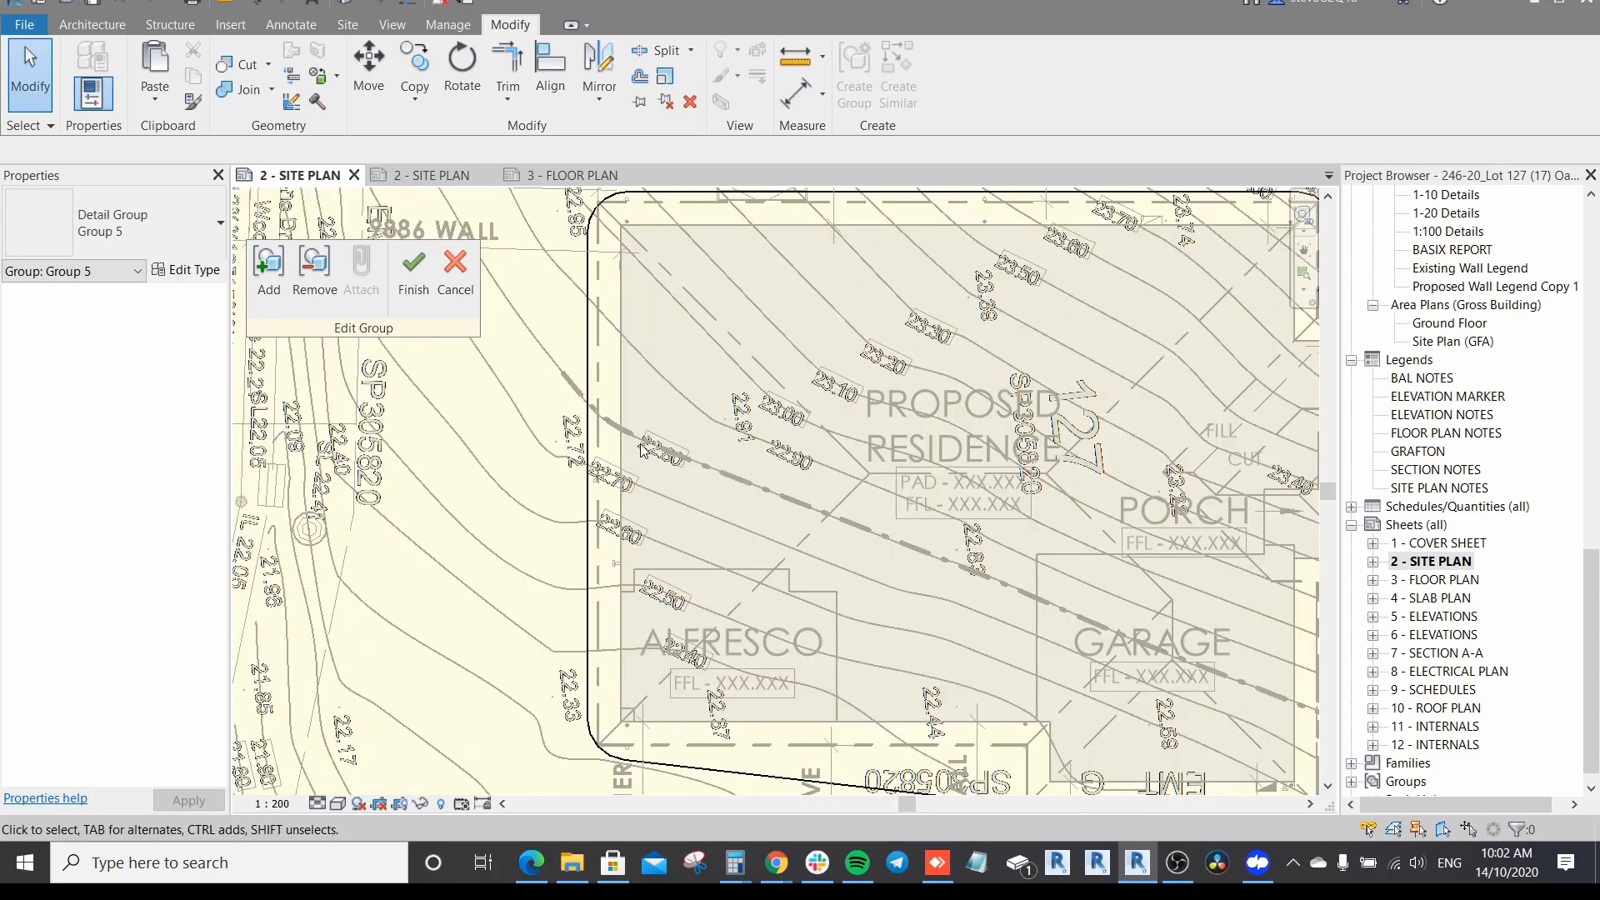
pyautogui.scroll(-4, 705, 502)
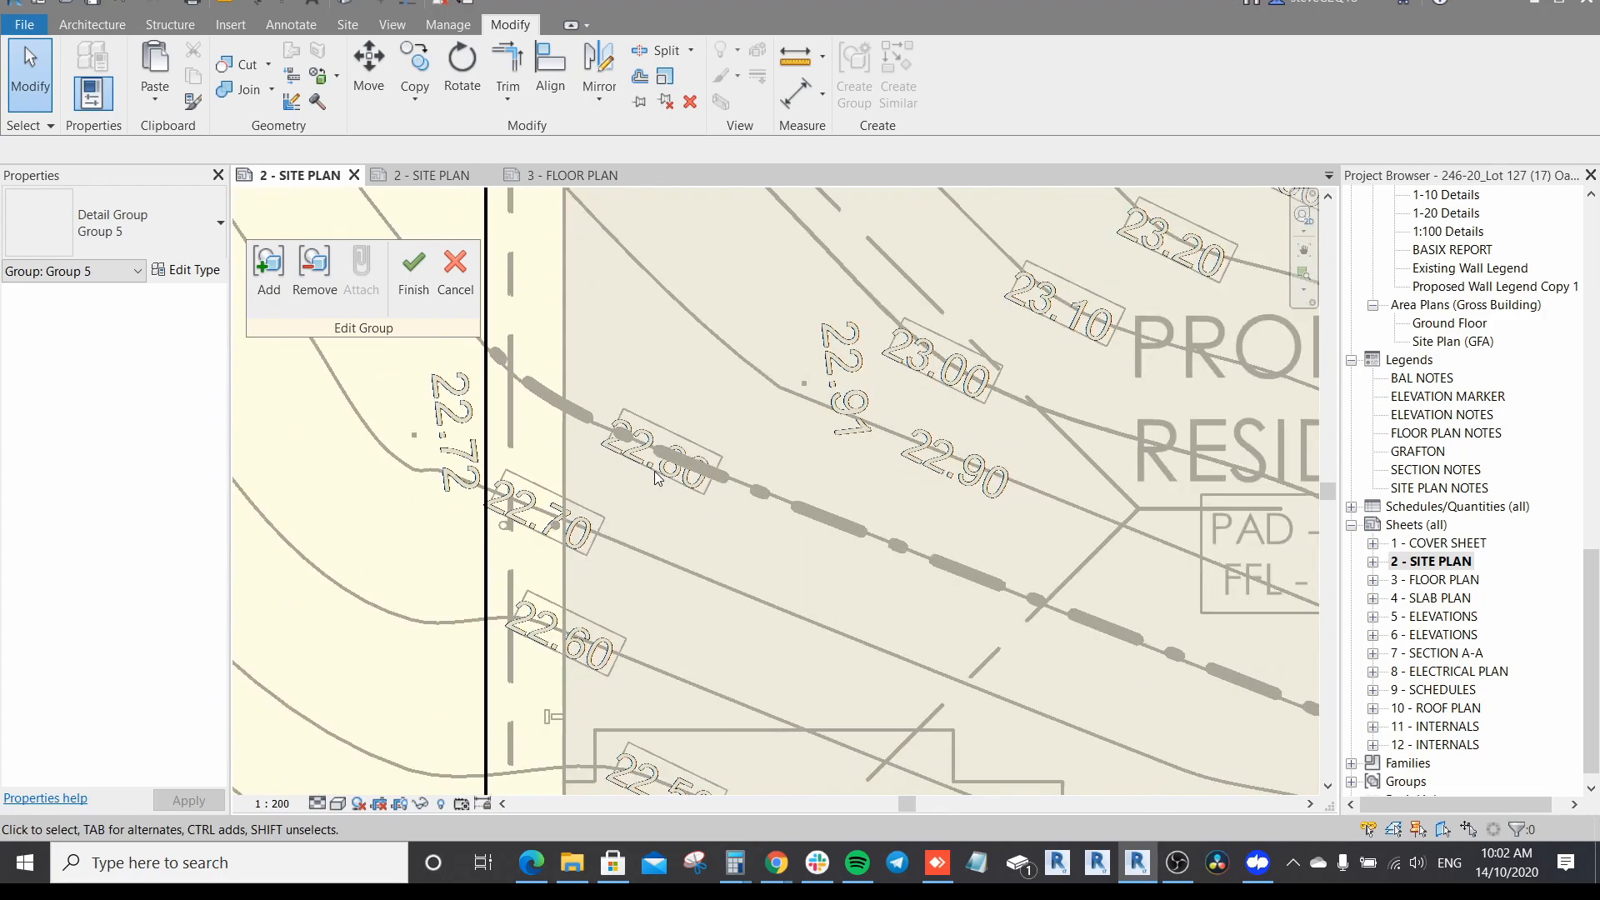
pyautogui.scroll(-1, 682, 456)
pyautogui.moveTo(749, 488); pyautogui.dragTo(756, 362, button='middle')
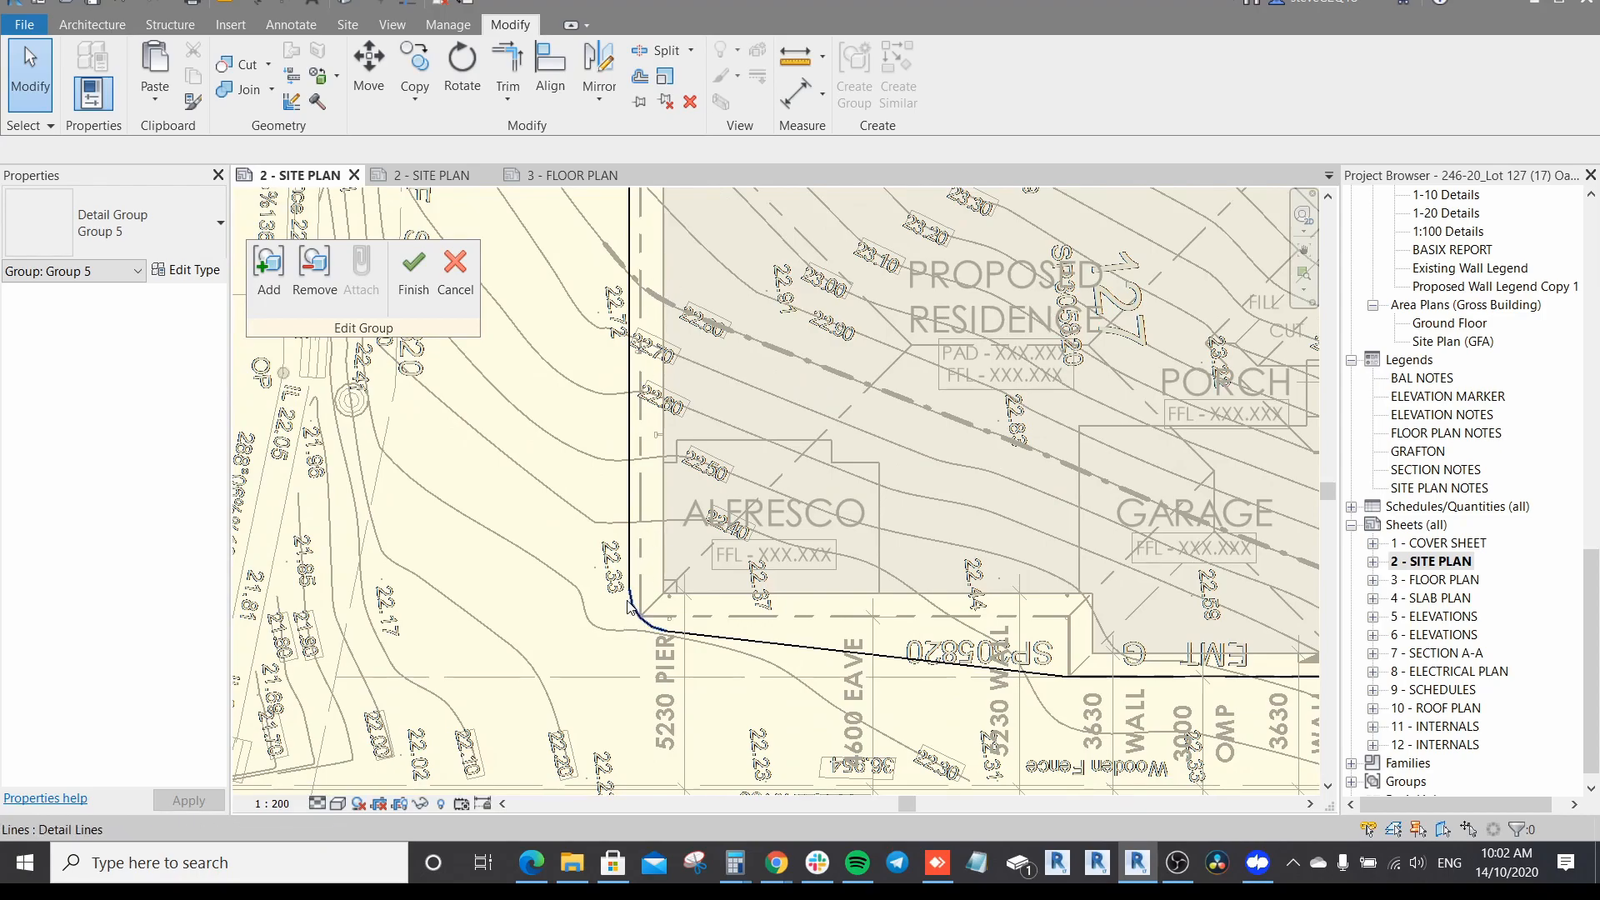
pyautogui.scroll(1, 712, 632)
pyautogui.moveTo(712, 632); pyautogui.dragTo(851, 654, button='middle')
pyautogui.scroll(-2, 856, 649)
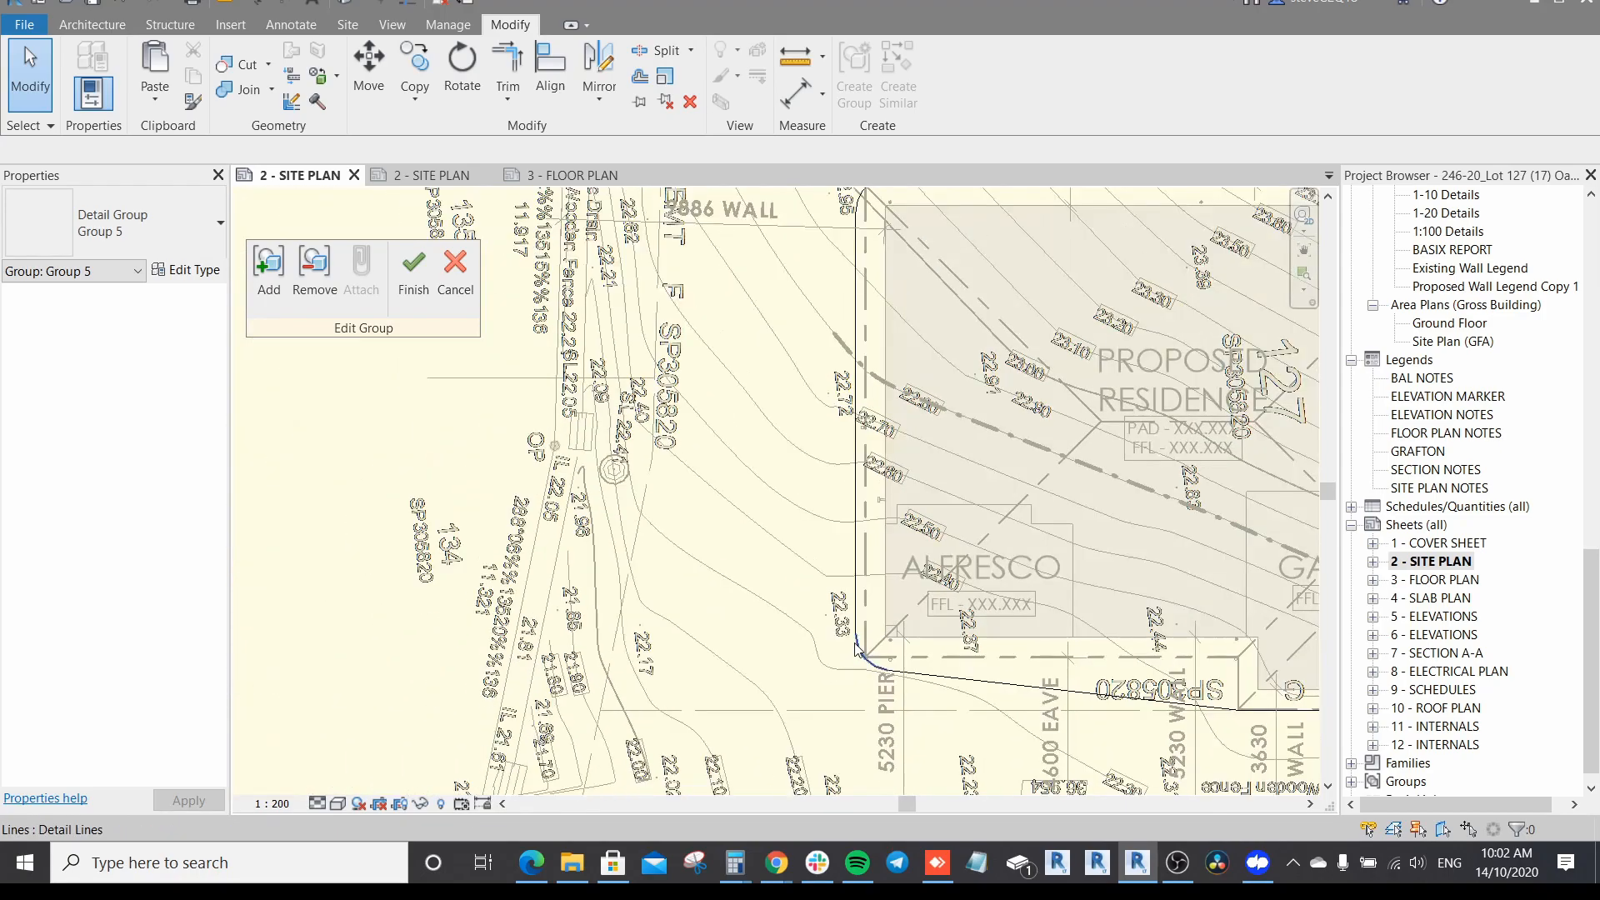
pyautogui.moveTo(1014, 739); pyautogui.dragTo(1001, 676, button='middle')
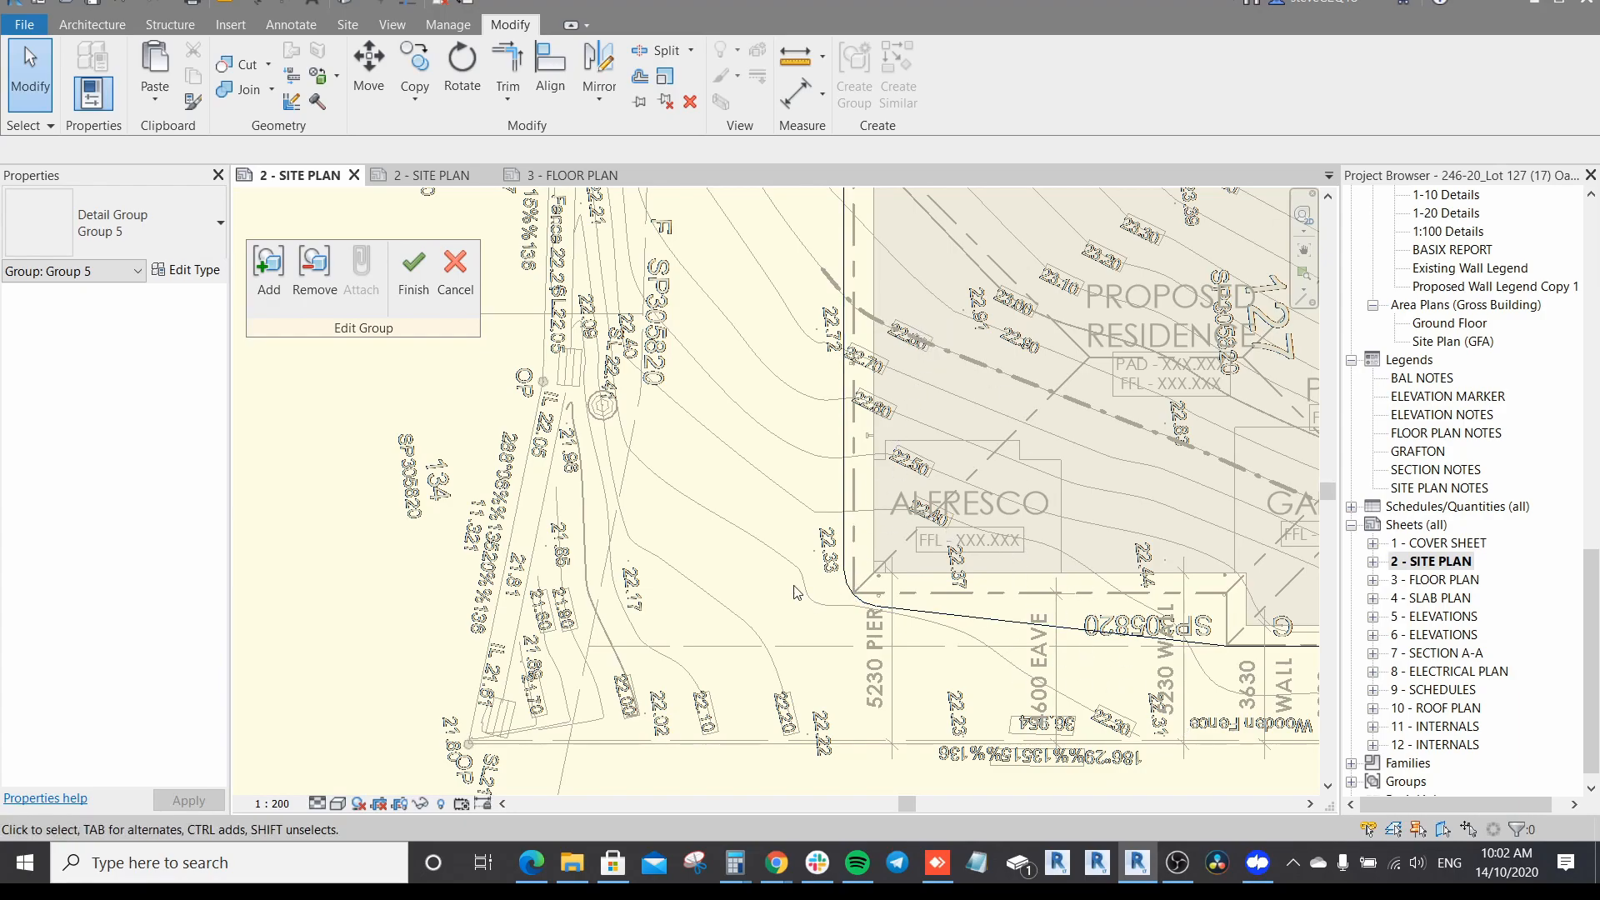
# Step: Offset a copy of the rounded alfresco corner arc outward by 2000 mm
pyautogui.press('o')
pyautogui.press('f')
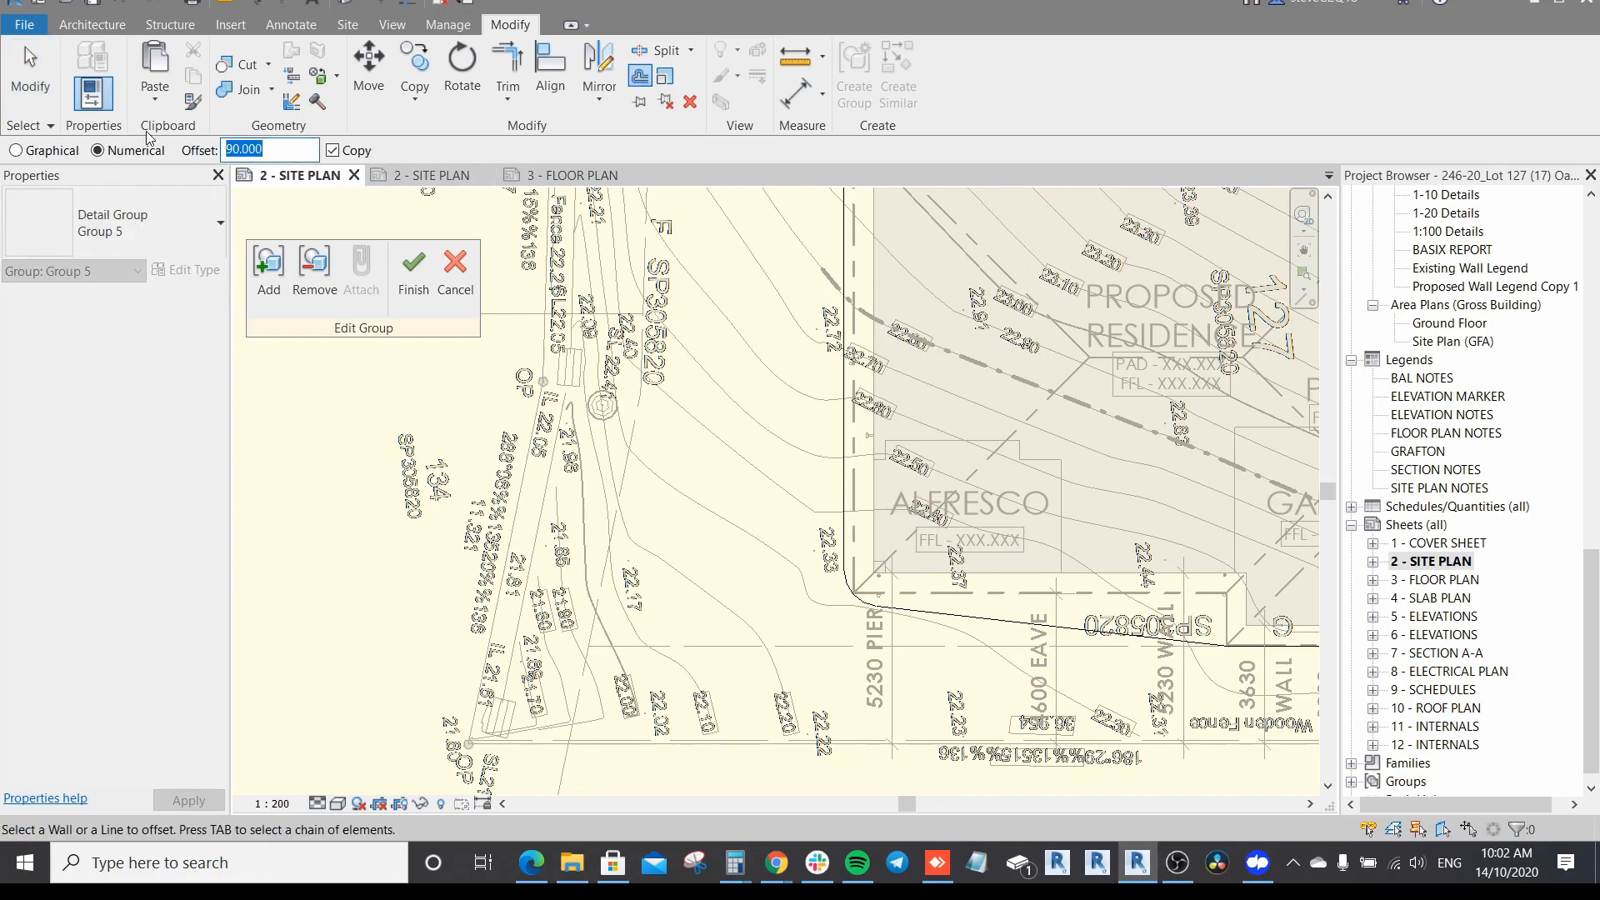
pyautogui.write('5')
pyautogui.click(851, 592)
pyautogui.moveTo(793, 582); pyautogui.dragTo(407, 457, button='middle')
pyautogui.press('Escape')
pyautogui.press('Escape')
pyautogui.scroll(-2, 865, 588)
pyautogui.scroll(4, 863, 585)
pyautogui.moveTo(494, 490); pyautogui.dragTo(768, 619, button='middle')
pyautogui.scroll(-2, 805, 620)
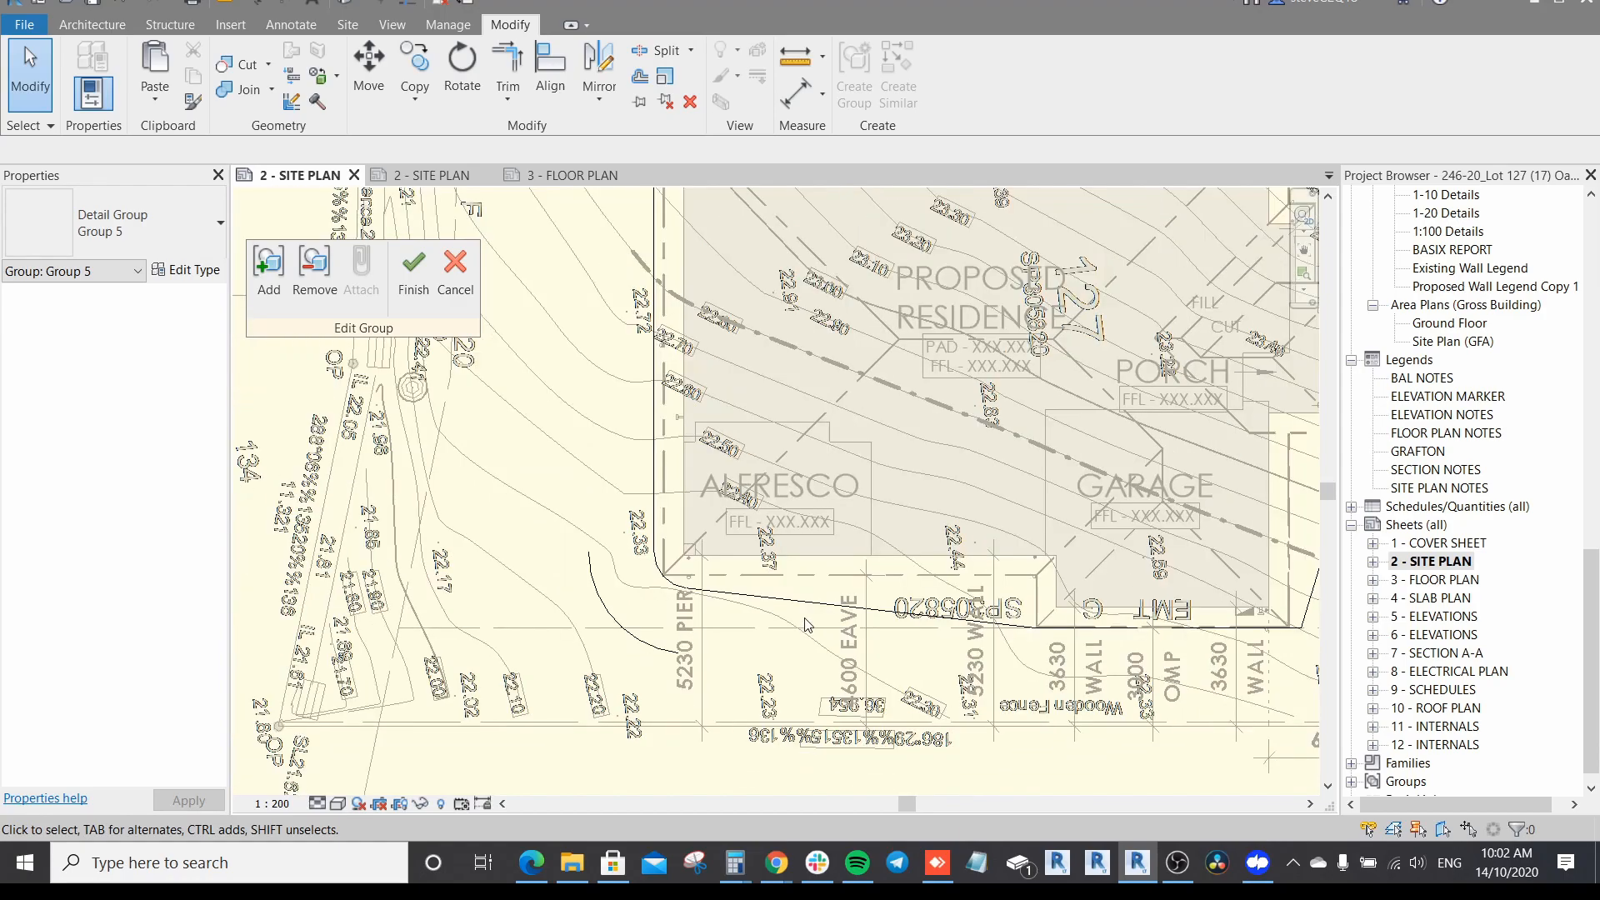
# Step: Draw a detail circle of 1600 mm radius centred on the outline vertex where the alfresco side meets the garage
pyautogui.scroll(2, 746, 489)
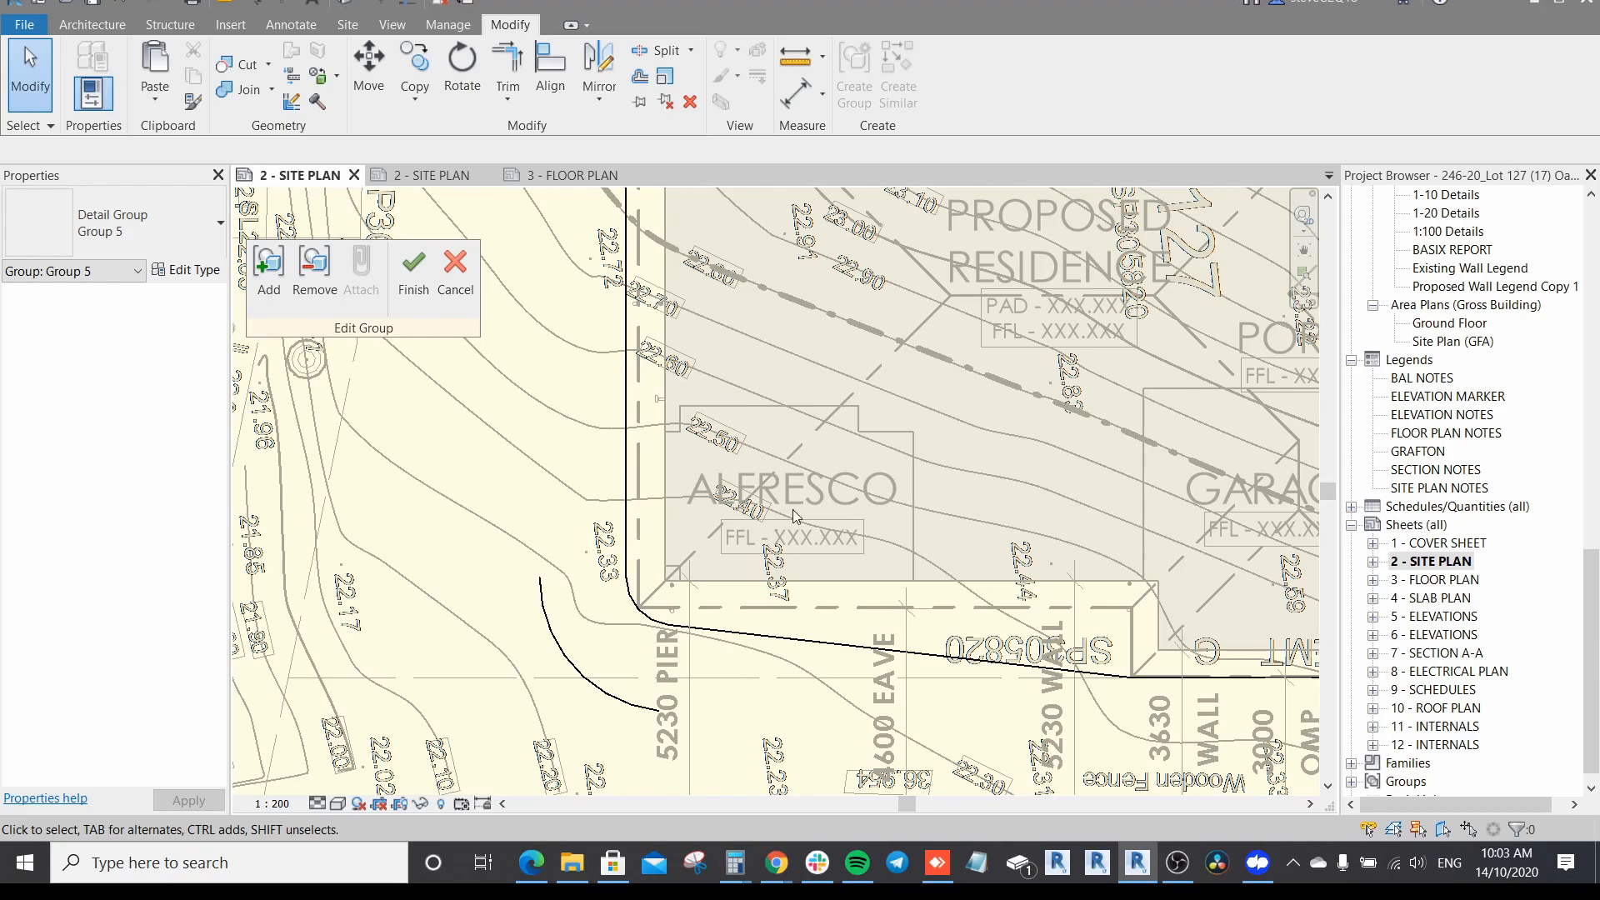
pyautogui.moveTo(789, 504); pyautogui.dragTo(748, 476, button='middle')
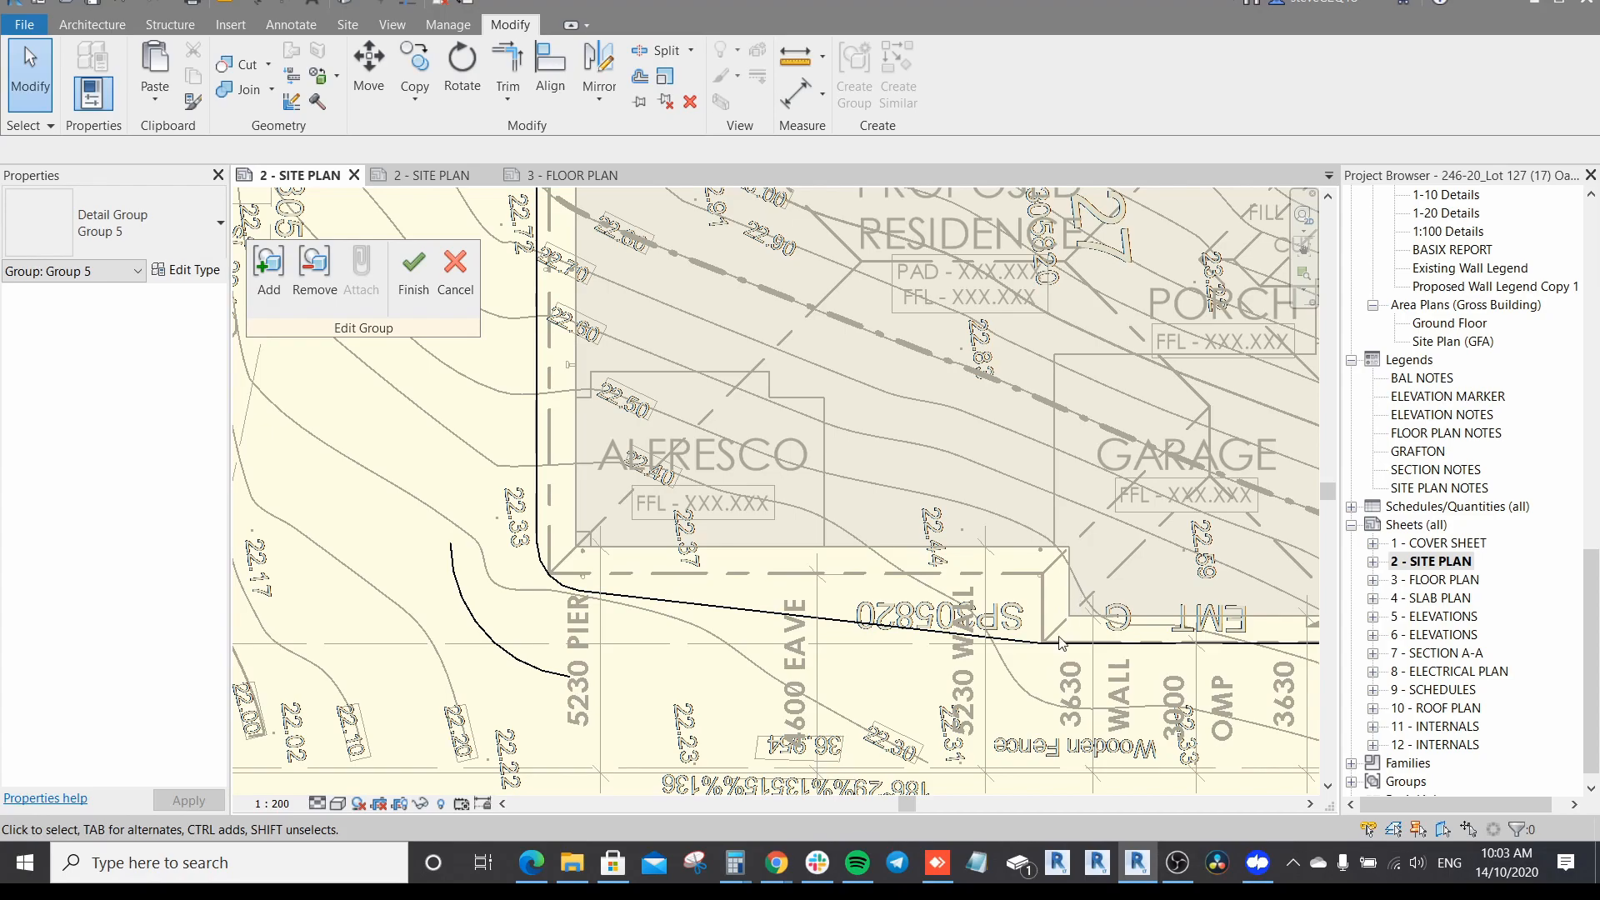
pyautogui.scroll(2, 1034, 672)
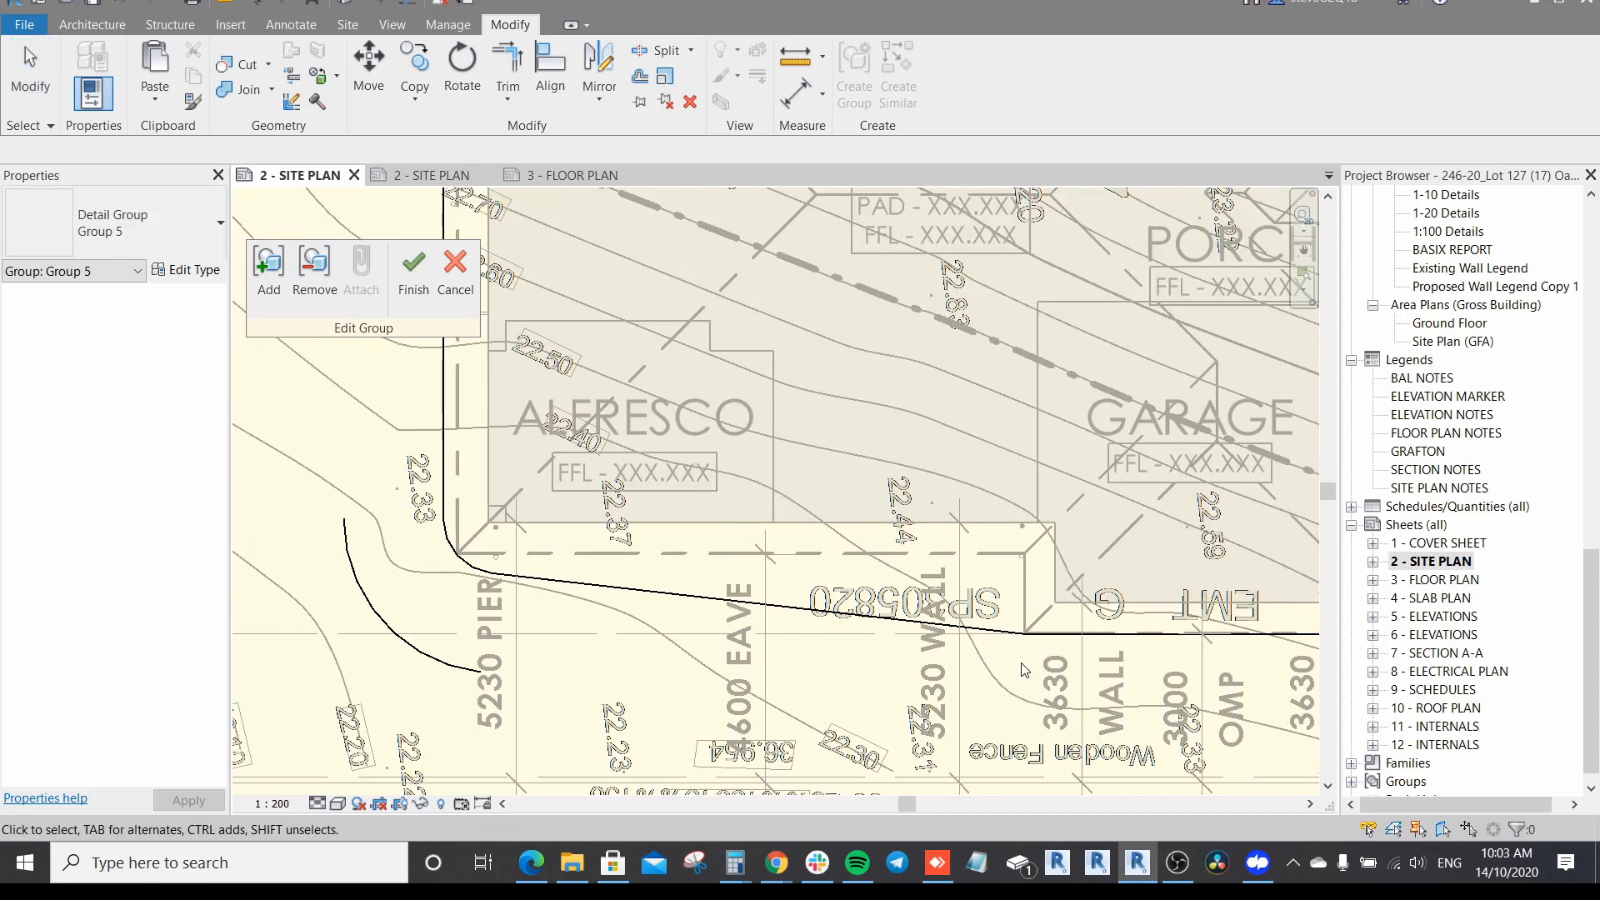
pyautogui.press('d')
pyautogui.press('l')
pyautogui.click(1034, 63)
pyautogui.click(1024, 633)
pyautogui.write('1600')
pyautogui.press('Return')
pyautogui.moveTo(1069, 680)
pyautogui.mouseDown(button='middle')
pyautogui.moveTo(864, 643)
pyautogui.moveTo(823, 659)
pyautogui.mouseUp(button='middle')
pyautogui.press('Escape')
pyautogui.press('Escape')
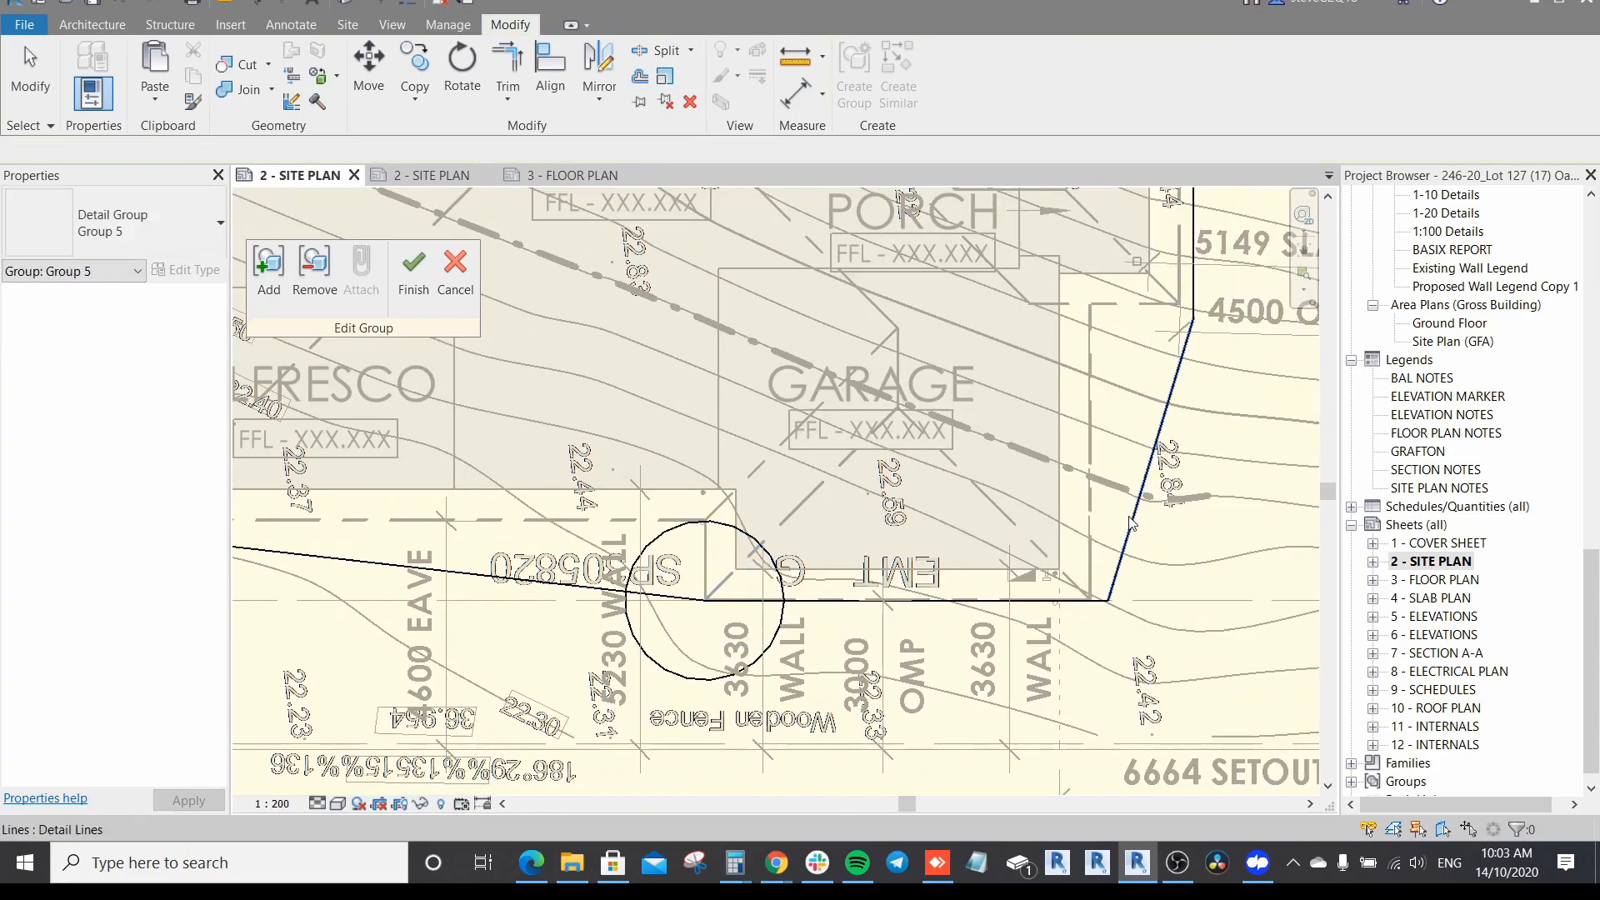
# Step: Draw a detail circle of 800 mm radius centred on the garage's outer outline corner near the 22.42 level
pyautogui.press('d')
pyautogui.press('l')
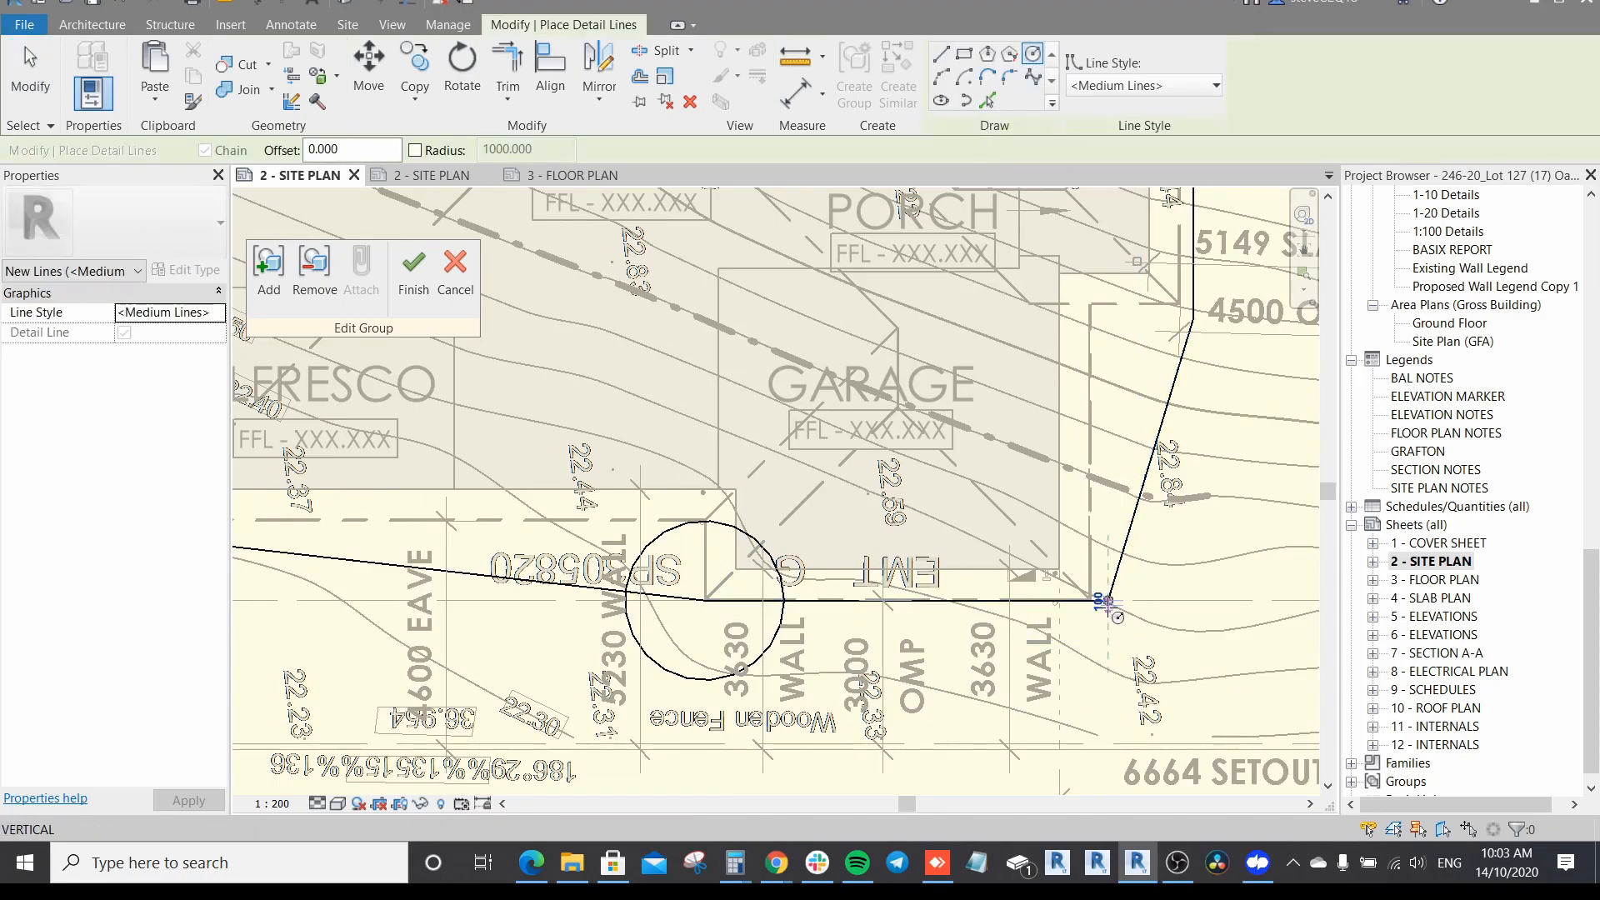
pyautogui.click(1109, 601)
pyautogui.scroll(2, 1109, 607)
pyautogui.write('80')
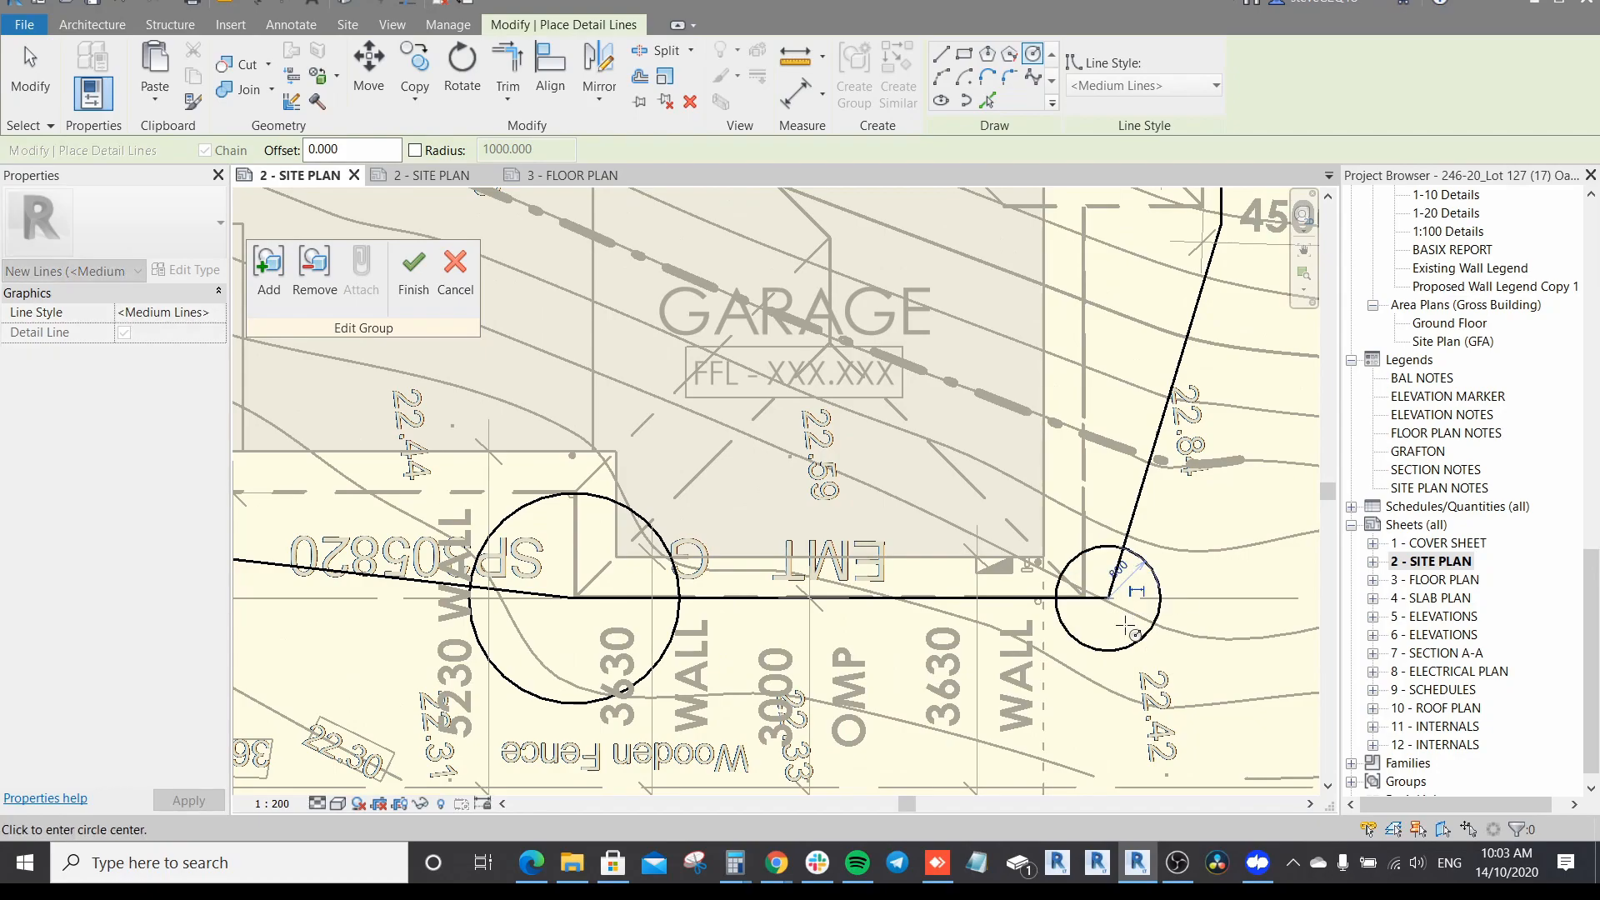
pyautogui.write('0')
pyautogui.press('Return')
pyautogui.scroll(-2, 1084, 625)
pyautogui.press('Escape')
pyautogui.press('Escape')
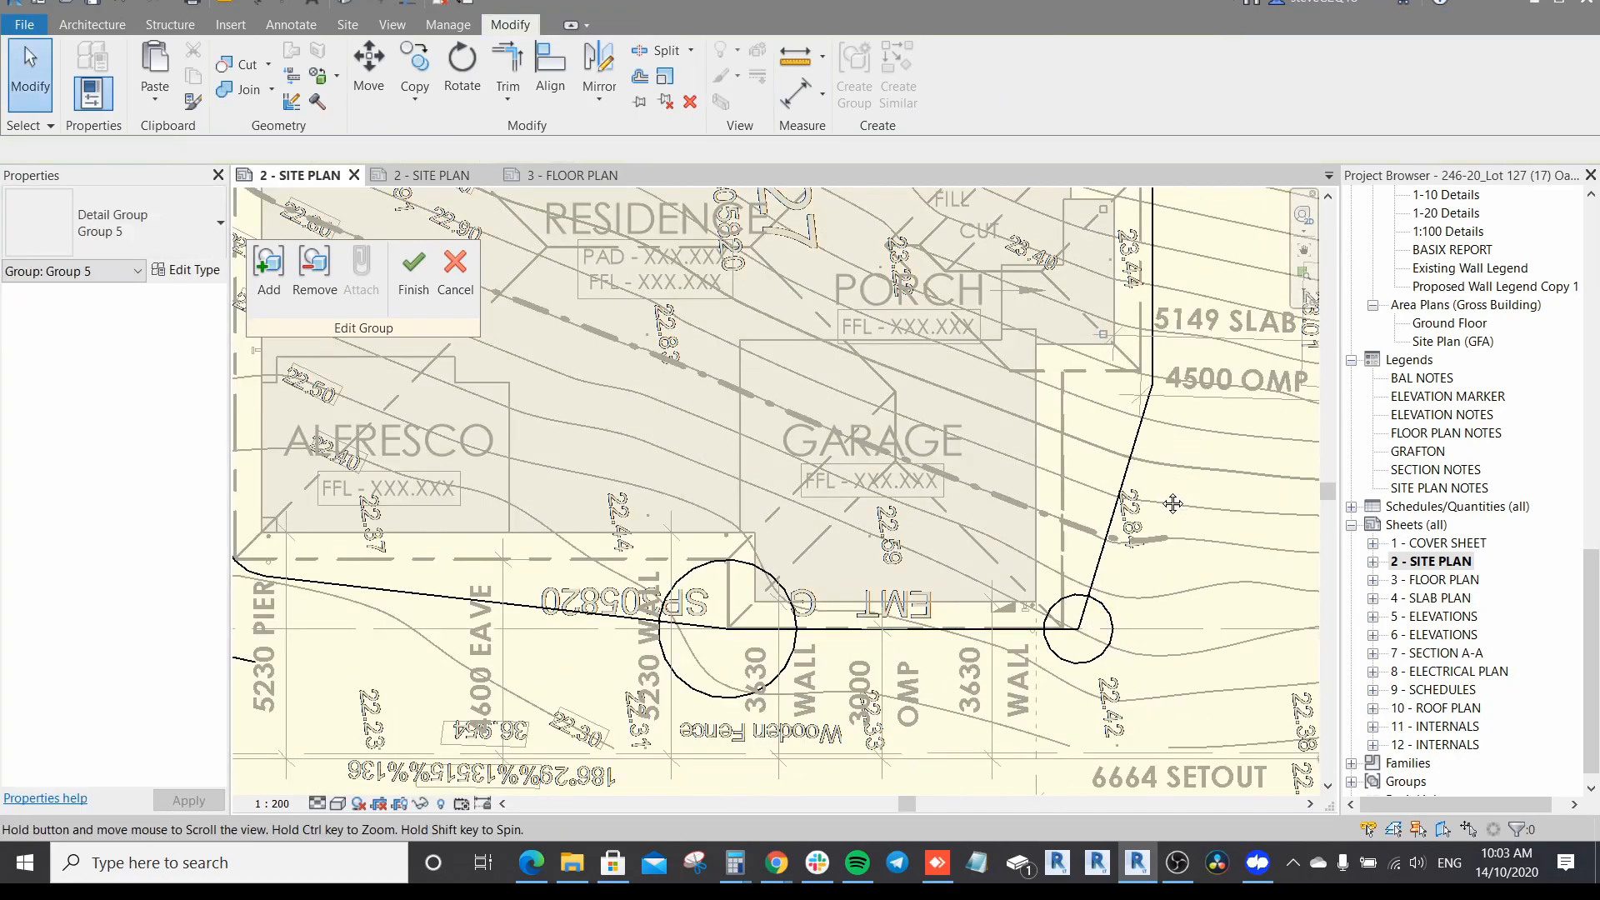
# Step: Draw a detail circle of 1600 mm radius centred on the outline vertex at the 4500 OMP dimension
pyautogui.moveTo(1174, 501); pyautogui.dragTo(1168, 521, button='middle')
pyautogui.press('d')
pyautogui.press('l')
pyautogui.click(1033, 55)
pyautogui.moveTo(1104, 546); pyautogui.dragTo(1061, 575, button='middle')
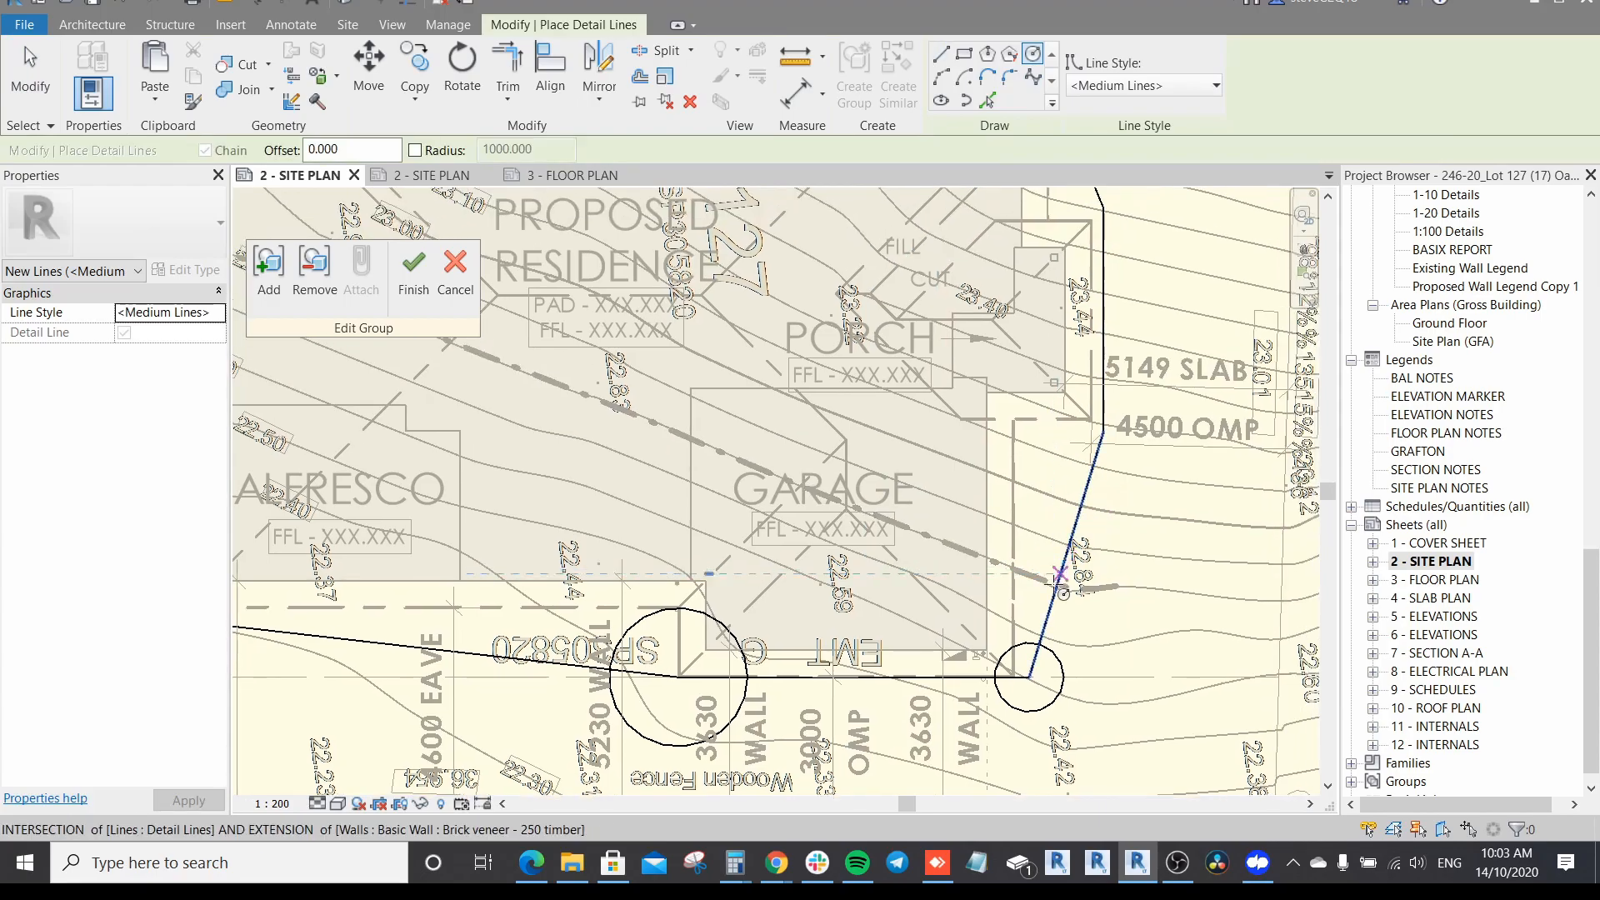
pyautogui.scroll(1, 1075, 584)
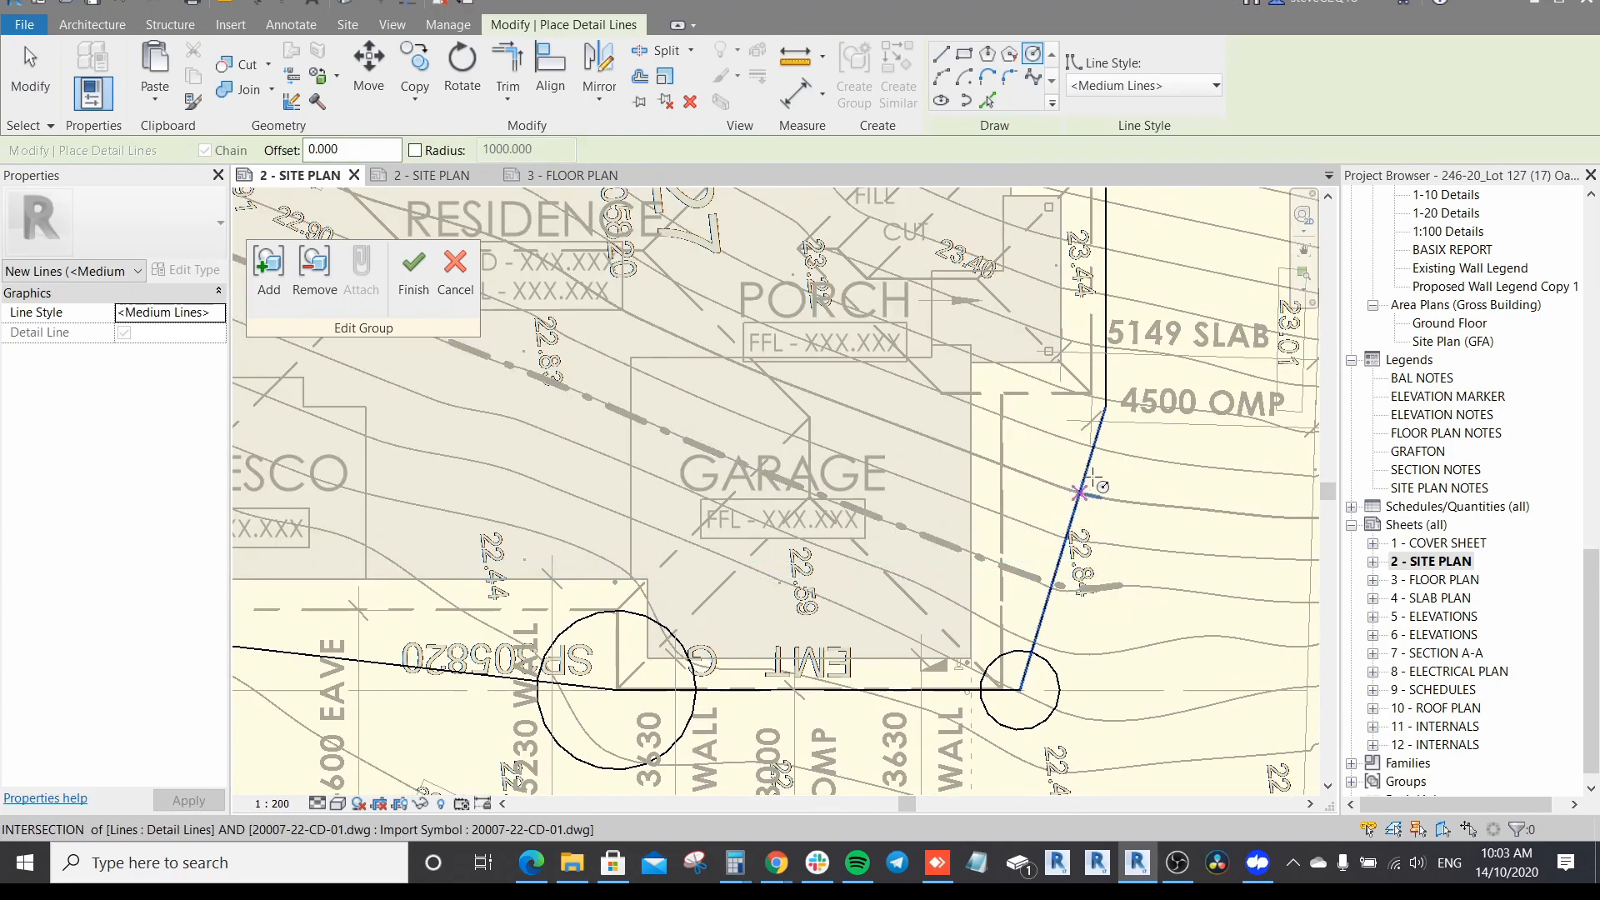
pyautogui.click(1104, 408)
pyautogui.write('1600')
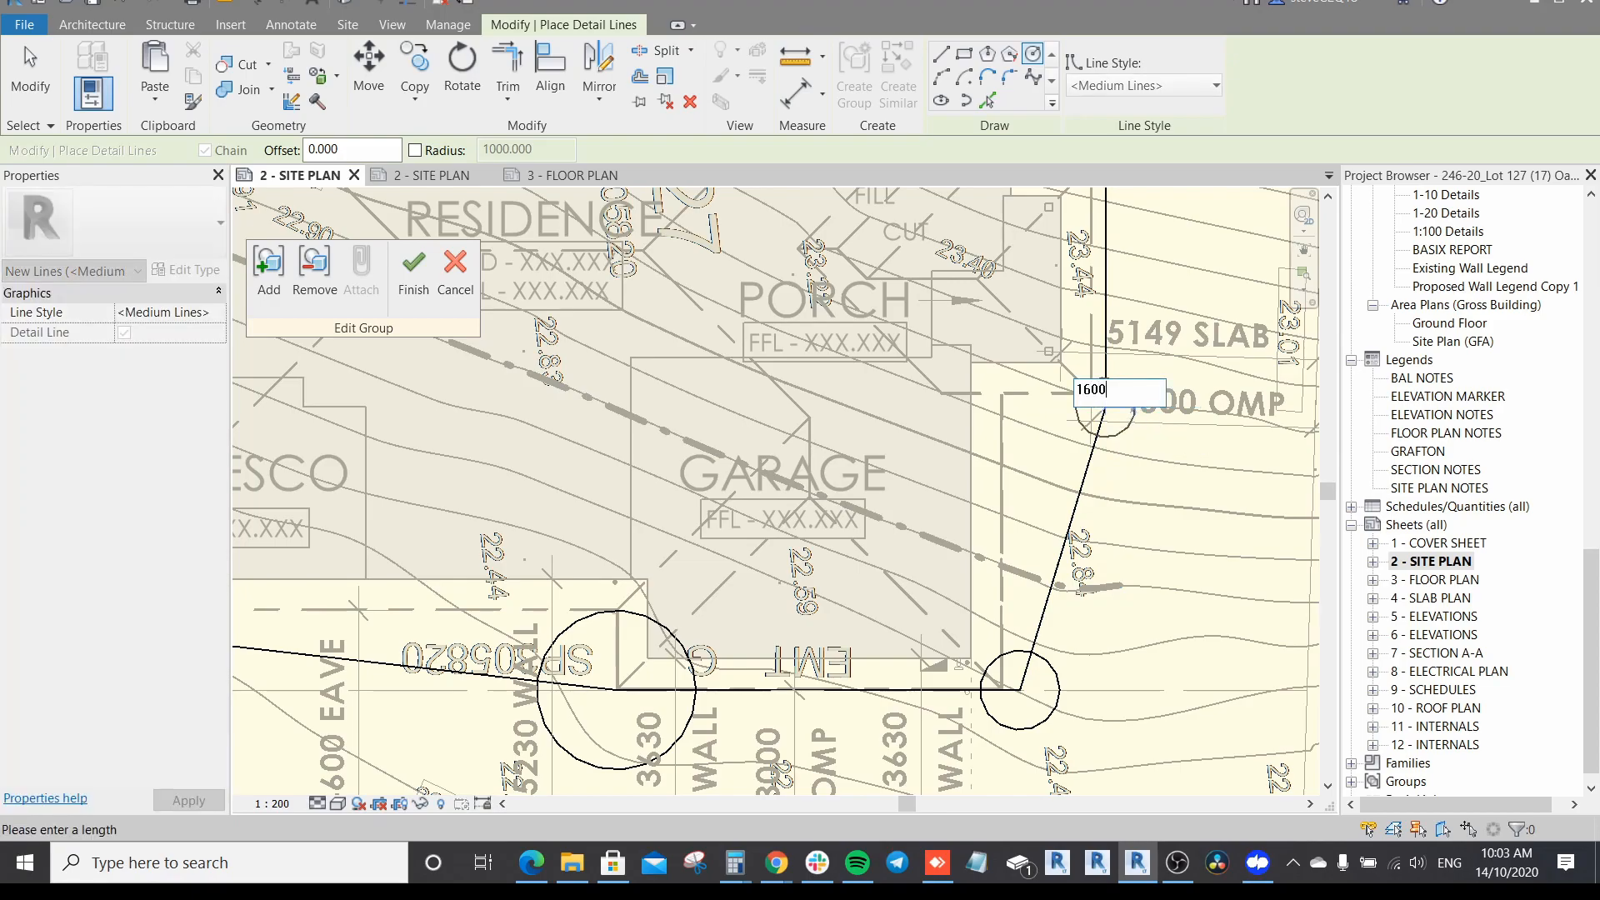
pyautogui.press('Return')
# Step: Calculate 900*4 and draw a detail circle of 3600 mm radius centred on the outline vertex between the 6321 WALL and 5149 SLAB dimensions
pyautogui.moveTo(1168, 296); pyautogui.dragTo(1107, 522, button='middle')
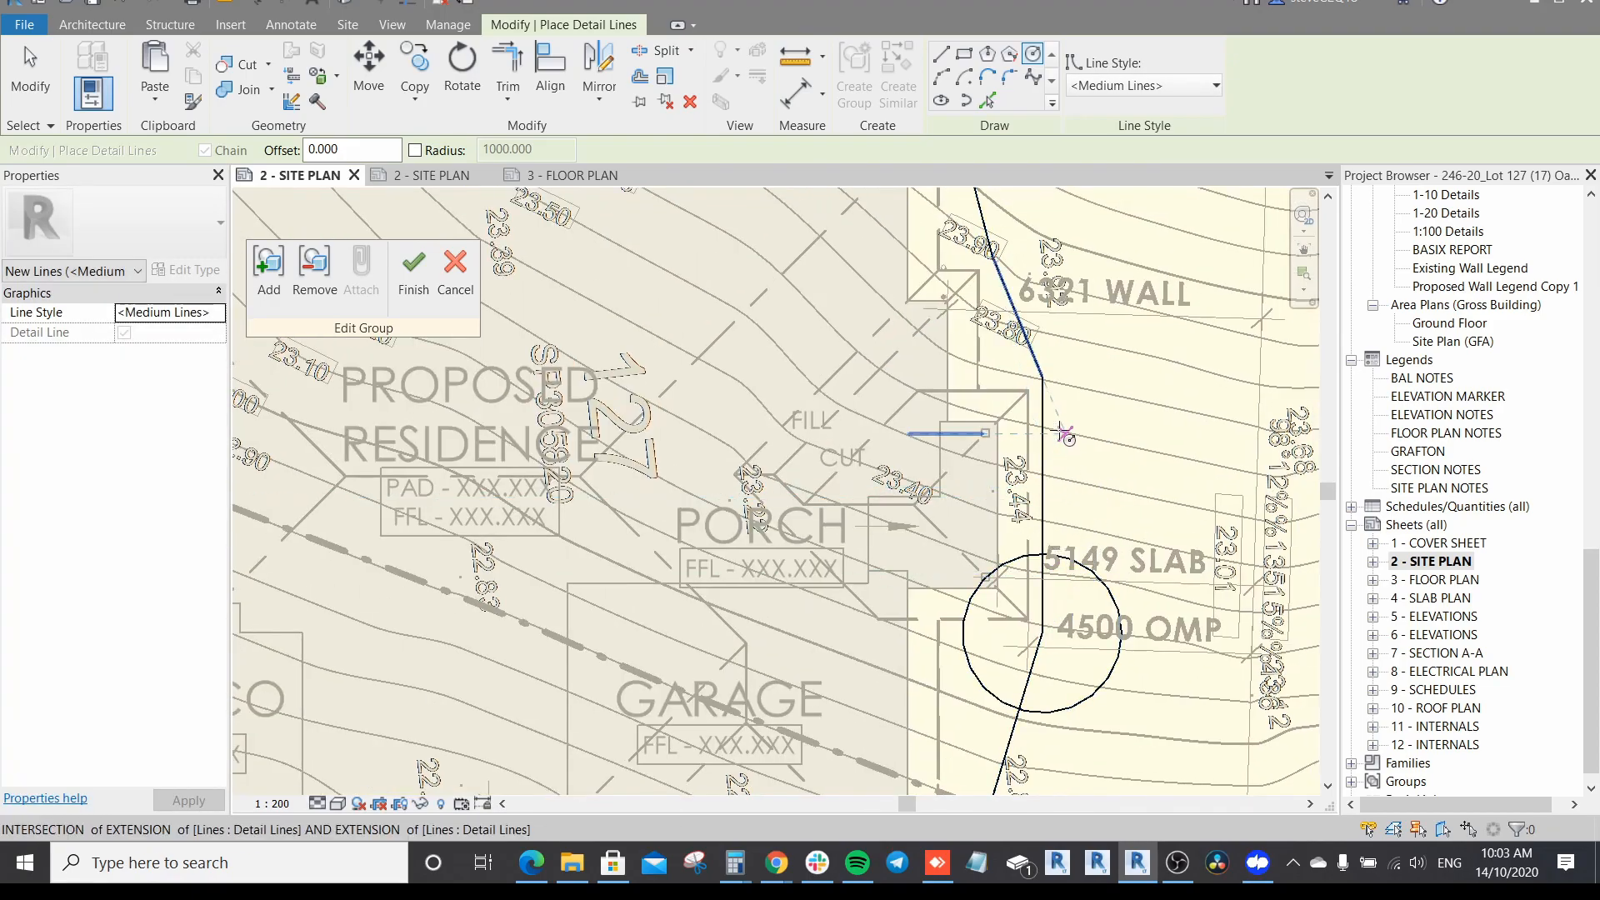
pyautogui.click(1042, 376)
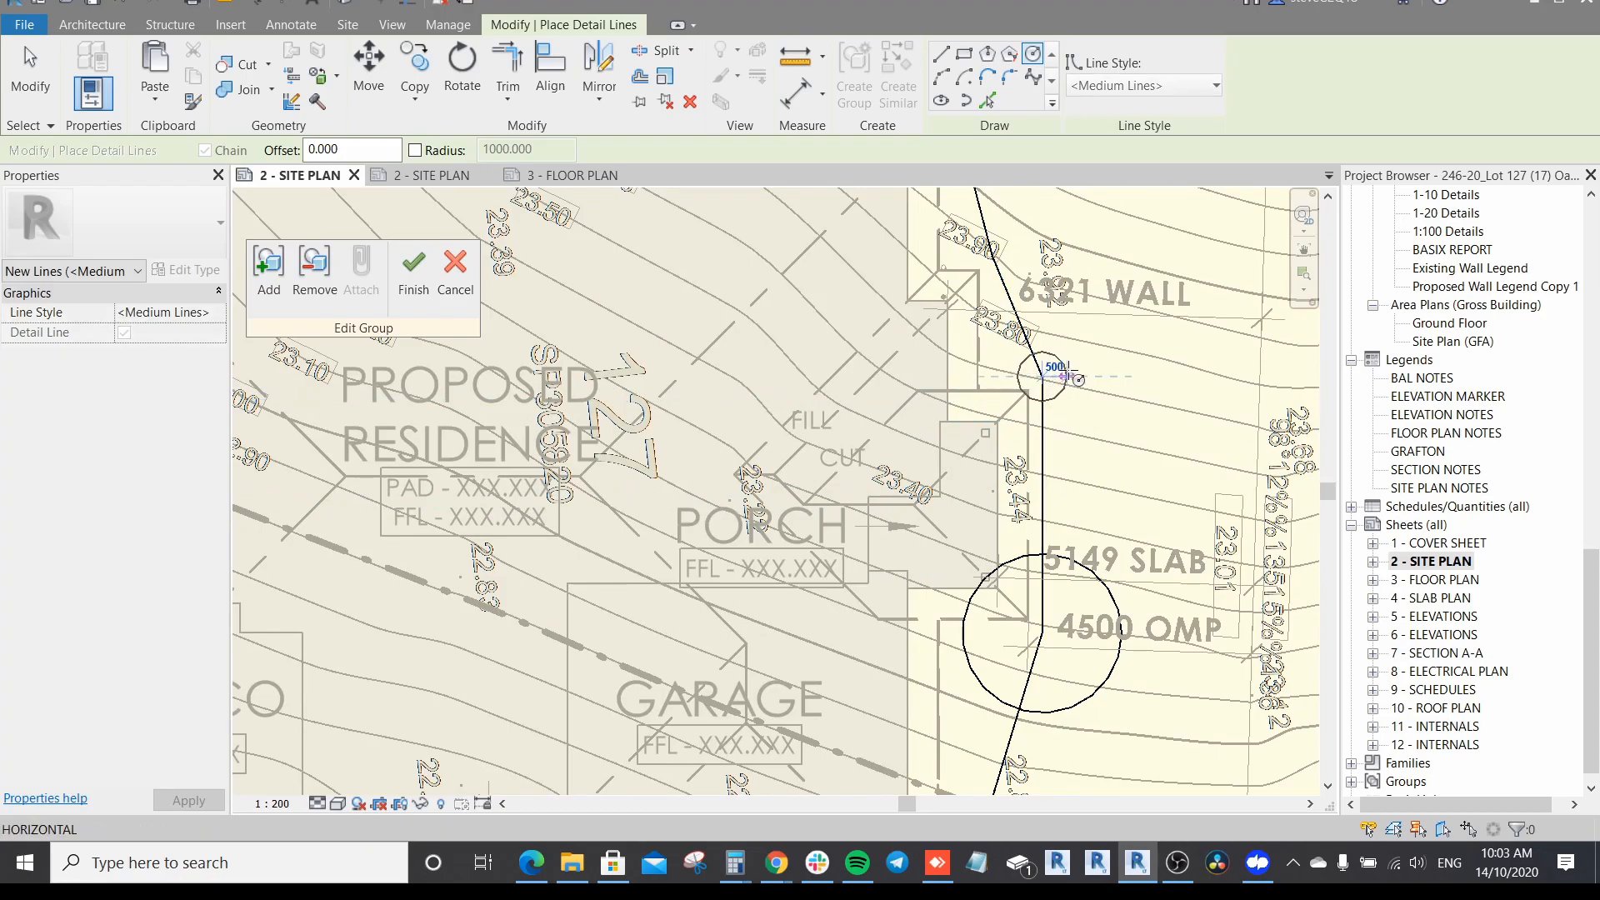
pyautogui.scroll(2, 1071, 383)
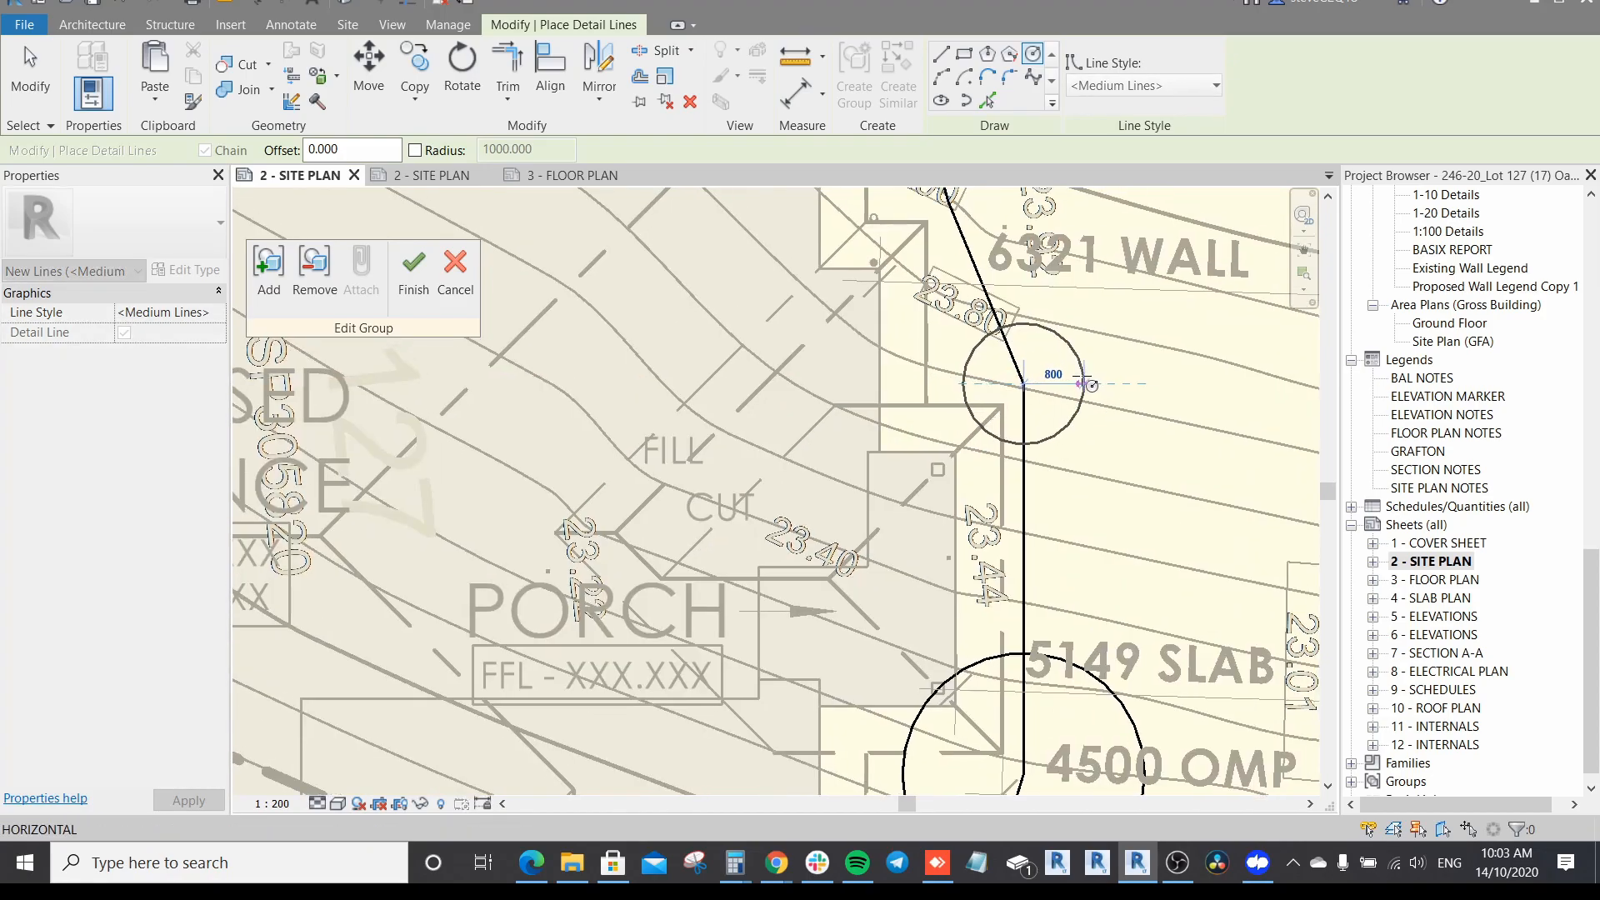
pyautogui.write('900*4')
pyautogui.press('Return')
pyautogui.hotkey('alt', 'Tab')
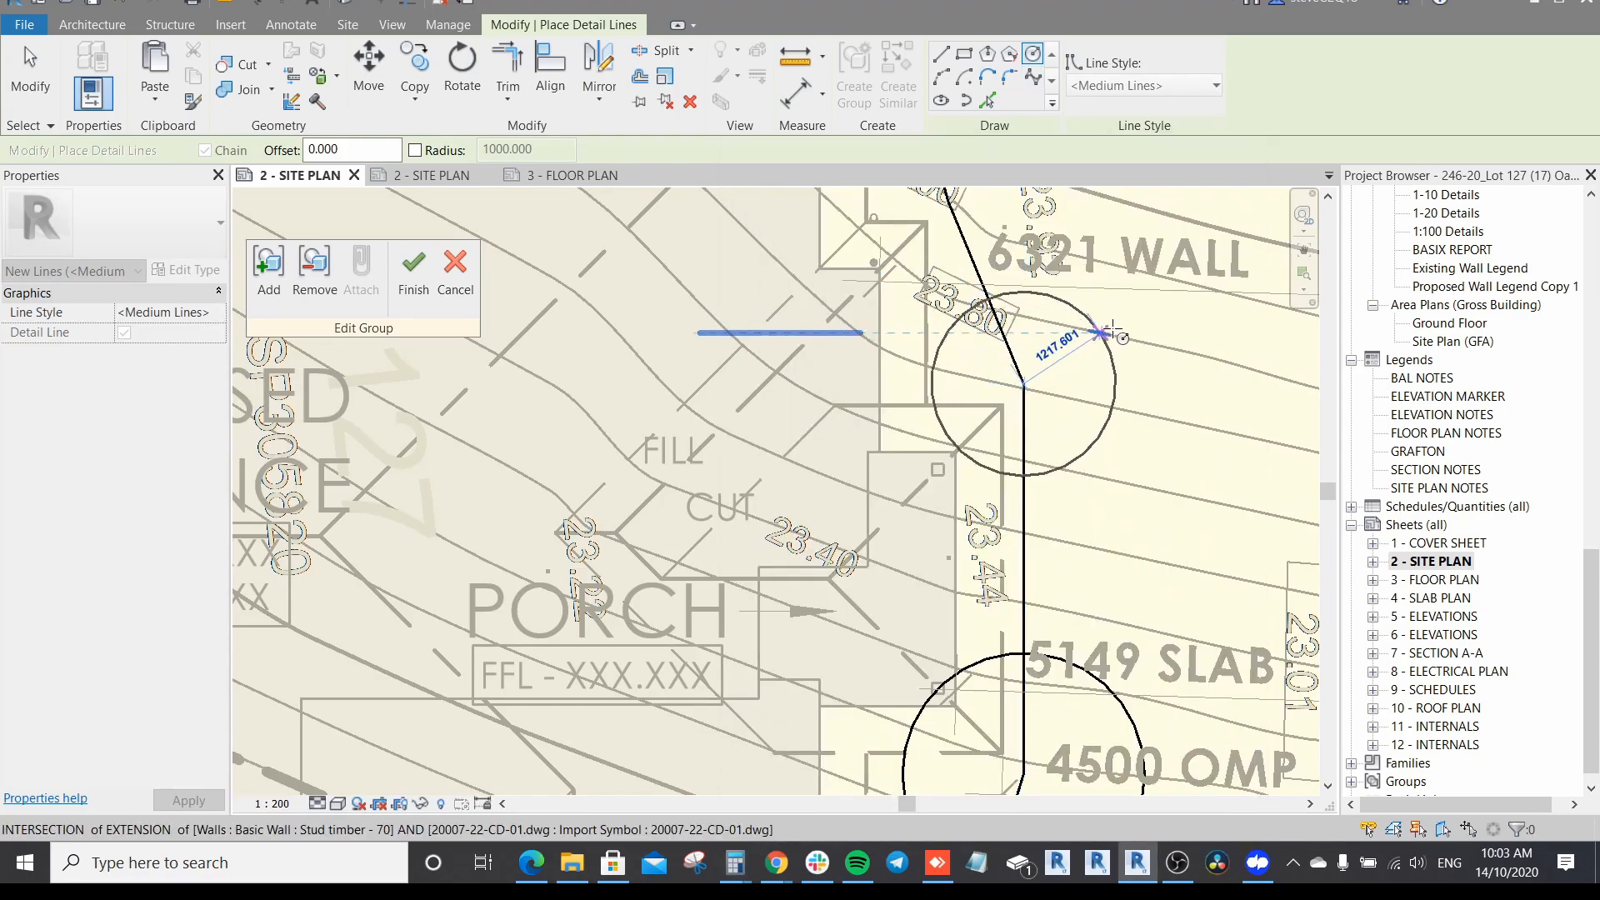
pyautogui.write('3600')
pyautogui.press('Return')
# Step: Switch to Calculator, clear the earlier entry, compute 1300*4 and return to the site plan
pyautogui.moveTo(1137, 400); pyautogui.dragTo(1132, 483, button='middle')
pyautogui.scroll(-3, 1143, 518)
pyautogui.scroll(-1, 1117, 440)
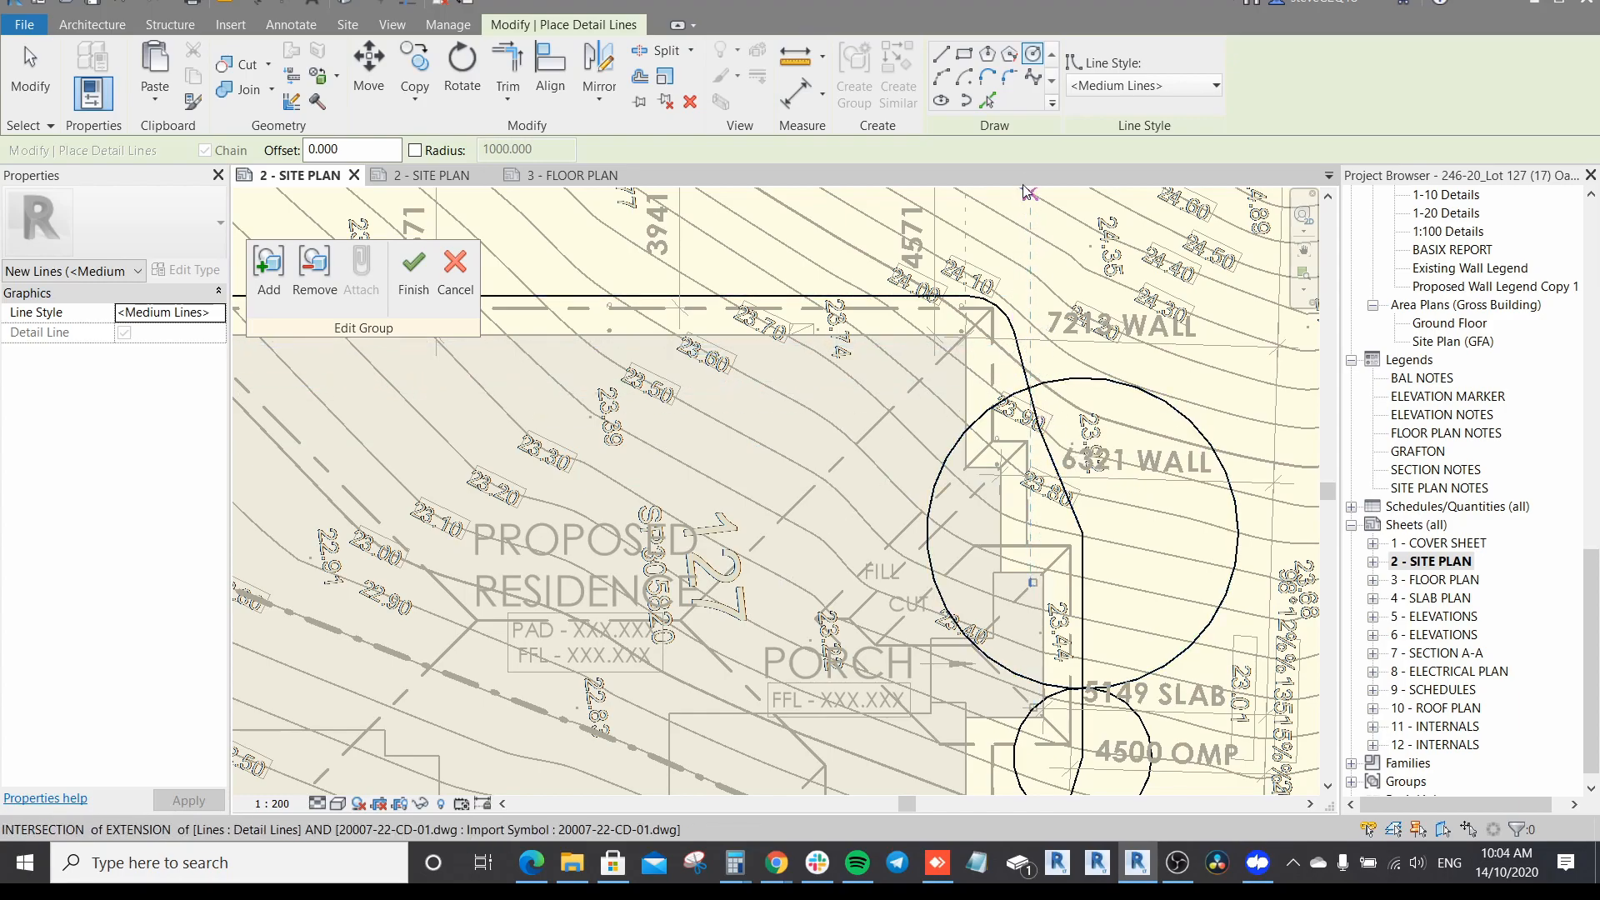
pyautogui.hotkey('alt', 'Tab')
pyautogui.write('13200')
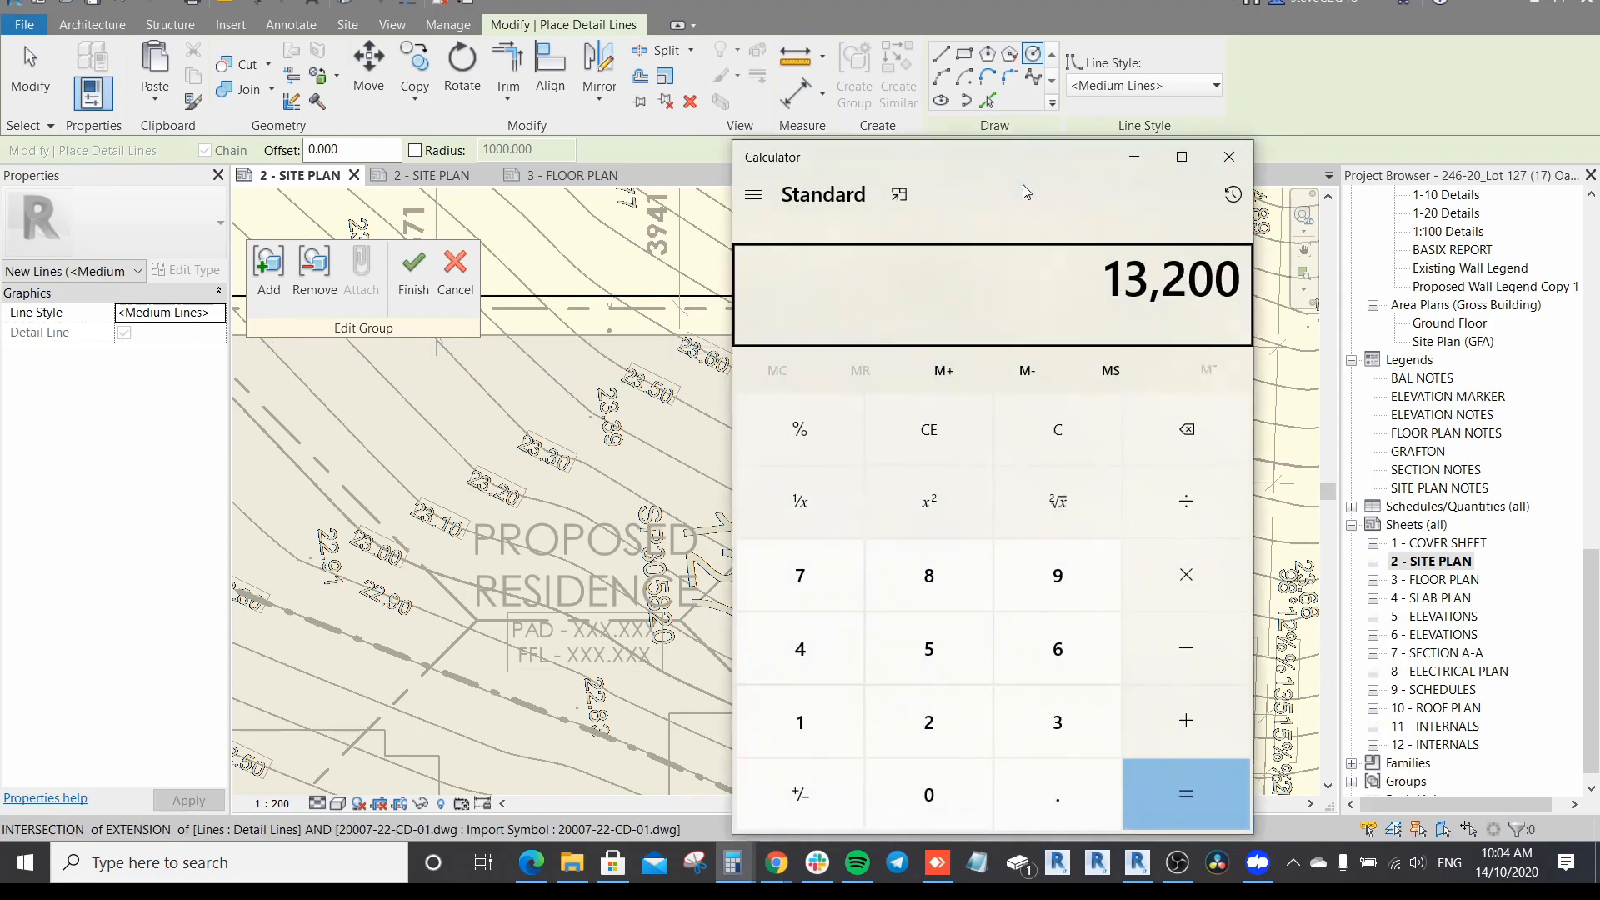
pyautogui.press('Escape')
pyautogui.write('1300*')
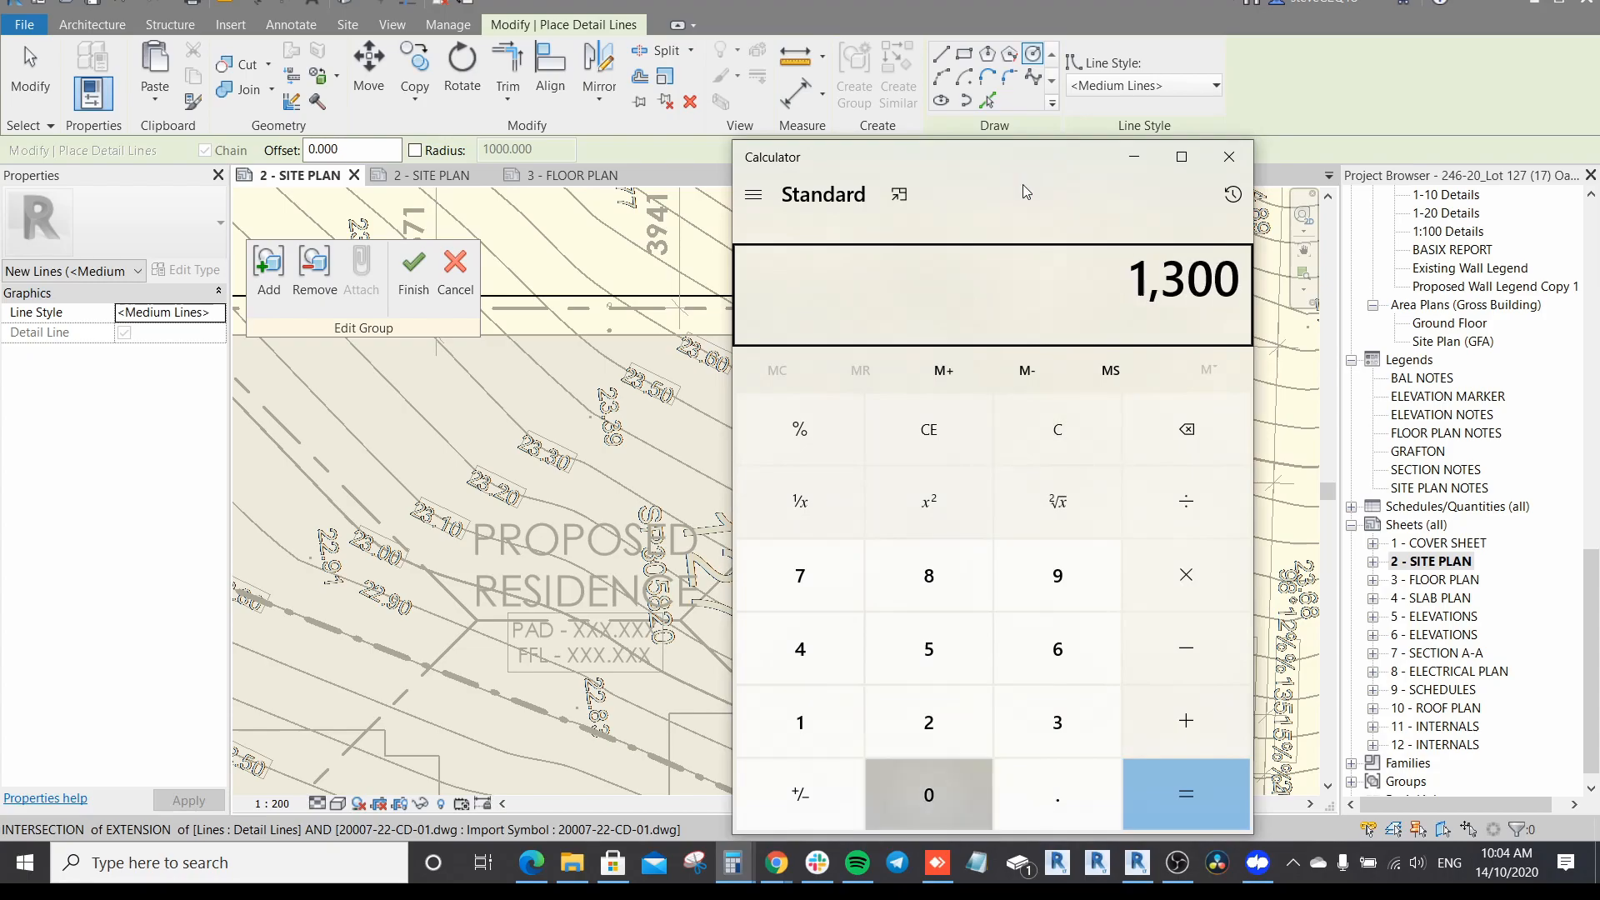
pyautogui.write('4')
pyautogui.press('Return')
pyautogui.hotkey('alt', 'Tab')
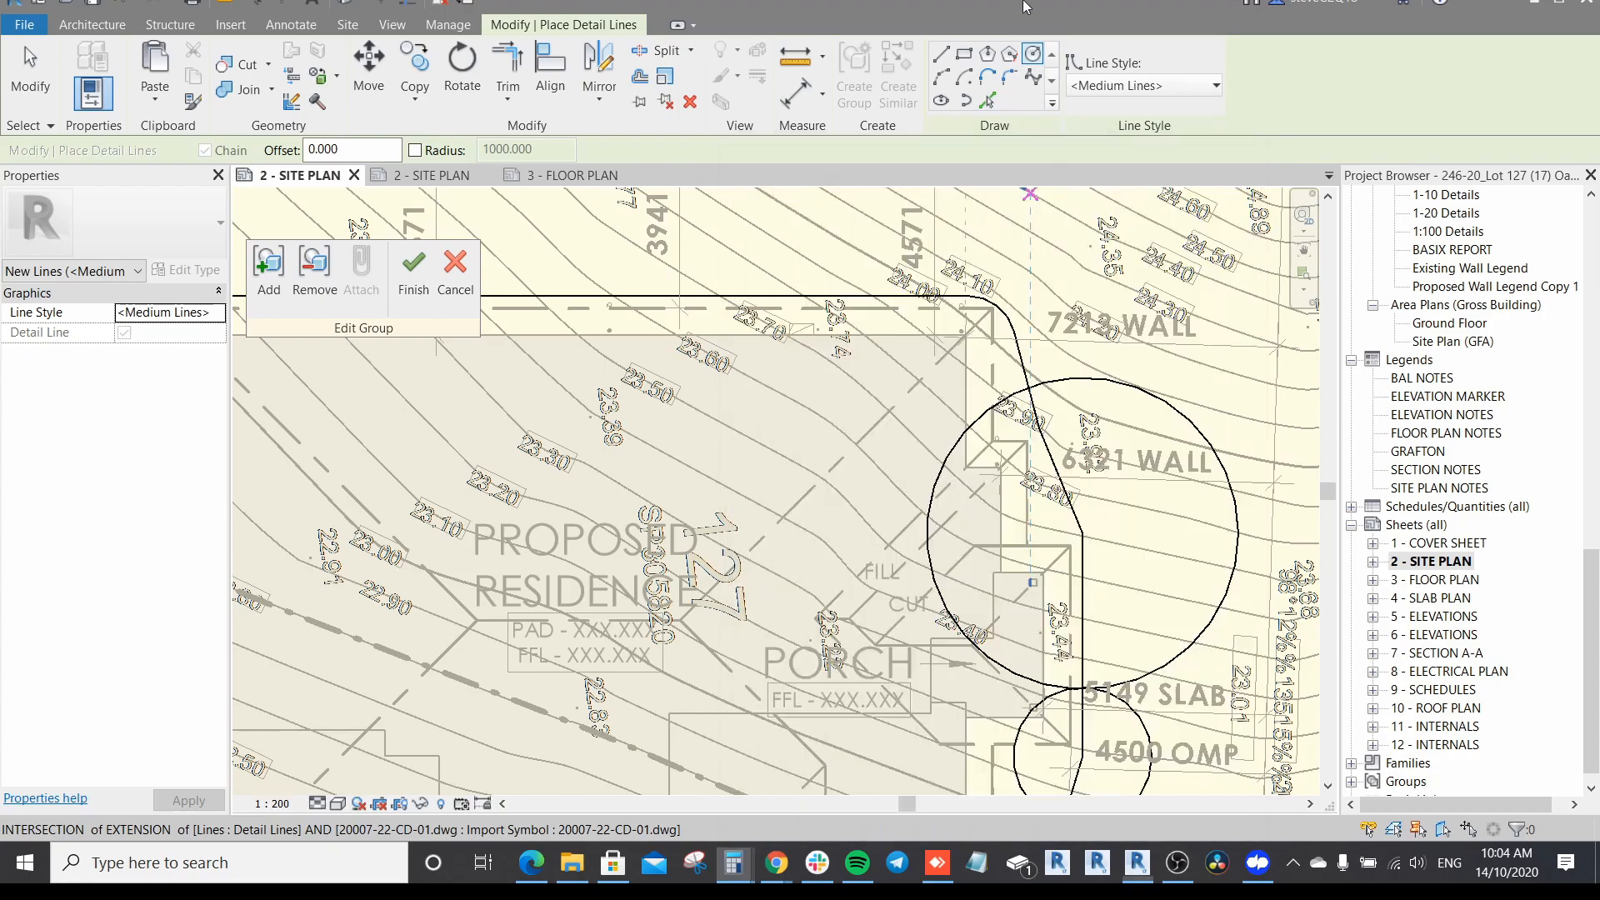
# Step: Offset a copy of the outline's rounded corner arc near the 7213 WALL dimension outward by 5200 mm
pyautogui.moveTo(1031, 290); pyautogui.dragTo(1033, 437, button='middle')
pyautogui.press('o')
pyautogui.press('f')
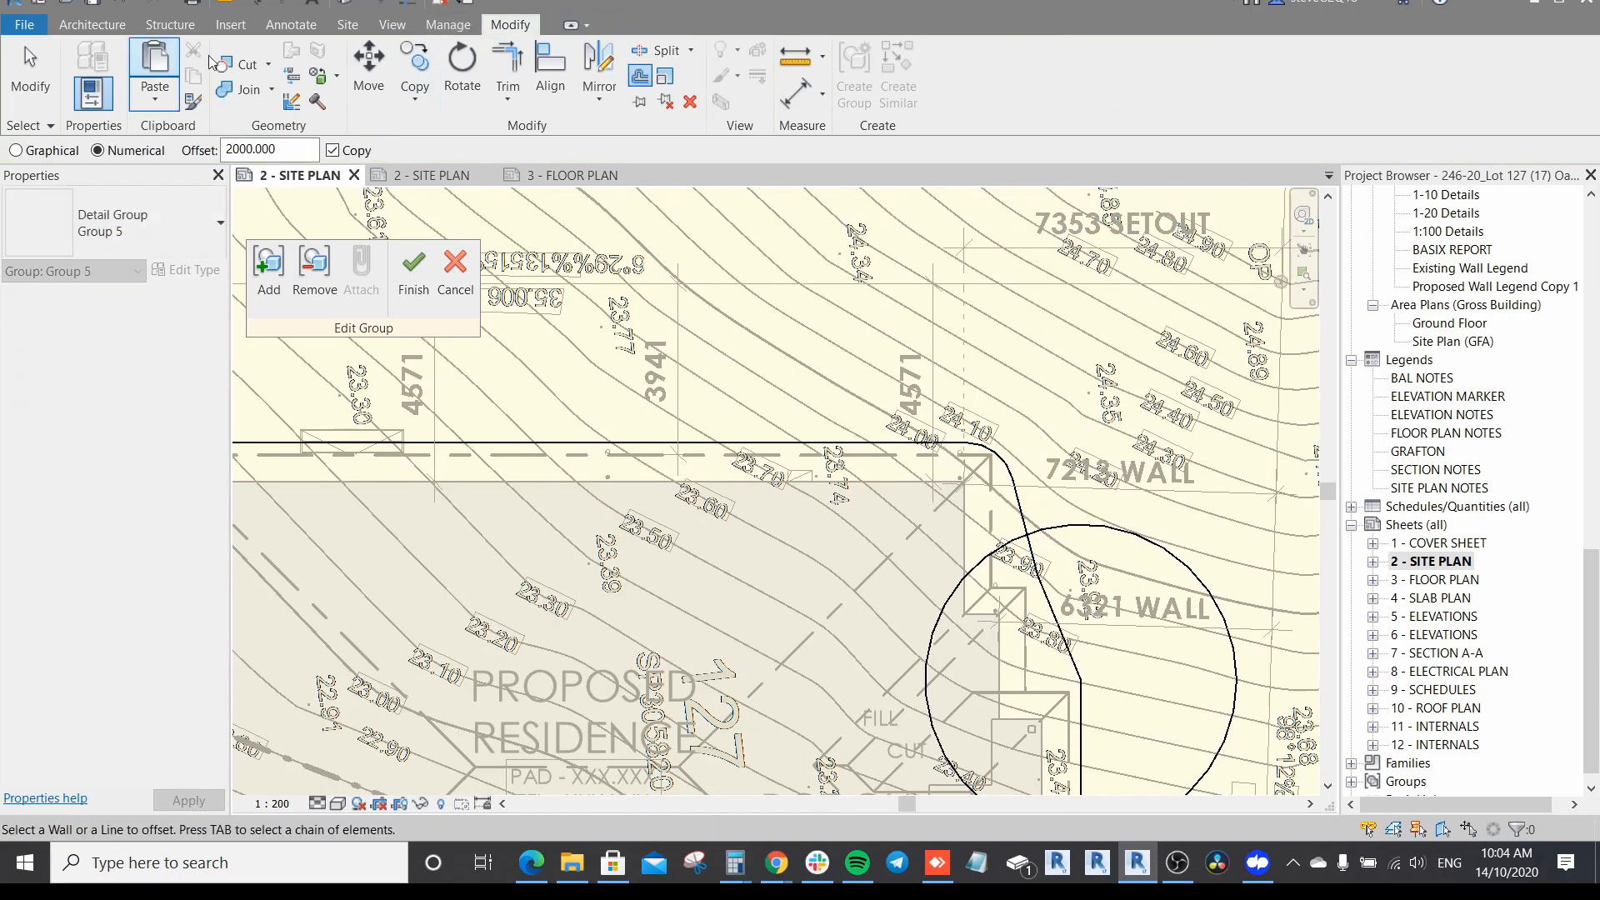
pyautogui.moveTo(316, 154); pyautogui.dragTo(135, 114)
pyautogui.write('5200')
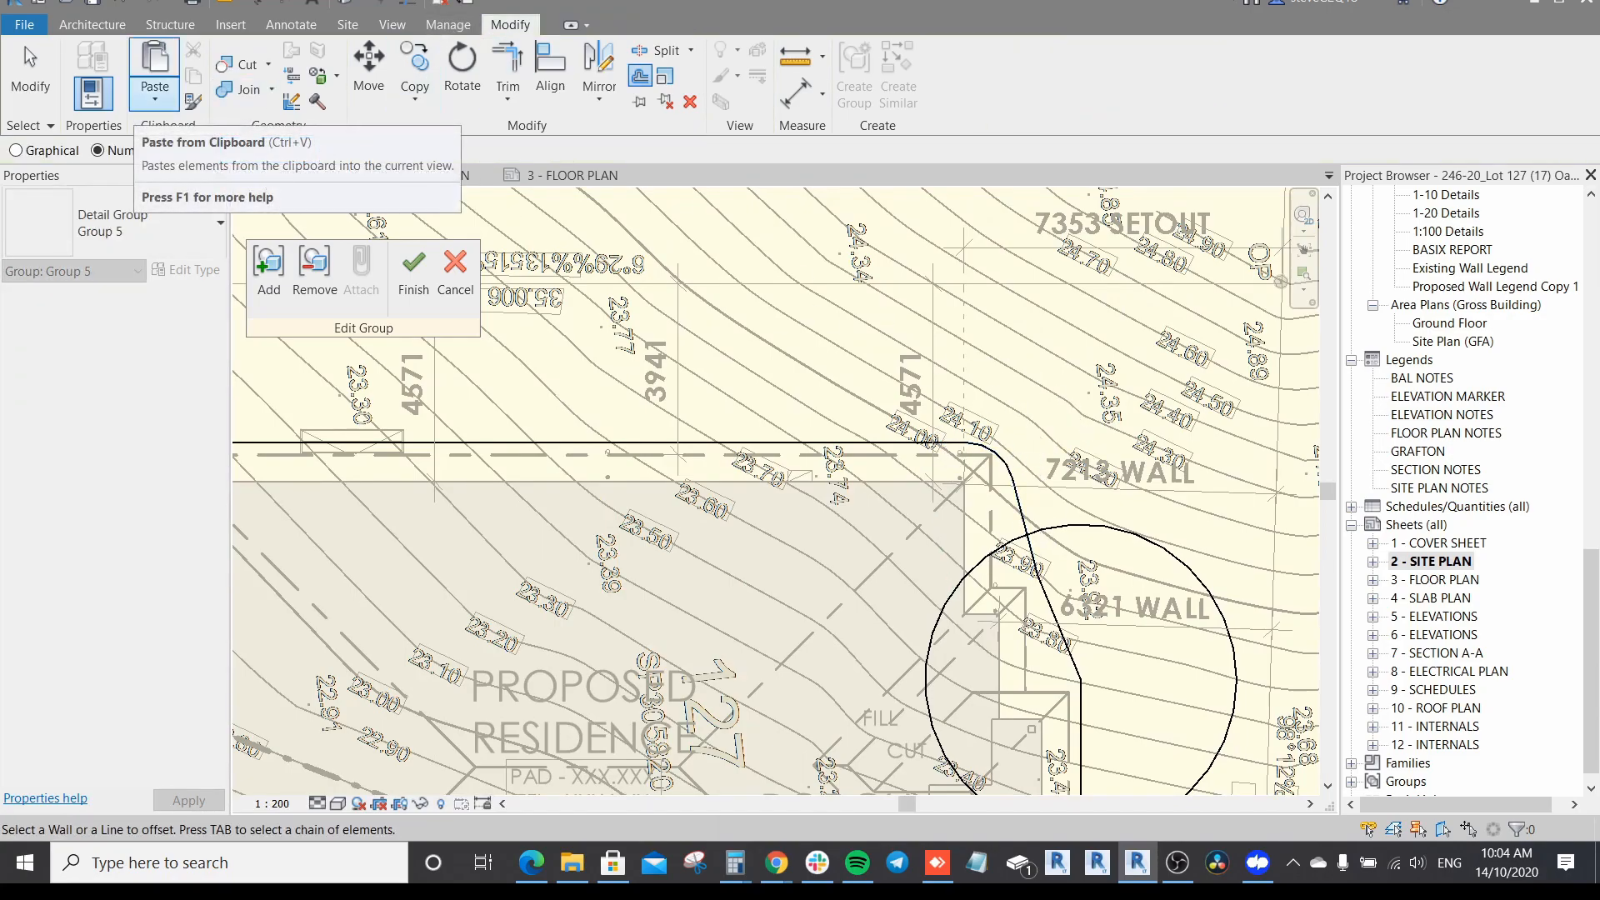
pyautogui.click(989, 446)
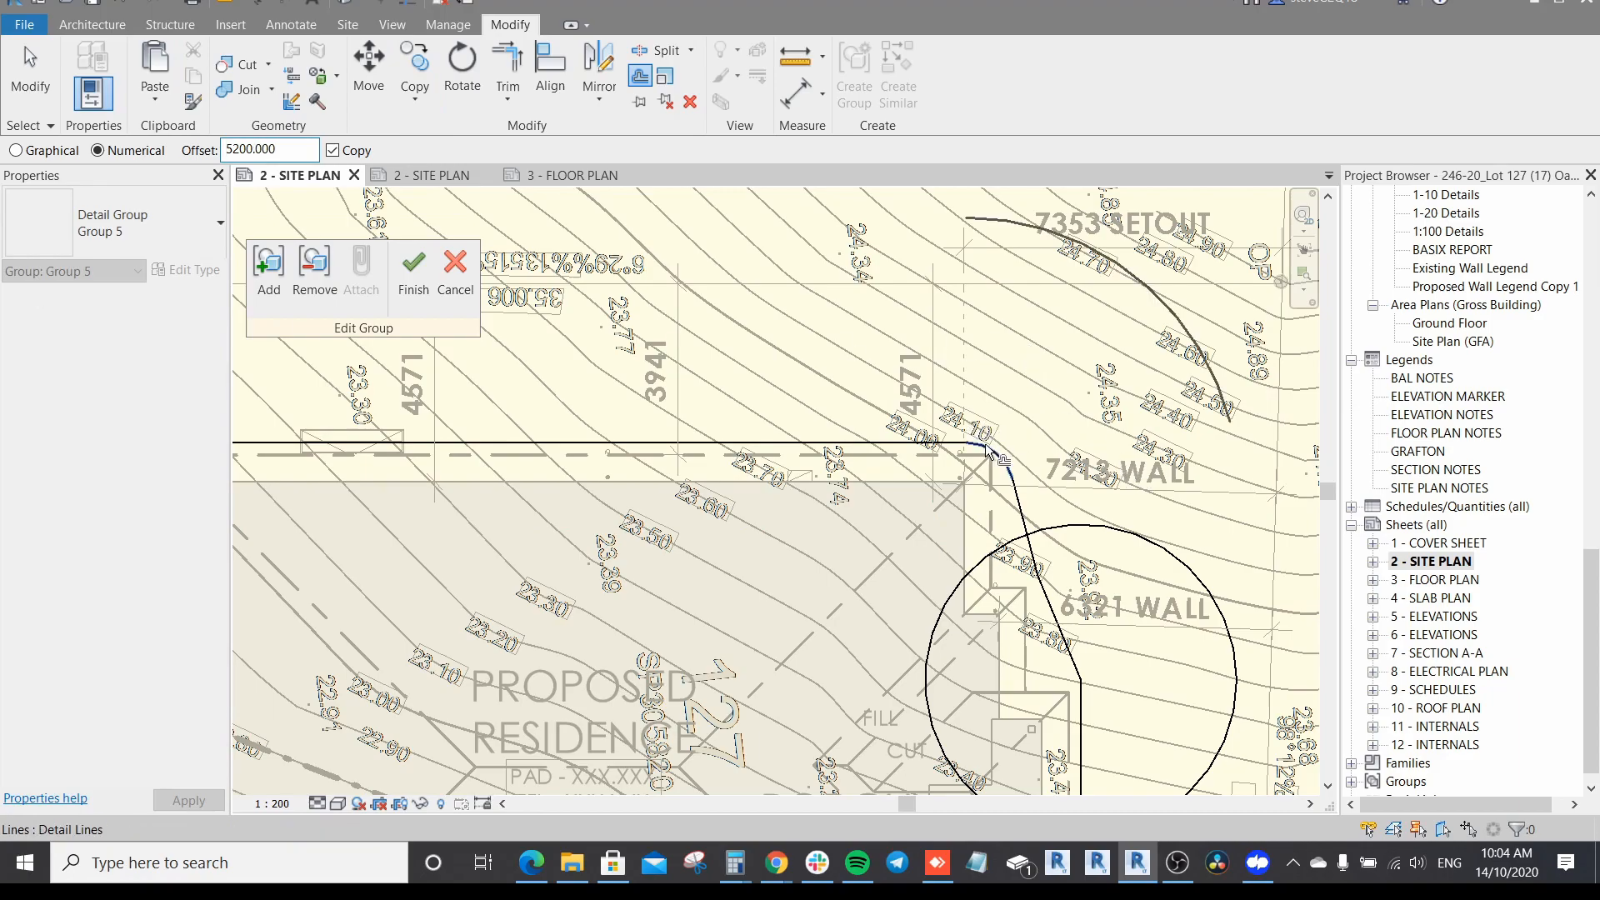
pyautogui.moveTo(991, 455); pyautogui.dragTo(991, 459, button='middle')
pyautogui.scroll(-1, 992, 457)
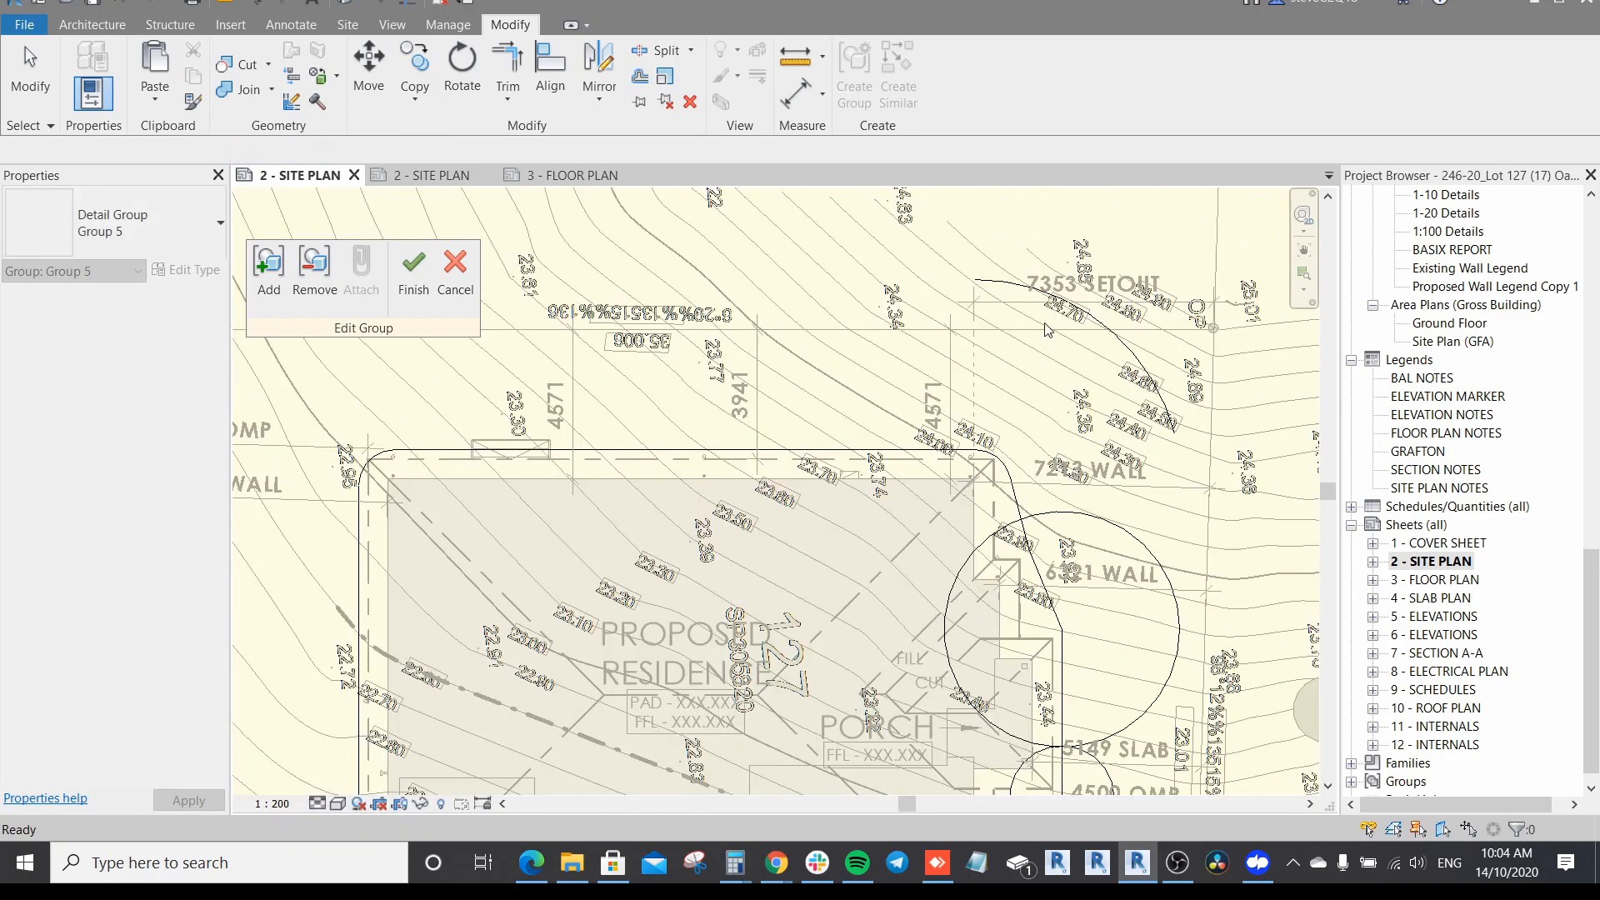
# Step: Extend the 5200 mm offset arc to a sweep of about 110° by stretching its end near the 7353 SETOUT dimension
pyautogui.click(981, 282)
pyautogui.moveTo(980, 281); pyautogui.dragTo(858, 315)
pyautogui.moveTo(1106, 400); pyautogui.dragTo(1081, 380, button='middle')
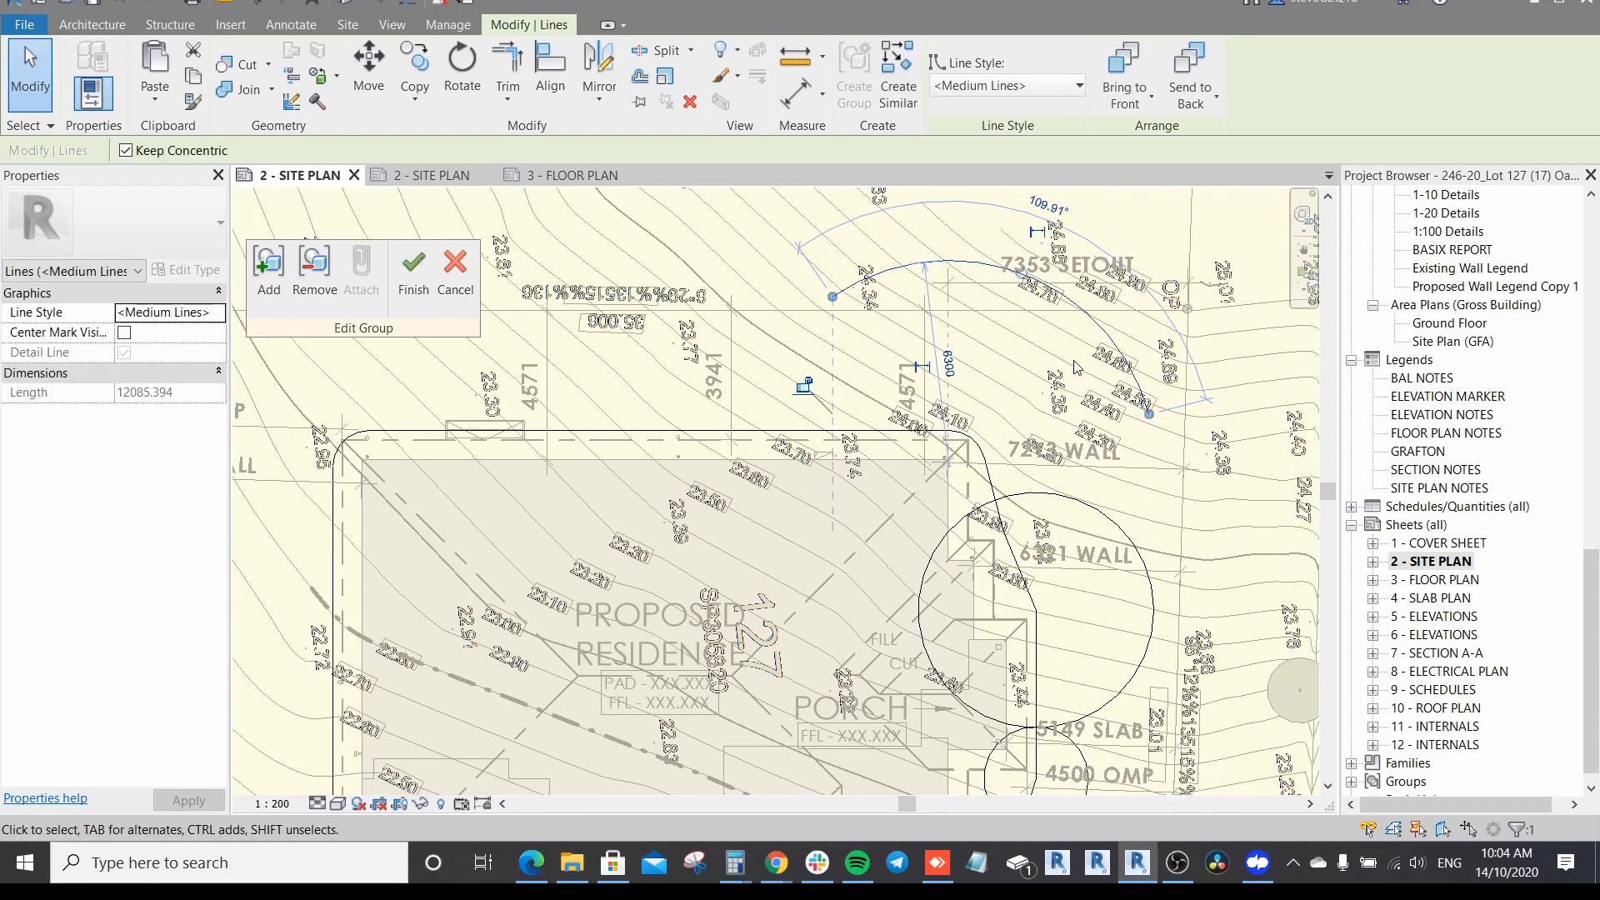
pyautogui.press('Escape')
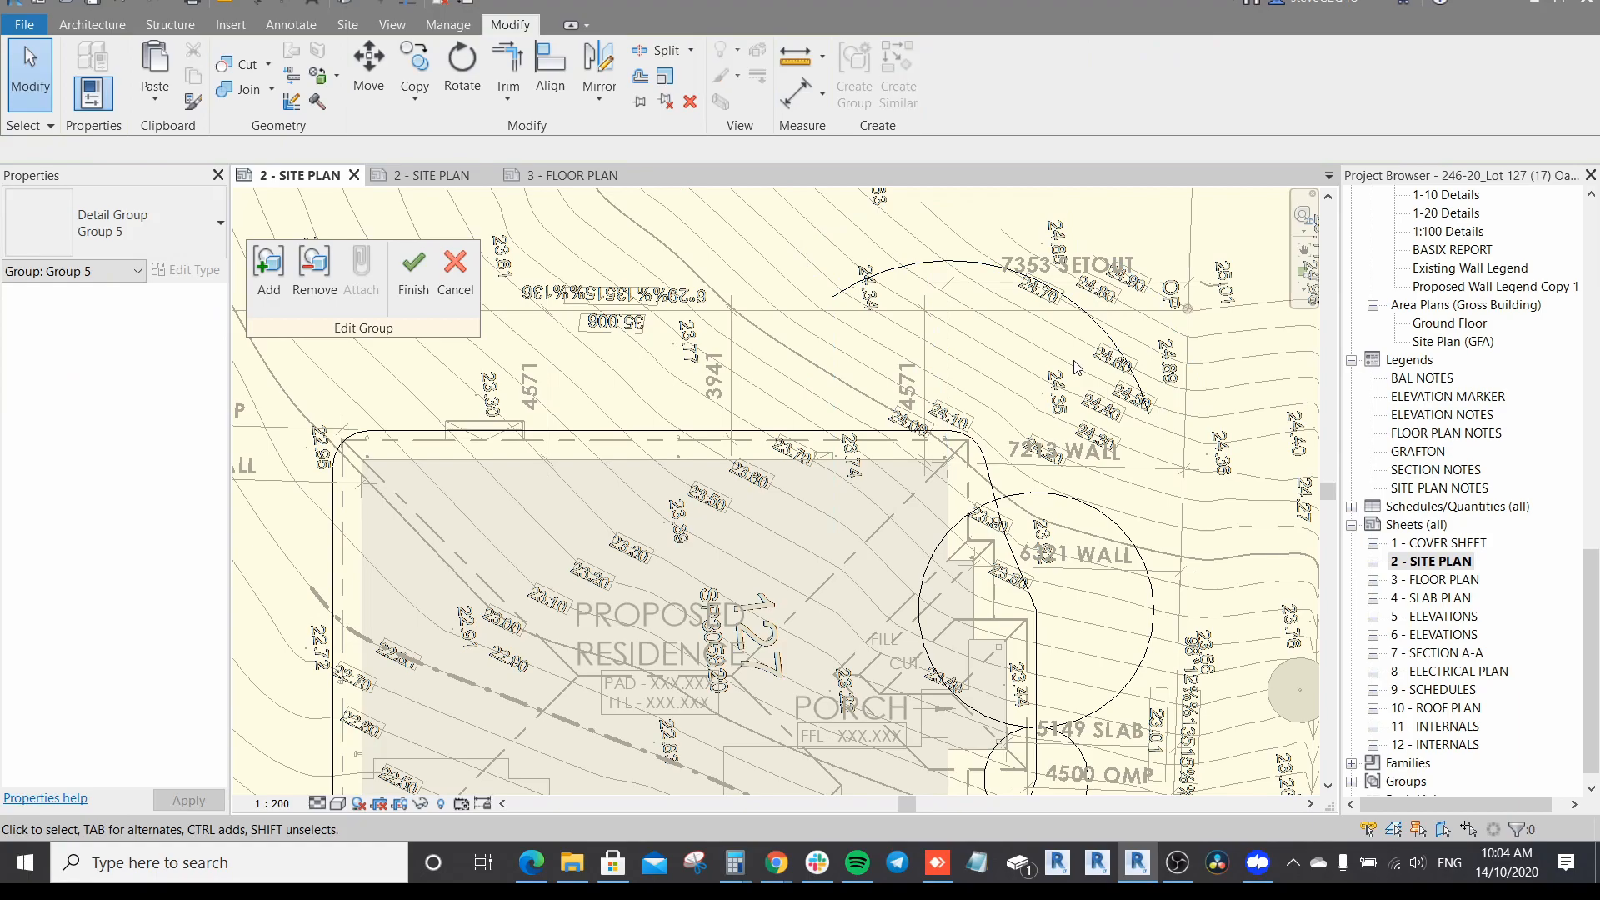
# Step: Trace the 35.006 property line beside the residence as a detail line by picking it
pyautogui.press('d')
pyautogui.press('l')
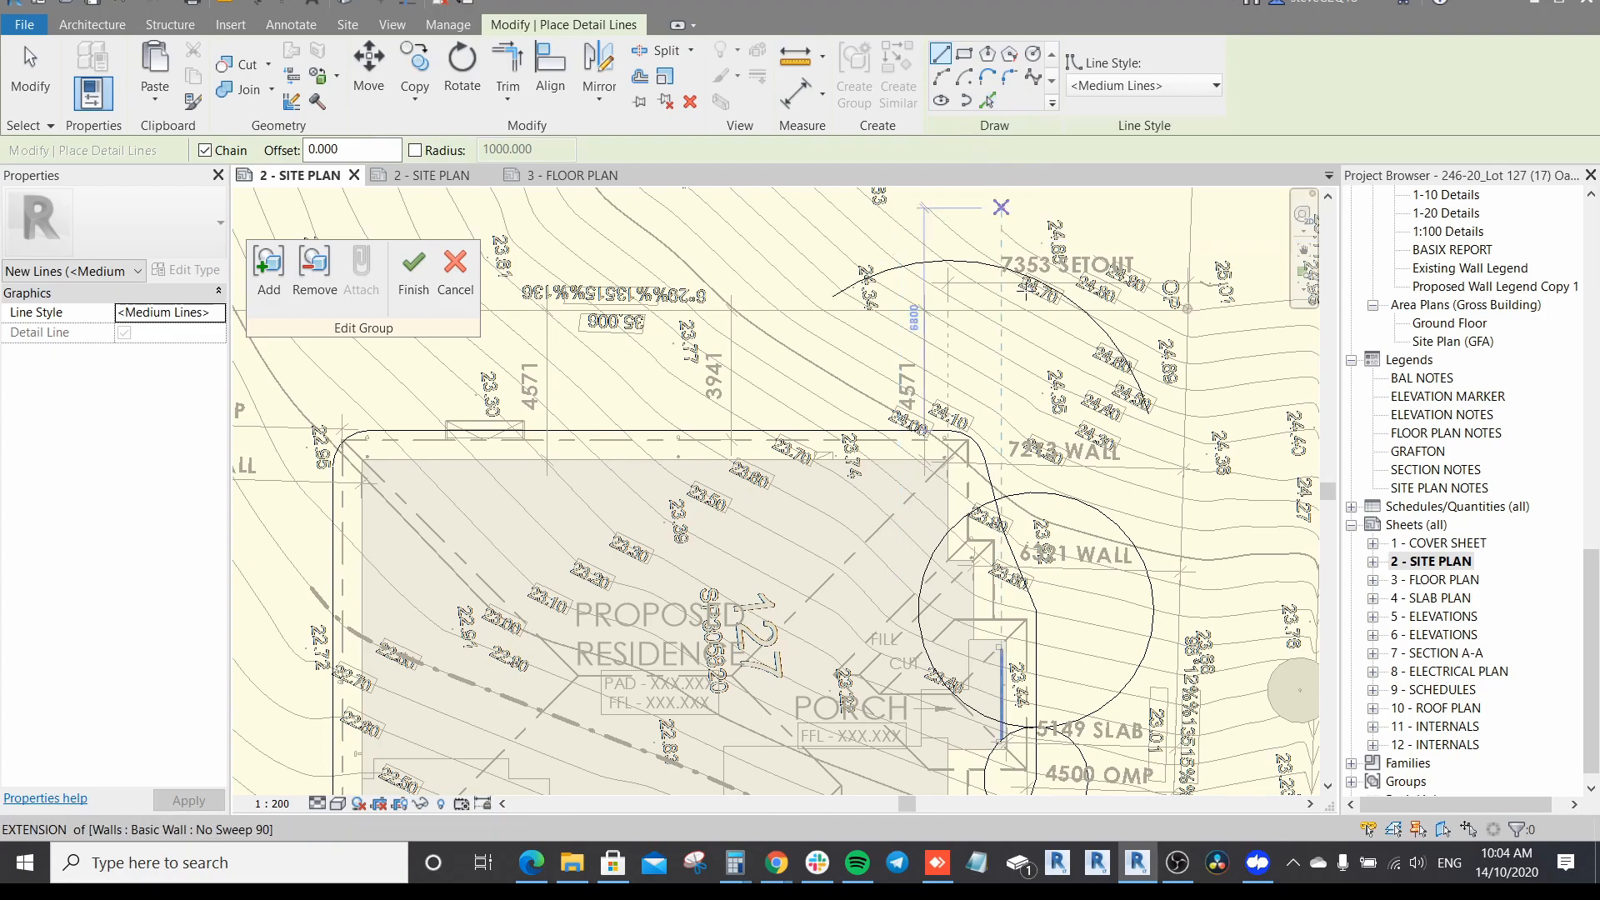
pyautogui.click(987, 100)
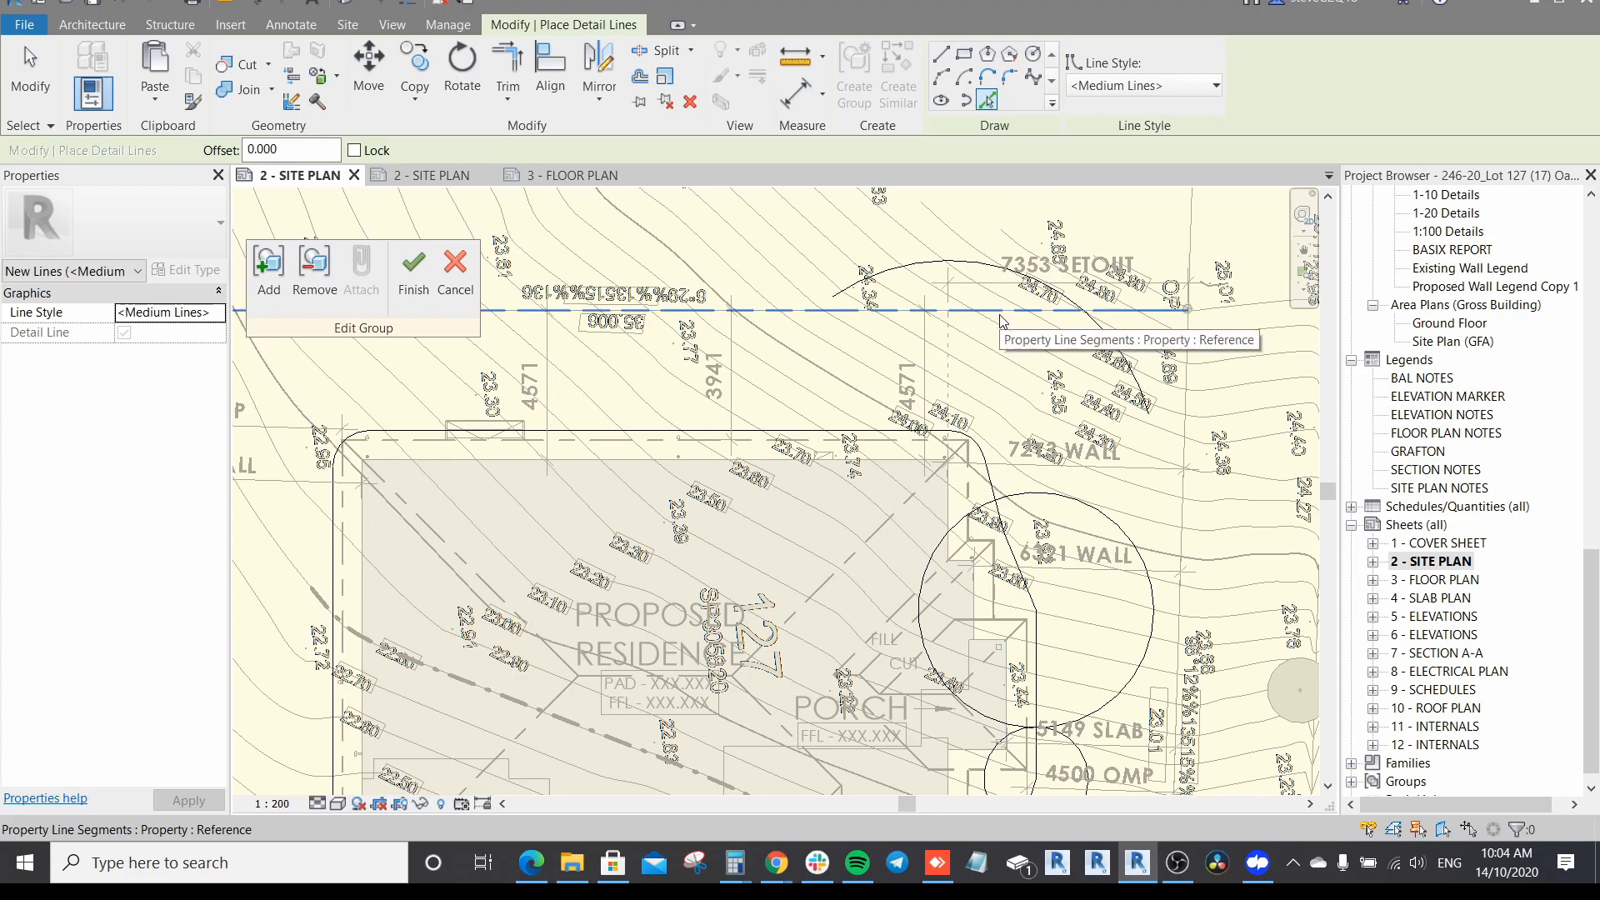
pyautogui.scroll(-2, 993, 446)
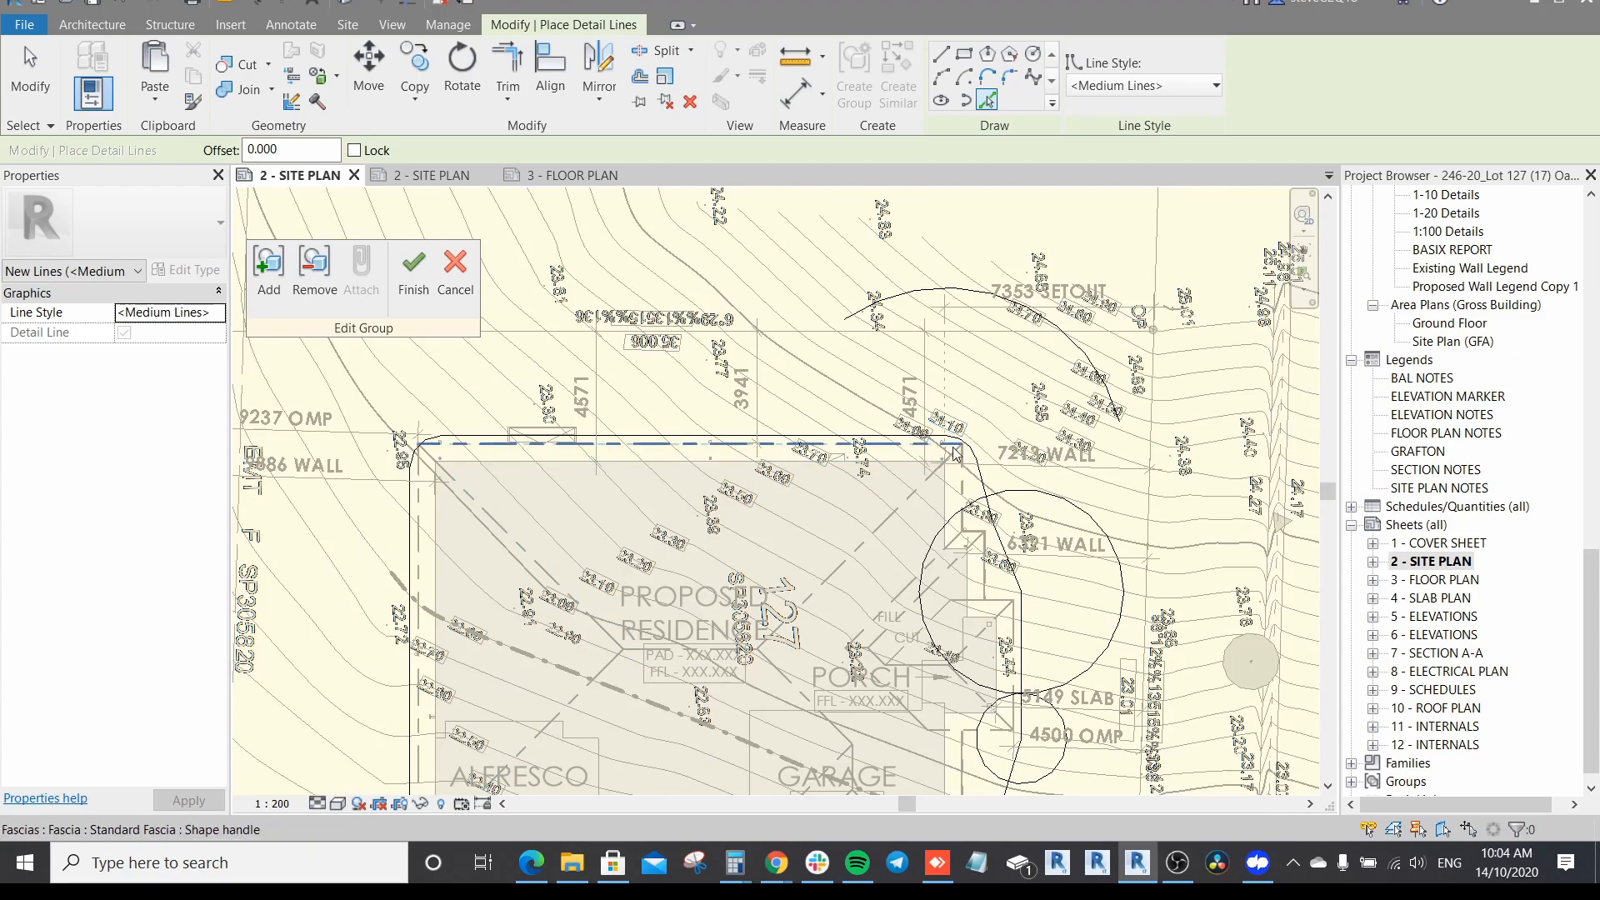
pyautogui.scroll(2, 967, 451)
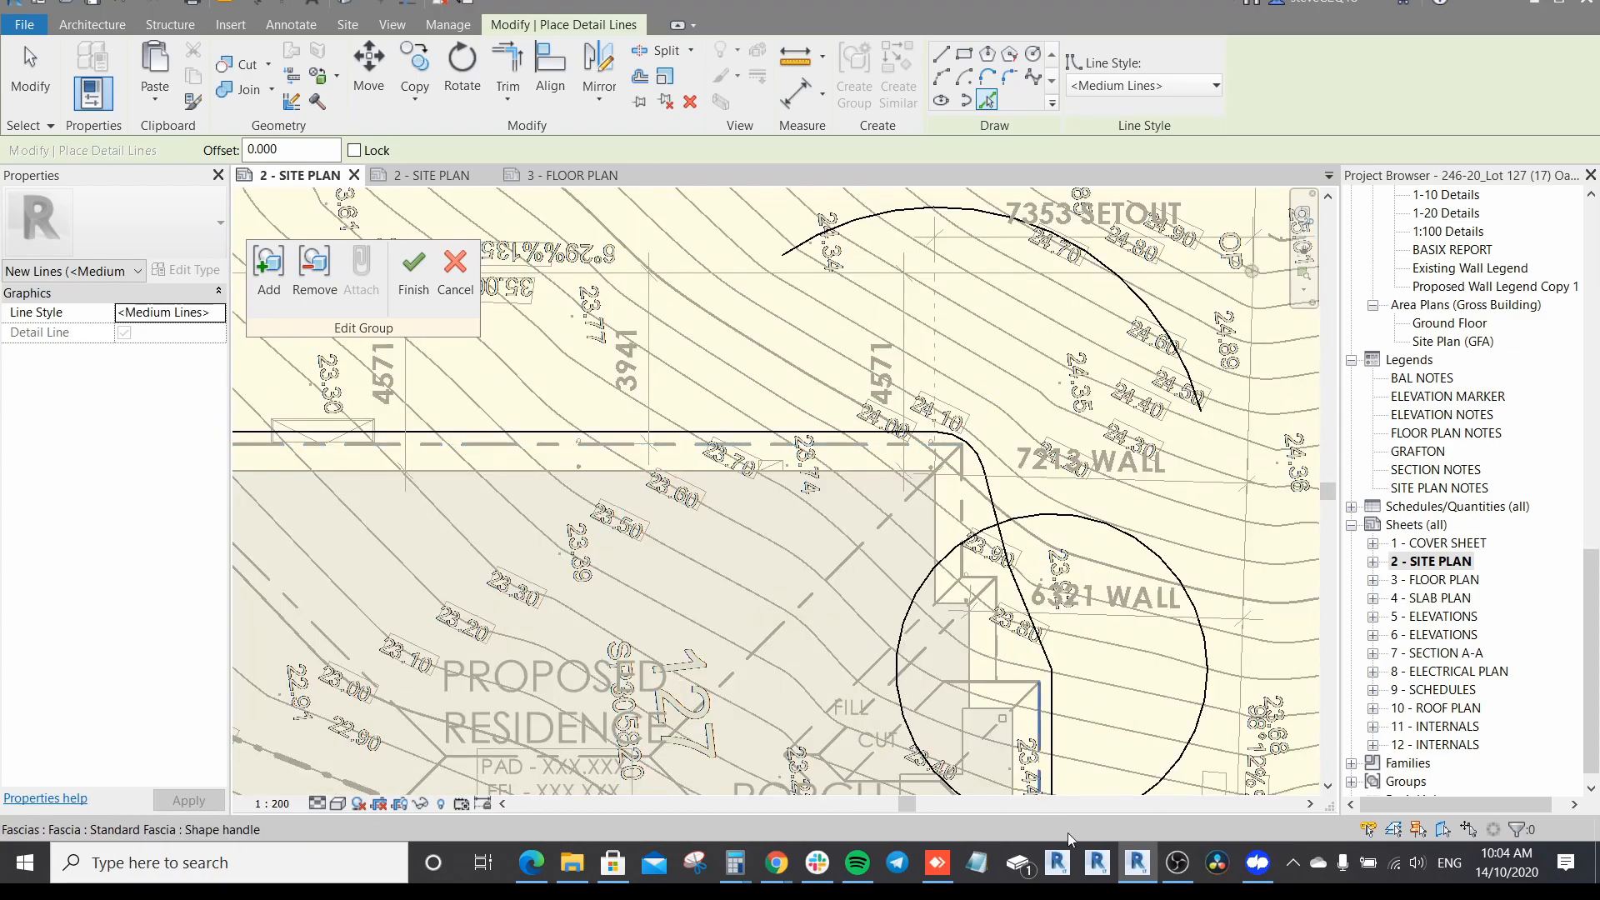
pyautogui.moveTo(734, 863)
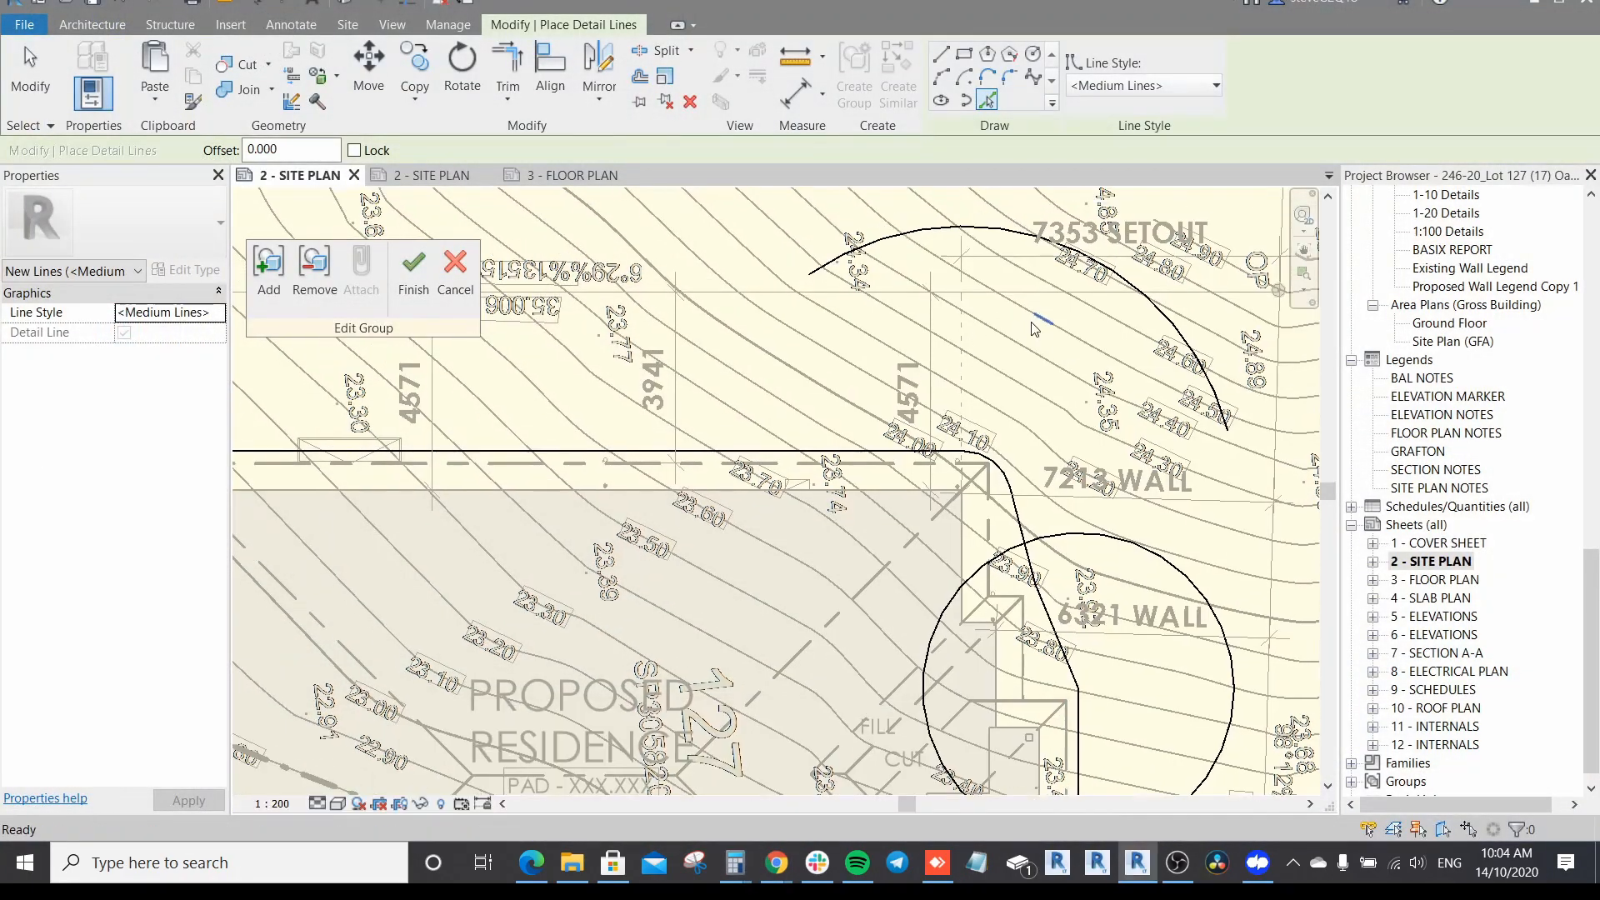
pyautogui.scroll(-2, 1004, 306)
pyautogui.click(1008, 296)
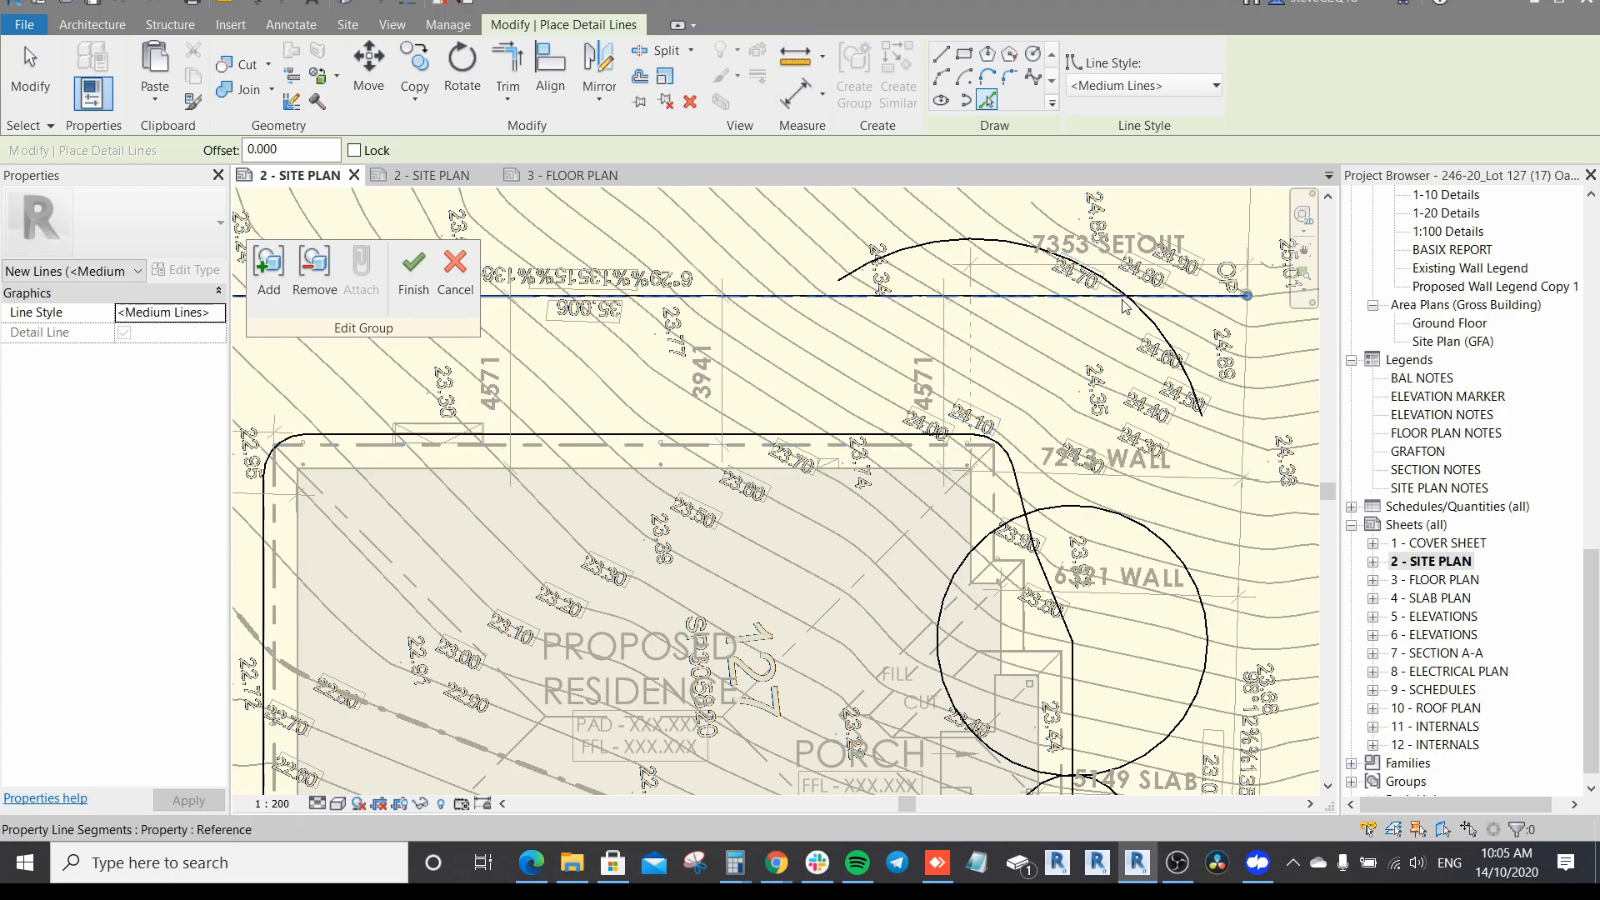
pyautogui.press('Escape')
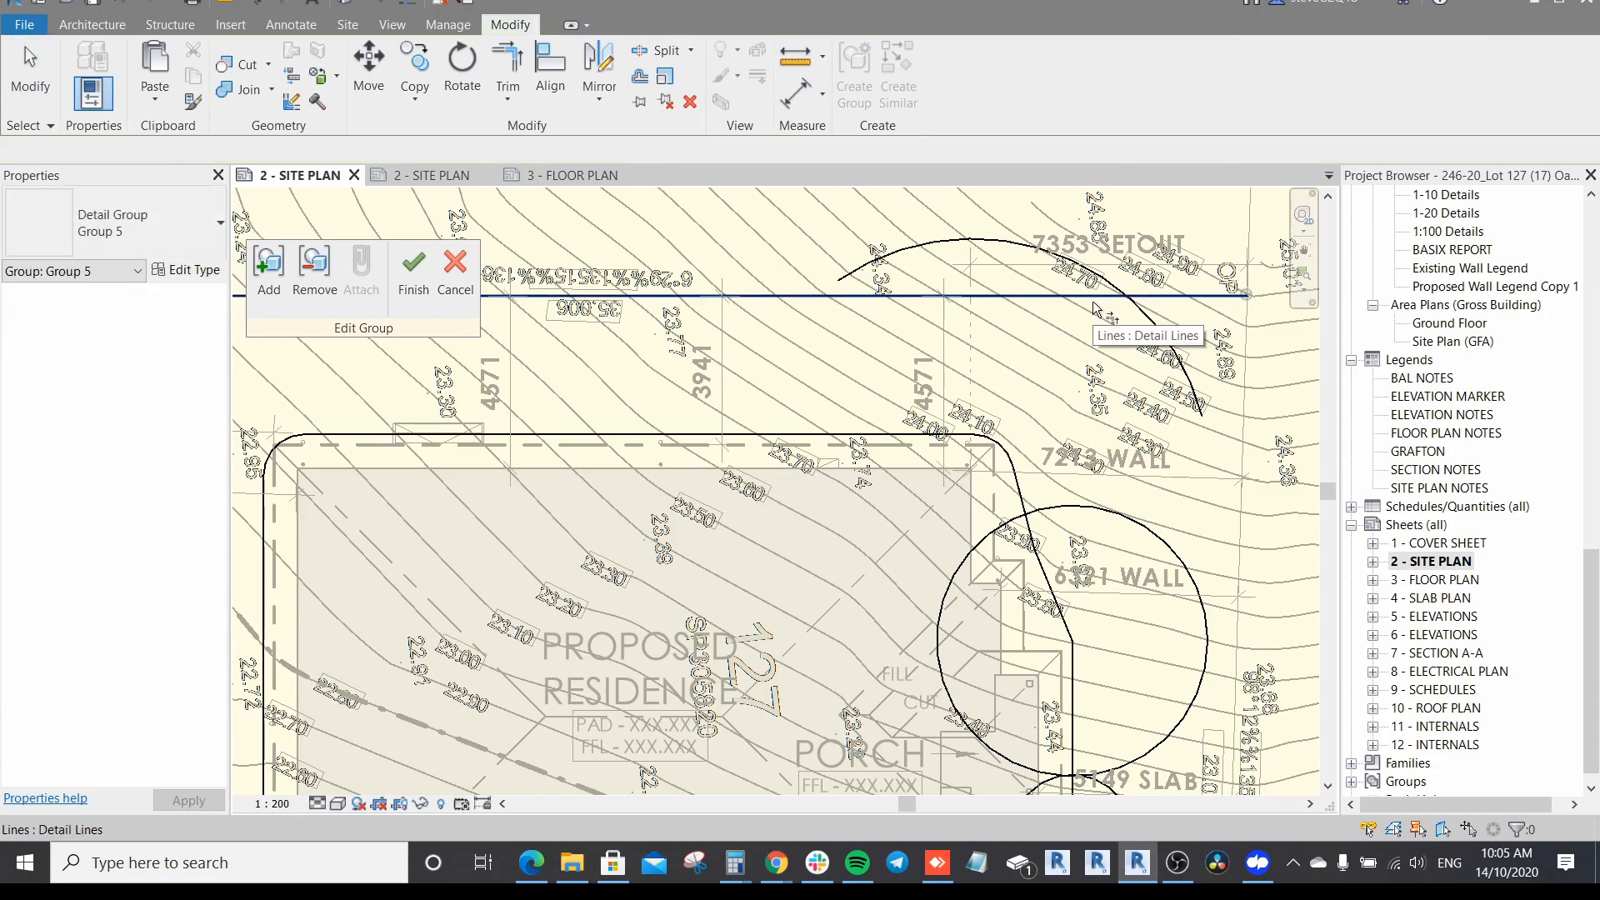
# Step: Try to trim the boundary detail line and the 5200 mm offset arc into a corner, and undo it
pyautogui.moveTo(1018, 292); pyautogui.dragTo(1032, 293, button='middle')
pyautogui.click(917, 302)
pyautogui.click(1165, 328)
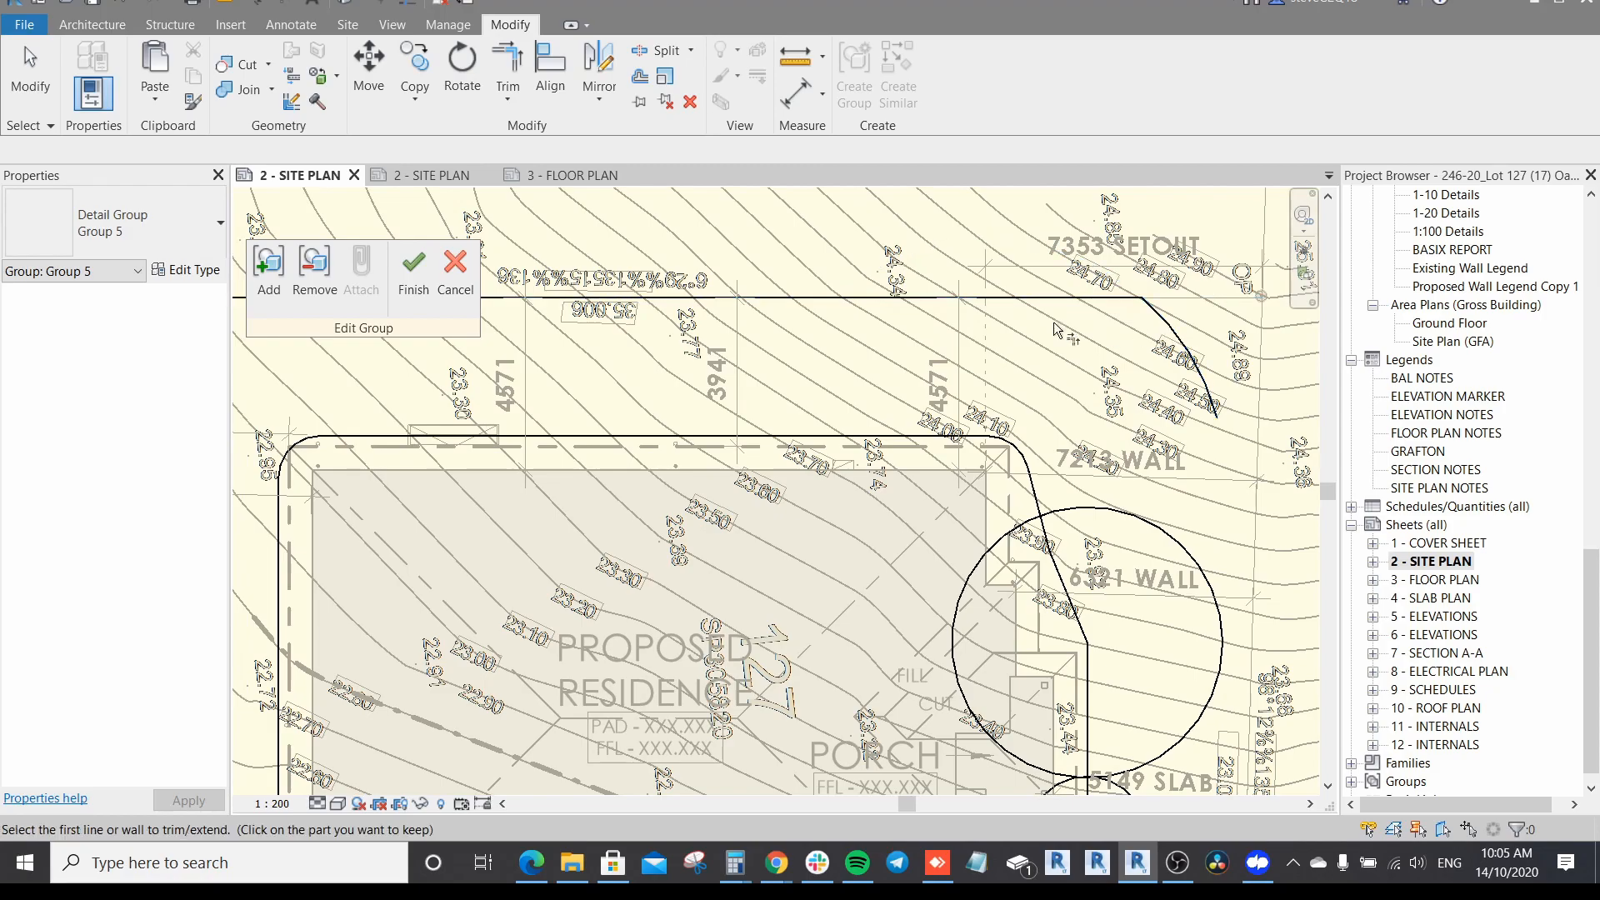
pyautogui.moveTo(1013, 326); pyautogui.dragTo(1132, 372, button='middle')
pyautogui.press('Escape')
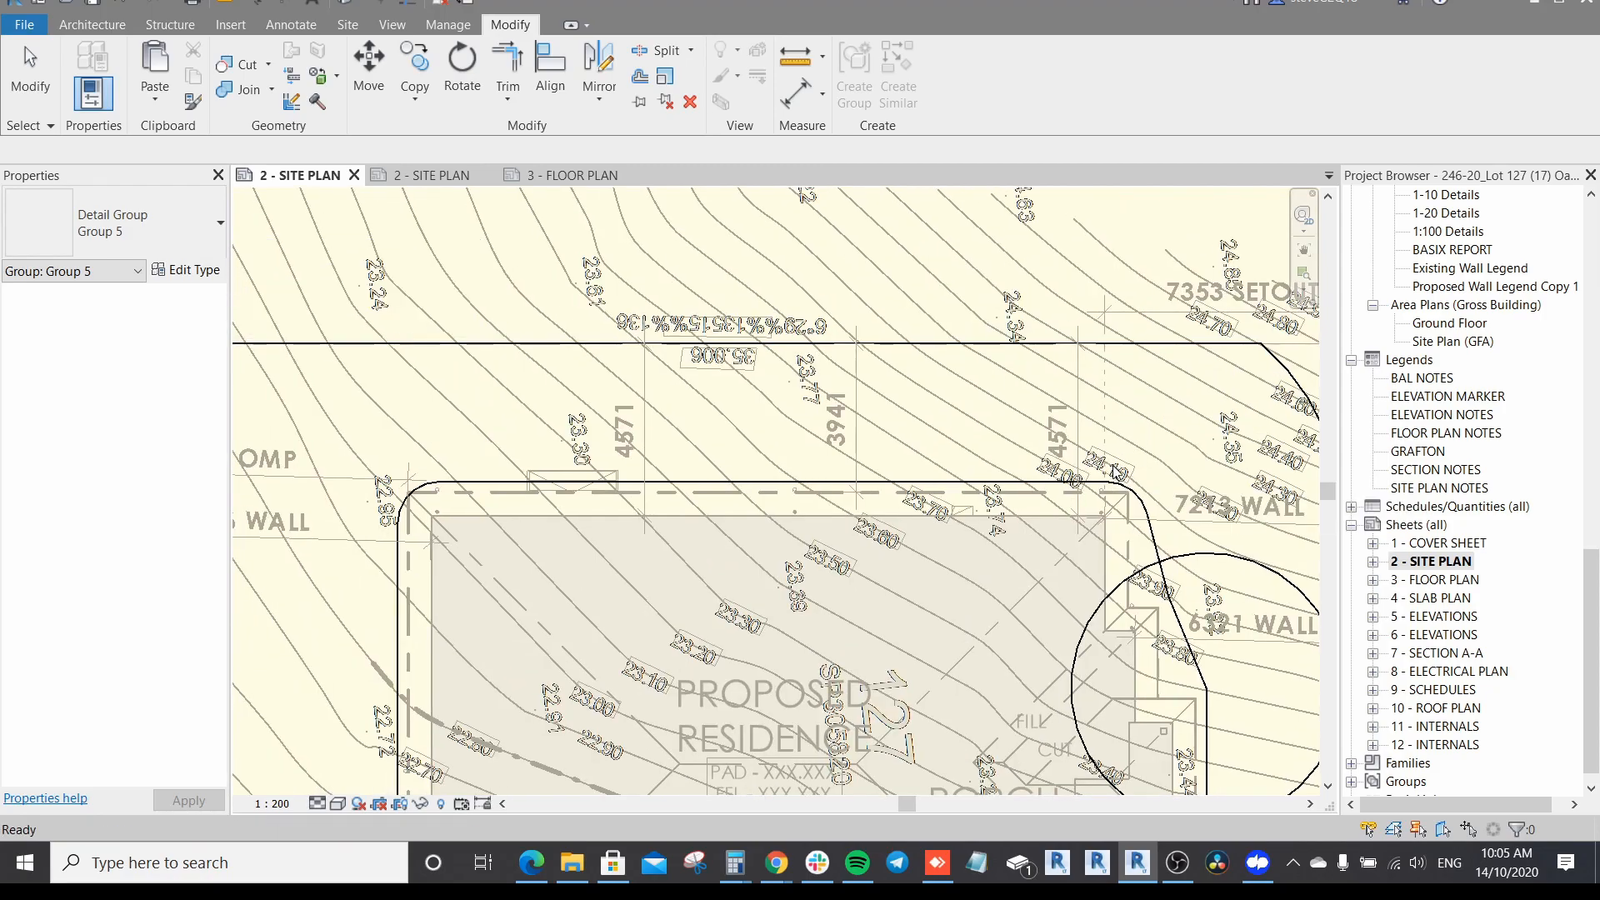
pyautogui.hotkey('ctrl', 'z')
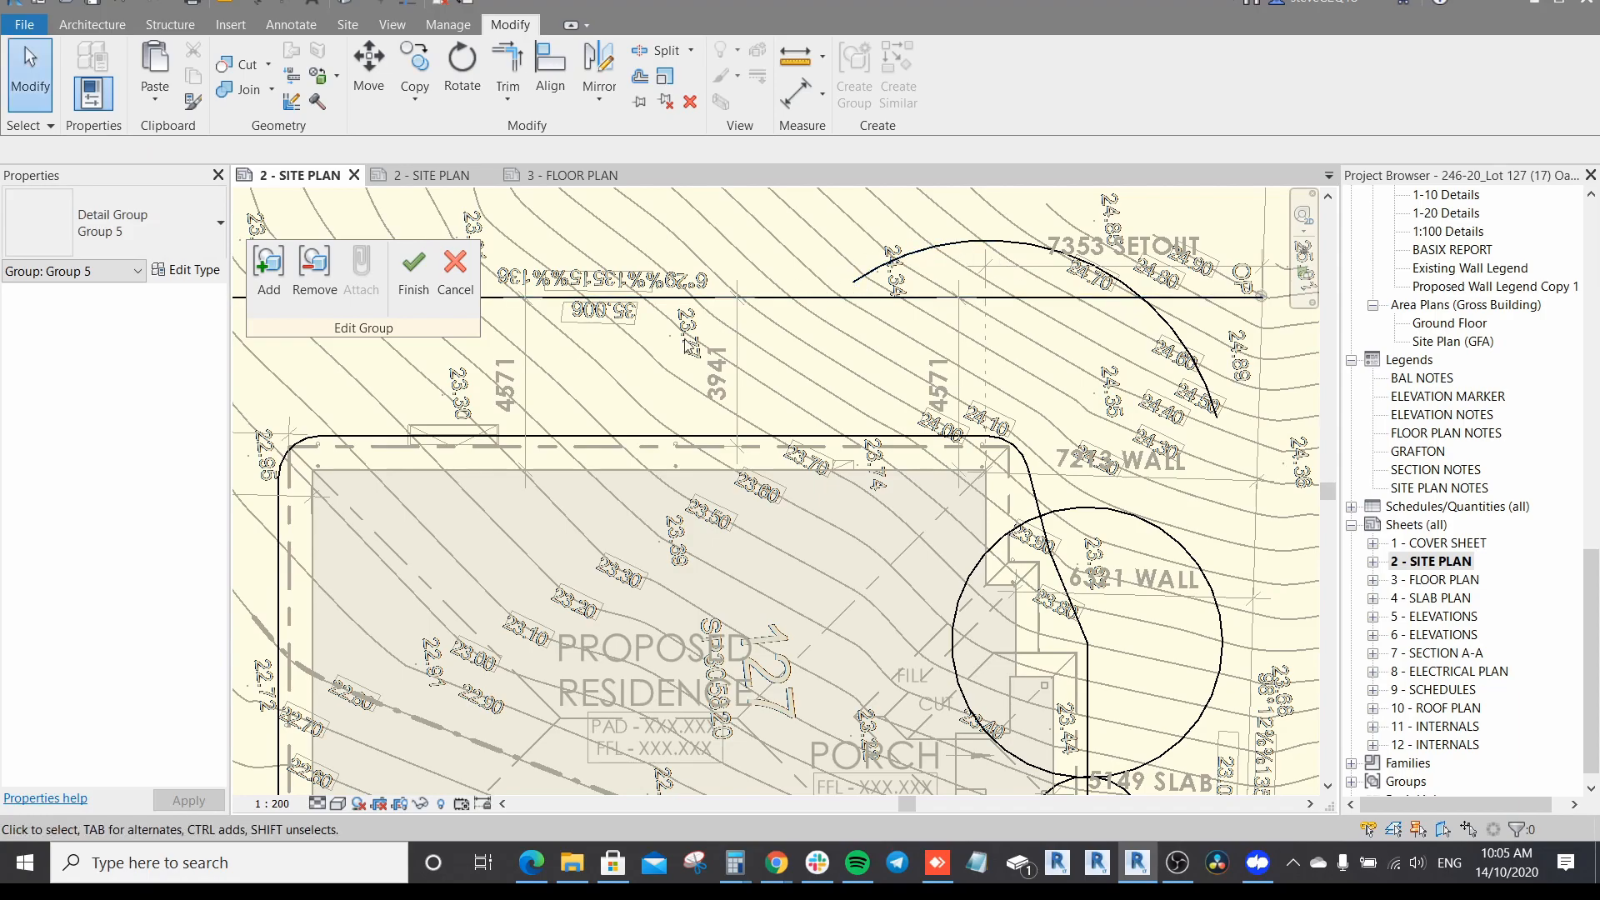
# Step: Offset a copy of the outline's rounded corner arc near the 9237 OMP dimension outward by 800 mm
pyautogui.moveTo(317, 425); pyautogui.dragTo(405, 447, button='middle')
pyautogui.moveTo(639, 413); pyautogui.dragTo(884, 362, button='middle')
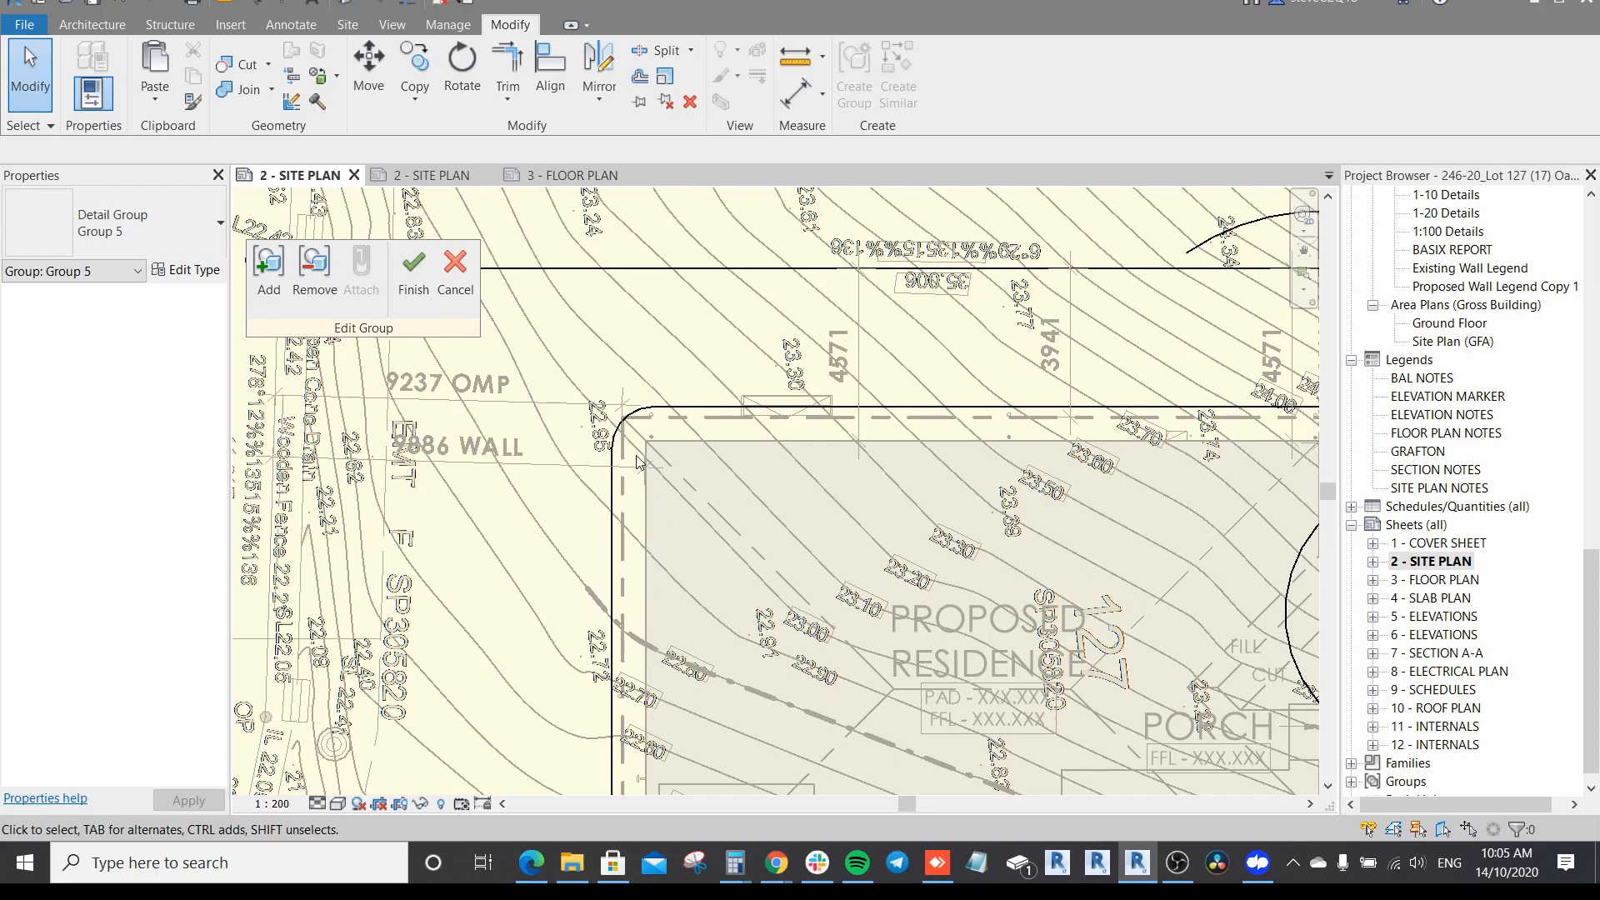
pyautogui.press('o')
pyautogui.press('f')
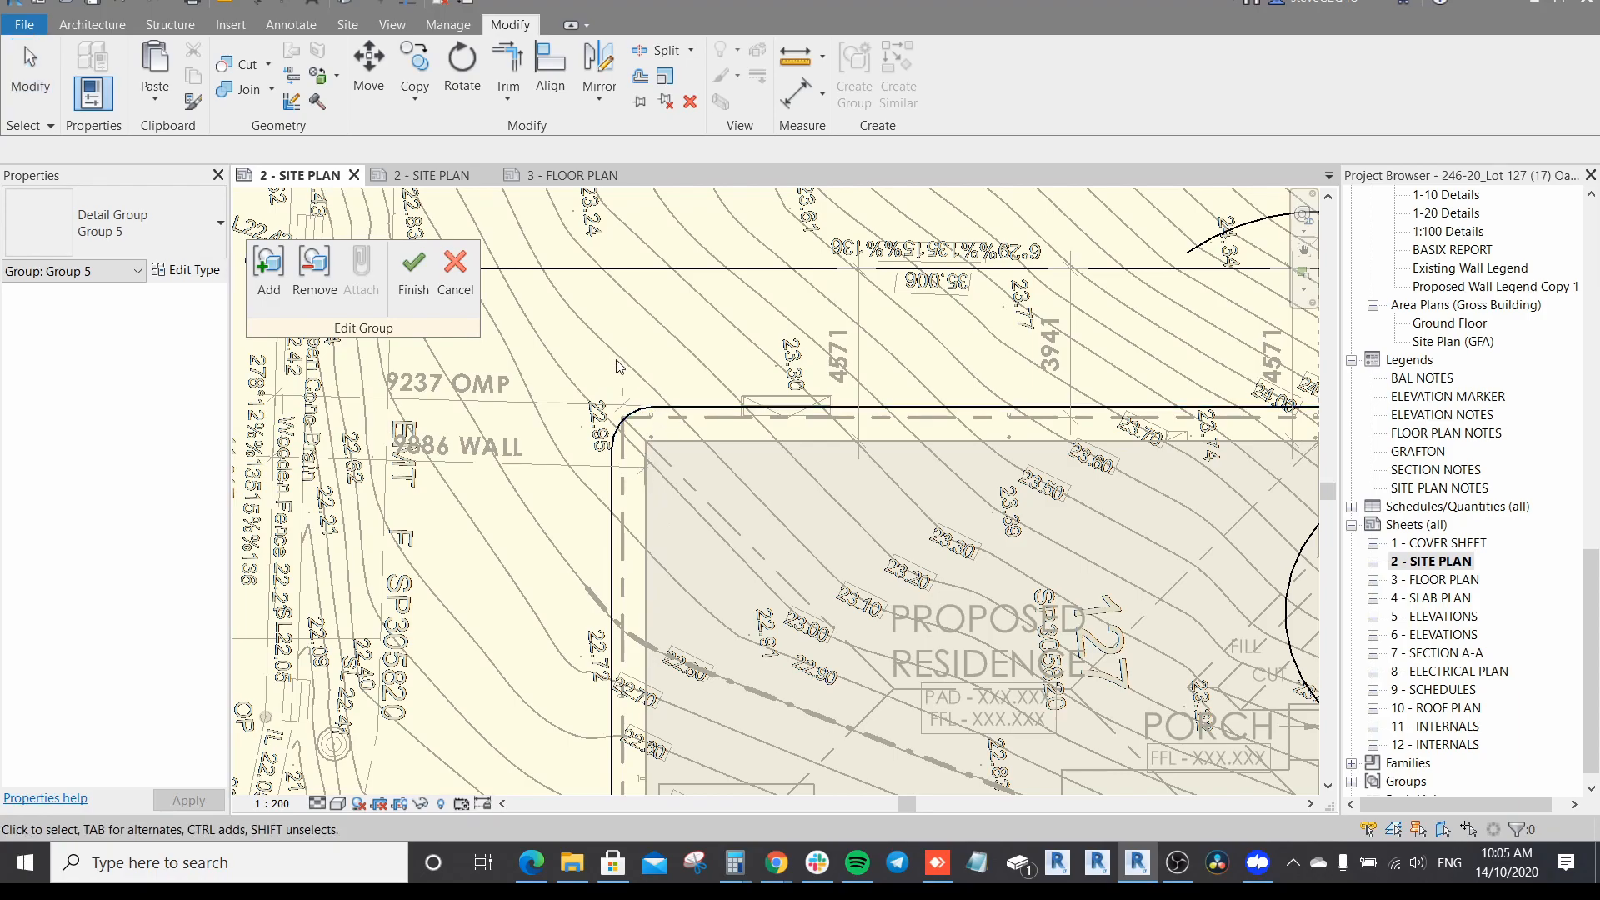
pyautogui.press('Escape')
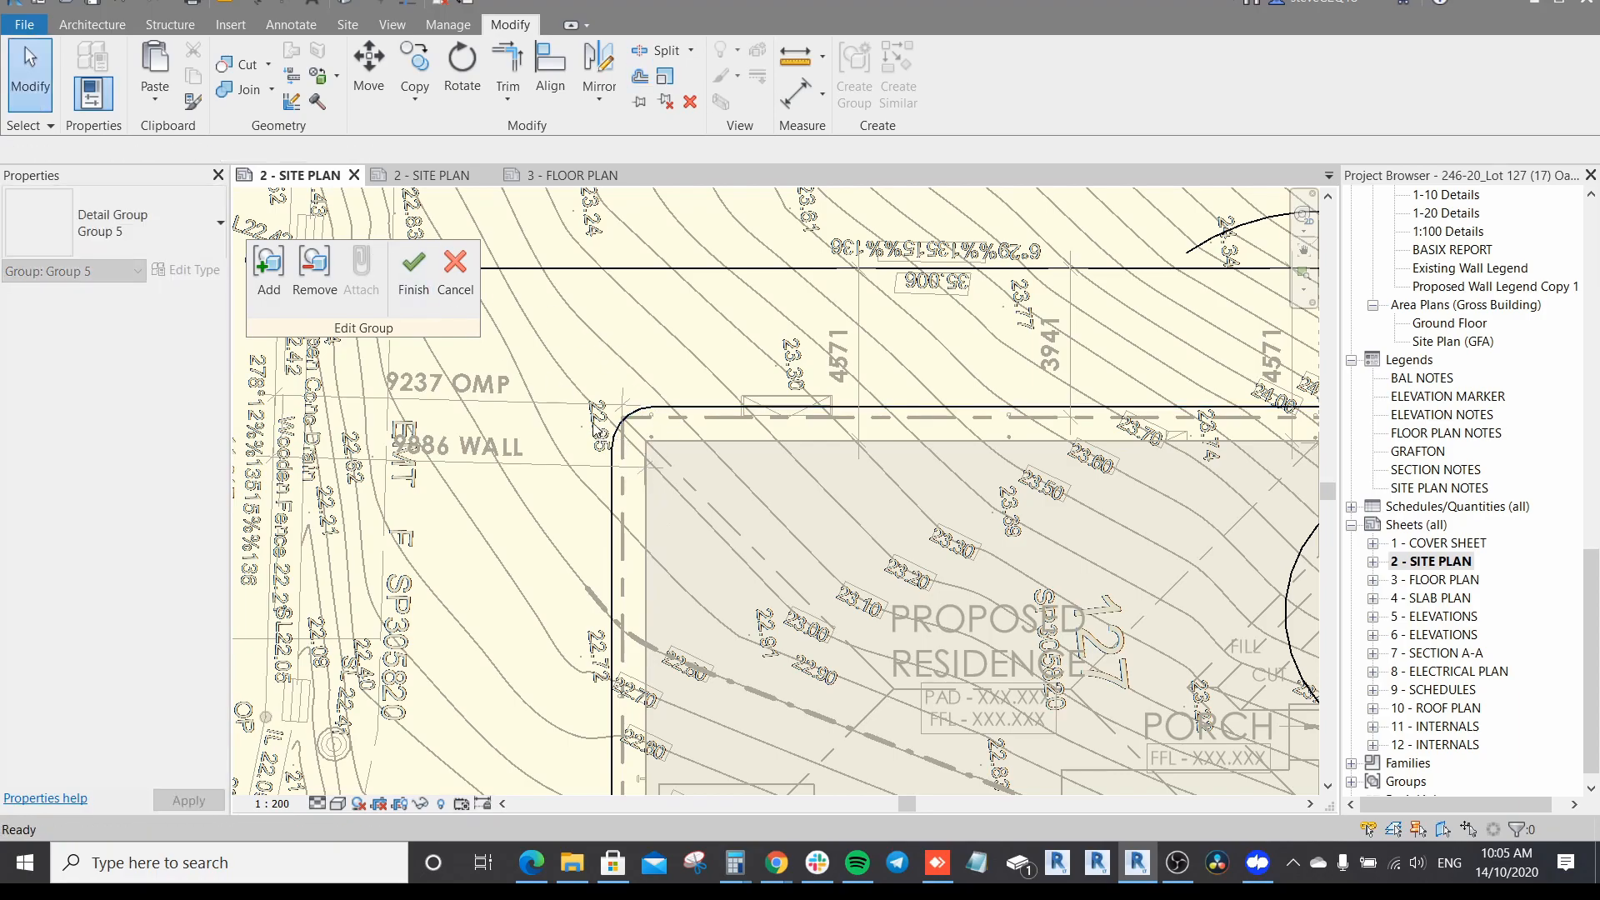
pyautogui.press('f')
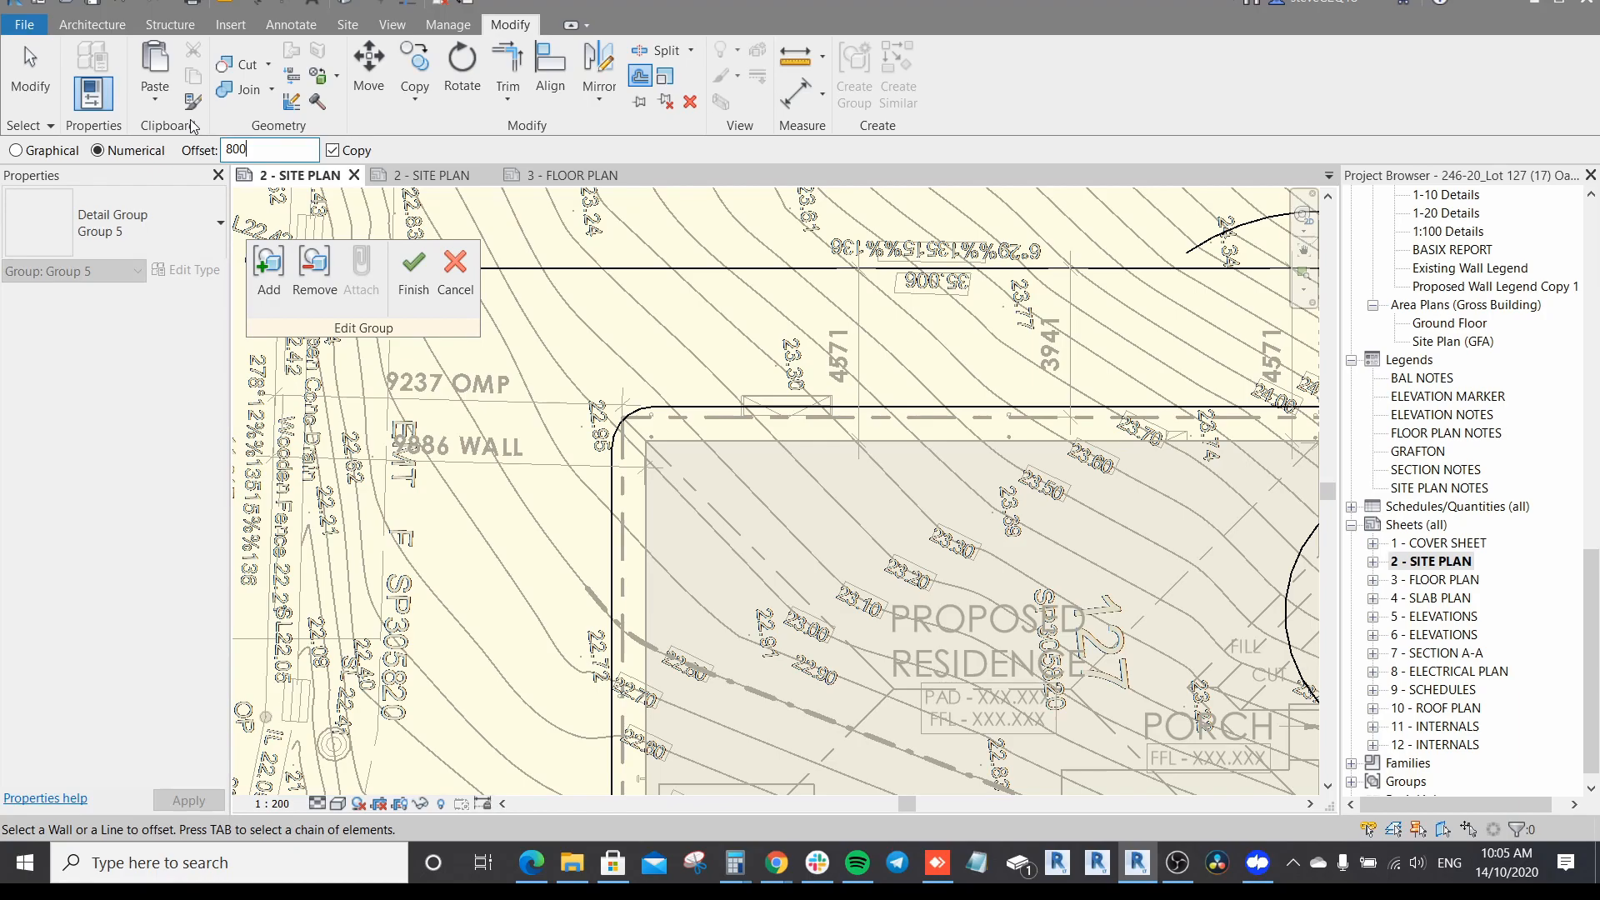
pyautogui.click(626, 417)
pyautogui.press('Escape')
# Step: Stretch both ends of the 800 mm offset arc to a sweep of about 131°
pyautogui.click(653, 379)
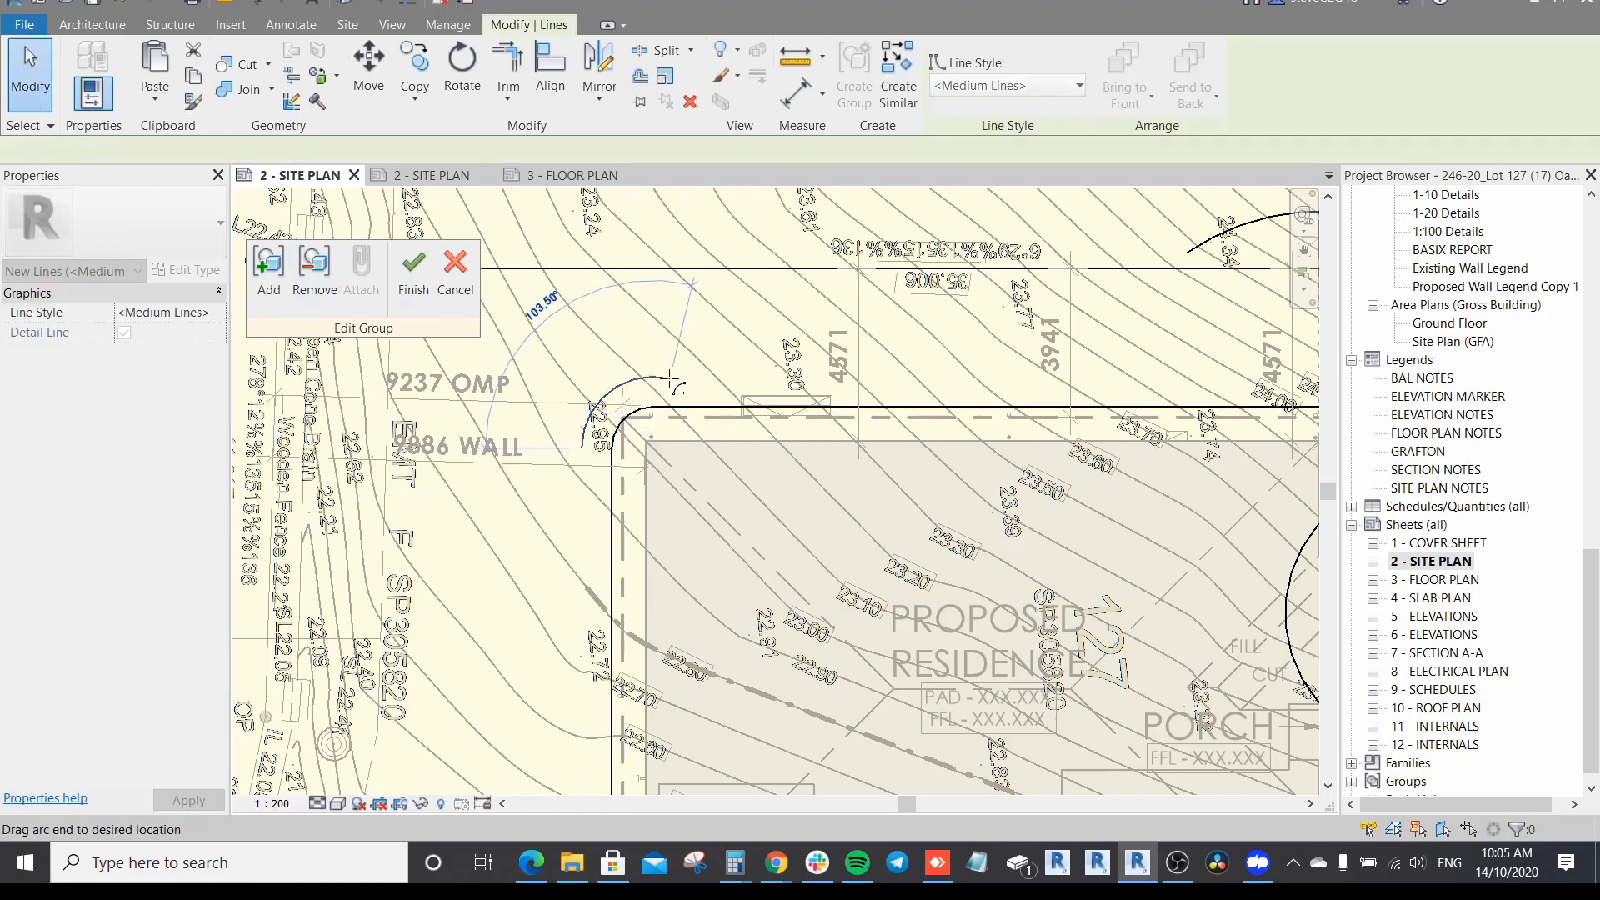
pyautogui.scroll(-2, 717, 400)
pyautogui.press('Escape')
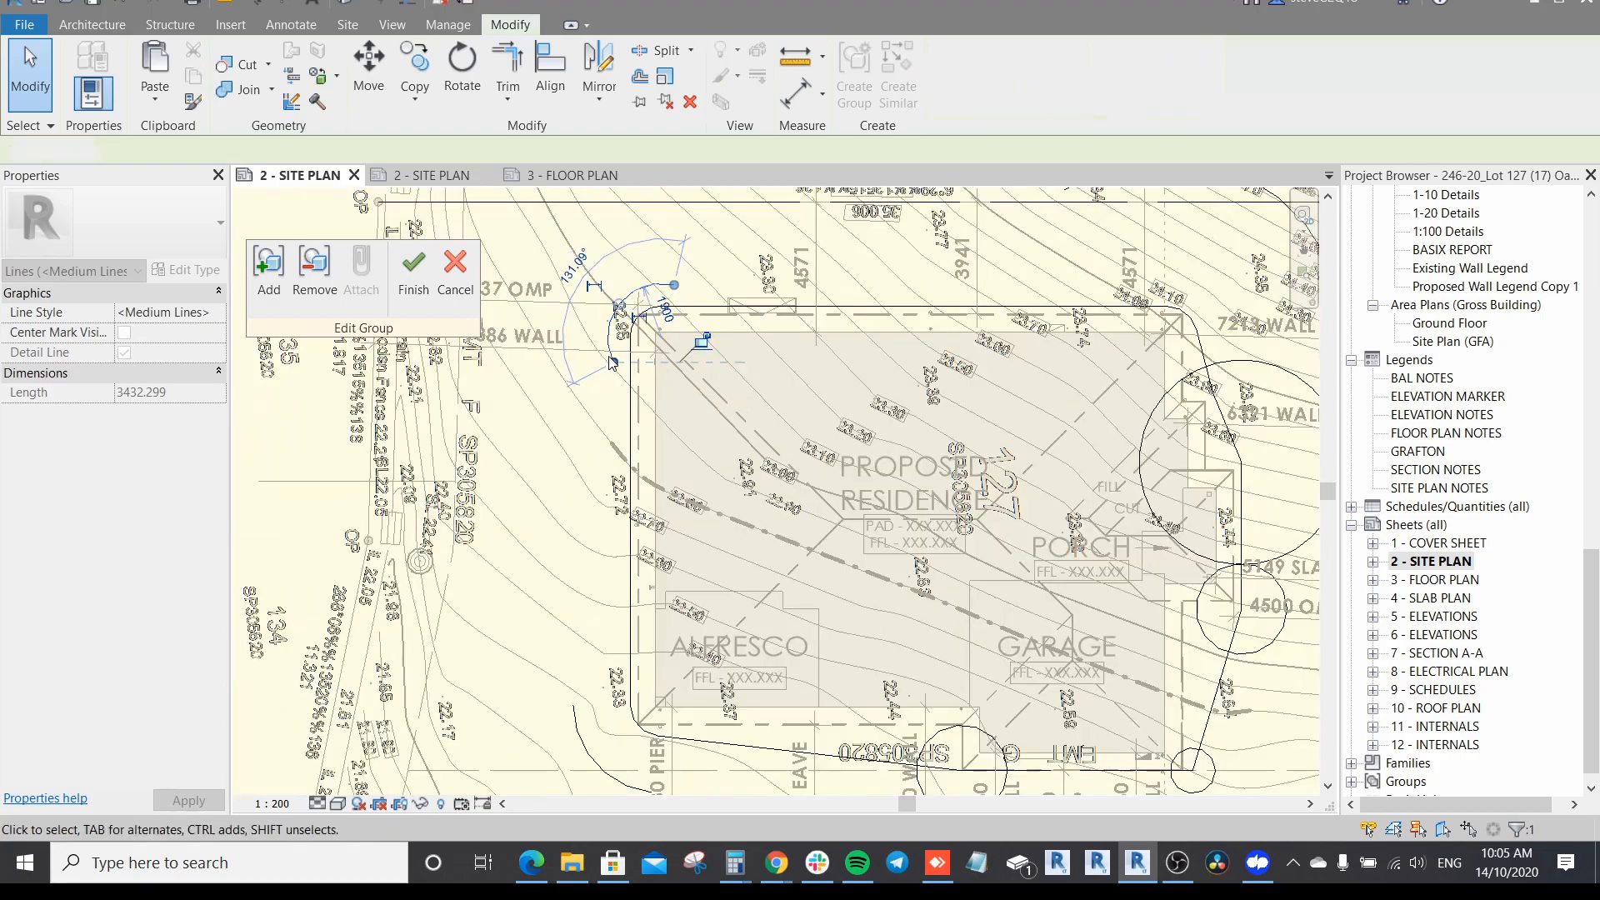
# Step: Split the four detail circles around the outline into inner and outer arcs
pyautogui.scroll(-2, 669, 368)
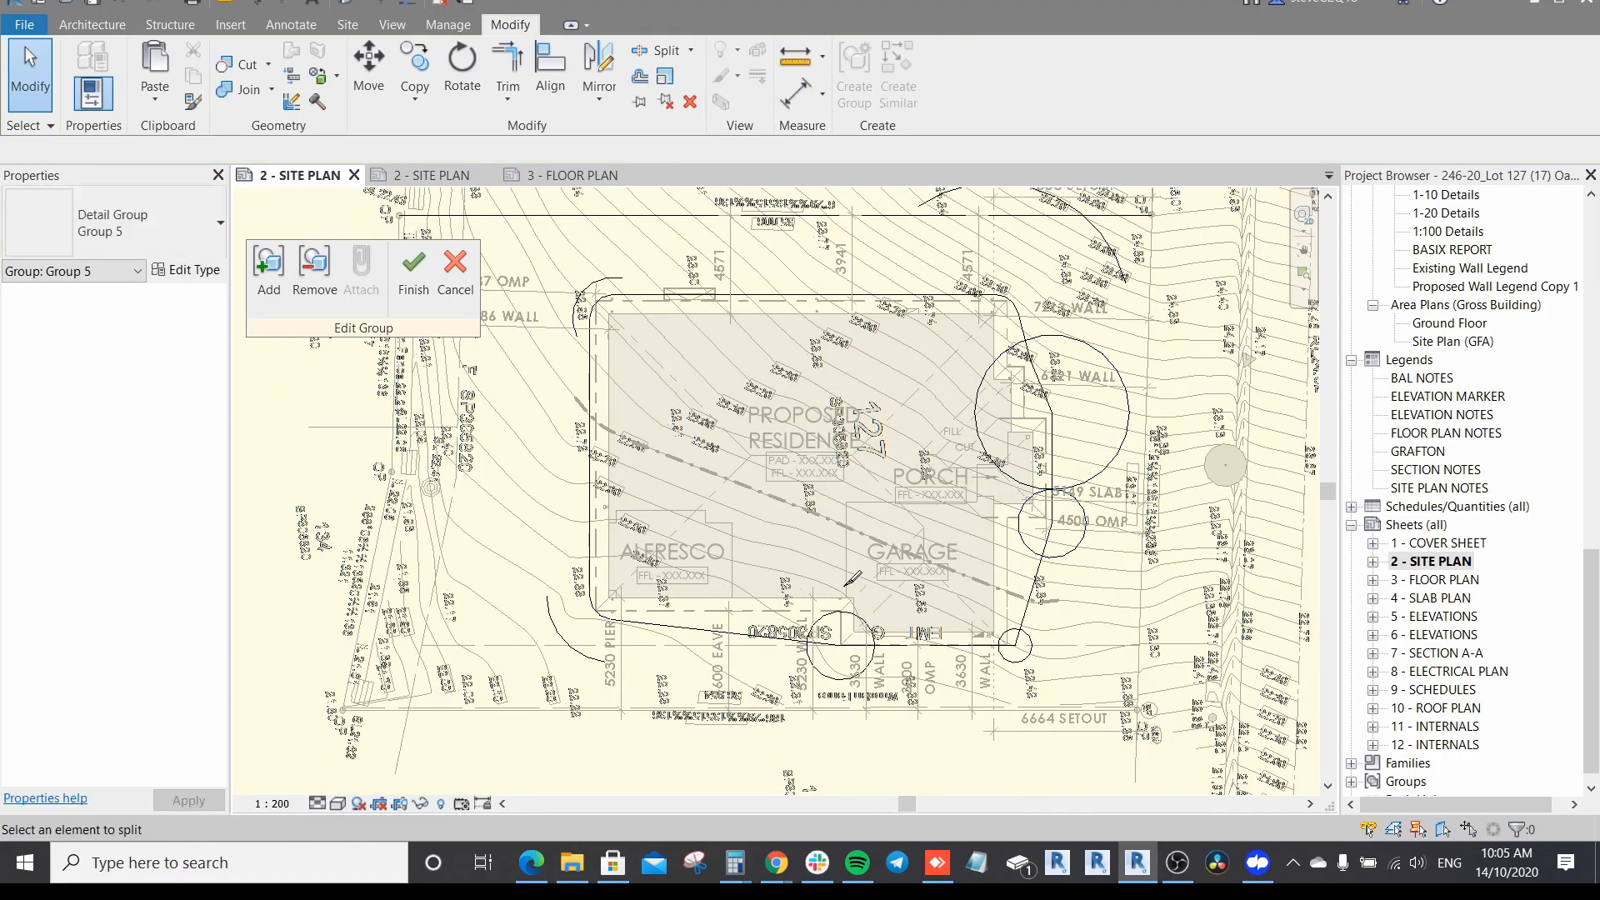
pyautogui.scroll(1, 806, 605)
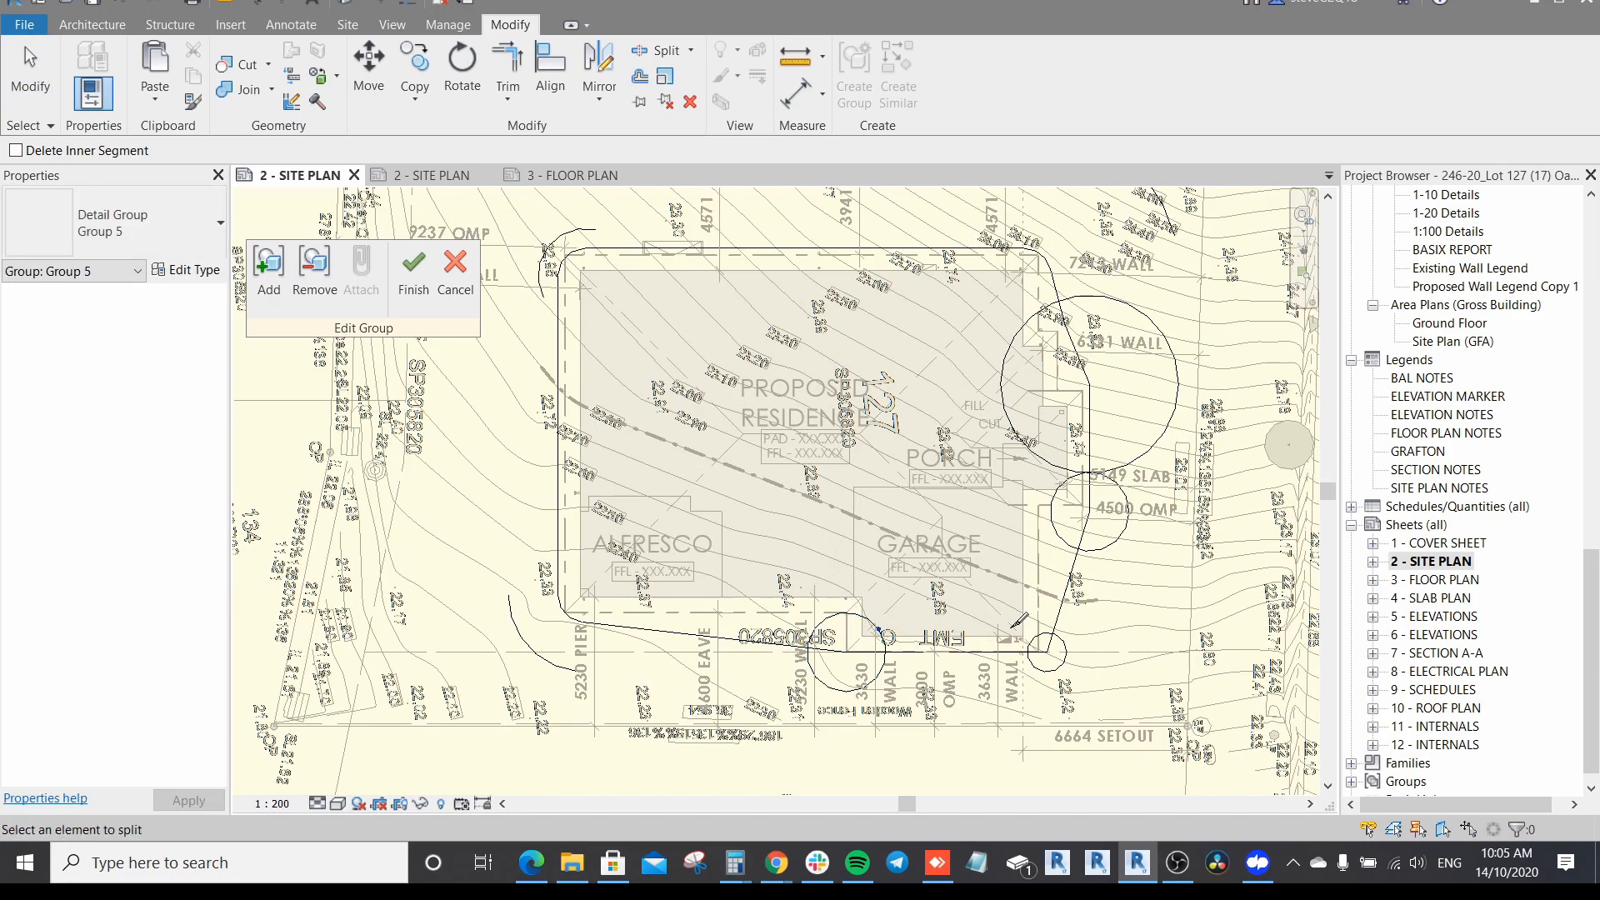
pyautogui.scroll(2, 1019, 621)
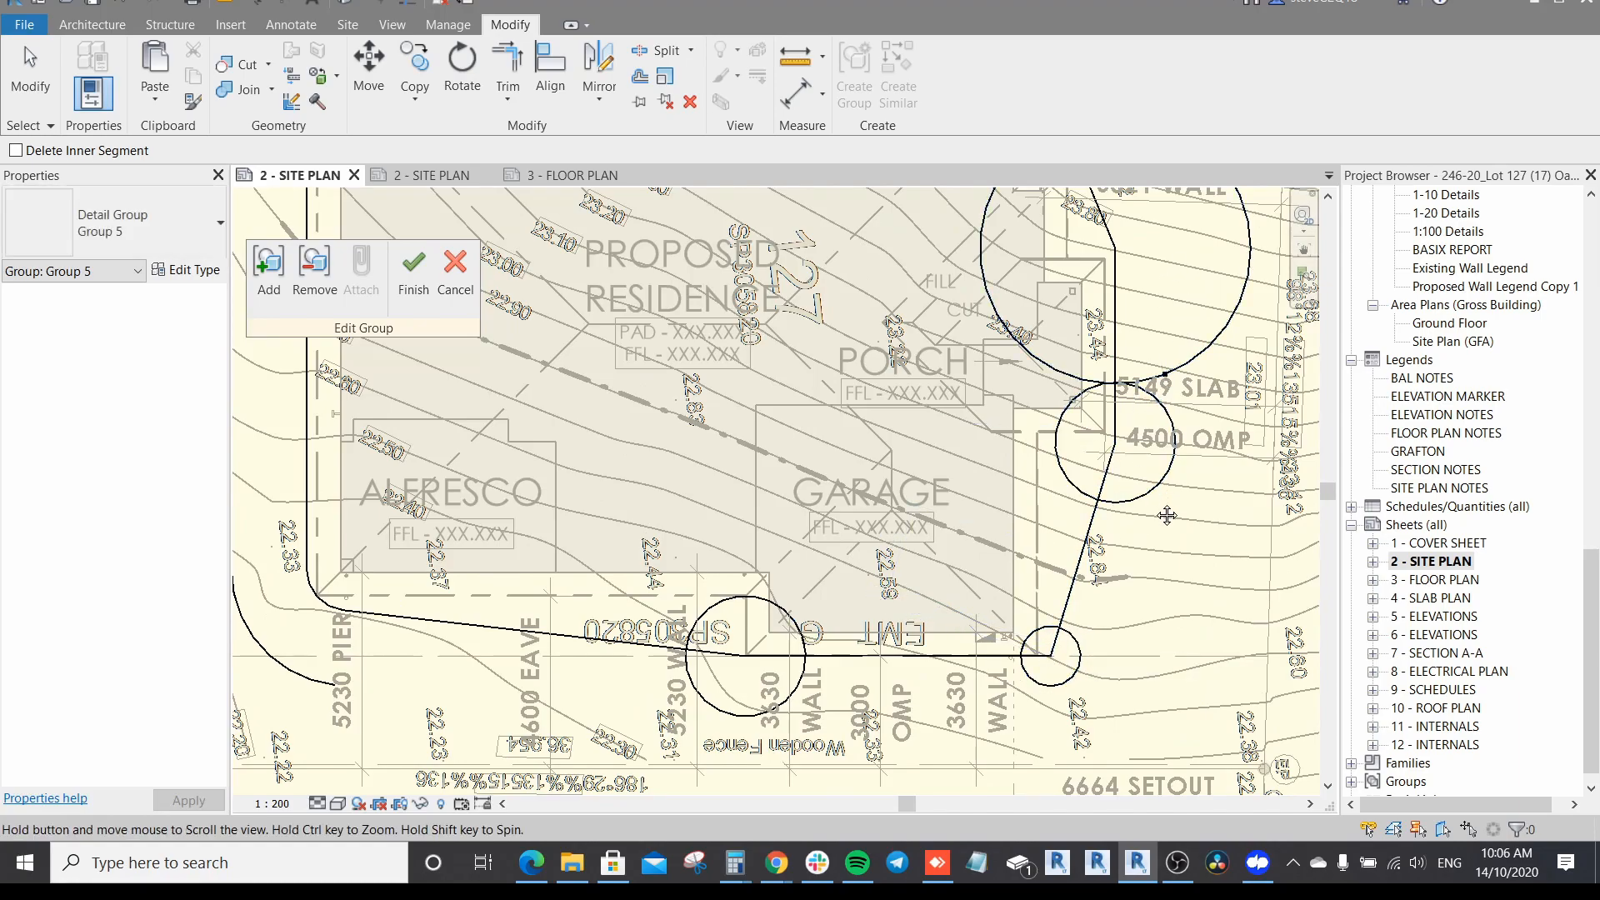
pyautogui.moveTo(1164, 511); pyautogui.dragTo(1148, 751, button='middle')
pyautogui.scroll(-2, 1185, 368)
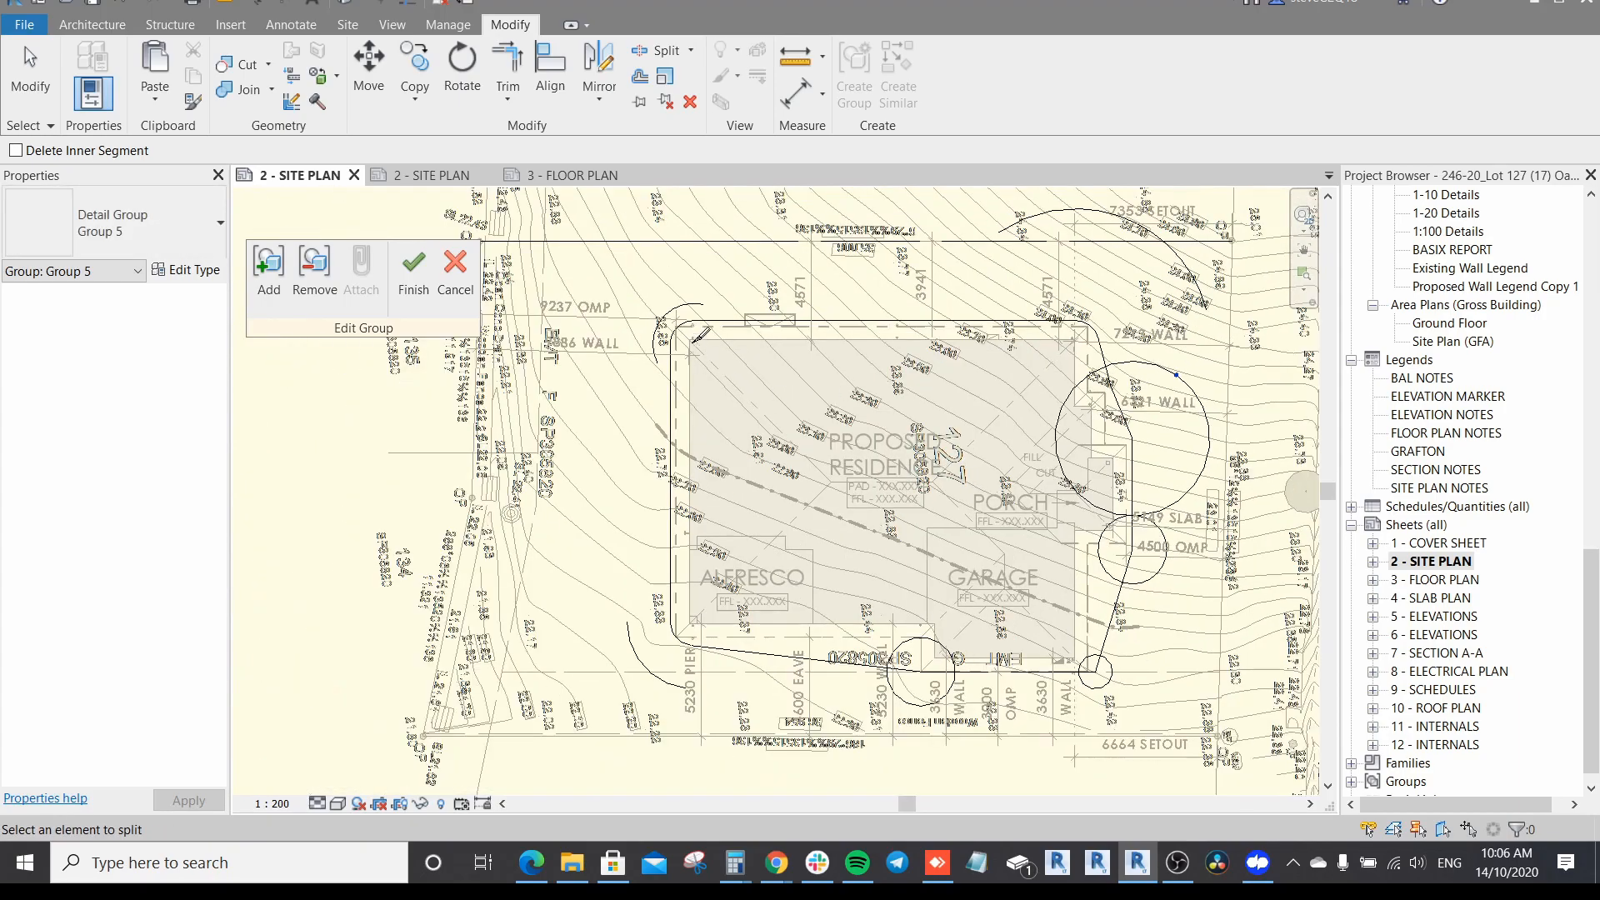
pyautogui.press('Escape')
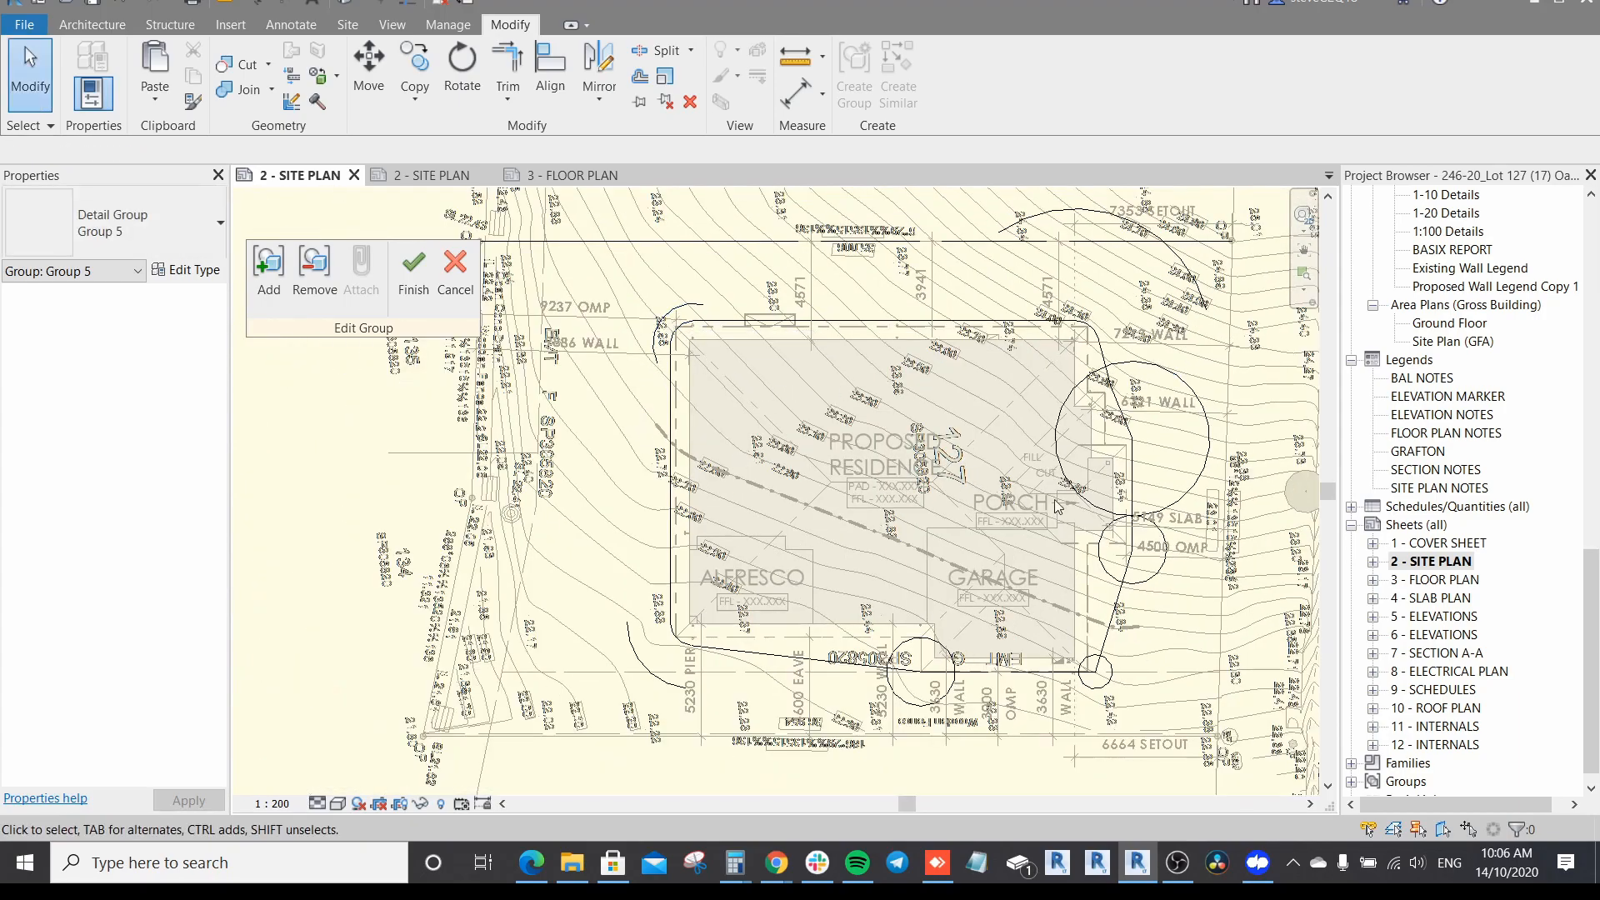
# Step: Delete the inner arcs of the split circles, keeping only the portions outside the residence outline
pyautogui.click(1068, 429)
pyautogui.press('Delete')
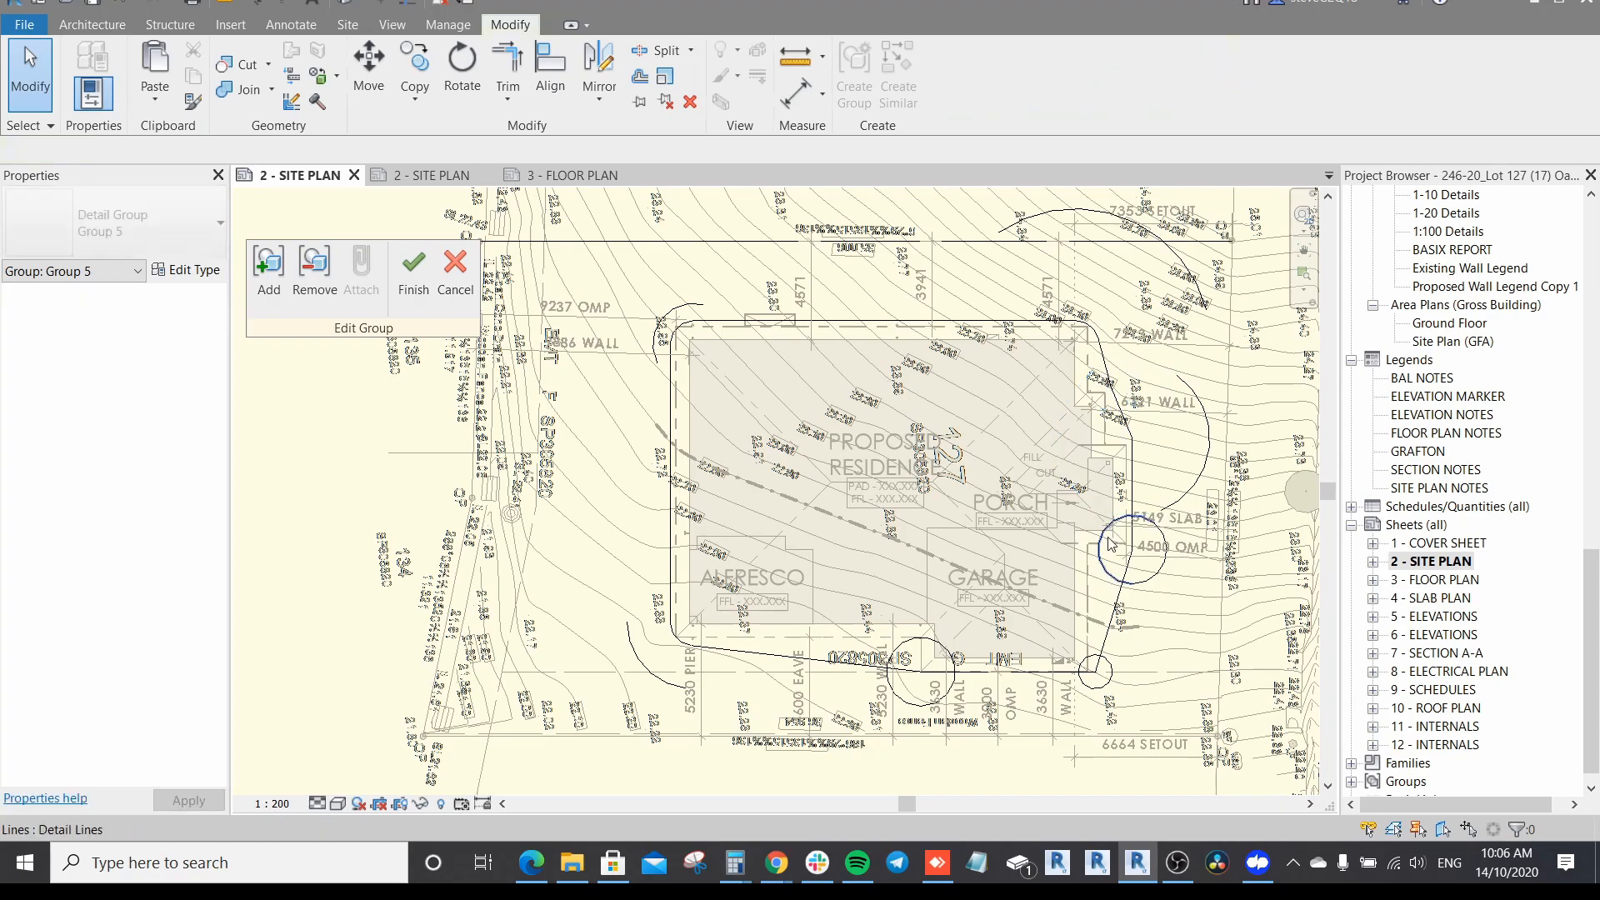
pyautogui.click(1109, 543)
pyautogui.press('Delete')
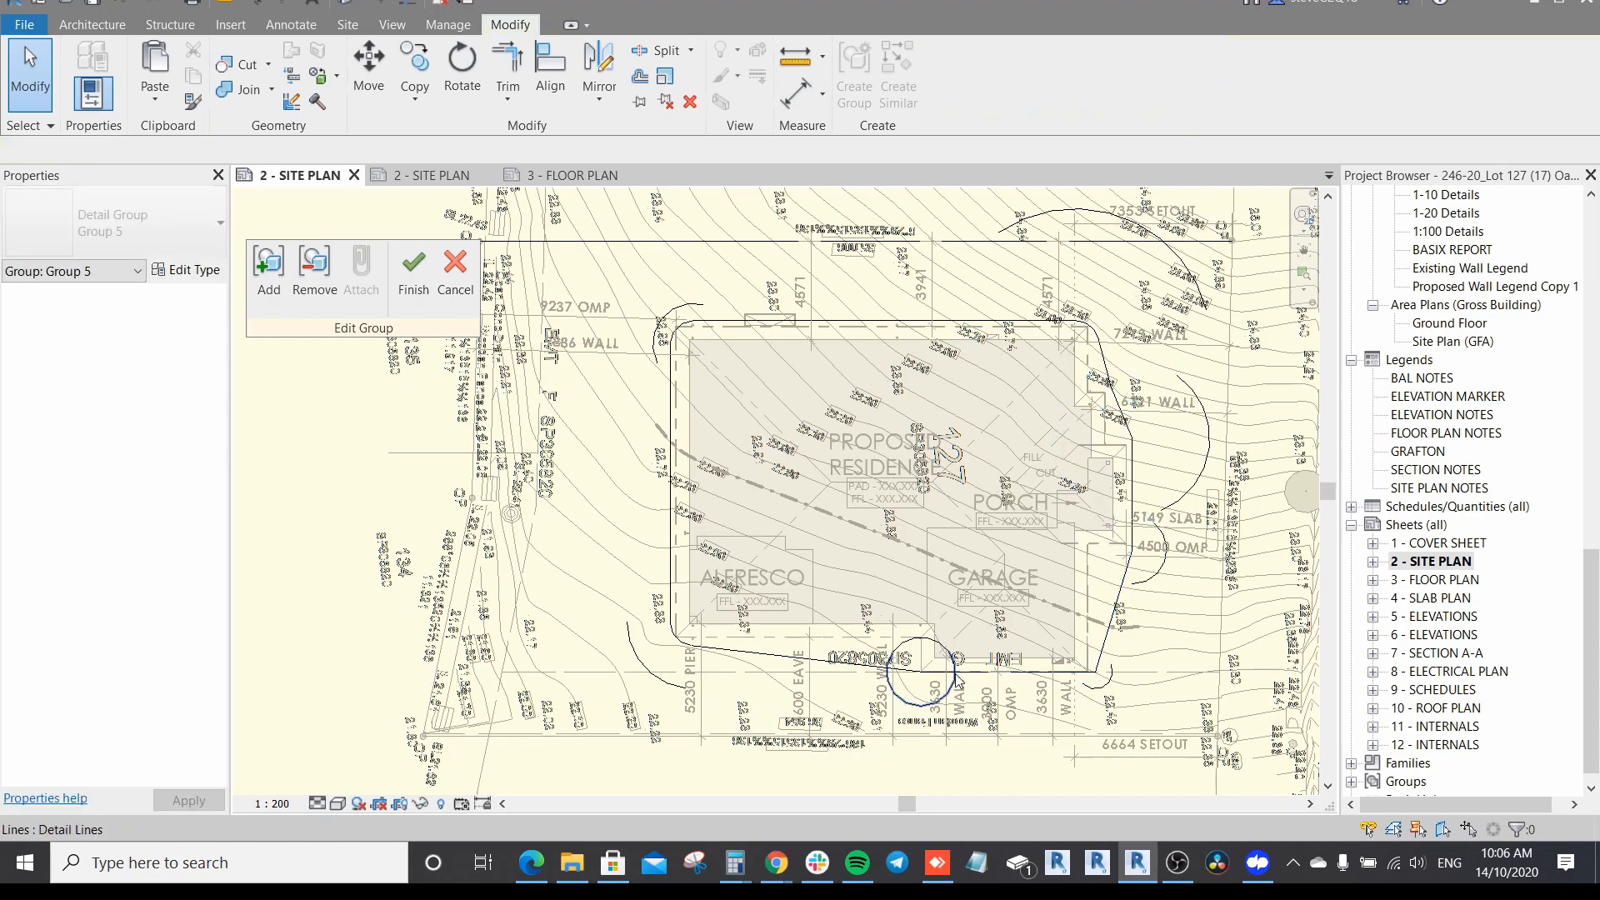
pyautogui.click(942, 650)
pyautogui.press('Delete')
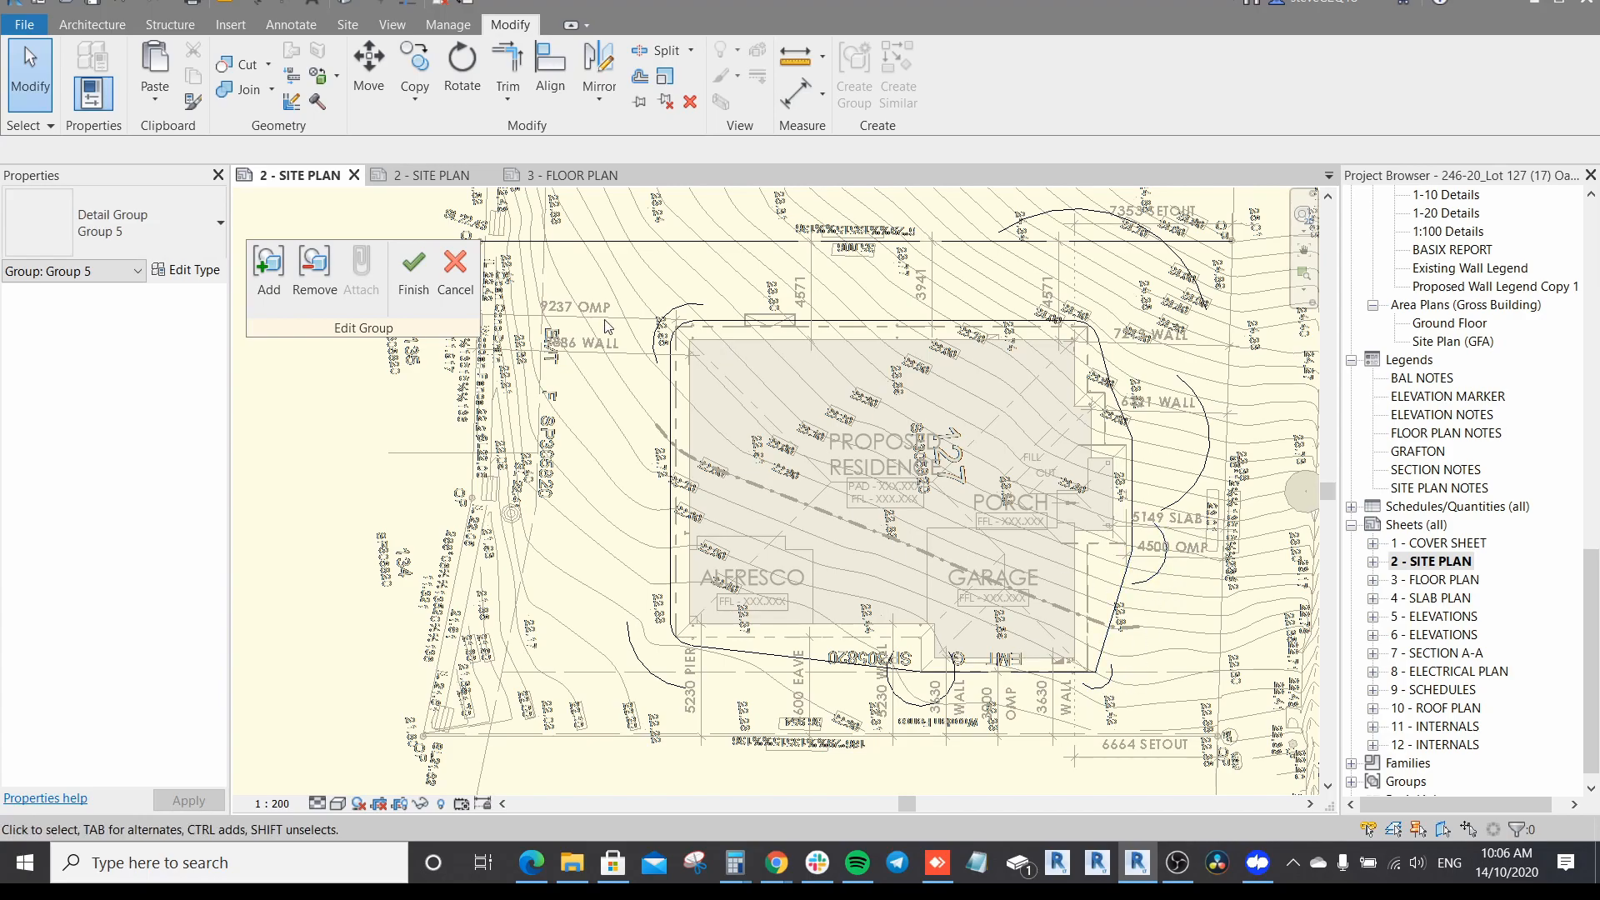
# Step: Draw a detail line from where the thick dashed 22.80 contour crosses the outline to the side of the 800 mm offset arc
pyautogui.scroll(3, 627, 367)
pyautogui.press('d')
pyautogui.press('l')
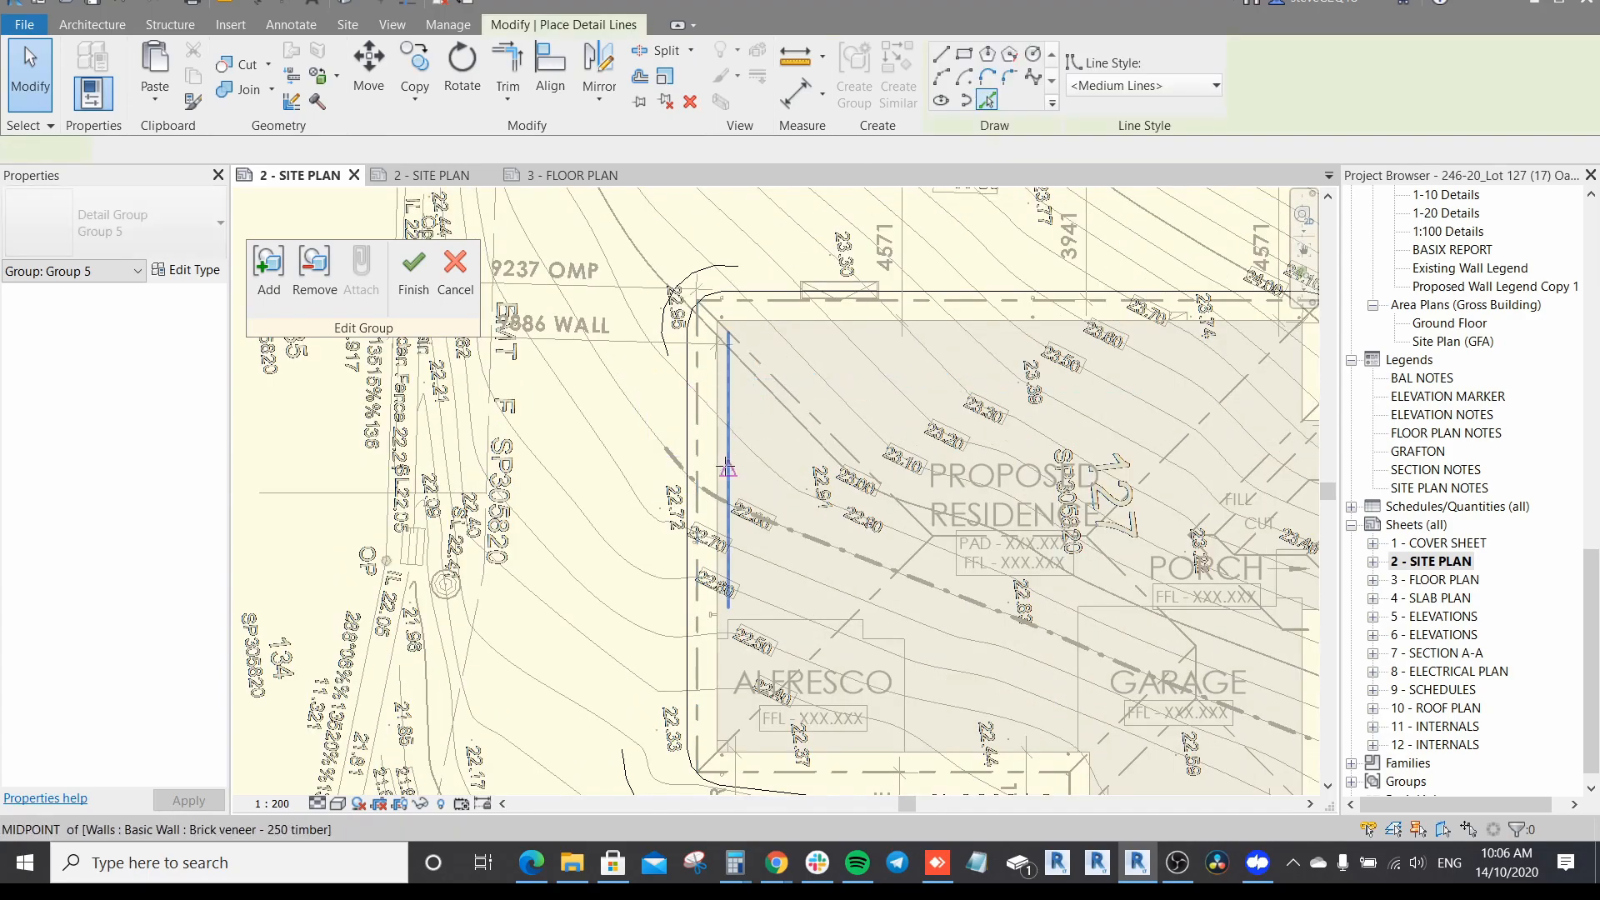
pyautogui.scroll(2, 674, 471)
pyautogui.scroll(3, 674, 471)
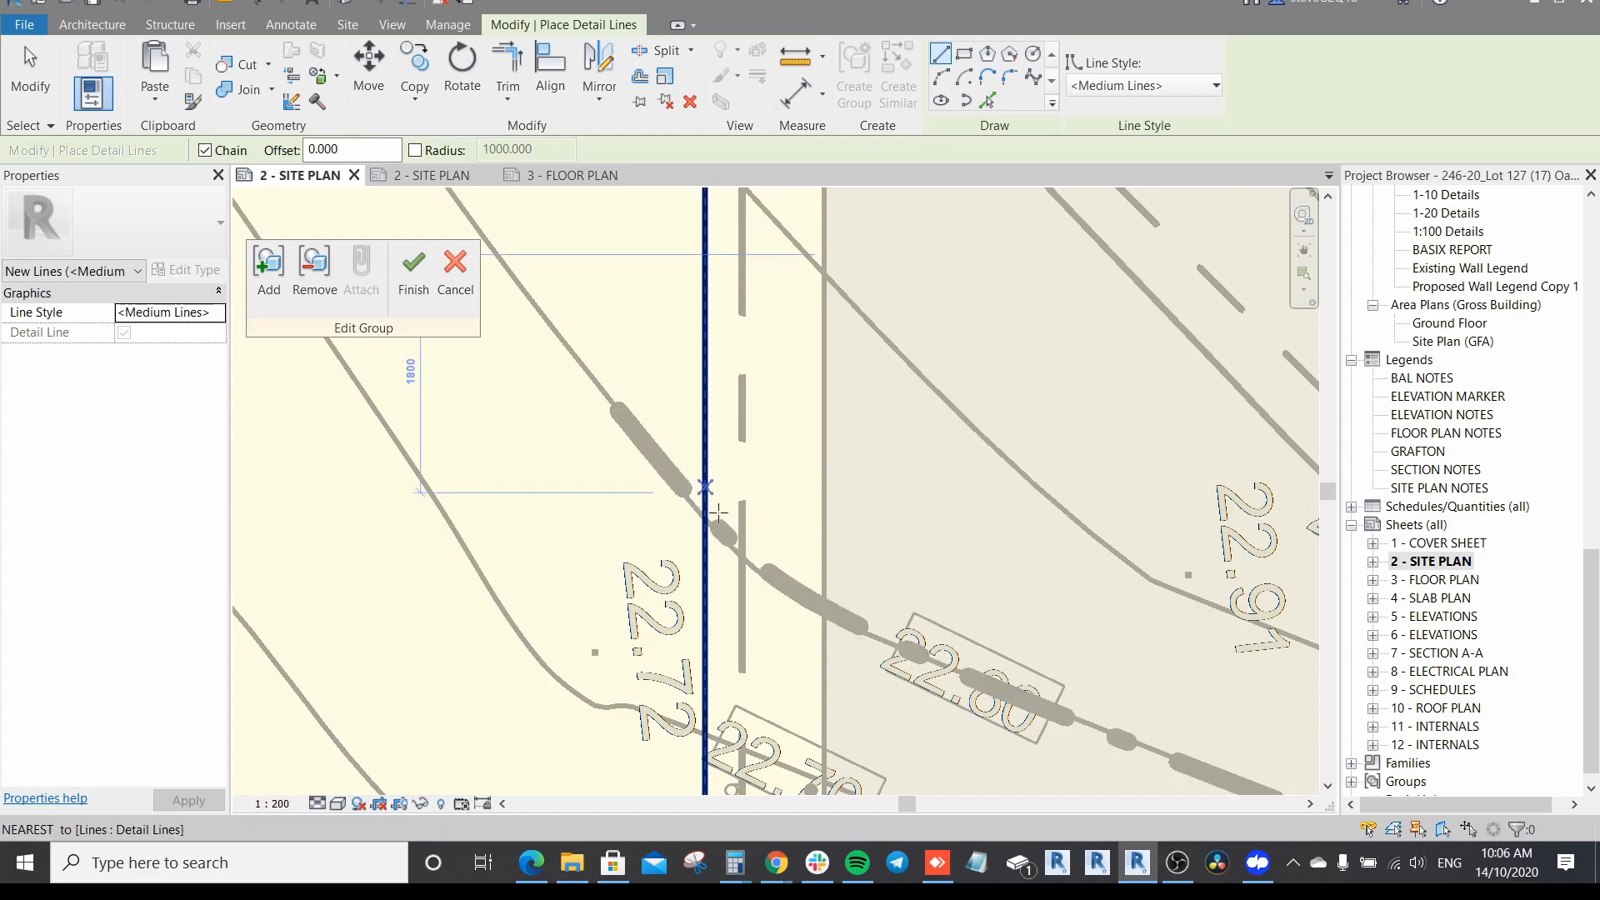
pyautogui.click(690, 501)
pyautogui.scroll(-3, 667, 584)
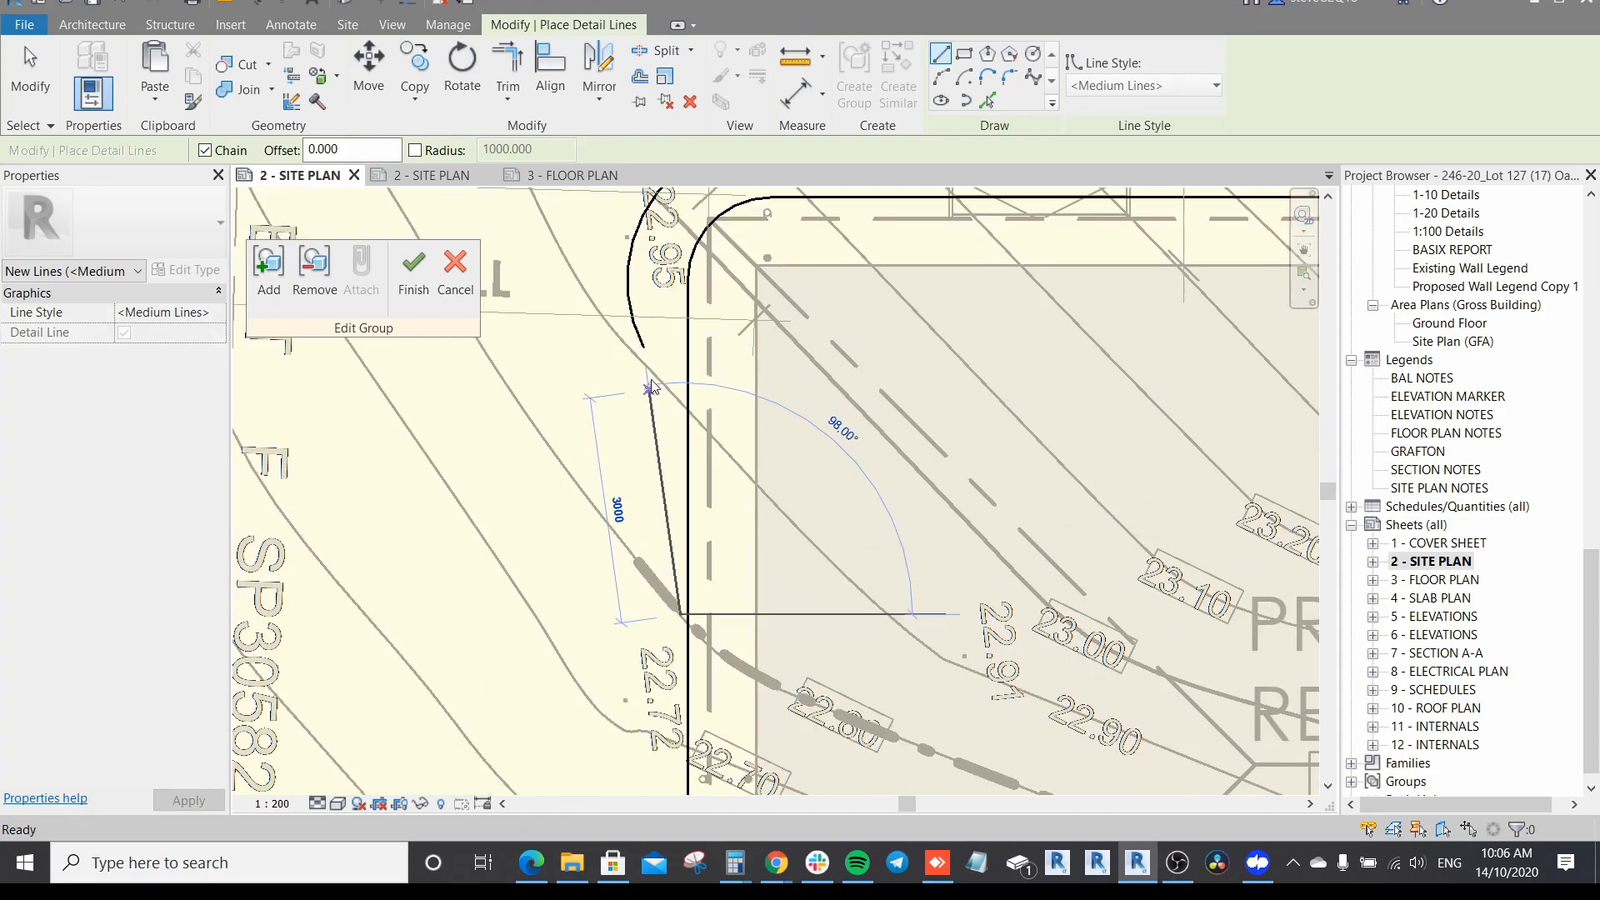
pyautogui.click(630, 303)
# Step: Trim the 800 mm offset arc and the new batter line to meet at a clean corner
pyautogui.press('t')
pyautogui.press('r')
pyautogui.click(630, 283)
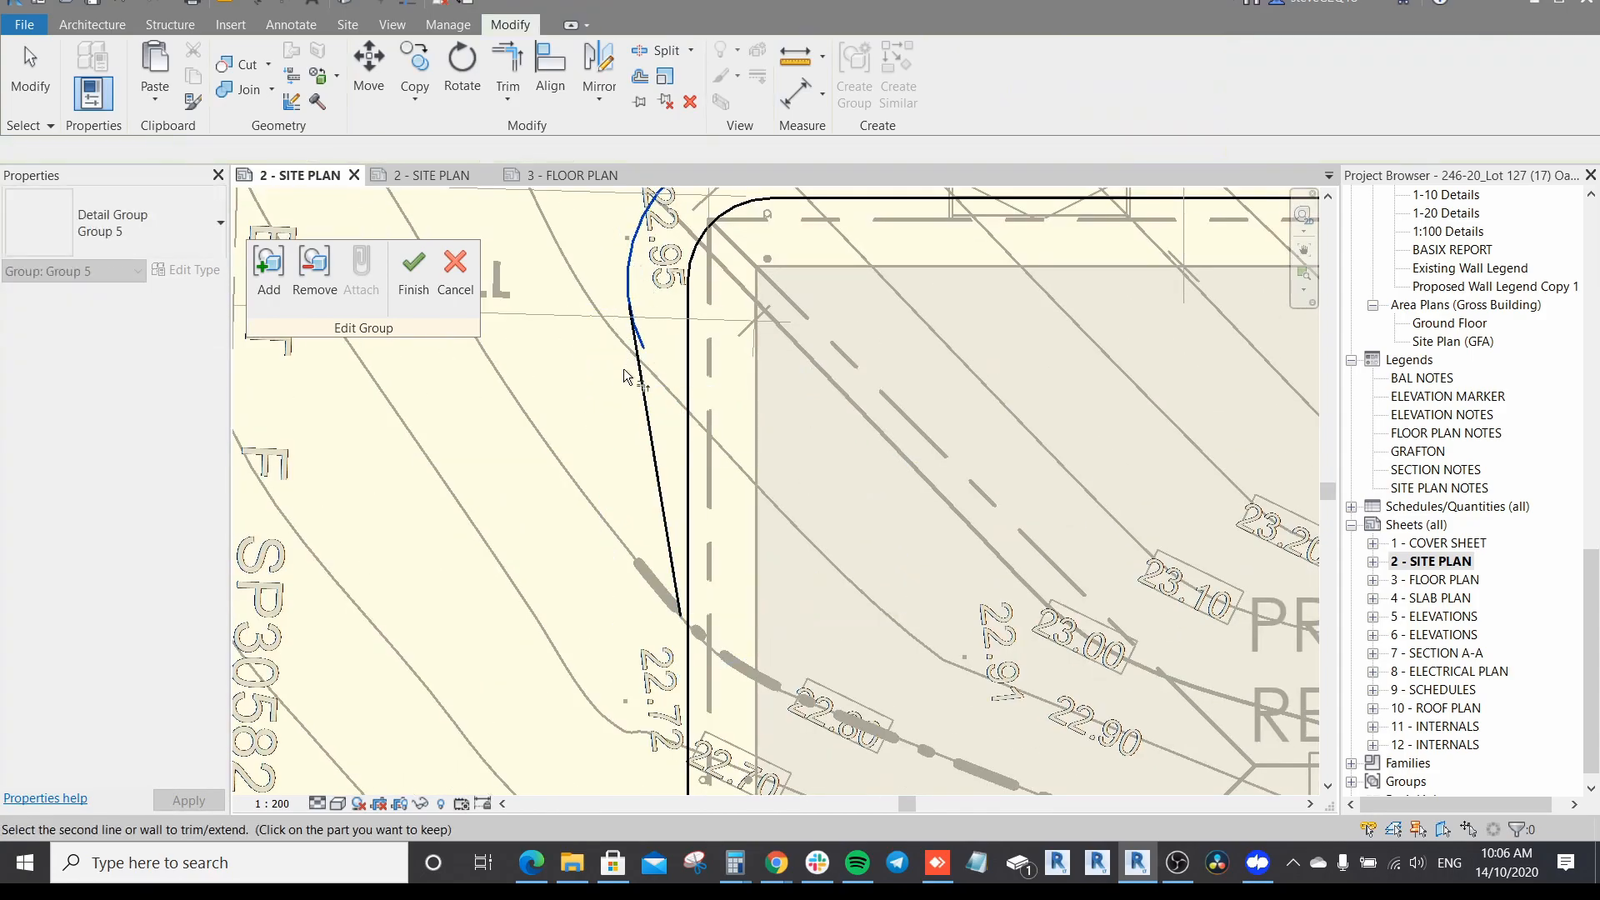
pyautogui.click(646, 400)
pyautogui.moveTo(667, 455); pyautogui.dragTo(671, 317, button='middle')
pyautogui.press('Escape')
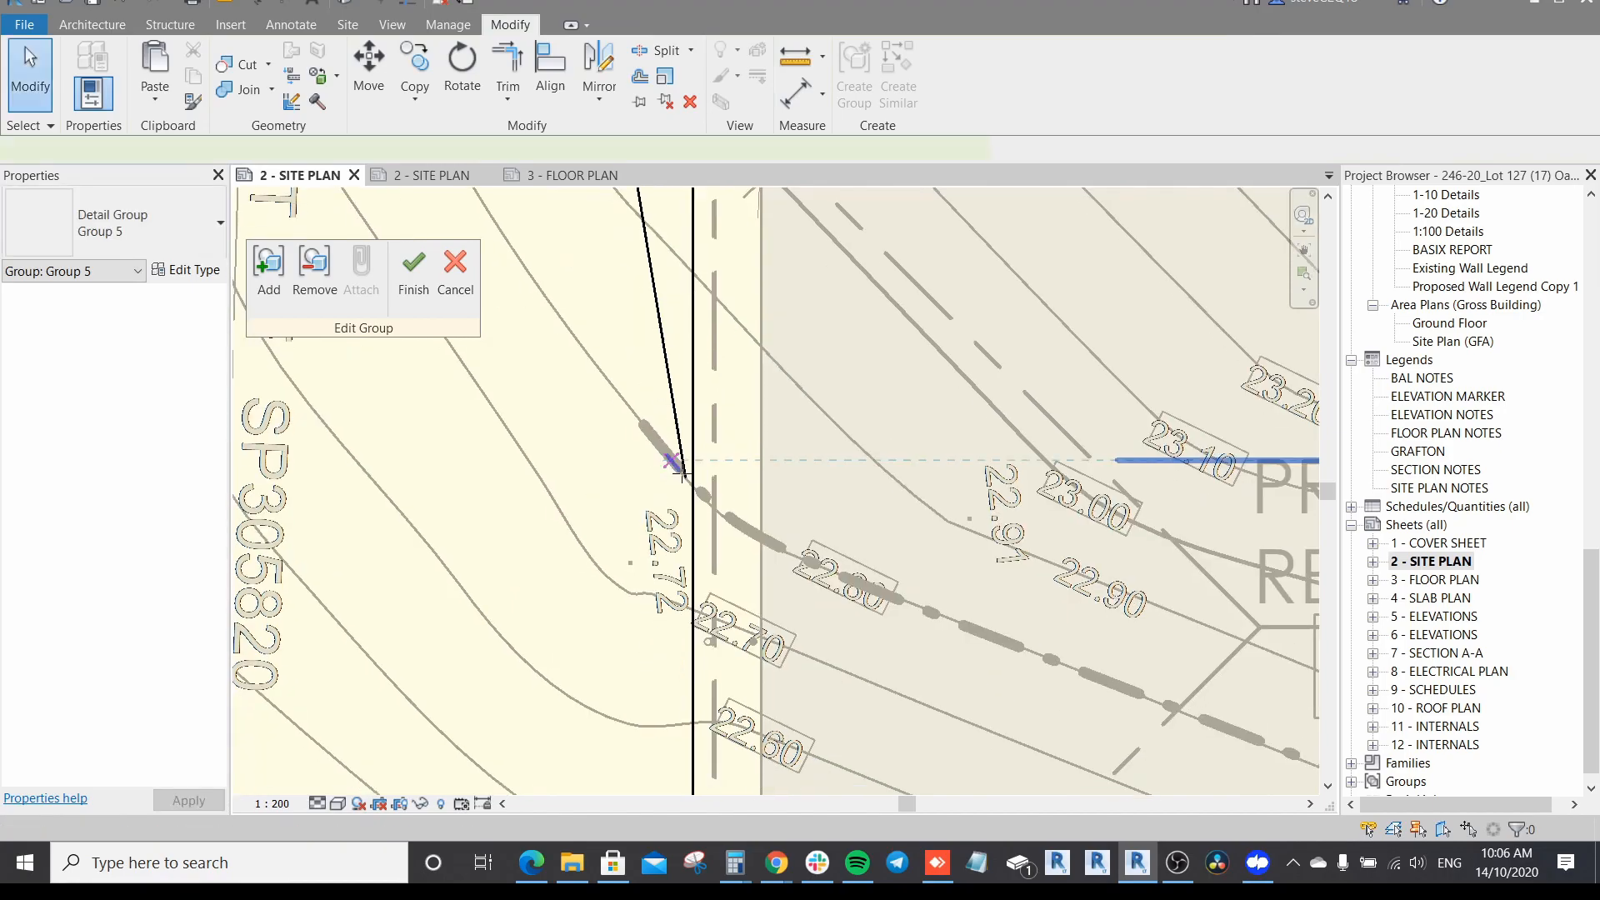
pyautogui.click(685, 476)
pyautogui.scroll(-1, 667, 615)
pyautogui.moveTo(667, 615); pyautogui.dragTo(752, 369, button='middle')
pyautogui.scroll(-2, 738, 512)
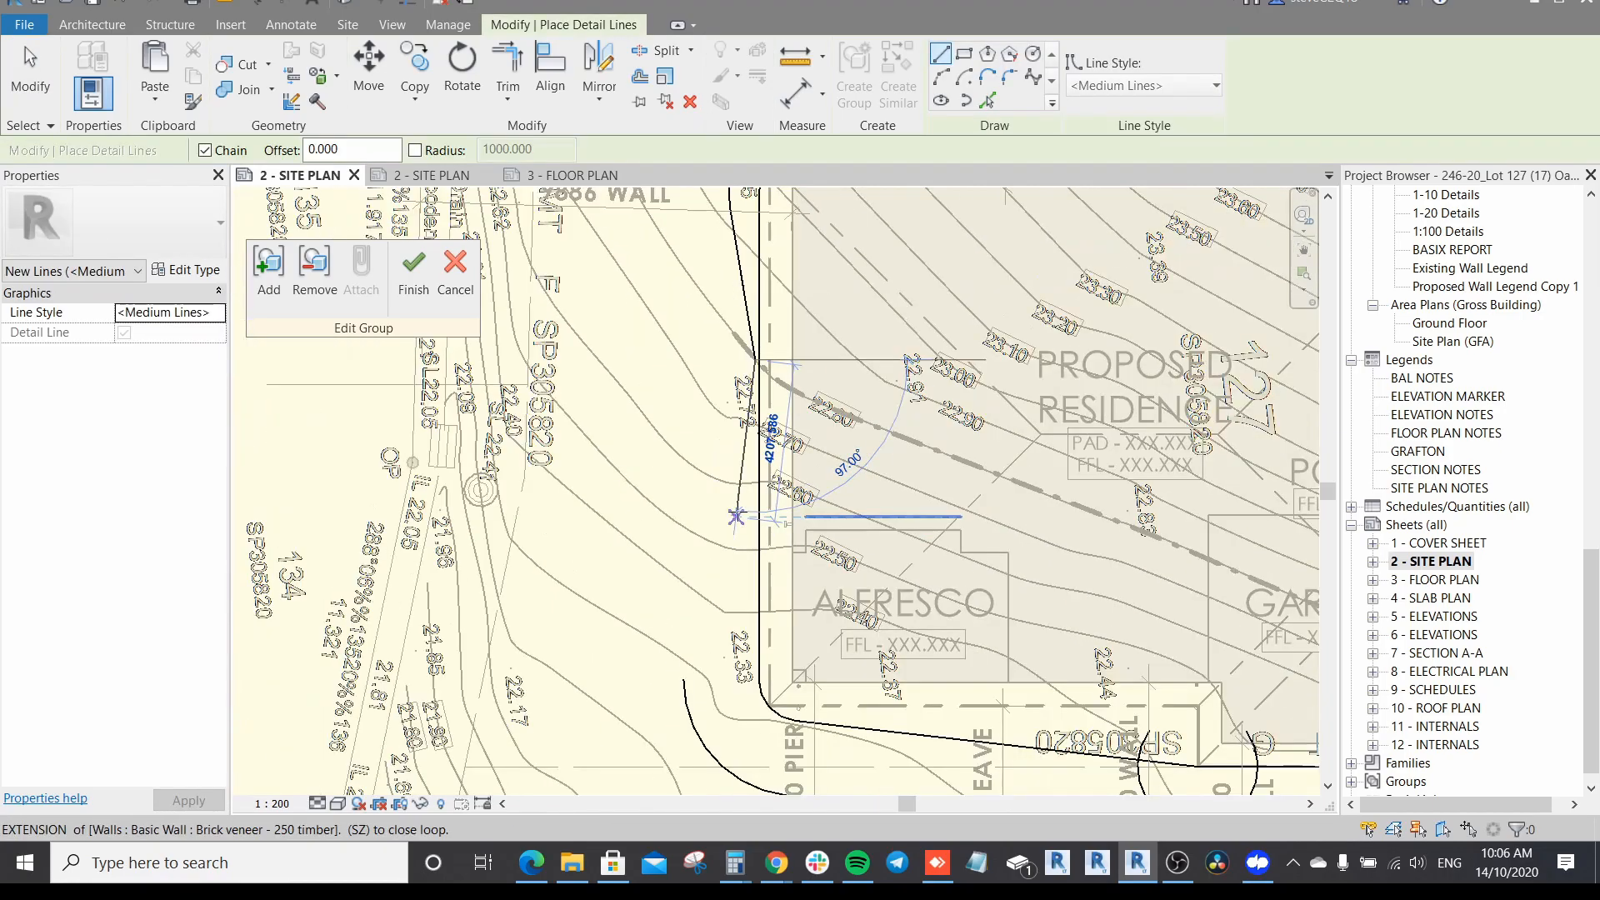
pyautogui.press('Escape')
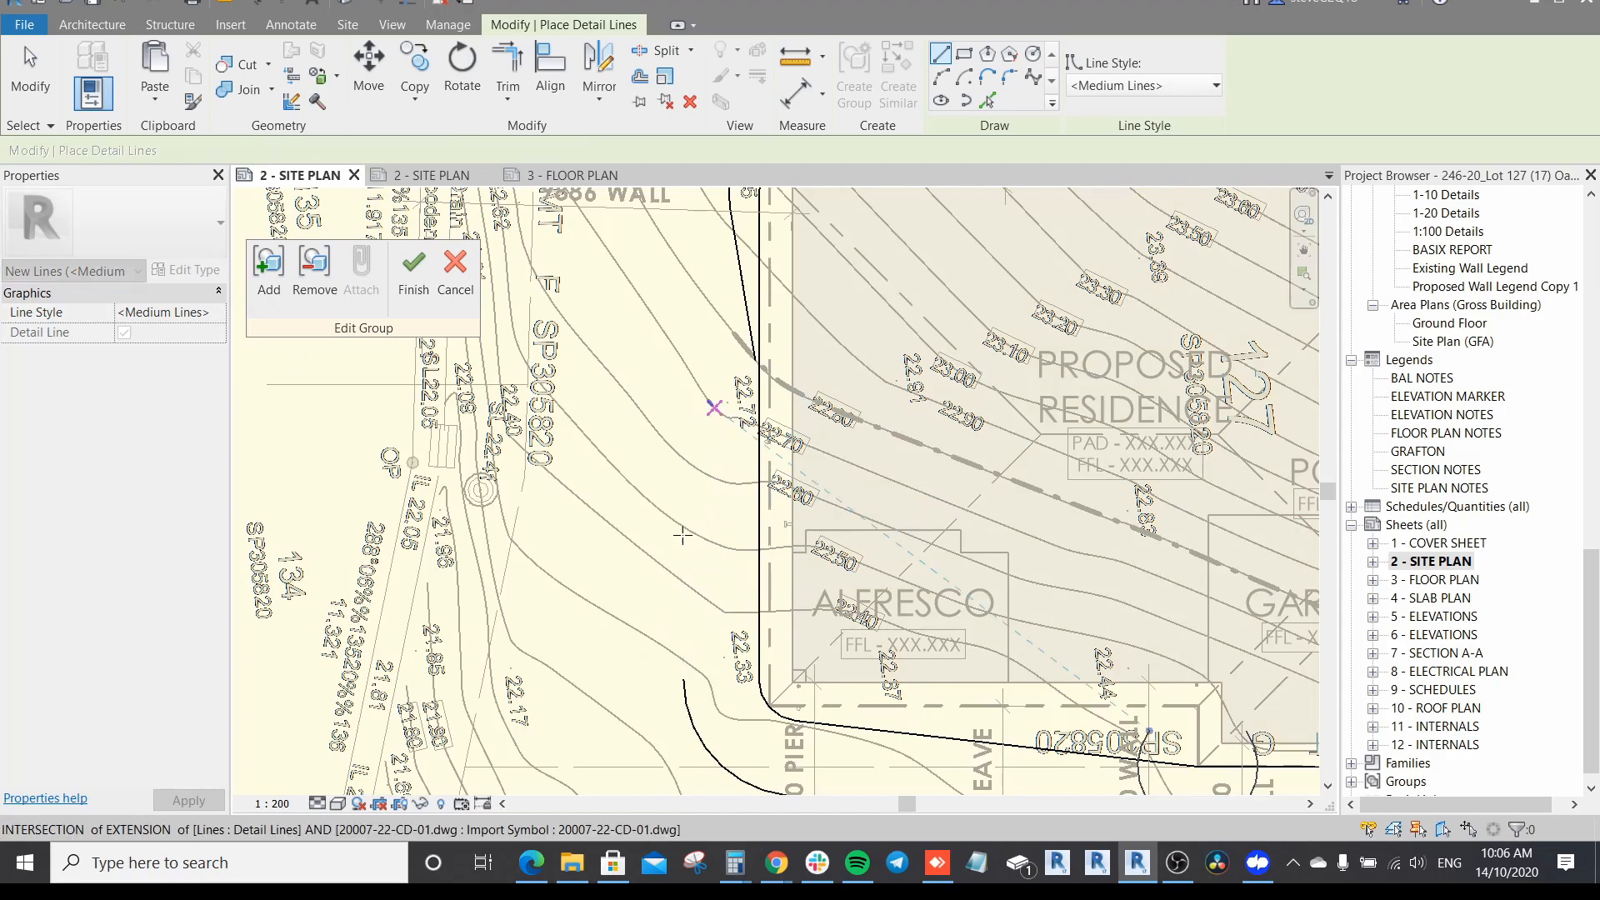
pyautogui.press('Escape')
# Step: Lengthen the open end of the offset arc outside the Alfresco corner so it curves further back toward the residence outline
pyautogui.click(684, 680)
pyautogui.moveTo(683, 679); pyautogui.dragTo(732, 585)
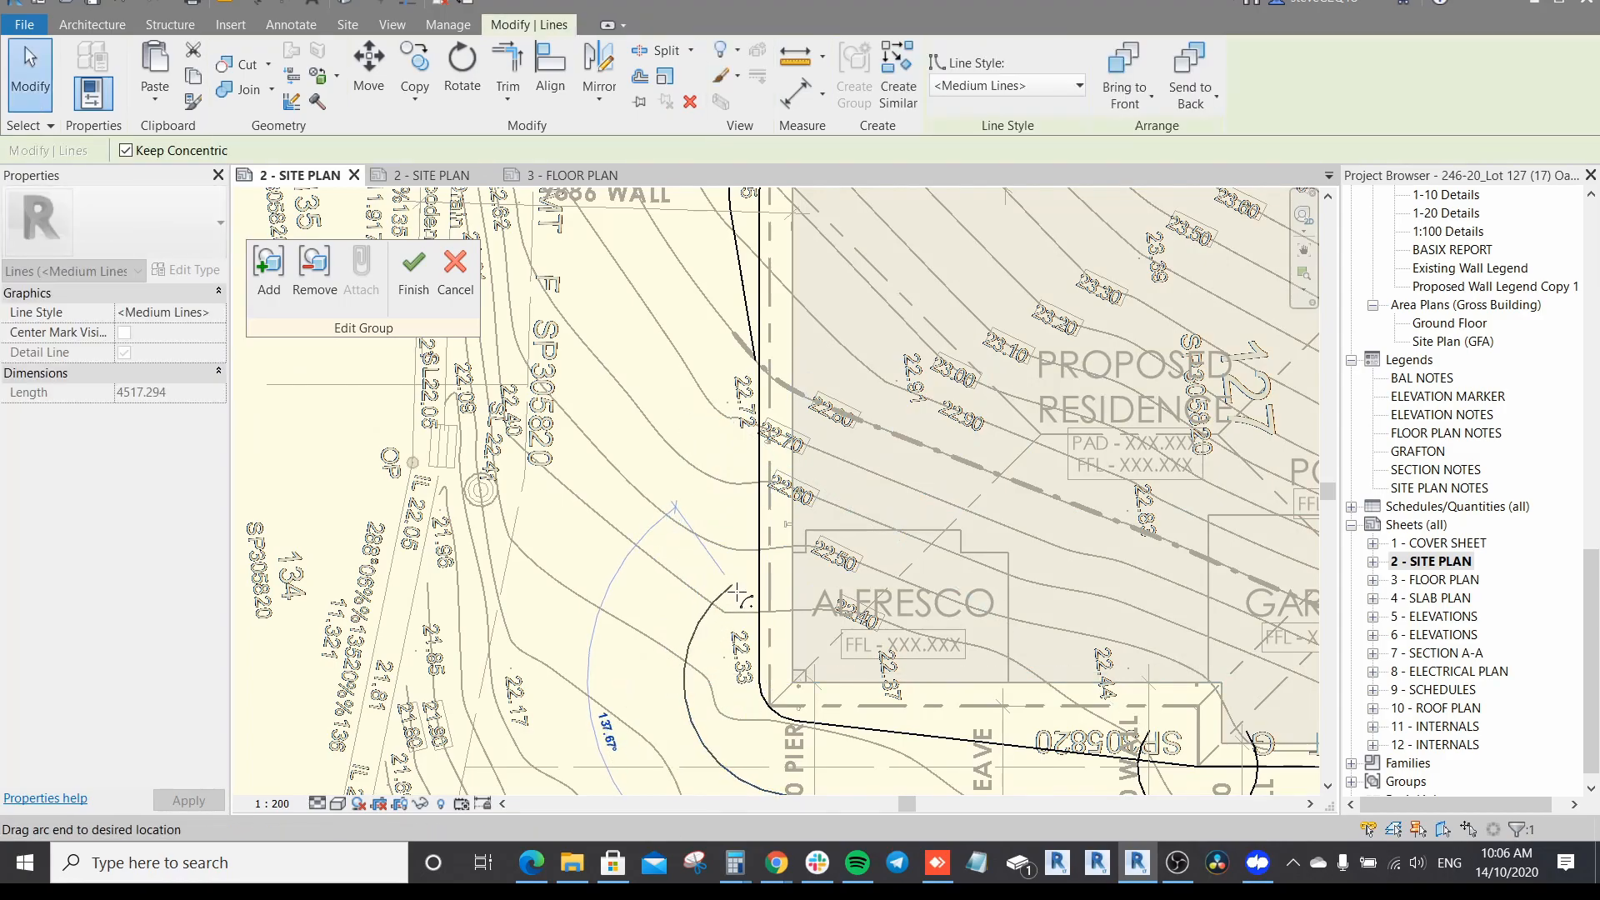
pyautogui.press('Escape')
# Step: Draw a detail line from the thick dashed contour's crossing on the Alfresco side to the lengthened corner arc, and trim them together
pyautogui.scroll(2, 753, 375)
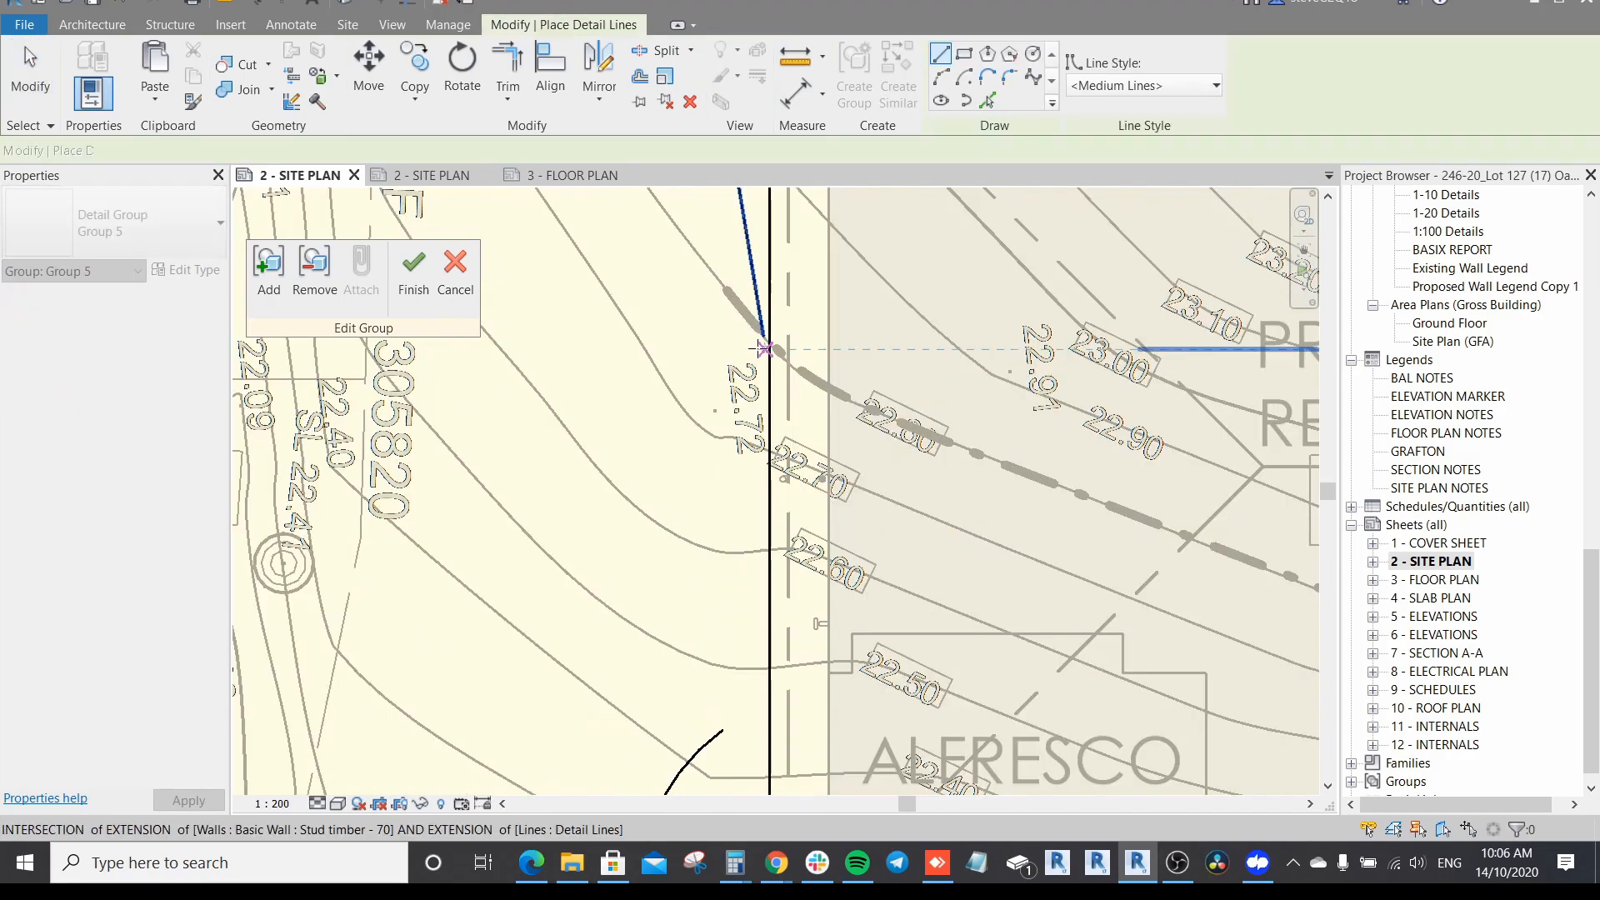
pyautogui.click(760, 346)
pyautogui.scroll(-1, 706, 525)
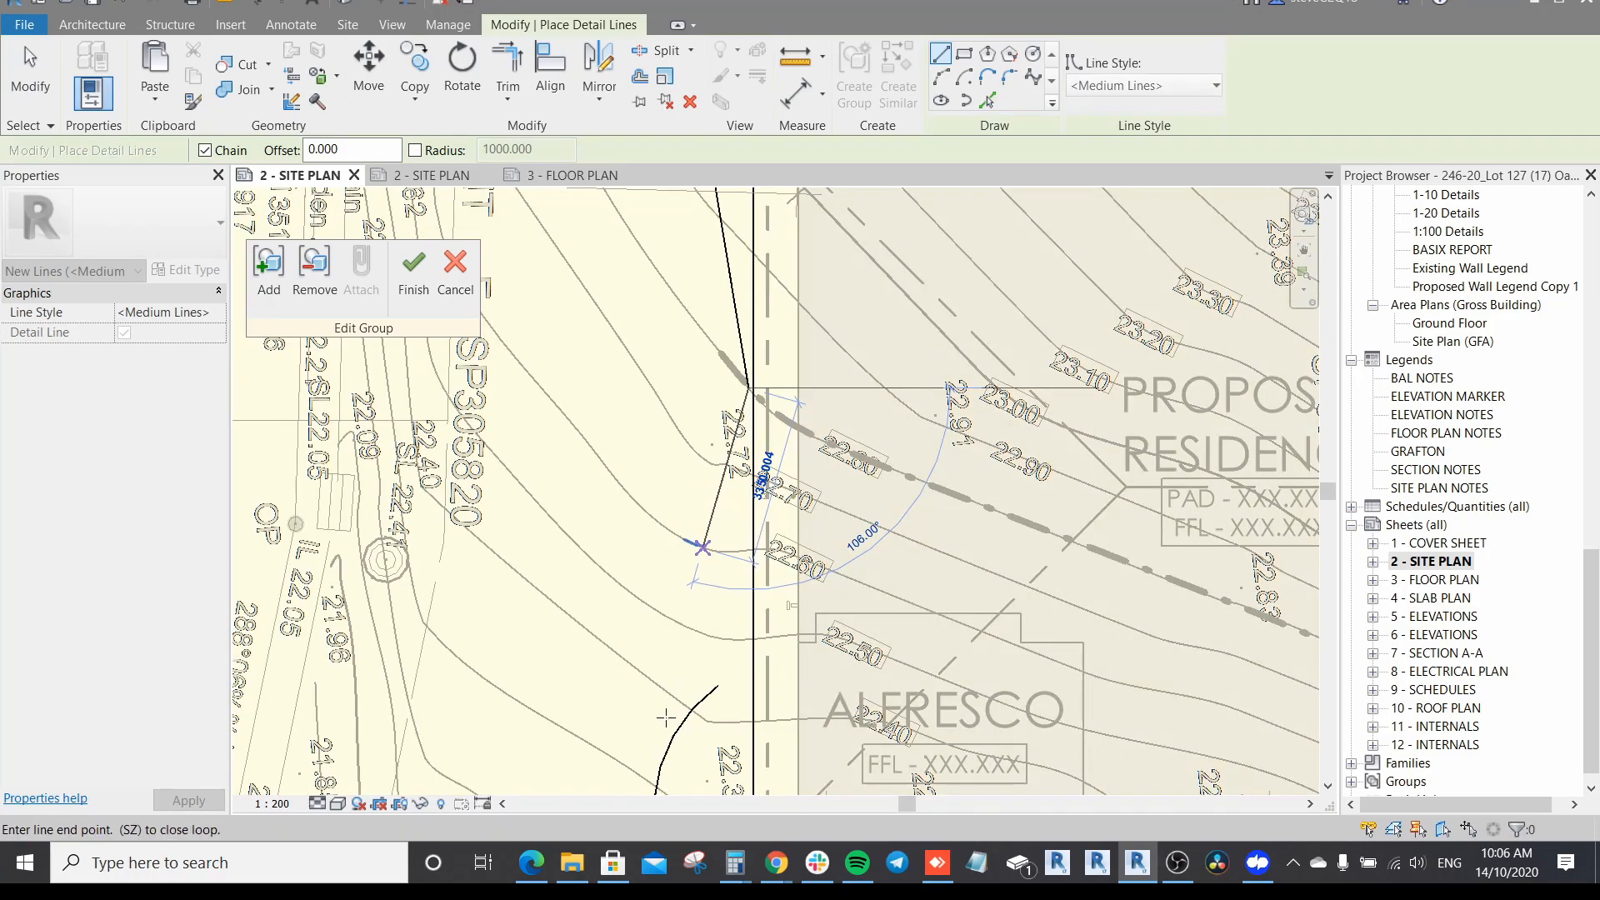
pyautogui.moveTo(666, 717); pyautogui.dragTo(699, 571, button='middle')
pyautogui.click(688, 646)
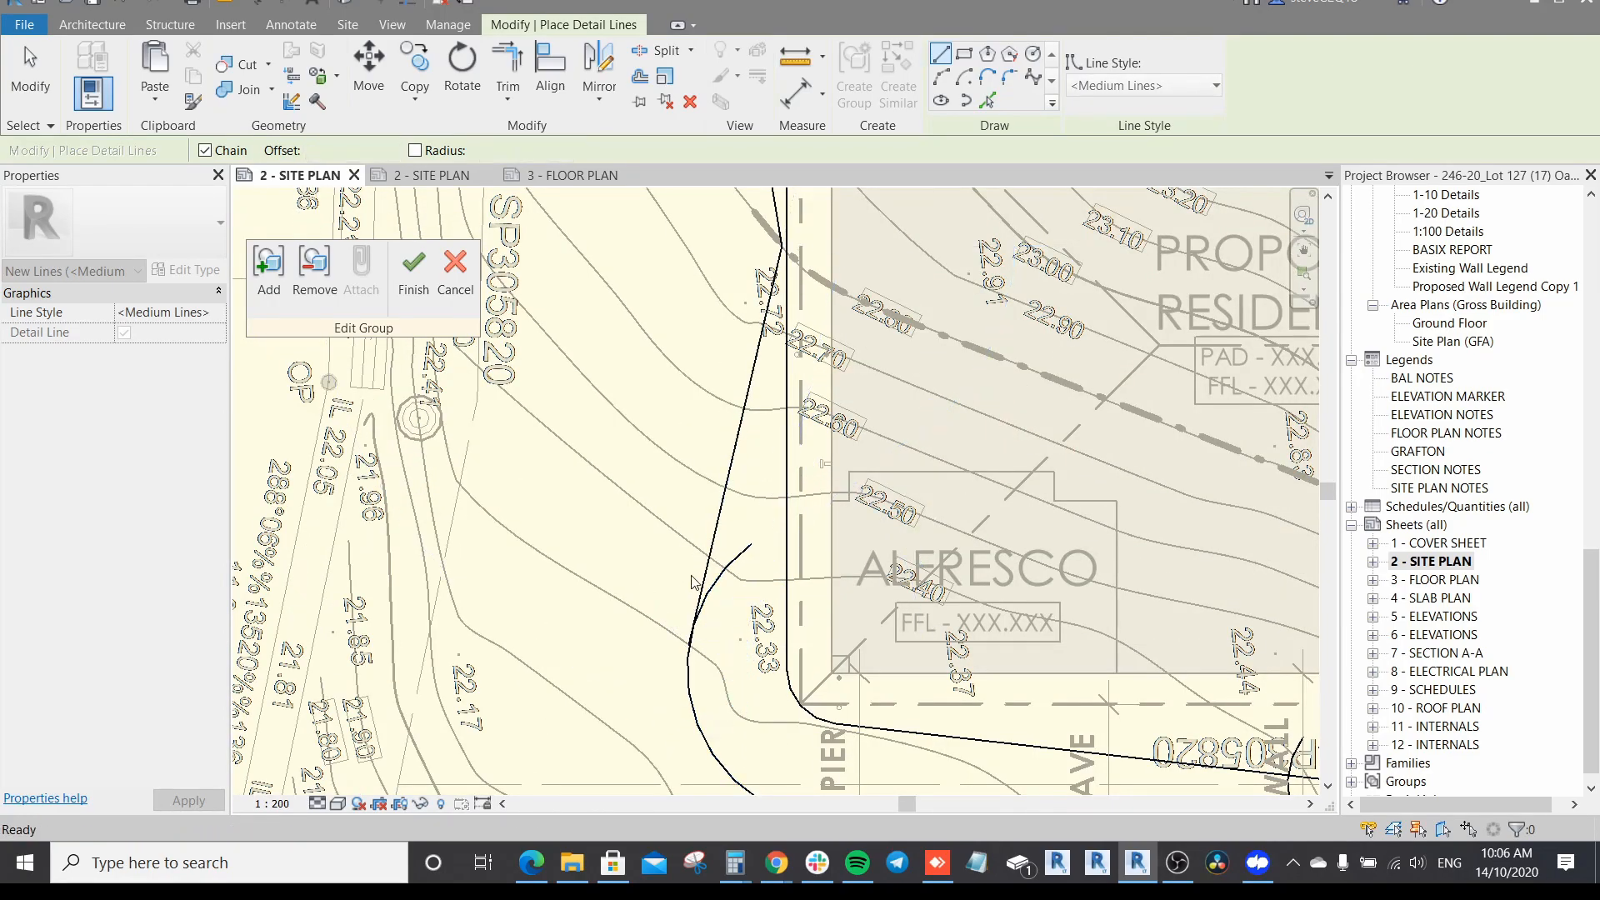
pyautogui.press('Escape')
pyautogui.press('Escape')
pyautogui.moveTo(693, 677); pyautogui.dragTo(680, 542, button='middle')
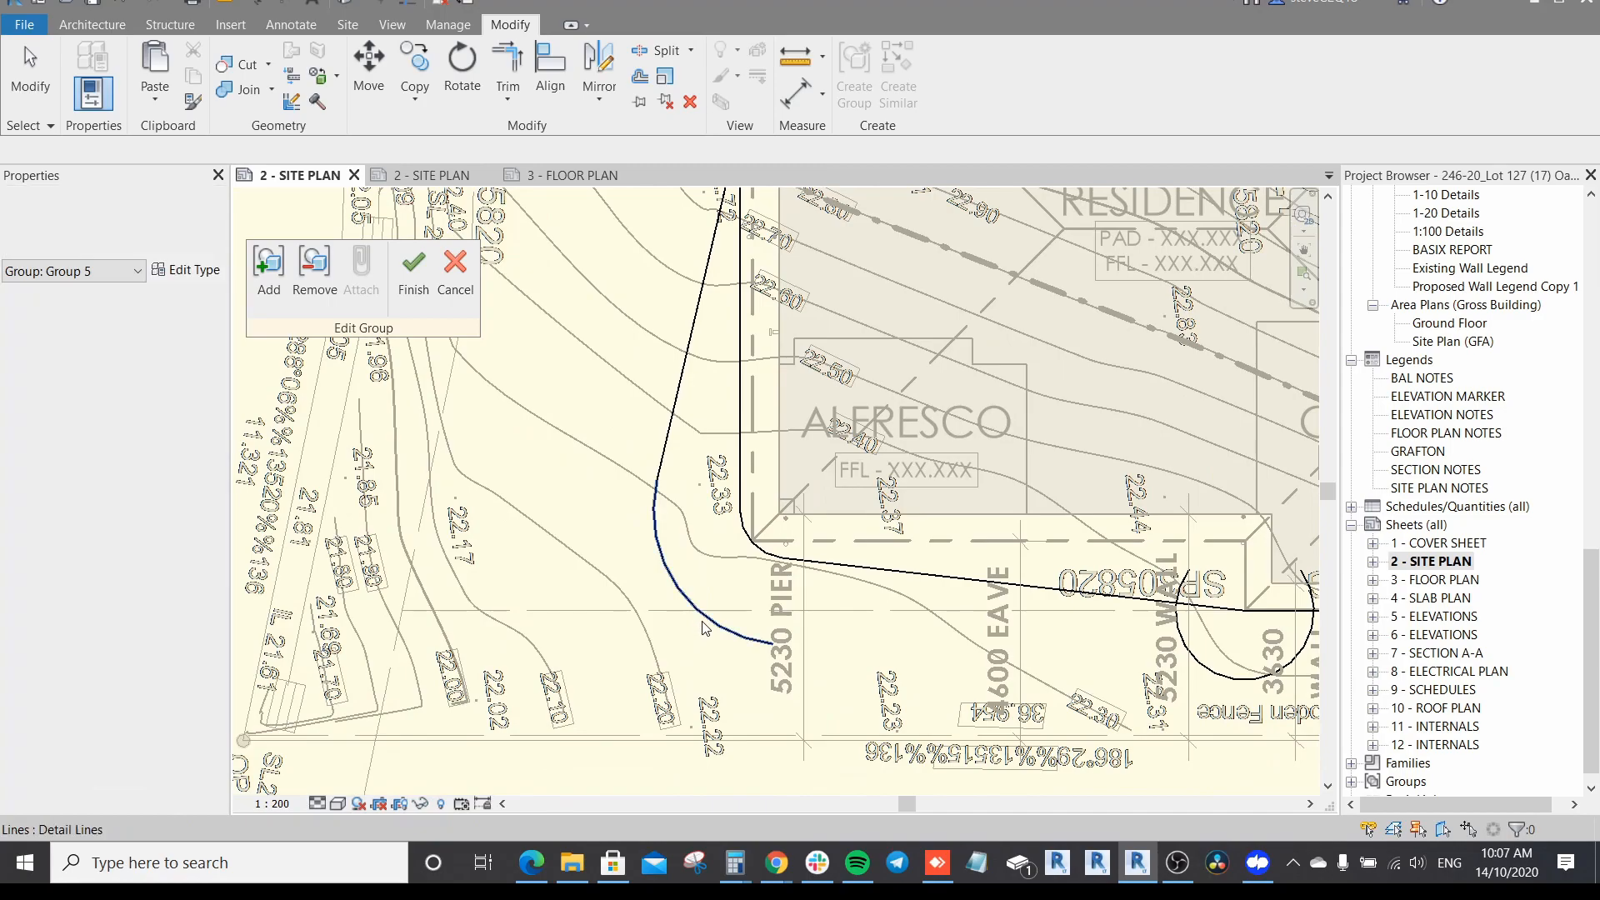
# Step: Extend the other end of the Alfresco corner arc along the fence side of the outline
pyautogui.click(775, 646)
pyautogui.moveTo(775, 643); pyautogui.dragTo(833, 646)
pyautogui.moveTo(833, 644); pyautogui.dragTo(704, 588, button='middle')
pyautogui.press('Escape')
# Step: Draw a detail line from the Alfresco corner arc to the base of the arc between Alfresco and garage, and trim the arc overhang
pyautogui.press('d')
pyautogui.press('l')
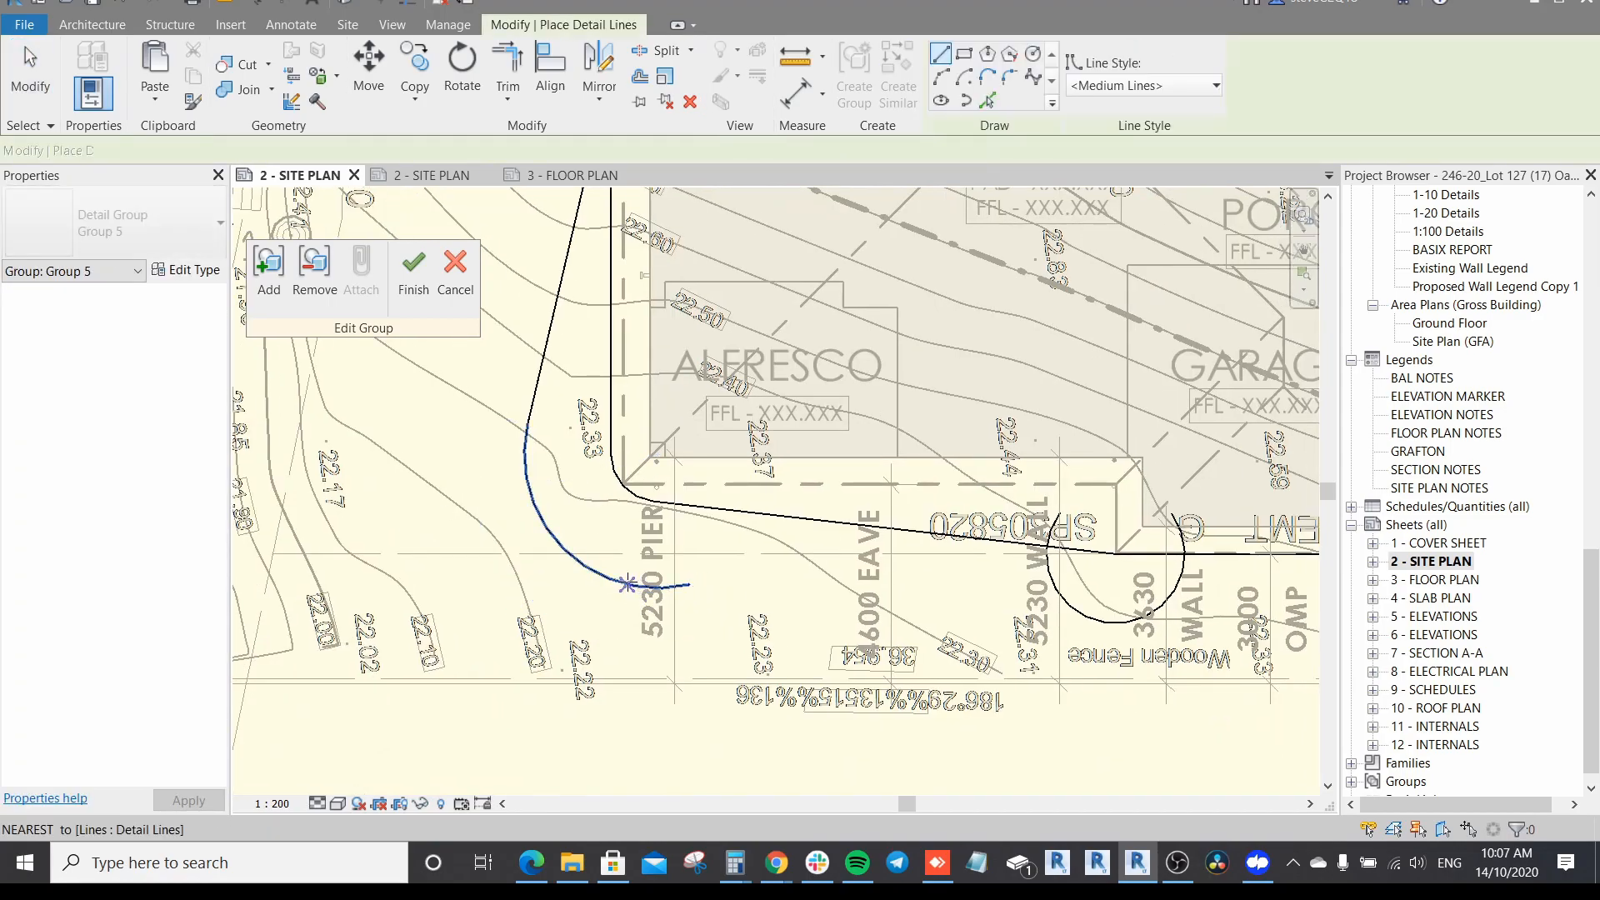
pyautogui.click(650, 589)
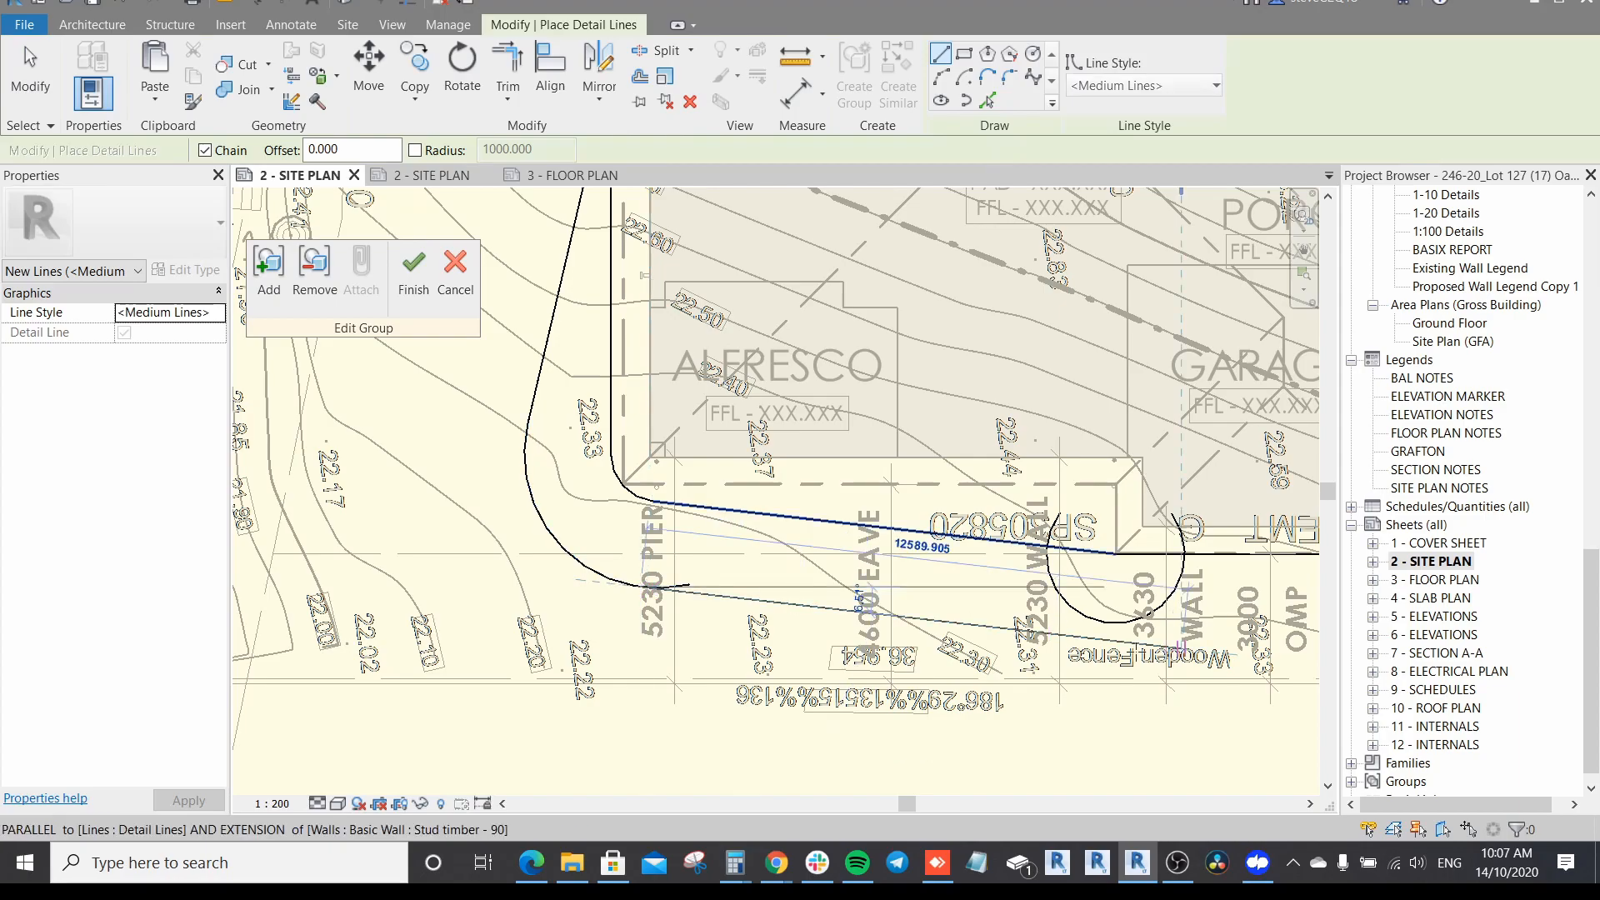
pyautogui.click(1112, 623)
pyautogui.press('Escape')
pyautogui.press('Escape')
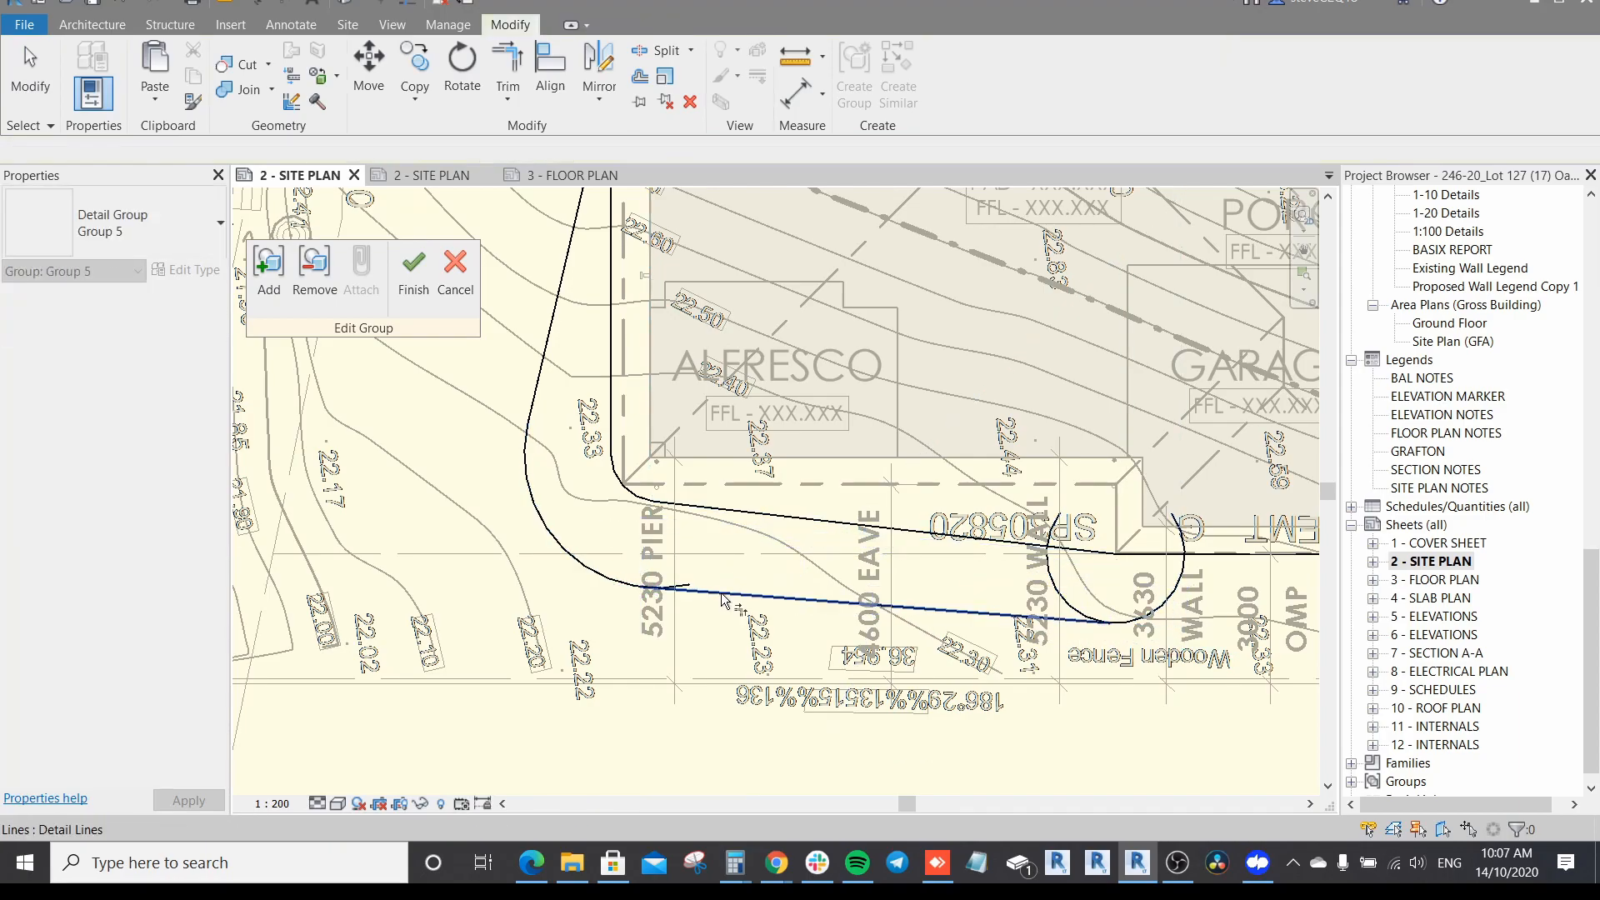
pyautogui.moveTo(817, 606); pyautogui.dragTo(675, 591, button='middle')
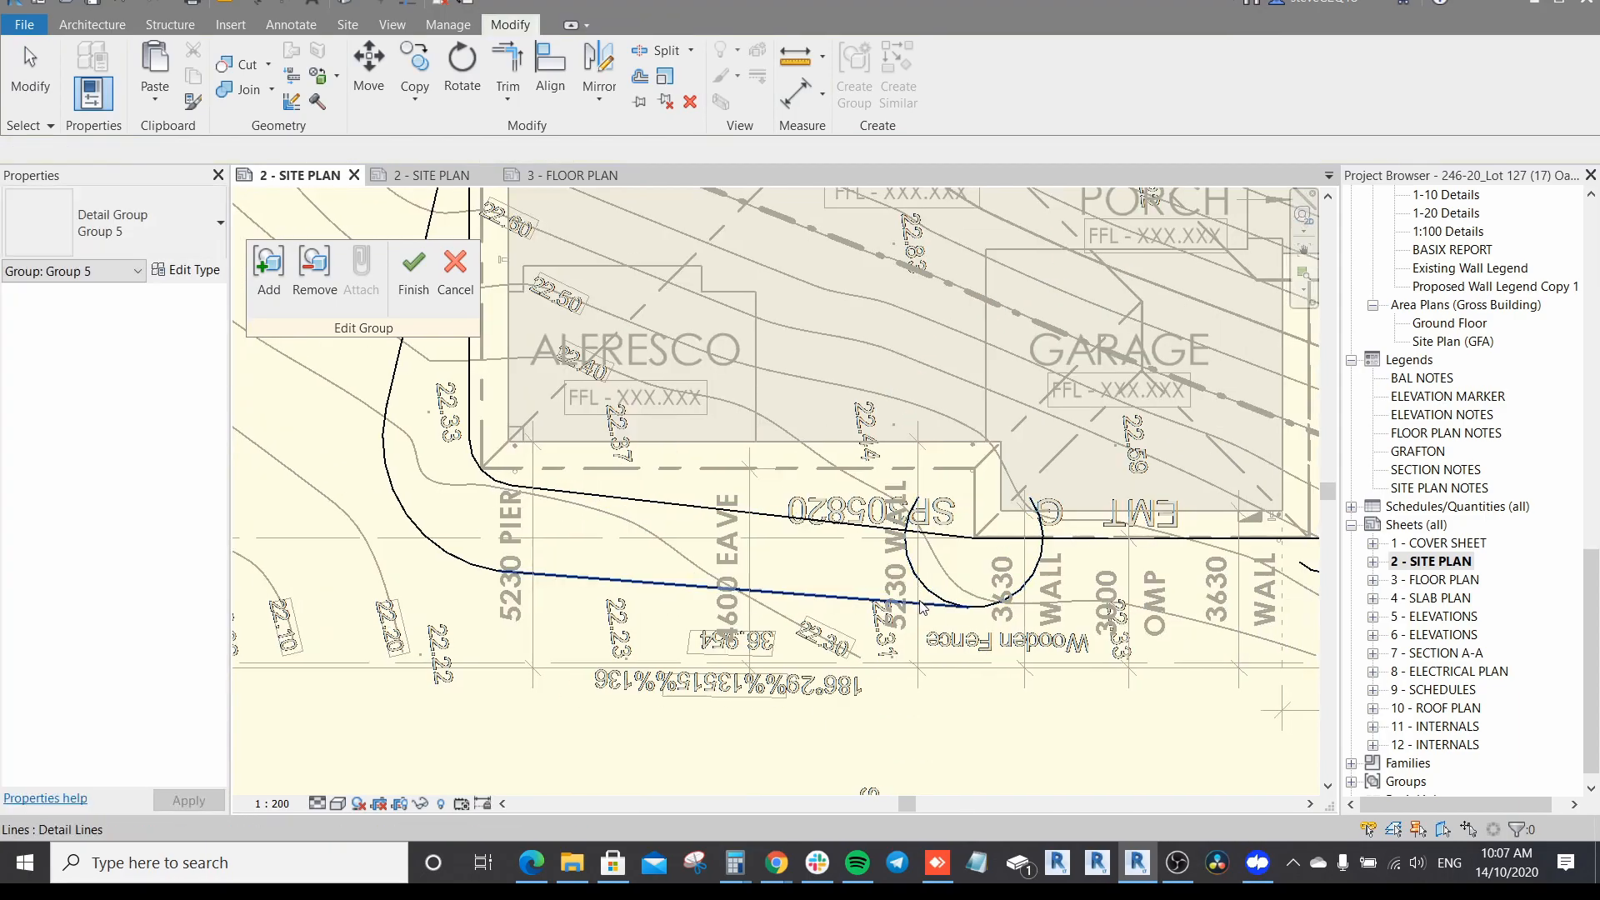
# Step: Continue along the fence side with a detail line about 7938 mm long, ending tangent to the arc at the garage's outer corner
pyautogui.moveTo(981, 612); pyautogui.dragTo(770, 601, button='middle')
pyautogui.click(708, 604)
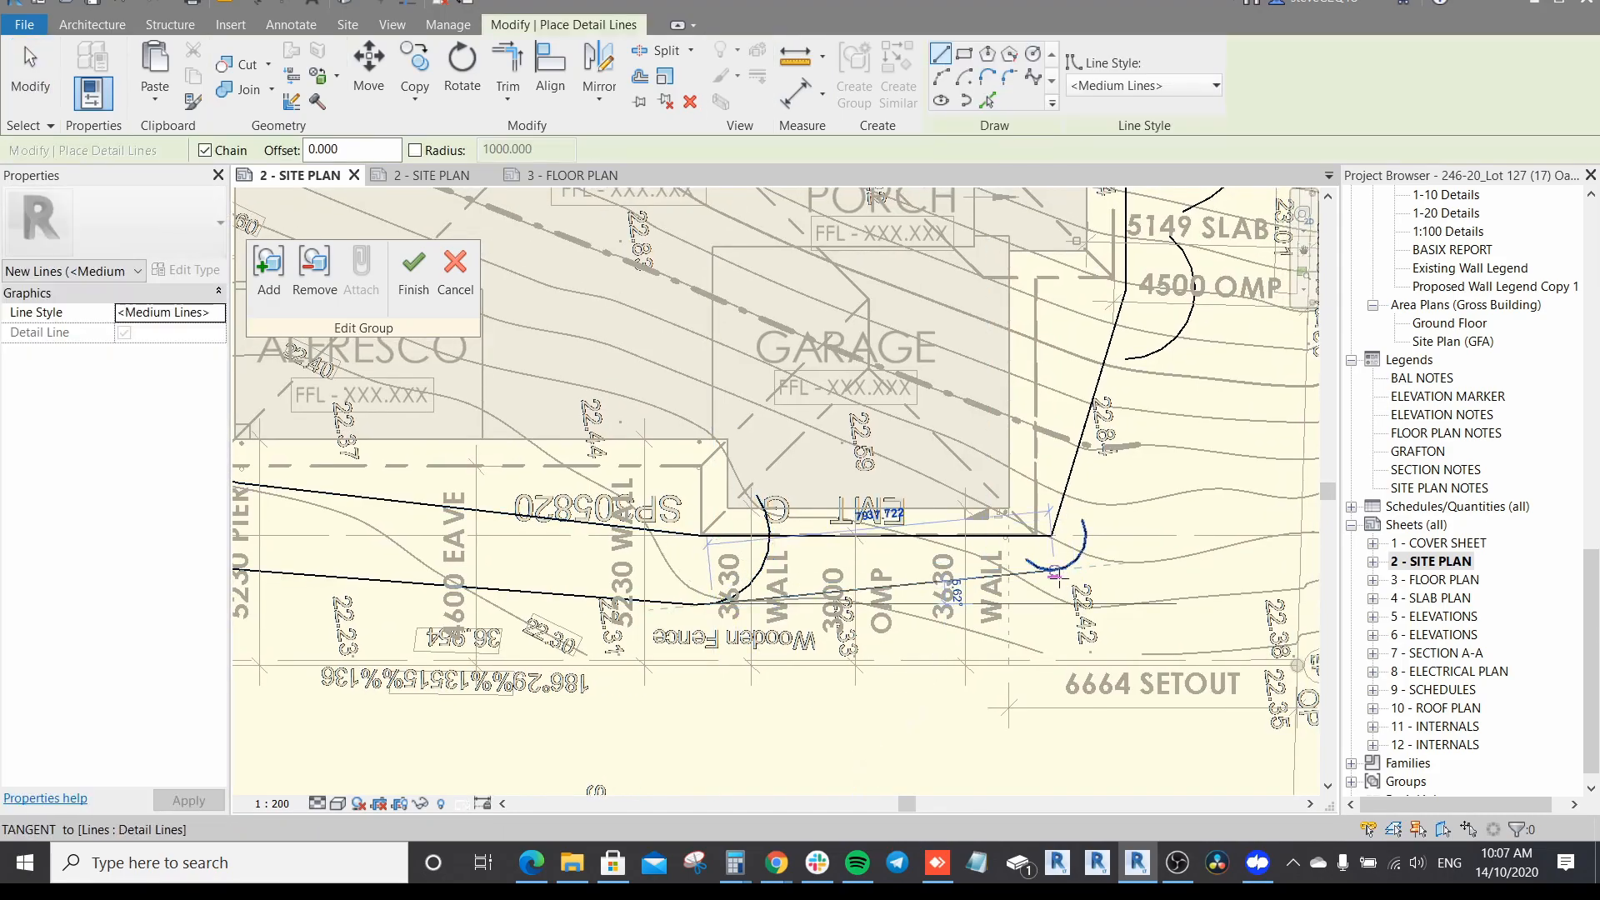
pyautogui.click(1057, 570)
pyautogui.press('Escape')
pyautogui.press('Escape')
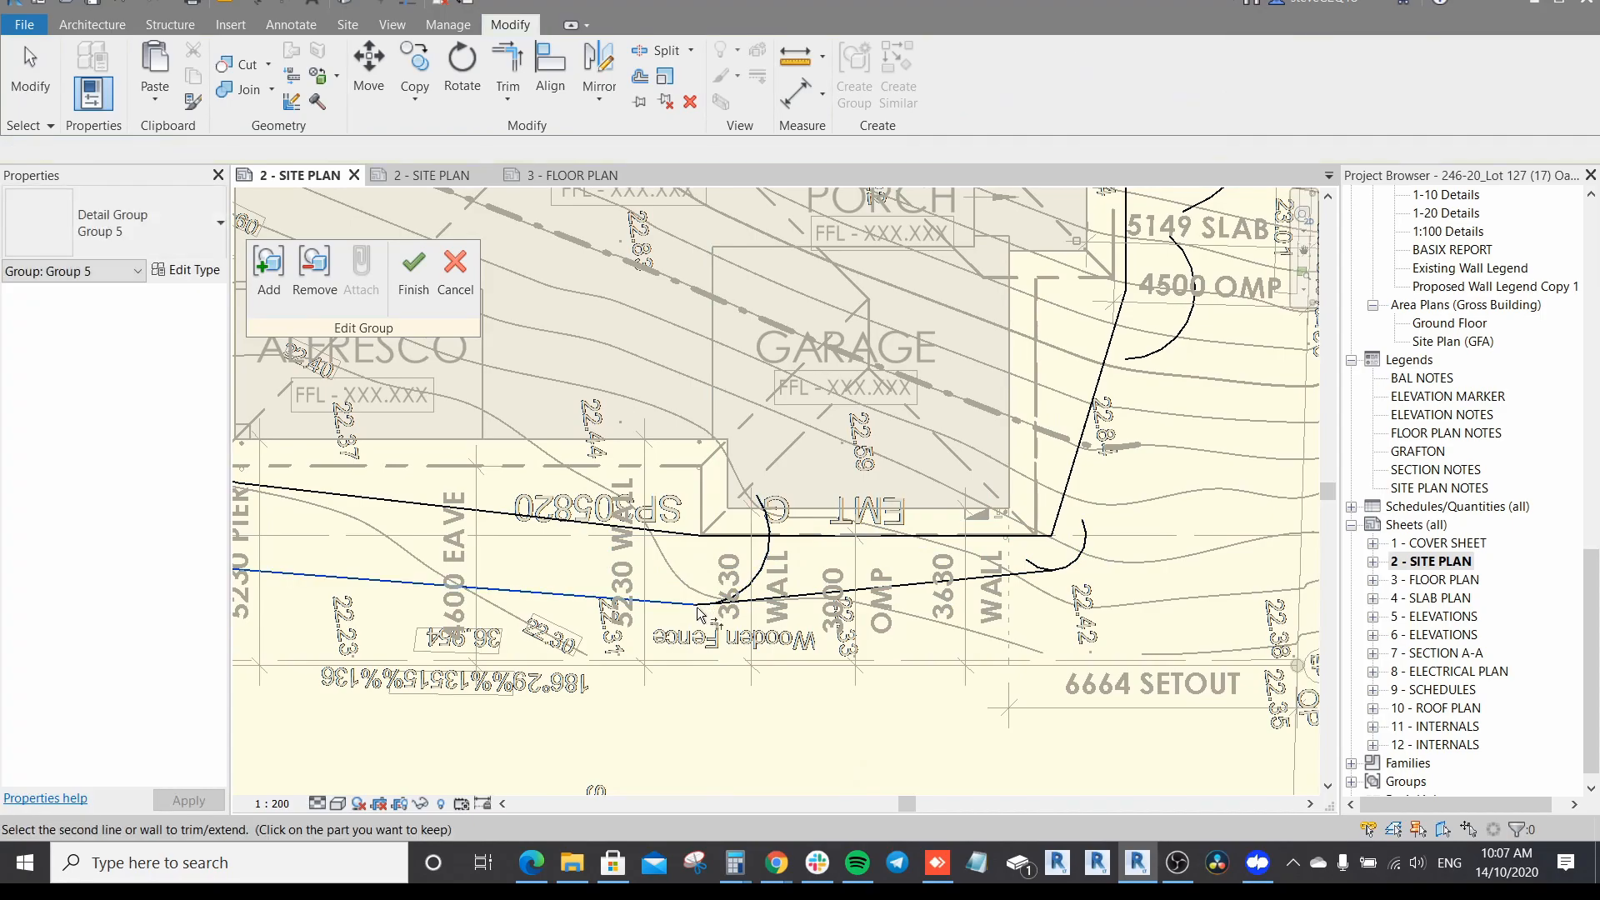
# Step: Trim the two fence-side batter lines into a direct corner without the arc between them, and trim the garage corner arc's overhang
pyautogui.scroll(2, 704, 600)
pyautogui.click(700, 608)
pyautogui.click(800, 593)
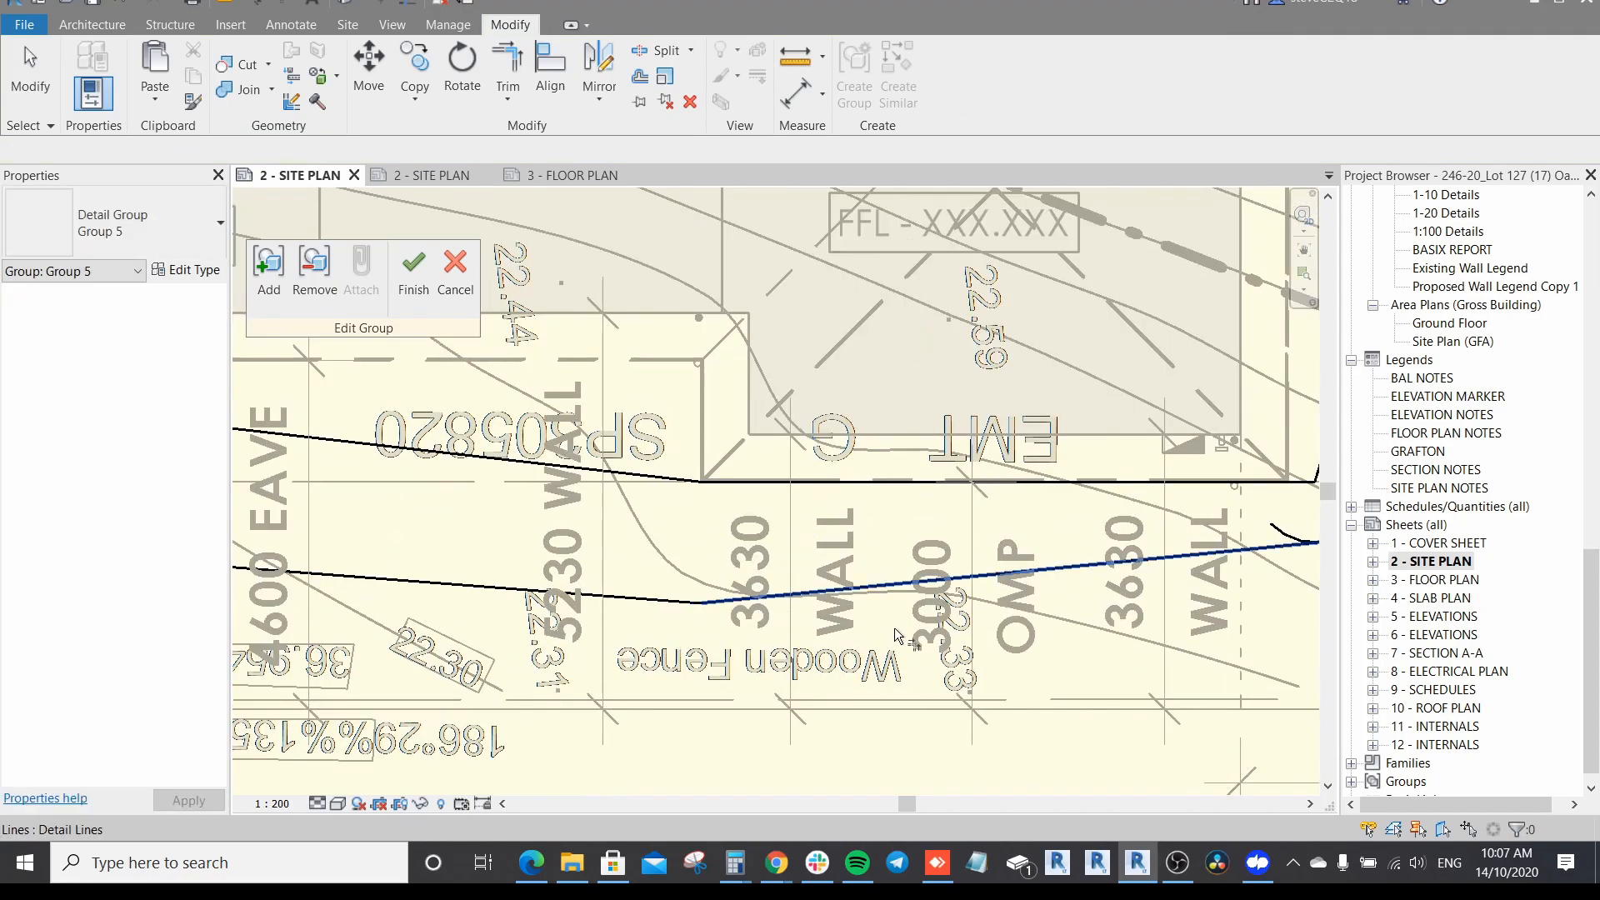
pyautogui.scroll(-1, 808, 590)
pyautogui.moveTo(1301, 591); pyautogui.dragTo(903, 562, button='middle')
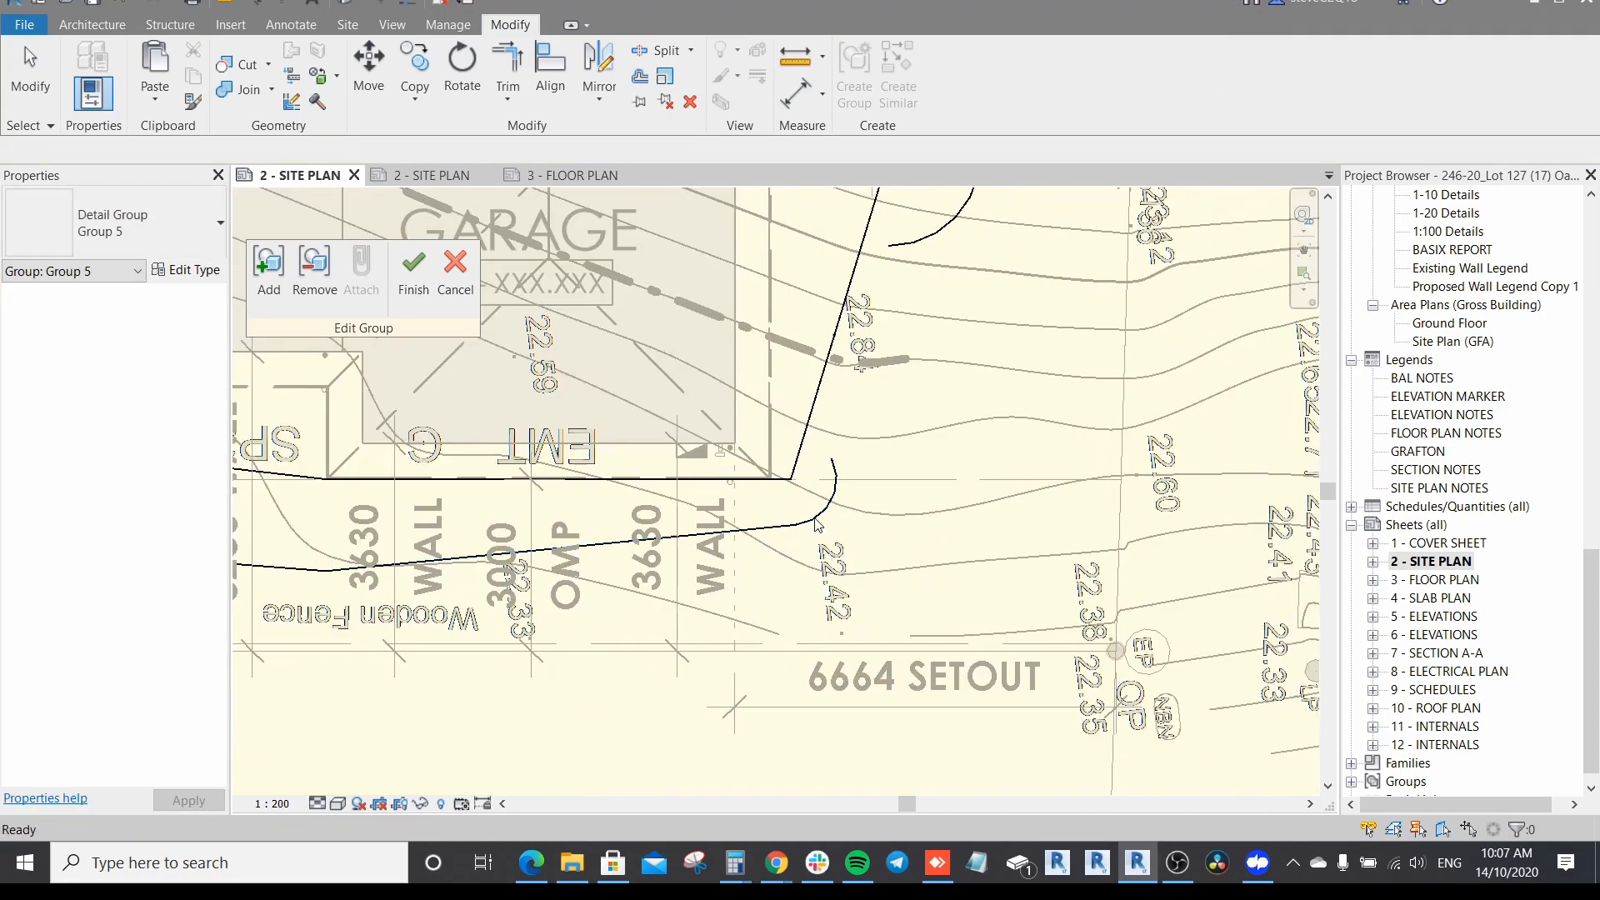
# Step: Draw a detail line from the thick dashed contour's crossing beside the garage to the garage corner arc, and trim the arc's excess
pyautogui.press('d')
pyautogui.press('l')
pyautogui.moveTo(845, 411); pyautogui.dragTo(842, 443, button='middle')
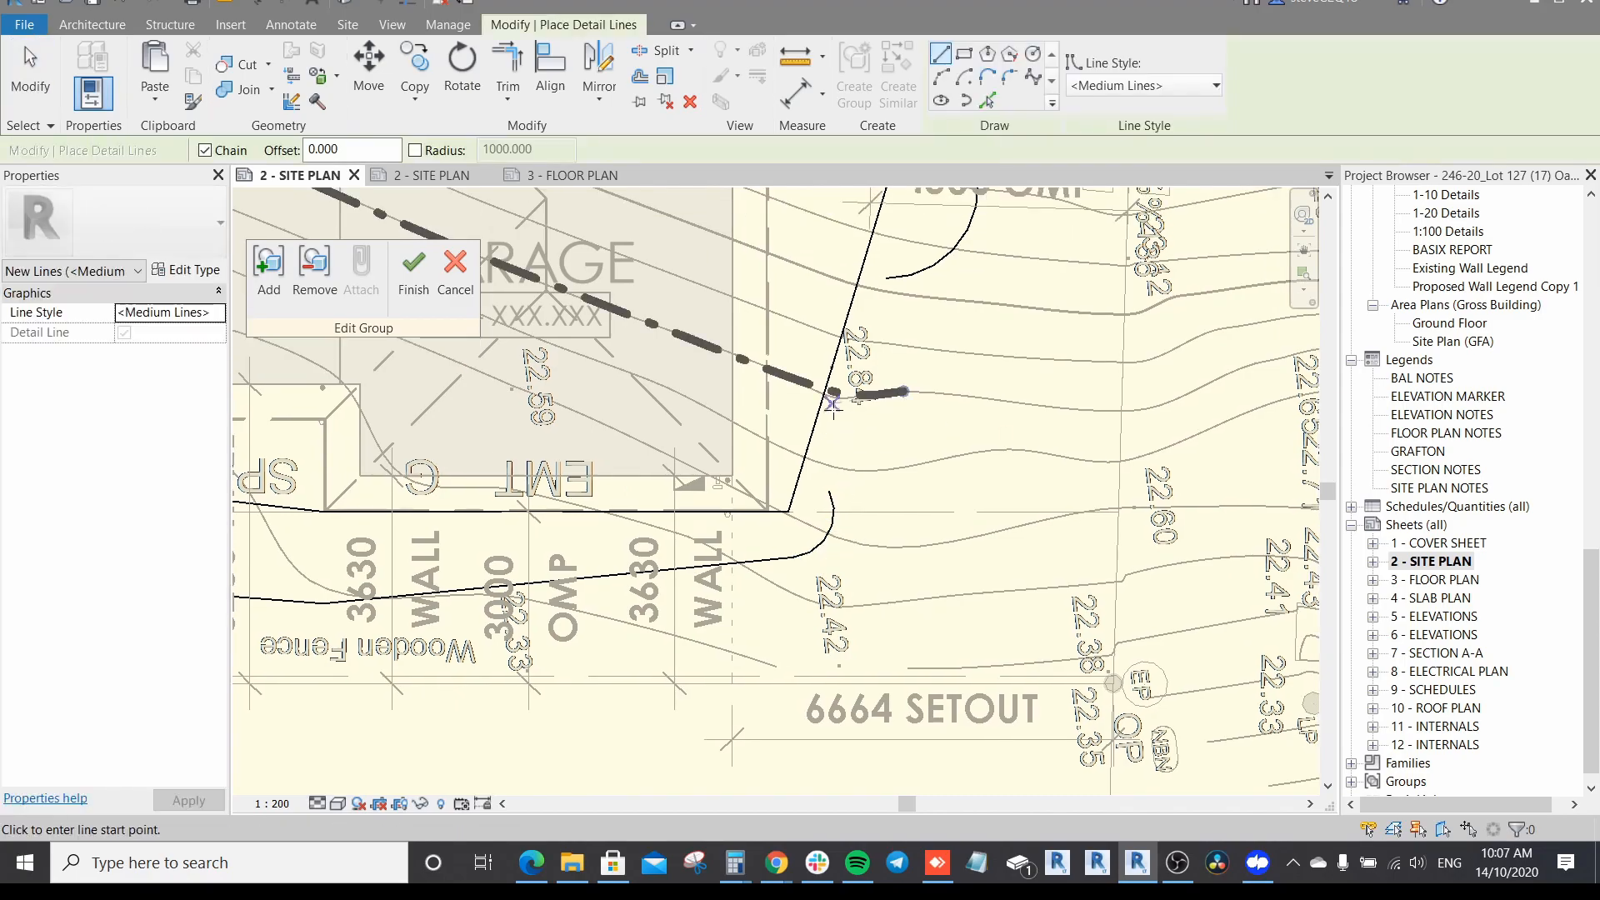
pyautogui.scroll(1, 831, 394)
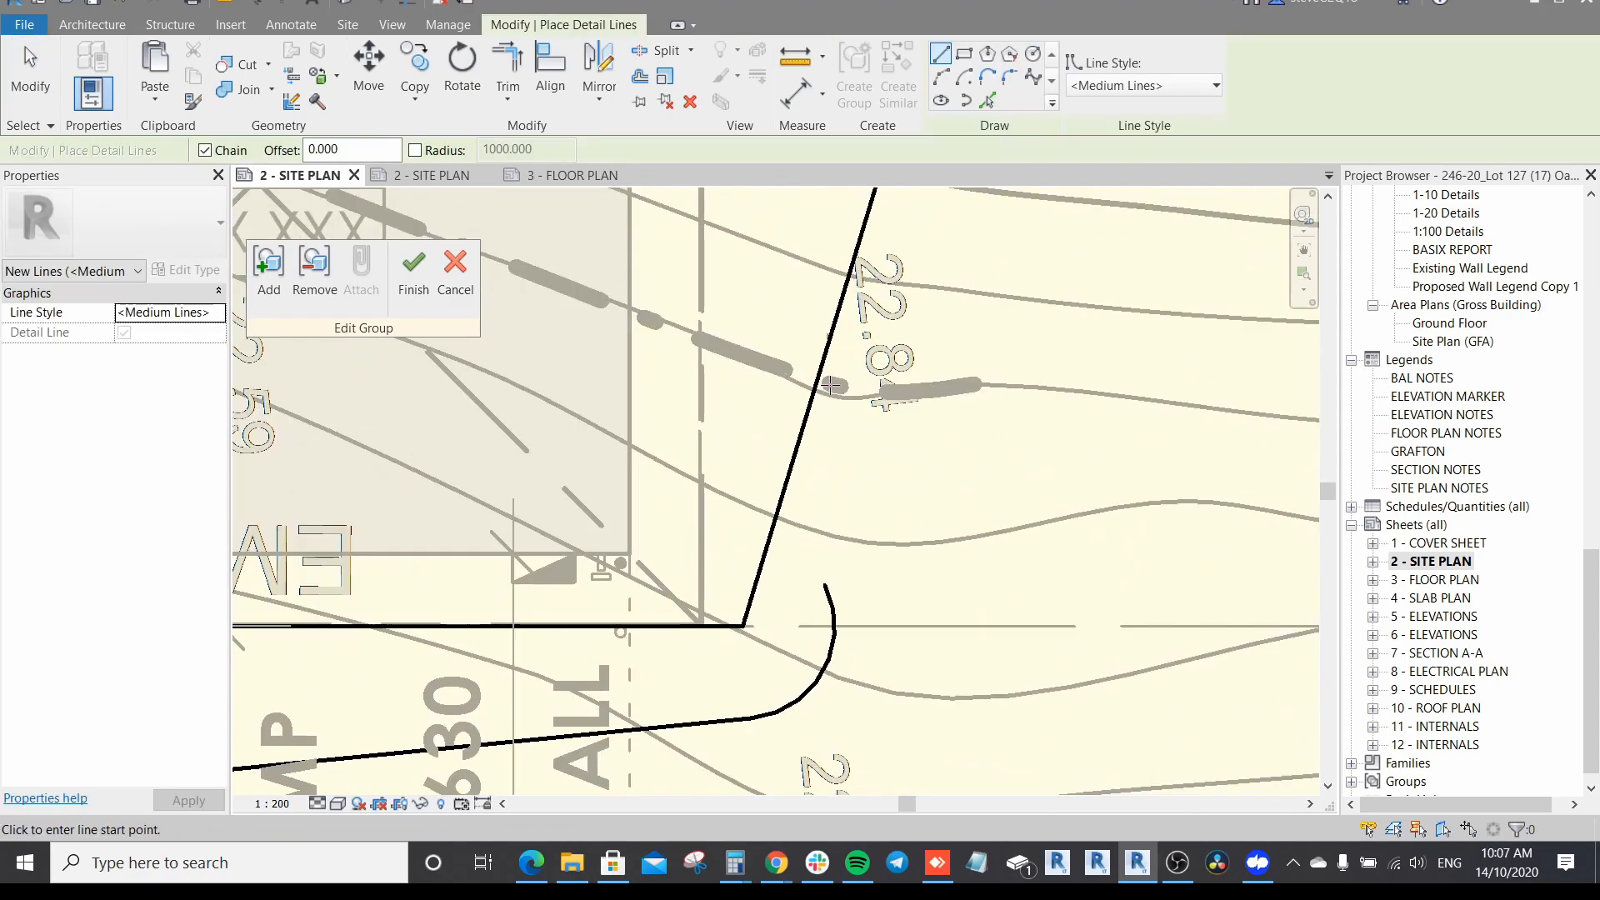
pyautogui.scroll(1, 831, 385)
pyautogui.scroll(1, 822, 393)
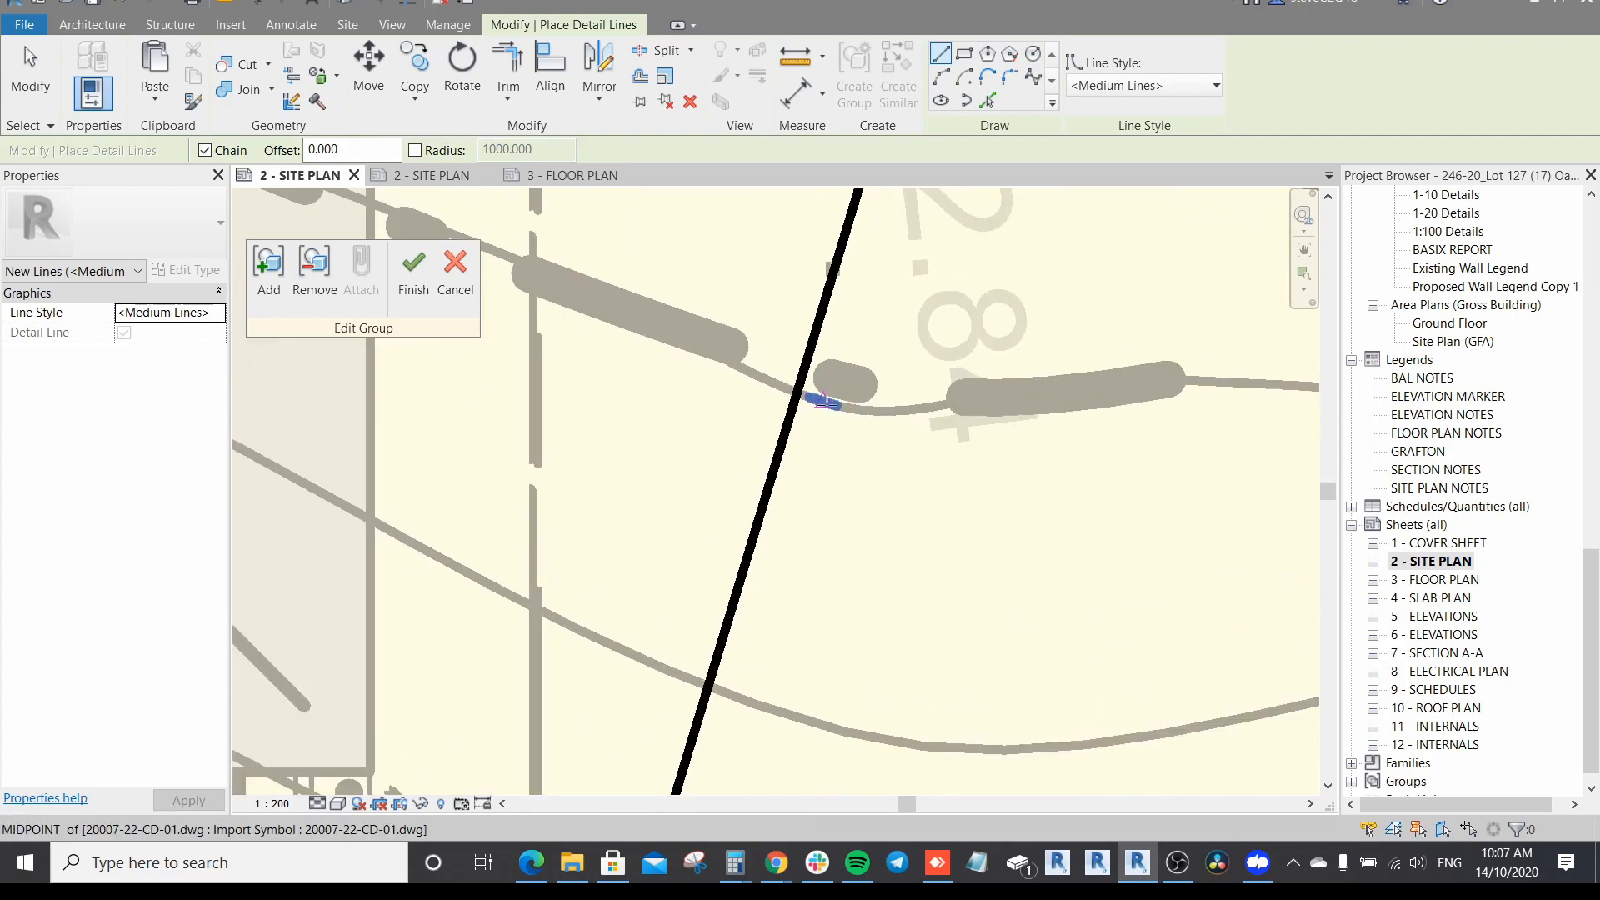
pyautogui.click(835, 402)
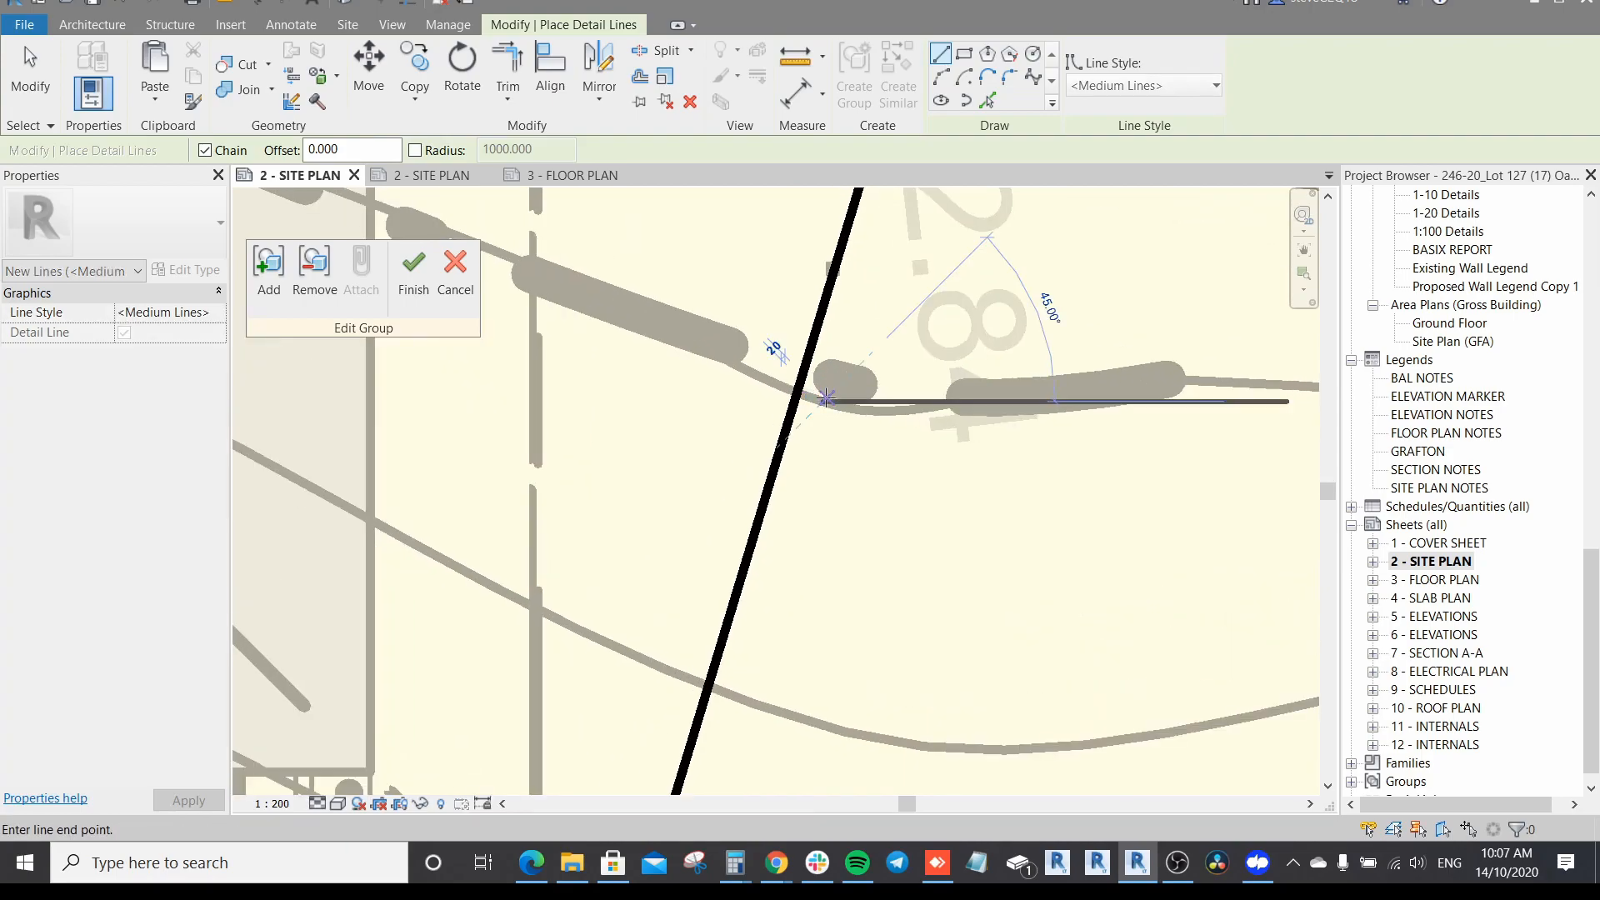
pyautogui.scroll(-2, 834, 392)
pyautogui.click(835, 627)
pyautogui.press('Escape')
pyautogui.press('Escape')
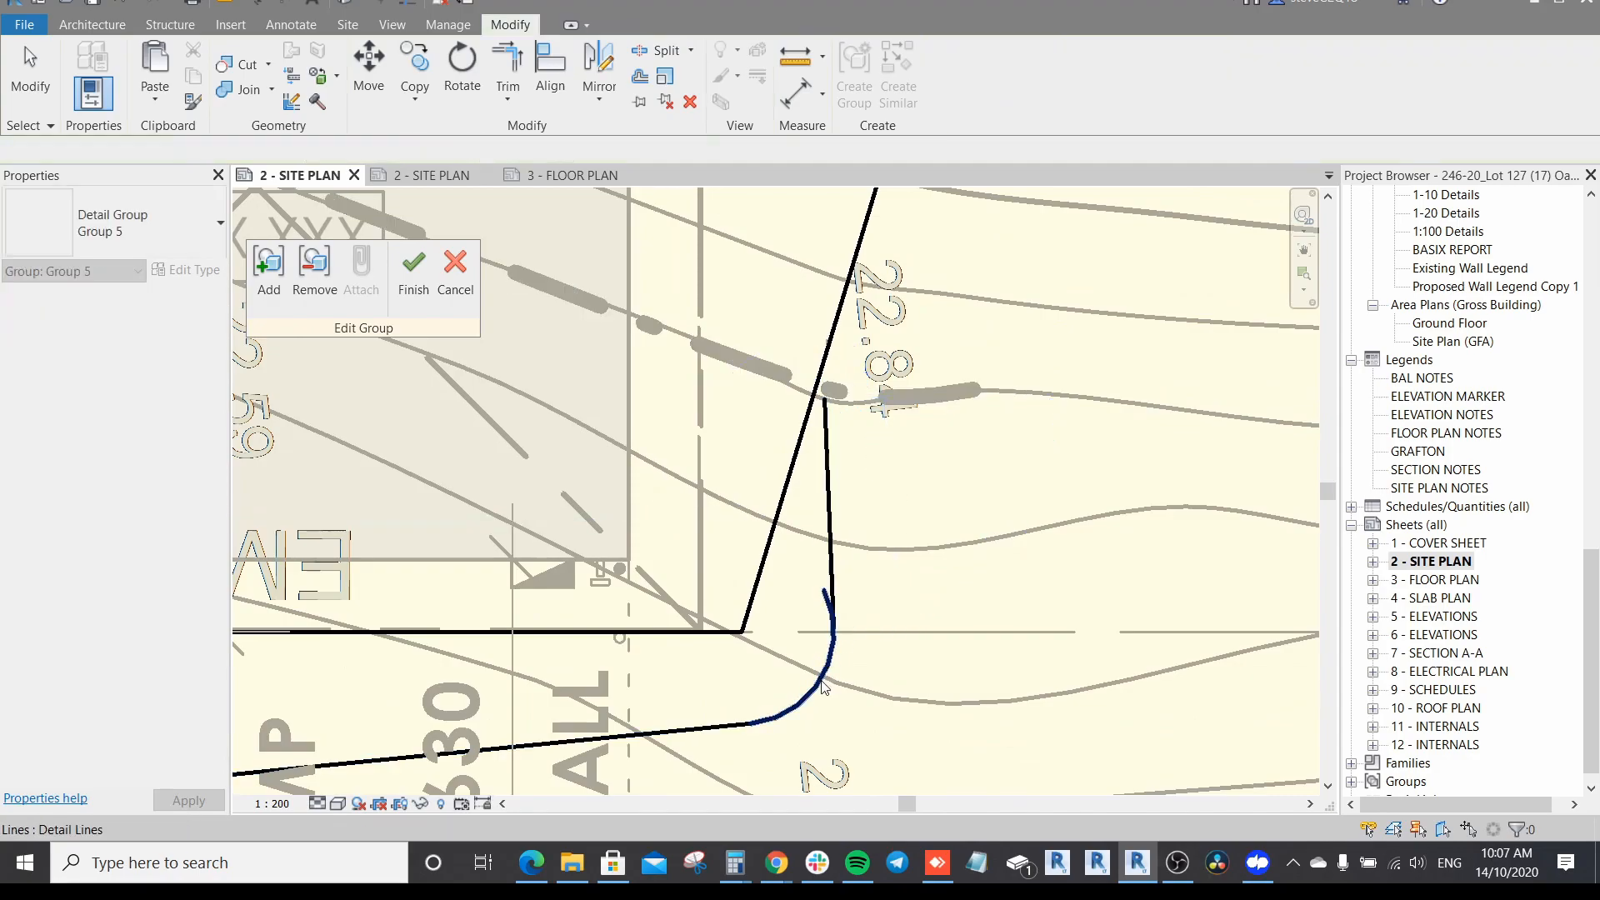
# Step: Draw a detail line from the same contour crossing to the arc beside the 4500 OMP label, and trim the arc to it
pyautogui.press('d')
pyautogui.press('l')
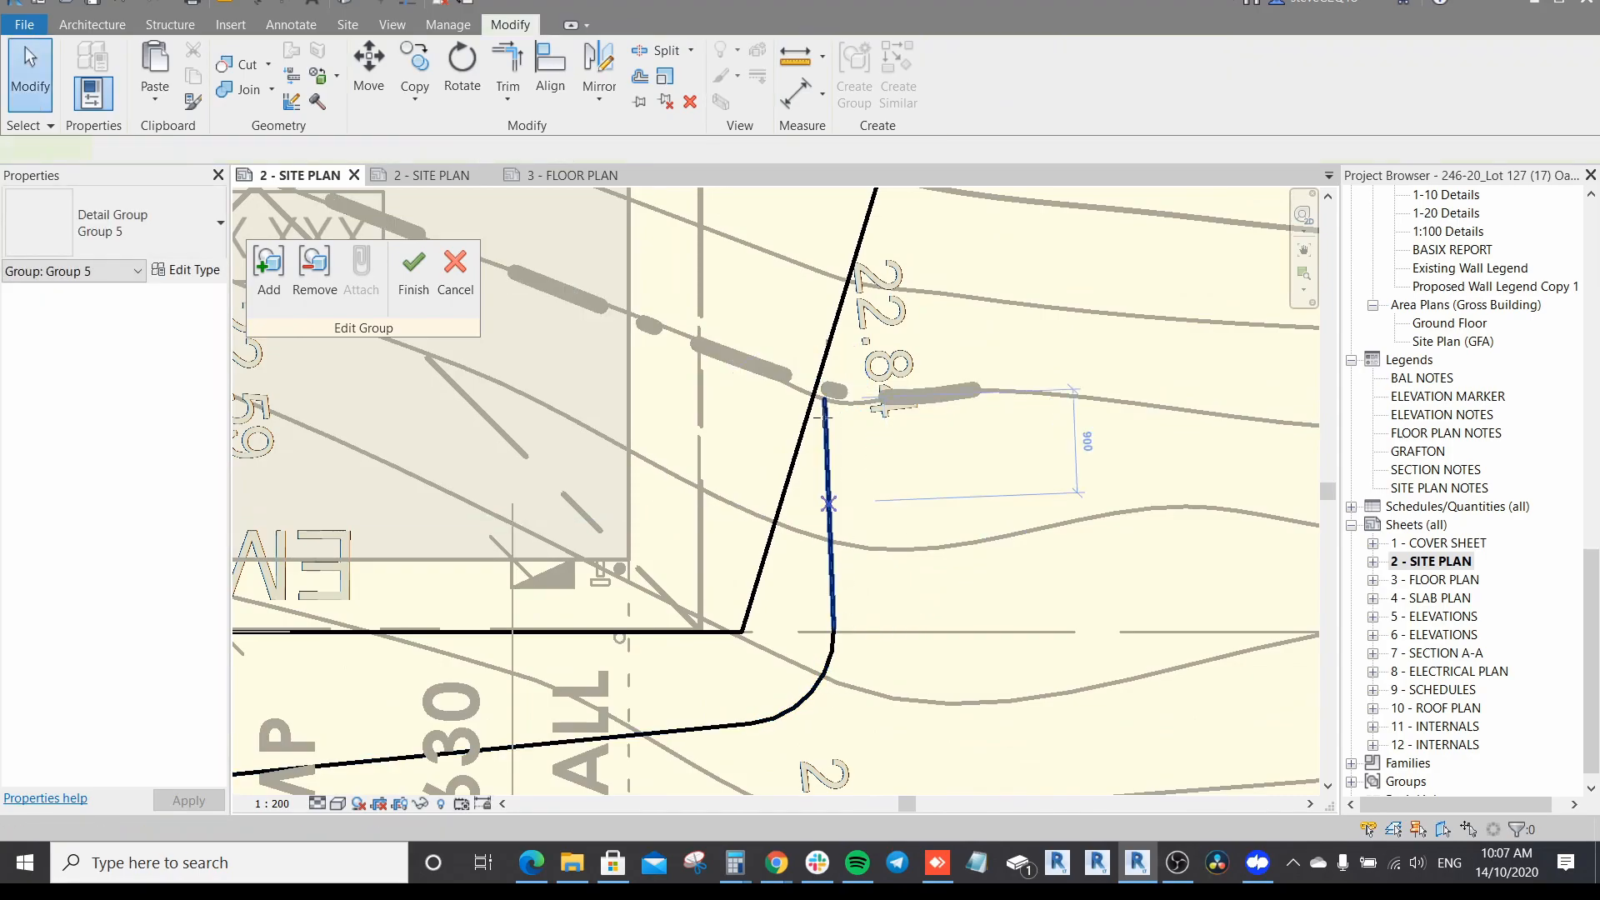
pyautogui.click(825, 398)
pyautogui.scroll(-2, 859, 288)
pyautogui.moveTo(858, 288); pyautogui.dragTo(779, 598, button='middle')
pyautogui.scroll(-2, 781, 600)
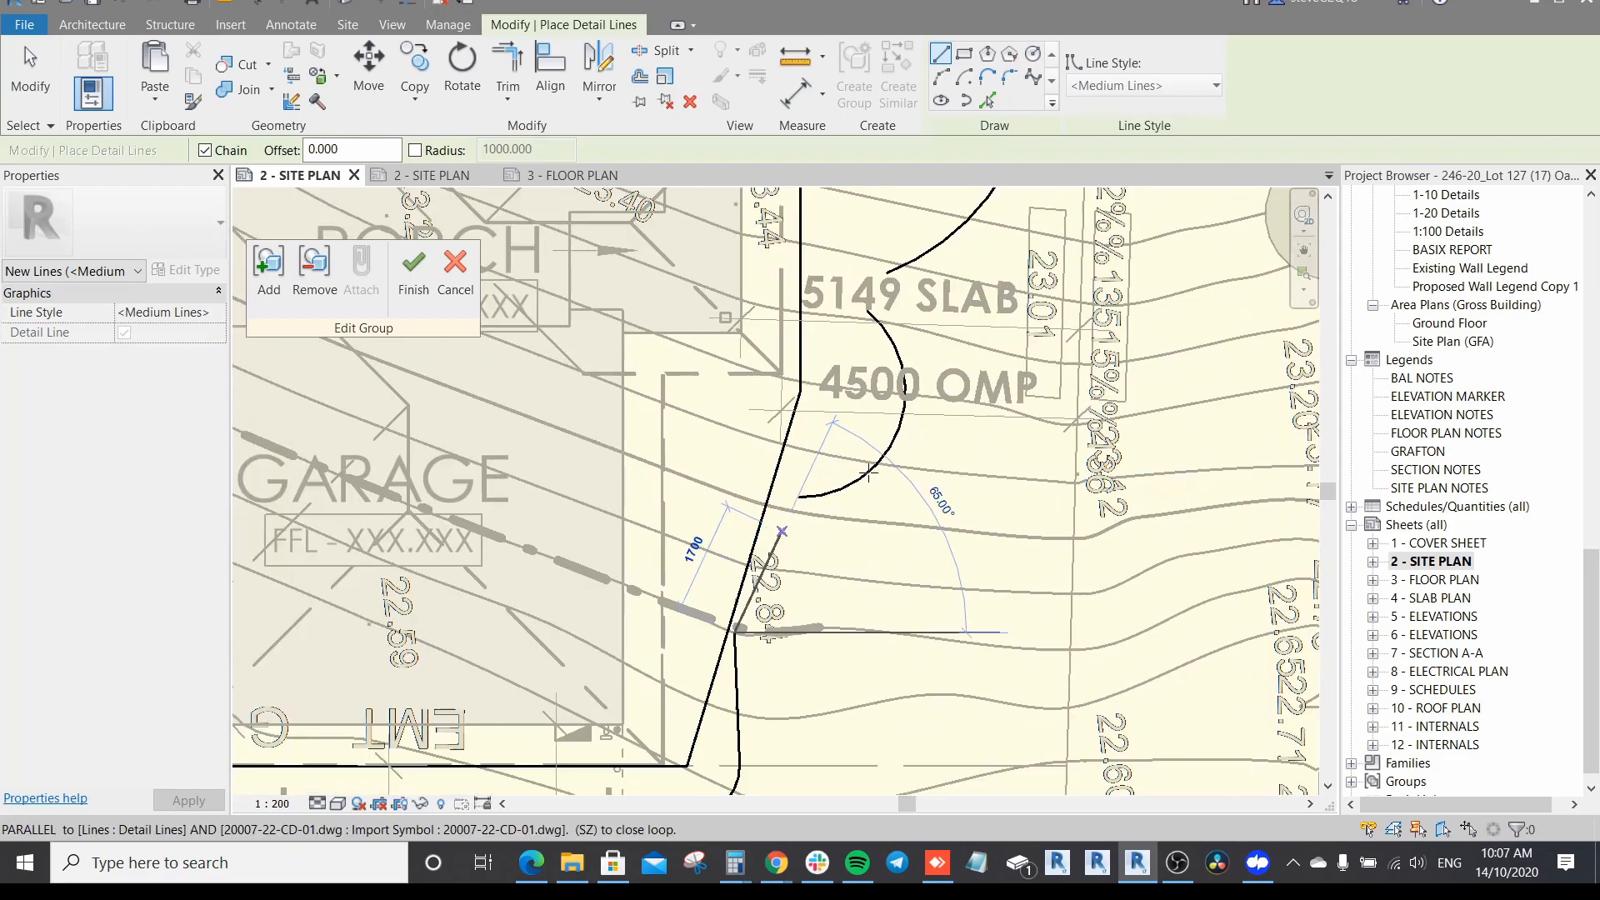
pyautogui.click(880, 463)
pyautogui.press('Escape')
pyautogui.press('Escape')
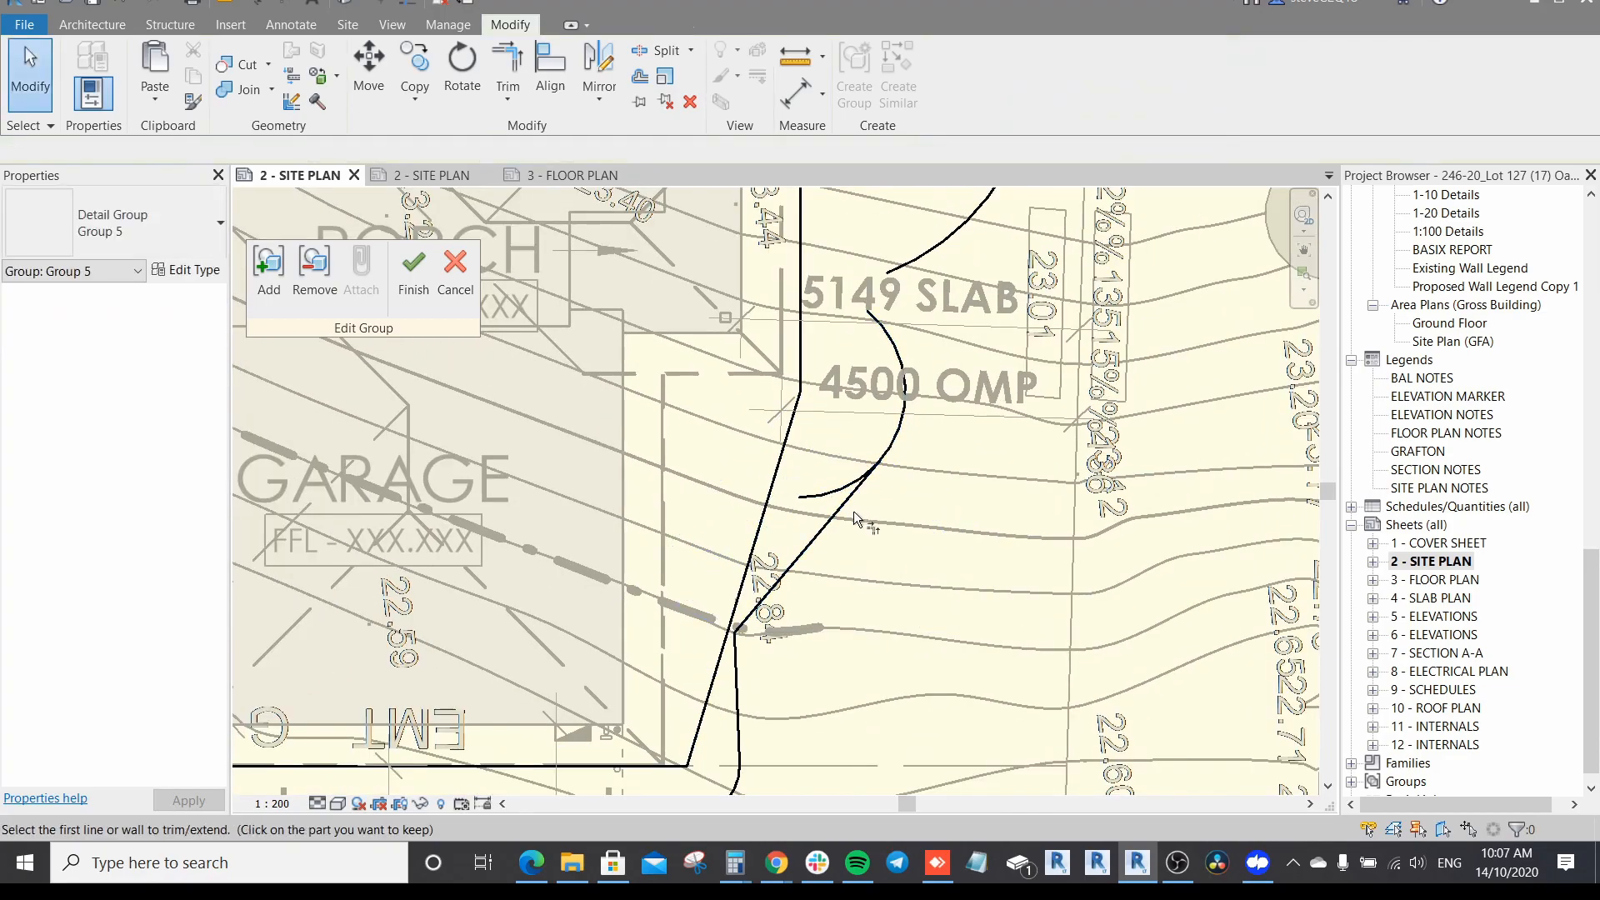
pyautogui.moveTo(909, 422); pyautogui.dragTo(901, 452, button='middle')
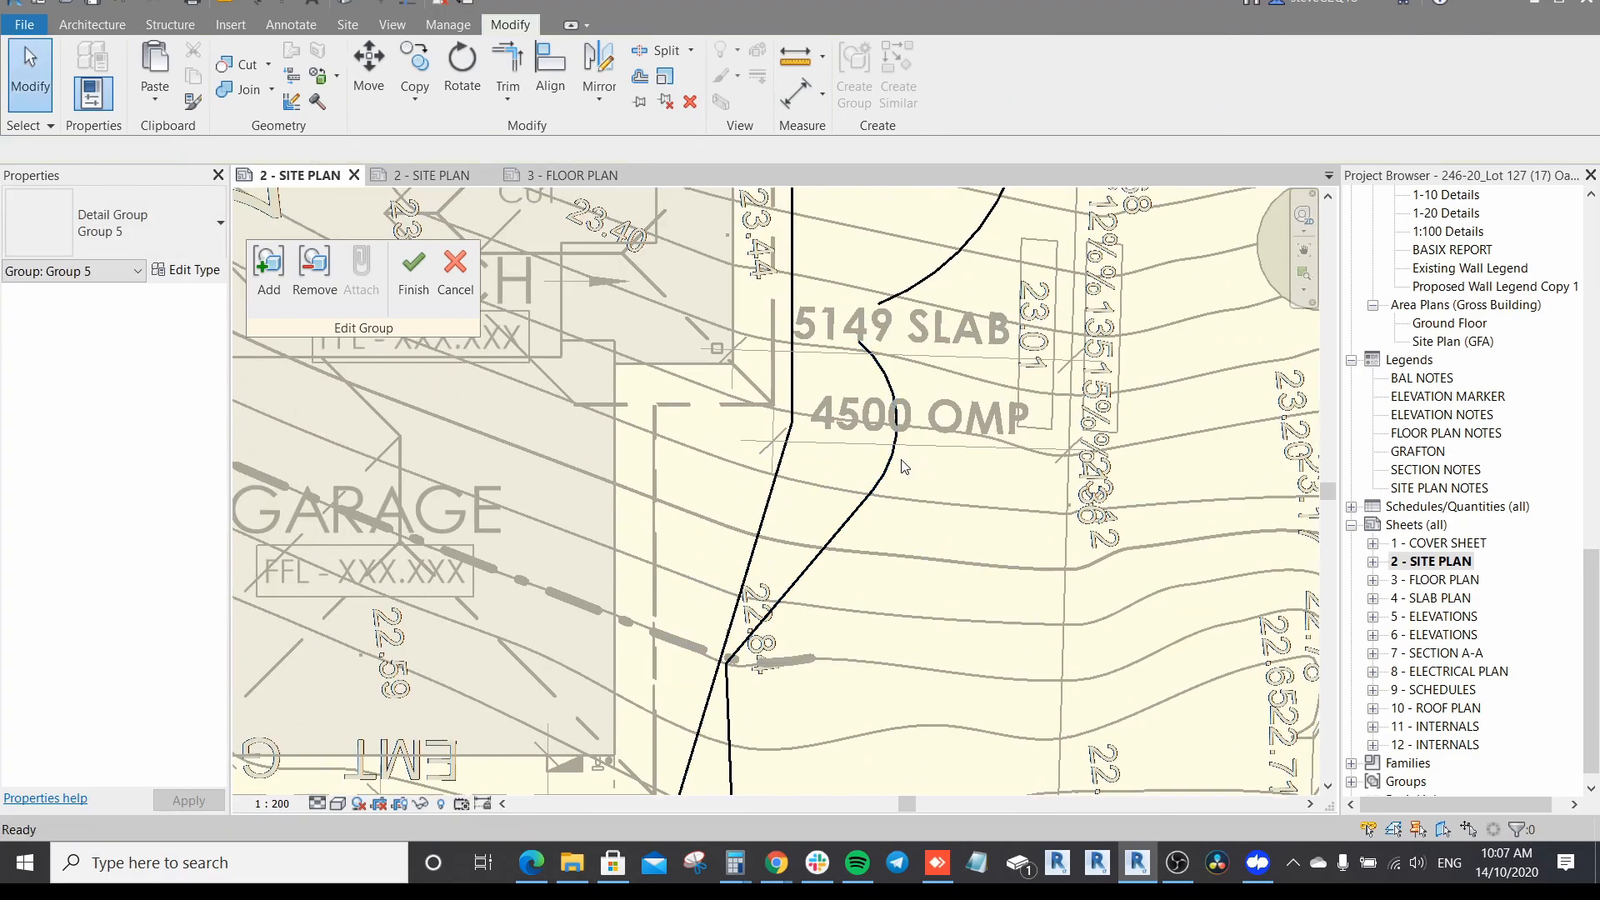
# Step: Draw a detail line about 5039 mm long from the 4500 OMP arc, tangent to the larger arc opposite the porch
pyautogui.press('d')
pyautogui.press('l')
pyautogui.click(887, 468)
pyautogui.moveTo(970, 280); pyautogui.dragTo(931, 368, button='middle')
pyautogui.moveTo(980, 253); pyautogui.dragTo(957, 319, button='middle')
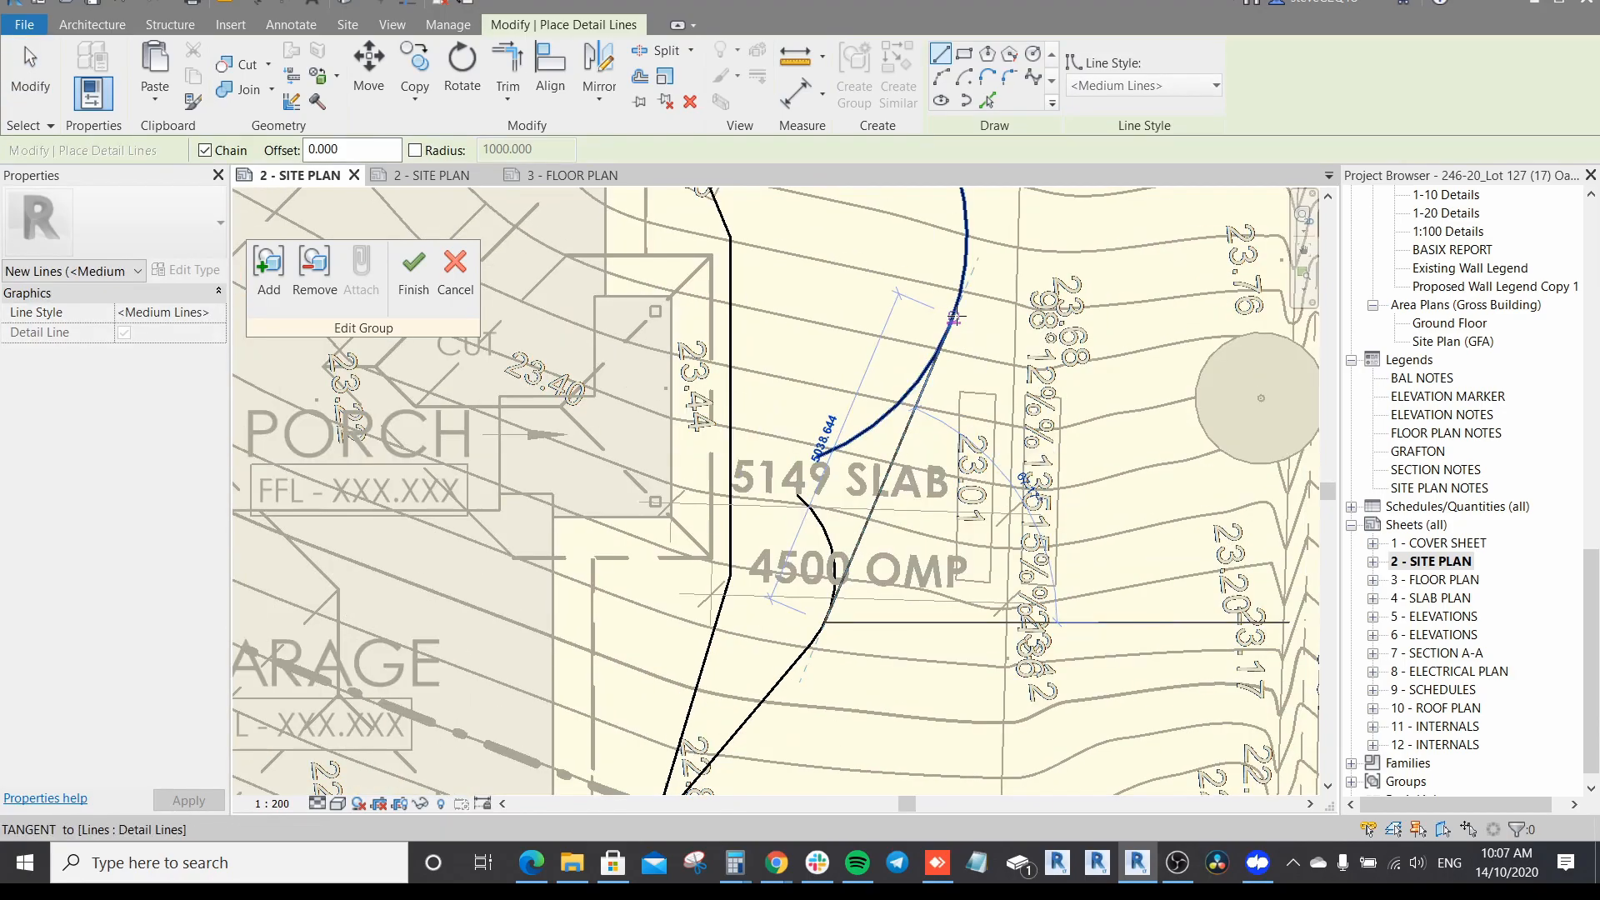
pyautogui.click(955, 318)
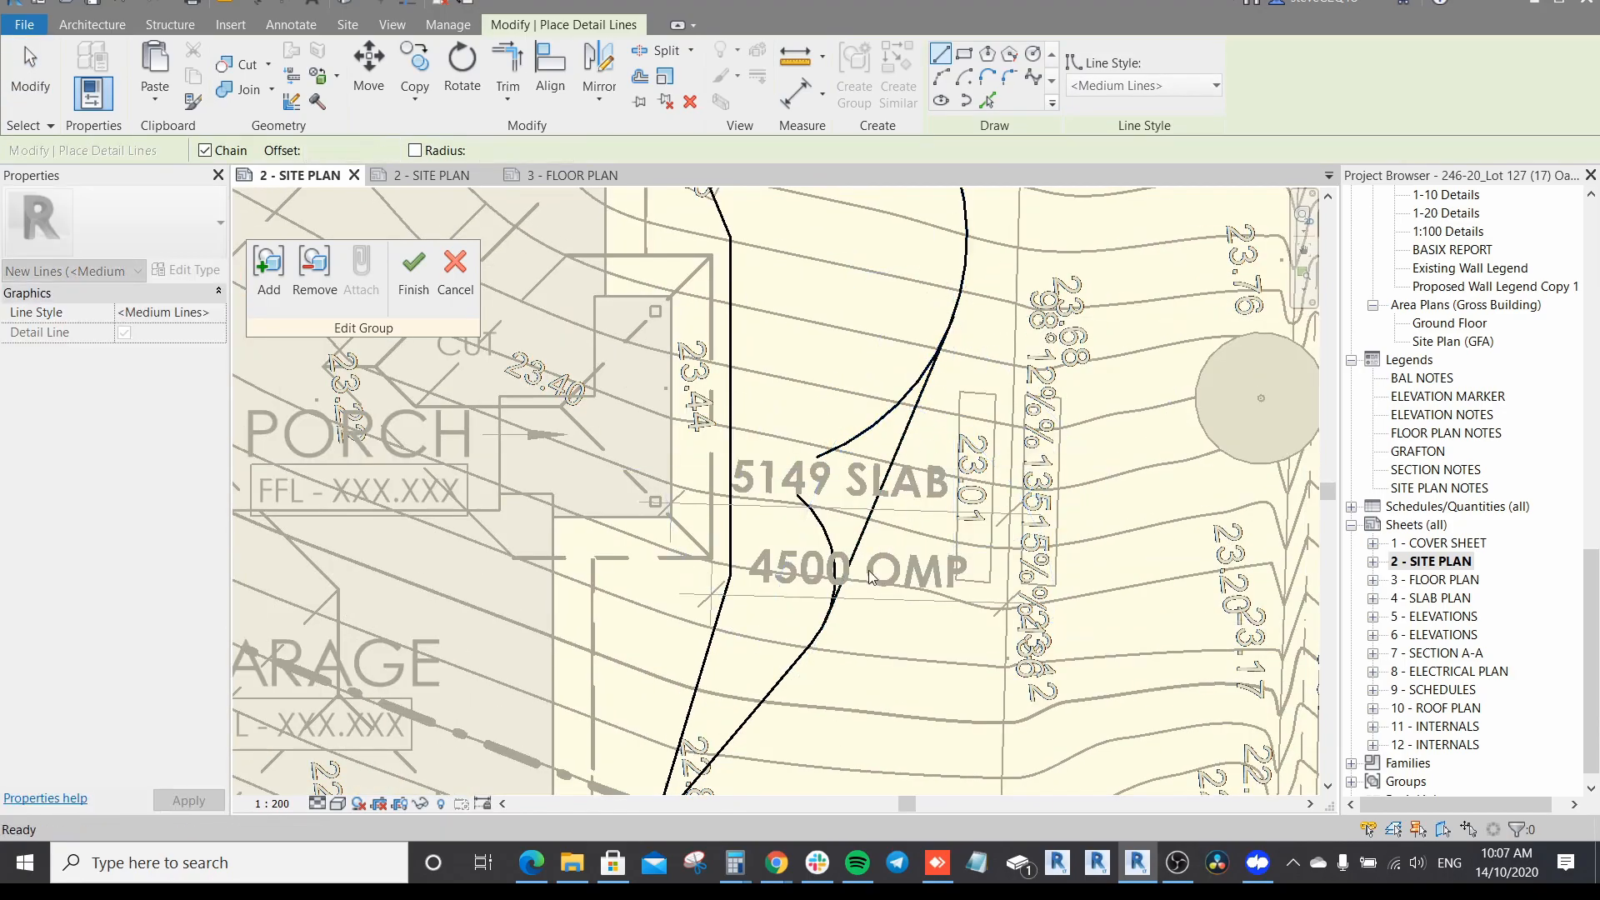
pyautogui.press('Escape')
pyautogui.press('Escape')
# Step: Trim the tangent line and the larger arc opposite the porch to meet cleanly
pyautogui.click(907, 427)
pyautogui.click(964, 282)
pyautogui.moveTo(995, 327); pyautogui.dragTo(1095, 675, button='middle')
pyautogui.scroll(-1, 1005, 376)
pyautogui.press('Escape')
pyautogui.press('Escape')
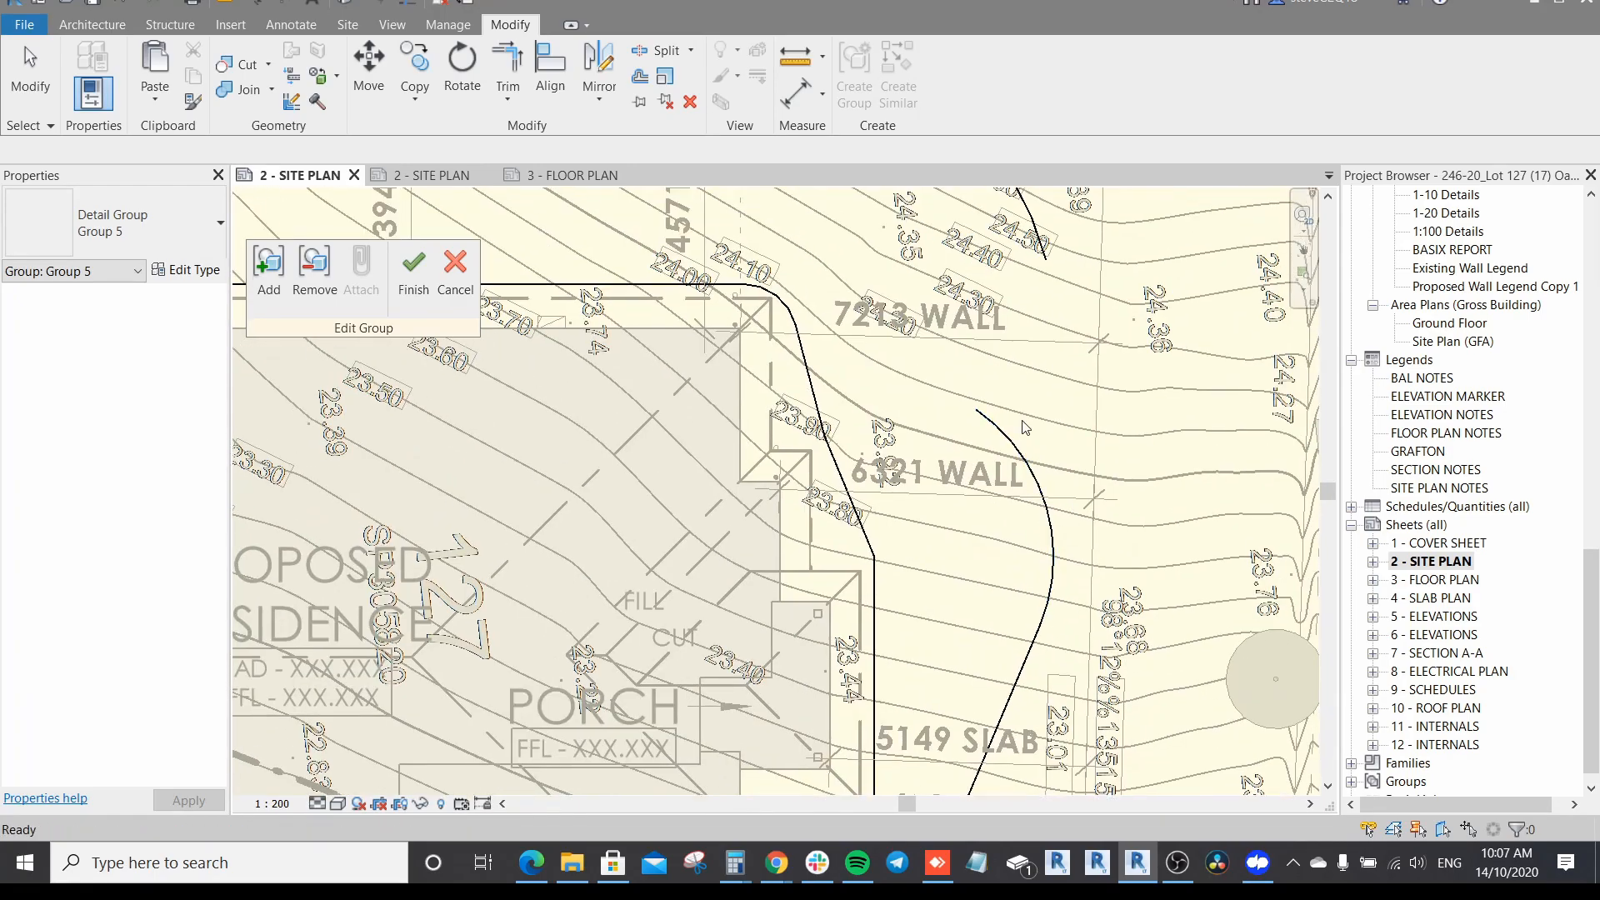
# Step: Extend the lower end of the 6300 mm radius arc down past the 7213 WALL label
pyautogui.scroll(-1, 1024, 427)
pyautogui.moveTo(1037, 296); pyautogui.dragTo(1042, 302)
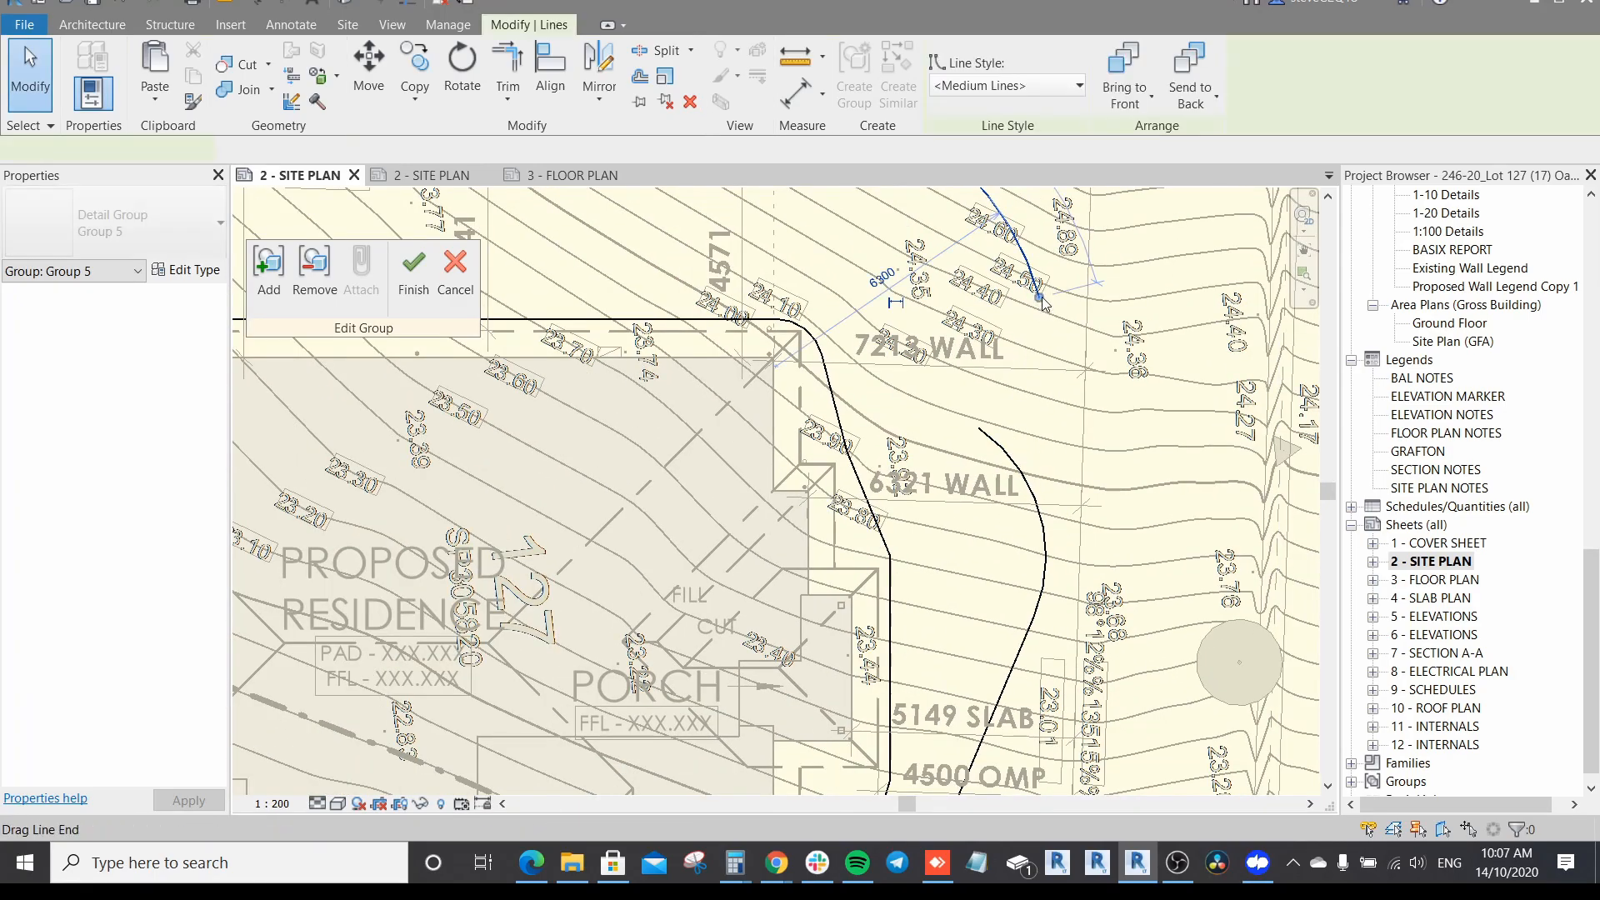
pyautogui.moveTo(1041, 414); pyautogui.dragTo(1037, 442)
pyautogui.press('Escape')
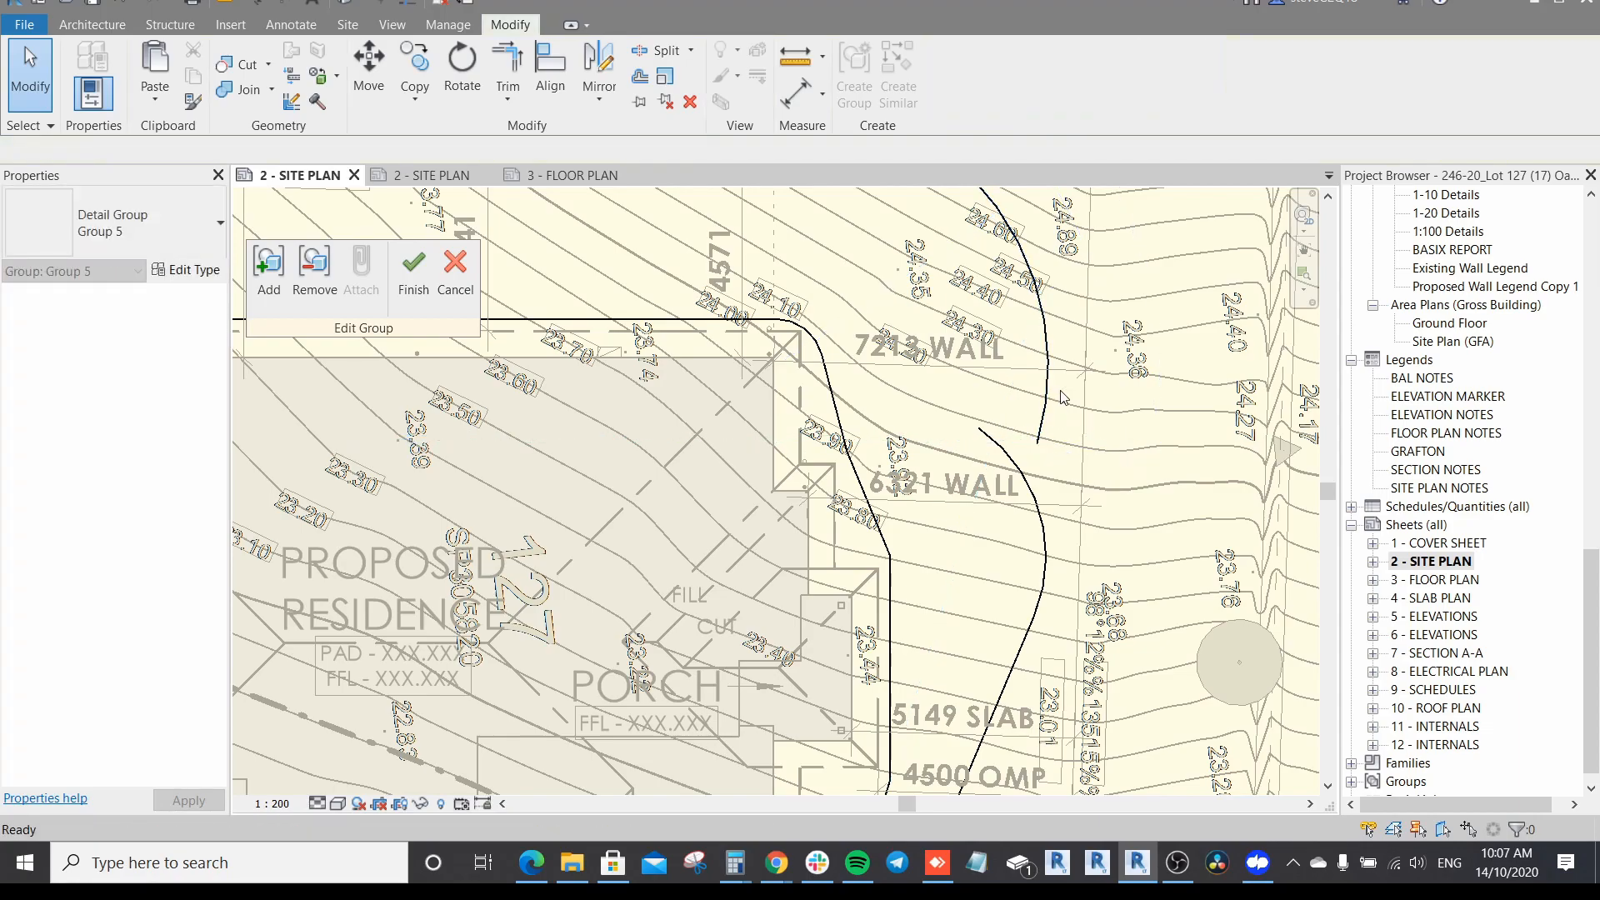
# Step: Draw a vertical detail line about 5062 mm long from the 6300 mm arc to the arc opposite the porch
pyautogui.press('d')
pyautogui.press('l')
pyautogui.click(1040, 329)
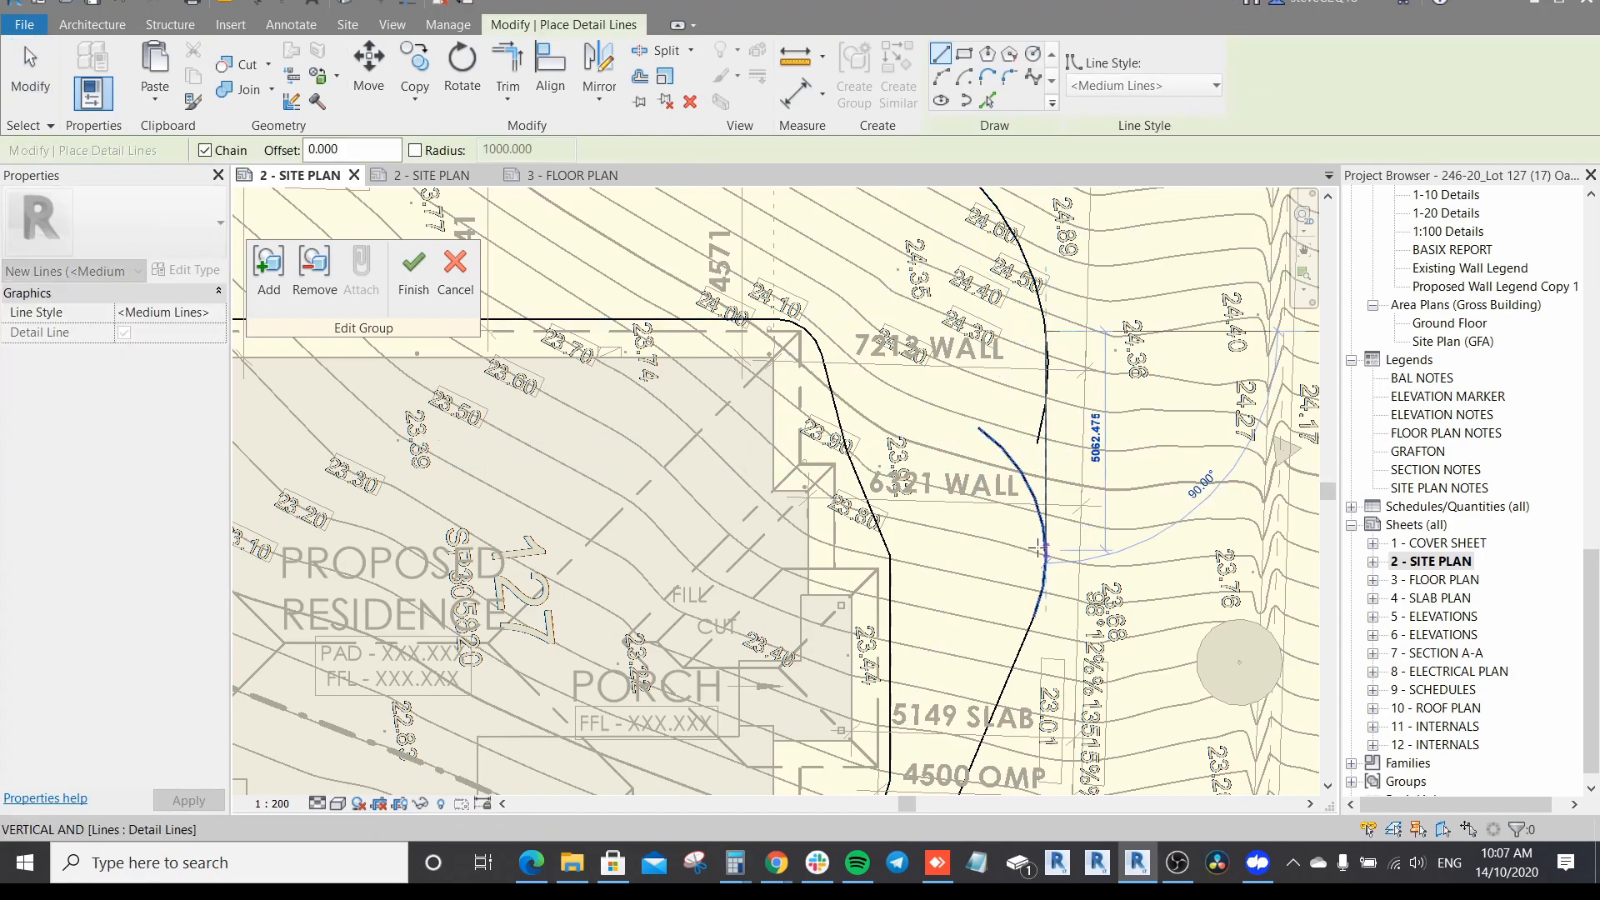
pyautogui.click(1043, 552)
pyautogui.press('Escape')
pyautogui.press('Escape')
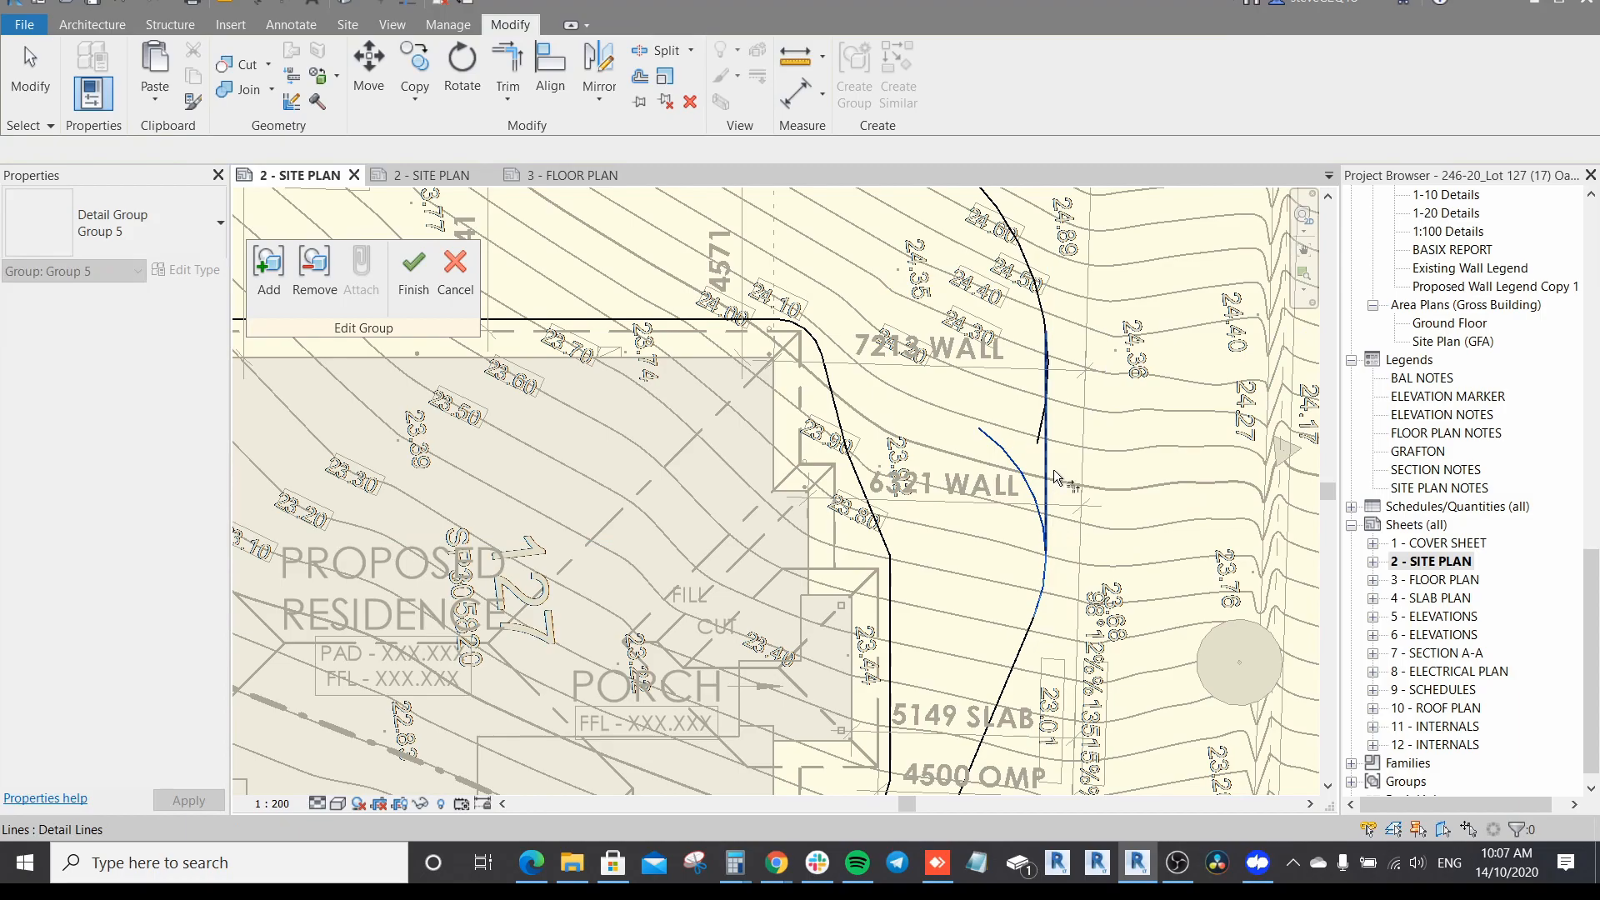
# Step: Trim the arc opposite the porch to the vertical line, and move the line's upper end further down the 6300 mm arc
pyautogui.click(1048, 359)
pyautogui.scroll(2, 1050, 367)
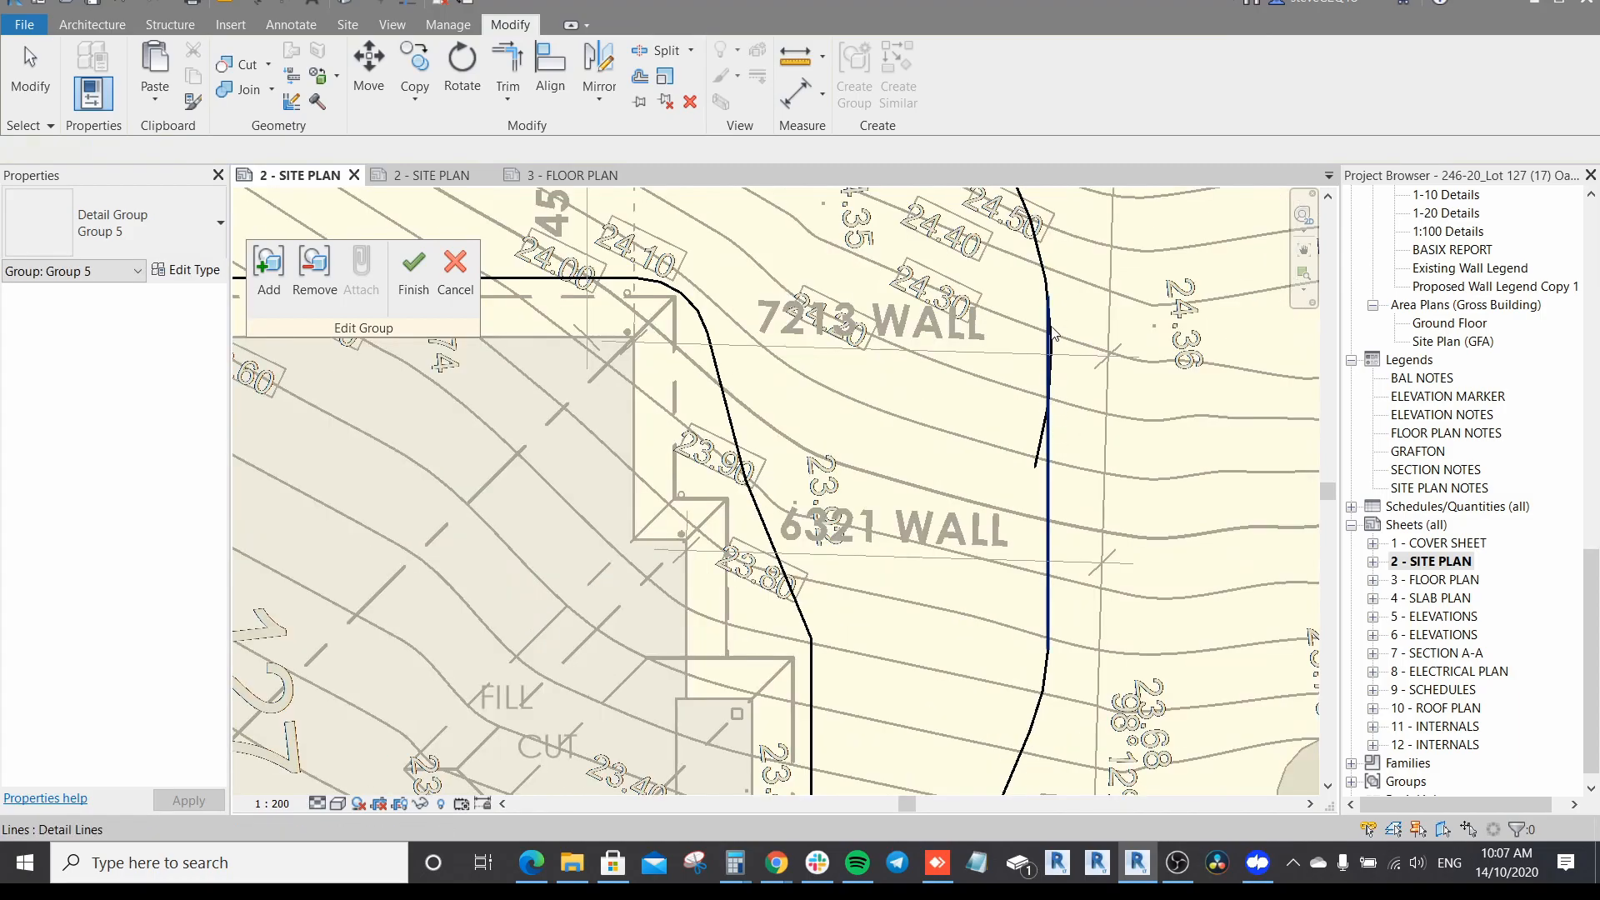
pyautogui.click(1051, 336)
pyautogui.moveTo(1049, 297); pyautogui.dragTo(1052, 340)
pyautogui.press('Escape')
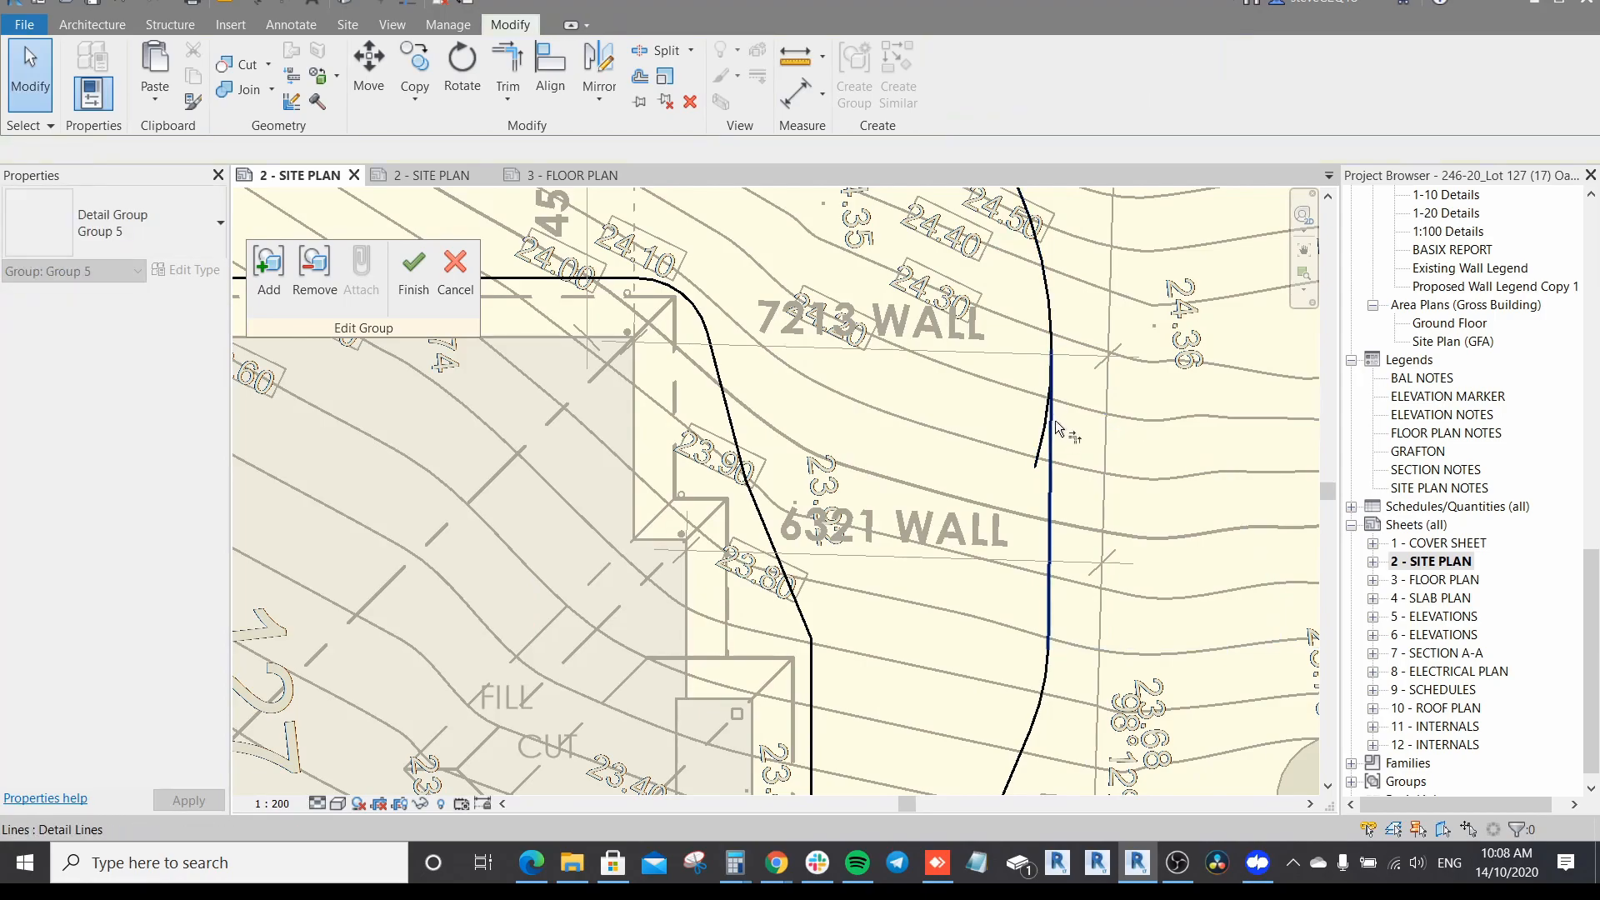
# Step: Extend the far end of the 6300 mm corner arc to meet the long boundary line above the residence
pyautogui.scroll(-2, 1034, 334)
pyautogui.moveTo(1075, 379); pyautogui.dragTo(1133, 433, button='middle')
pyautogui.scroll(-1, 1084, 392)
pyautogui.moveTo(671, 350); pyautogui.dragTo(863, 435, button='middle')
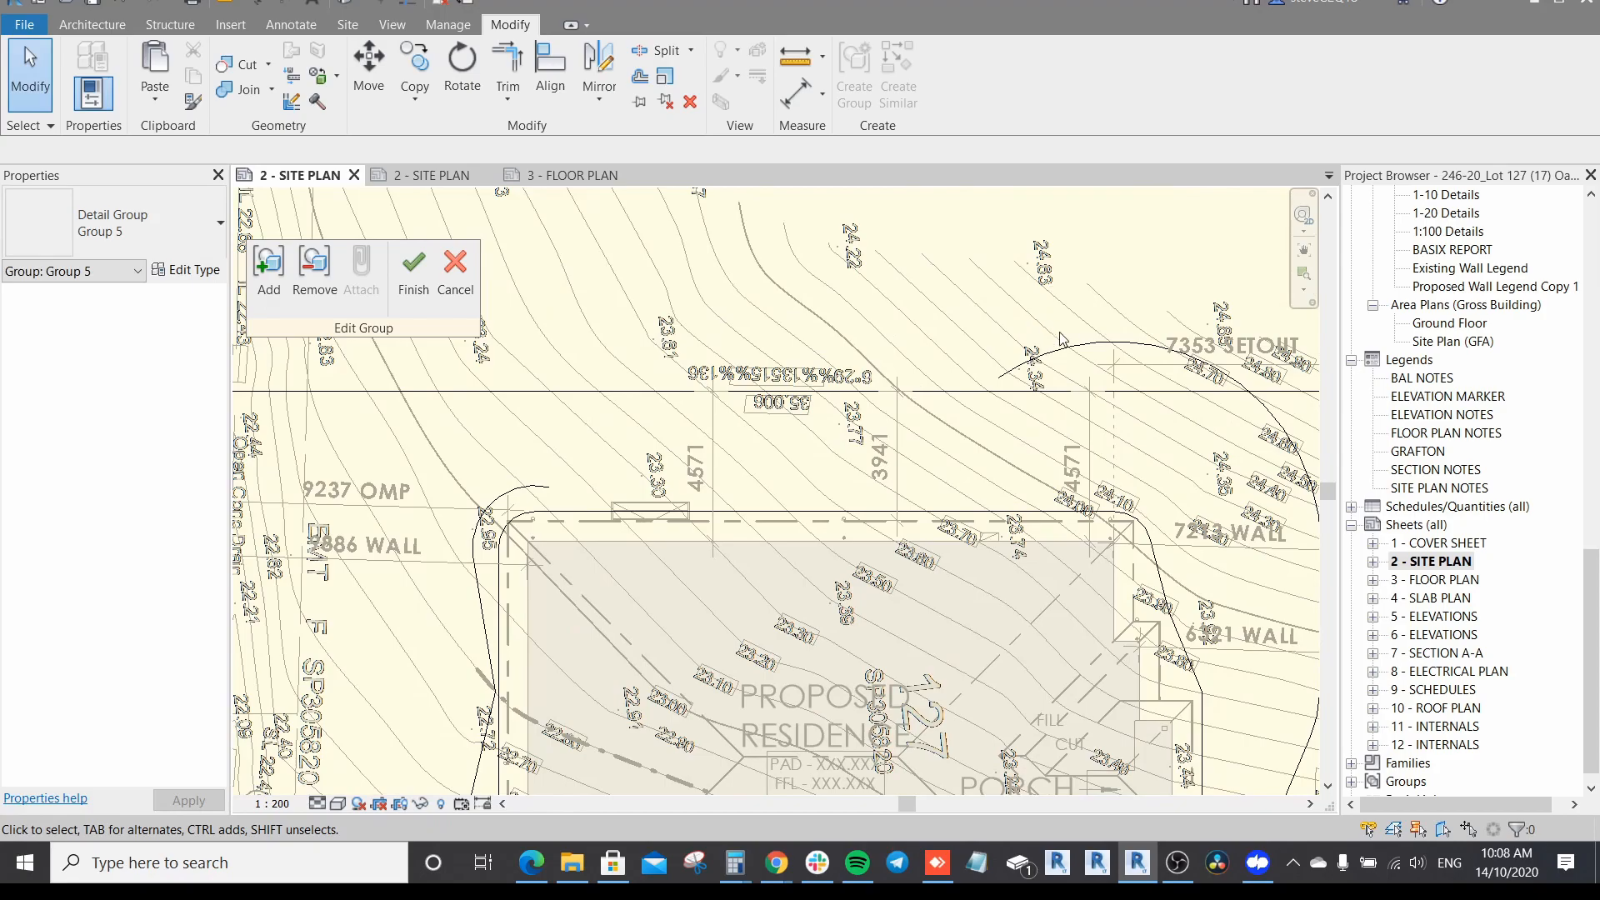
pyautogui.click(1174, 356)
pyautogui.press('Delete')
pyautogui.click(1125, 344)
pyautogui.moveTo(1124, 342); pyautogui.dragTo(981, 390)
pyautogui.moveTo(1028, 398); pyautogui.dragTo(1008, 390, button='middle')
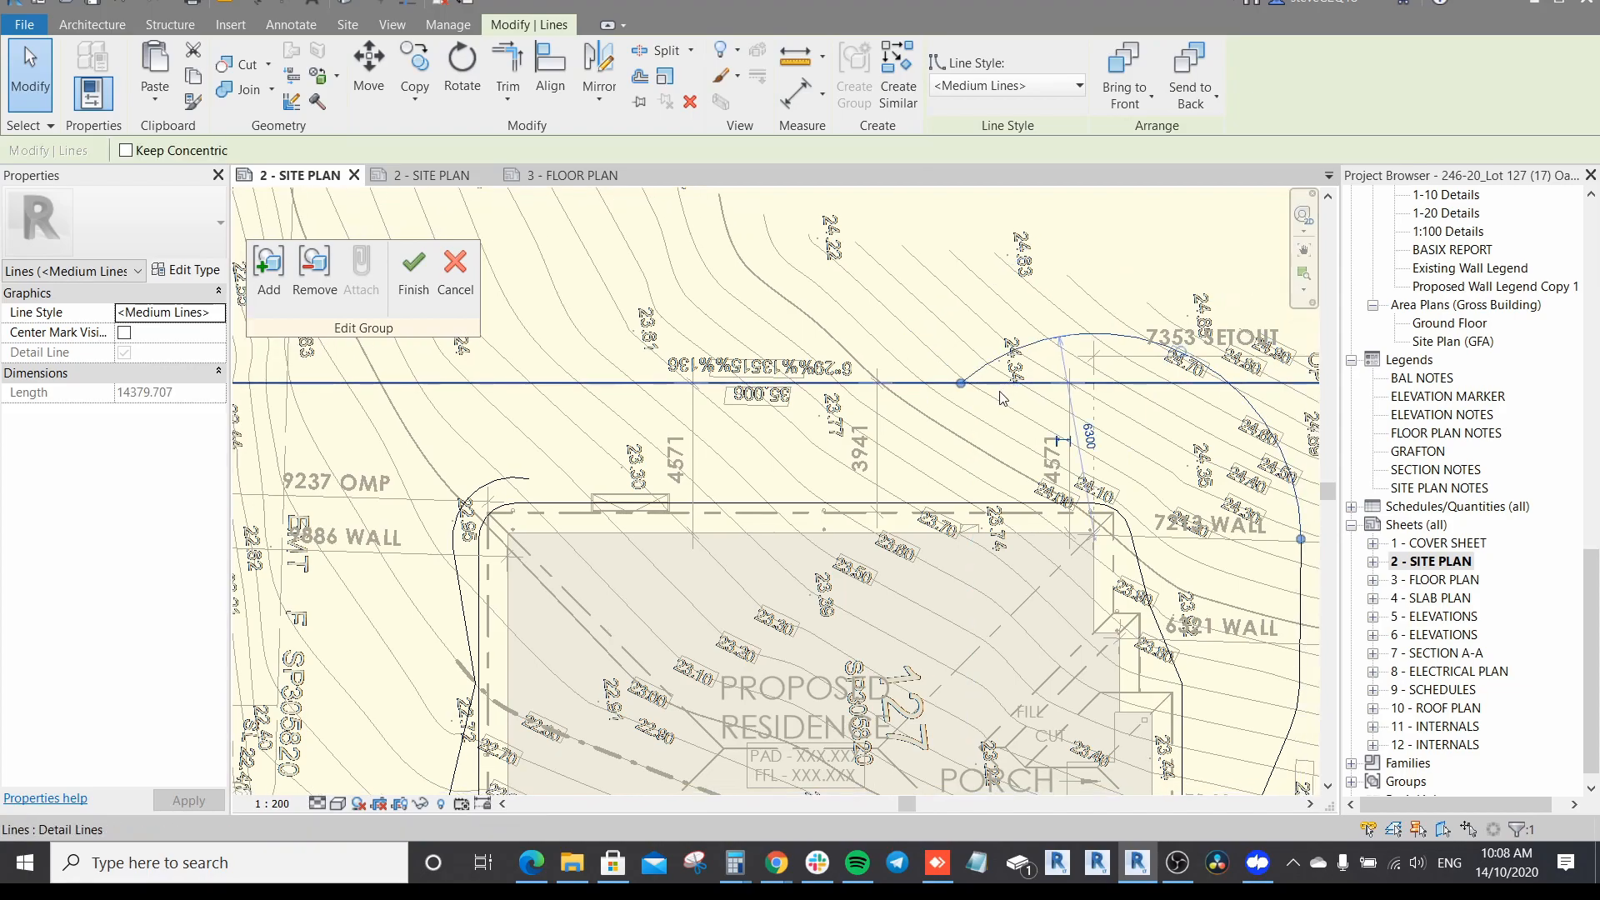
# Step: Extend the small corner arc near the 9237 OMP label and draw a sloping detail line from it to the 6300 mm arc
pyautogui.click(513, 480)
pyautogui.click(548, 492)
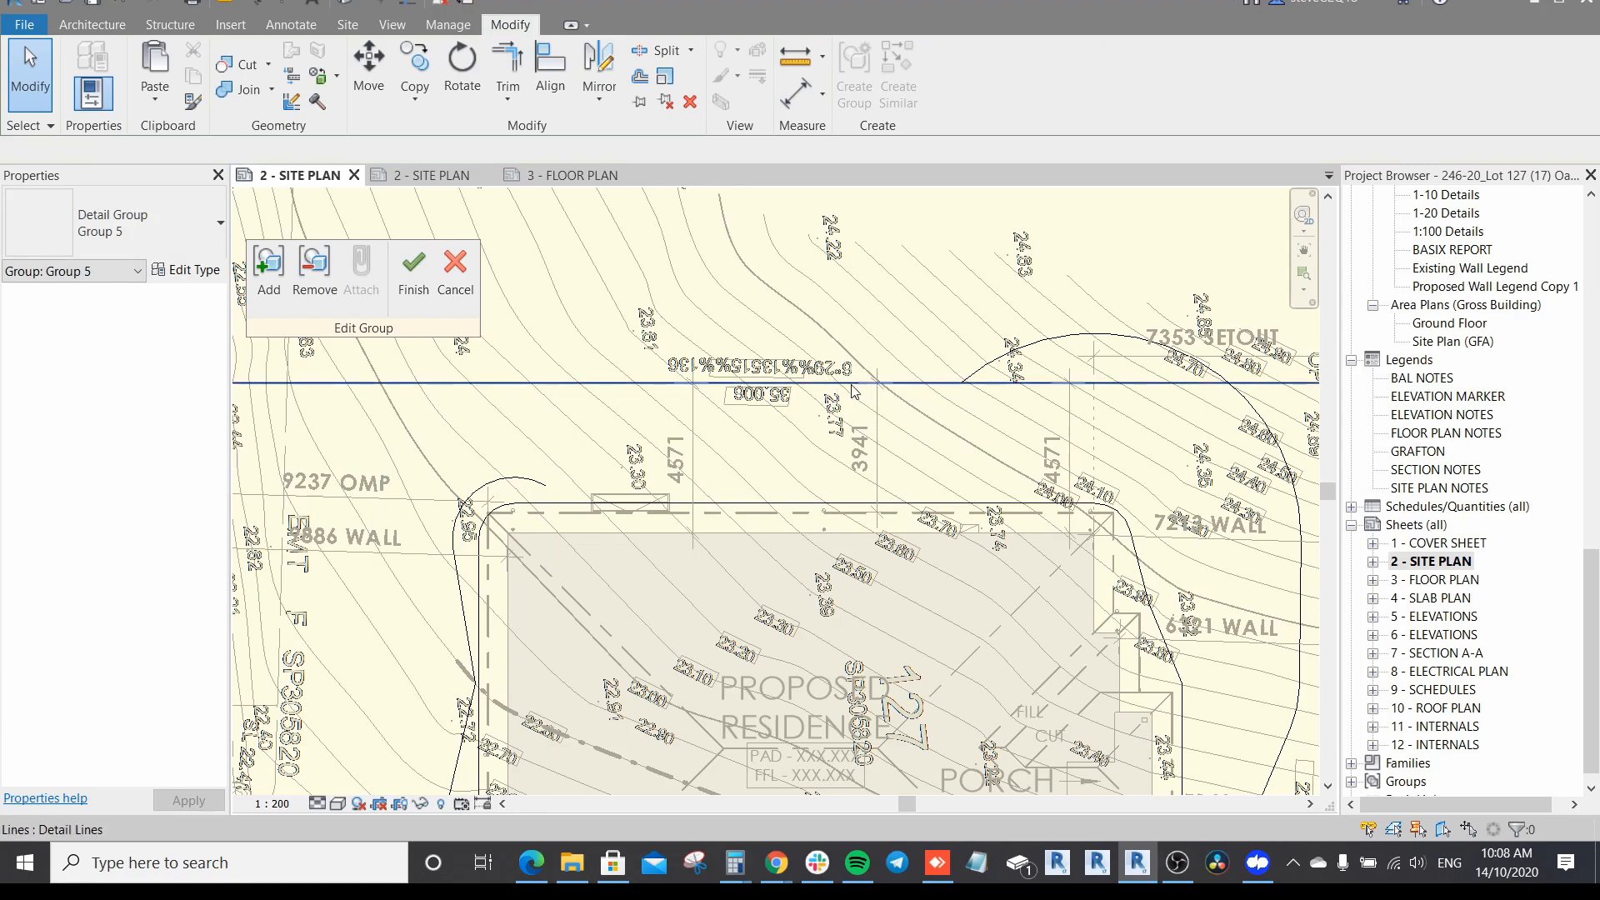
pyautogui.press('d')
pyautogui.press('l')
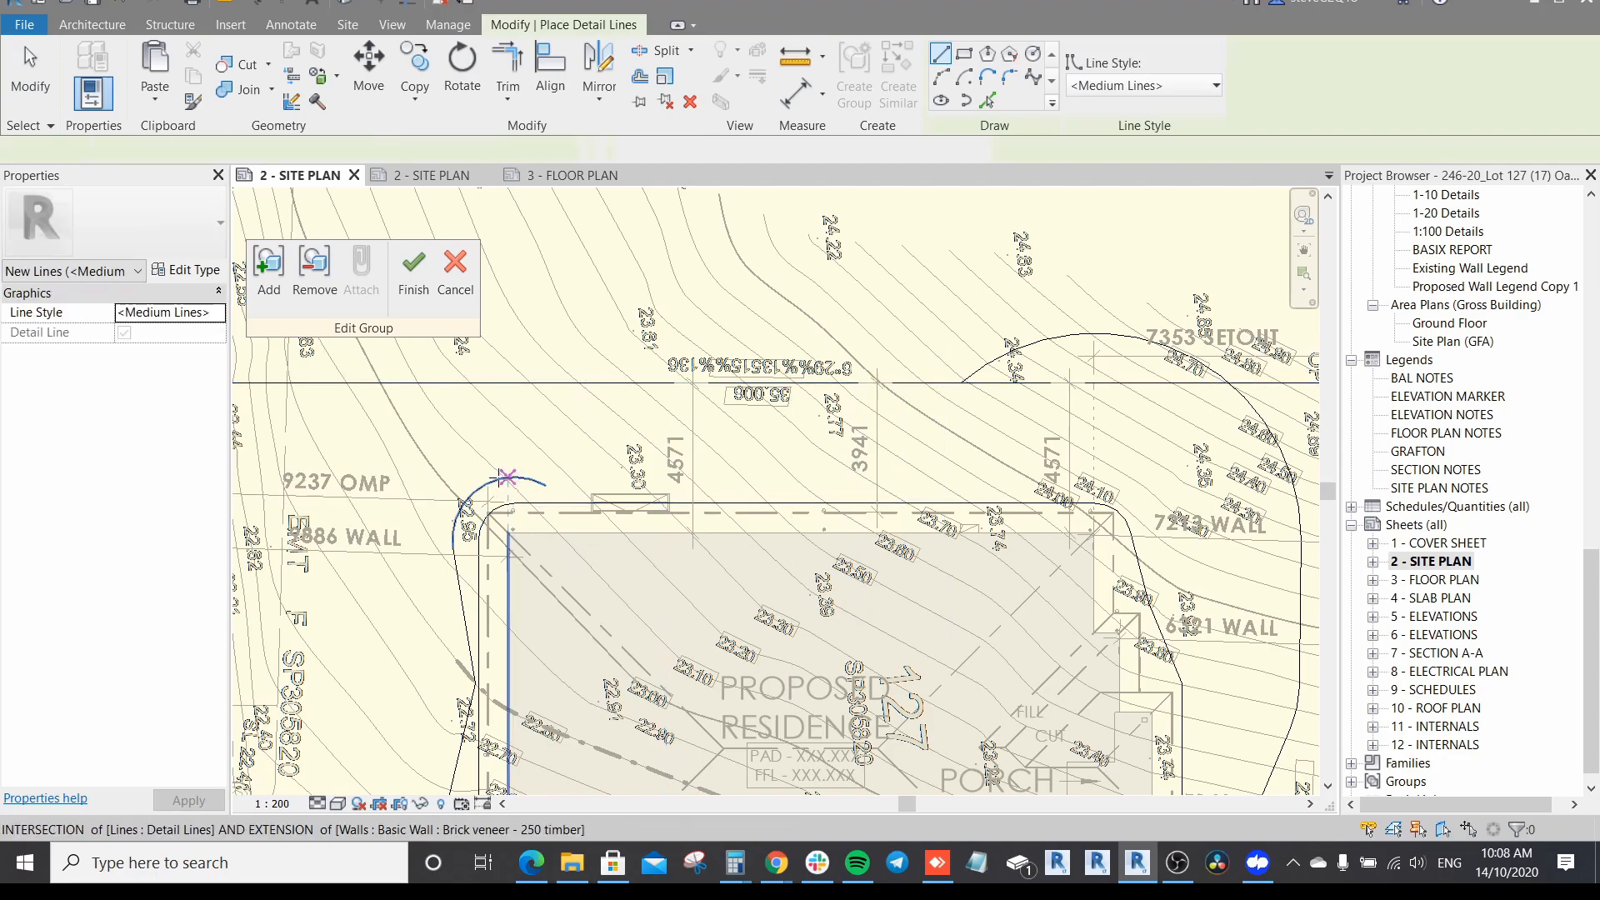
pyautogui.click(506, 477)
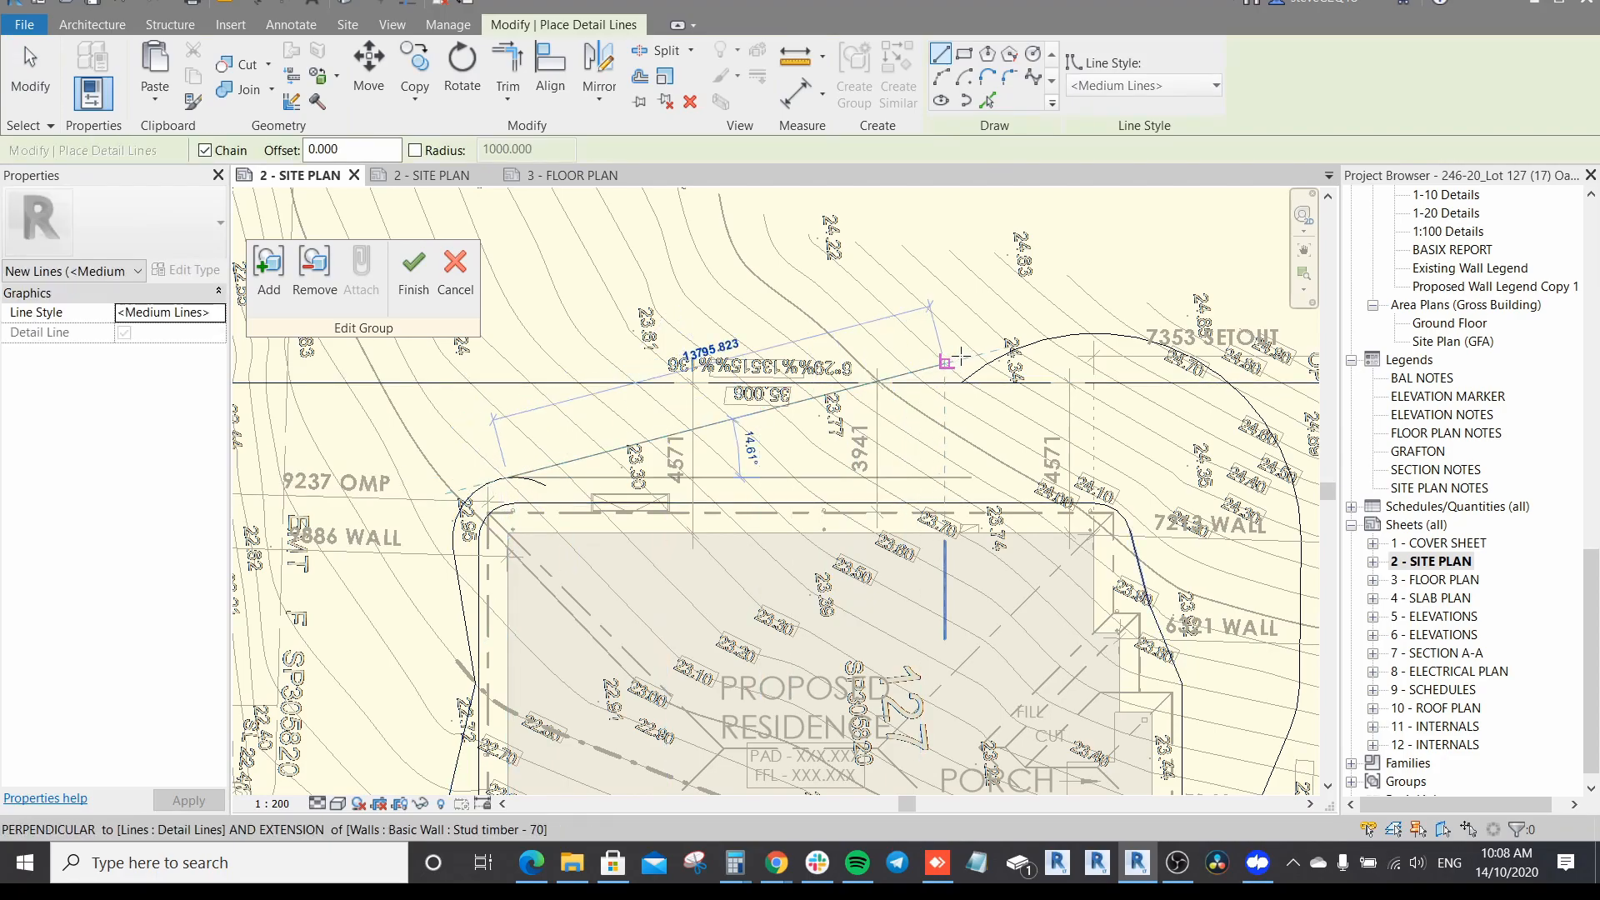
pyautogui.click(1058, 338)
pyautogui.press('Escape')
pyautogui.press('Escape')
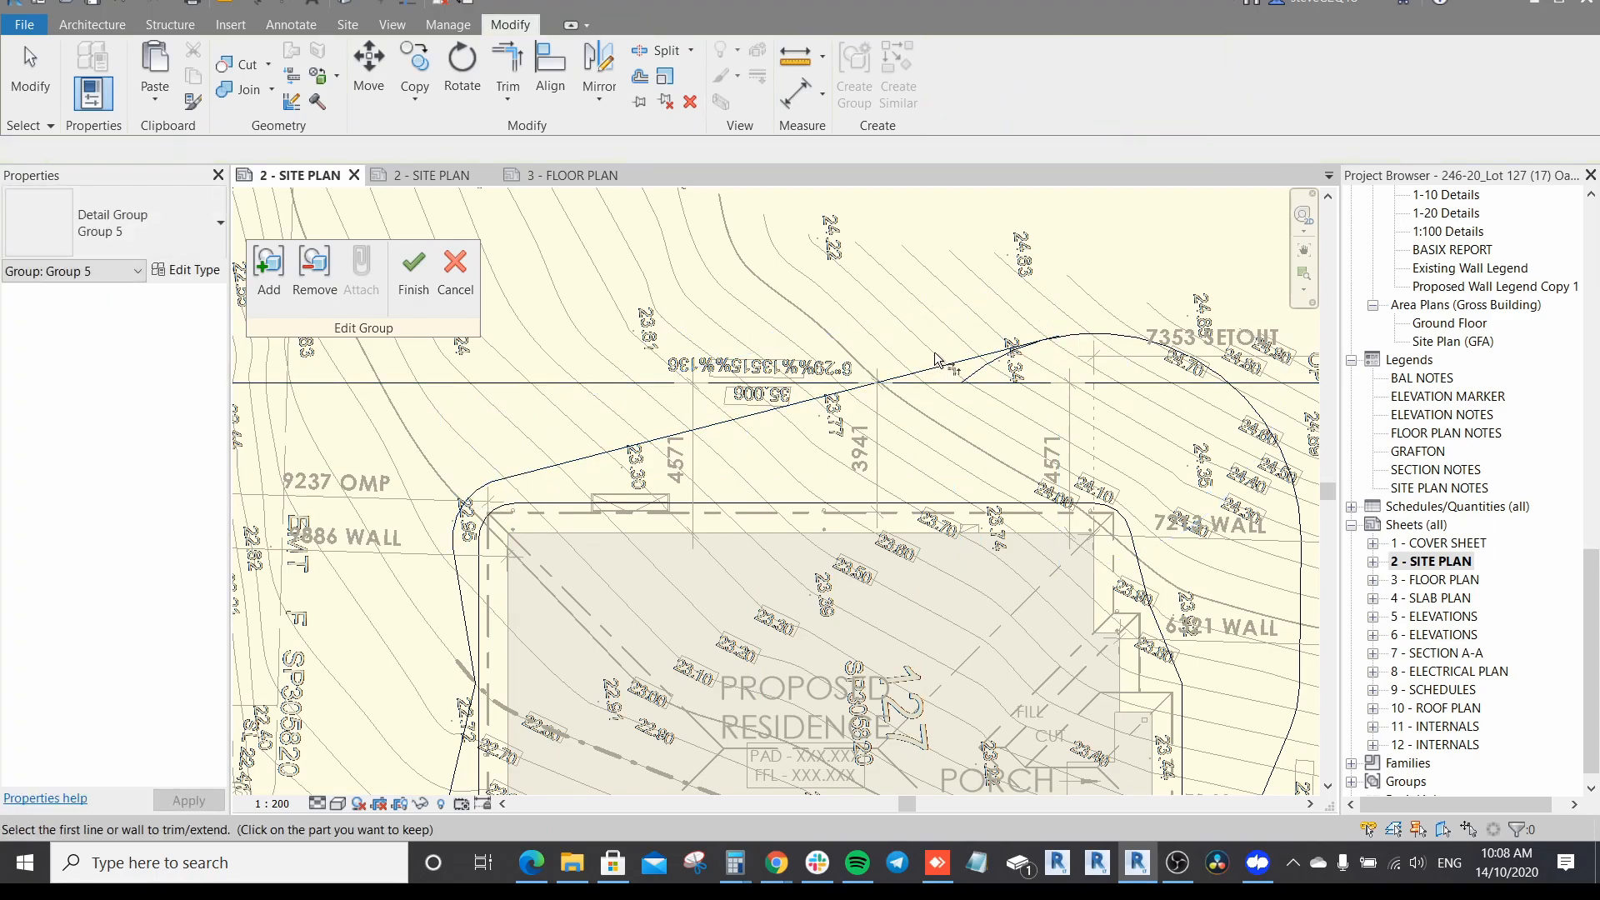
# Step: Trim the 6300 mm arc to the long boundary line, and trim that line to the sloping detail line
pyautogui.scroll(2, 888, 384)
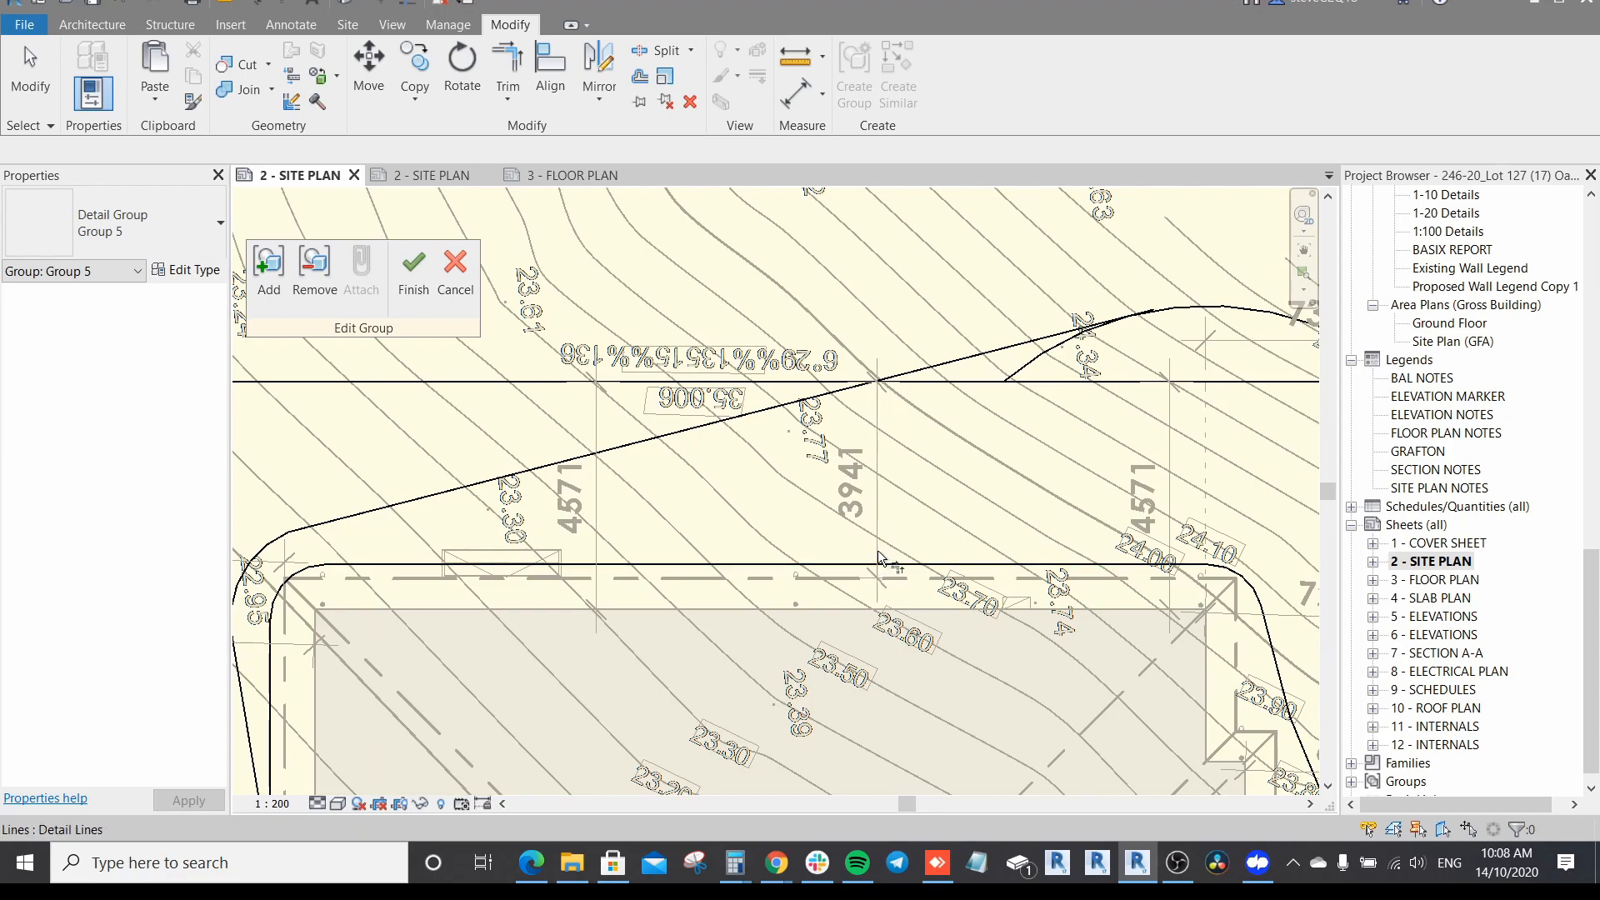
pyautogui.moveTo(897, 416); pyautogui.dragTo(770, 431, button='middle')
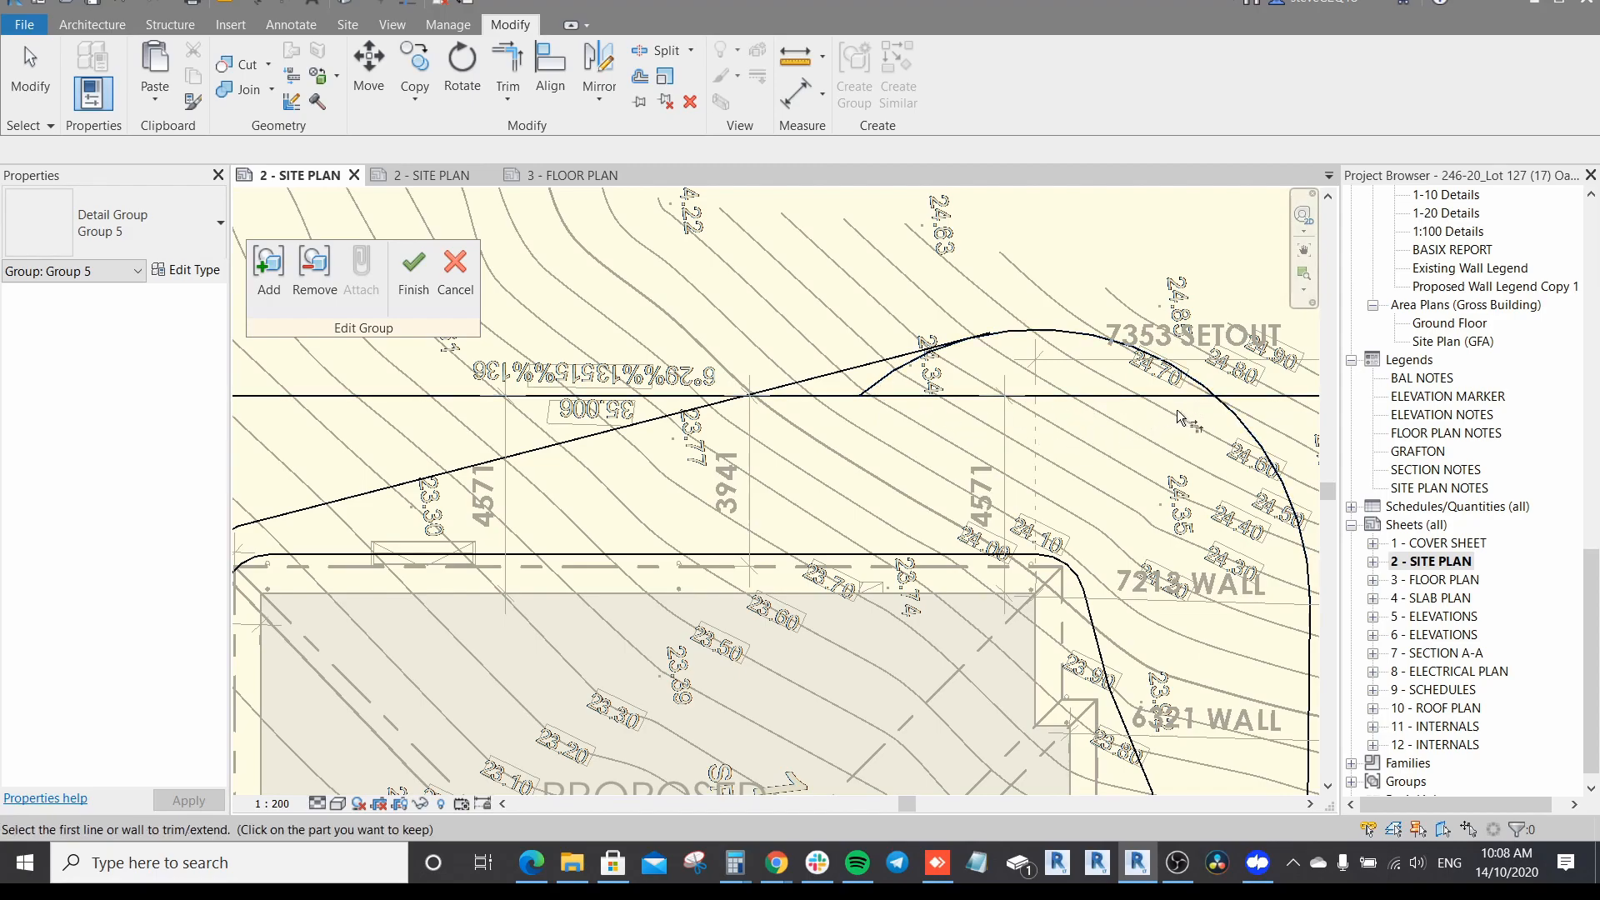
pyautogui.click(1234, 417)
pyautogui.click(958, 398)
pyautogui.click(848, 399)
pyautogui.click(698, 413)
pyautogui.scroll(-4, 703, 421)
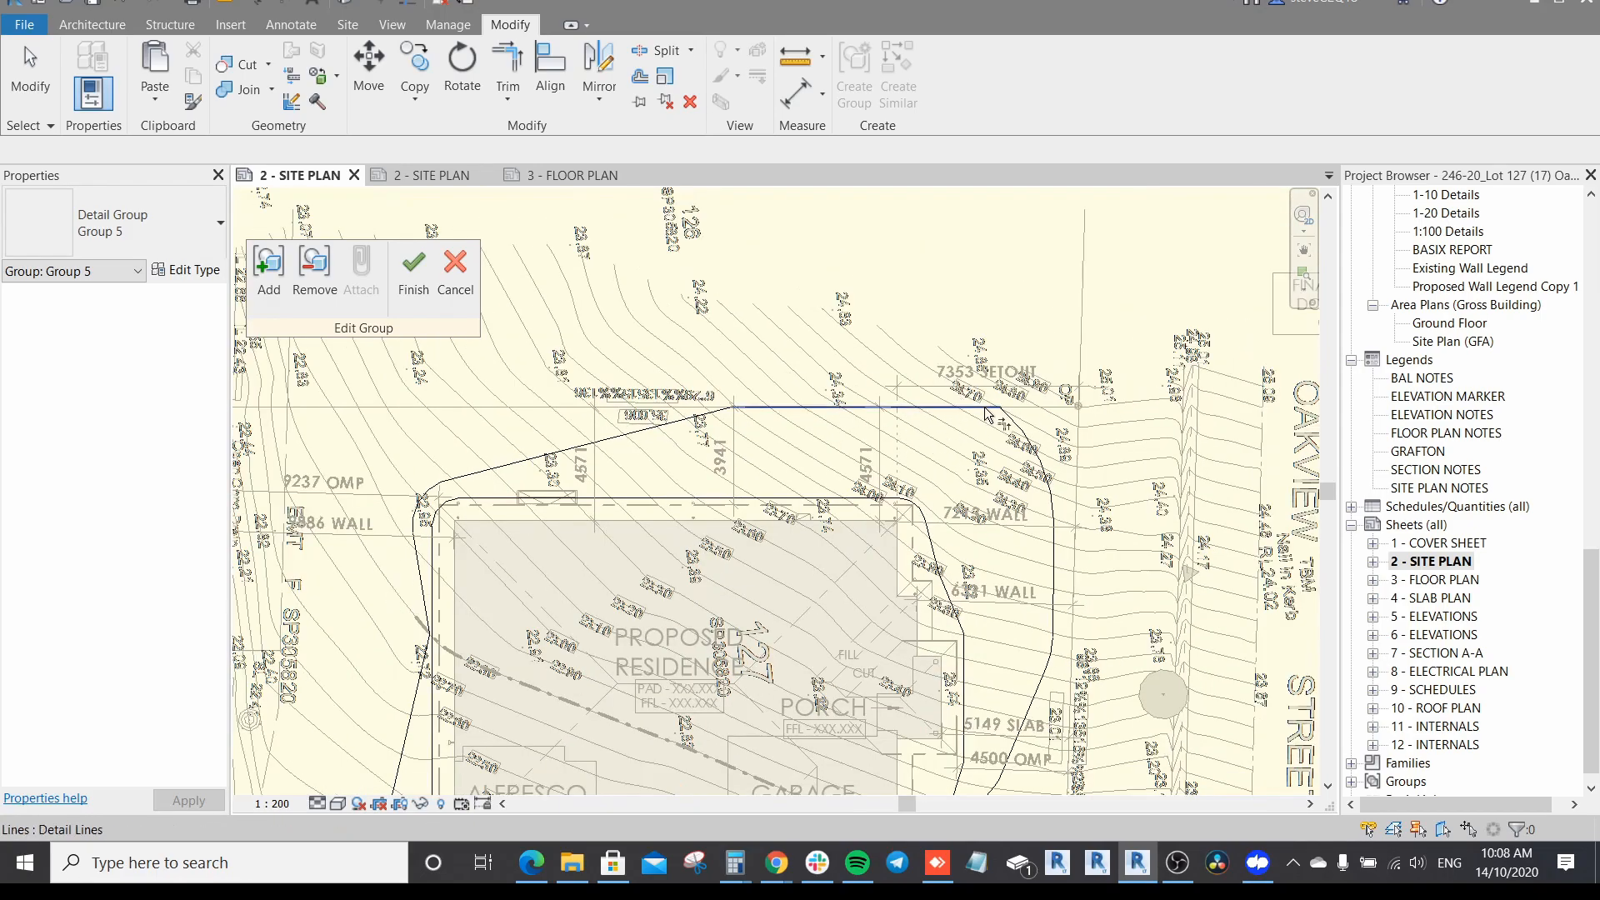
# Step: Select the whole outer batter outline as a chain to check that its lines and arcs connect
pyautogui.scroll(1, 983, 413)
pyautogui.scroll(1, 984, 415)
pyautogui.moveTo(889, 529); pyautogui.dragTo(968, 492, button='middle')
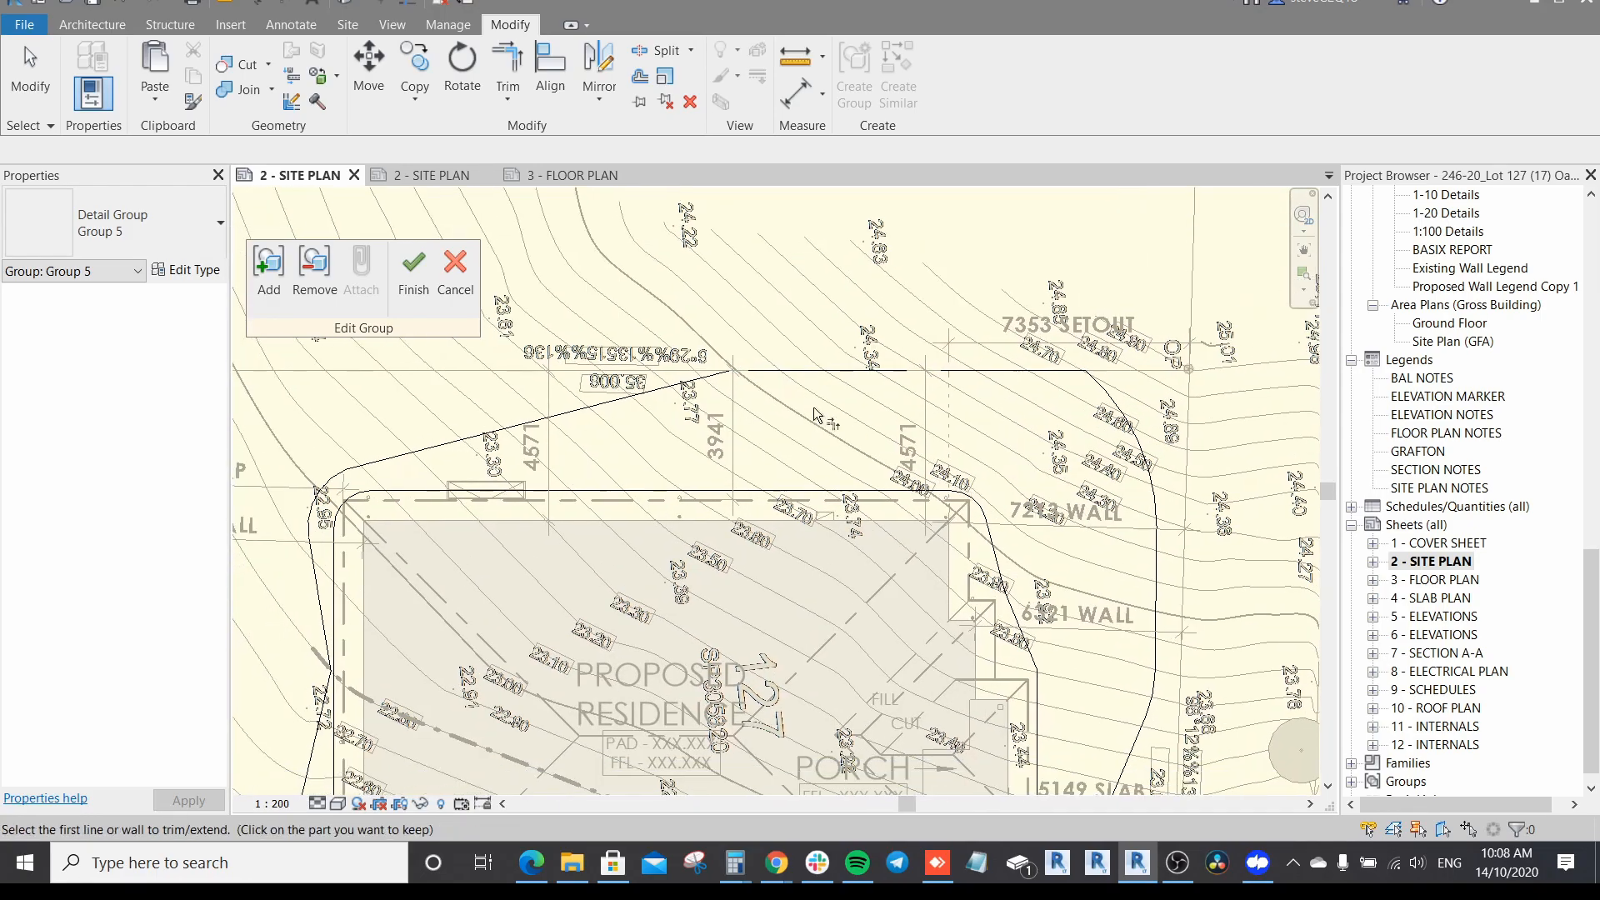
pyautogui.scroll(-3, 892, 379)
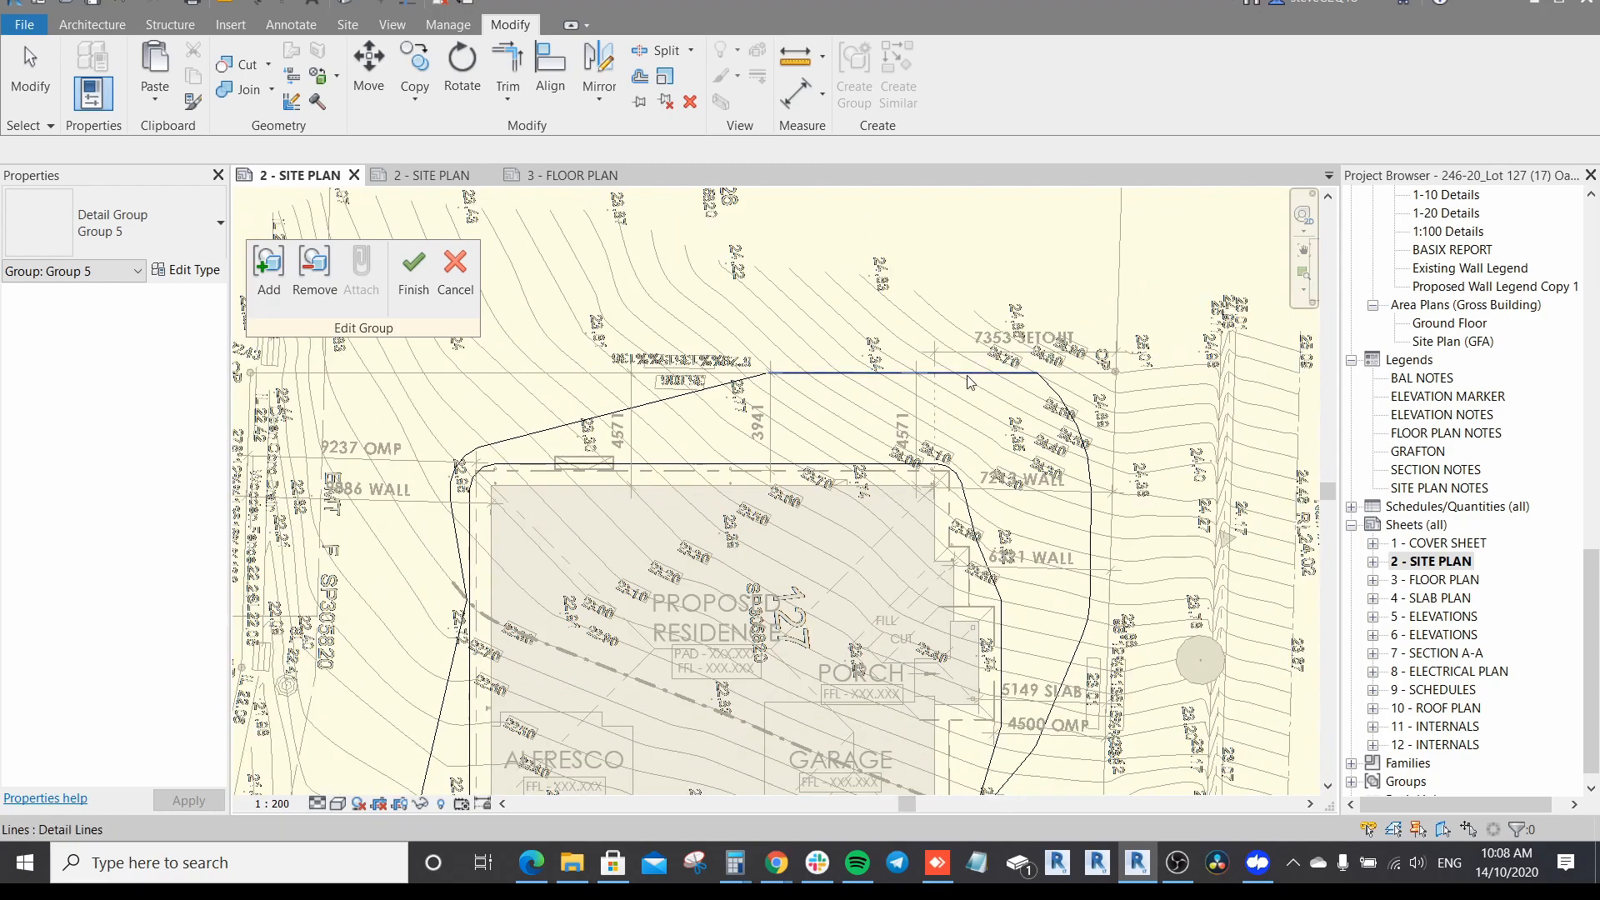
pyautogui.scroll(-2, 960, 358)
pyautogui.press('Escape')
pyautogui.press('Tab')
pyautogui.click(969, 375)
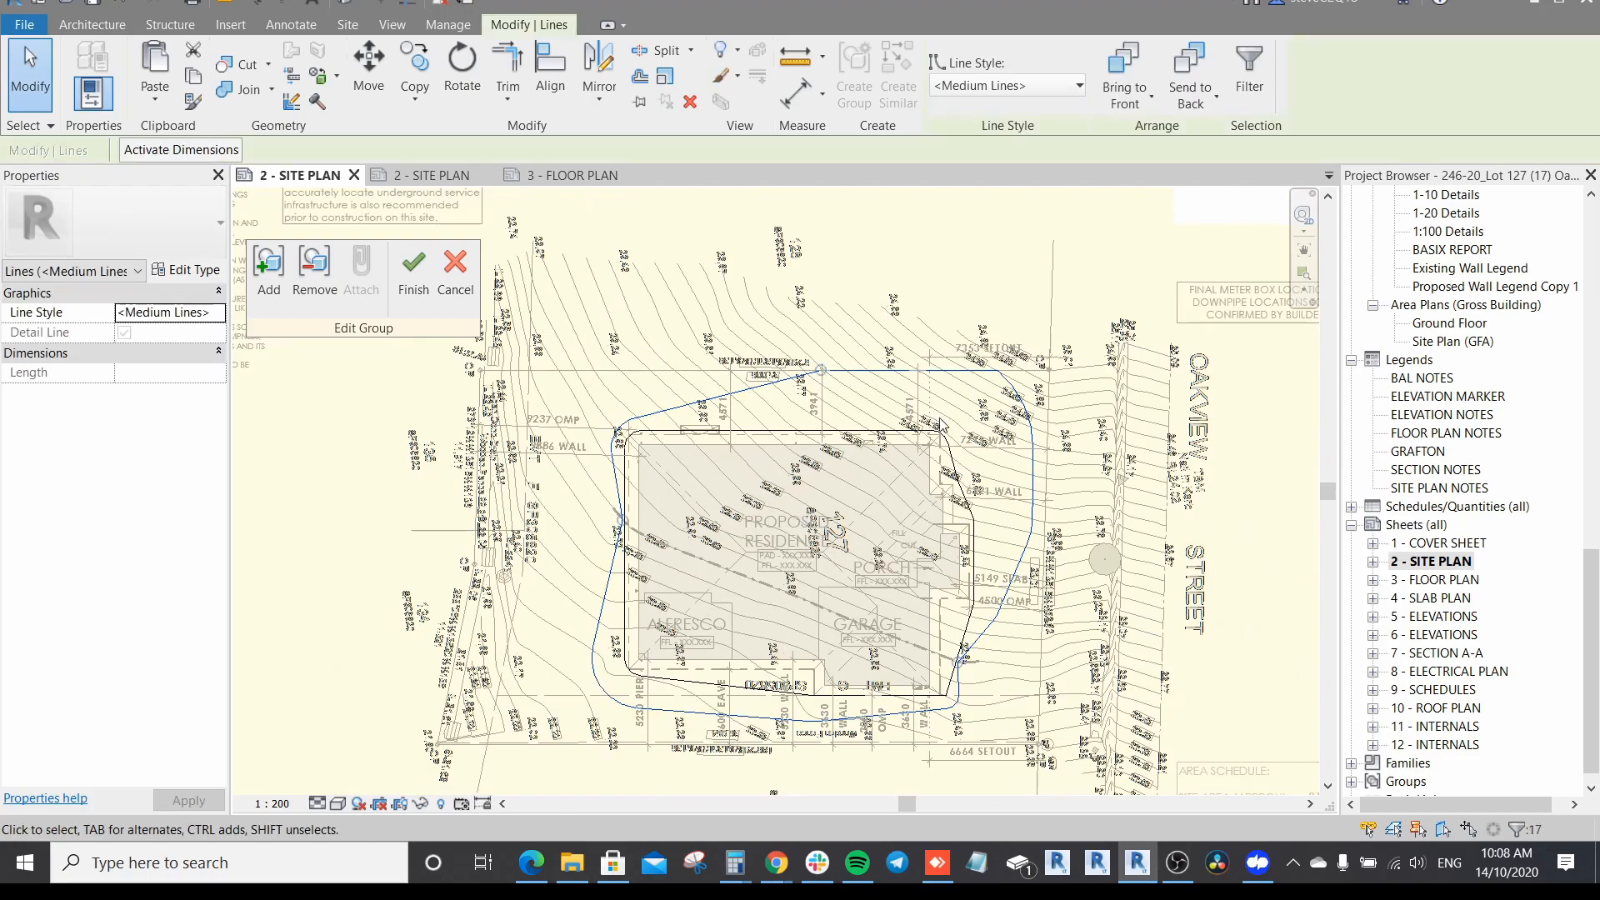
pyautogui.scroll(1, 977, 569)
pyautogui.press('Escape')
pyautogui.moveTo(833, 500); pyautogui.dragTo(924, 497, button='middle')
# Step: Add the dash-dot cut and fill line and the FILL and CUT text notes to the group being edited
pyautogui.click(269, 284)
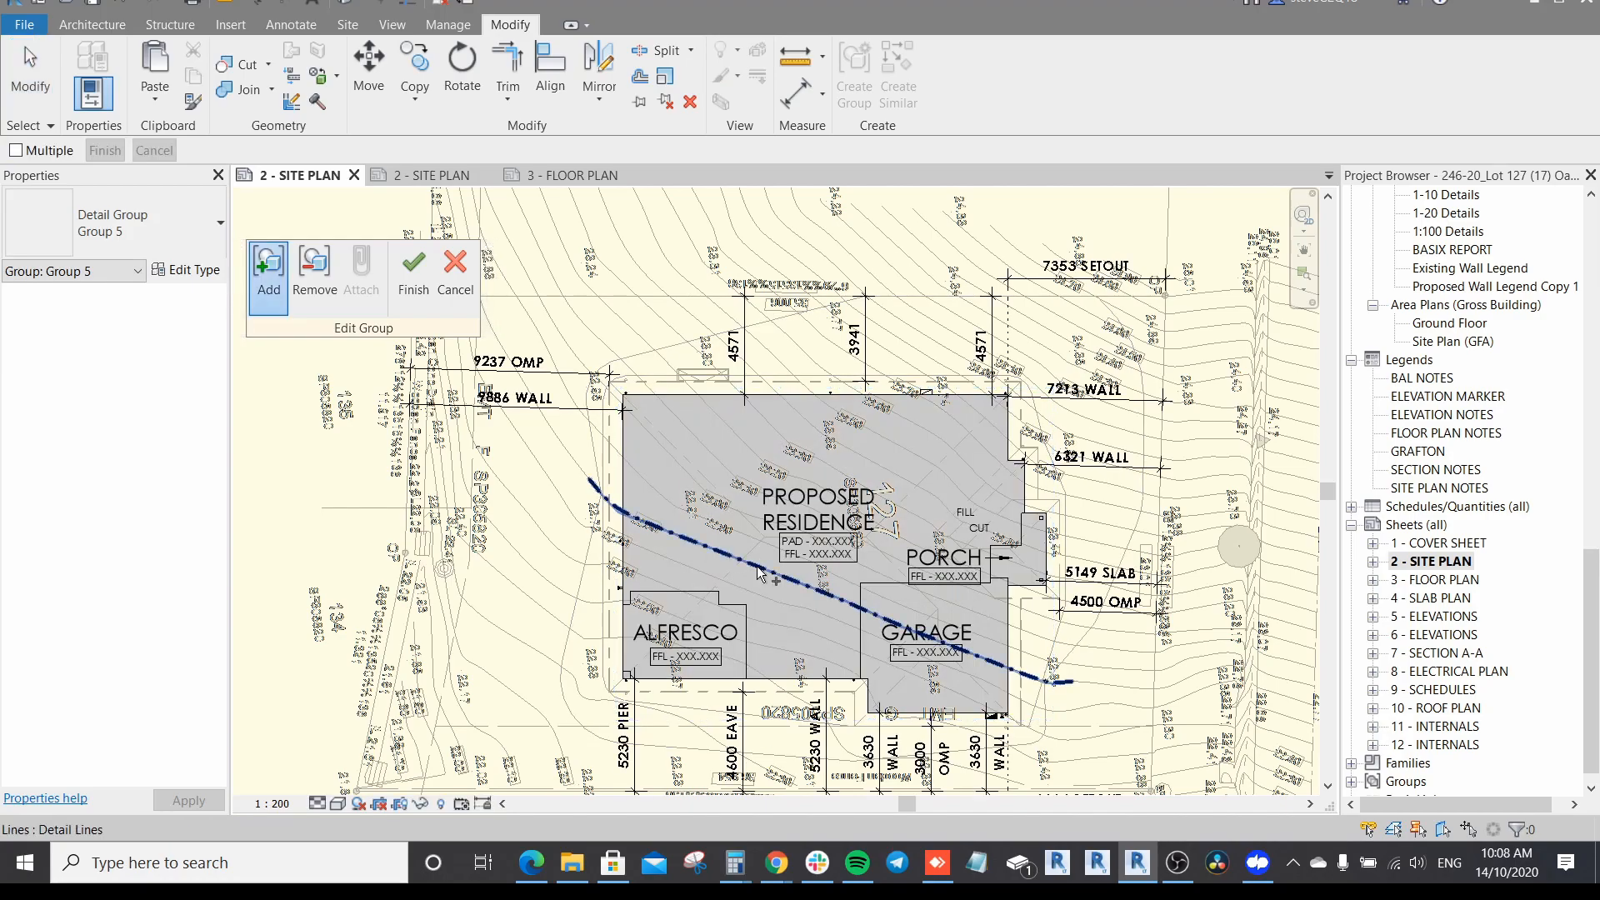
pyautogui.click(758, 571)
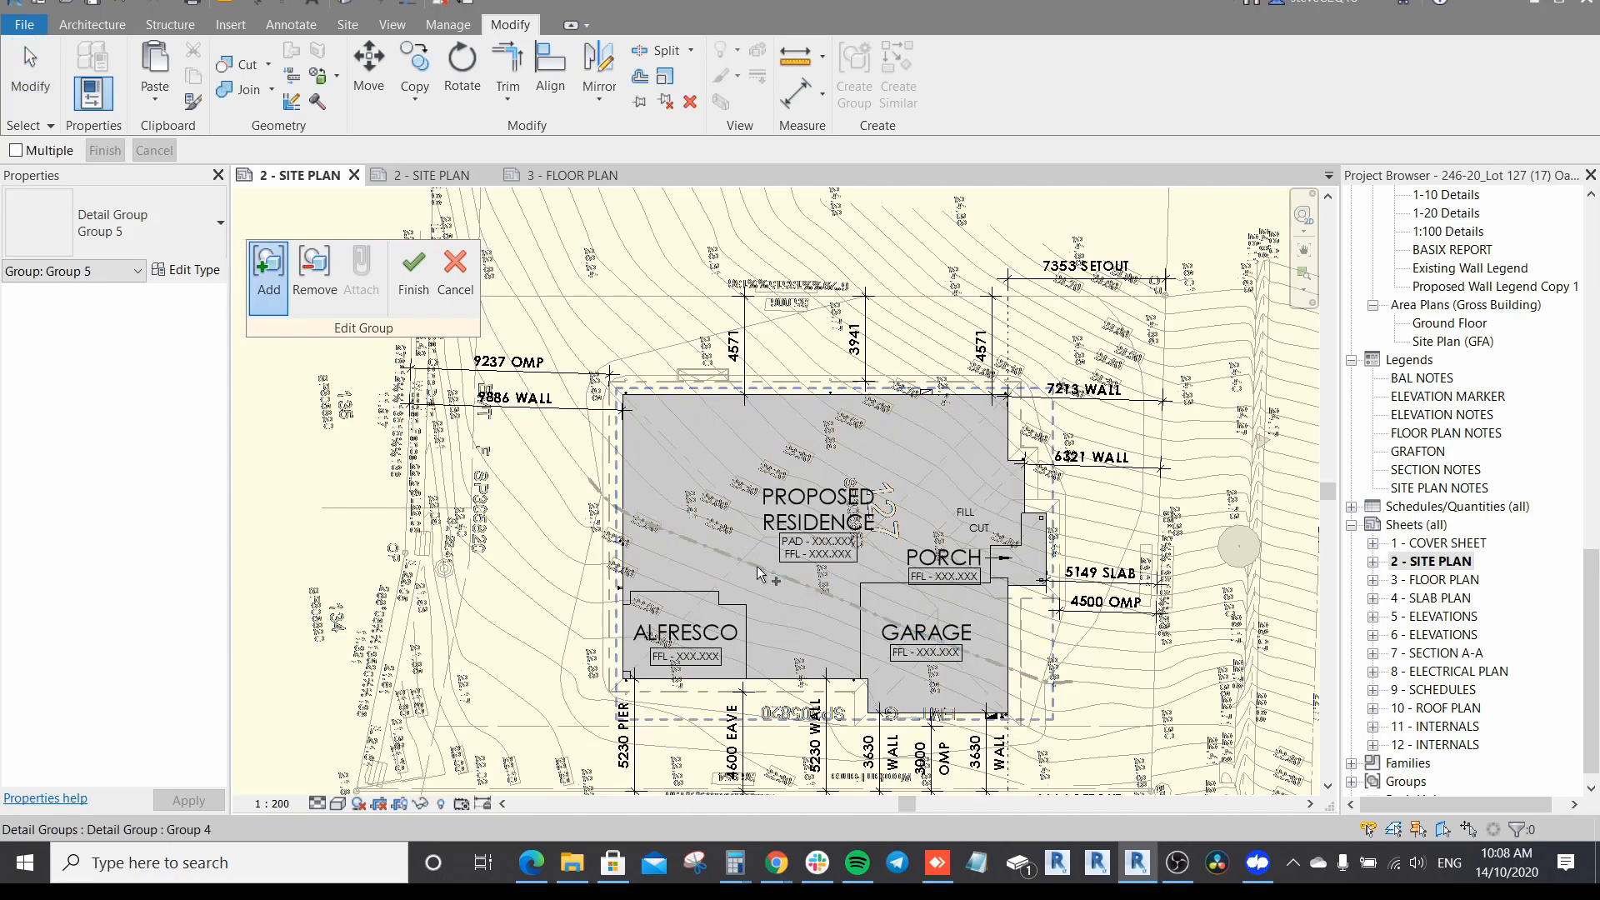
pyautogui.click(964, 514)
pyautogui.click(479, 367)
pyautogui.scroll(2, 1250, 521)
pyautogui.press('Escape')
pyautogui.moveTo(863, 470); pyautogui.dragTo(1100, 406, button='middle')
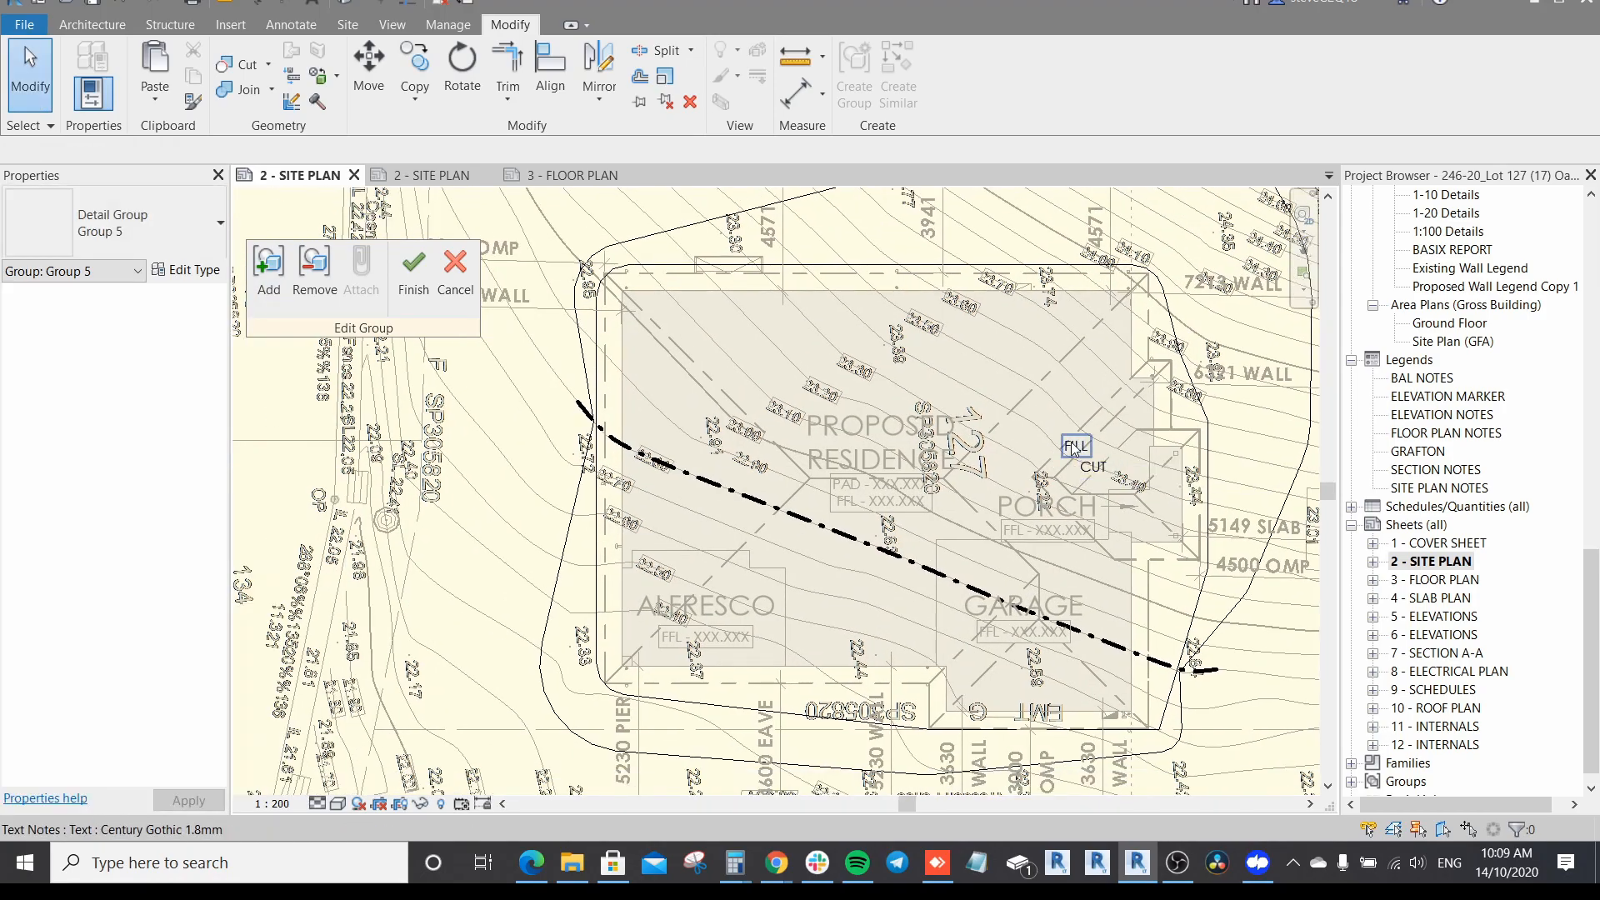
# Step: Move the FILL note just below the middle of the dash-dot line and the CUT note just above it
pyautogui.moveTo(1074, 449); pyautogui.dragTo(892, 575)
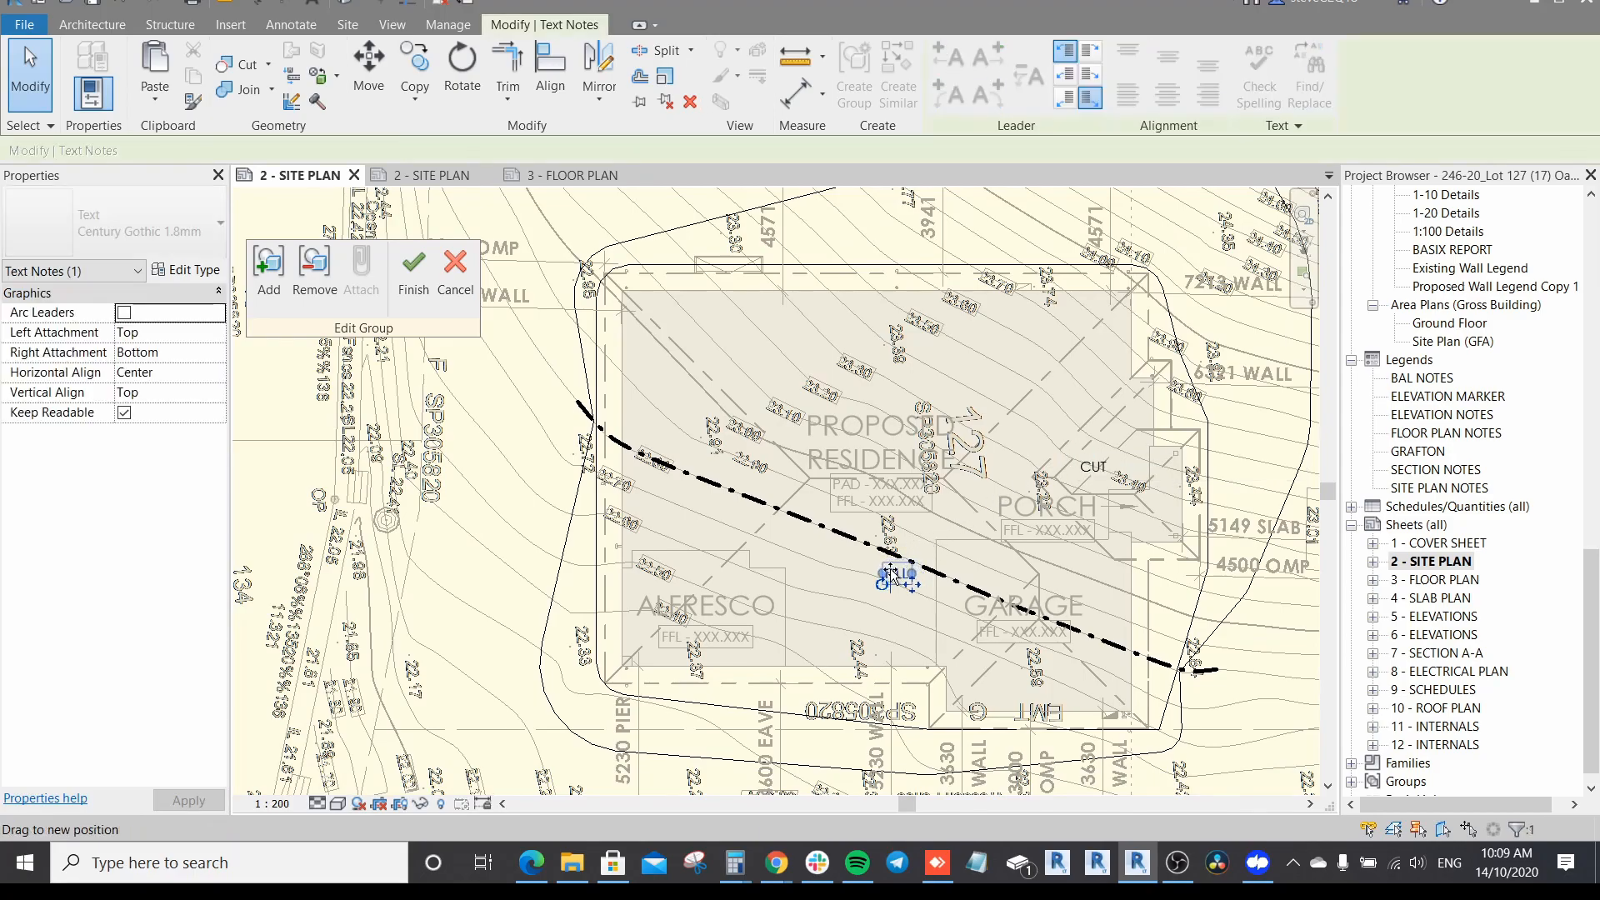
pyautogui.moveTo(1095, 468); pyautogui.dragTo(915, 546)
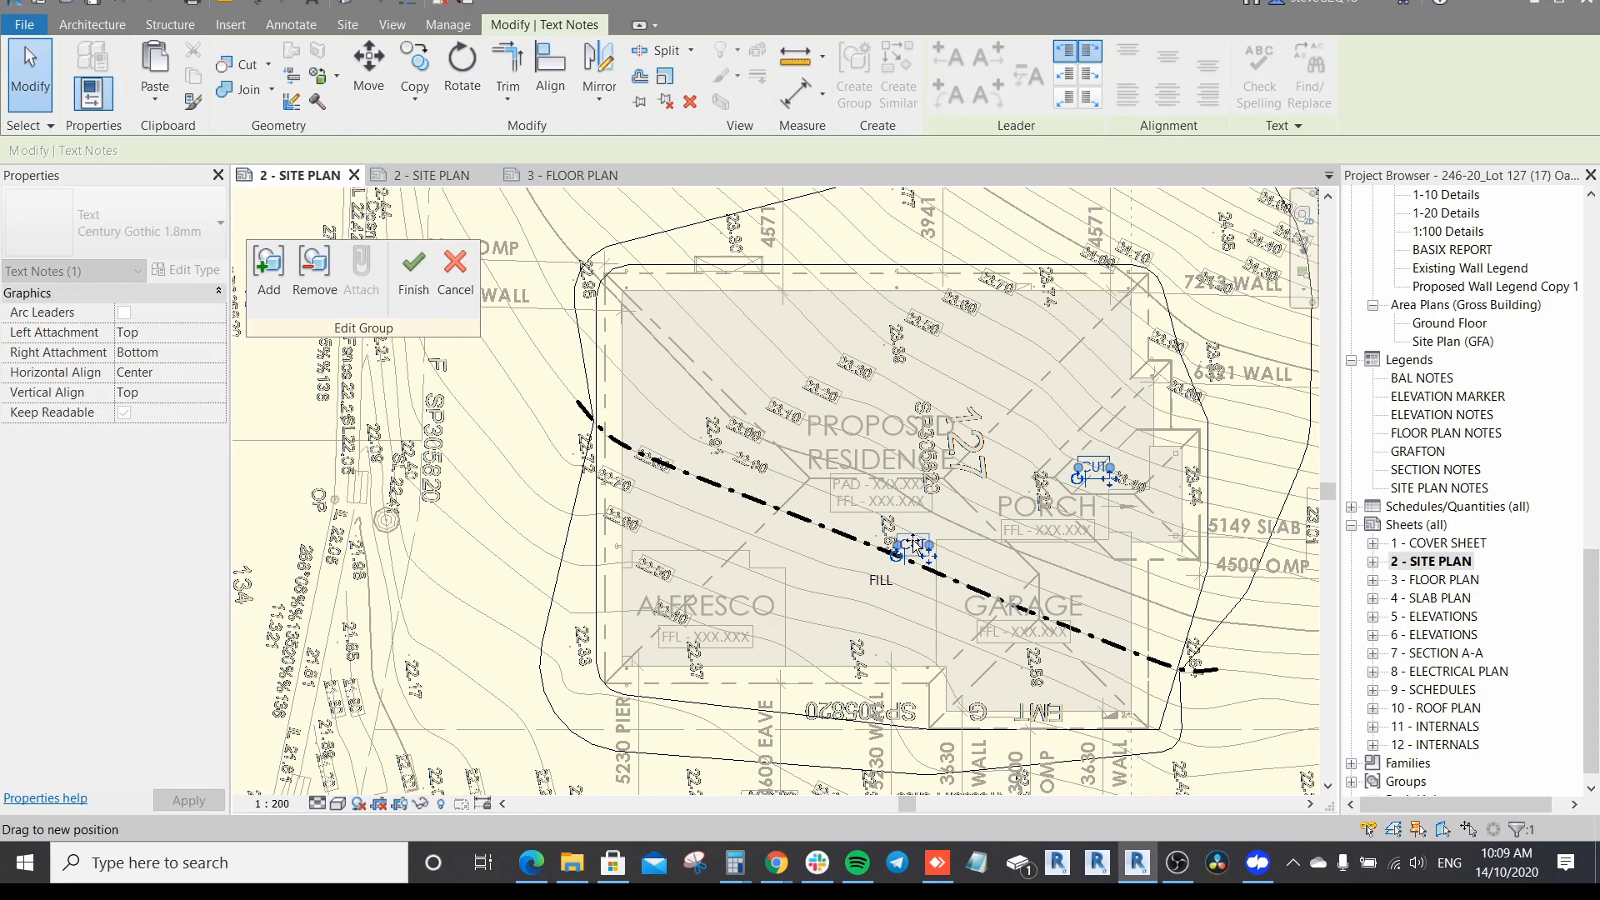
pyautogui.scroll(3, 914, 563)
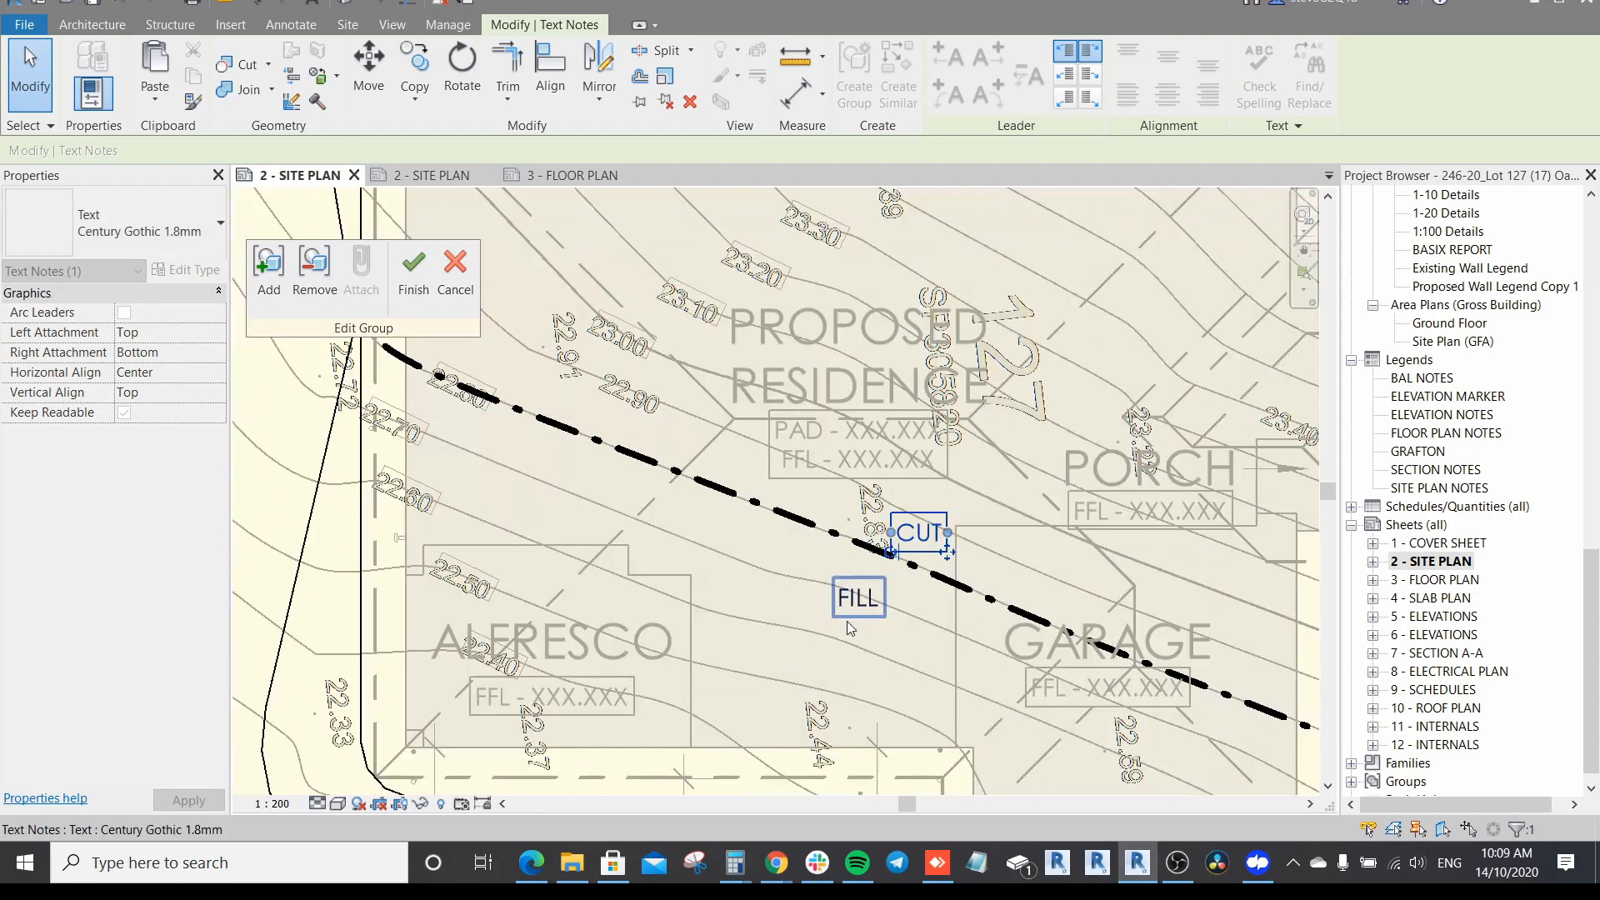
pyautogui.click(858, 598)
pyautogui.moveTo(859, 599); pyautogui.dragTo(885, 587)
pyautogui.scroll(-3, 885, 587)
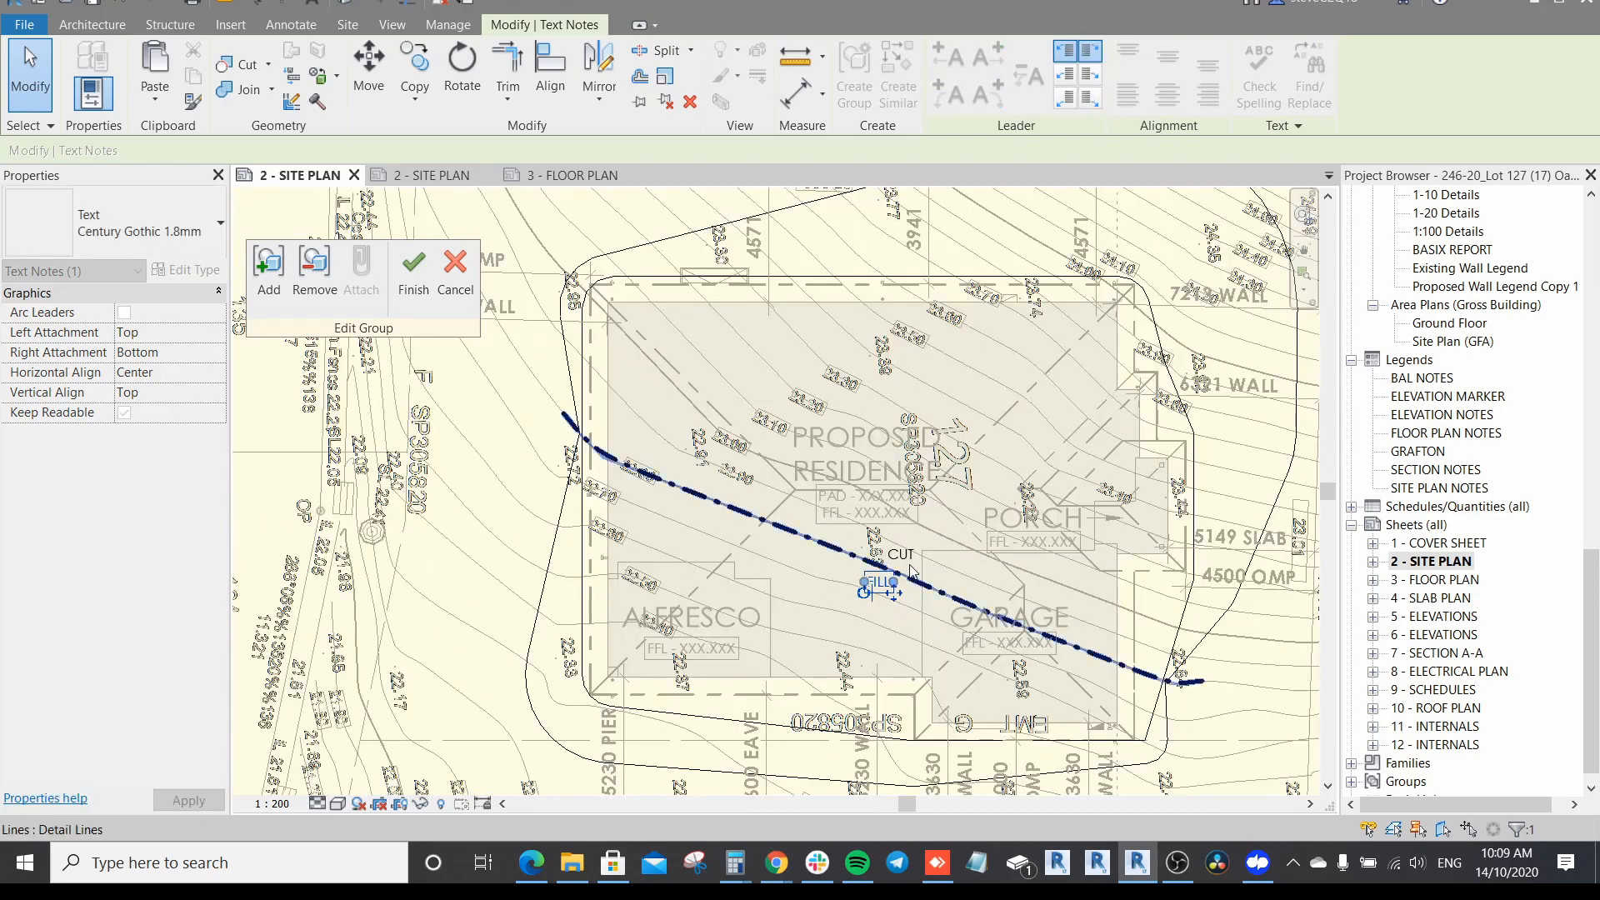
pyautogui.scroll(-1, 950, 600)
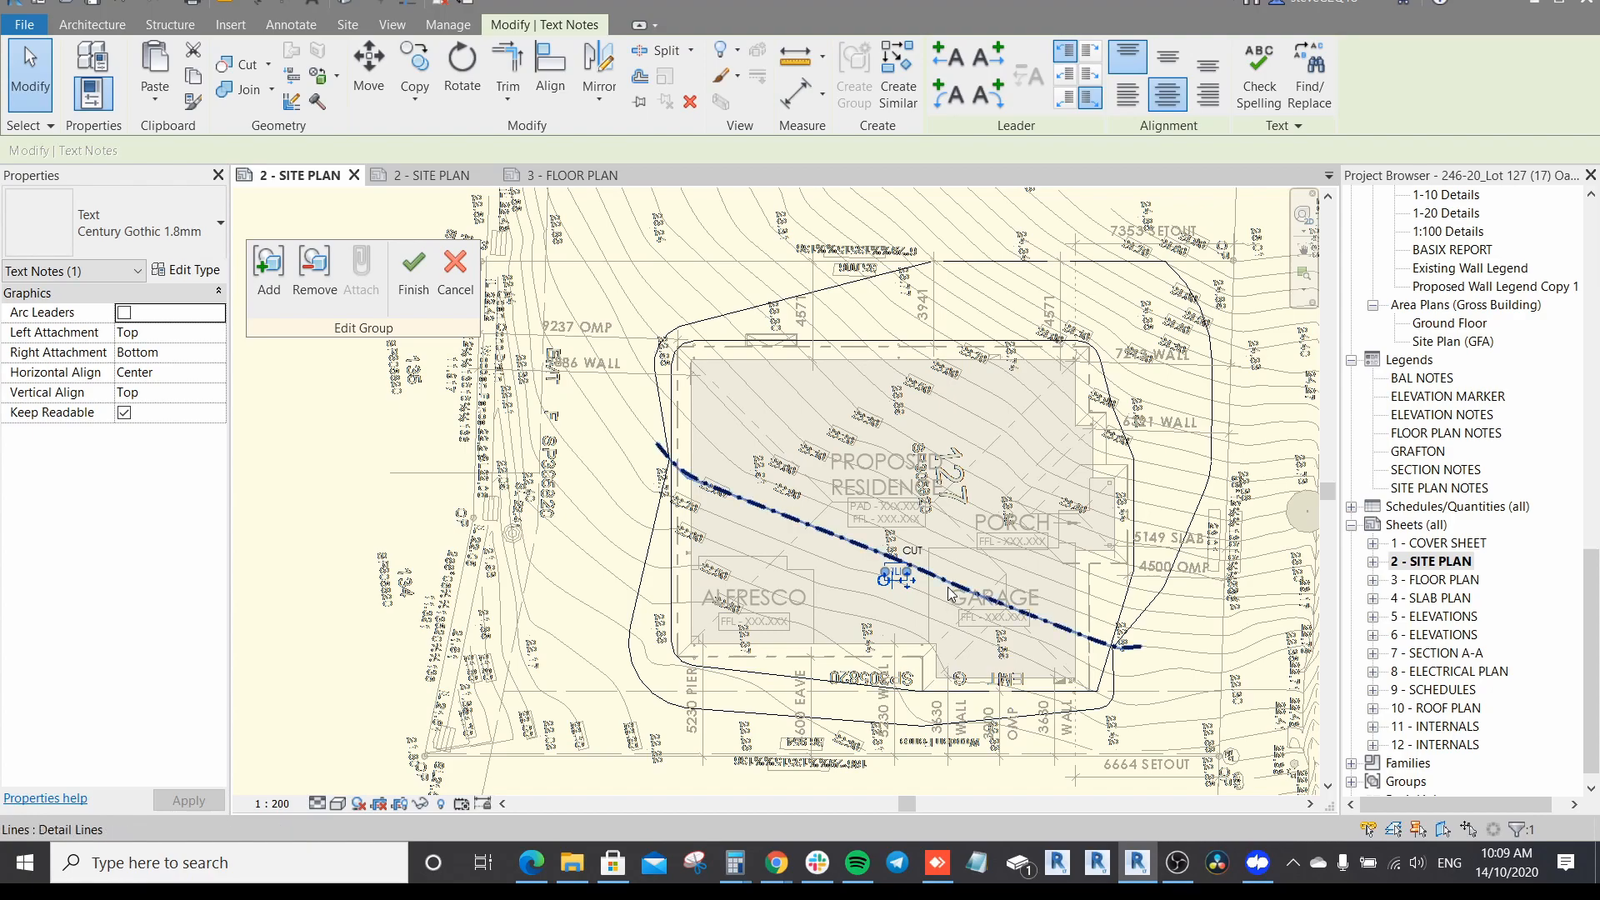
pyautogui.scroll(2, 1037, 619)
pyautogui.press('Escape')
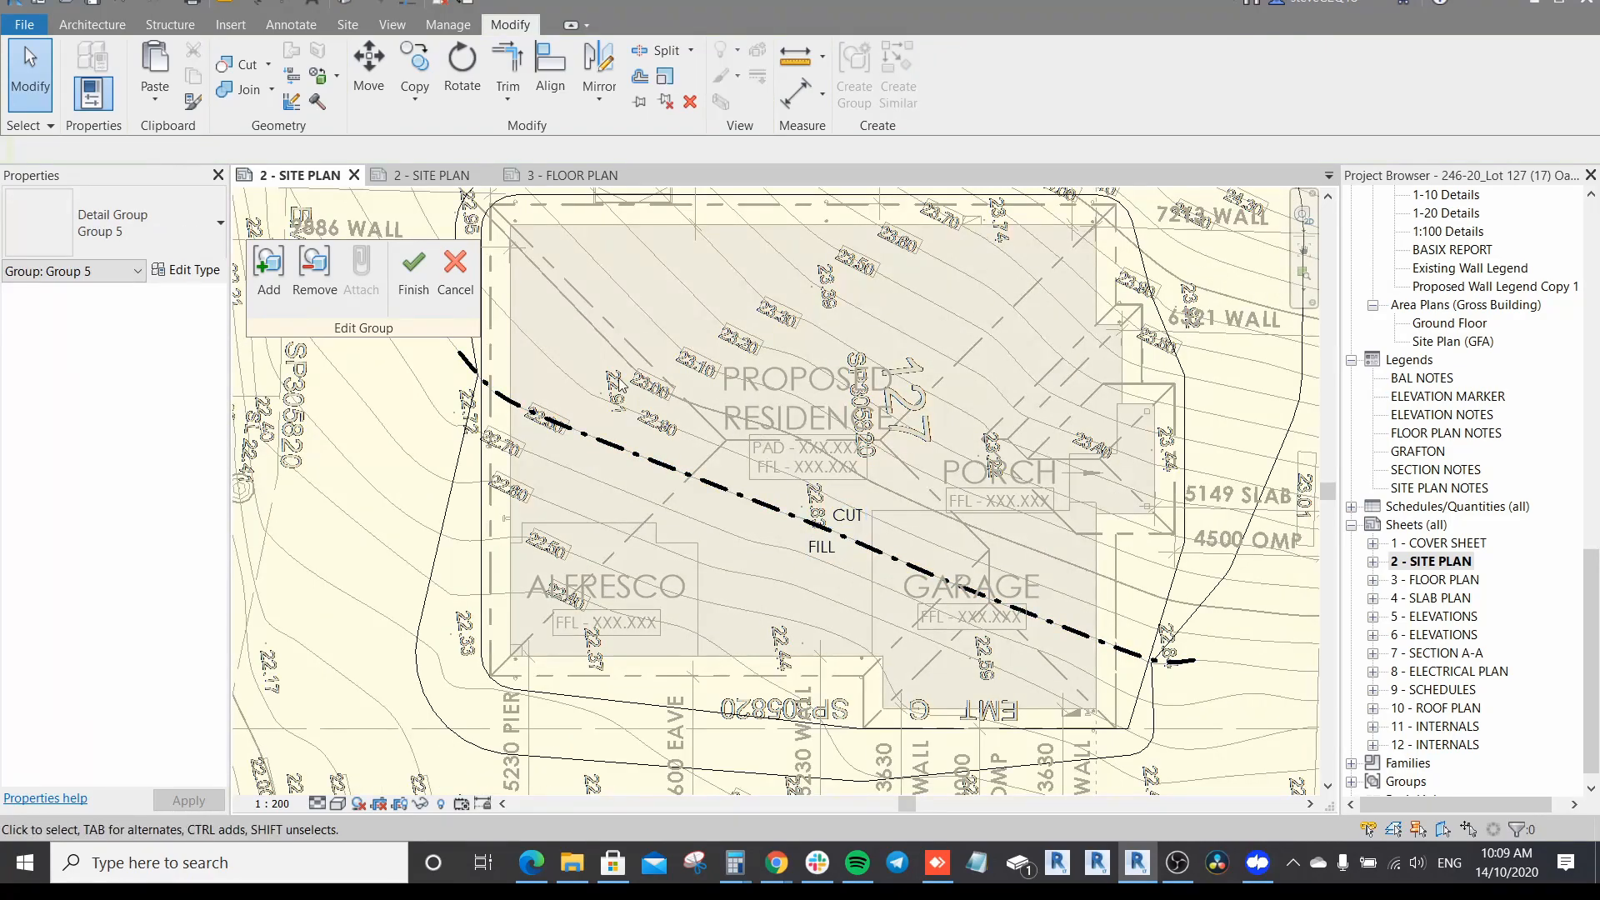
# Step: Set the detail component type to BATTER ARROW
pyautogui.scroll(-2, 621, 479)
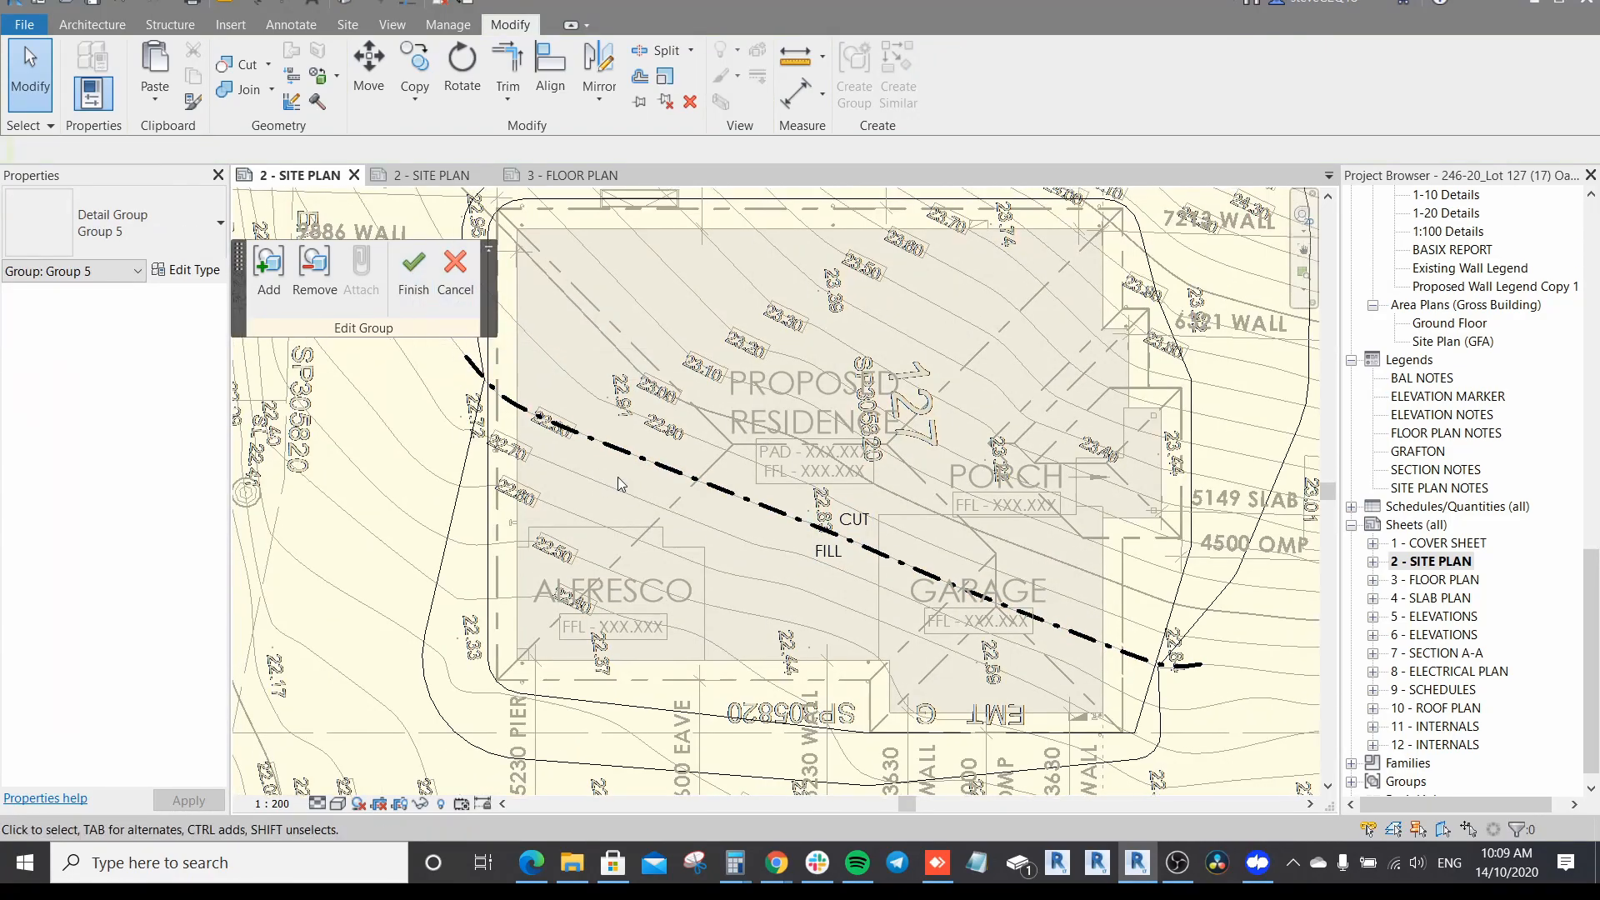
pyautogui.moveTo(817, 491); pyautogui.dragTo(906, 491, button='middle')
pyautogui.scroll(-1, 931, 417)
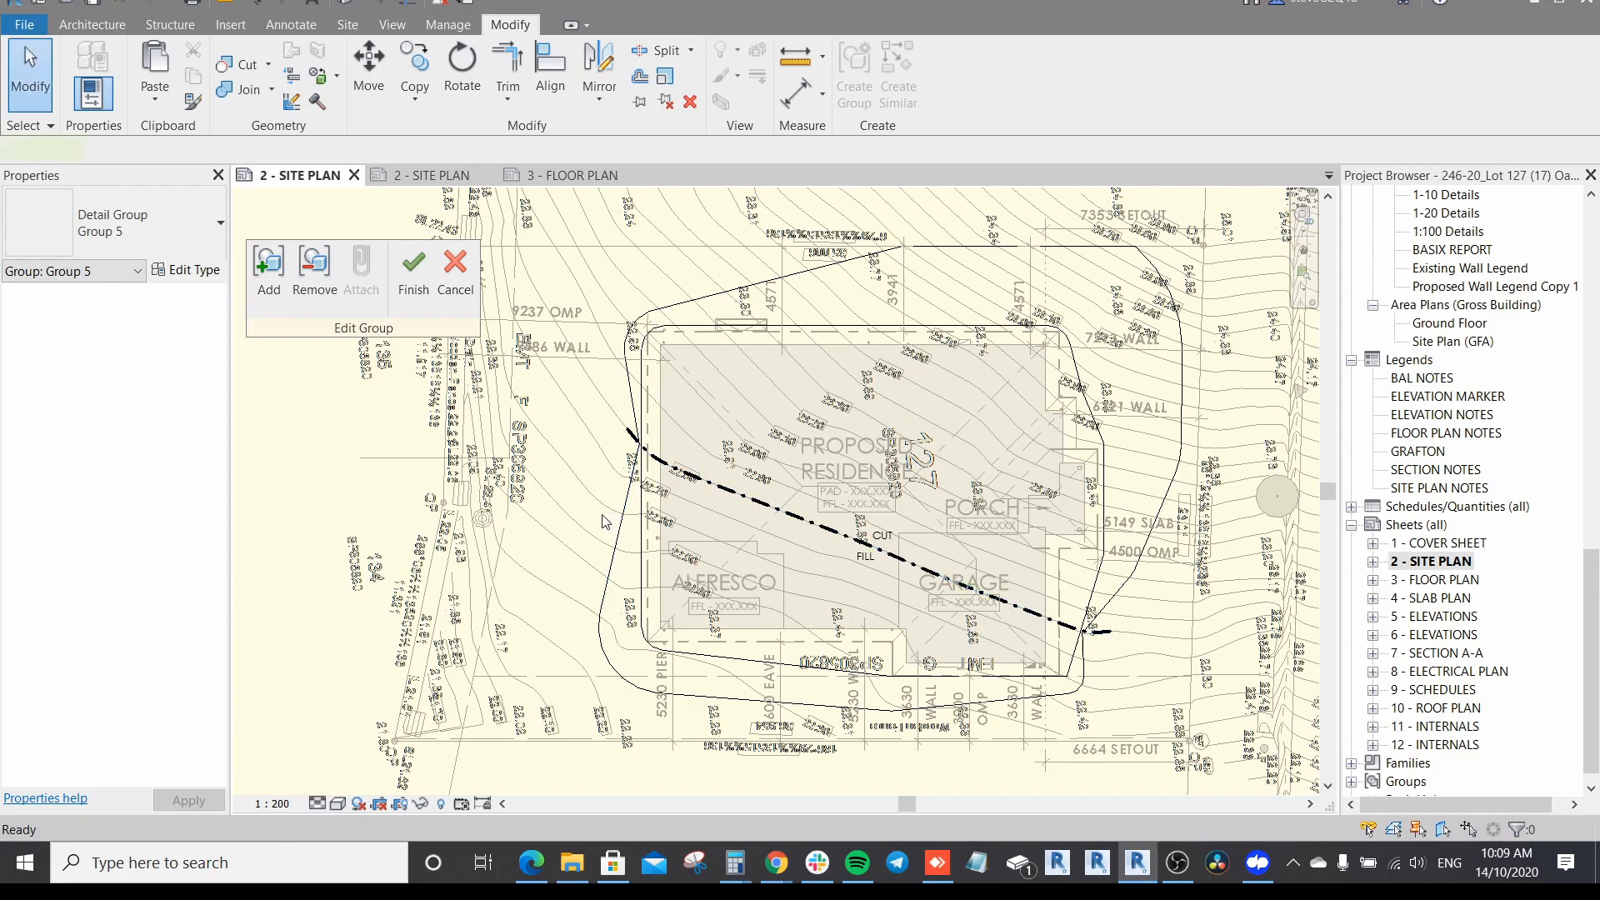
pyautogui.press('d')
pyautogui.press('c')
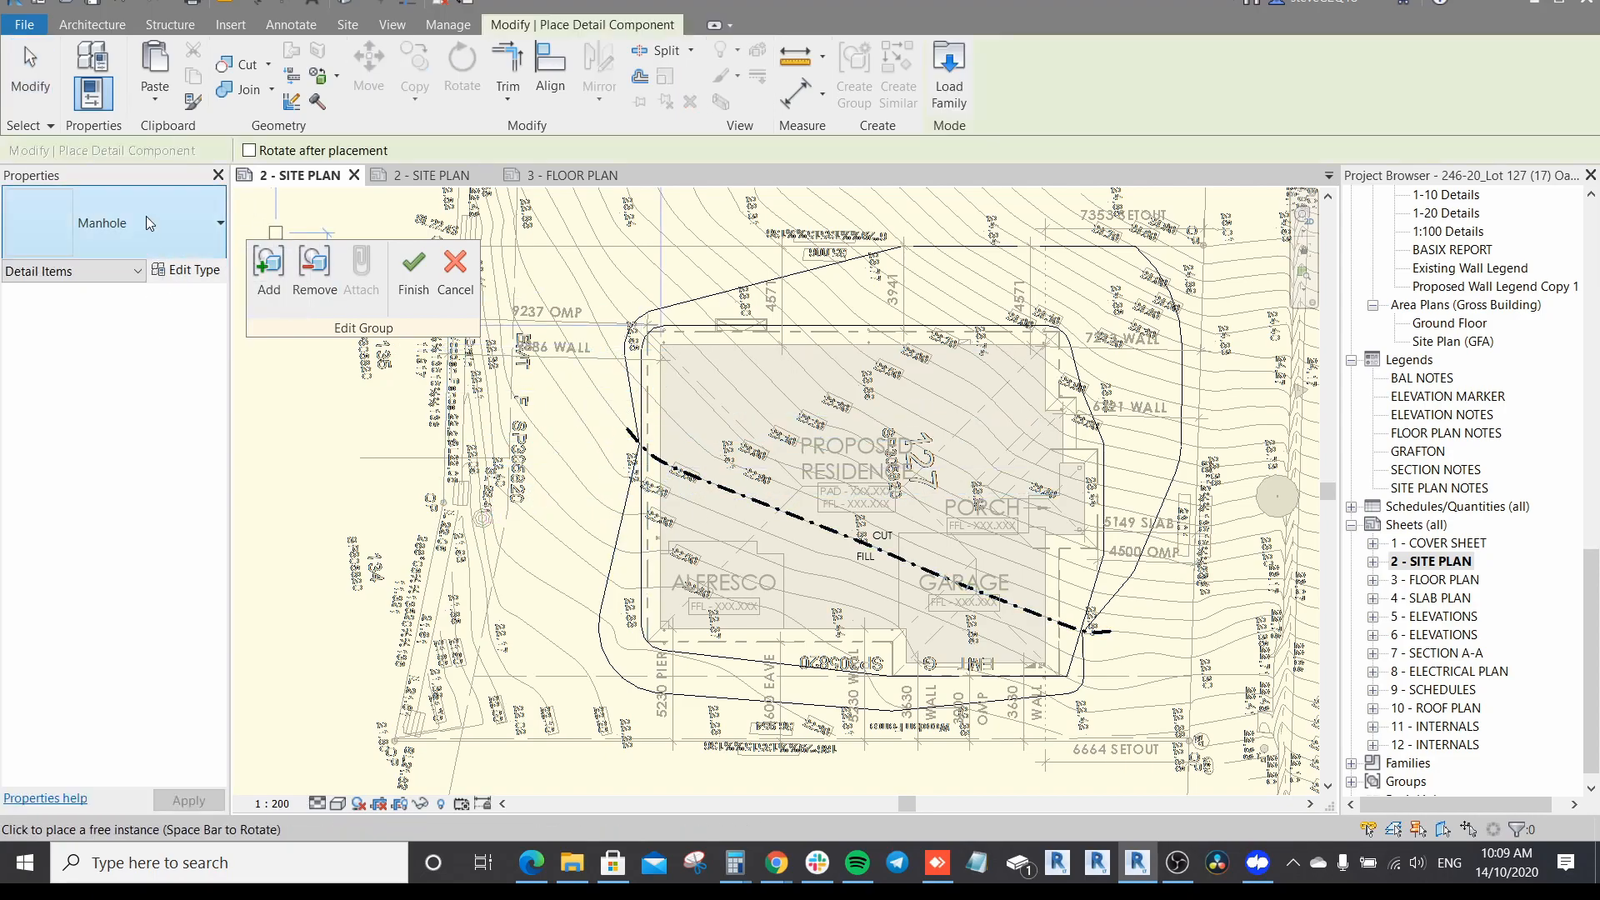
pyautogui.click(122, 233)
pyautogui.write('ba')
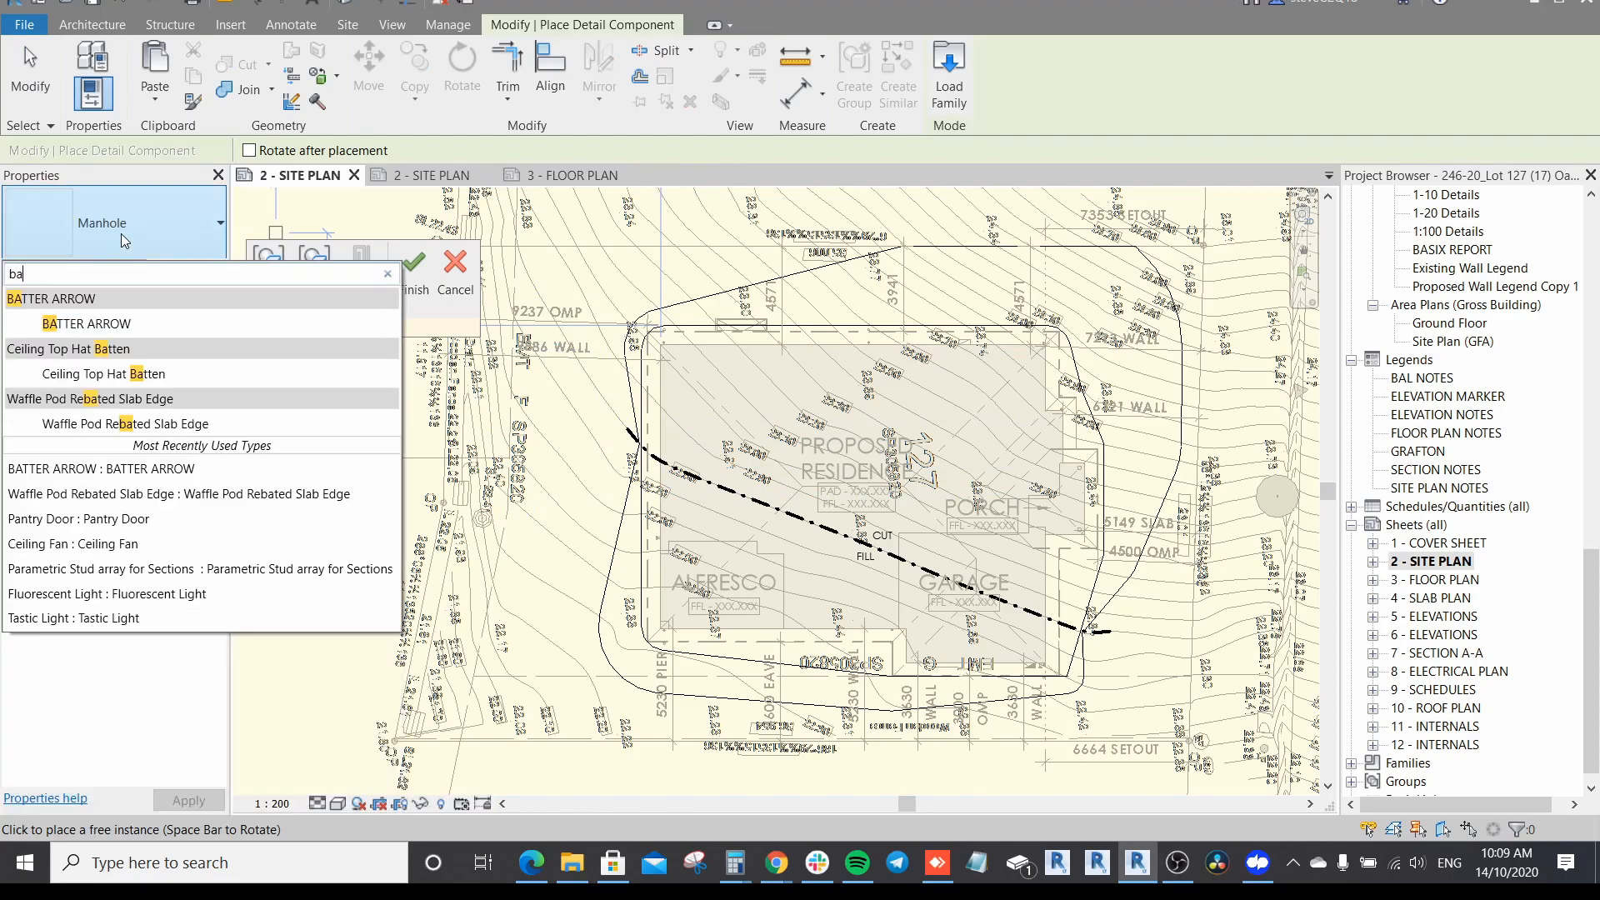
pyautogui.write('tt')
pyautogui.click(118, 326)
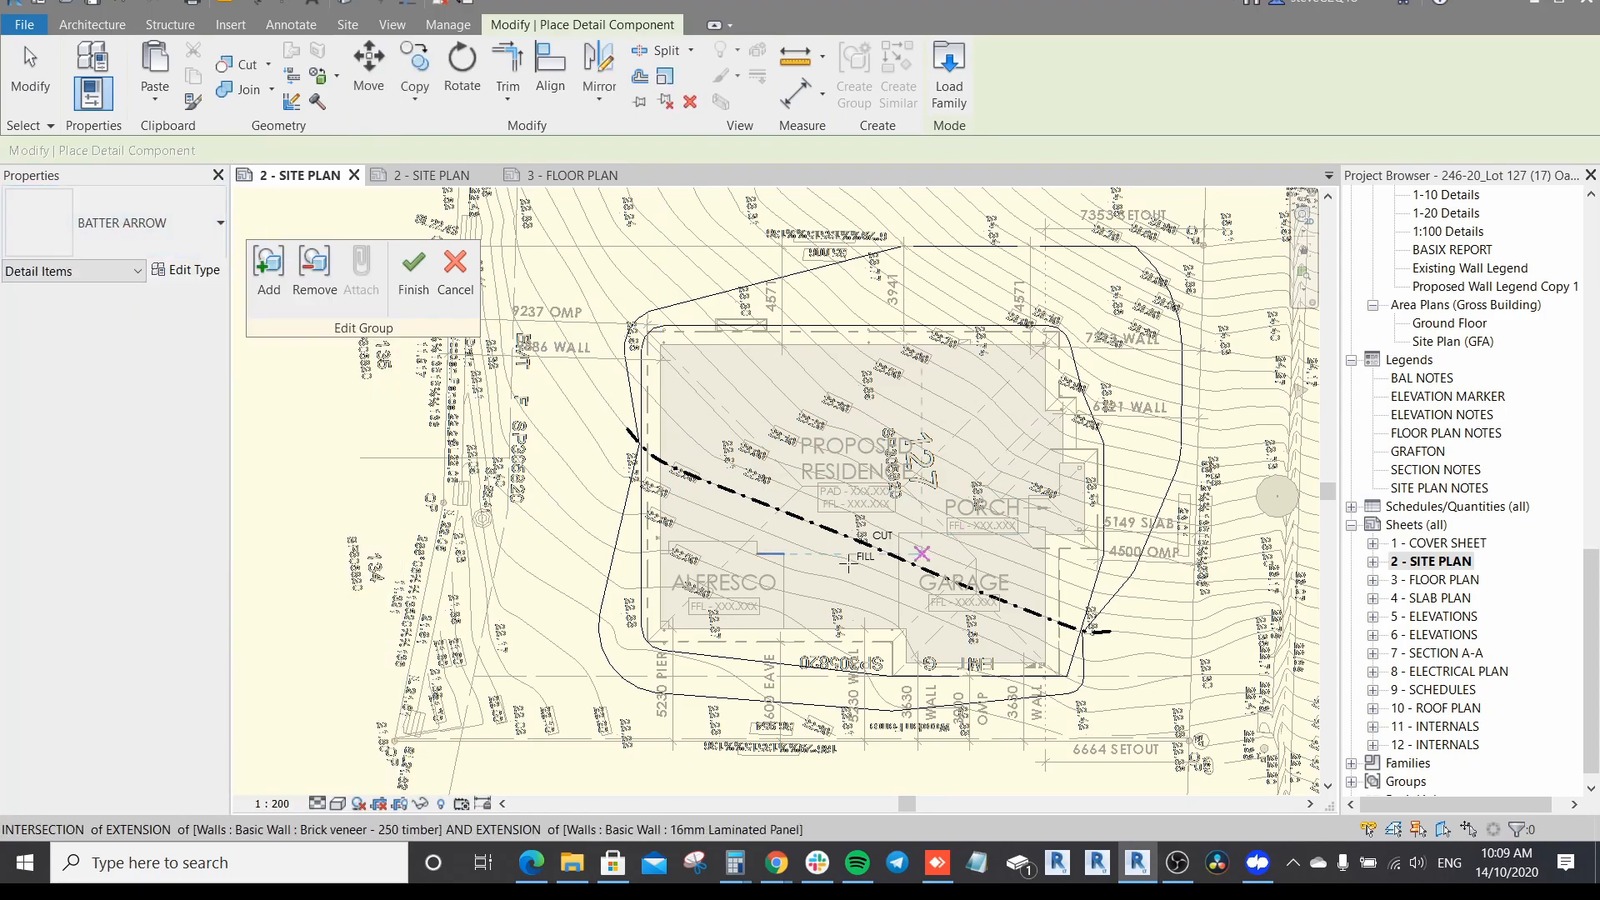
pyautogui.scroll(3, 730, 700)
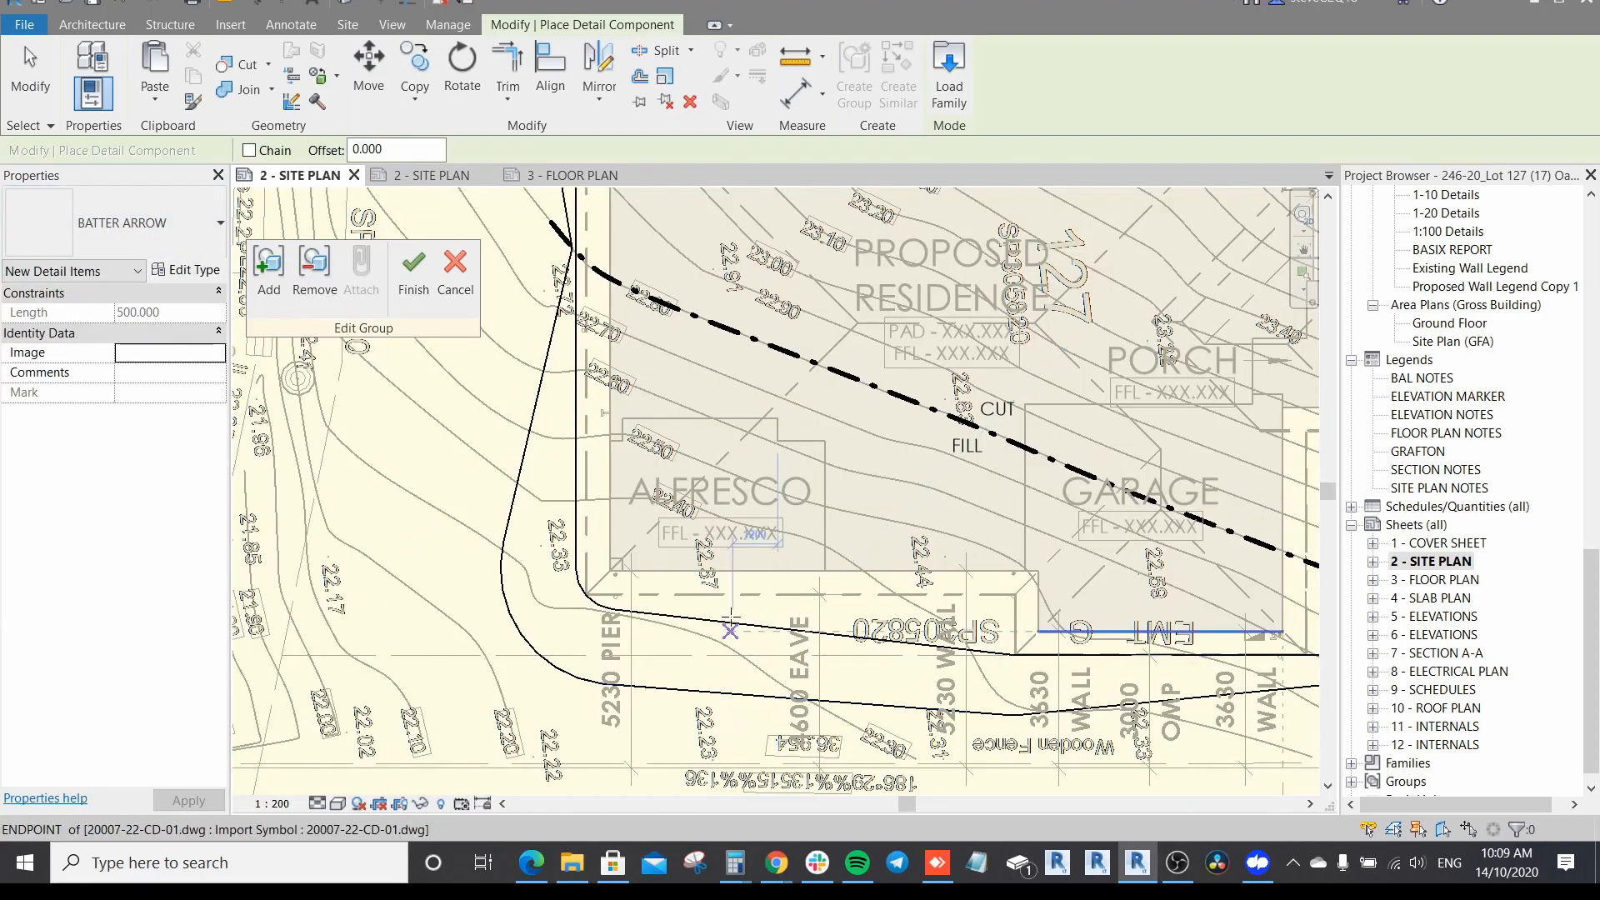
pyautogui.press('Escape')
pyautogui.press('Escape')
# Step: Sketch two trial detail lines forming a narrow wedge between the inner and outer batter lines below the alfresco, and delete them
pyautogui.press('d')
pyautogui.press('l')
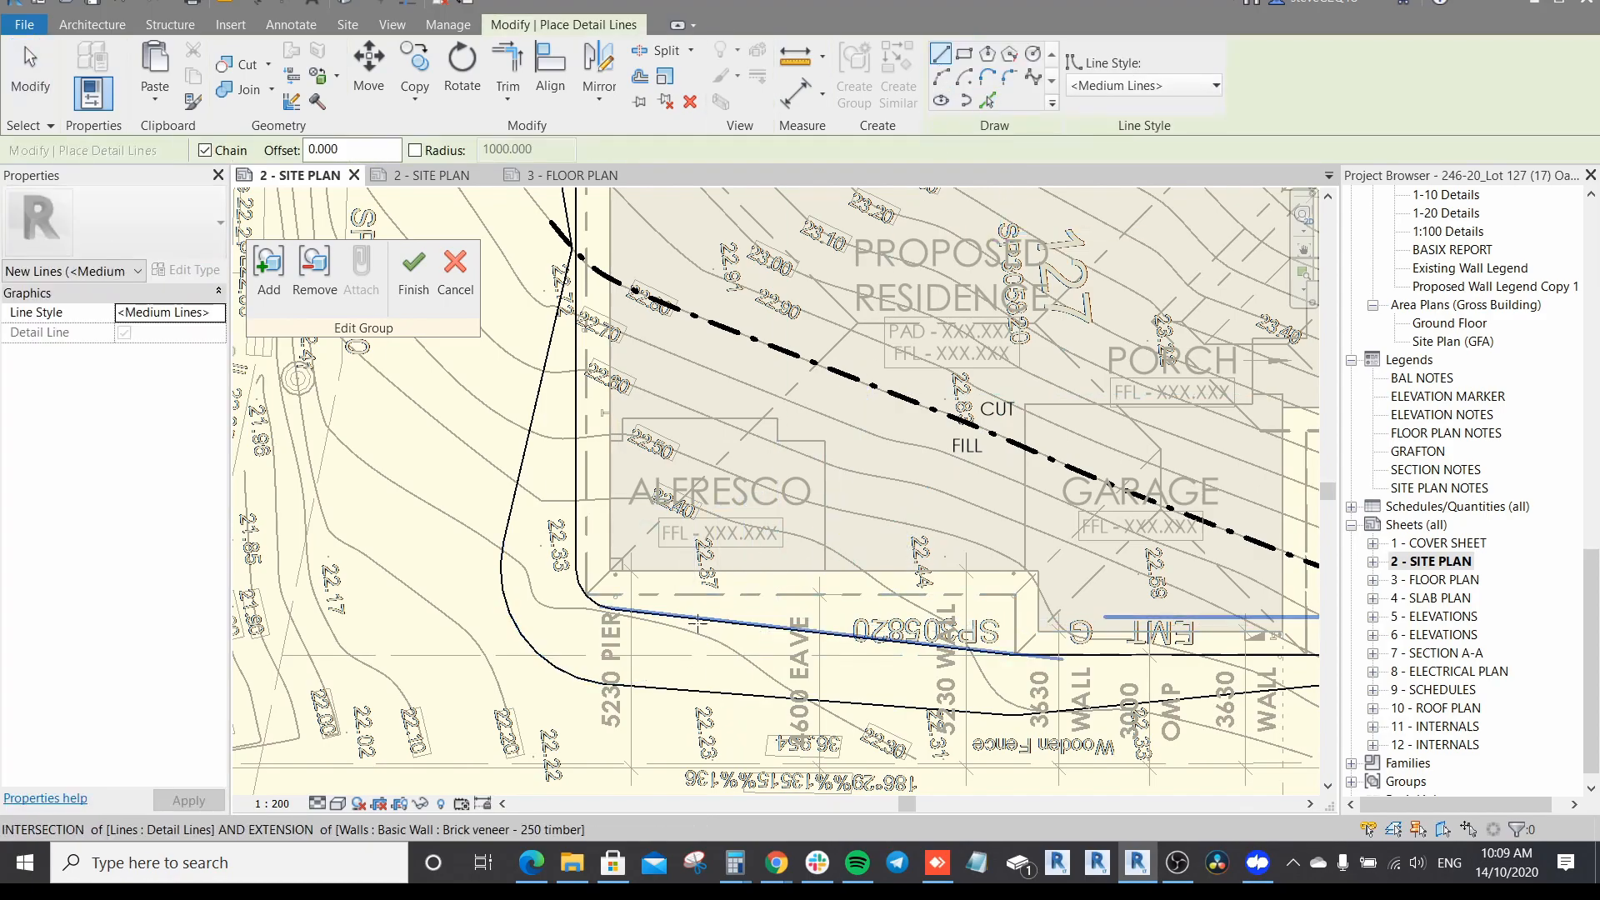
pyautogui.scroll(2, 695, 620)
pyautogui.click(738, 619)
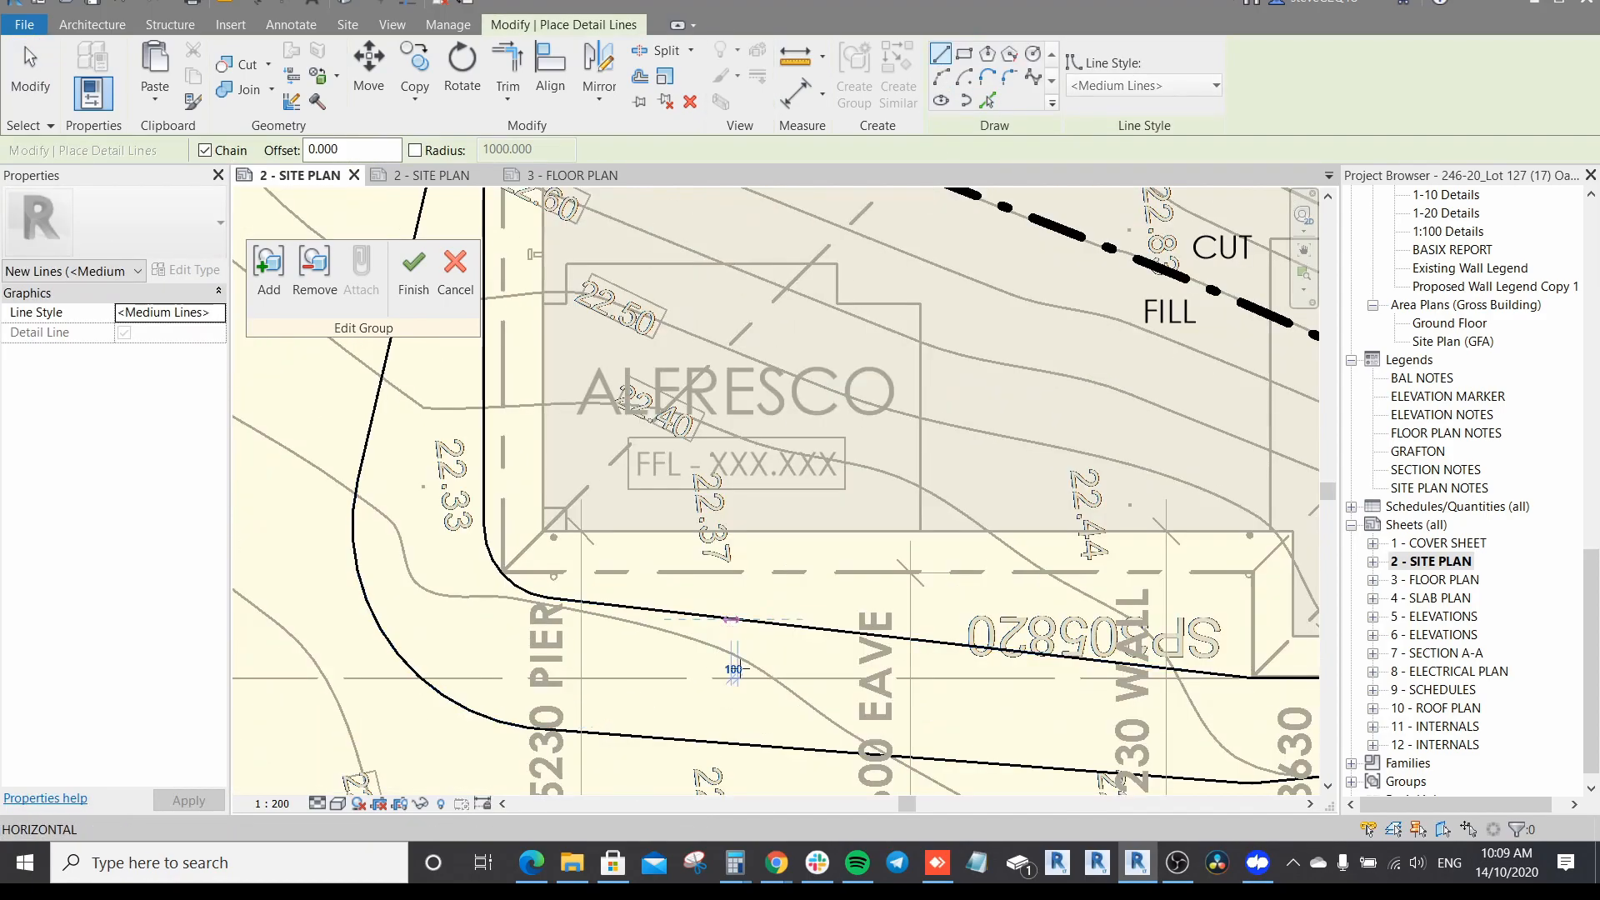
pyautogui.click(738, 742)
pyautogui.click(765, 624)
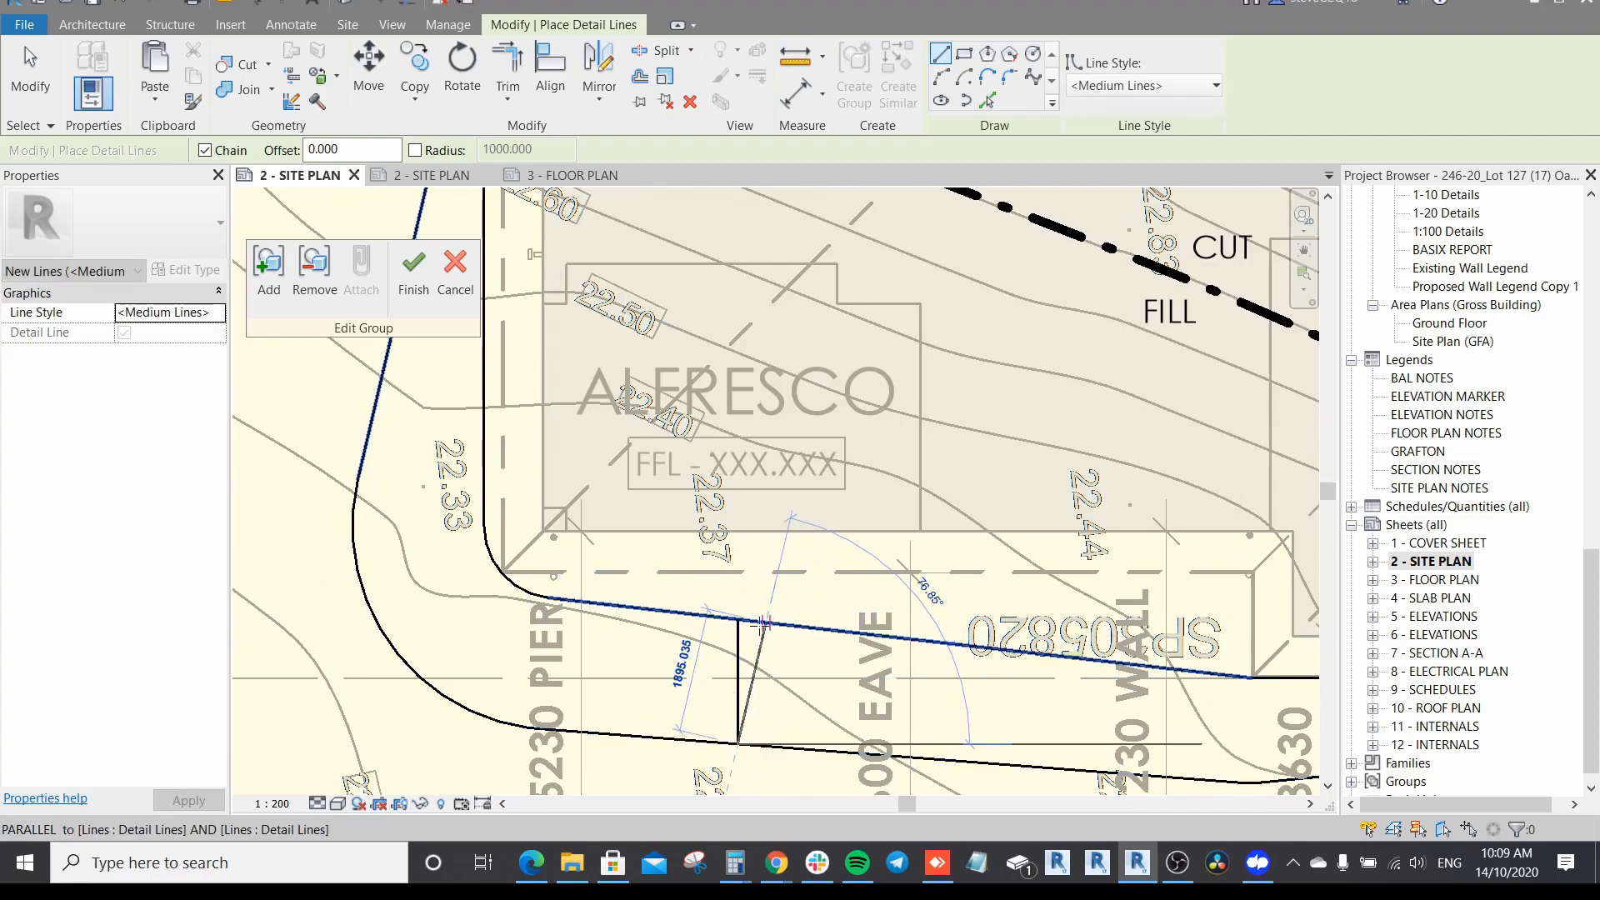
pyautogui.press('Escape')
pyautogui.press('Escape')
pyautogui.press('Tab')
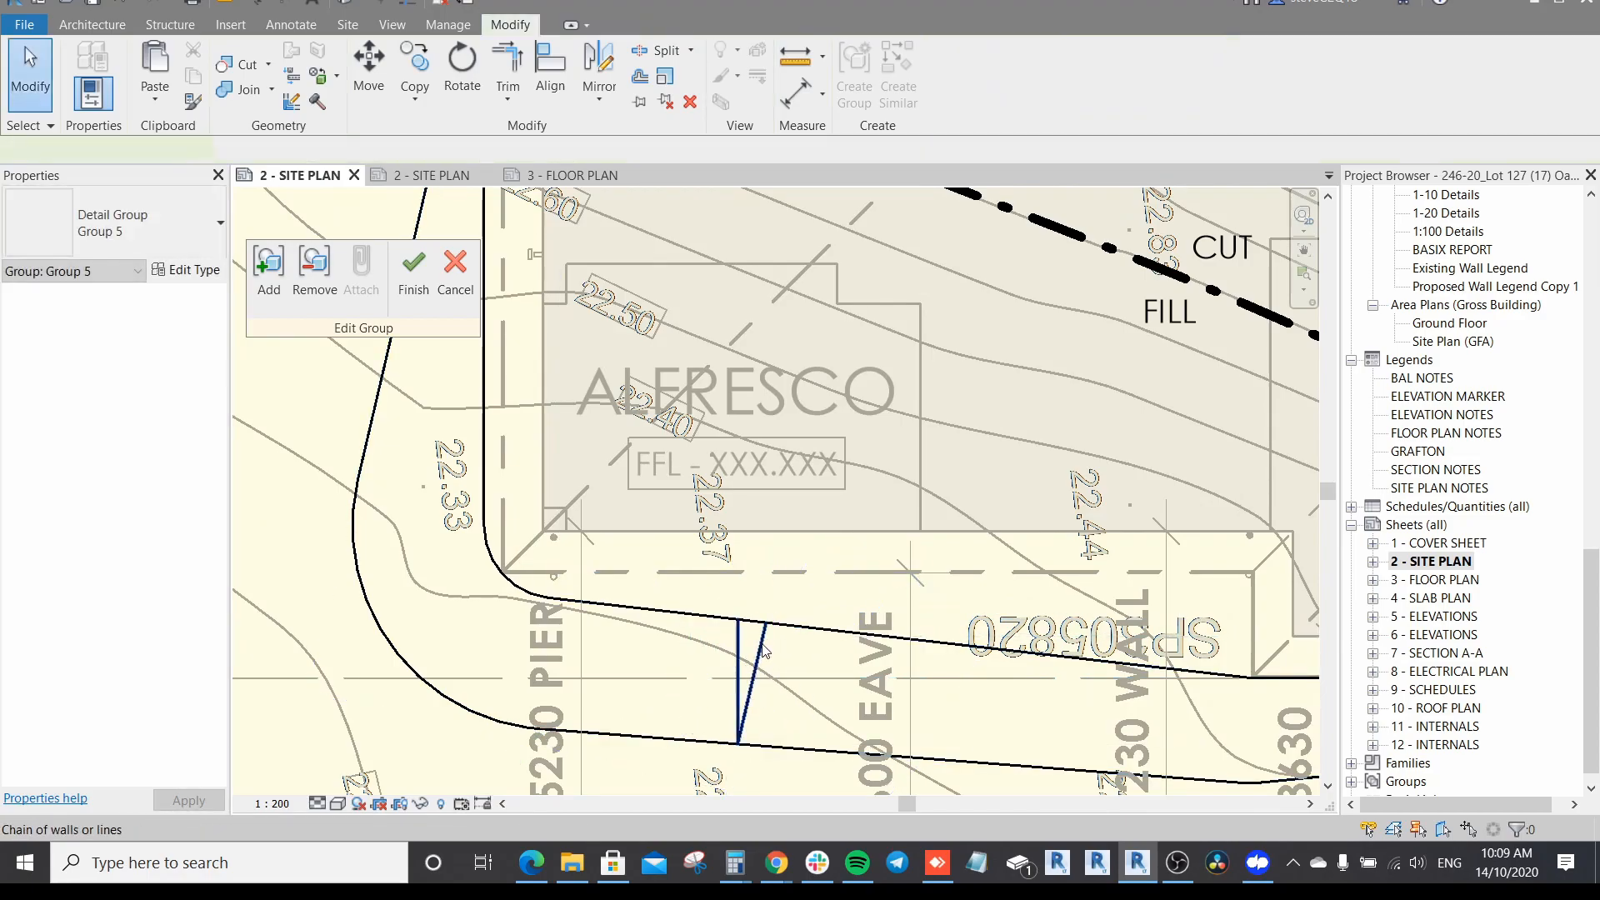
pyautogui.click(763, 648)
pyautogui.scroll(-1, 763, 648)
pyautogui.moveTo(762, 647); pyautogui.dragTo(753, 576, button='middle')
pyautogui.scroll(-1, 754, 576)
pyautogui.press('Delete')
# Step: Place a BATTER ARROW about 1911 mm long from the inner to the outer batter line below the alfresco
pyautogui.press('d')
pyautogui.press('c')
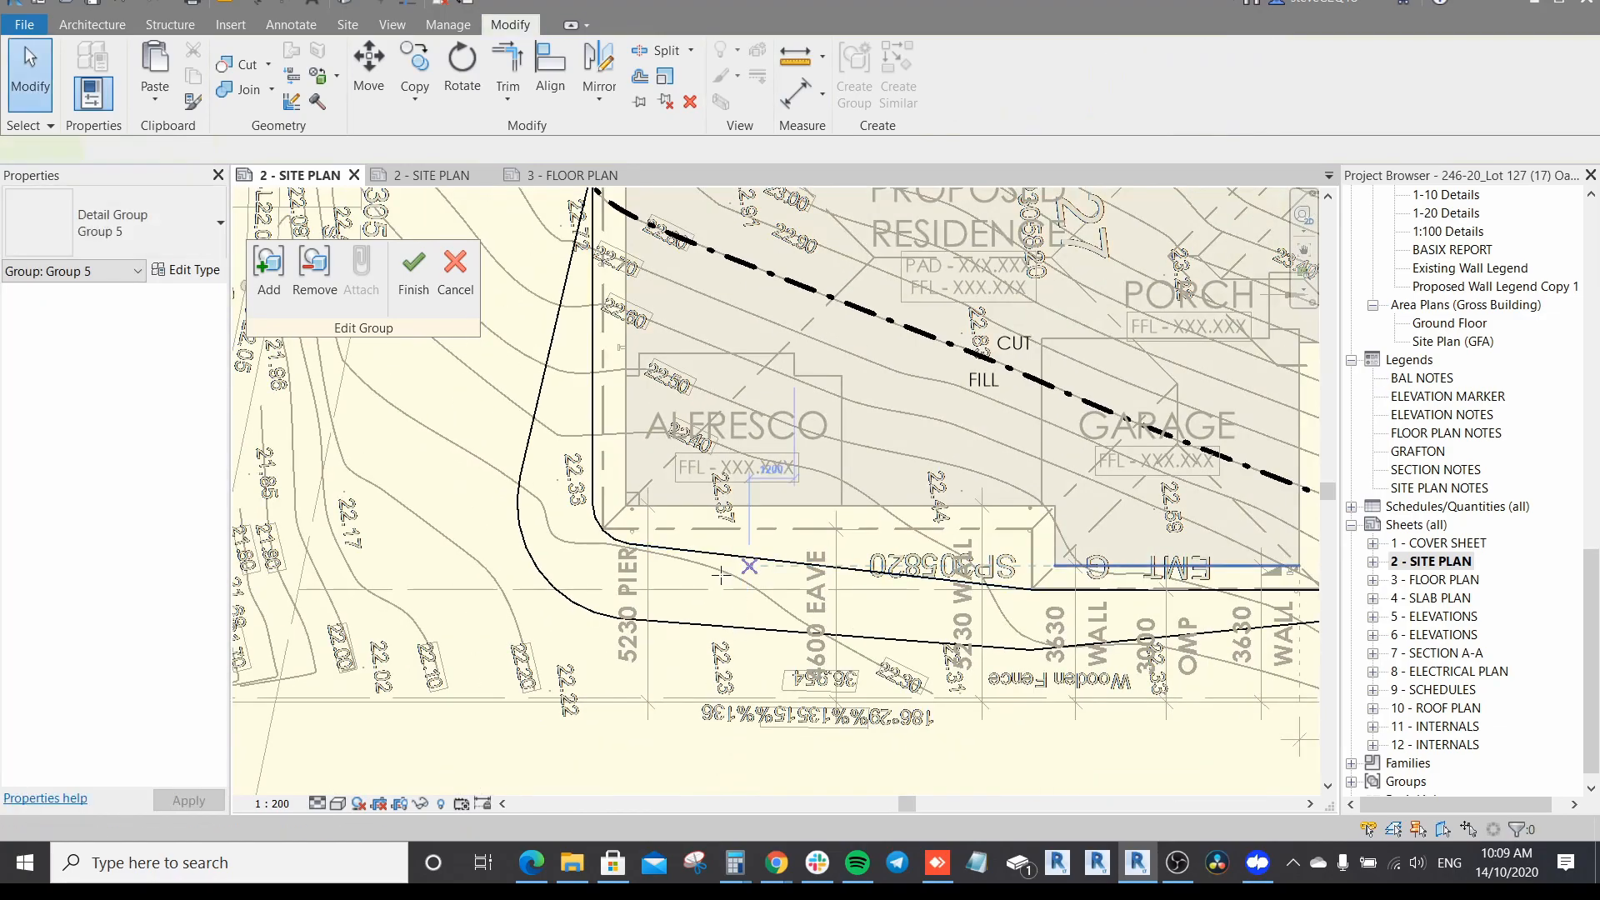
pyautogui.scroll(2, 725, 554)
pyautogui.click(741, 556)
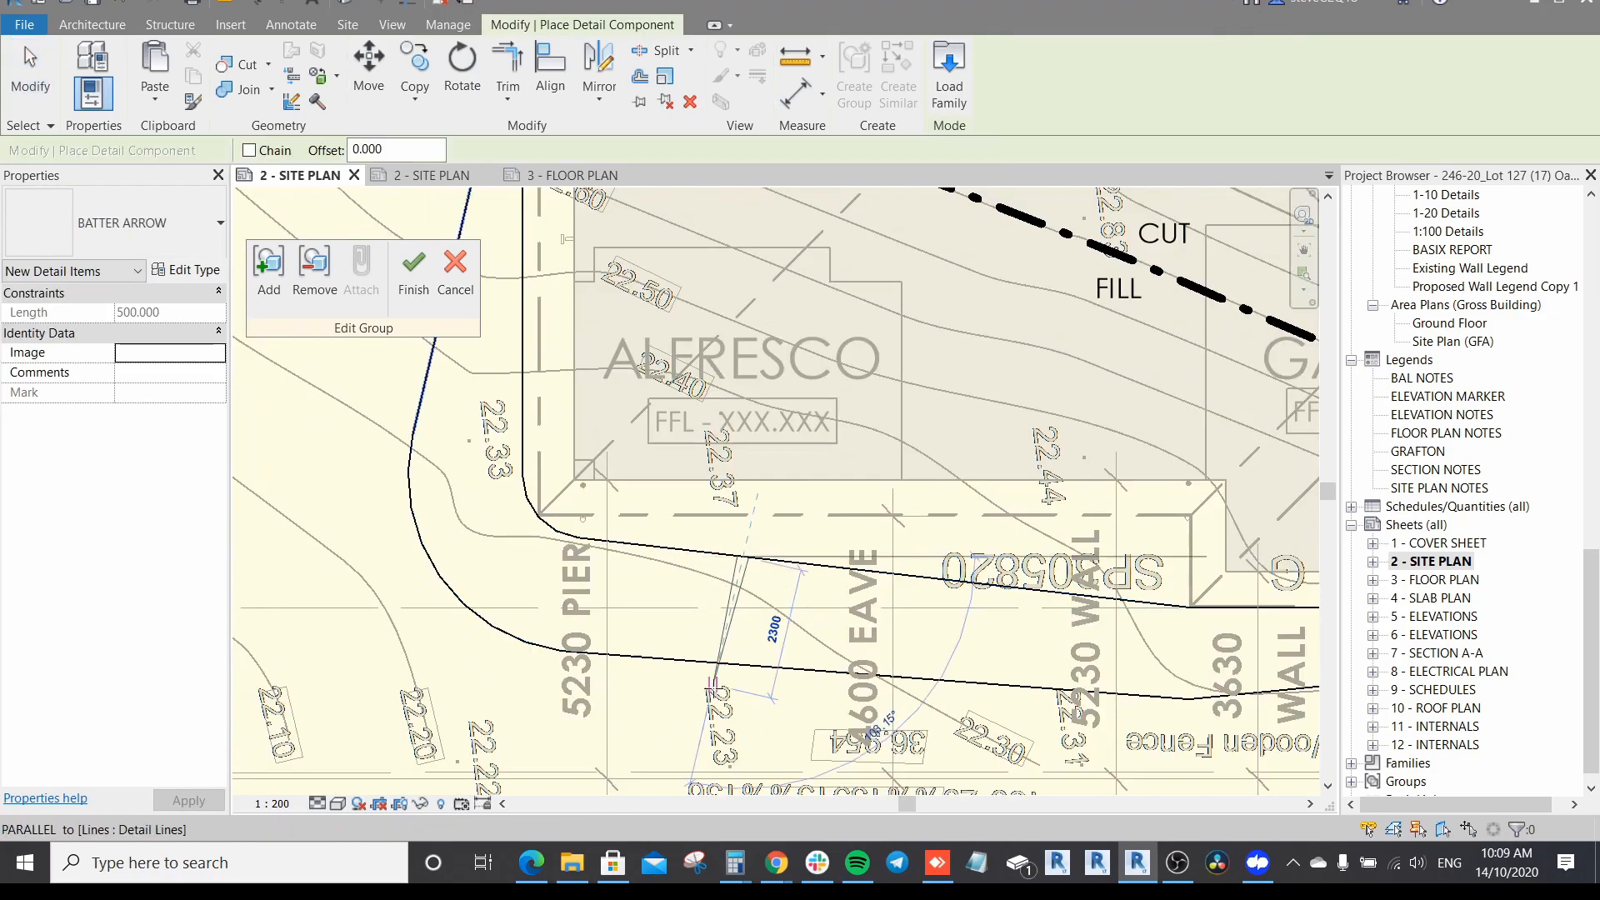
pyautogui.scroll(2, 734, 664)
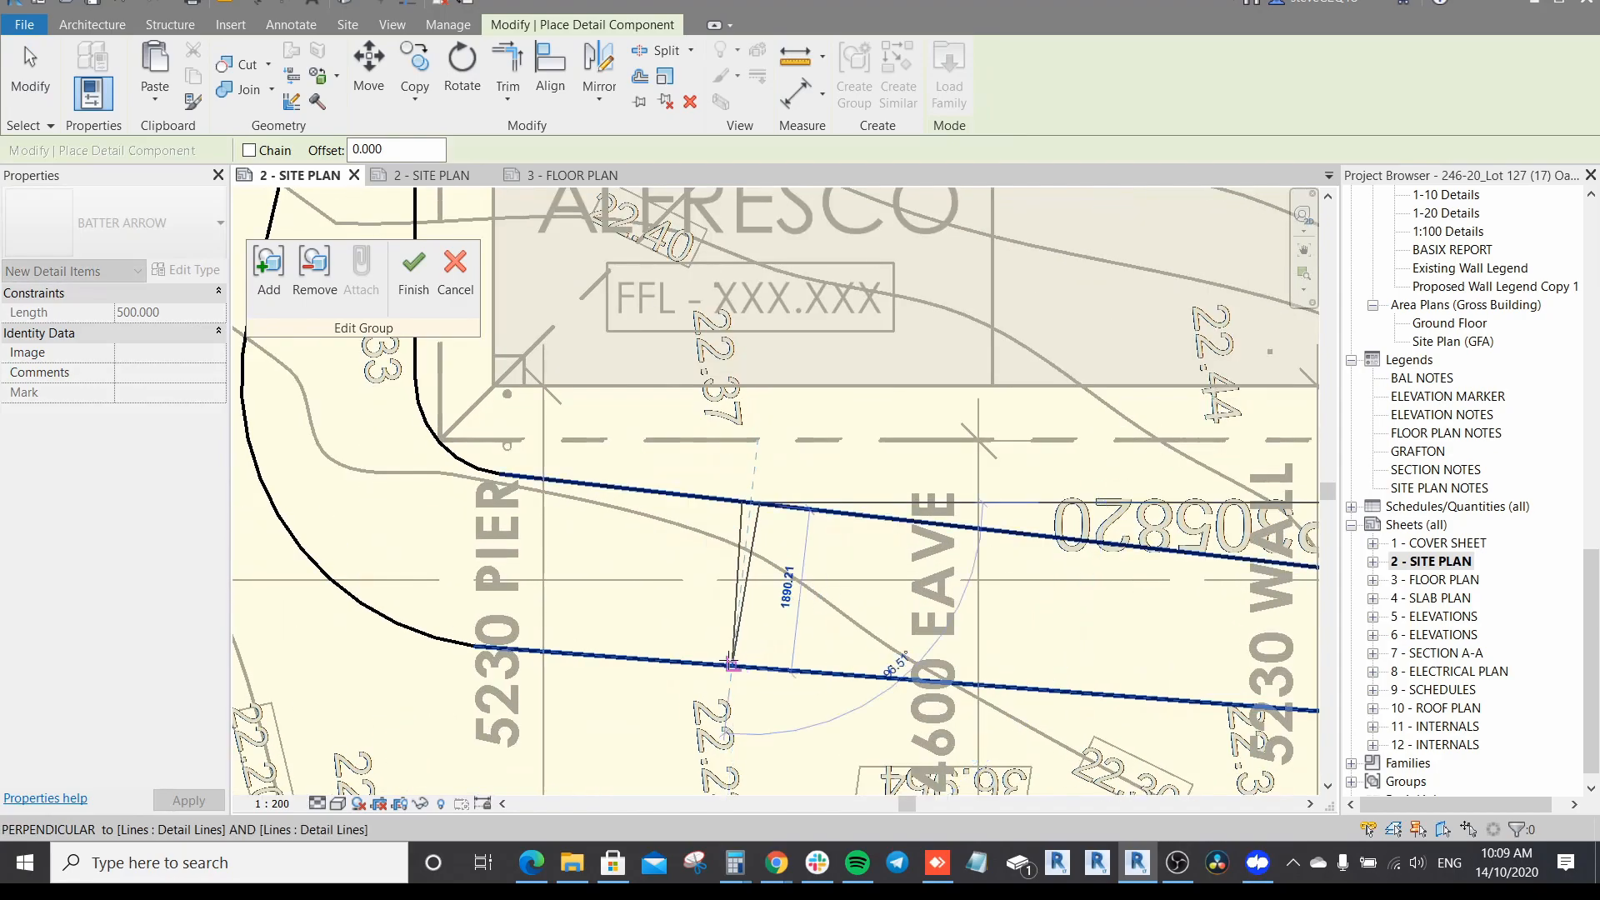
pyautogui.scroll(-2, 730, 665)
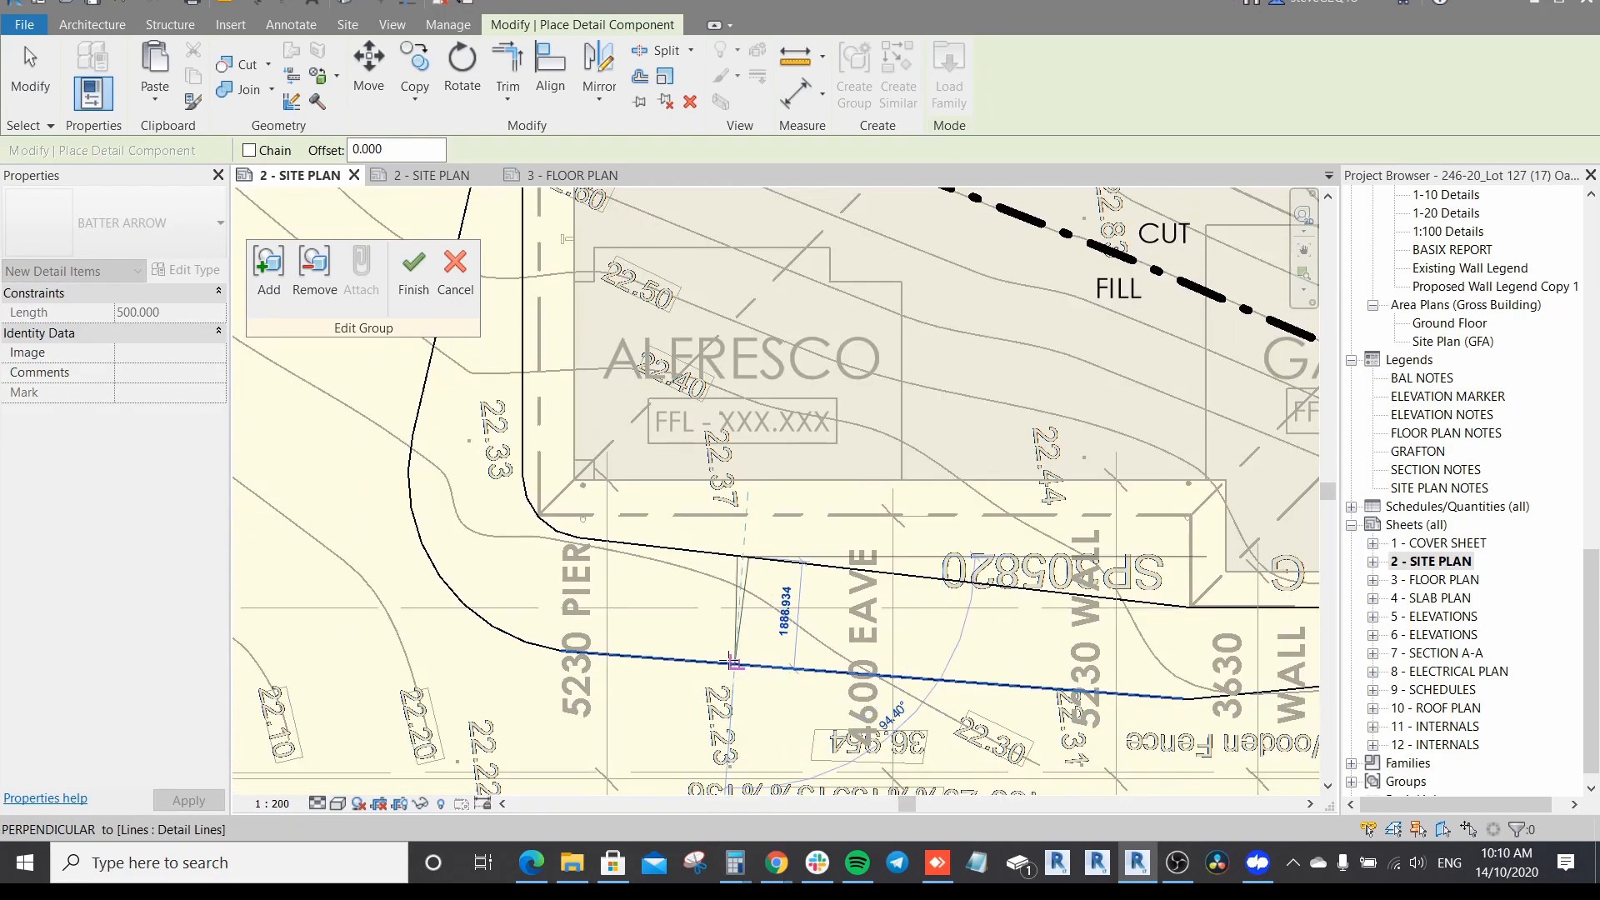
pyautogui.click(721, 665)
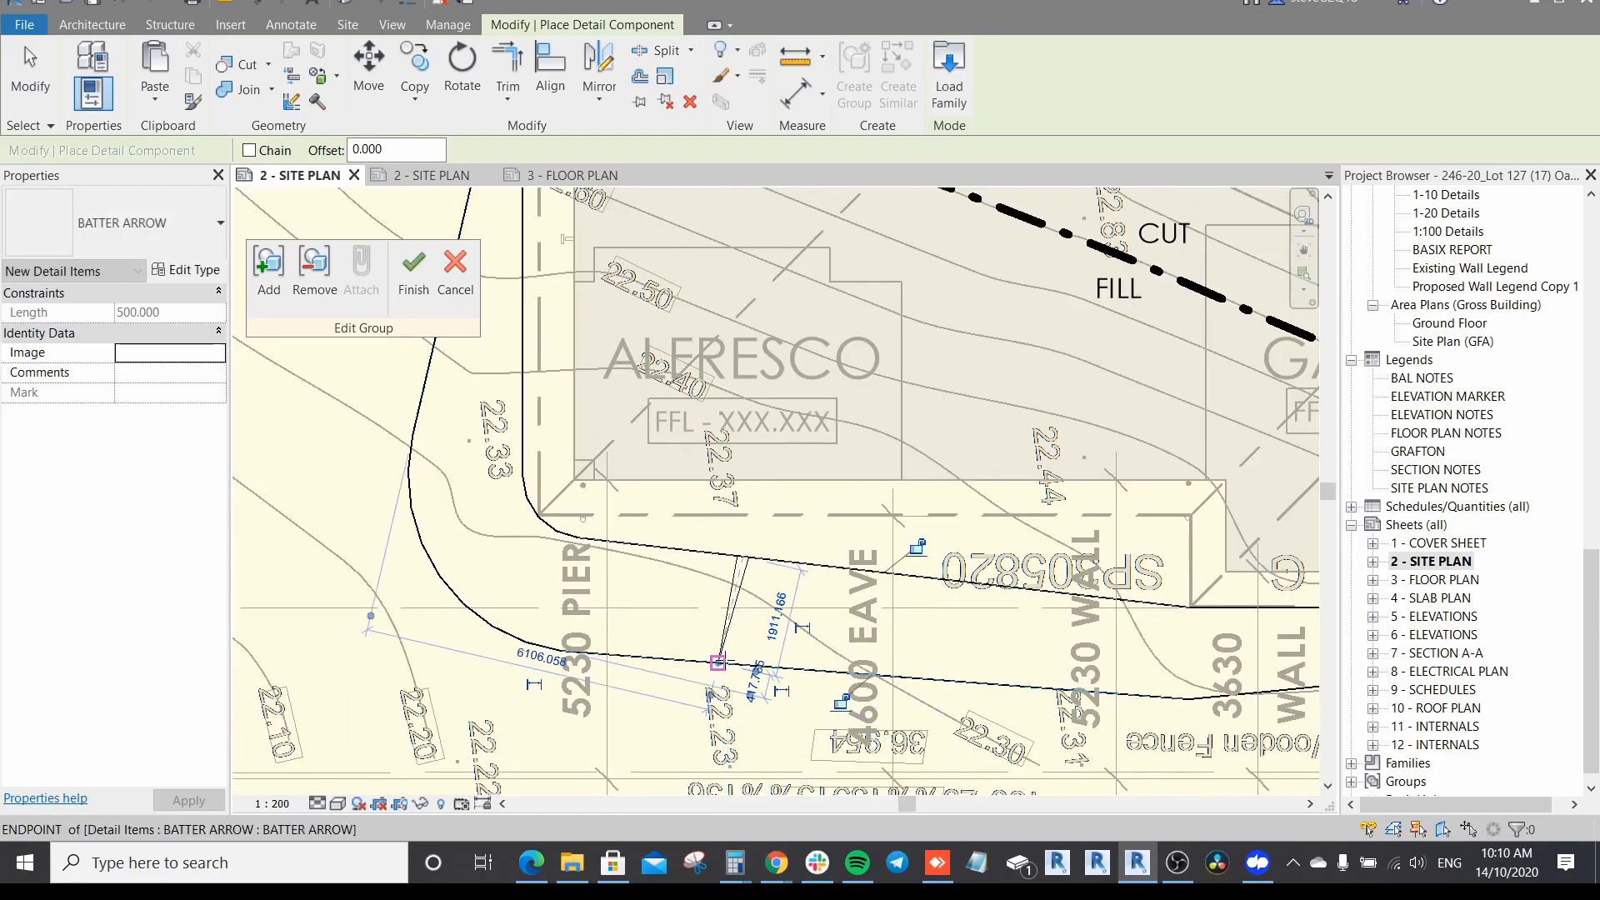
pyautogui.scroll(-4, 994, 573)
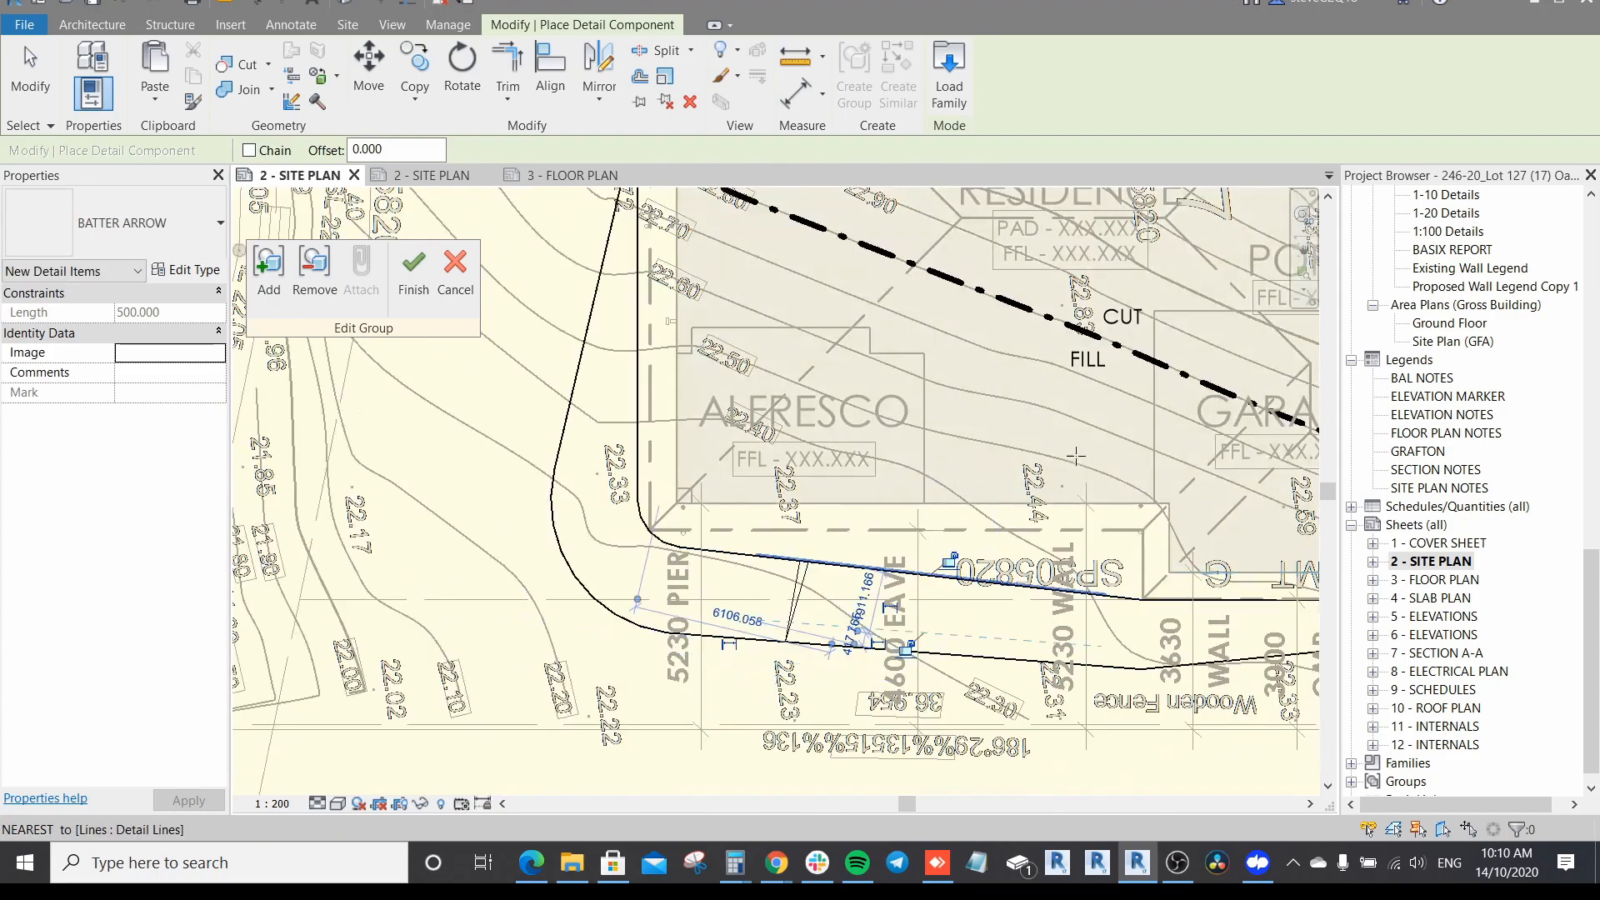
# Step: Place BATTER ARROWs between the inner and outer batter lines below the alfresco, around its rounded corner and along its outer side
pyautogui.moveTo(1001, 533); pyautogui.dragTo(894, 607, button='middle')
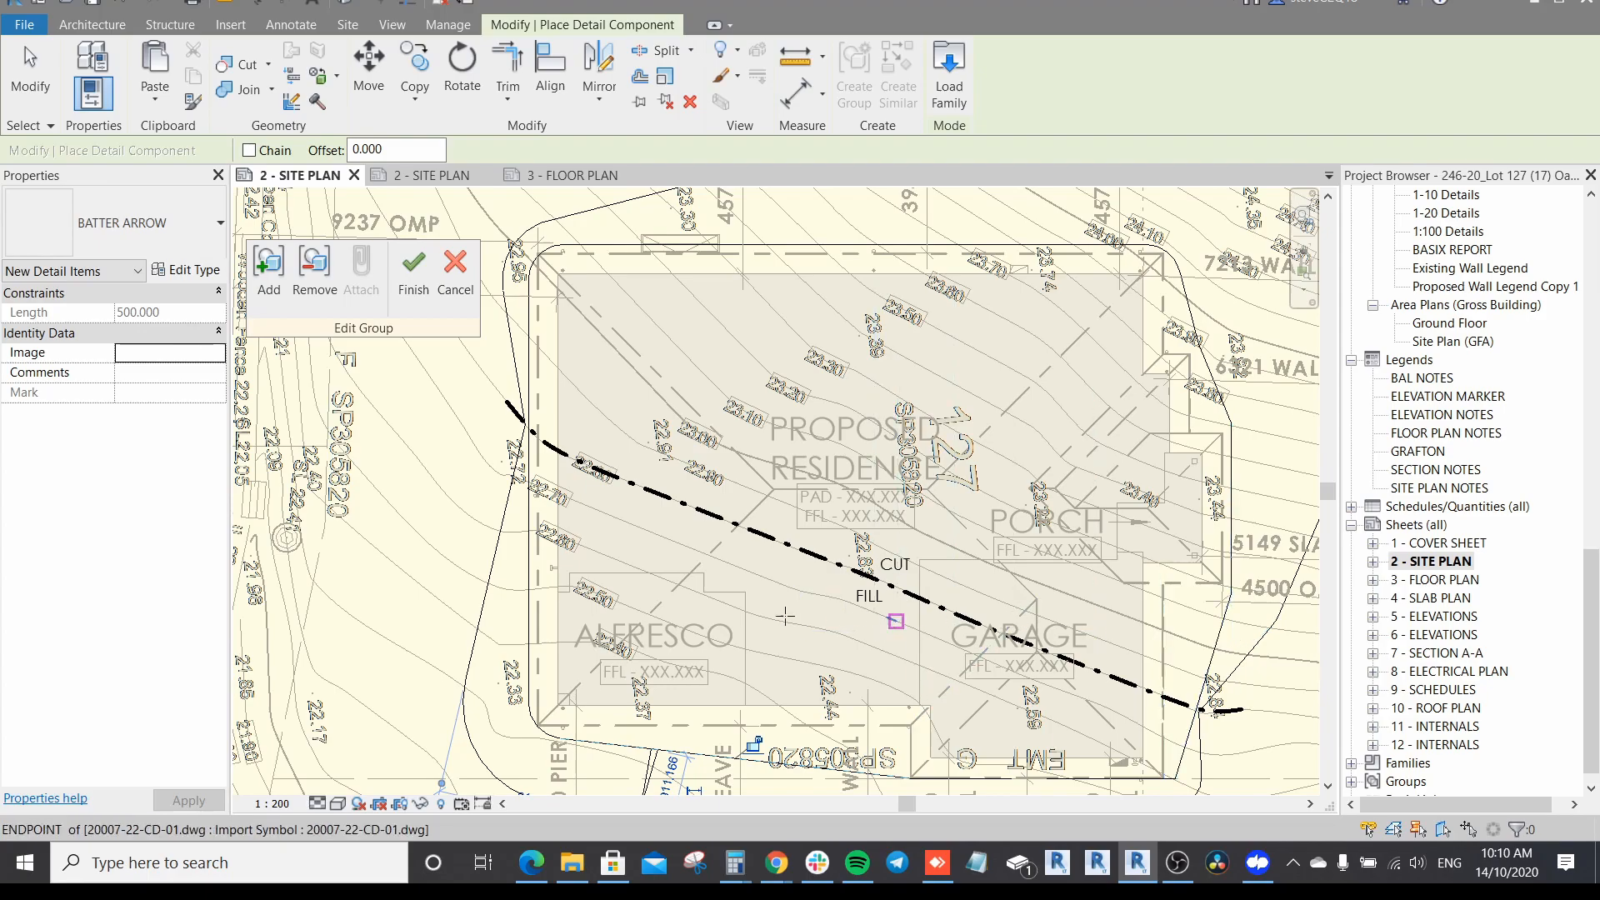
pyautogui.moveTo(759, 741); pyautogui.dragTo(763, 665, button='middle')
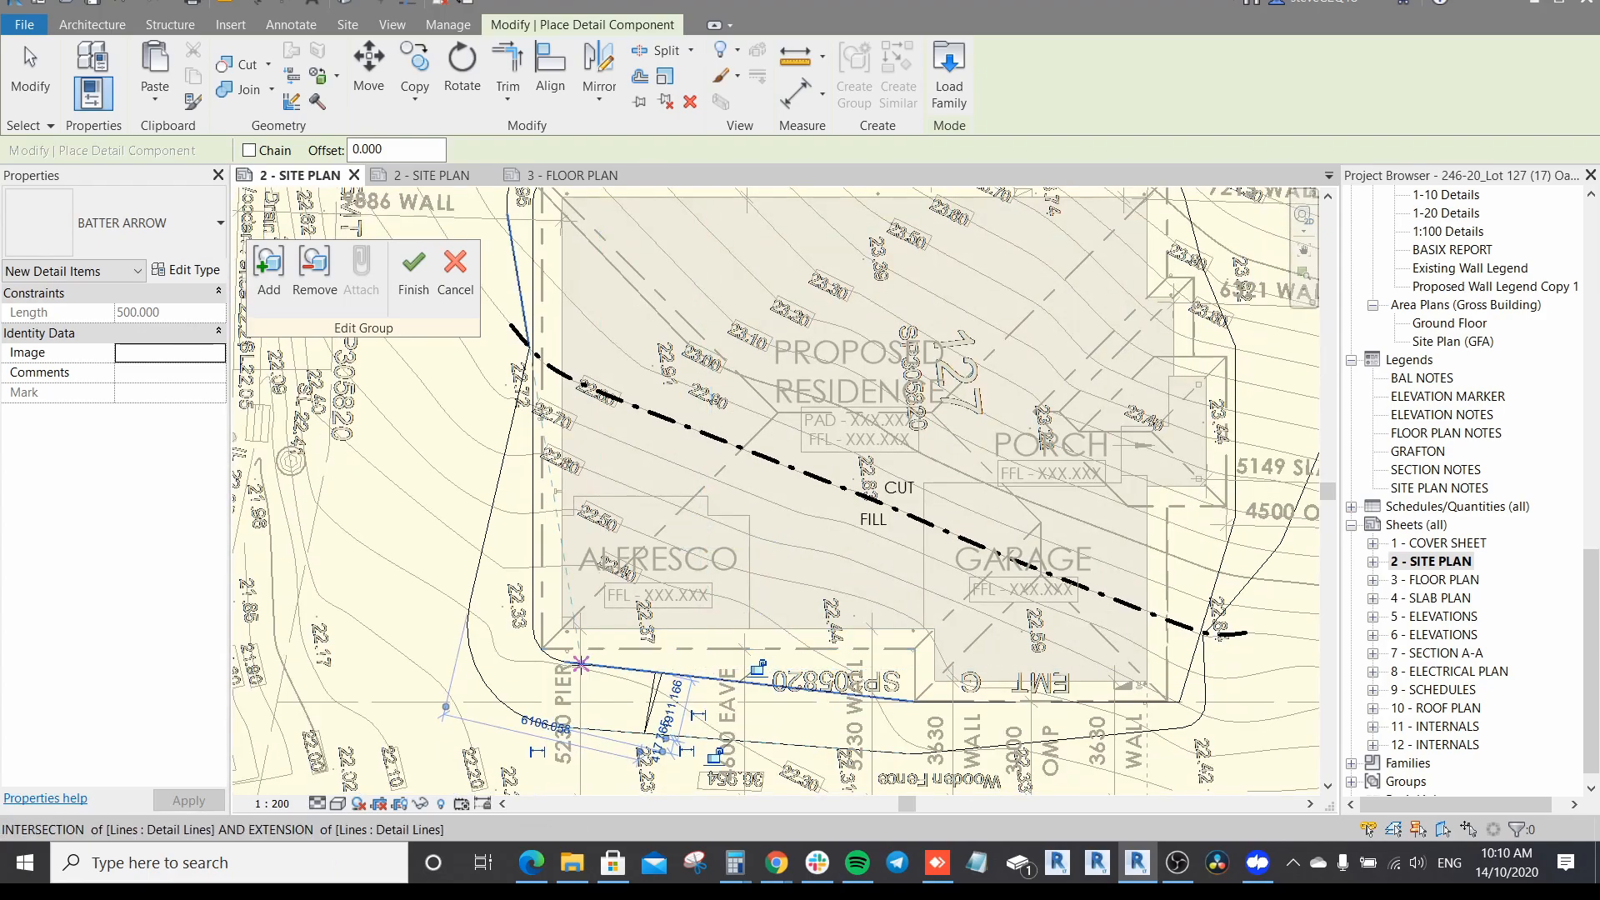
pyautogui.scroll(3, 581, 664)
pyautogui.click(602, 664)
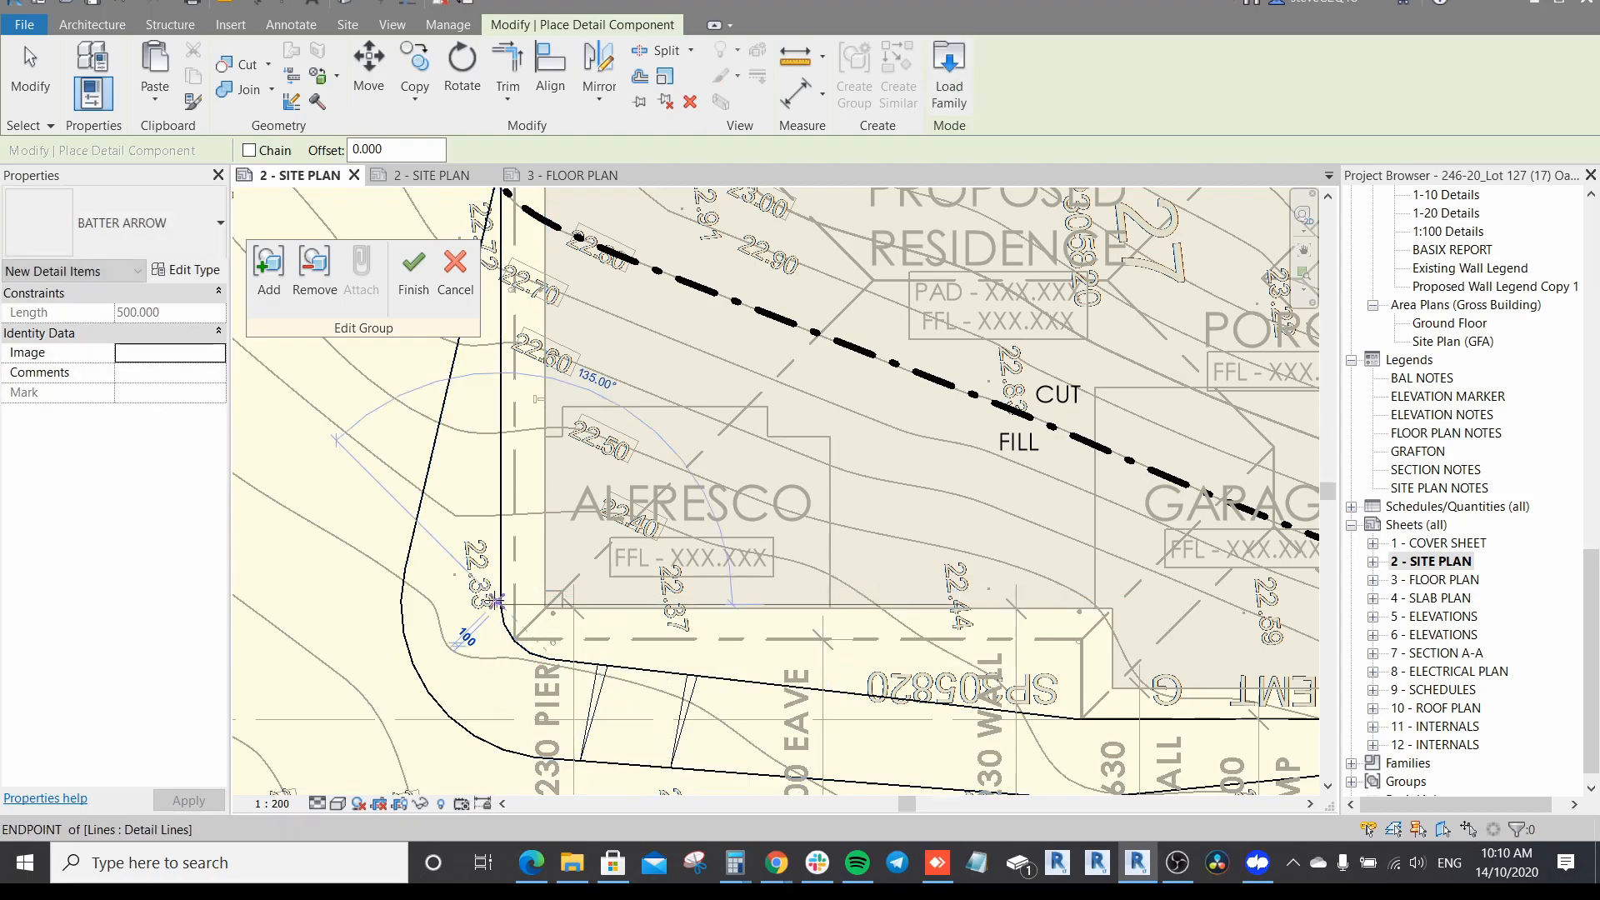
pyautogui.click(513, 640)
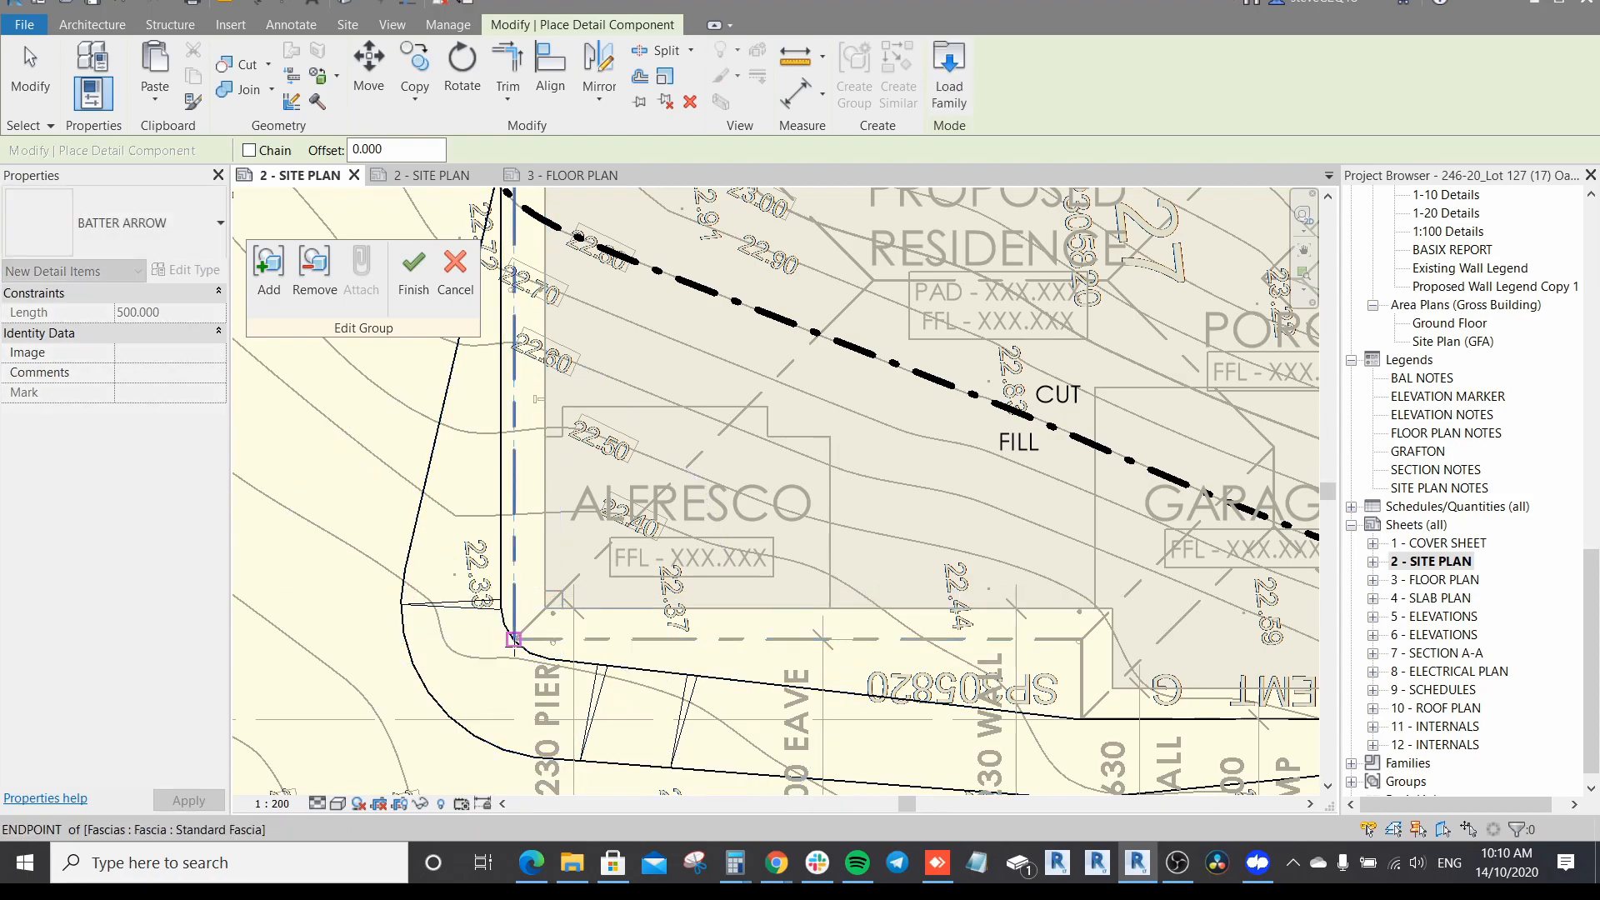
pyautogui.click(438, 709)
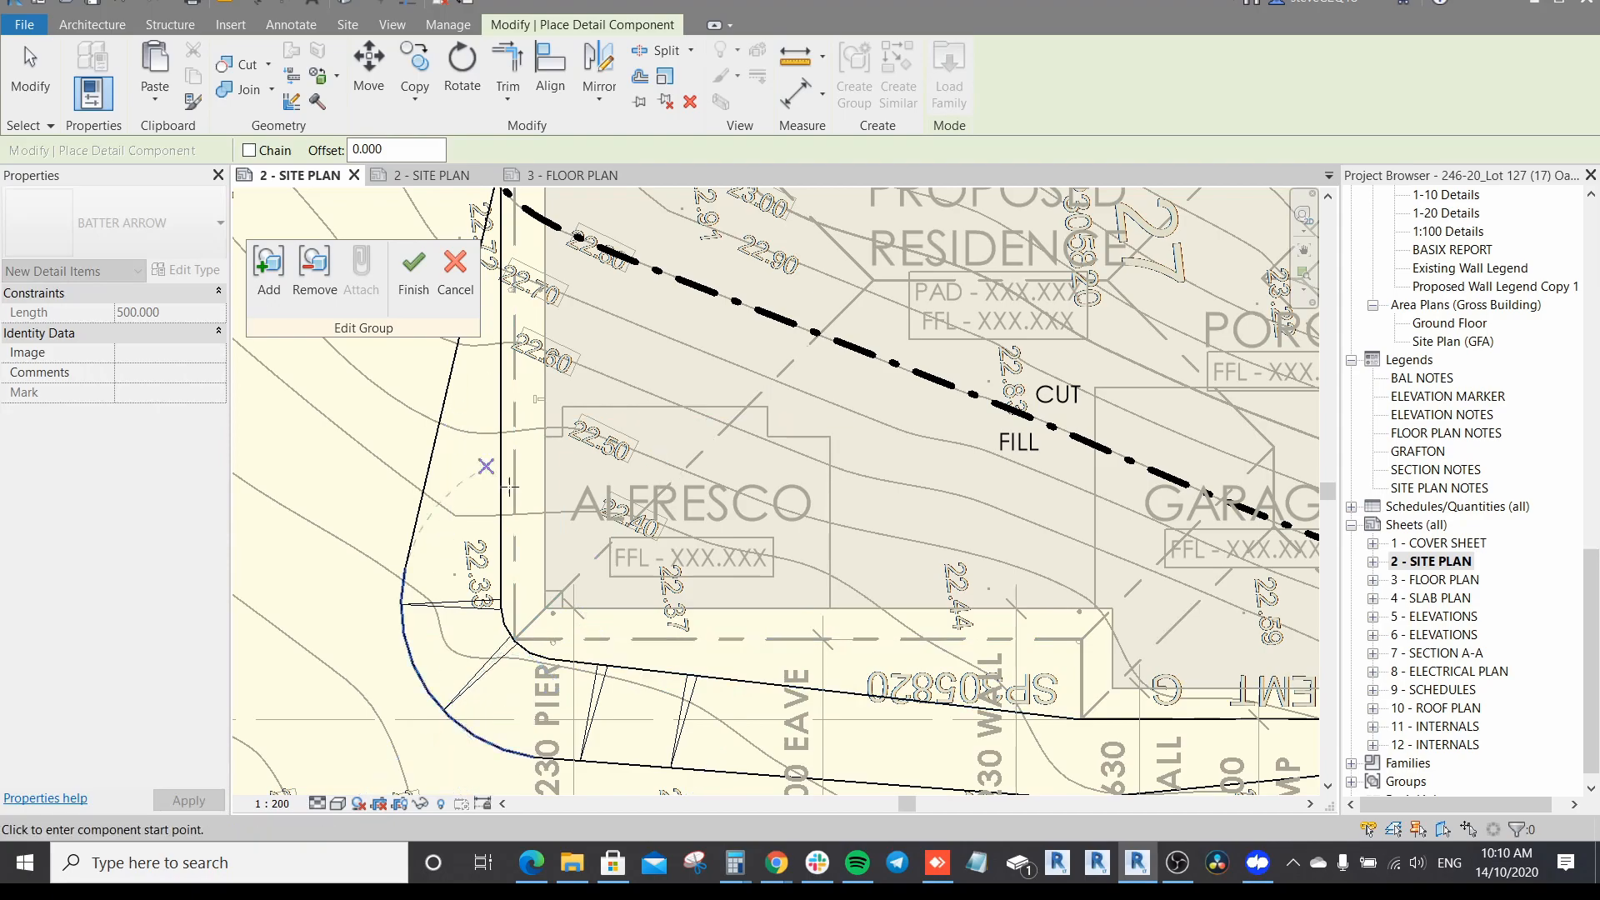
pyautogui.click(431, 460)
pyautogui.click(464, 358)
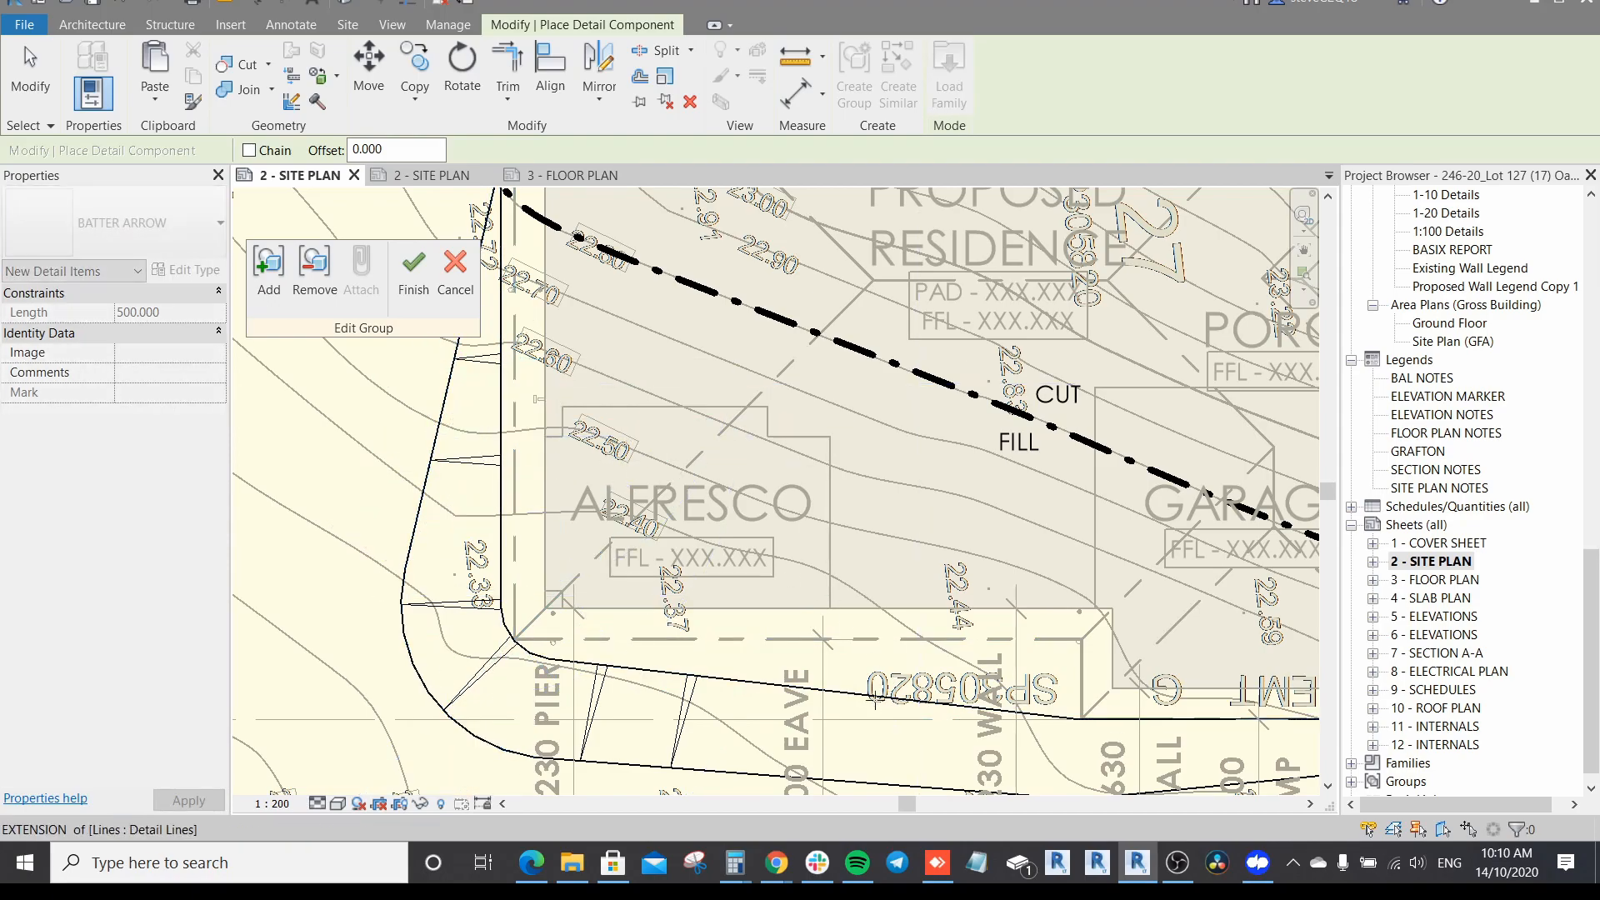
# Step: Place further BATTER ARROWs between the batter lines below the alfresco and garage, continuing towards the garage's street-side corner
pyautogui.click(849, 775)
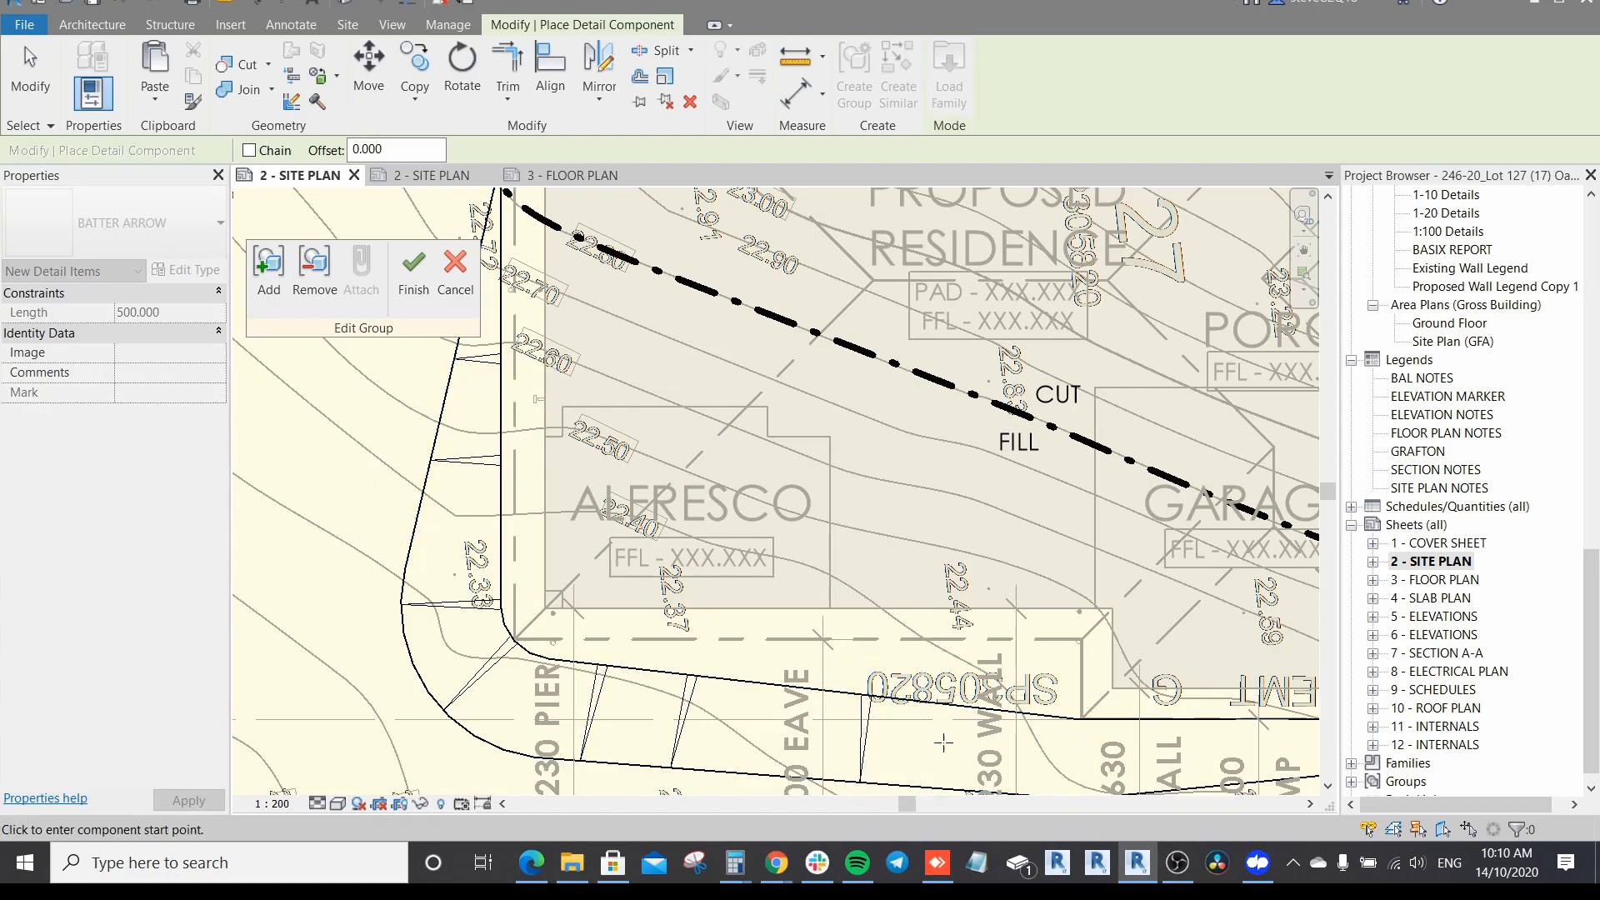
pyautogui.moveTo(1192, 731); pyautogui.dragTo(992, 573, button='middle')
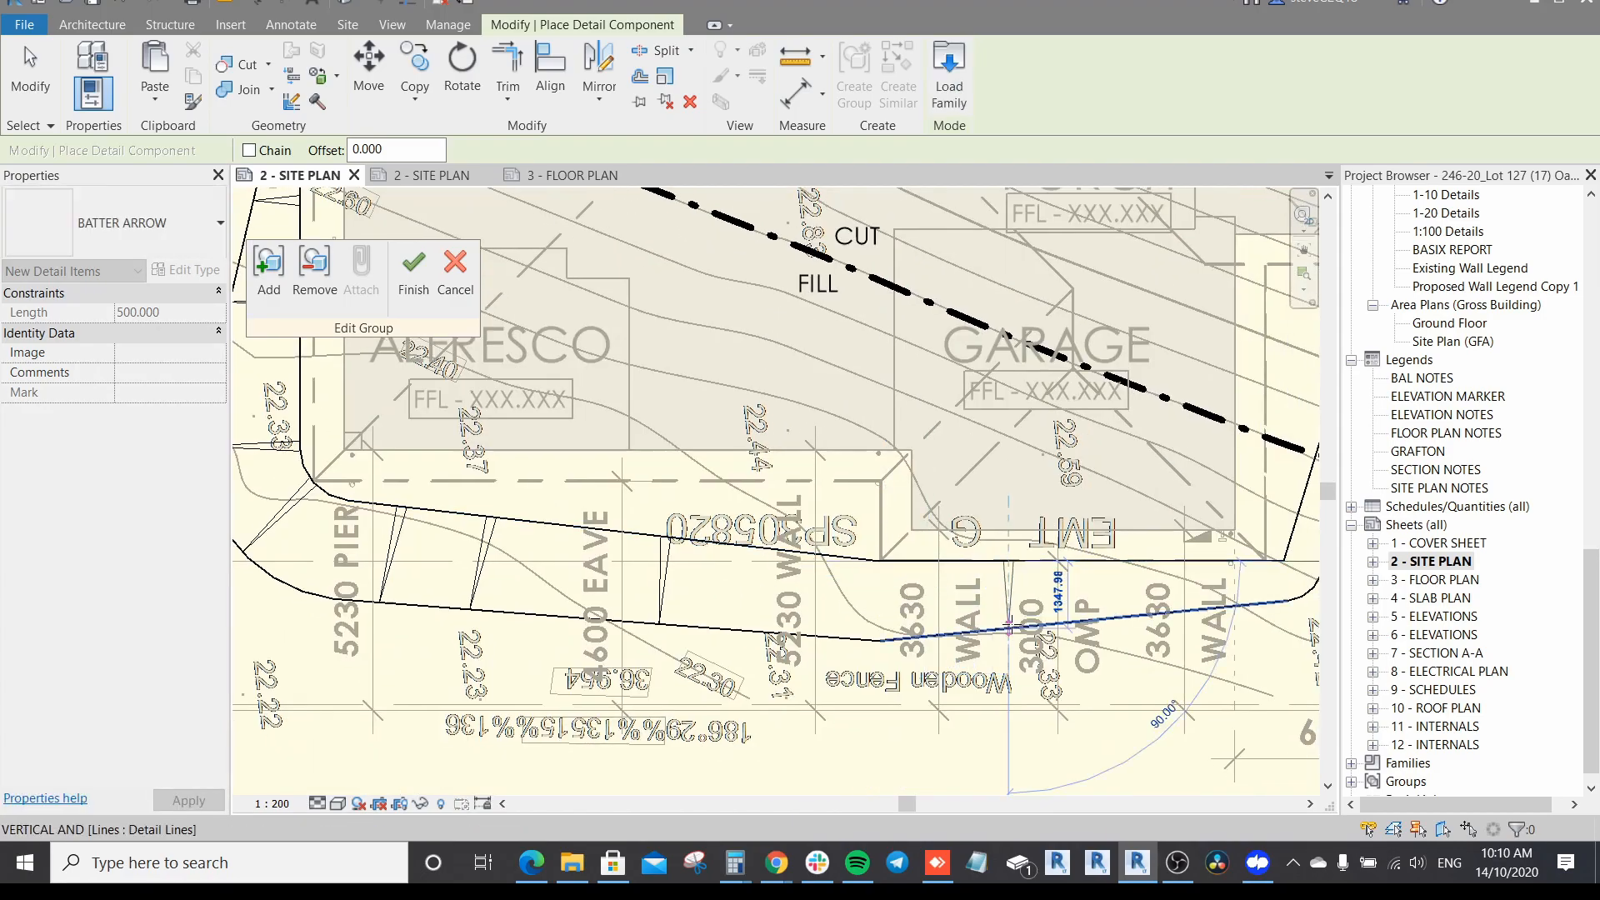
pyautogui.click(1008, 561)
pyautogui.click(1135, 559)
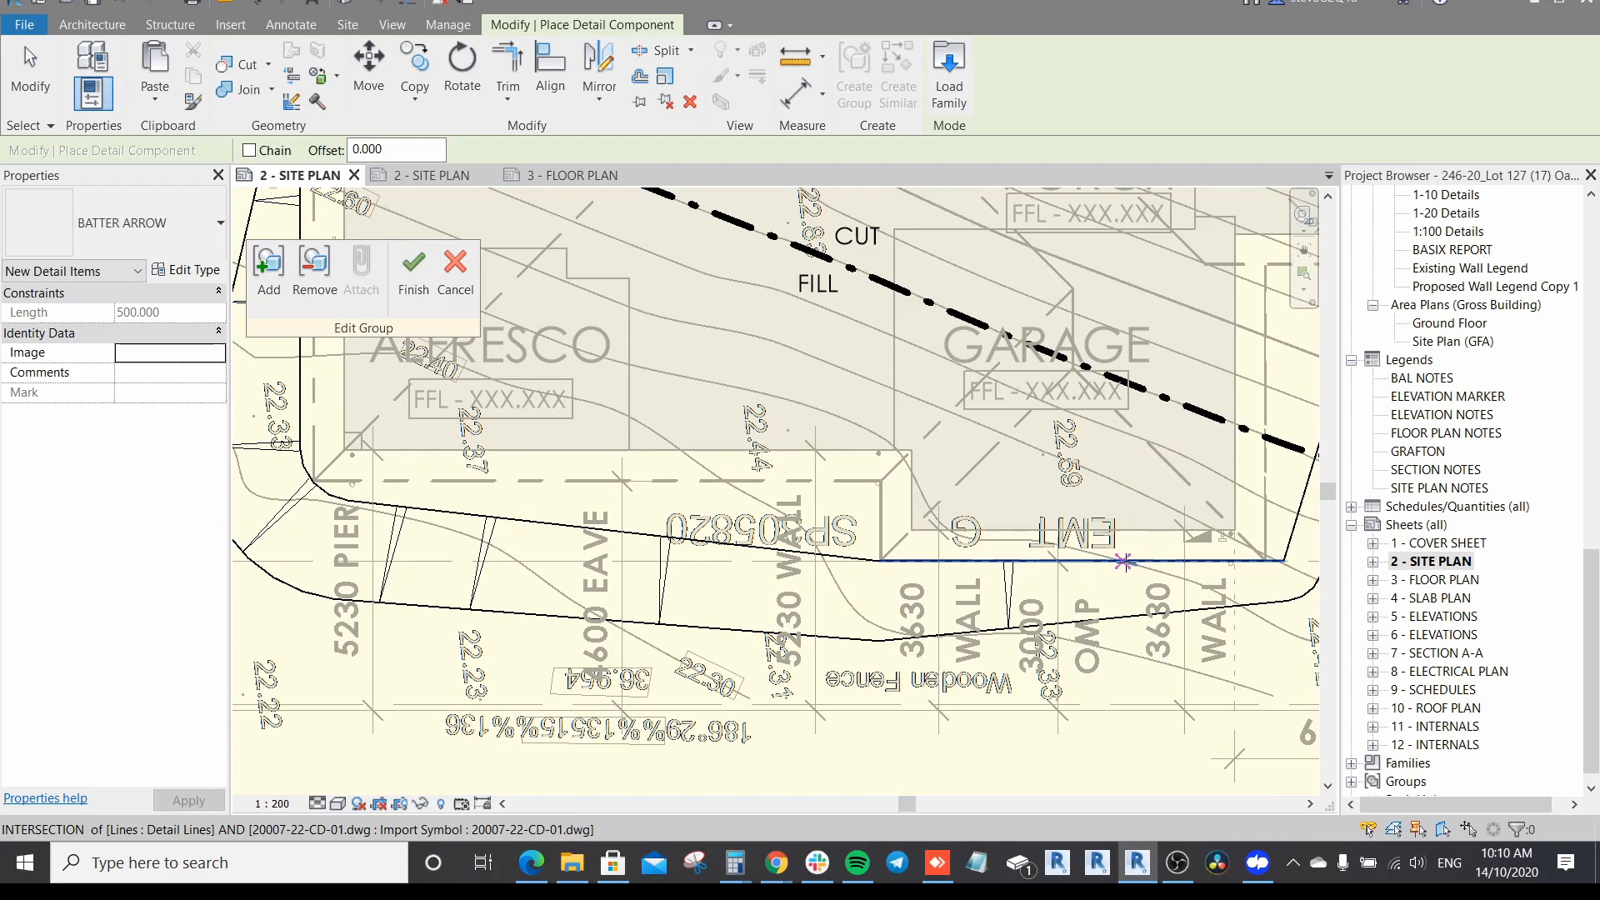
pyautogui.click(1124, 617)
pyautogui.moveTo(1157, 606); pyautogui.dragTo(913, 640, button='middle')
pyautogui.scroll(1, 1036, 591)
pyautogui.click(1039, 593)
pyautogui.click(1080, 632)
# Step: Place four BATTER ARROWs between the batter lines on the street side, from beside the garage past the porch to the 7213 WALL dimension
pyautogui.scroll(-3, 1117, 659)
pyautogui.scroll(-1, 1161, 689)
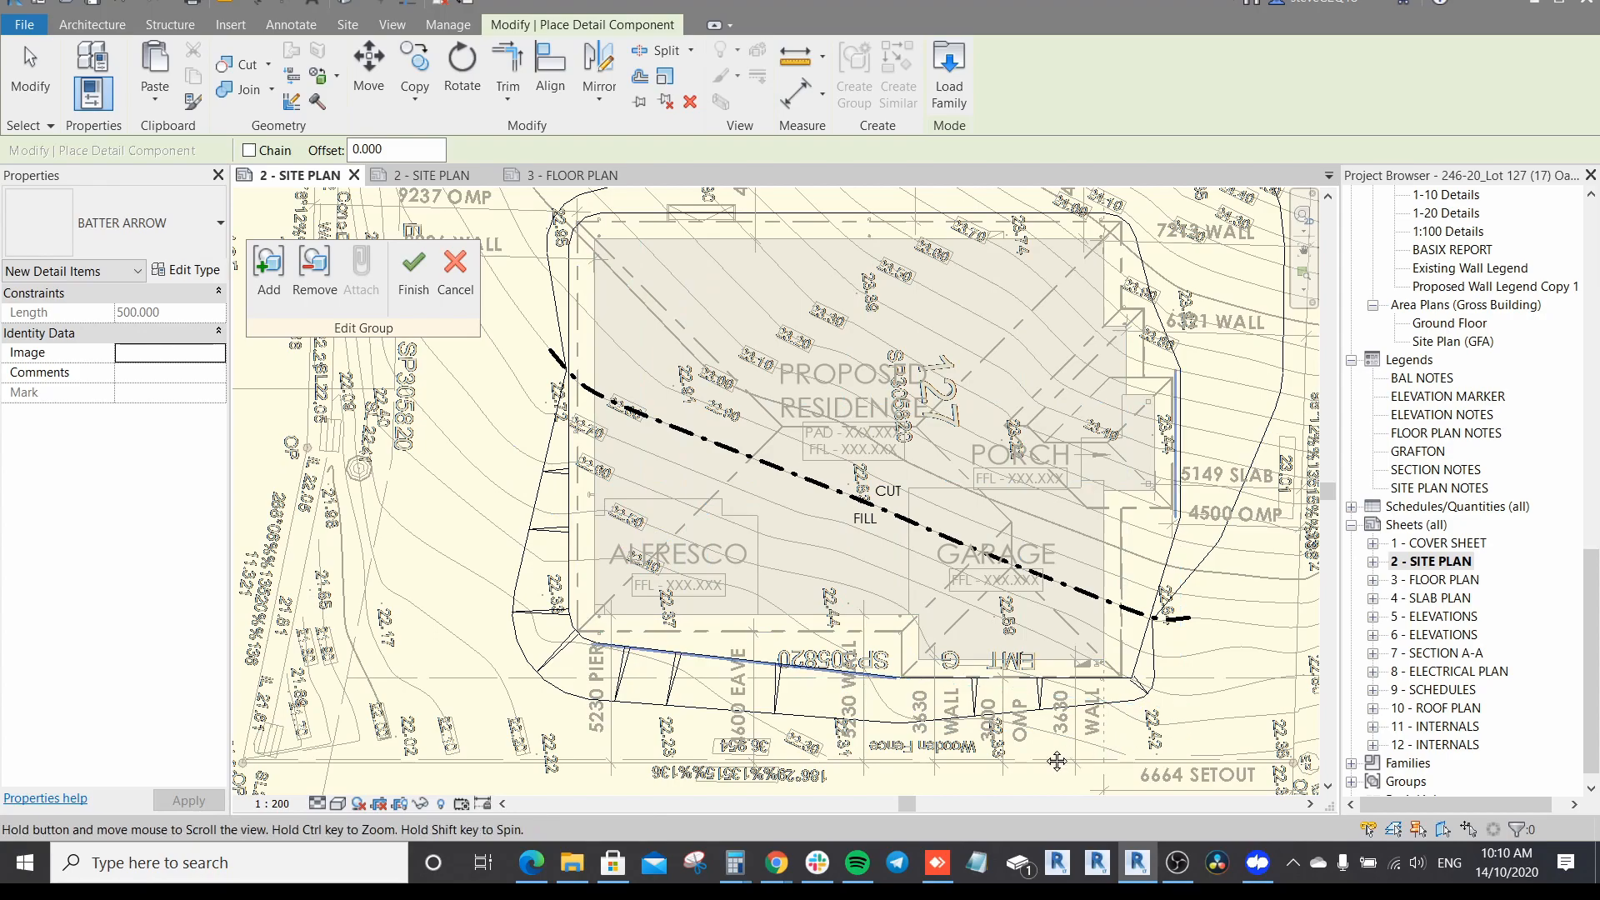
pyautogui.scroll(3, 1036, 587)
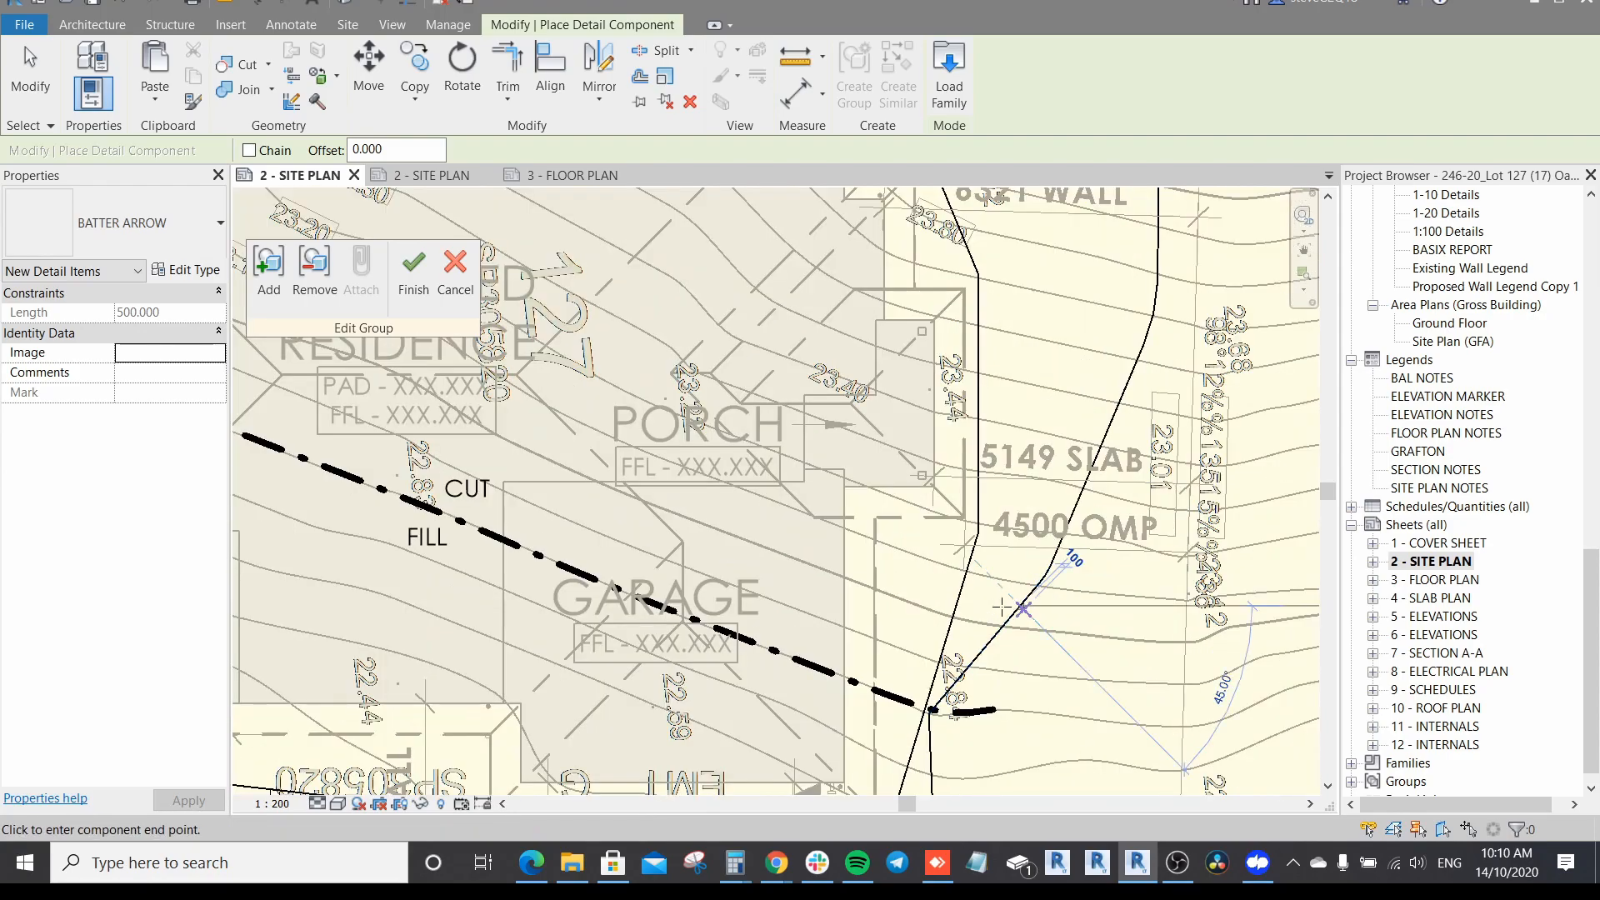
pyautogui.click(963, 588)
pyautogui.click(1113, 413)
pyautogui.click(980, 408)
pyautogui.click(1158, 246)
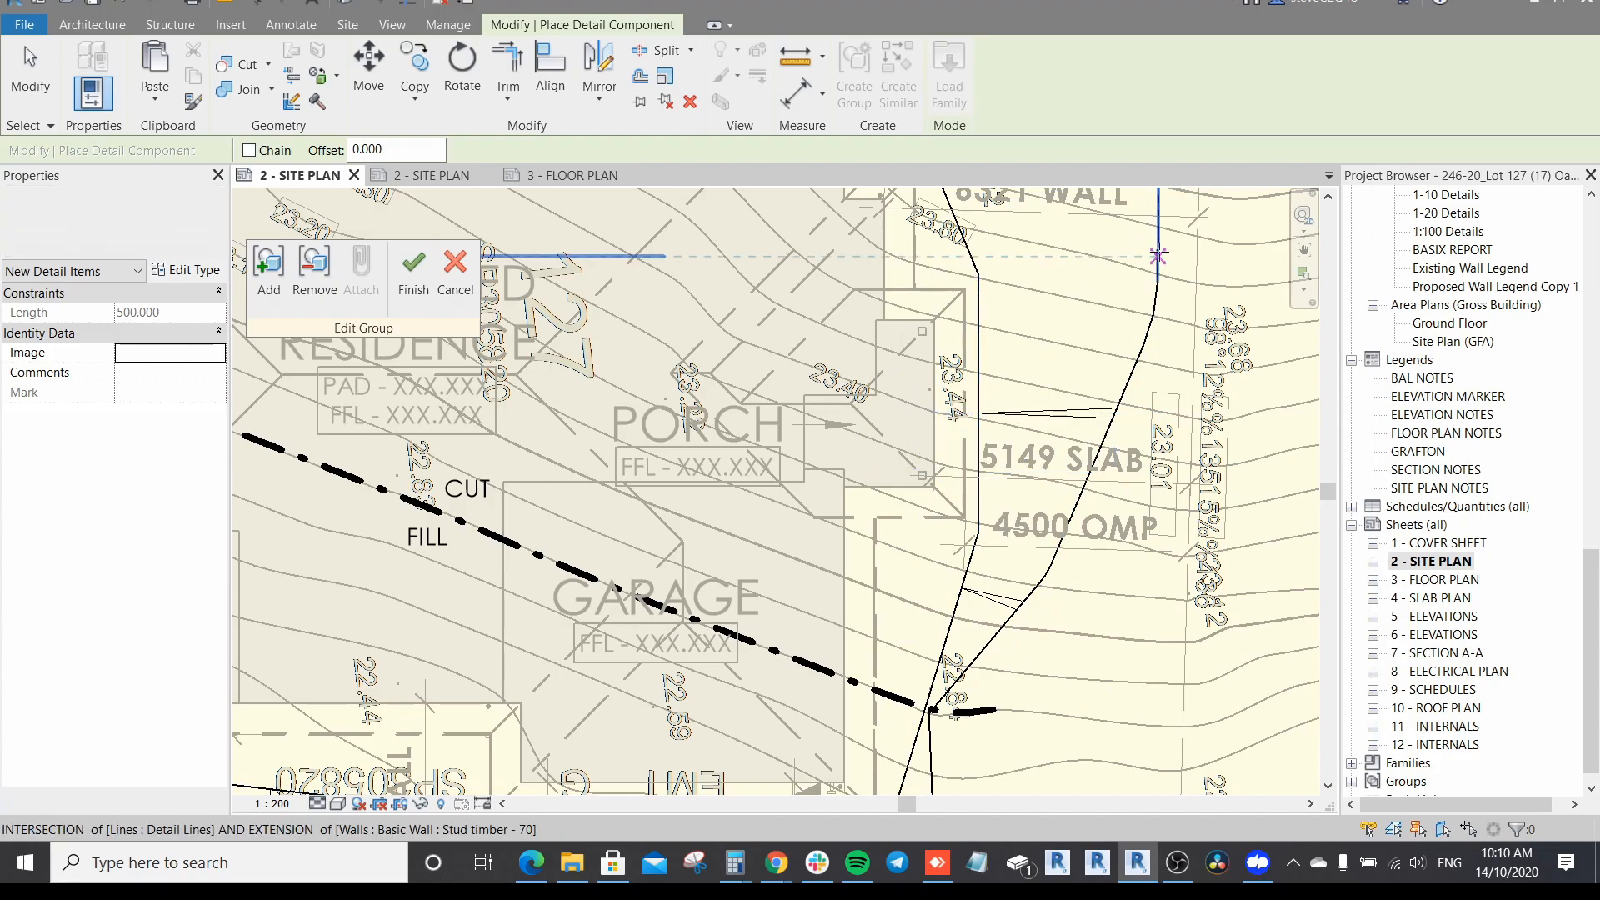
pyautogui.click(975, 256)
pyautogui.moveTo(1024, 263); pyautogui.dragTo(1038, 625, button='middle')
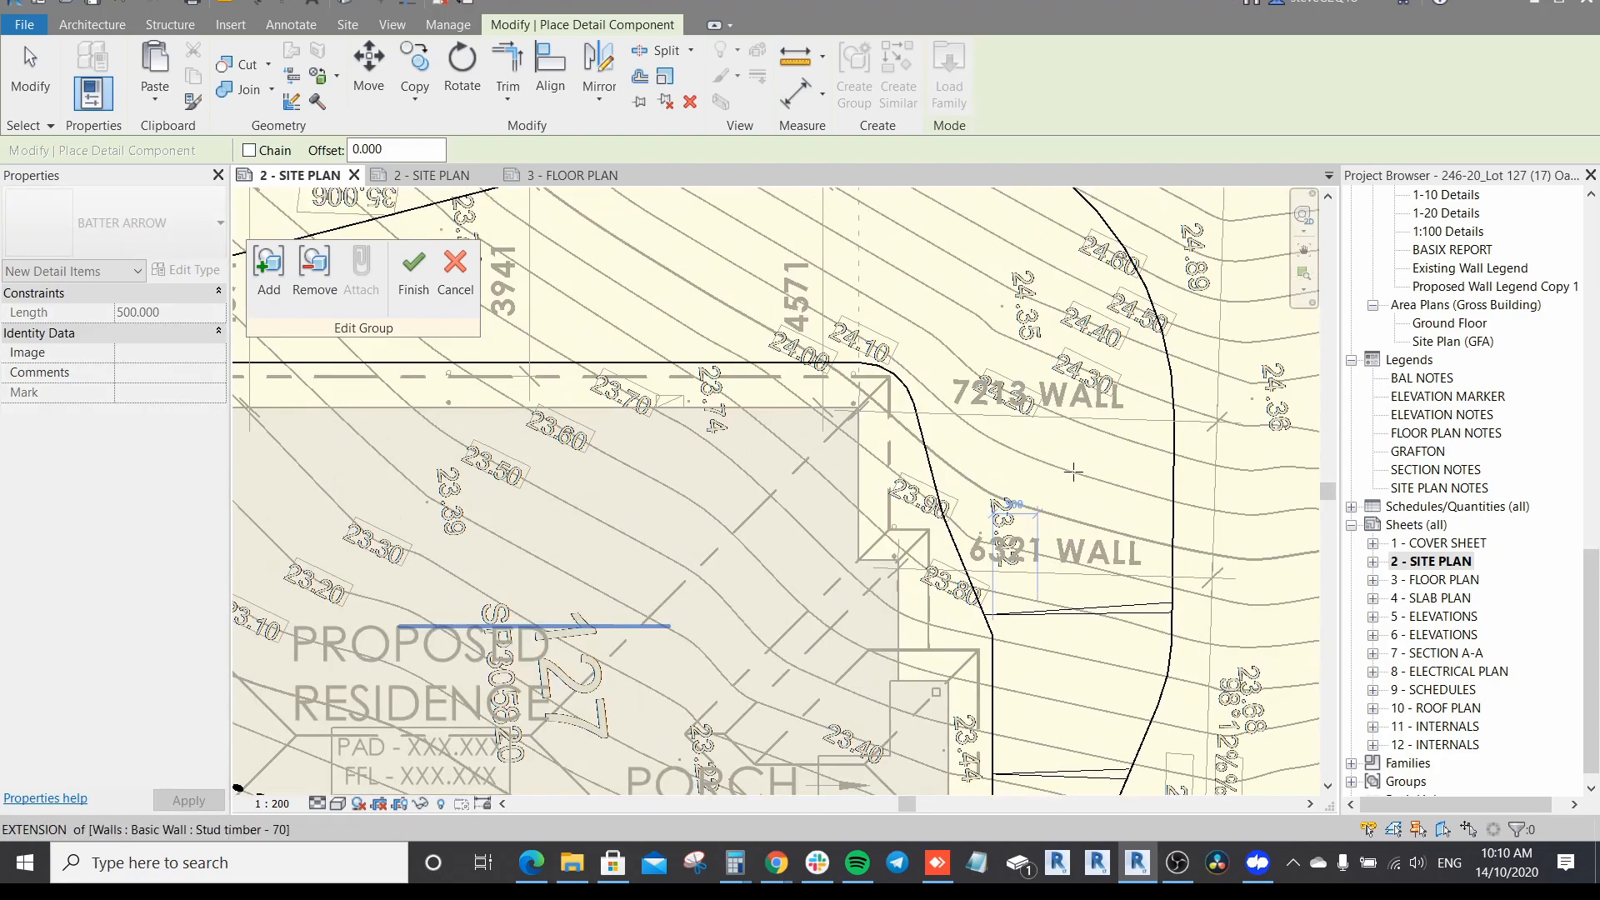
pyautogui.click(1164, 451)
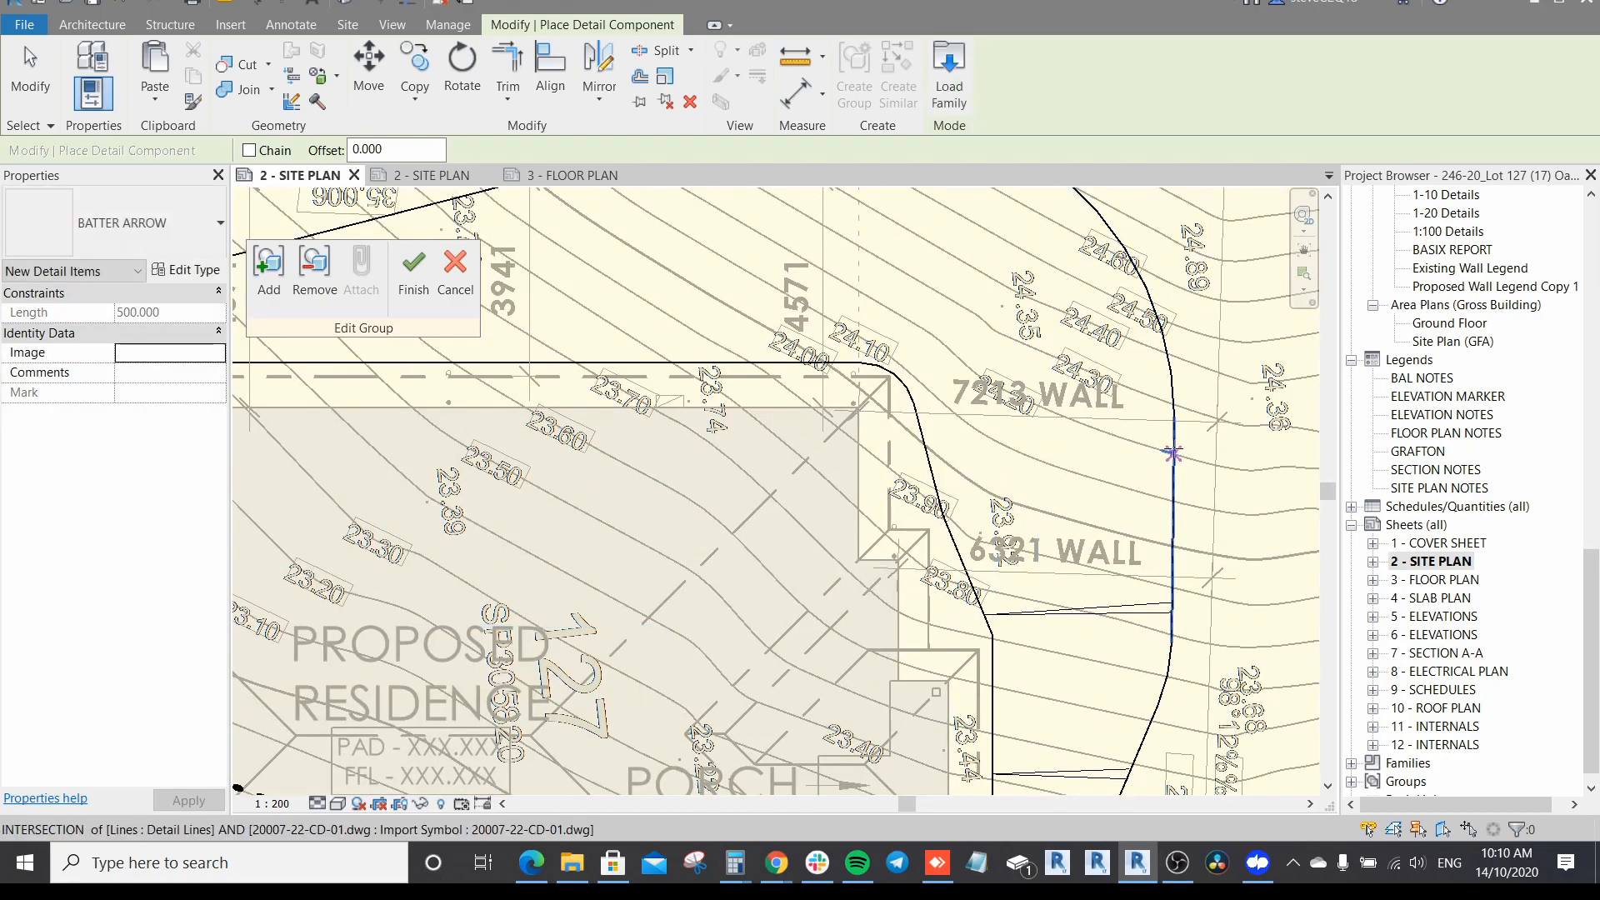
pyautogui.click(939, 498)
# Step: Place a slanted BATTER ARROW at the upper street-side corner and two vertical ones along the batter above the residence
pyautogui.moveTo(1043, 433); pyautogui.dragTo(1092, 613, button='middle')
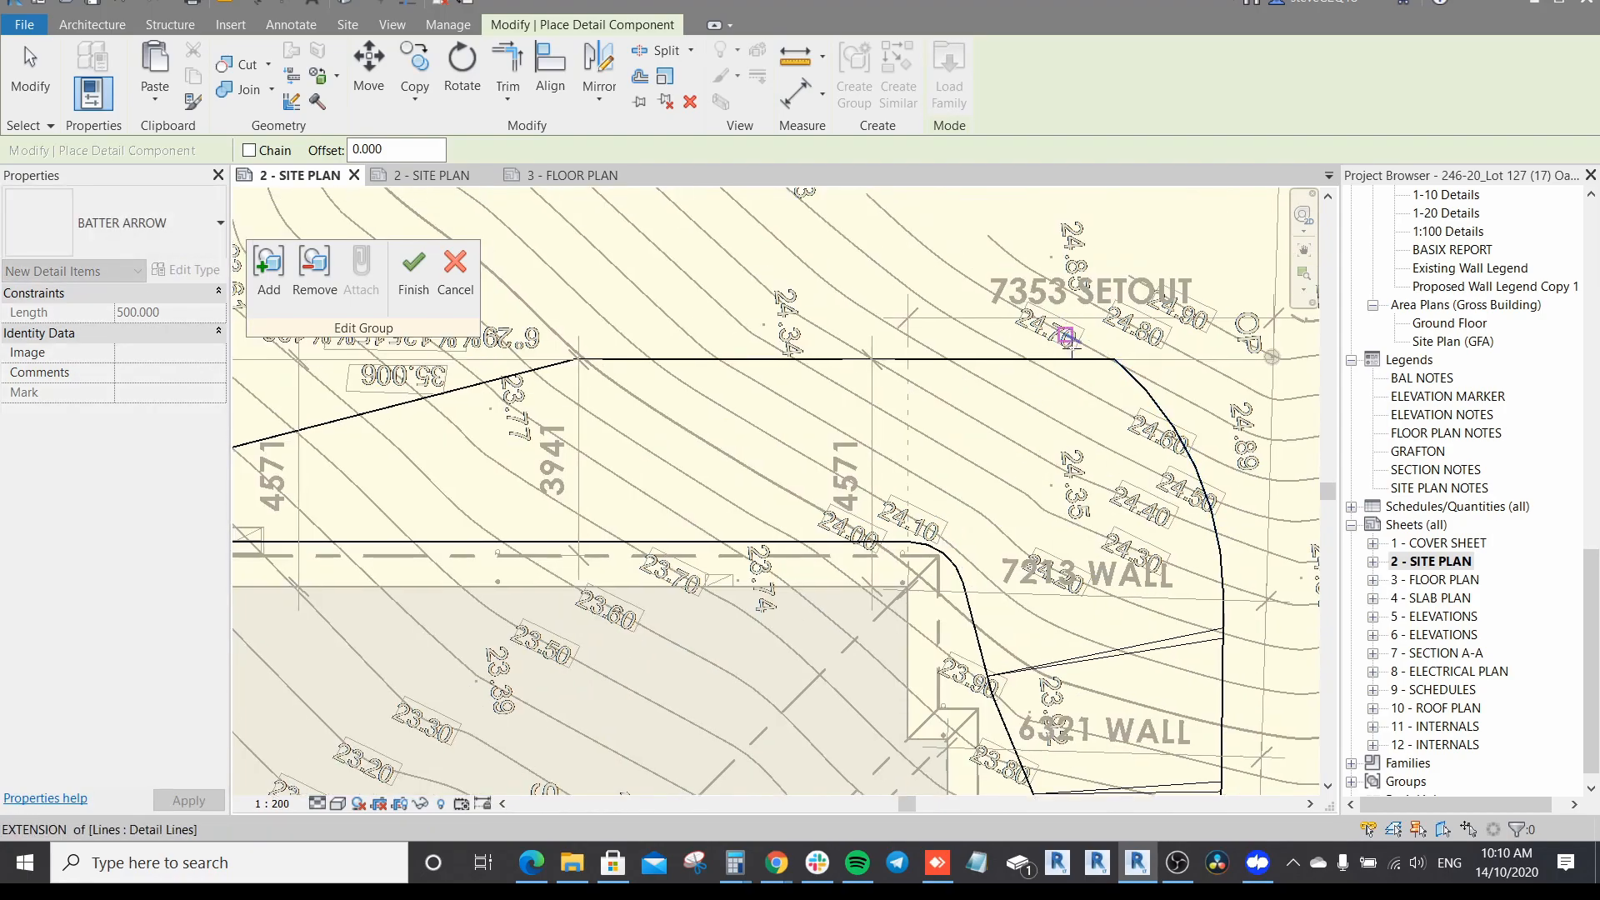
pyautogui.click(986, 360)
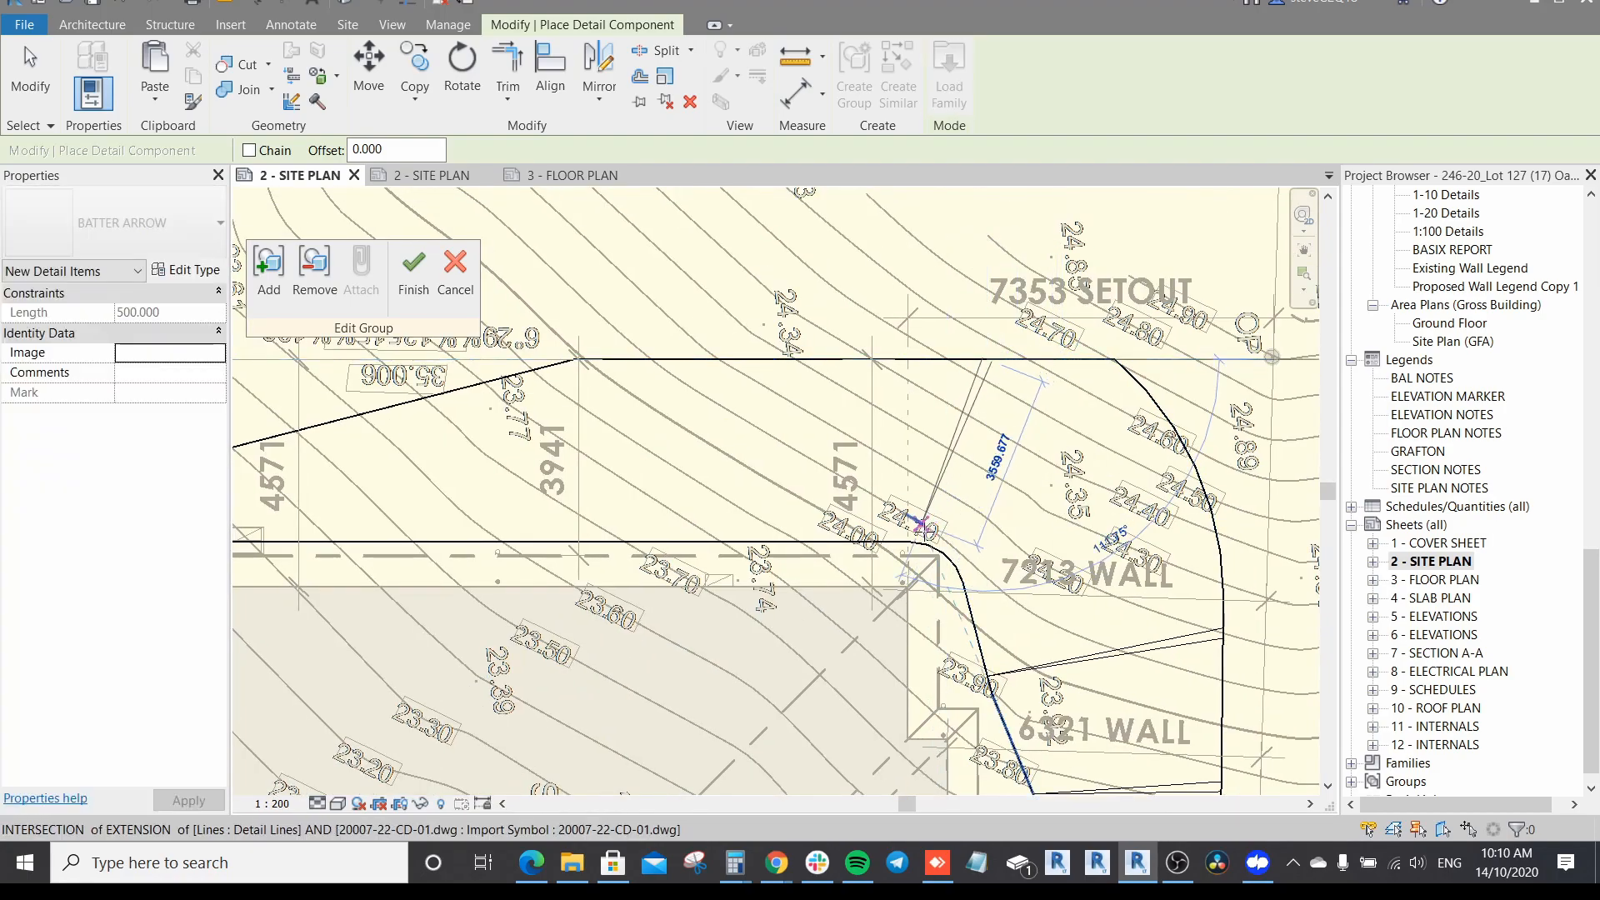
pyautogui.click(927, 545)
pyautogui.click(741, 360)
pyautogui.click(740, 539)
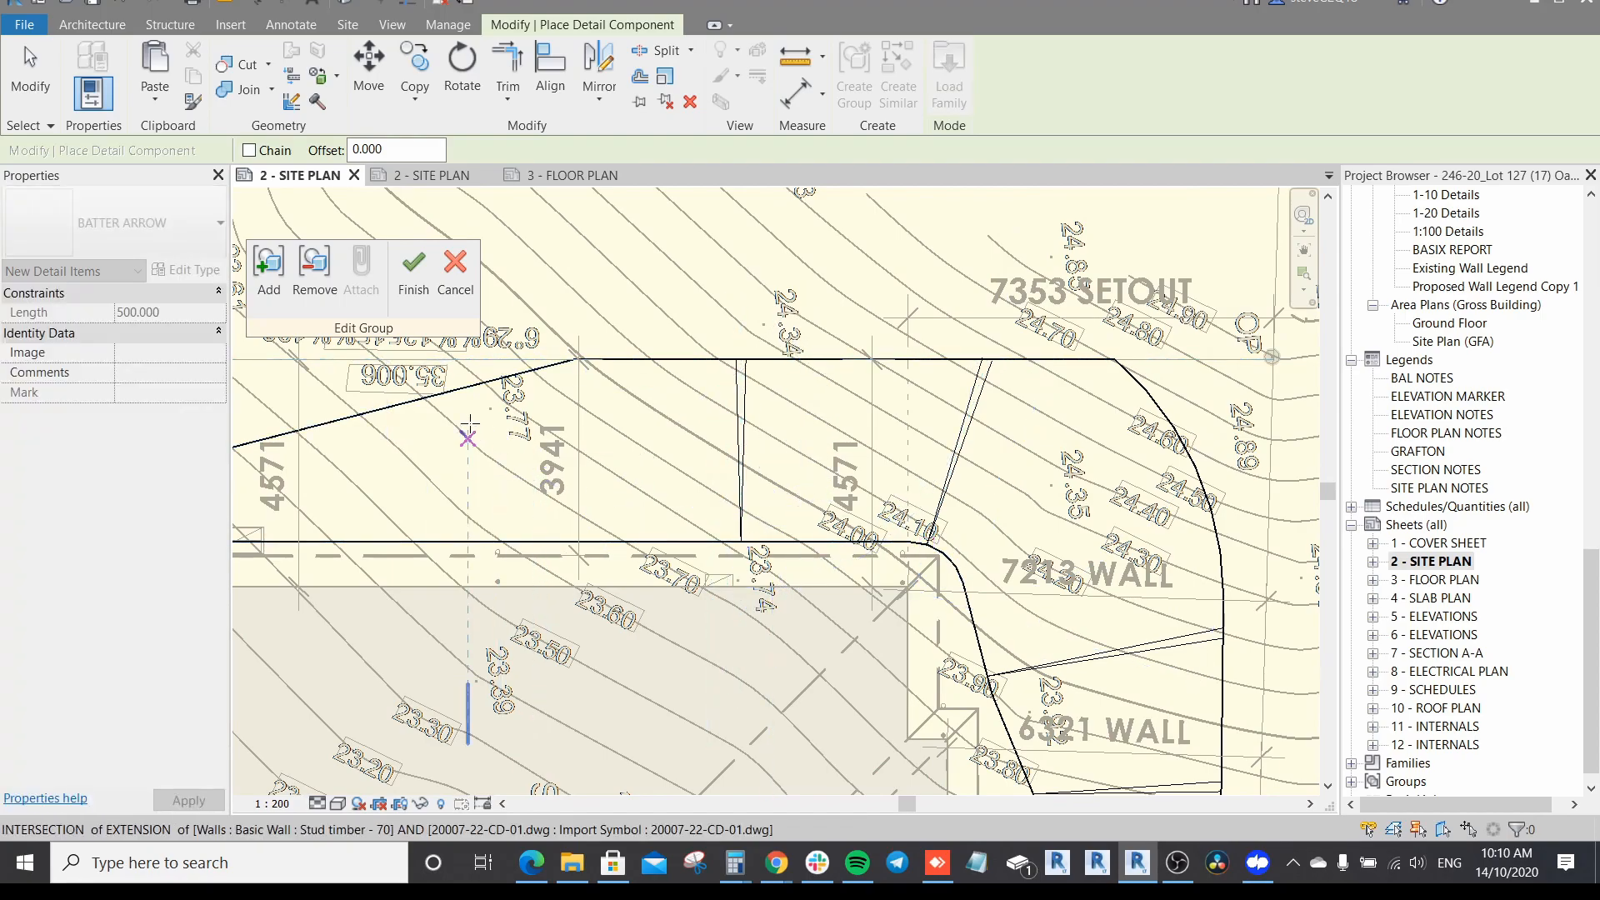
pyautogui.click(468, 387)
pyautogui.click(469, 542)
# Step: Place two vertical BATTER ARROWs under the sloping batter line above the residence and a short one beside the far rounded corner
pyautogui.moveTo(469, 544); pyautogui.dragTo(955, 523, button='middle')
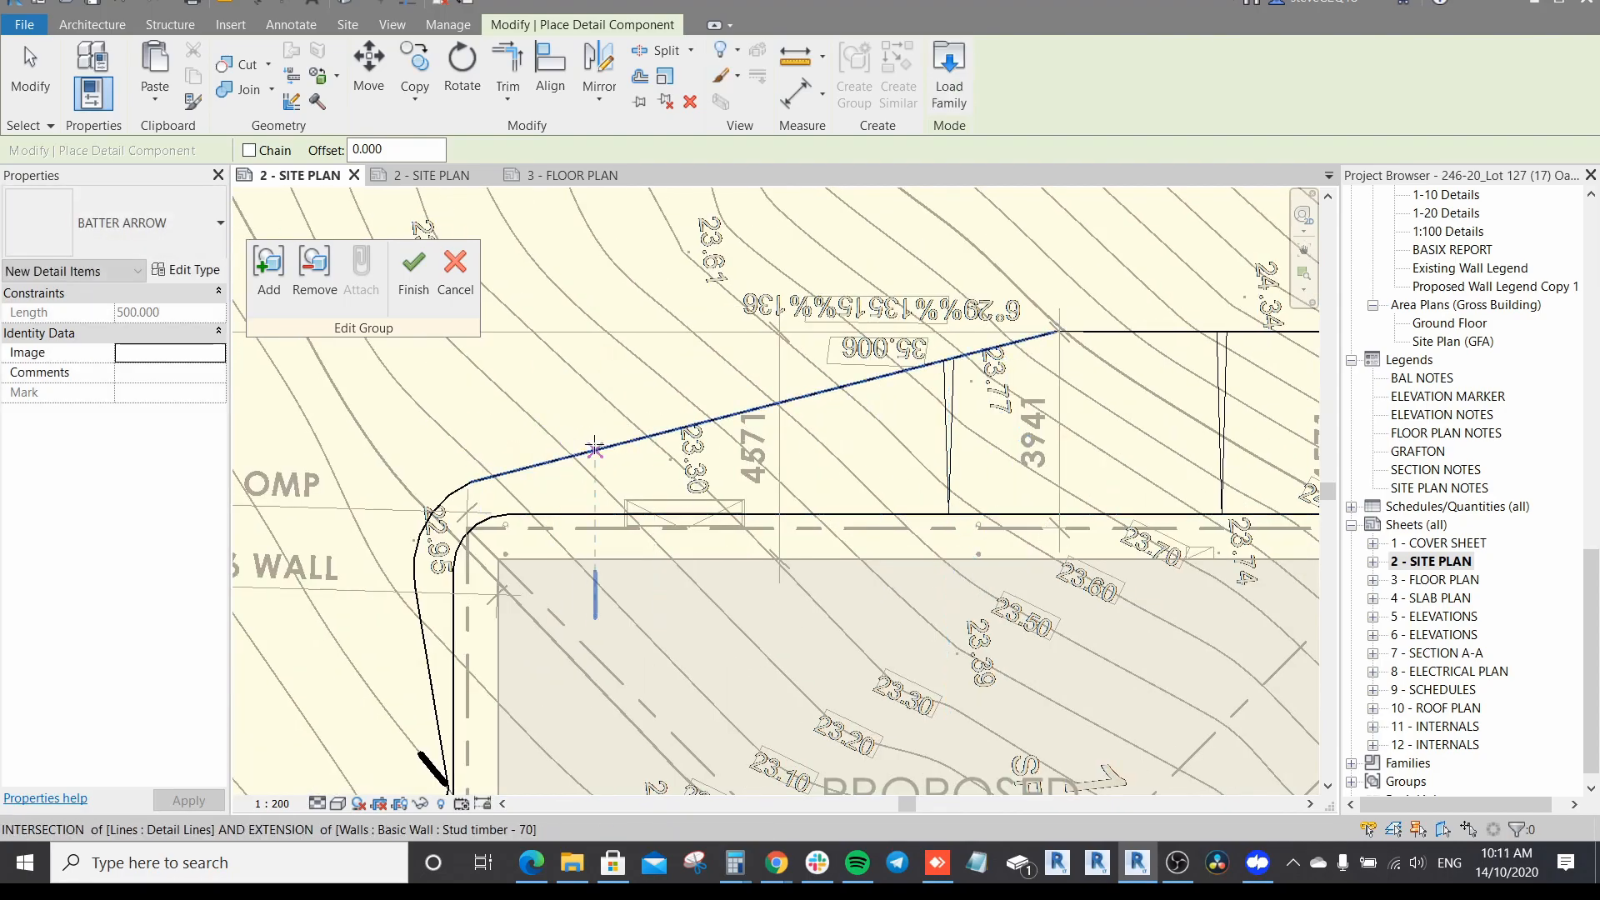
pyautogui.click(807, 396)
pyautogui.click(806, 512)
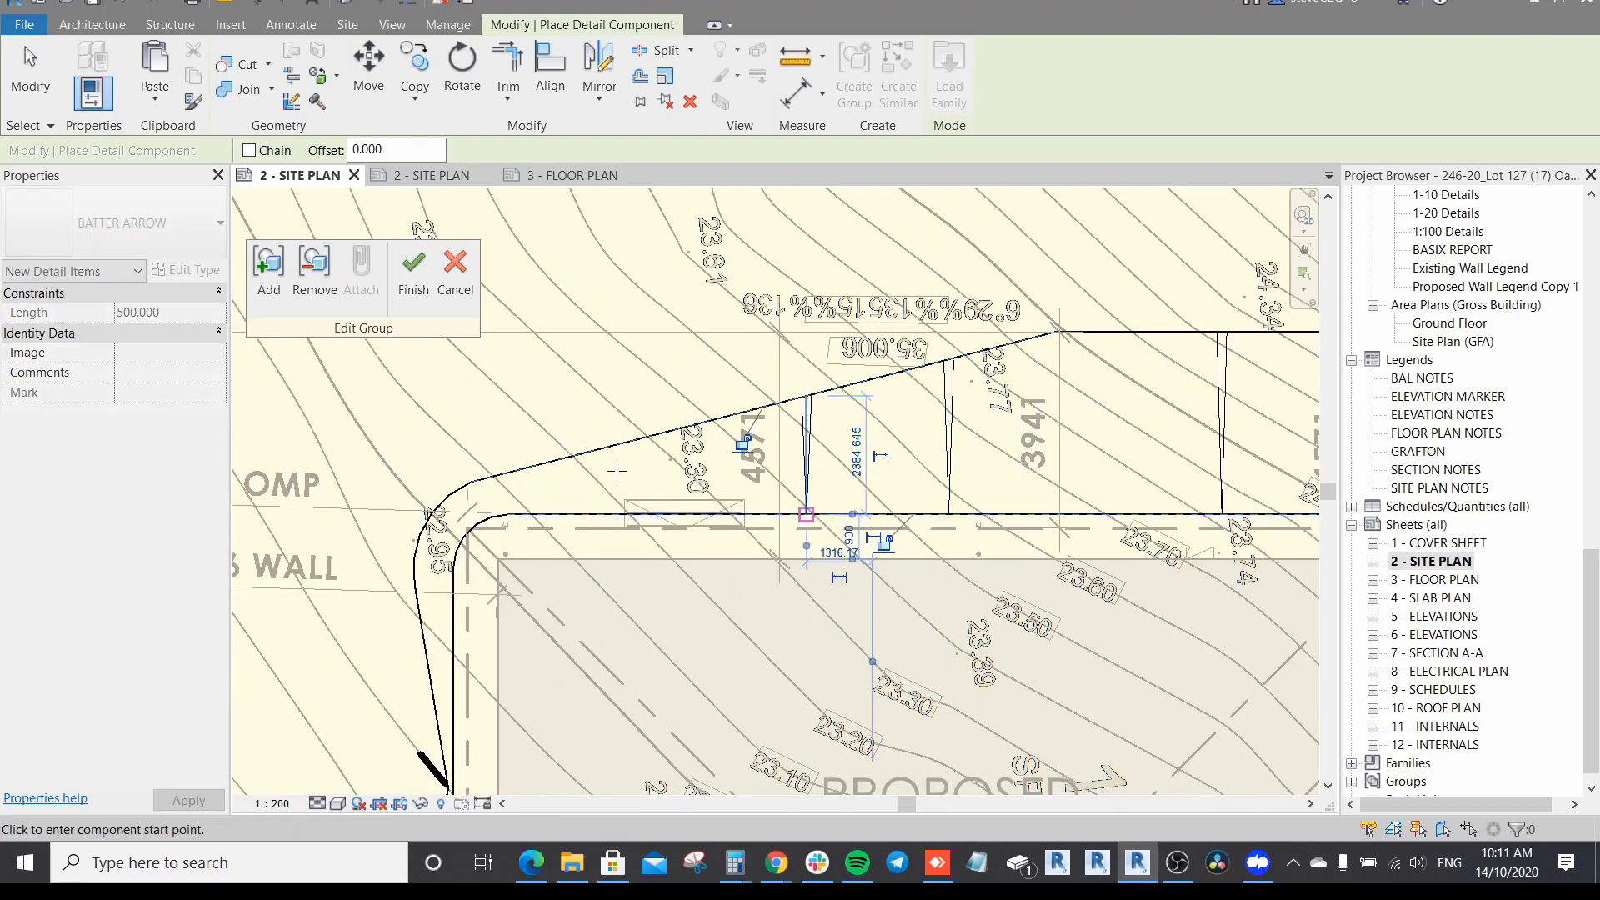
pyautogui.click(595, 450)
pyautogui.click(596, 513)
pyautogui.moveTo(658, 486); pyautogui.dragTo(715, 436, button='middle')
pyautogui.scroll(1, 550, 563)
pyautogui.click(455, 568)
pyautogui.click(494, 559)
pyautogui.scroll(-6, 581, 430)
pyautogui.moveTo(693, 489); pyautogui.dragTo(708, 410, button='middle')
pyautogui.press('Escape')
pyautogui.press('Escape')
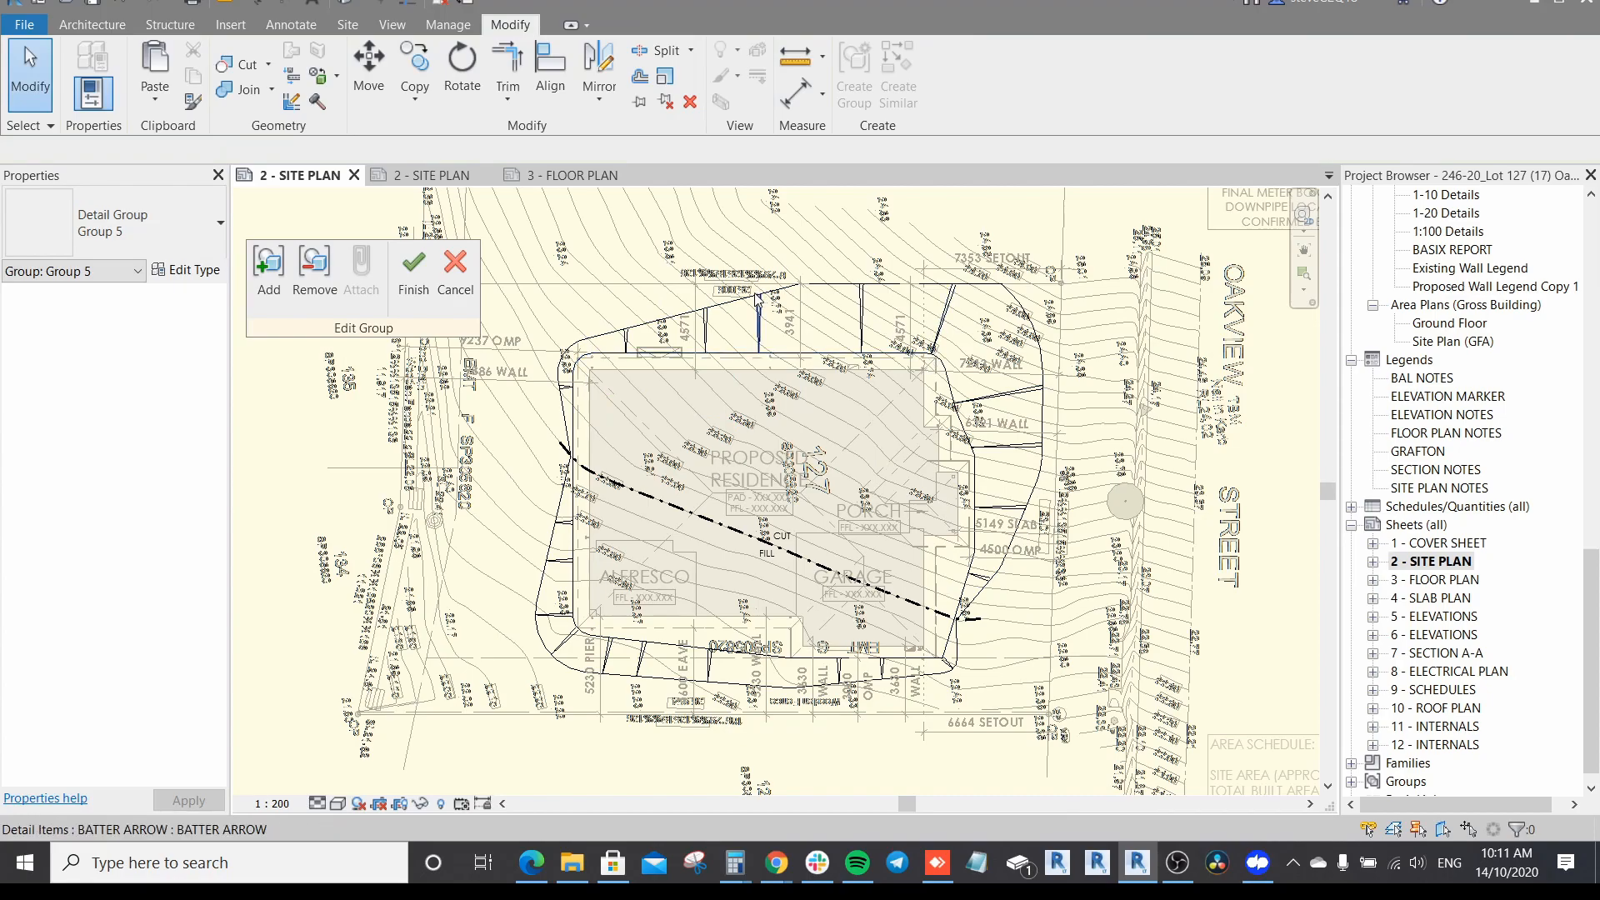
# Step: Select the connected outer batter outline, finish editing the detail group, and clear the selection
pyautogui.press('Tab')
pyautogui.click(712, 302)
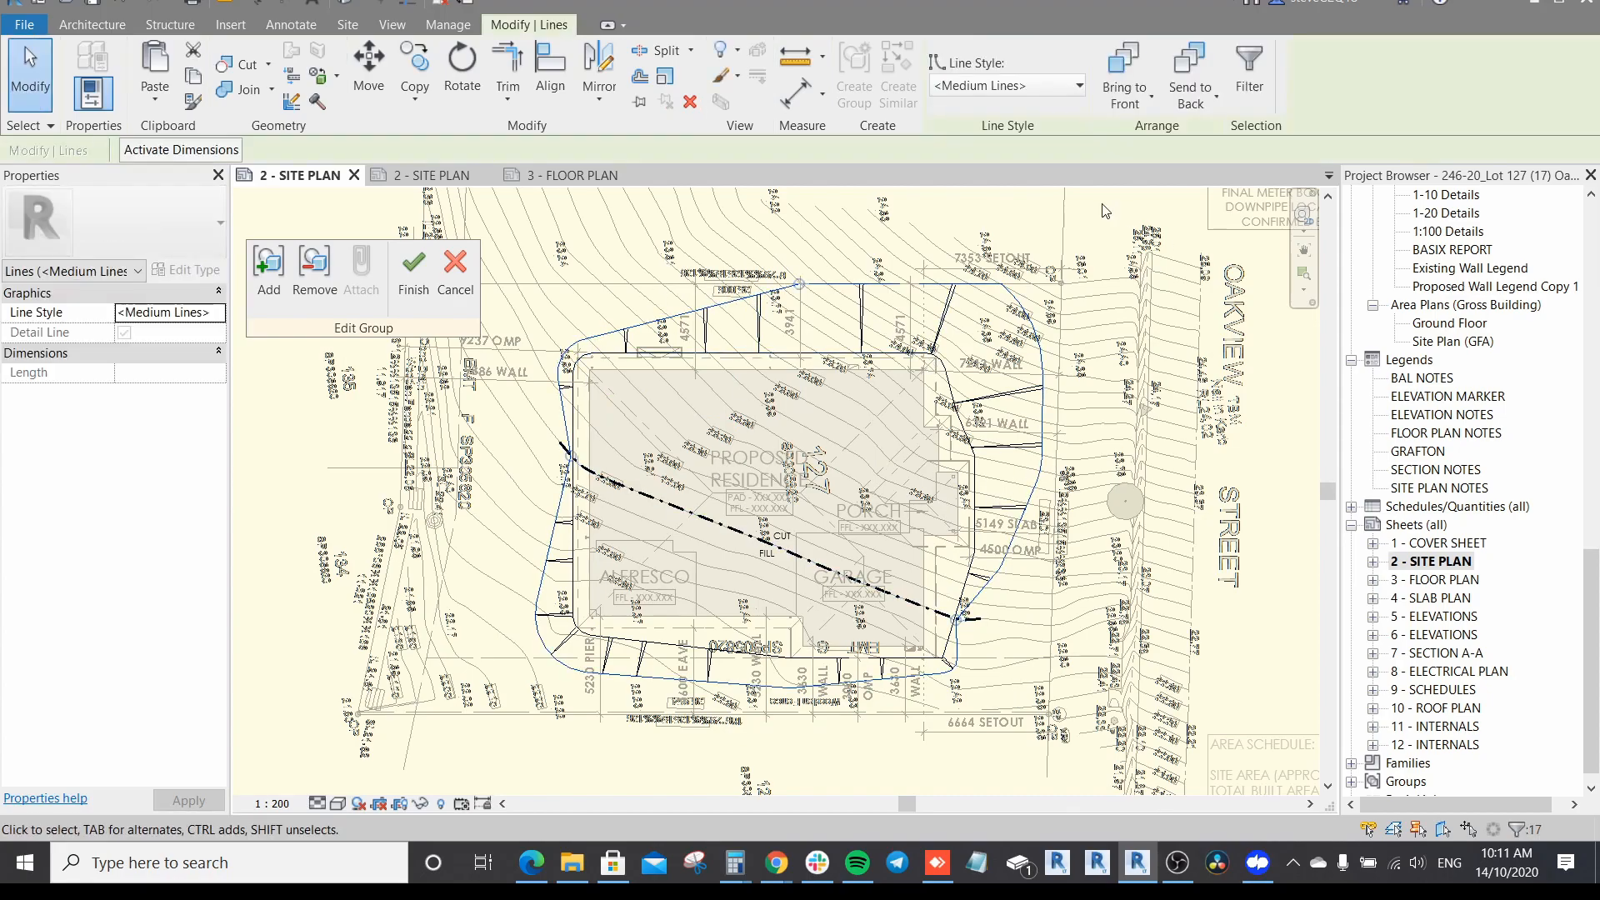
pyautogui.click(414, 288)
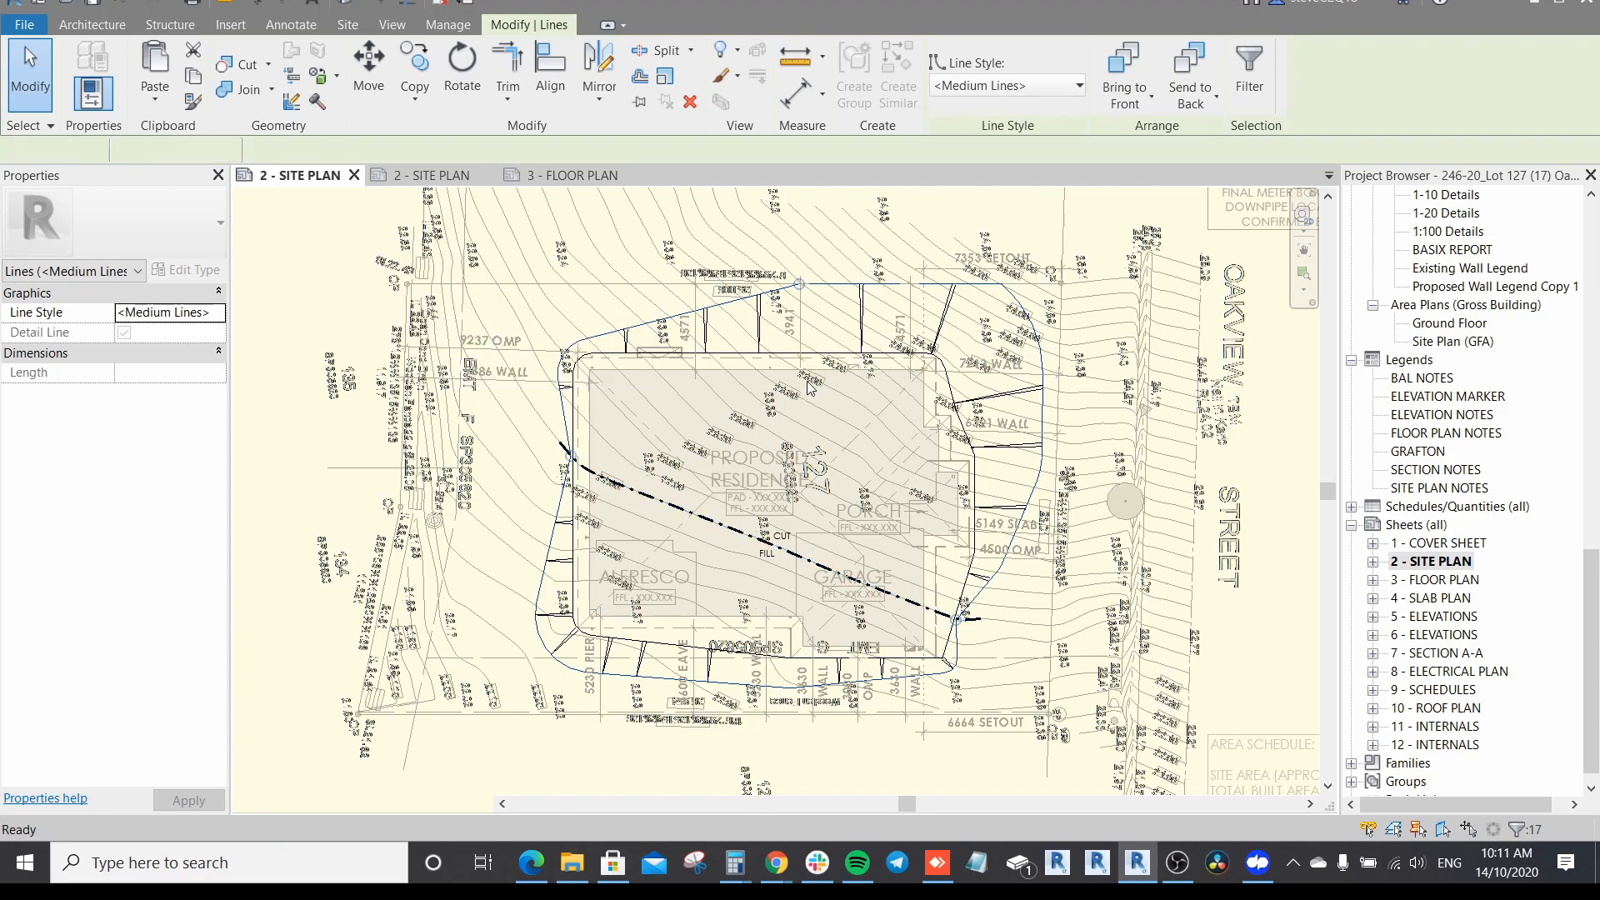
pyautogui.click(744, 371)
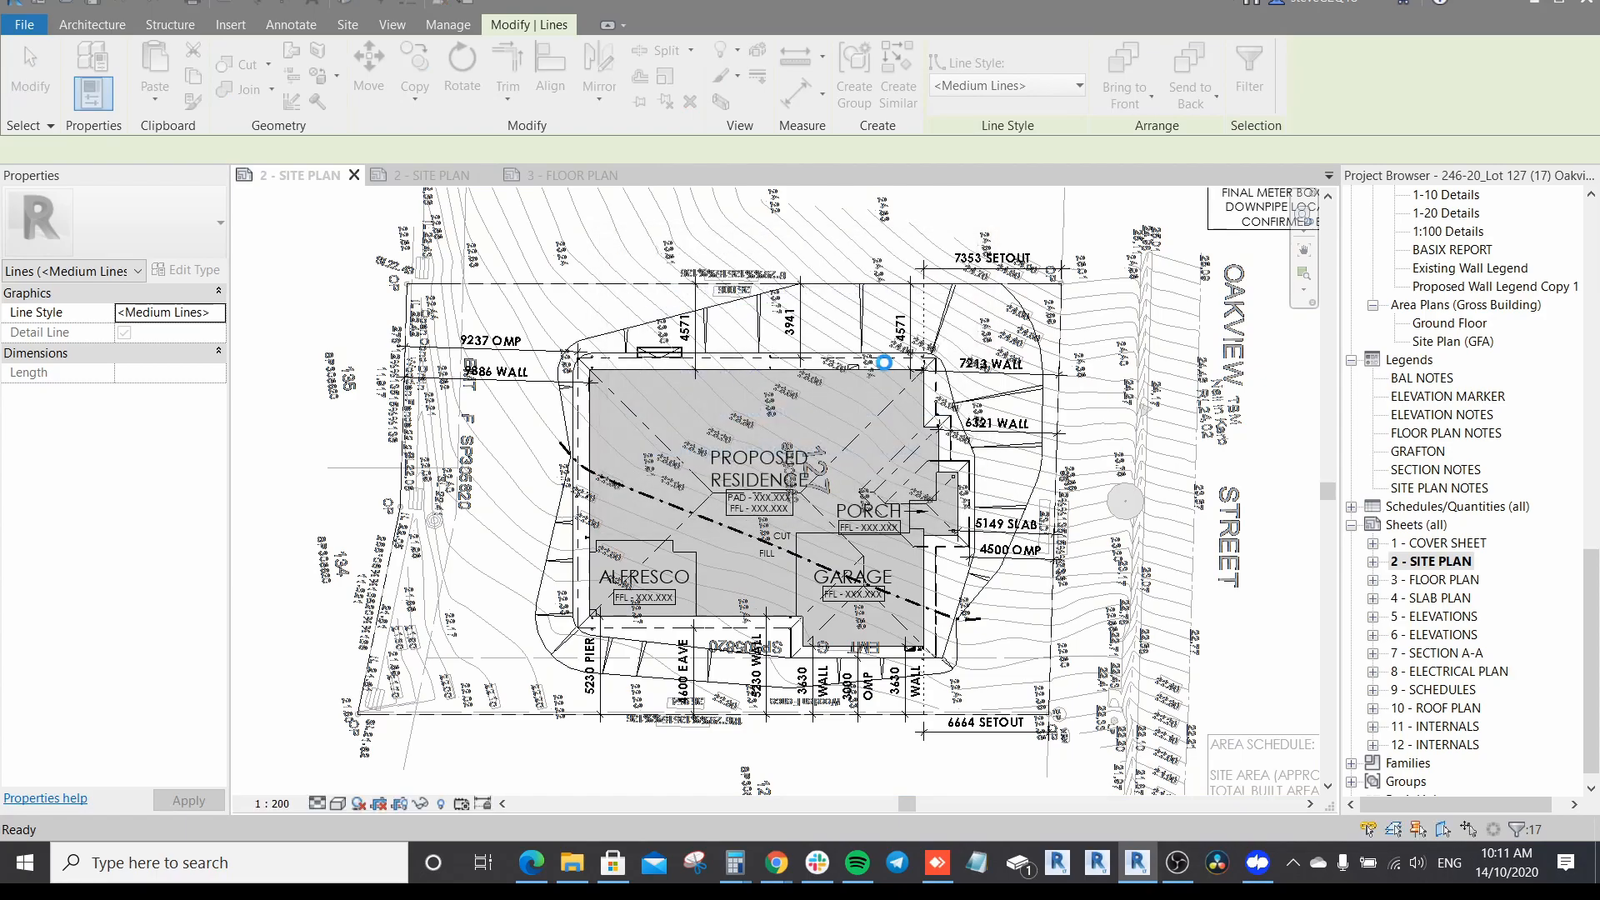
pyautogui.press('Escape')
# Step: Add a text note with a leader to the upper batter line reading "STEEP BATTER UP TO 1:3 GRADIENT TO AVOID R'WALLS"
pyautogui.press('t')
pyautogui.press('x')
pyautogui.click(988, 56)
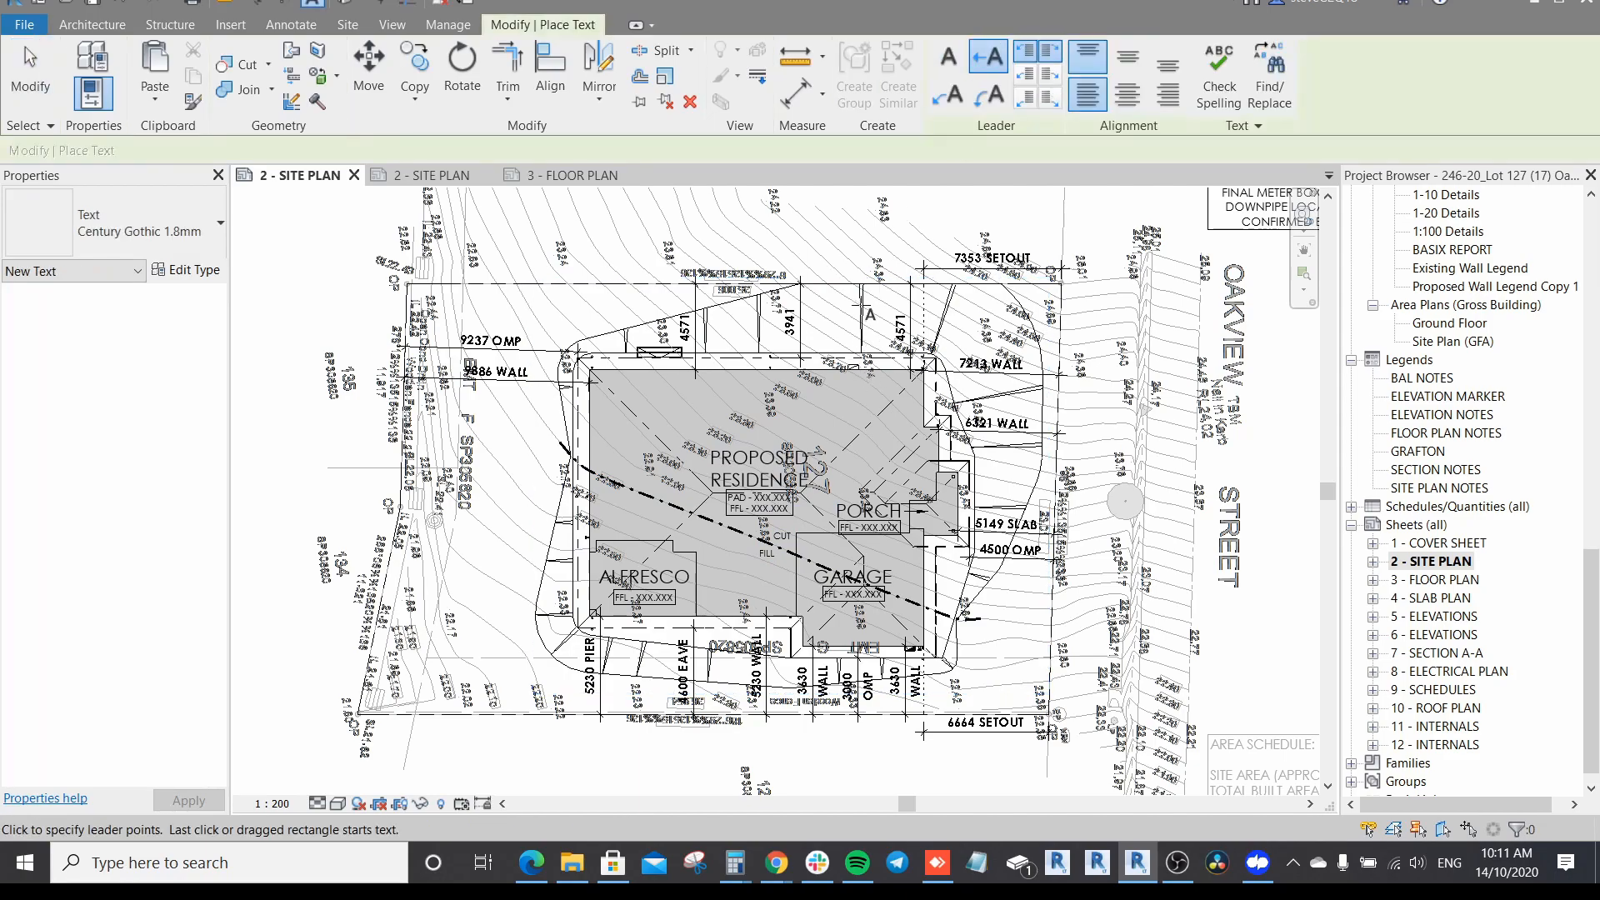
pyautogui.scroll(3, 875, 273)
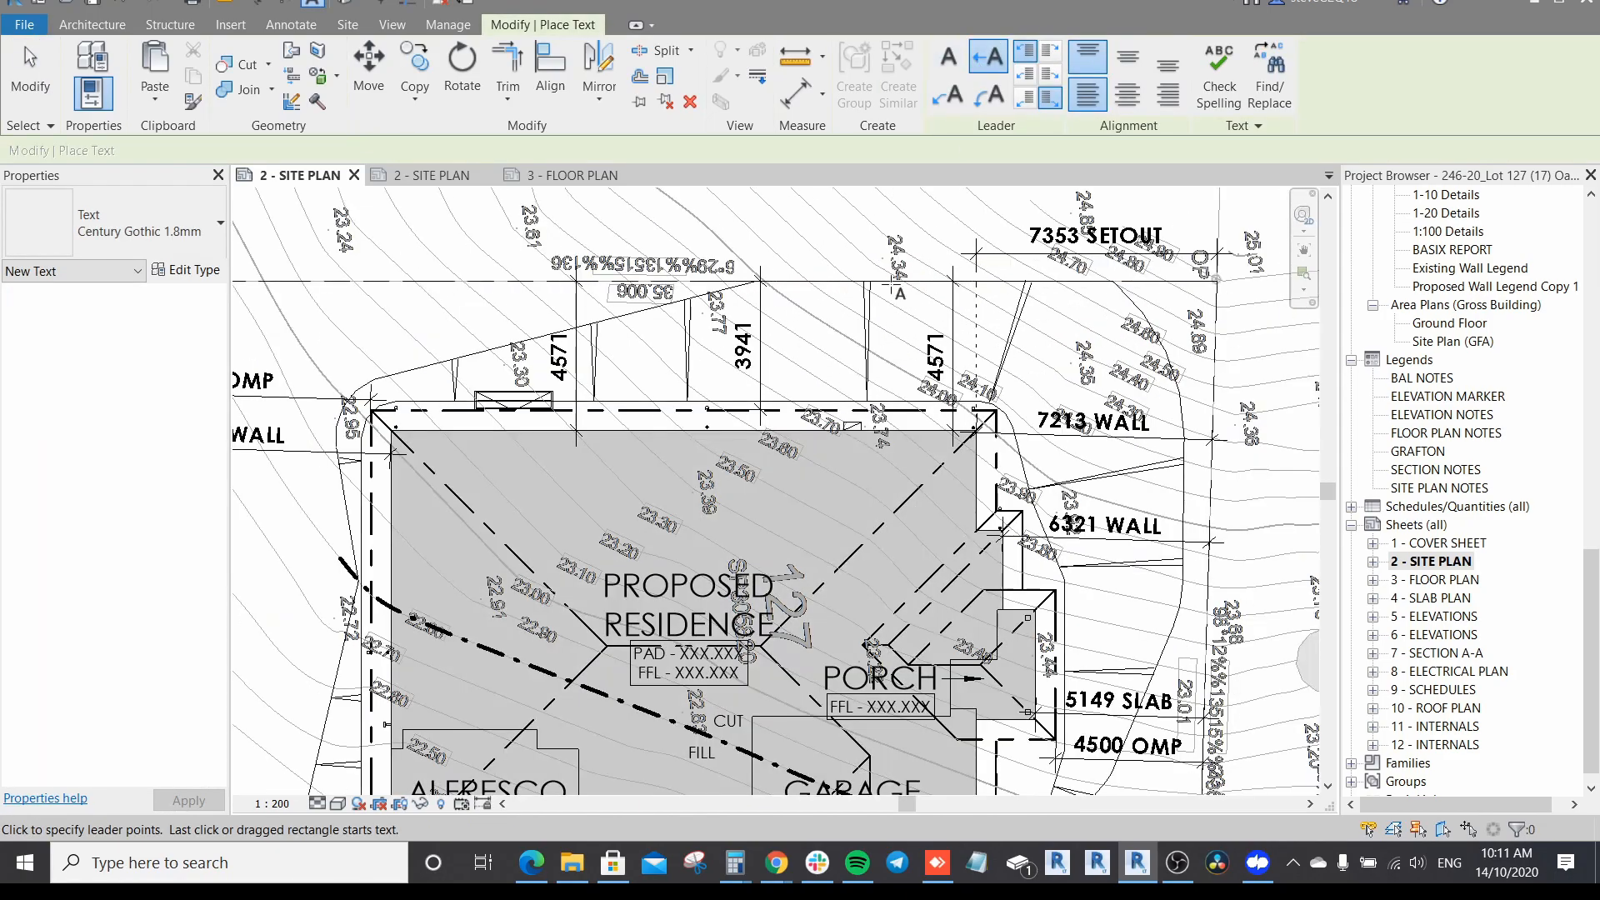
pyautogui.moveTo(821, 187); pyautogui.dragTo(861, 288, button='middle')
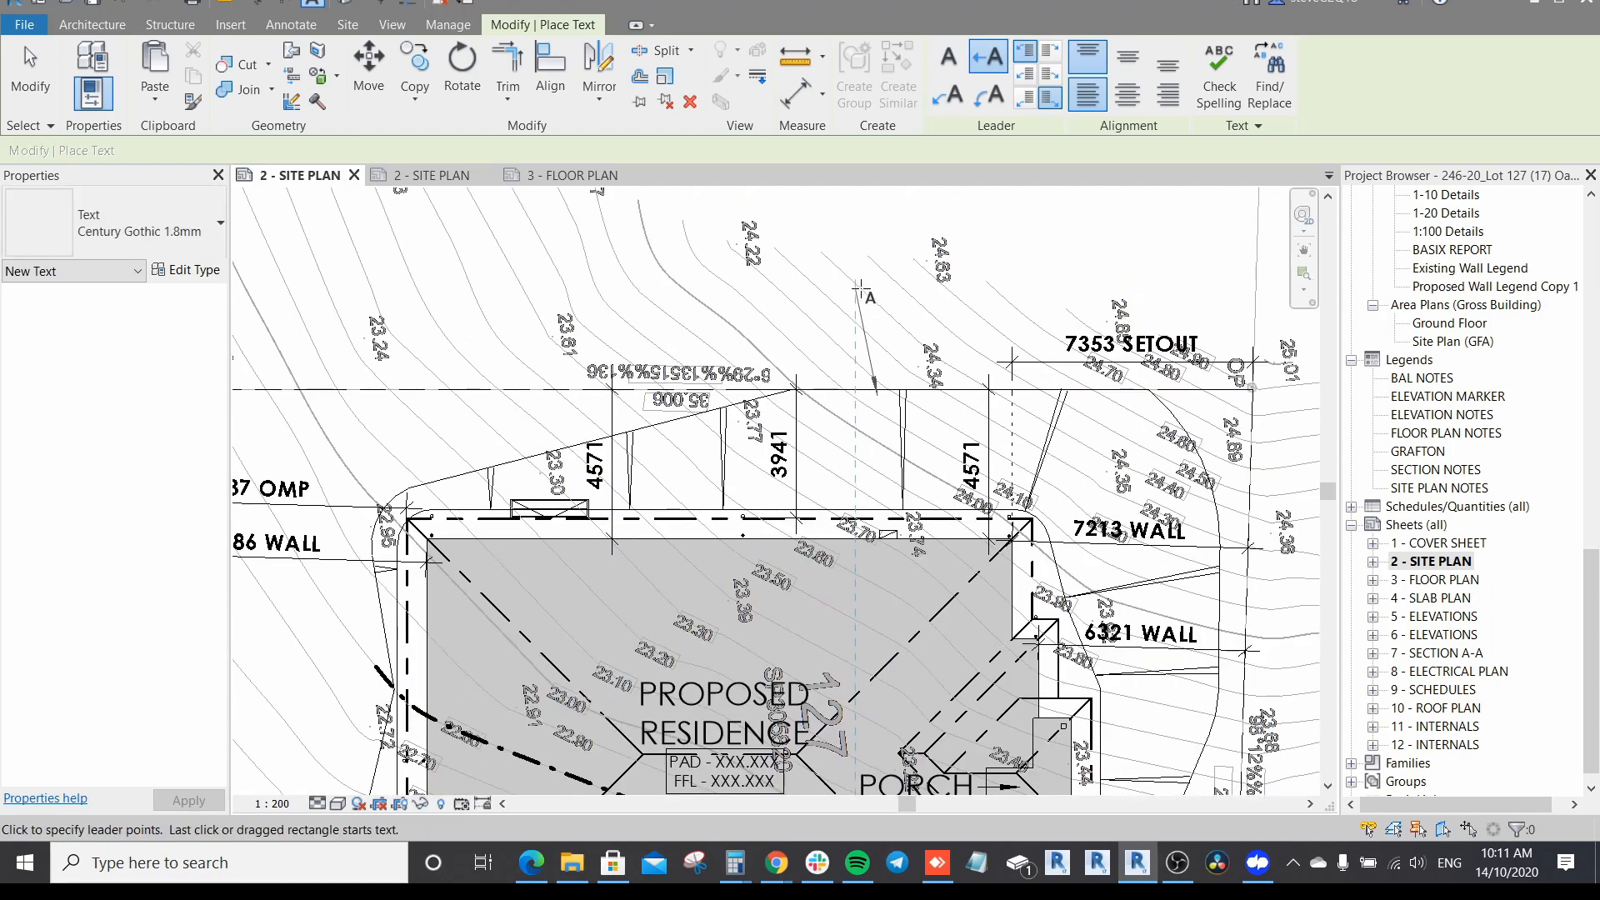
pyautogui.click(859, 292)
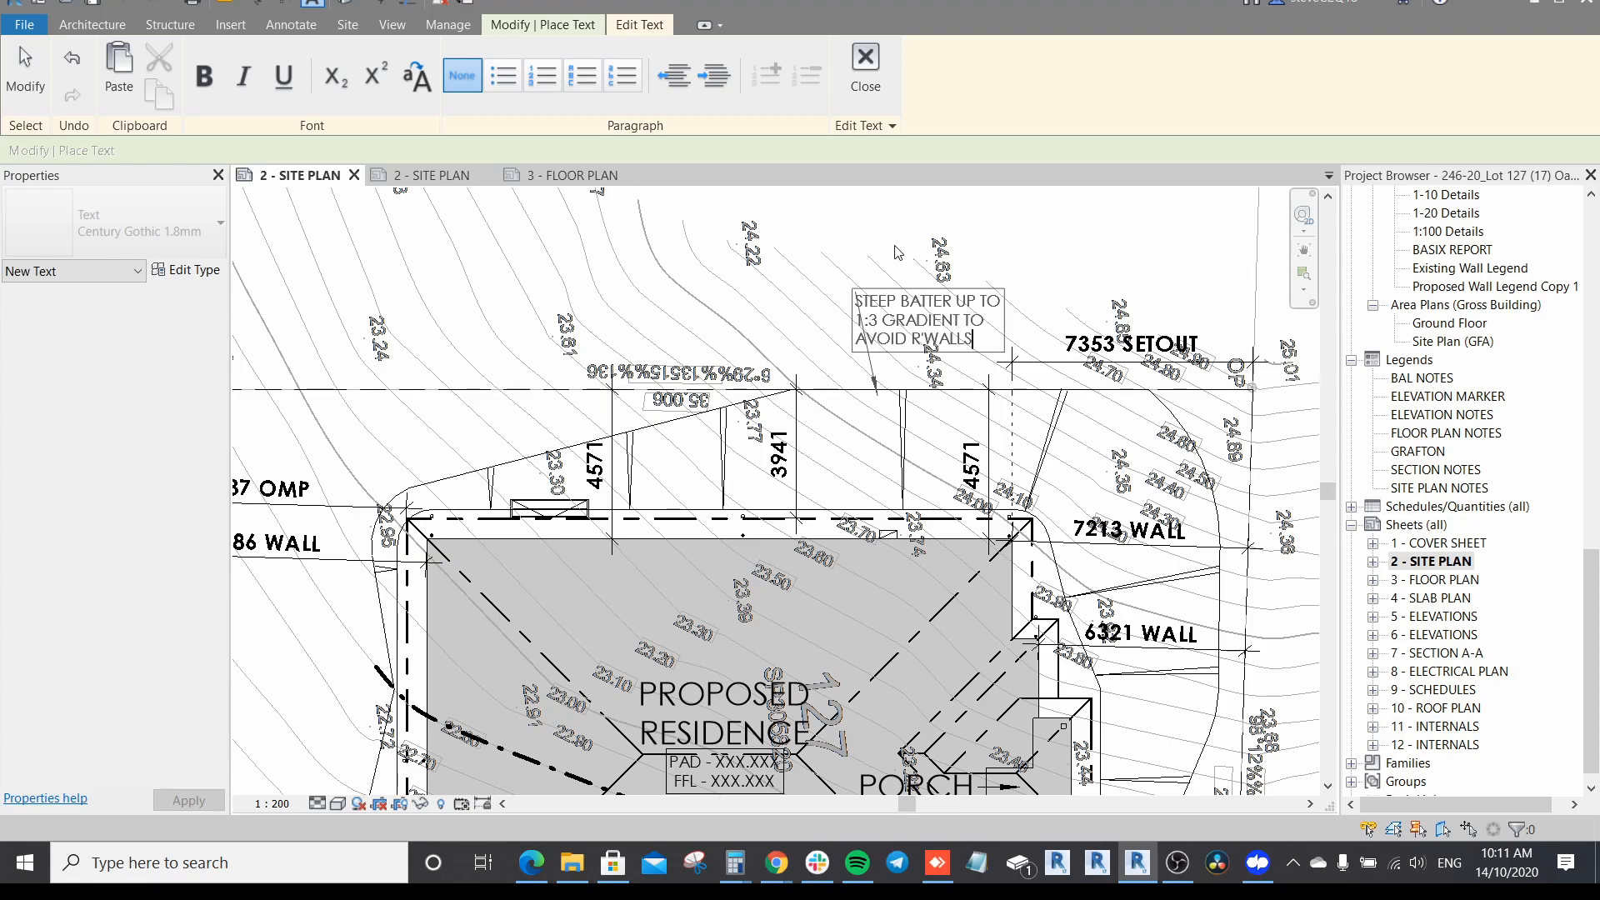
pyautogui.click(805, 249)
# Step: Move the batter note closer to the upper batter line and reshape its leader to run from its first text line vertically into the batter
pyautogui.scroll(2, 748, 285)
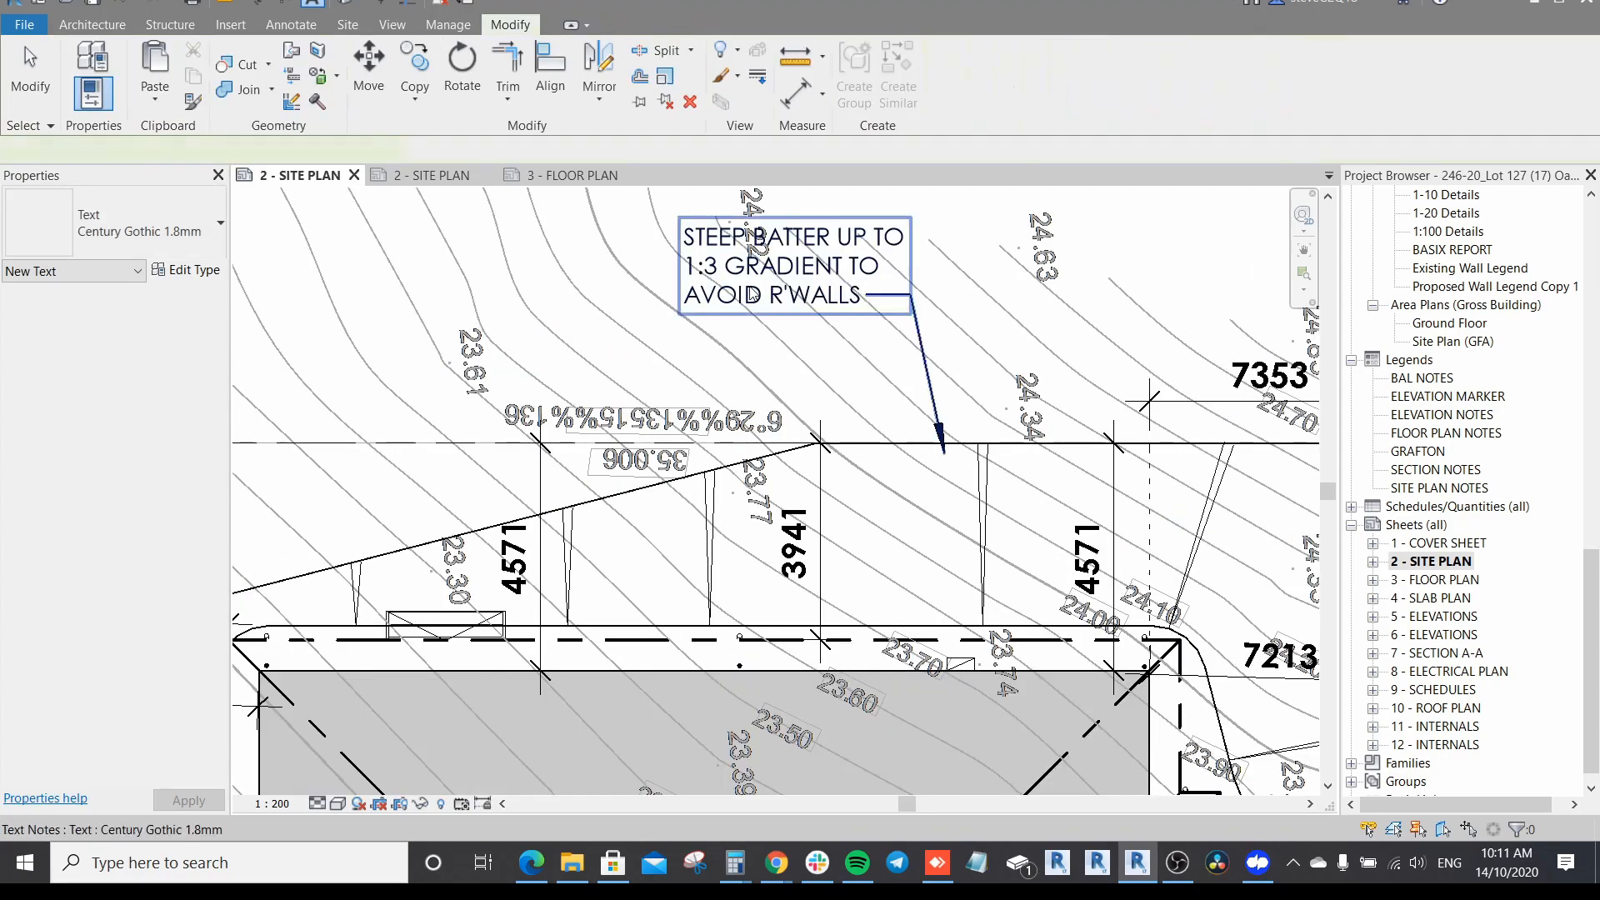
pyautogui.moveTo(677, 218); pyautogui.dragTo(692, 280)
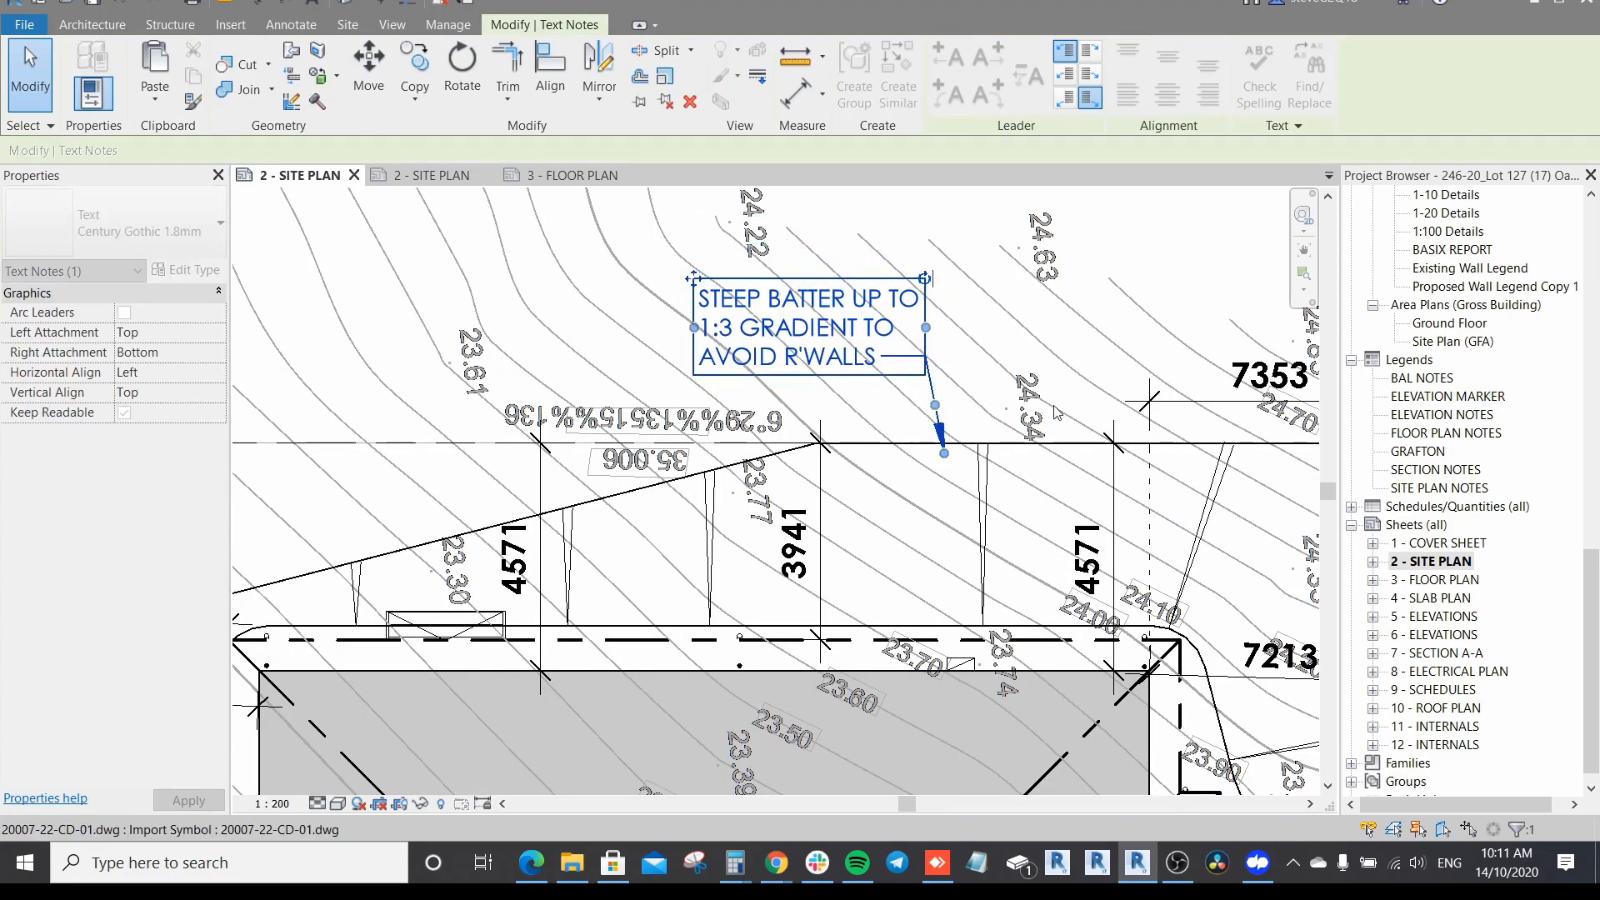
pyautogui.moveTo(935, 376); pyautogui.dragTo(945, 295)
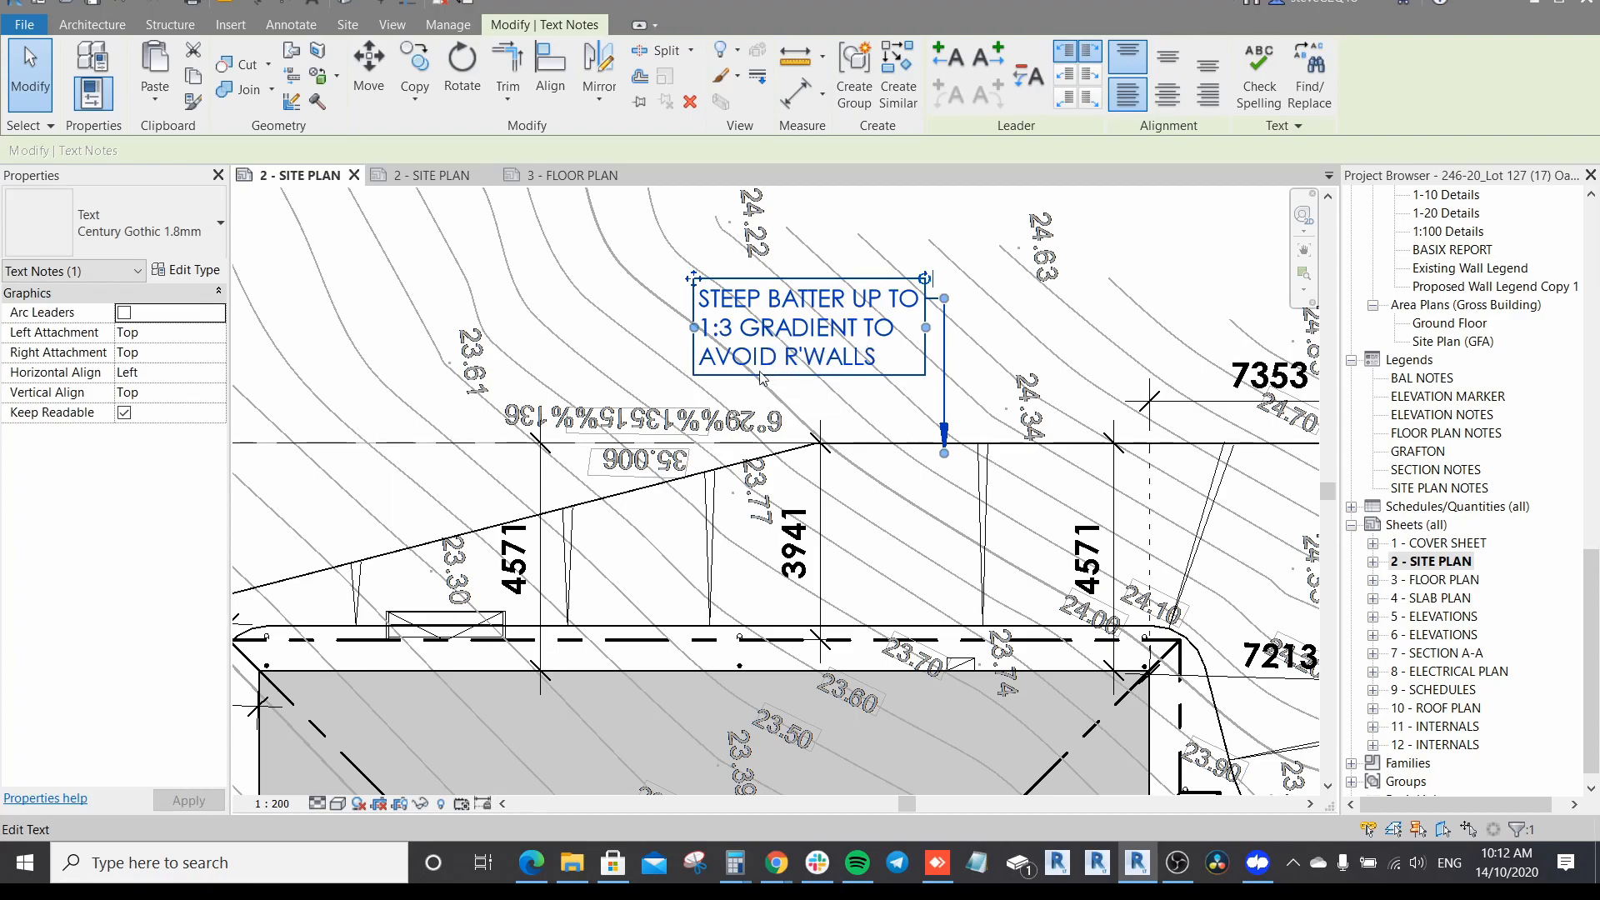
pyautogui.moveTo(945, 454); pyautogui.dragTo(944, 533)
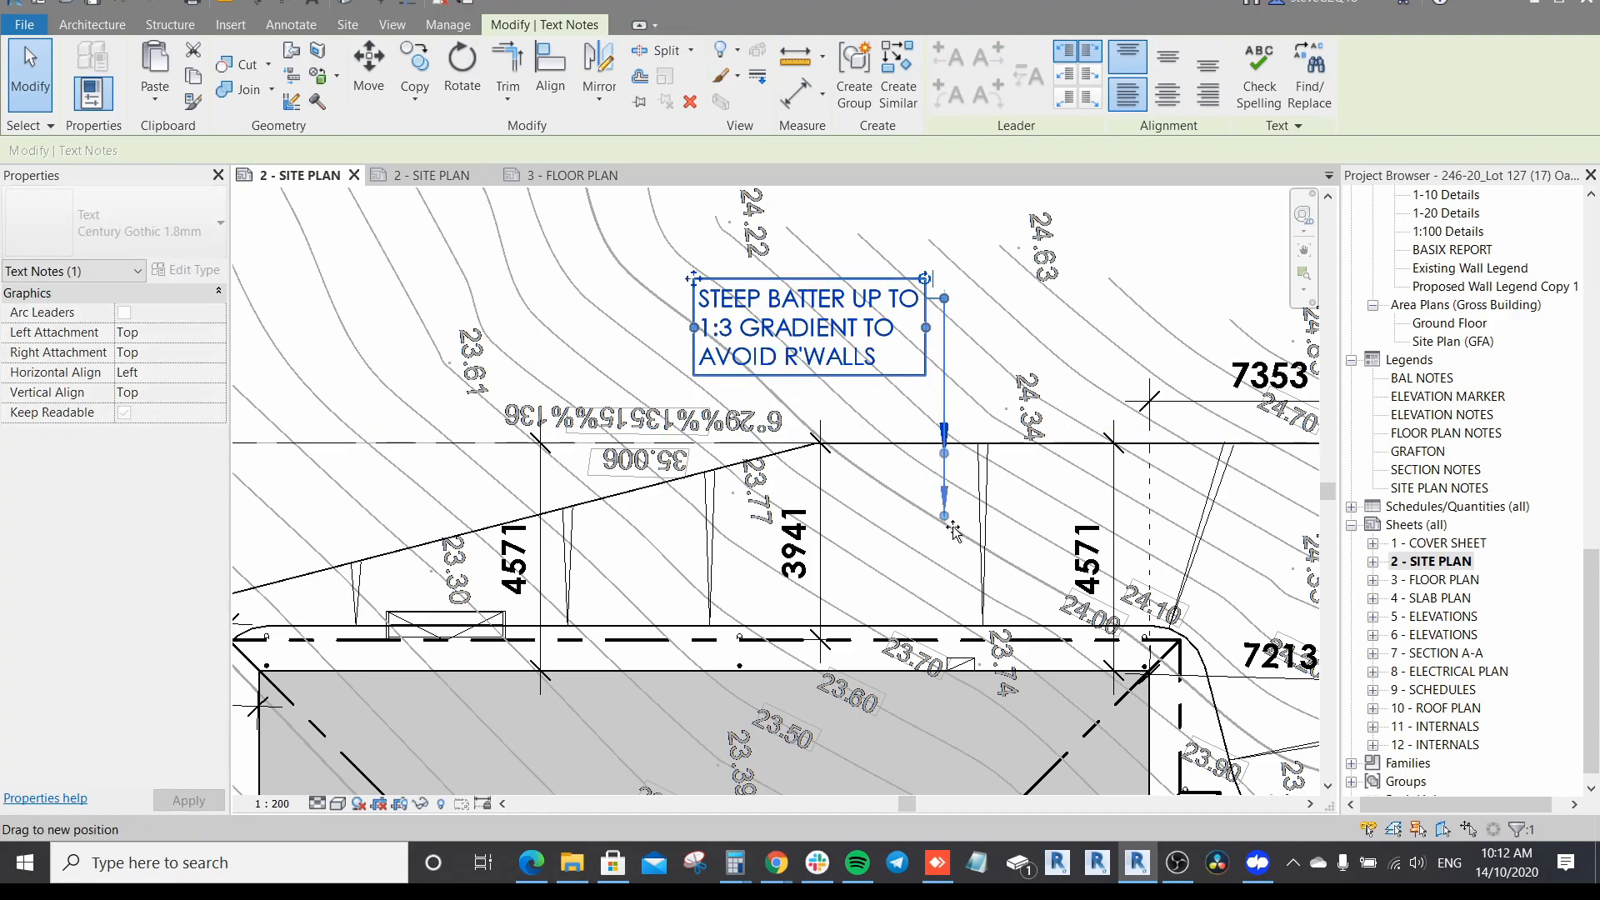
pyautogui.scroll(-4, 760, 485)
pyautogui.press('Escape')
pyautogui.scroll(-5, 916, 375)
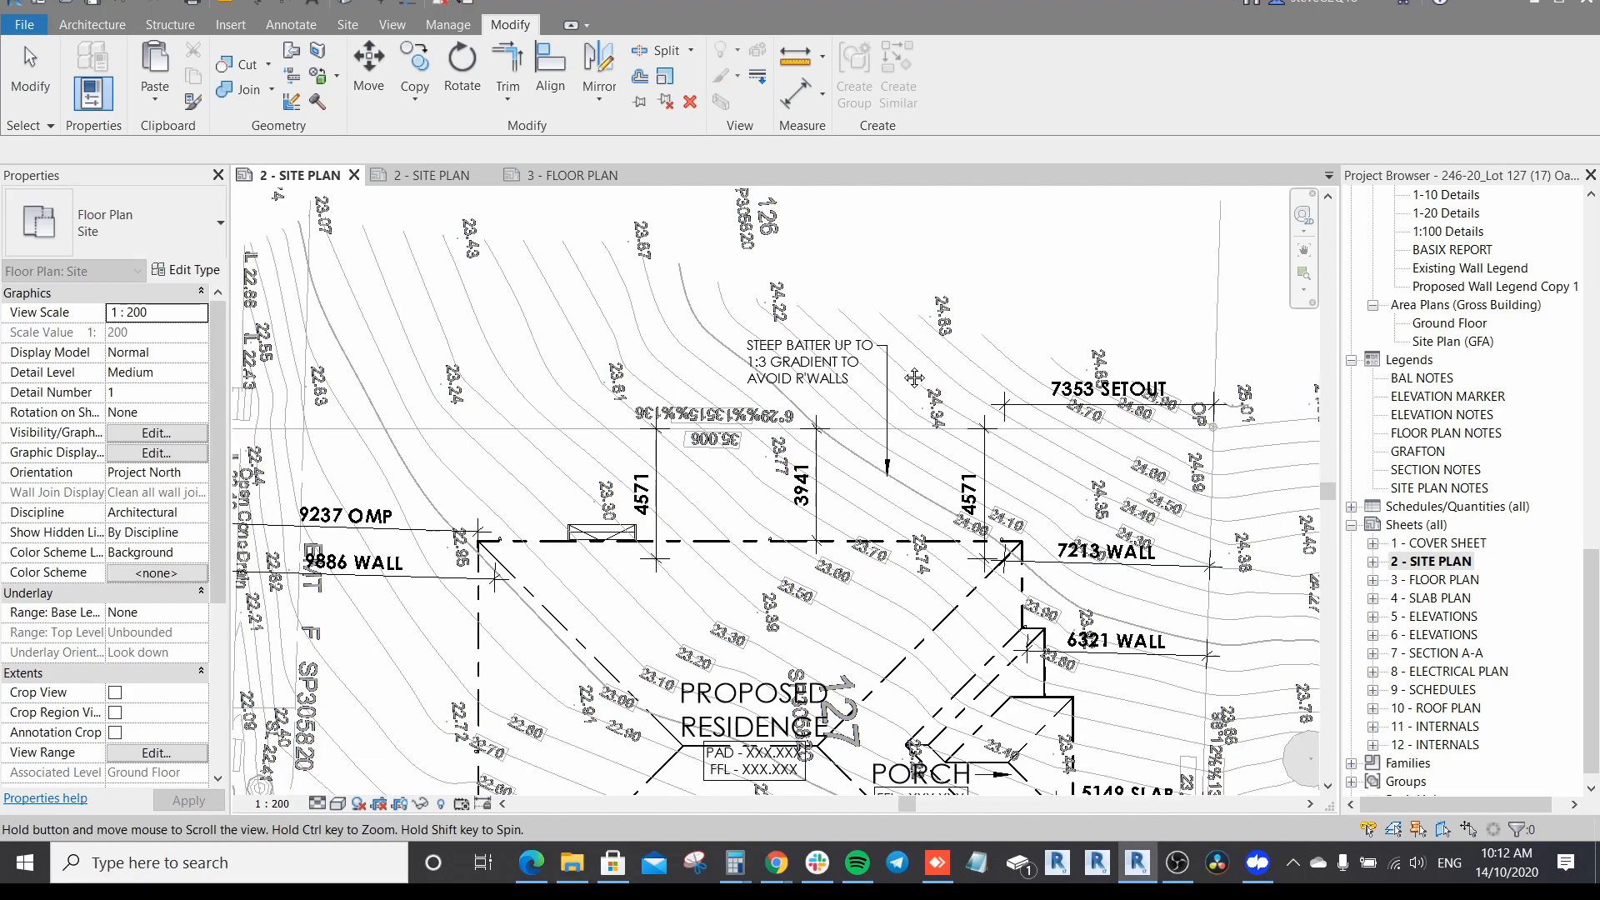
pyautogui.scroll(-1, 986, 331)
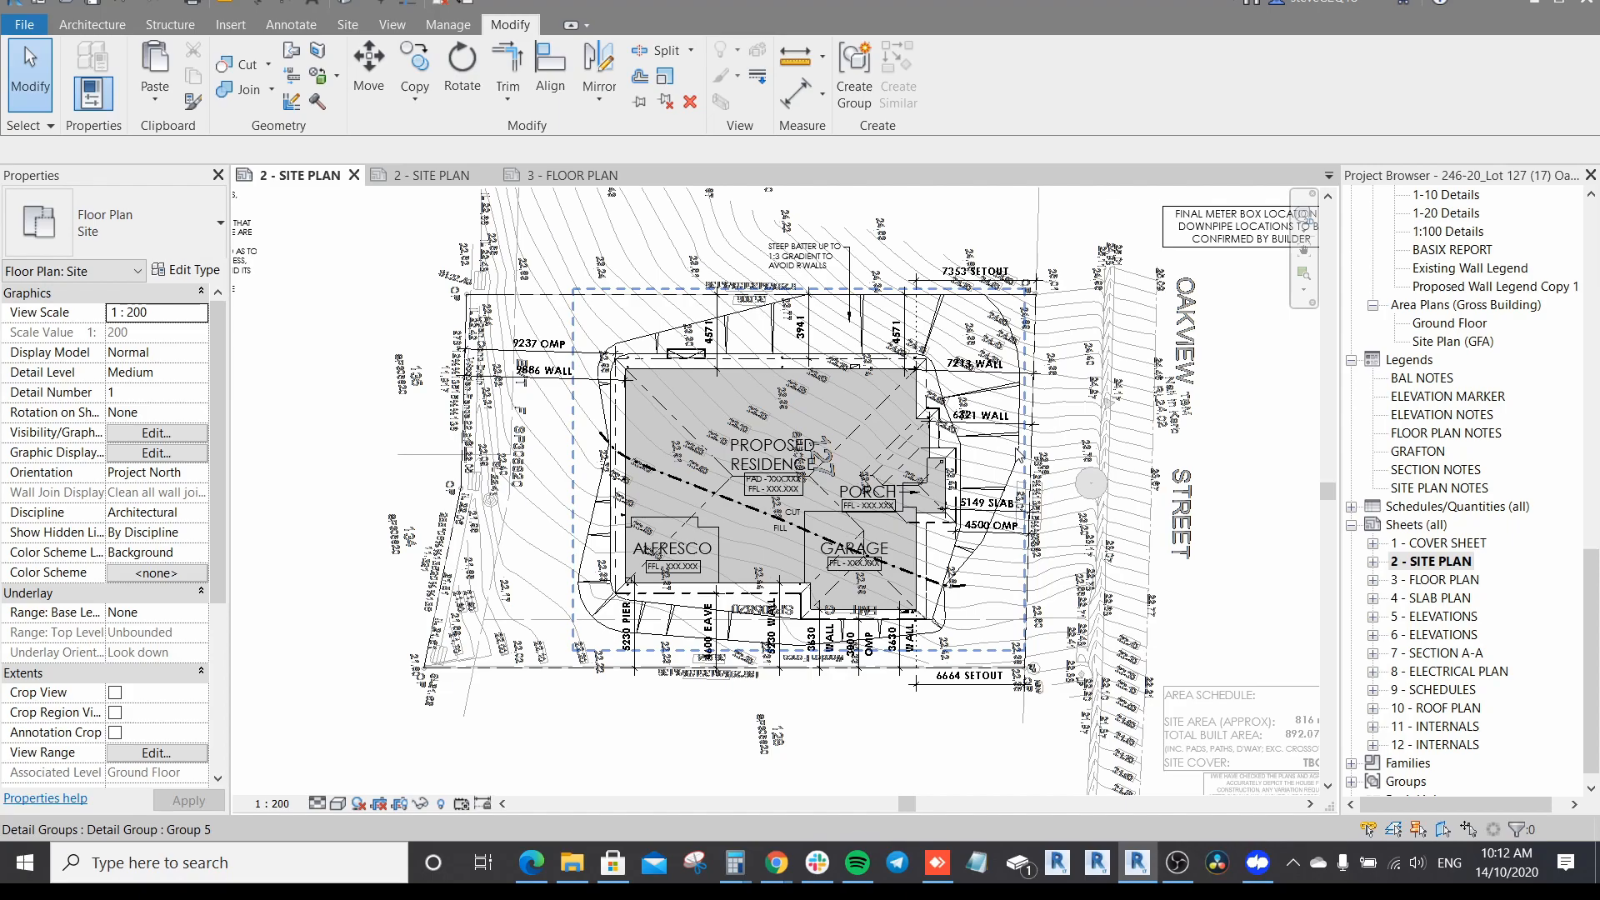
pyautogui.scroll(3, 655, 507)
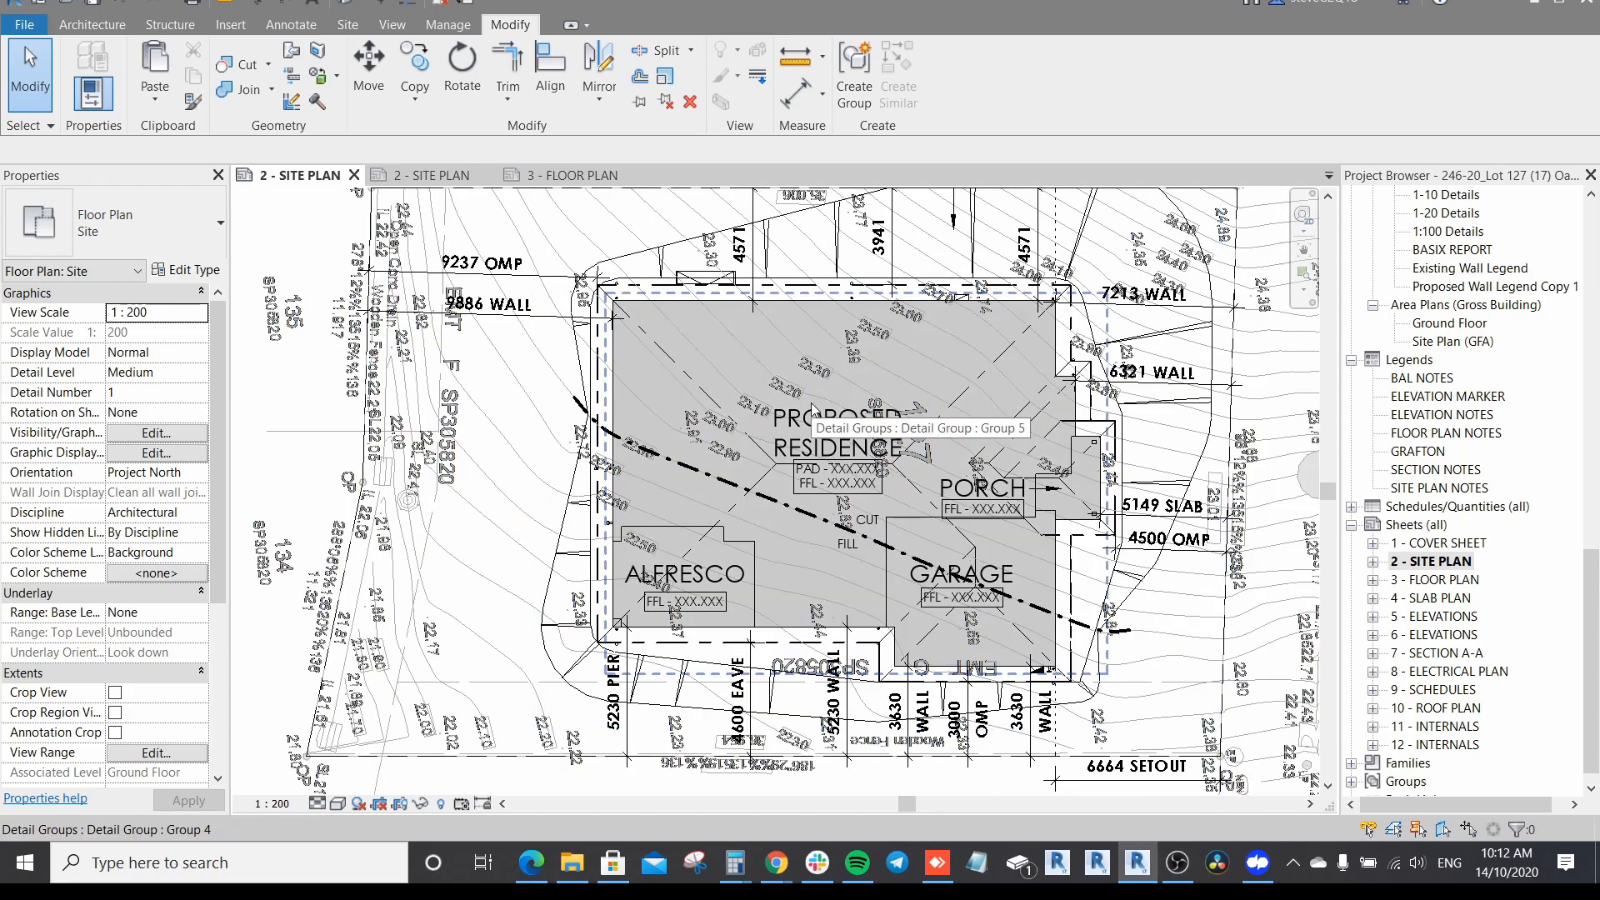
pyautogui.scroll(2, 813, 410)
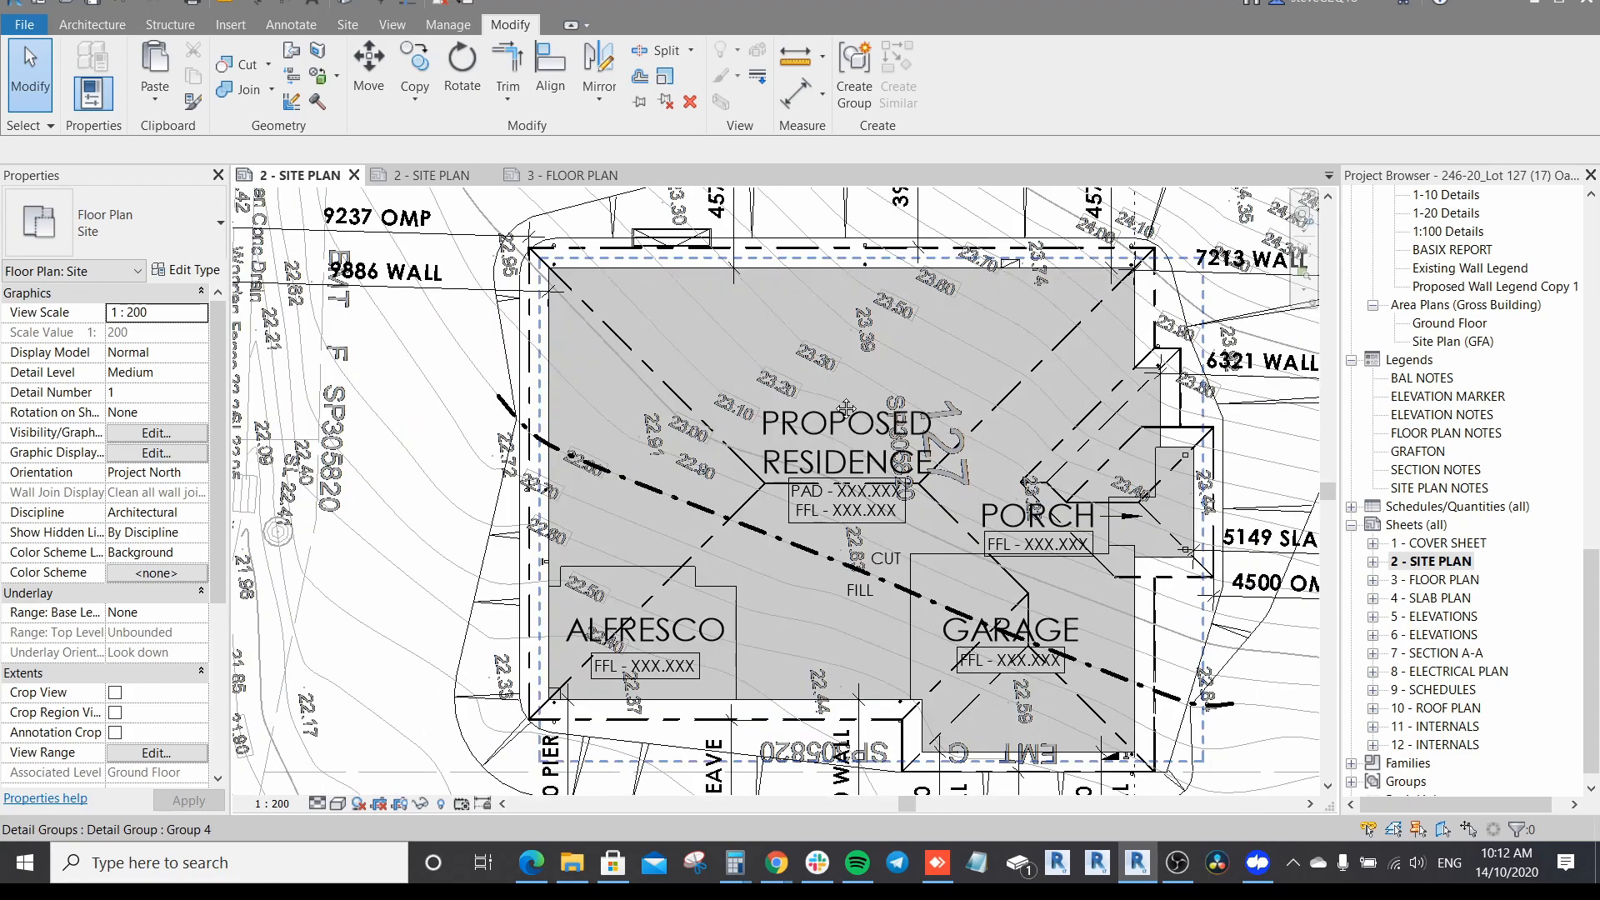
pyautogui.scroll(-3, 834, 397)
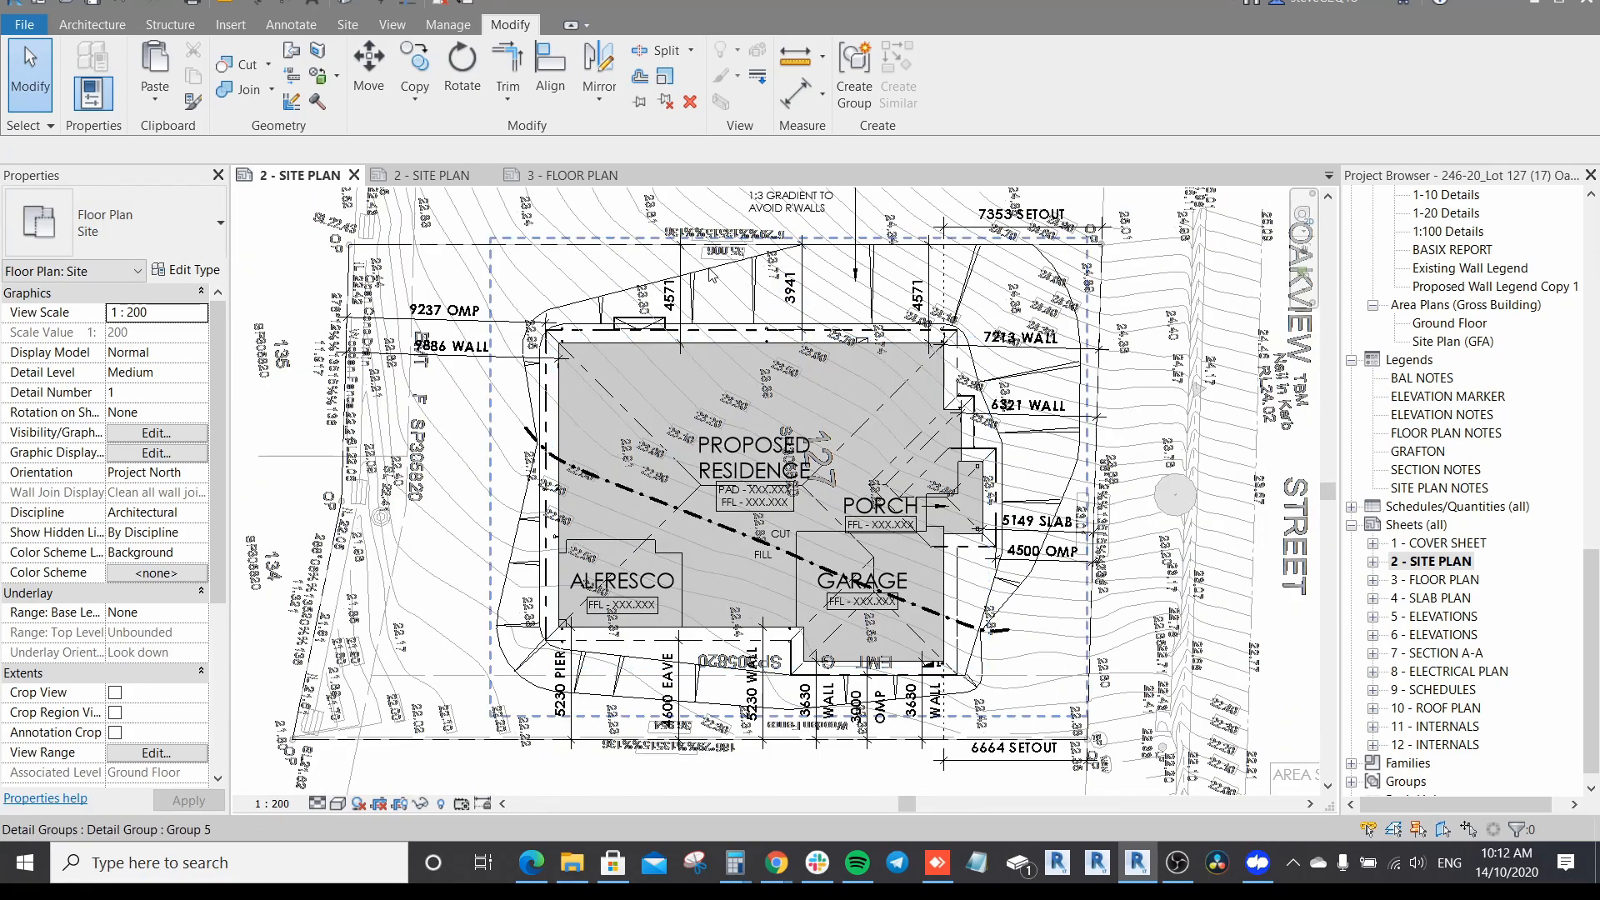
pyautogui.click(710, 275)
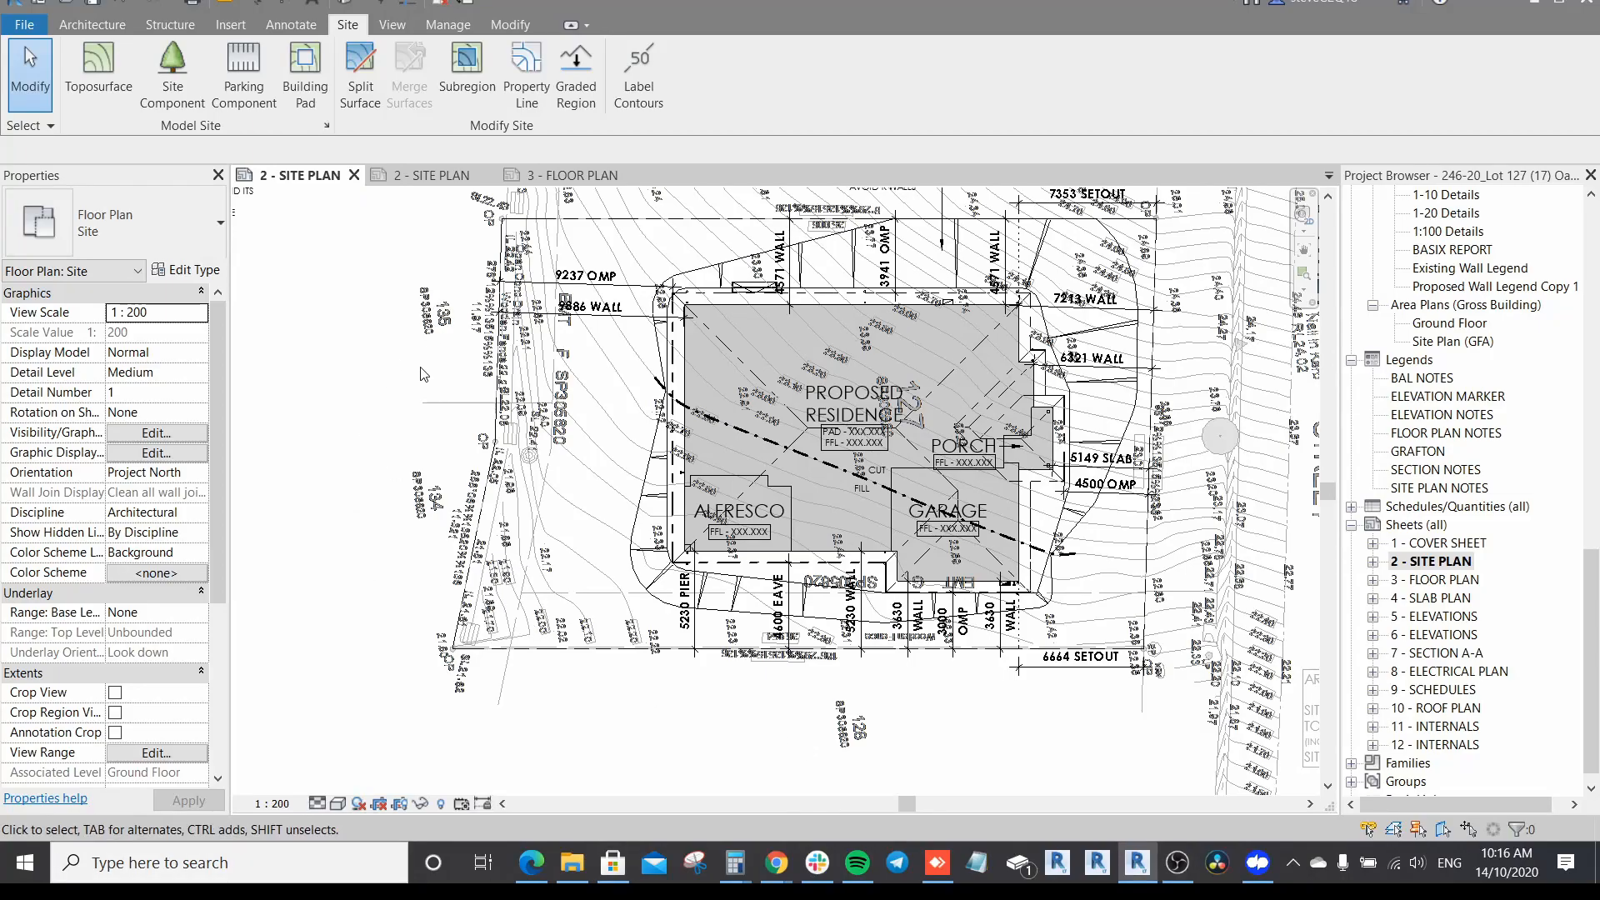
pyautogui.scroll(1, 444, 372)
pyautogui.scroll(1, 444, 373)
pyautogui.scroll(-2, 454, 339)
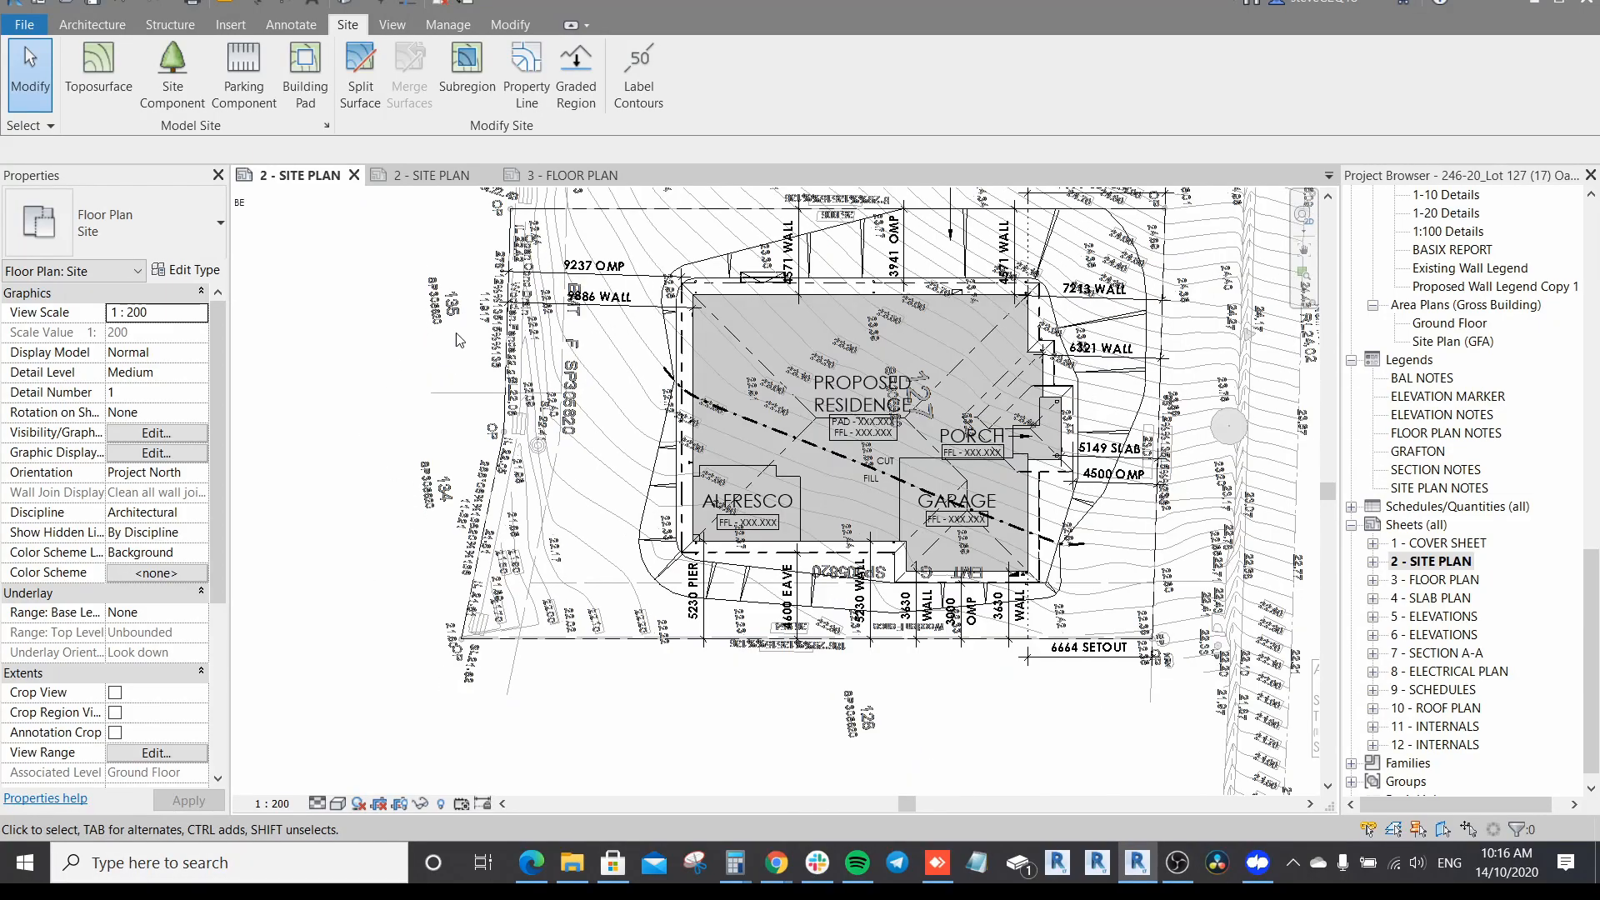
pyautogui.scroll(5, 686, 258)
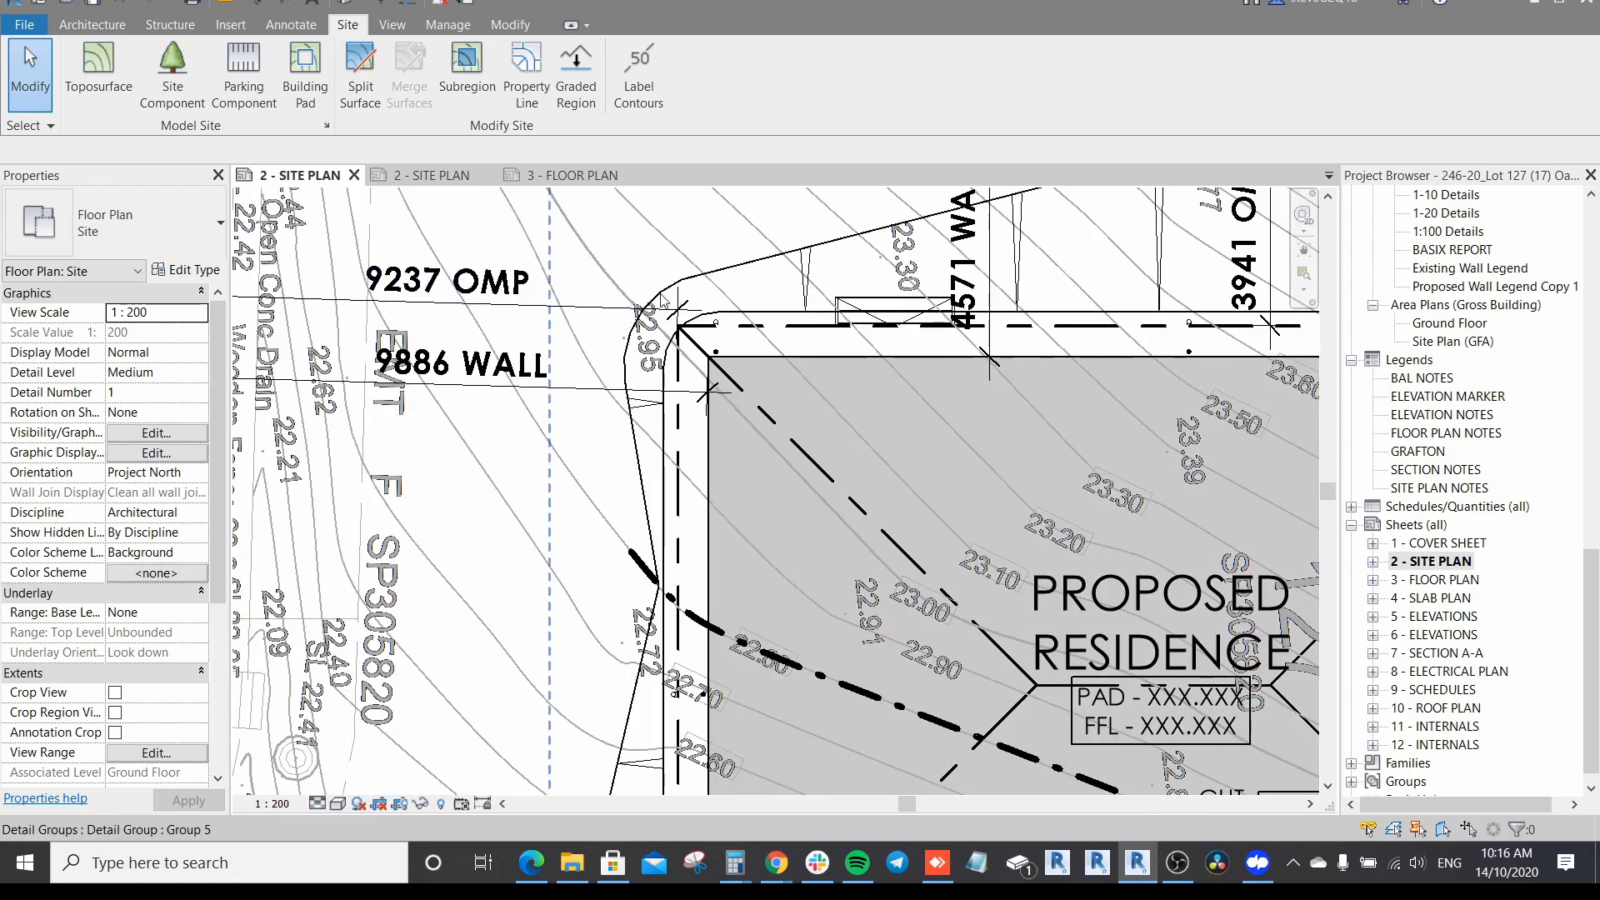
pyautogui.scroll(-5, 653, 299)
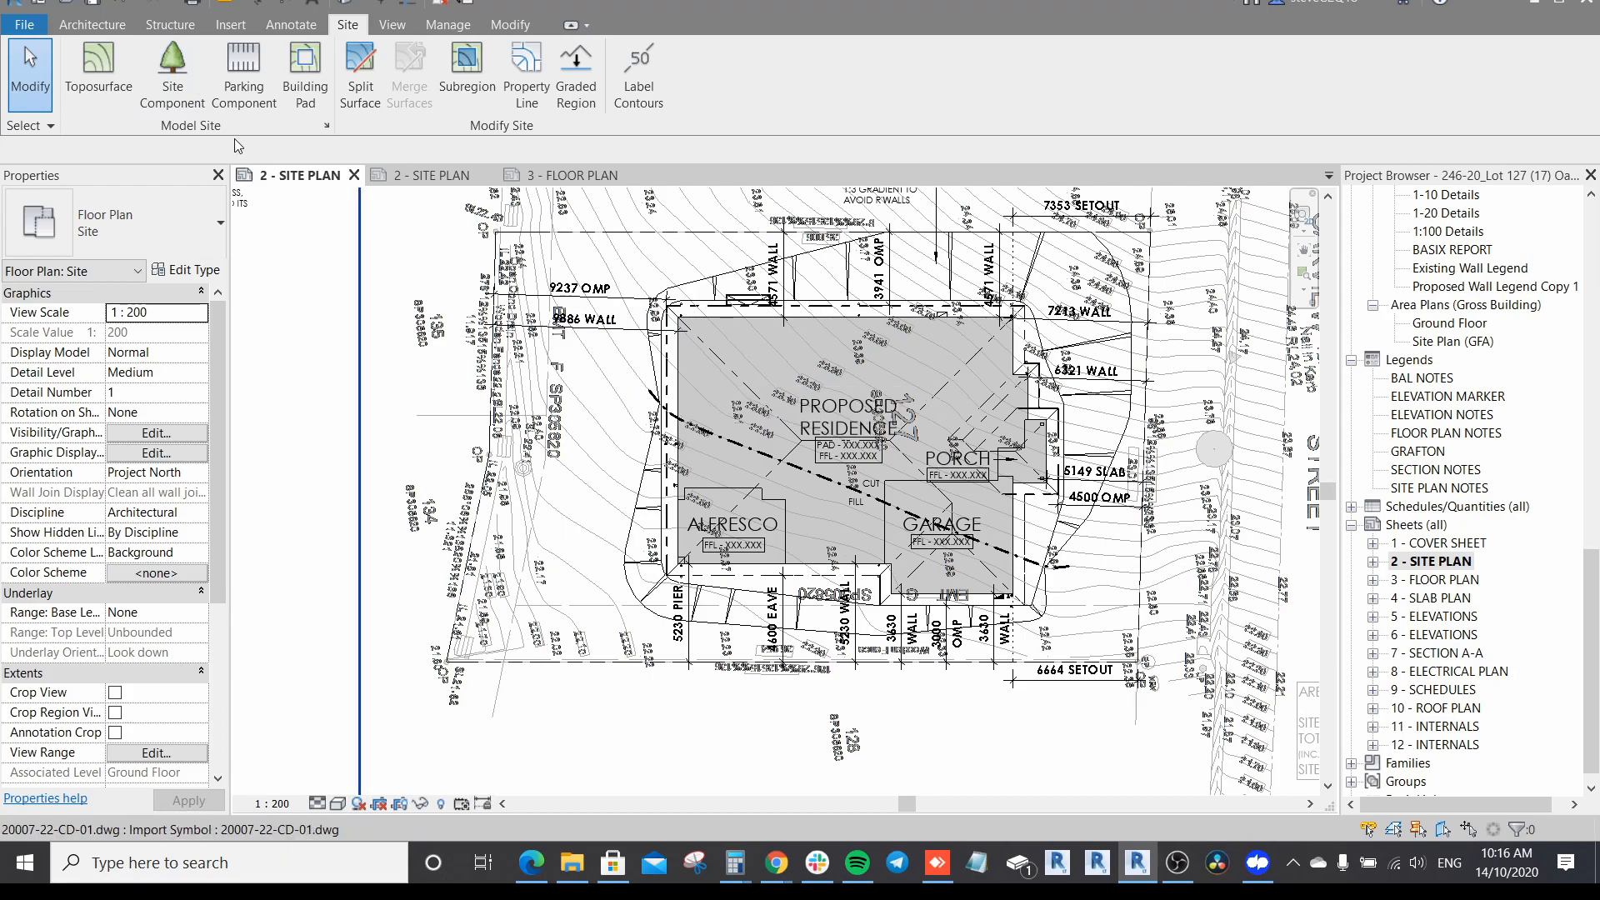
# Step: Start a new toposurface created from an import instance, using the survey drawing 20007-22-CD-01.dwg
pyautogui.click(98, 68)
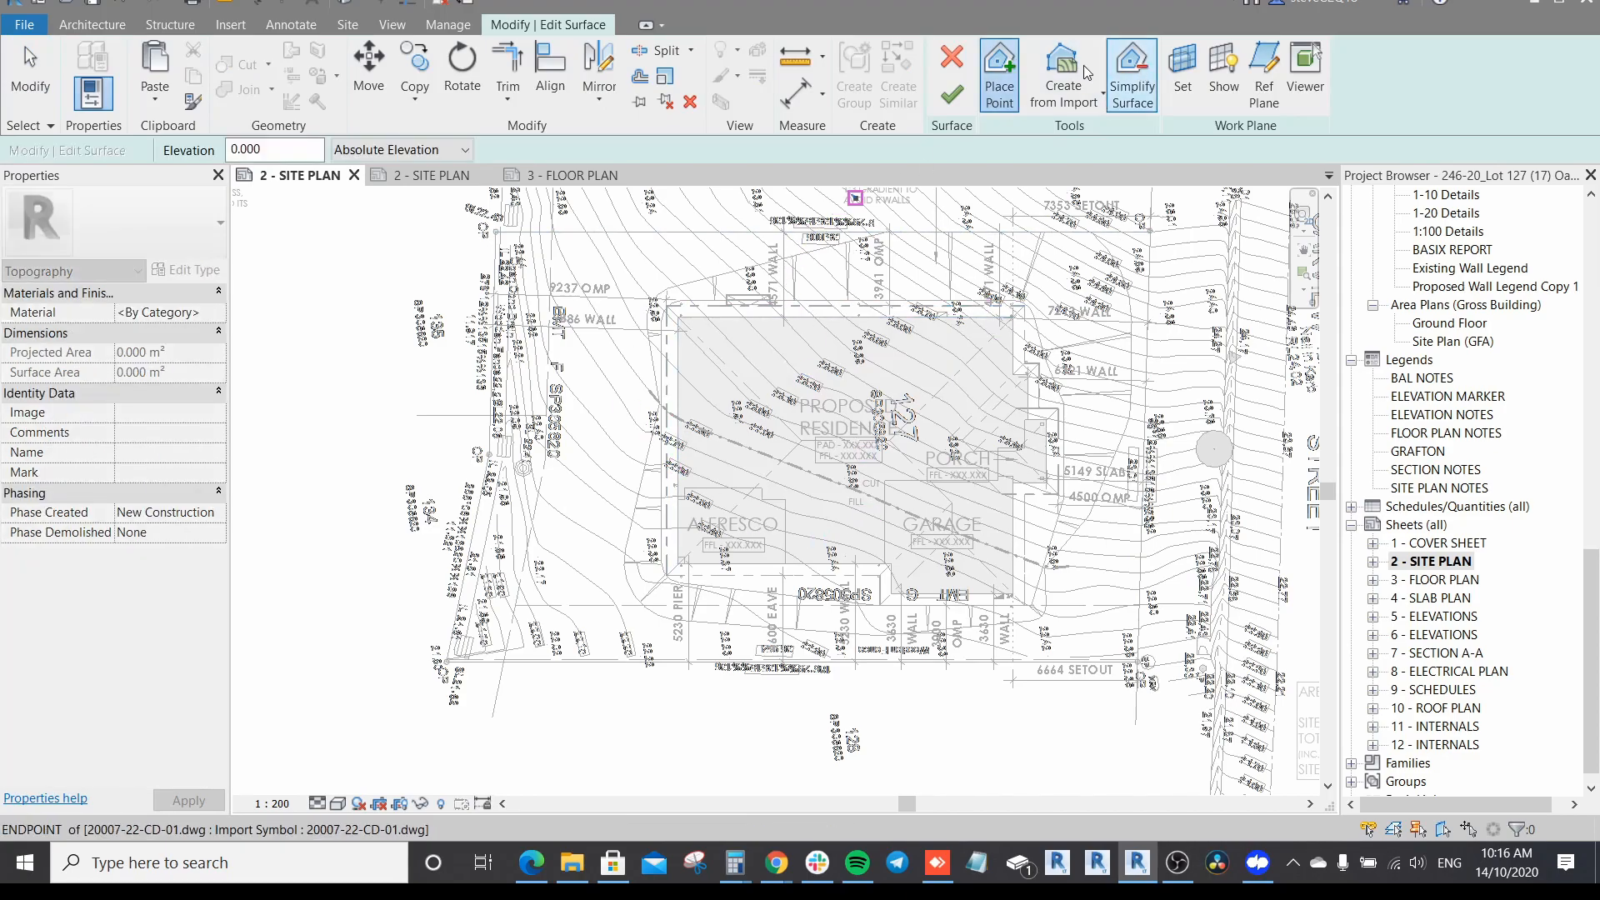
pyautogui.click(1064, 80)
pyautogui.click(1099, 144)
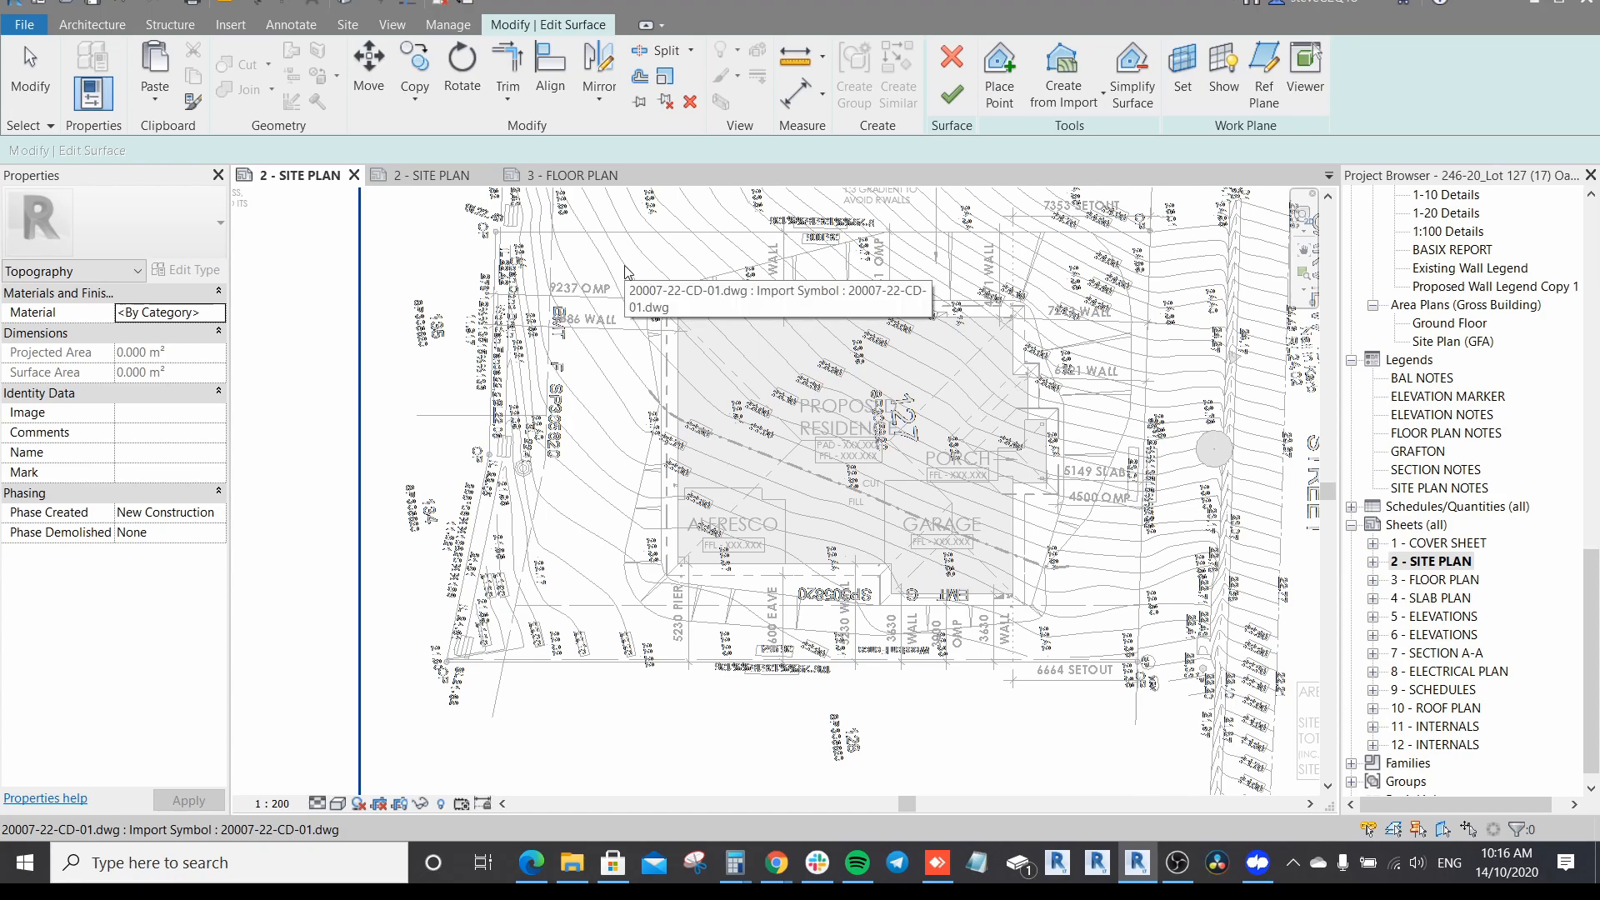
pyautogui.click(1052, 93)
pyautogui.click(1115, 138)
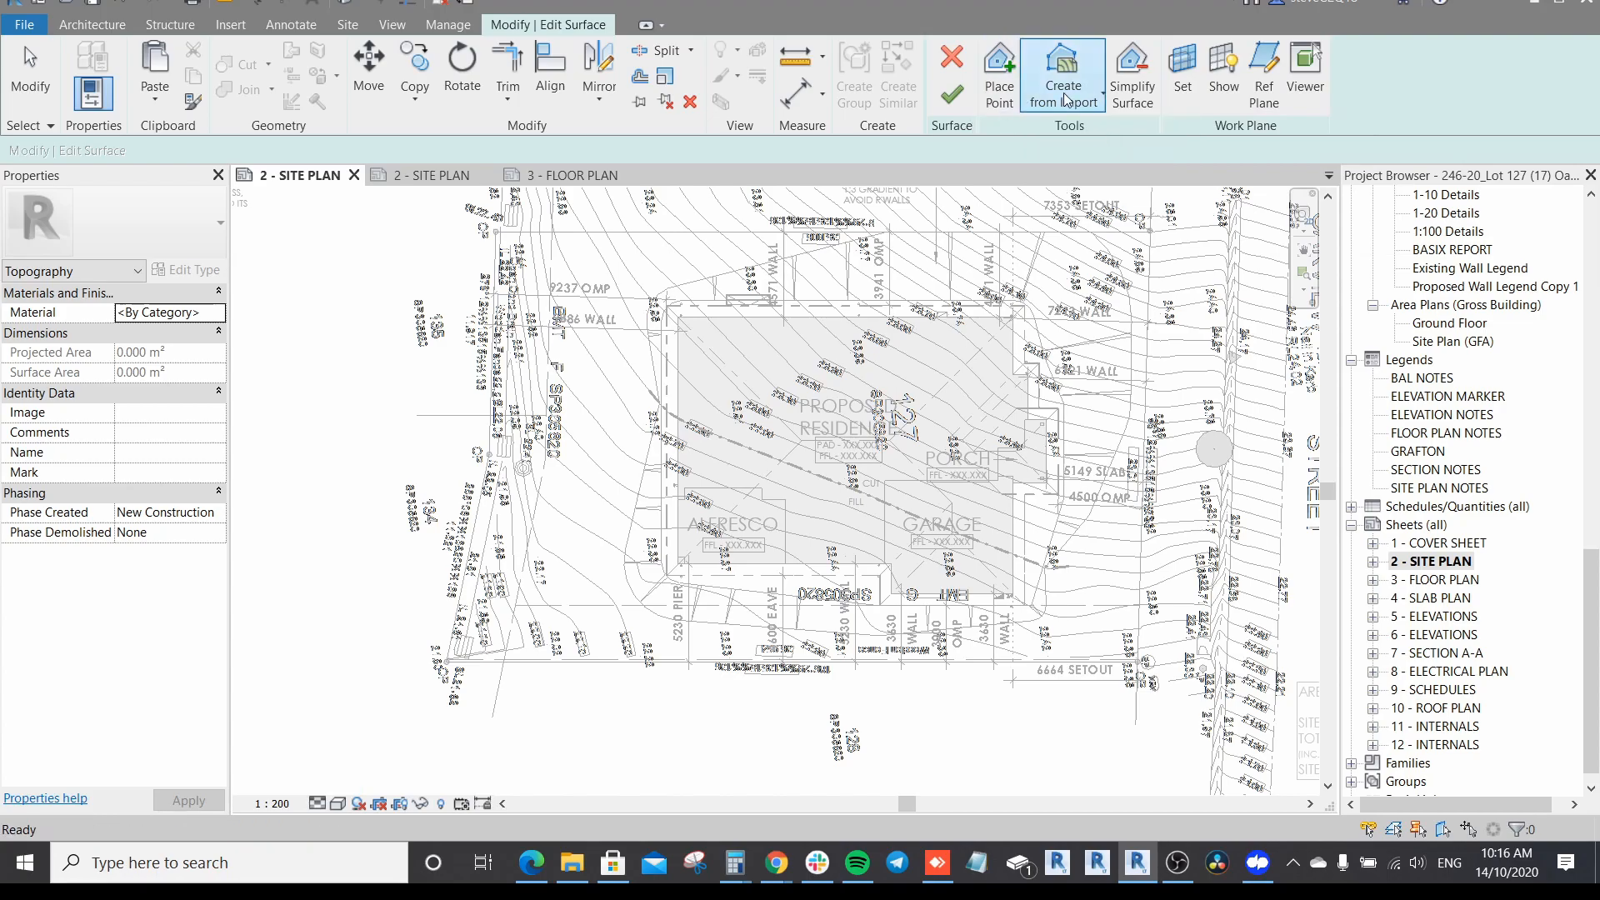
pyautogui.click(607, 269)
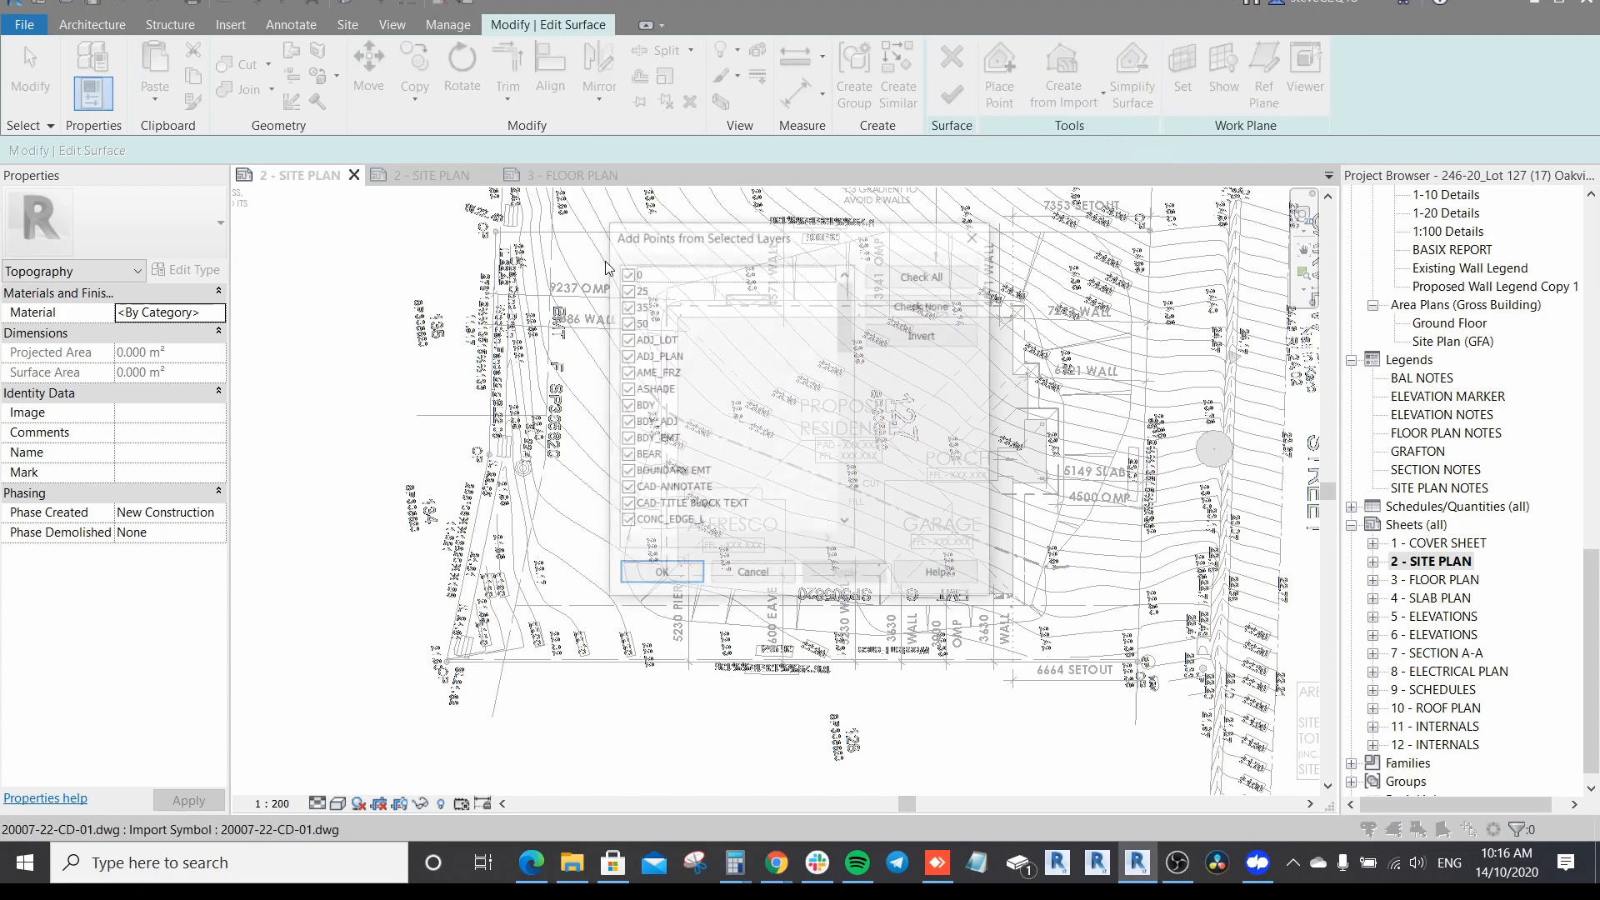
# Step: Generate the surface points from only the CONTOUR_MAJOR and CONTOUR_MINOR layers
pyautogui.moveTo(859, 241); pyautogui.dragTo(807, 248)
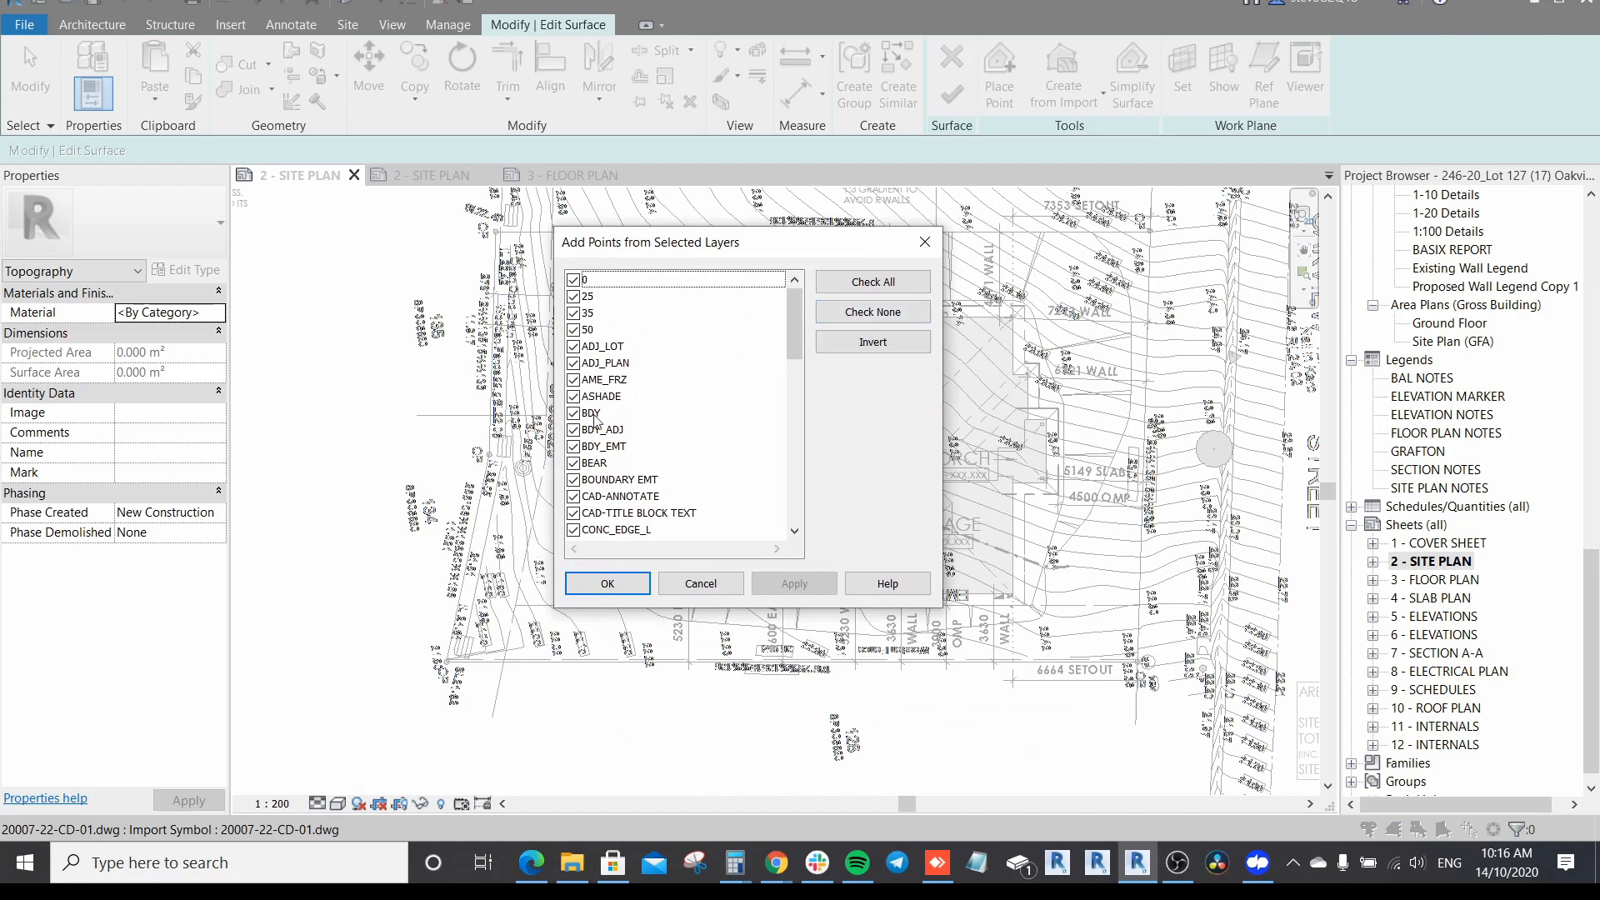
pyautogui.click(907, 314)
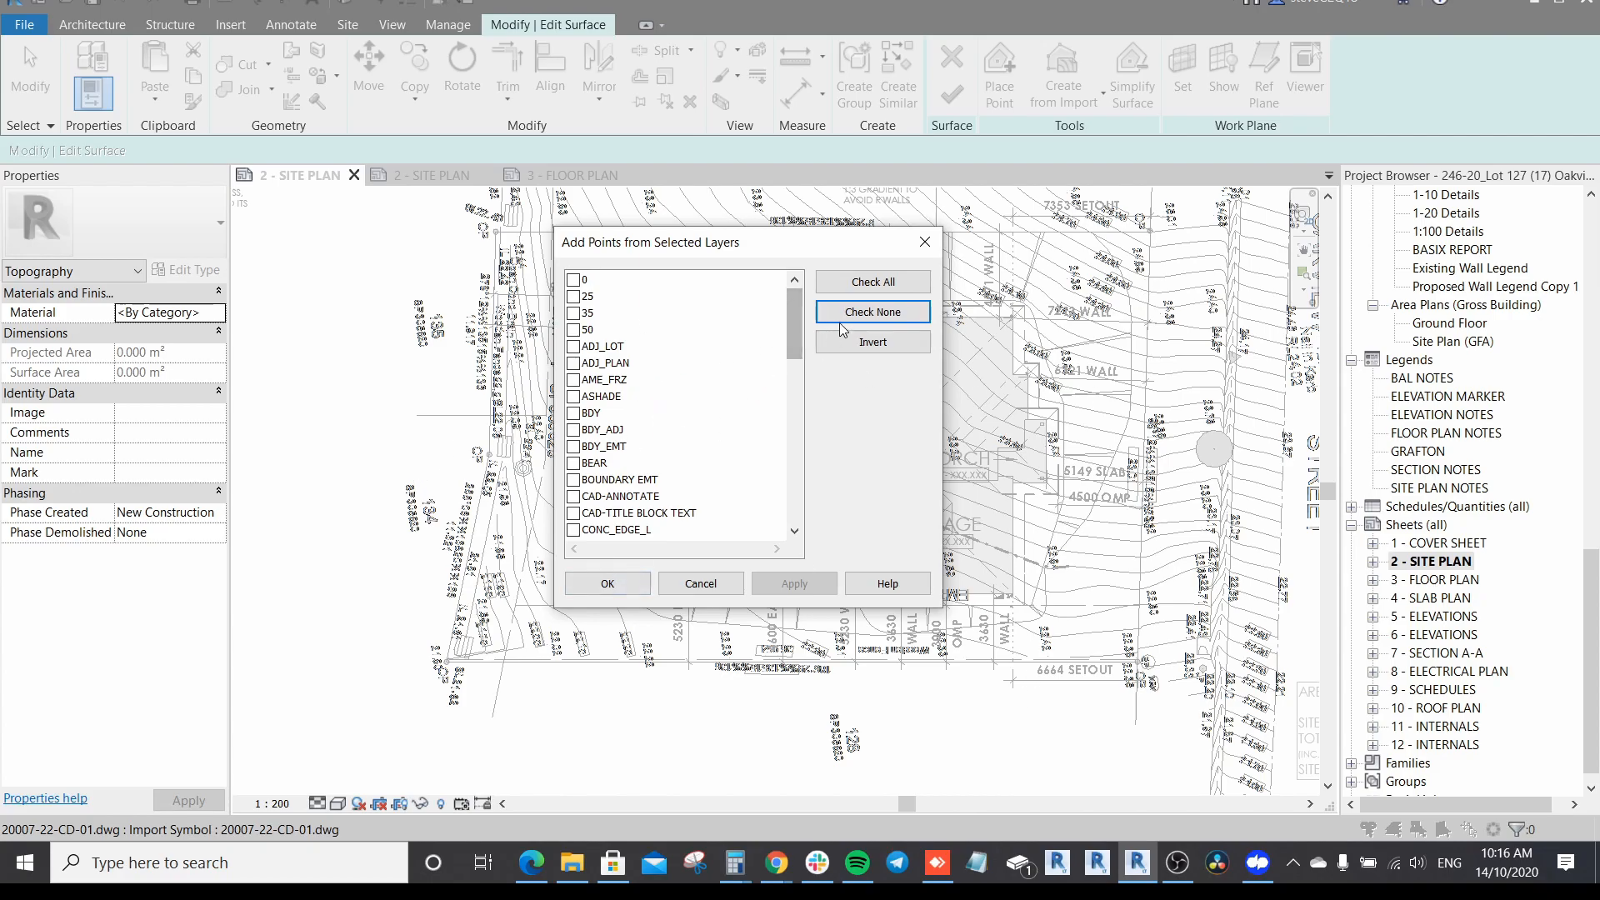
pyautogui.scroll(-2, 642, 467)
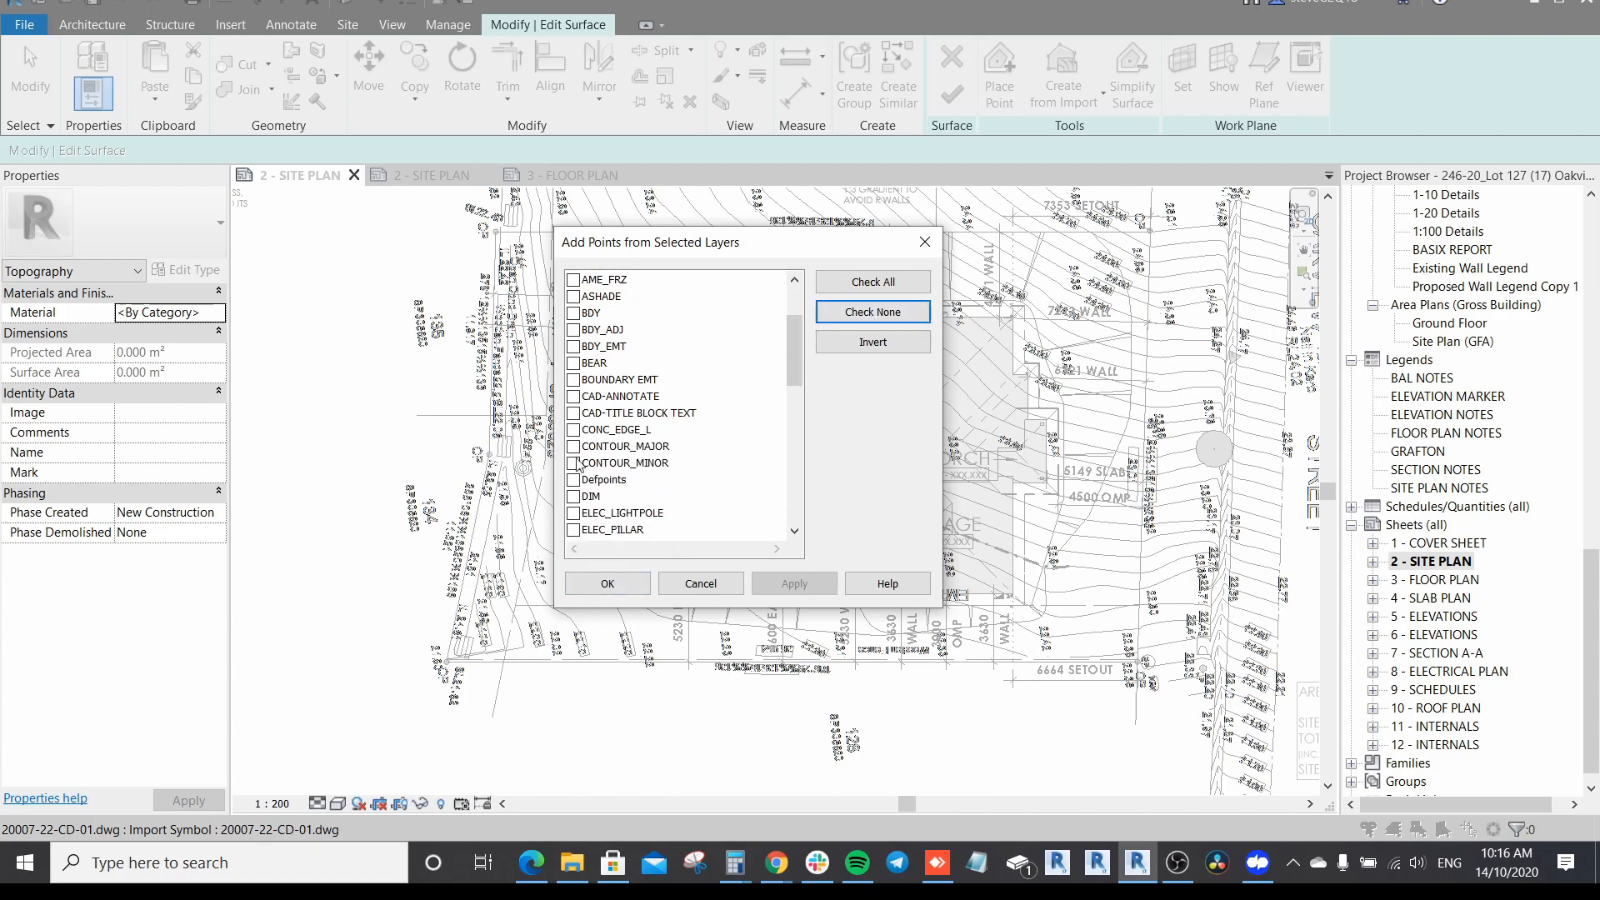
pyautogui.click(574, 447)
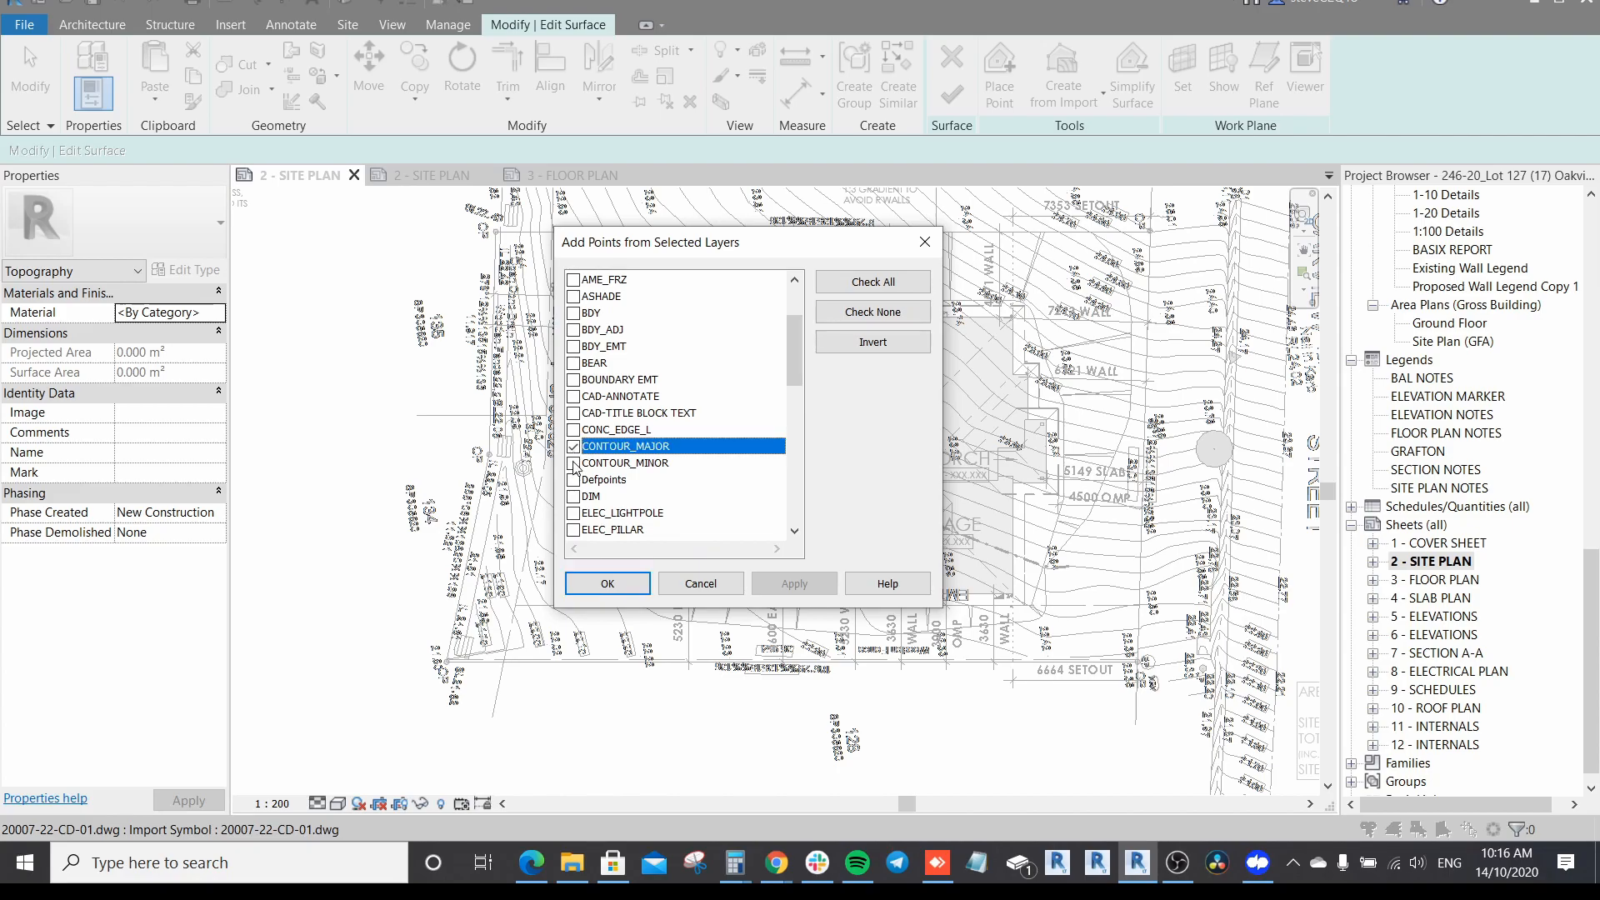
pyautogui.click(574, 464)
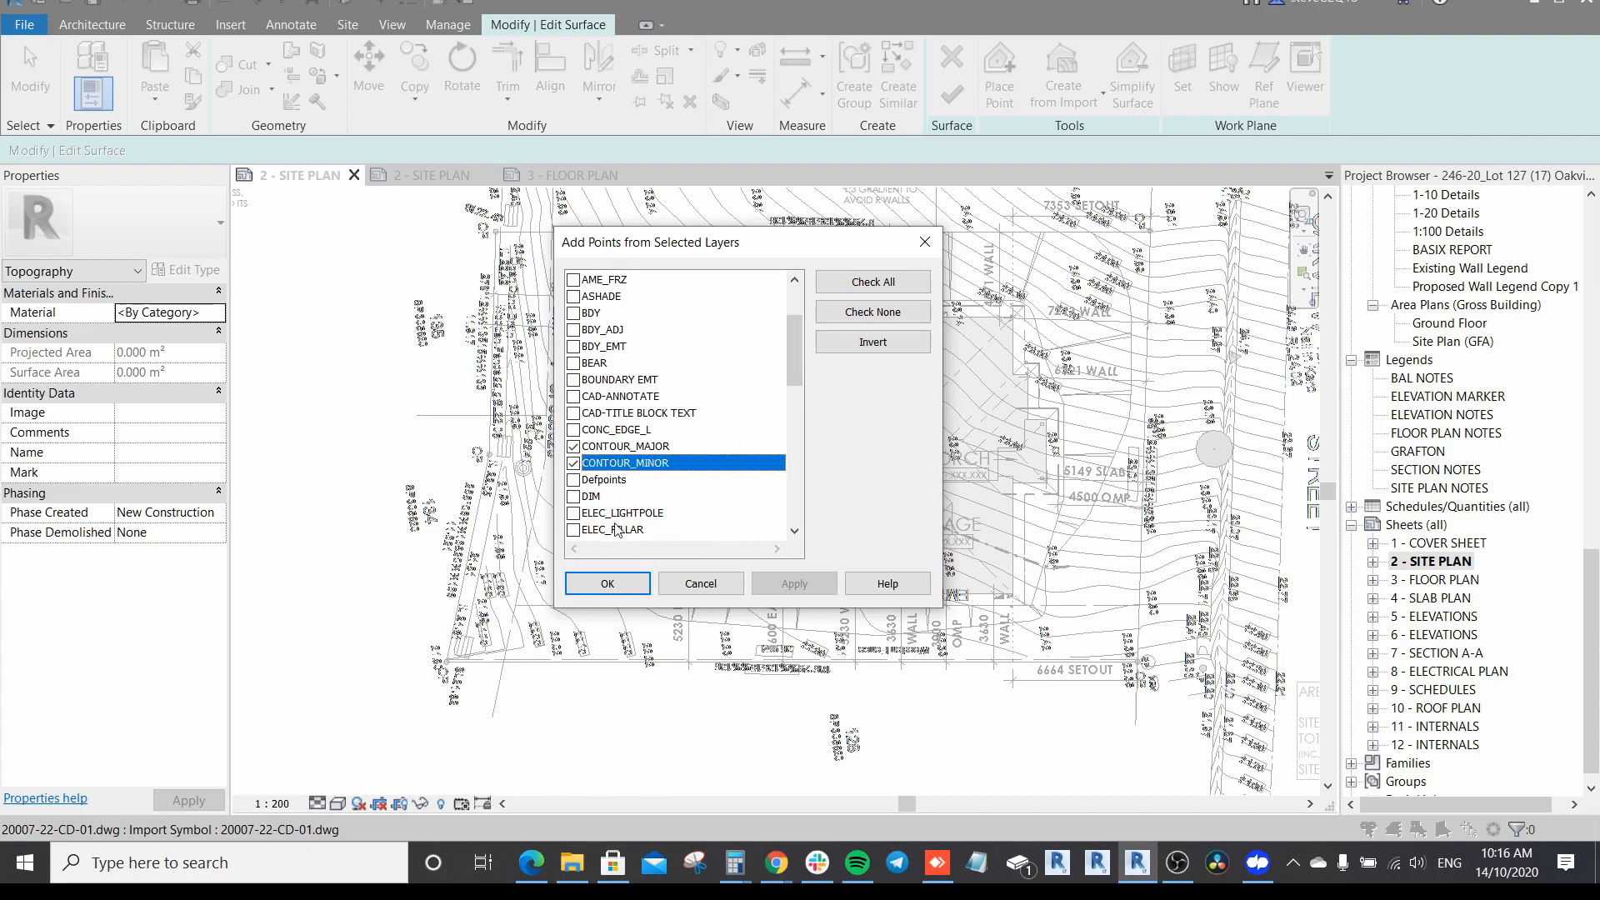
pyautogui.click(608, 584)
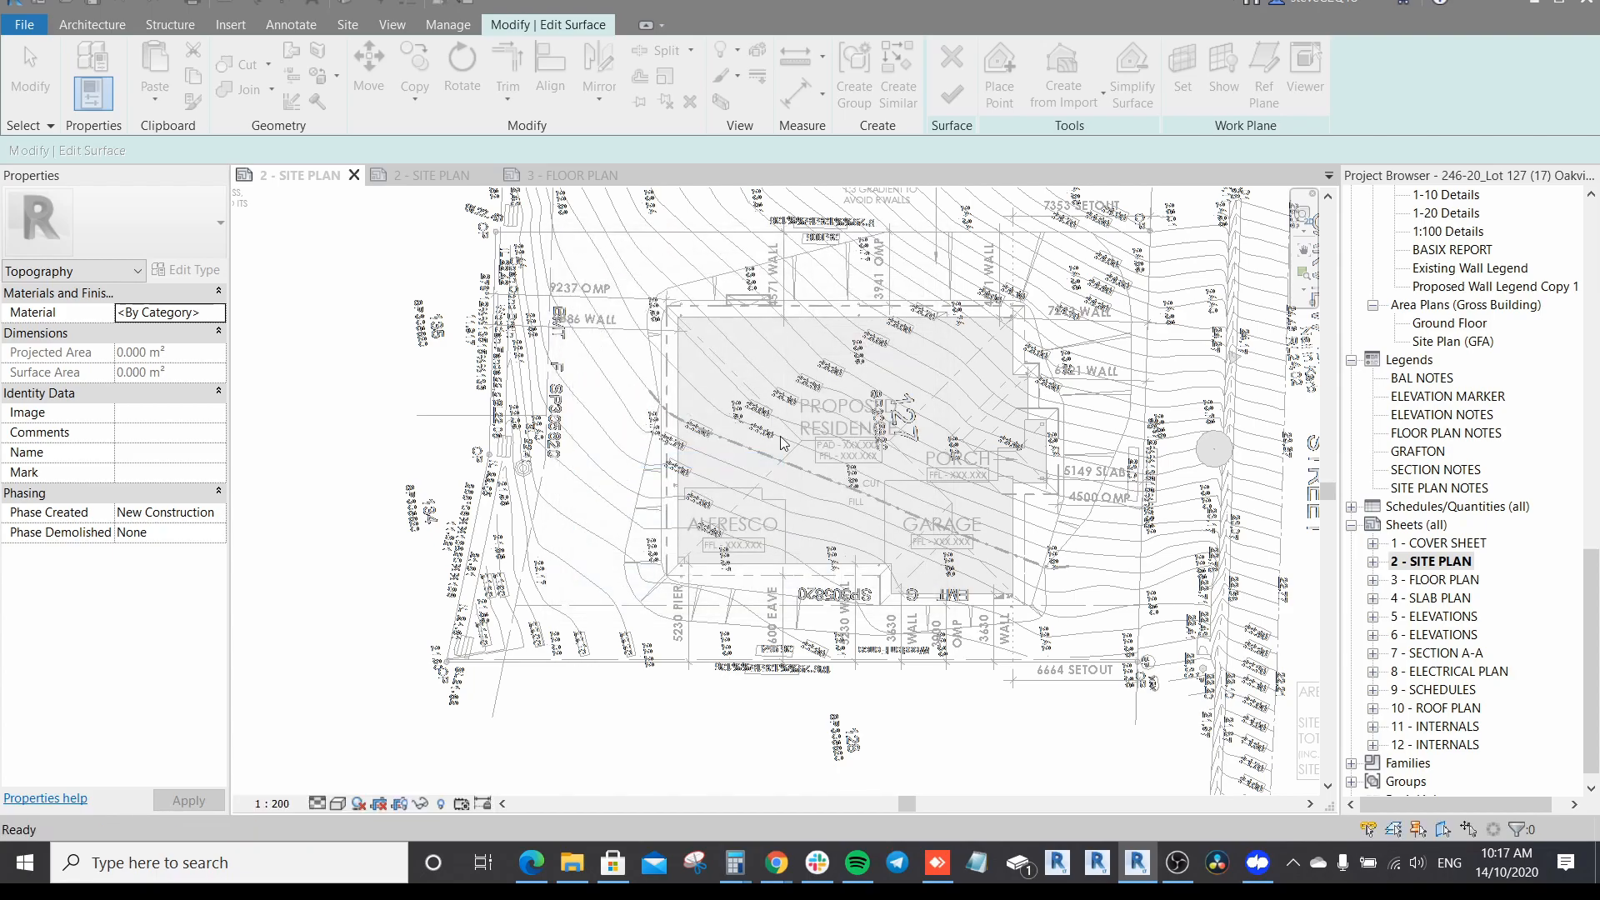
# Step: Check the elevation of a generated surface point on a contour within the residence footprint
pyautogui.moveTo(873, 385); pyautogui.dragTo(758, 421, button='middle')
pyautogui.scroll(5, 660, 419)
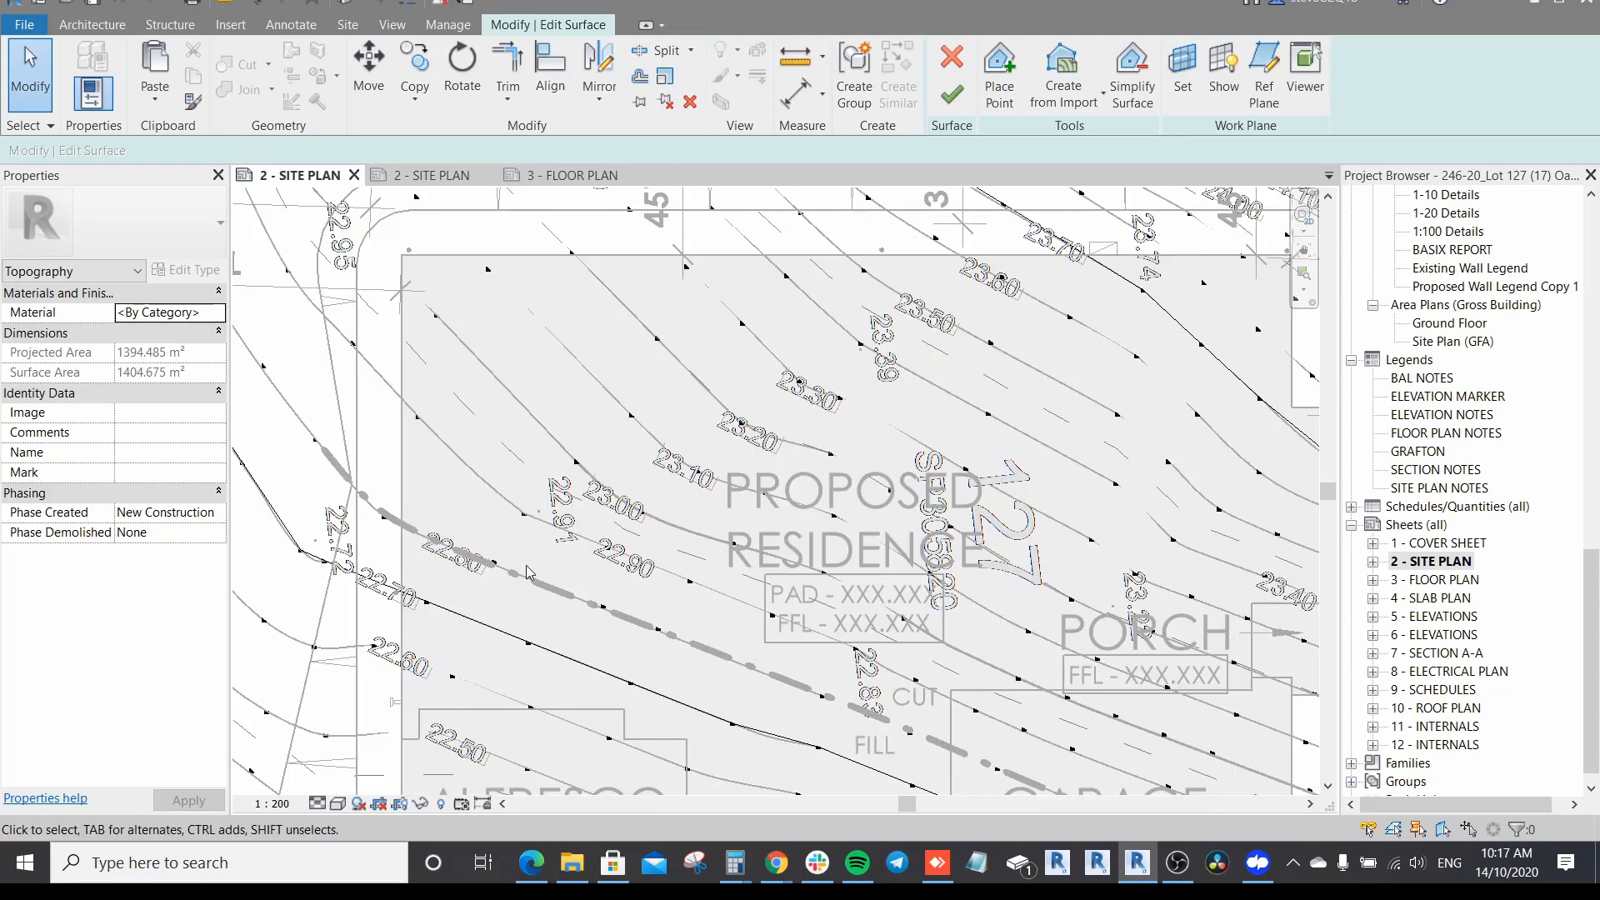
pyautogui.click(384, 517)
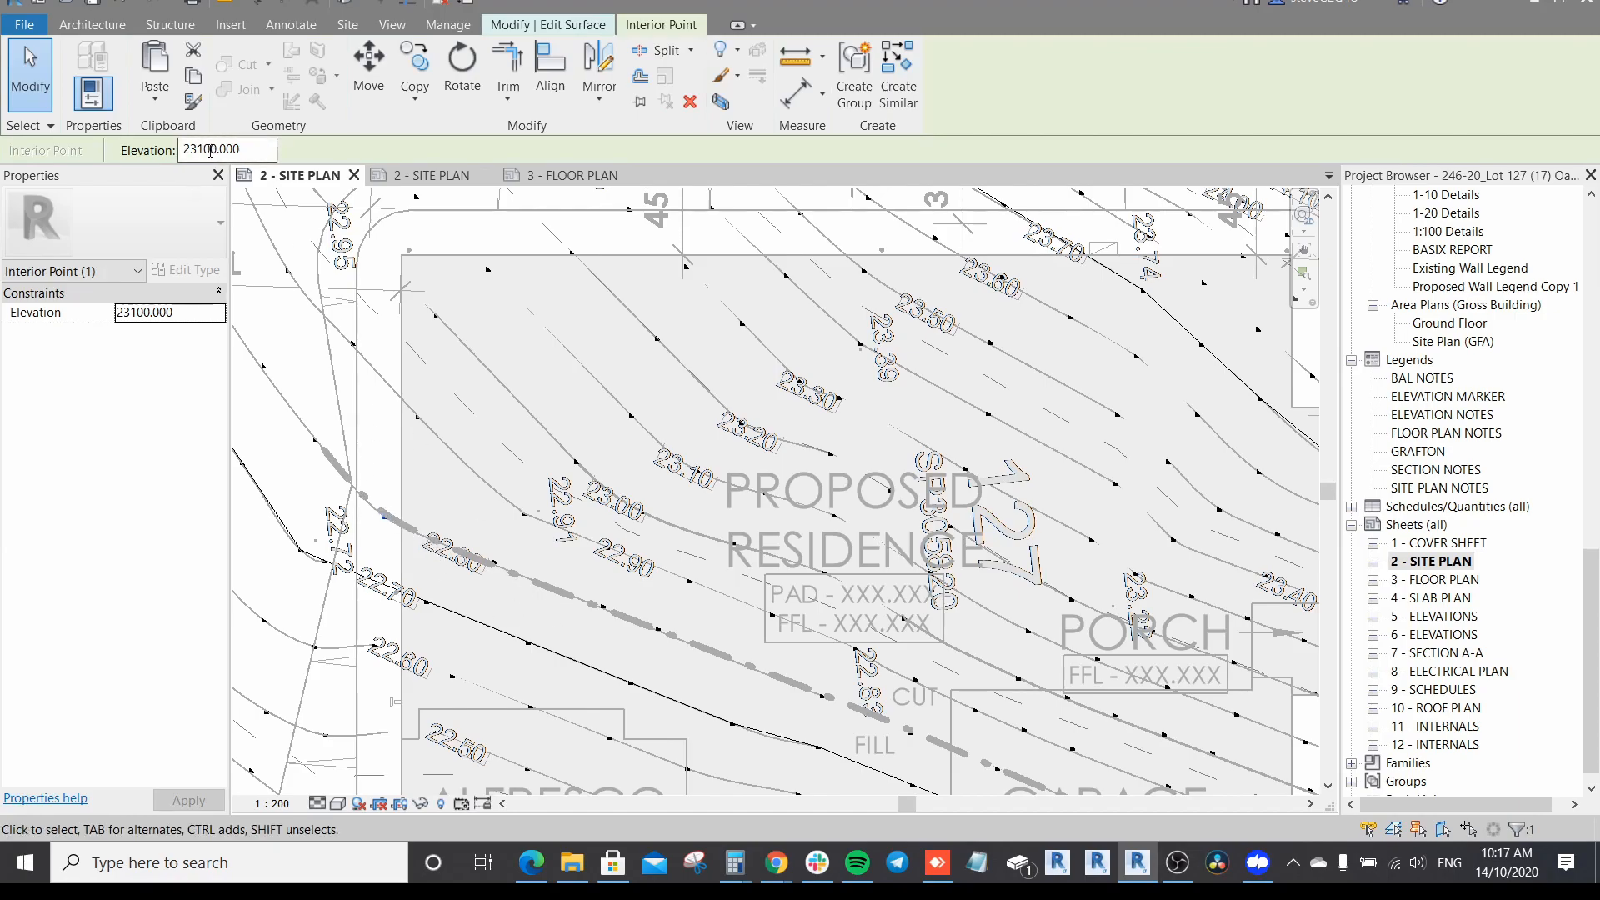
pyautogui.scroll(-3, 430, 501)
pyautogui.moveTo(432, 501); pyautogui.dragTo(671, 451, button='middle')
pyautogui.scroll(-1, 467, 496)
pyautogui.scroll(-1, 545, 463)
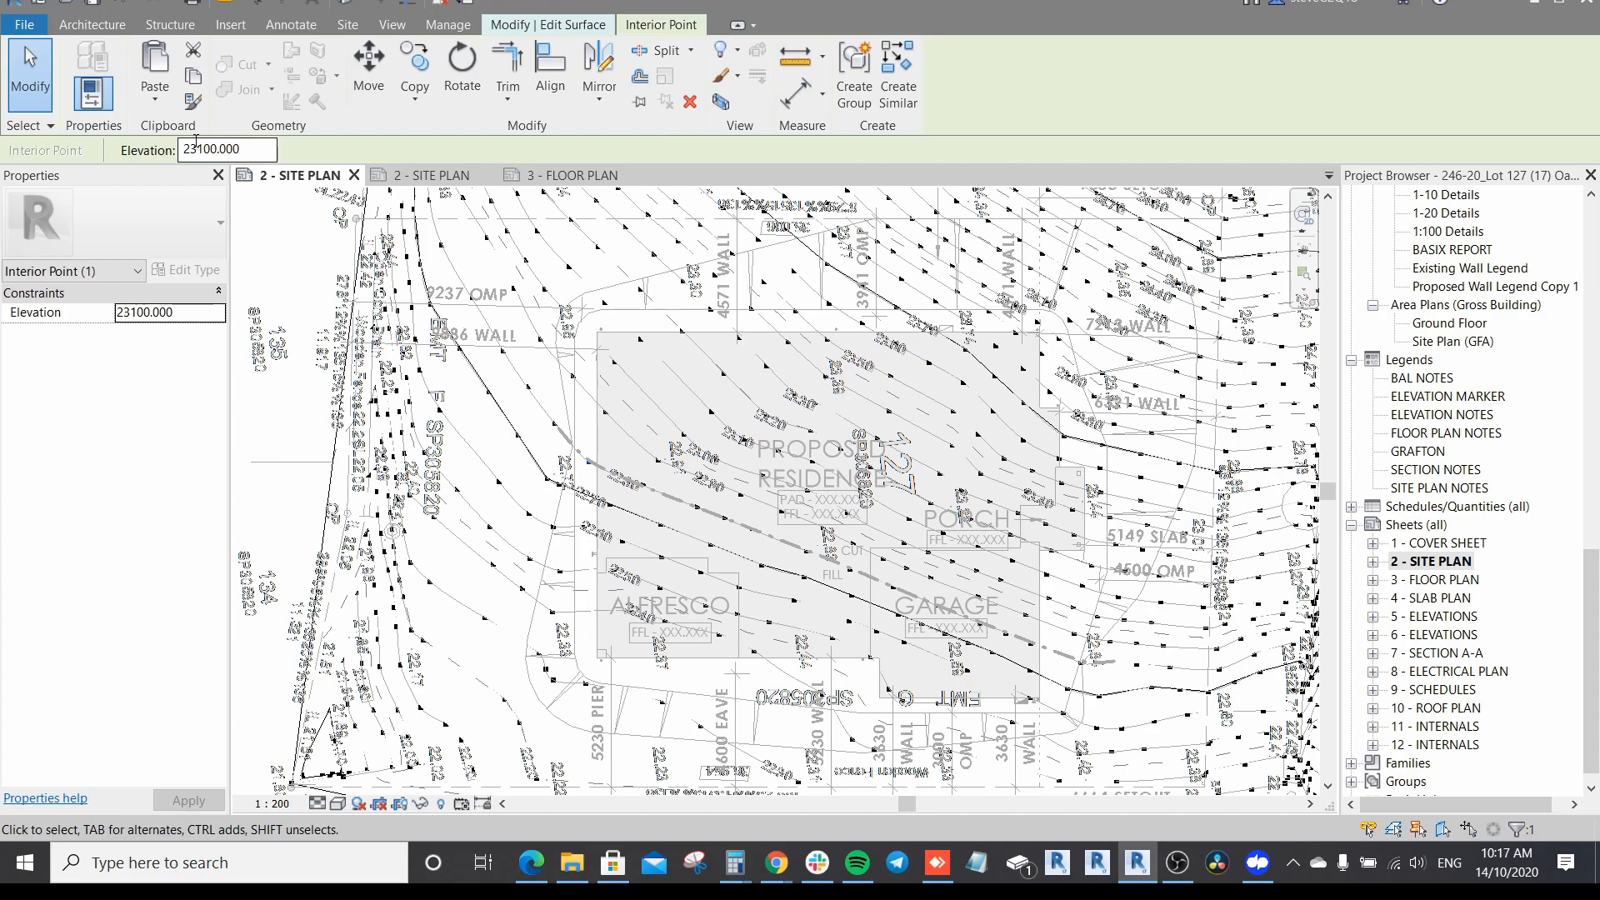
pyautogui.press('Escape')
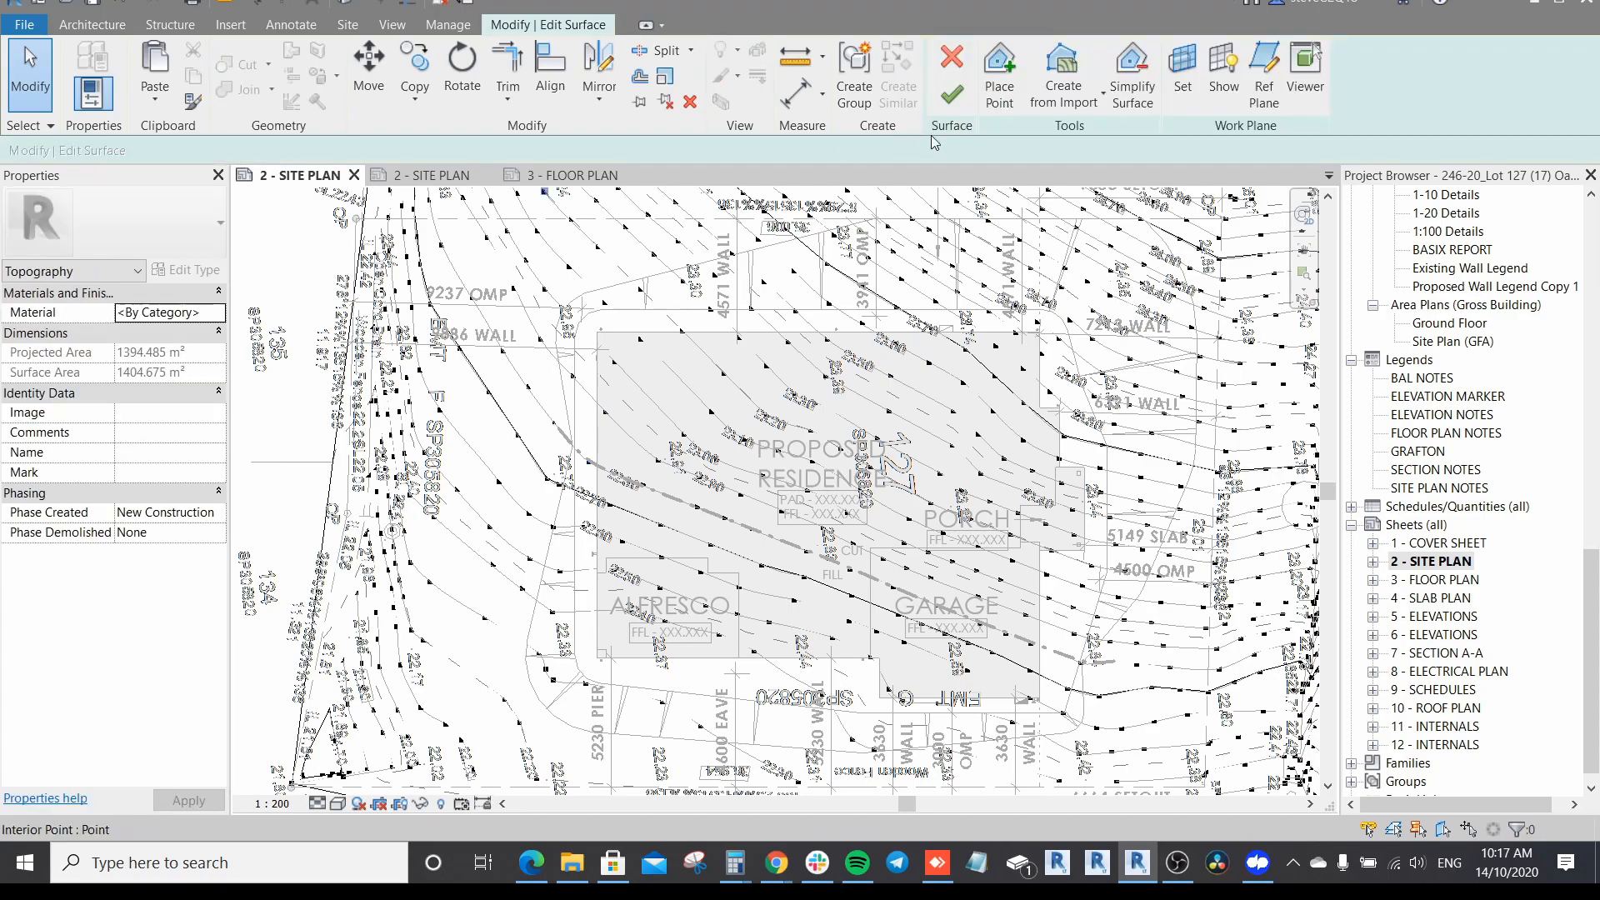
# Step: Finish the toposurface and select it in the 3D view, turned to show the model from the side
pyautogui.click(956, 97)
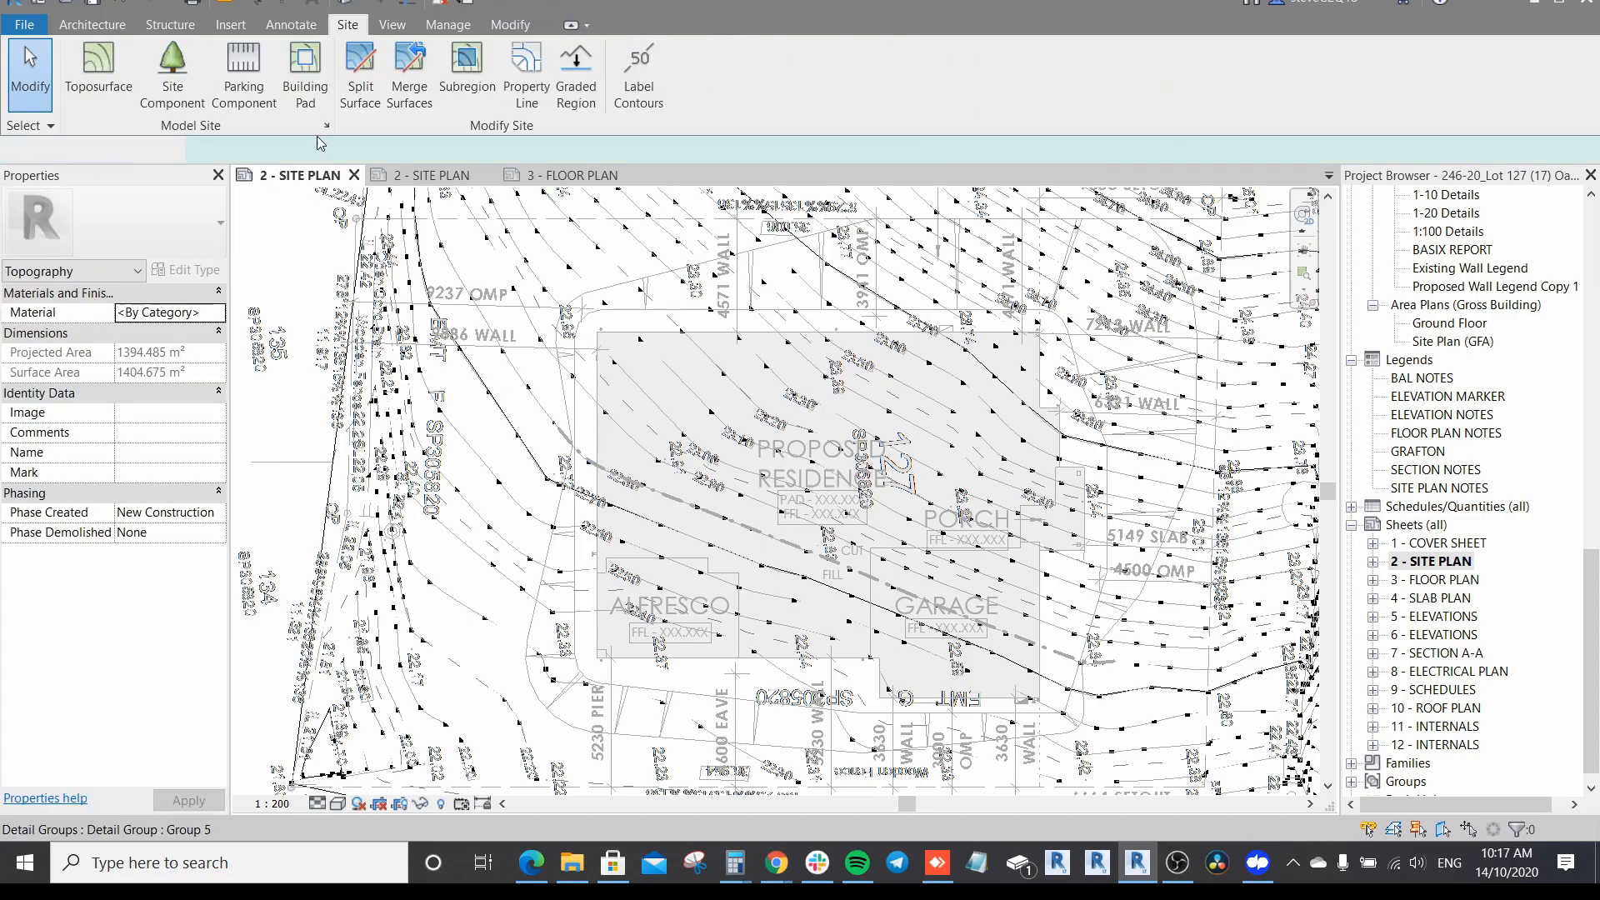
pyautogui.click(340, 9)
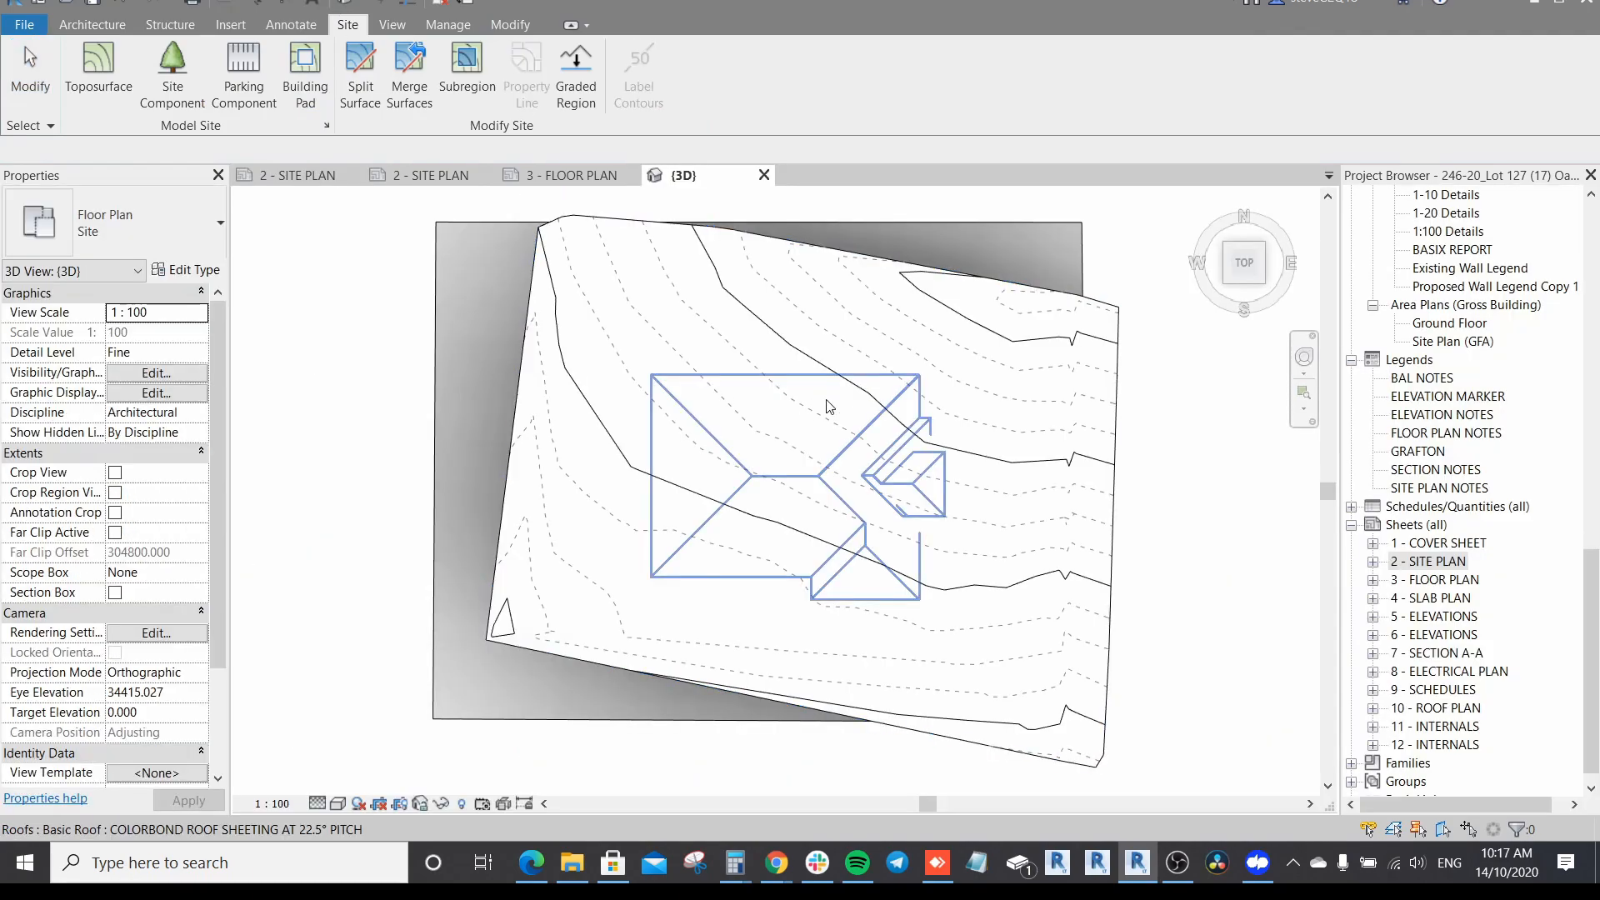
pyautogui.click(963, 305)
pyautogui.click(1277, 265)
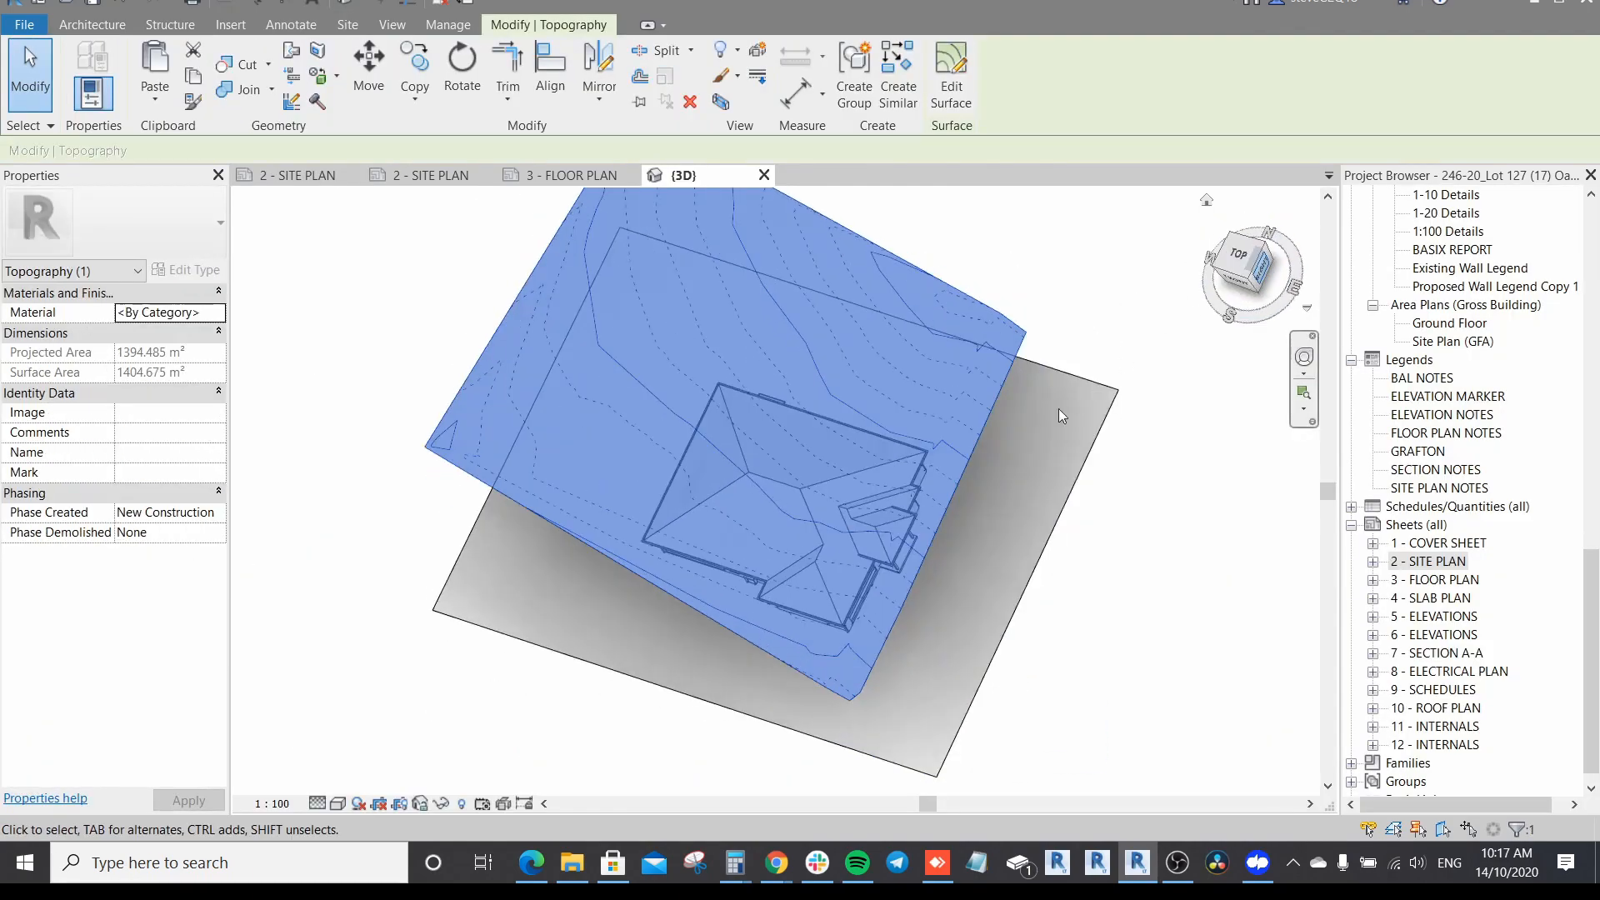
# Step: Move the toposurface 23100 mm straight down to the level of the house
pyautogui.press('m')
pyautogui.press('v')
pyautogui.click(1037, 470)
pyautogui.write('21500')
pyautogui.press('Return')
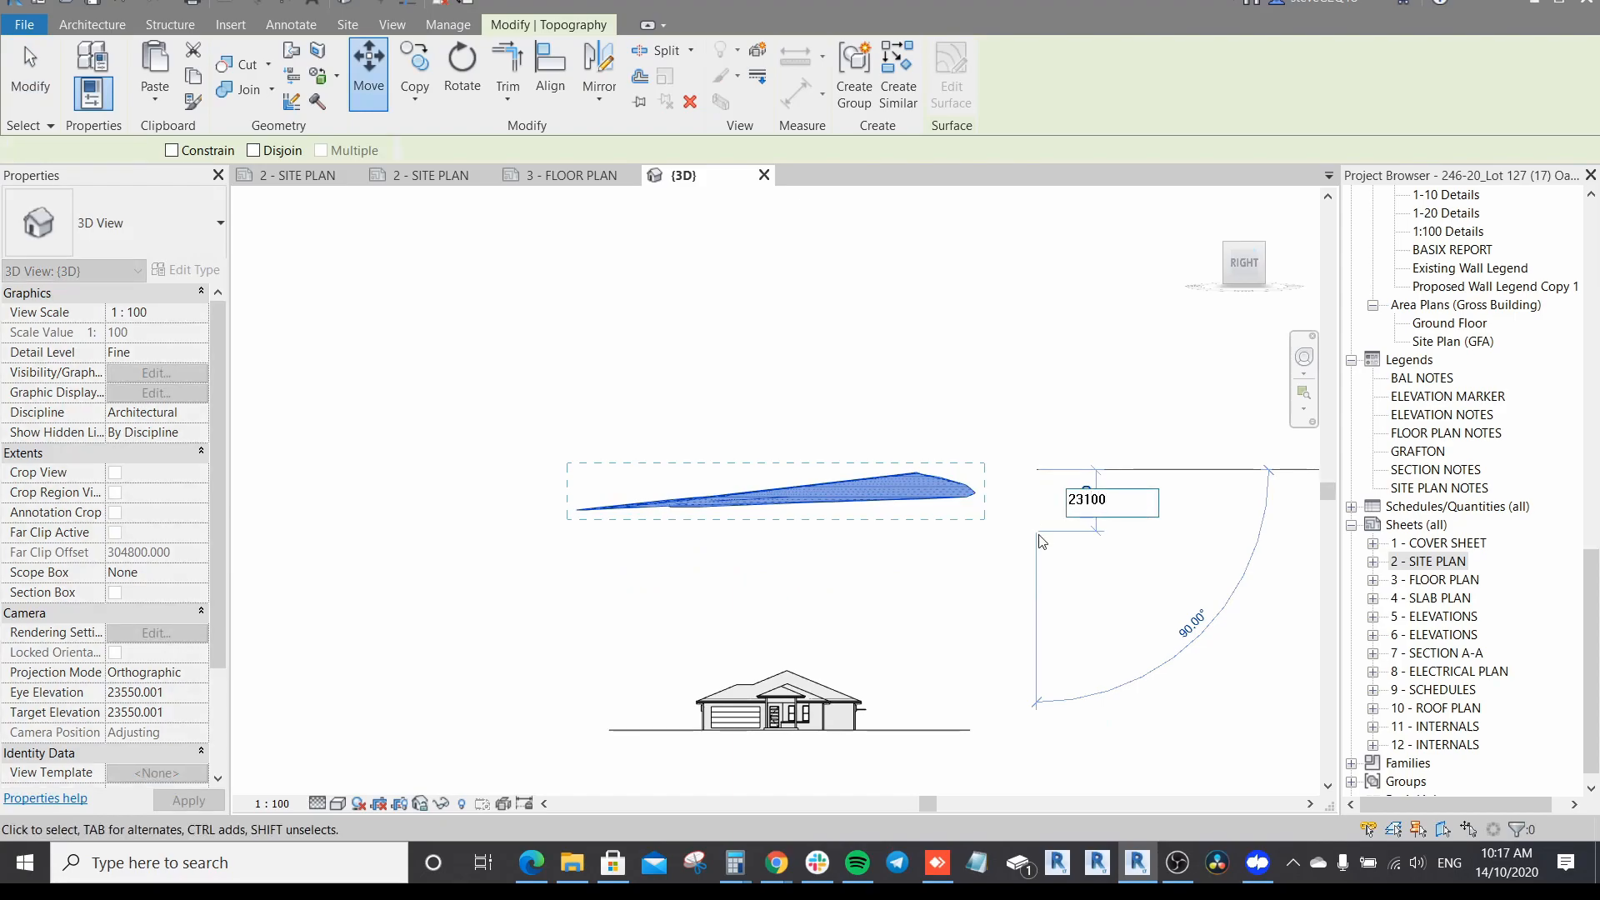
pyautogui.keyDown('shift'); pyautogui.moveTo(982, 572); pyautogui.dragTo(1055, 409, button='middle'); pyautogui.keyUp('shift')
pyautogui.press('Escape')
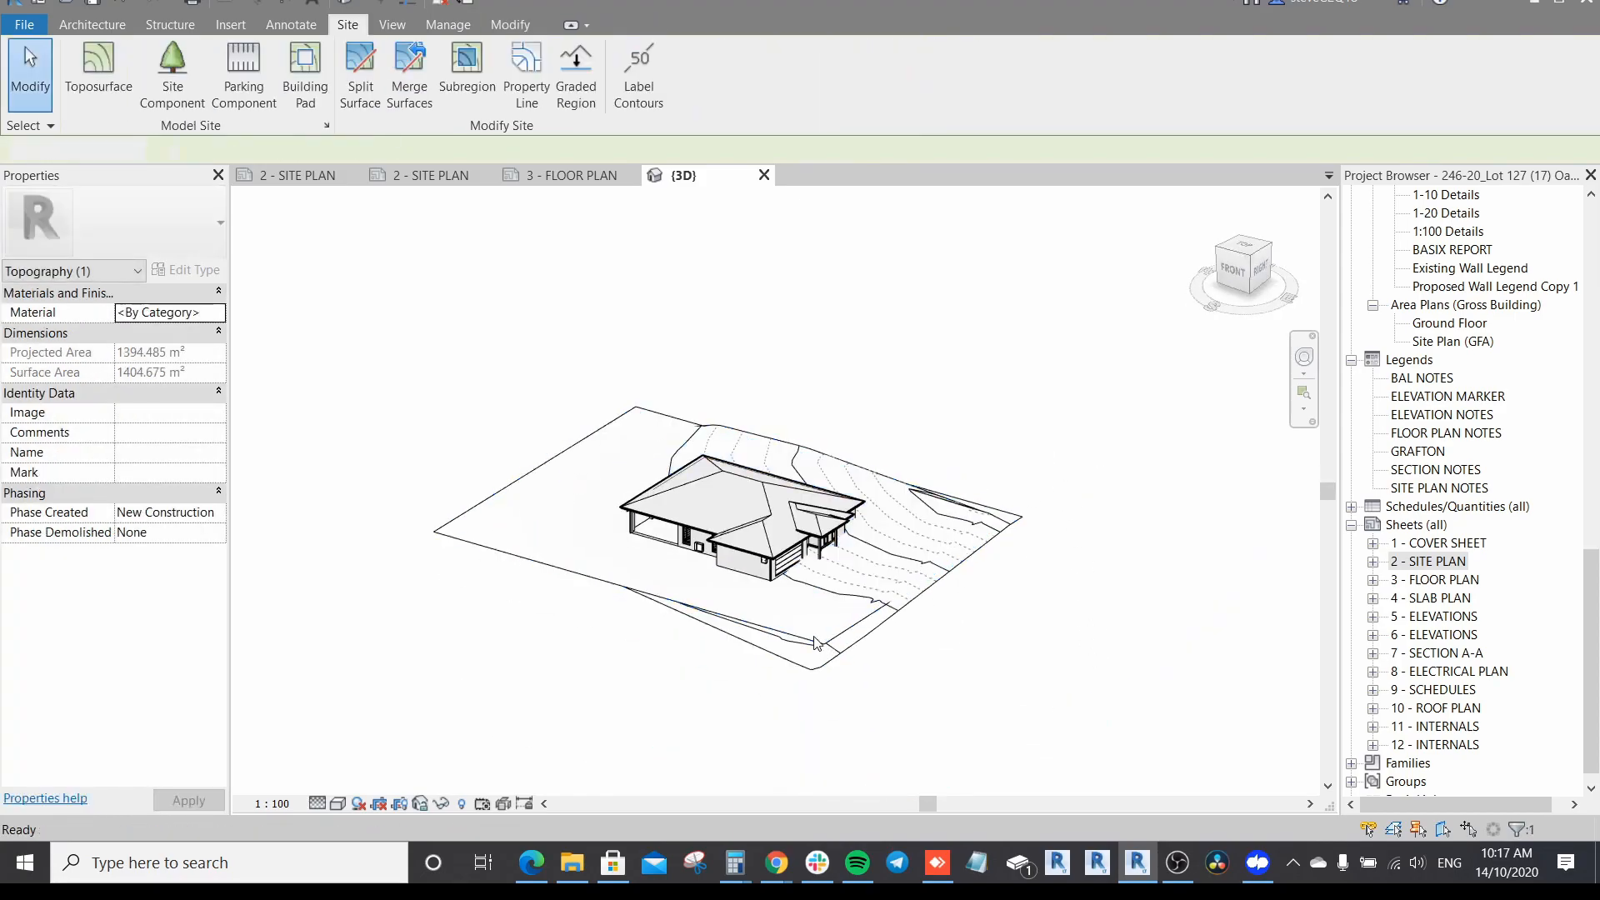
# Step: Hide the flat ground plane beneath the house in the 3D view and apply the hiding to the view
pyautogui.click(792, 630)
pyautogui.press('Delete')
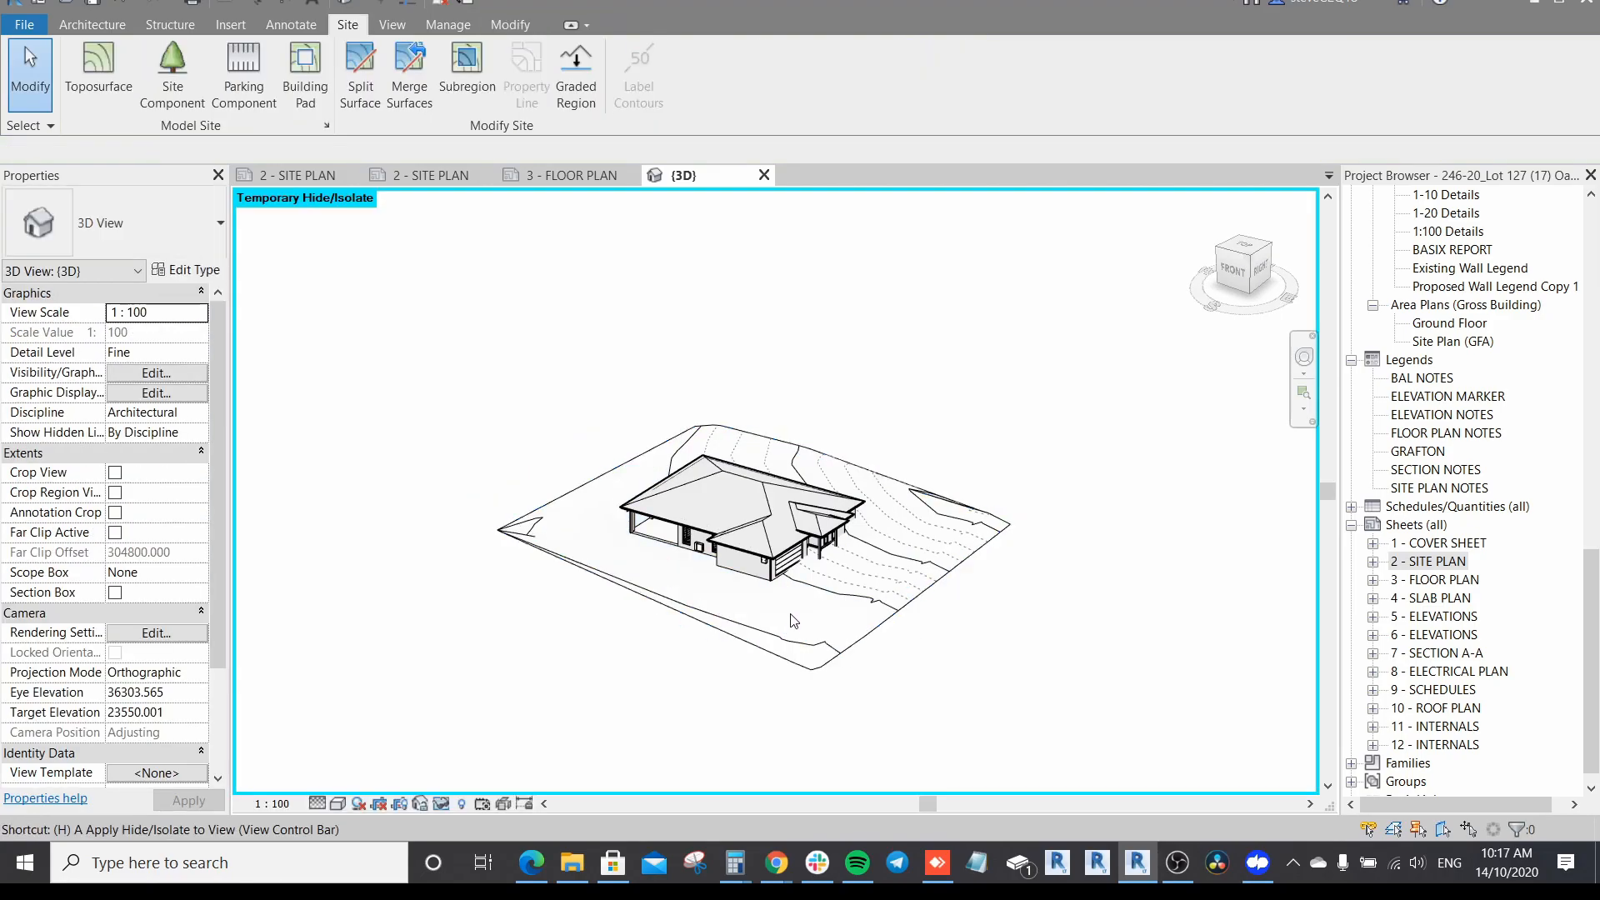
pyautogui.keyDown('shift'); pyautogui.moveTo(804, 626); pyautogui.dragTo(988, 652, button='middle'); pyautogui.keyUp('shift')
pyautogui.scroll(4, 731, 572)
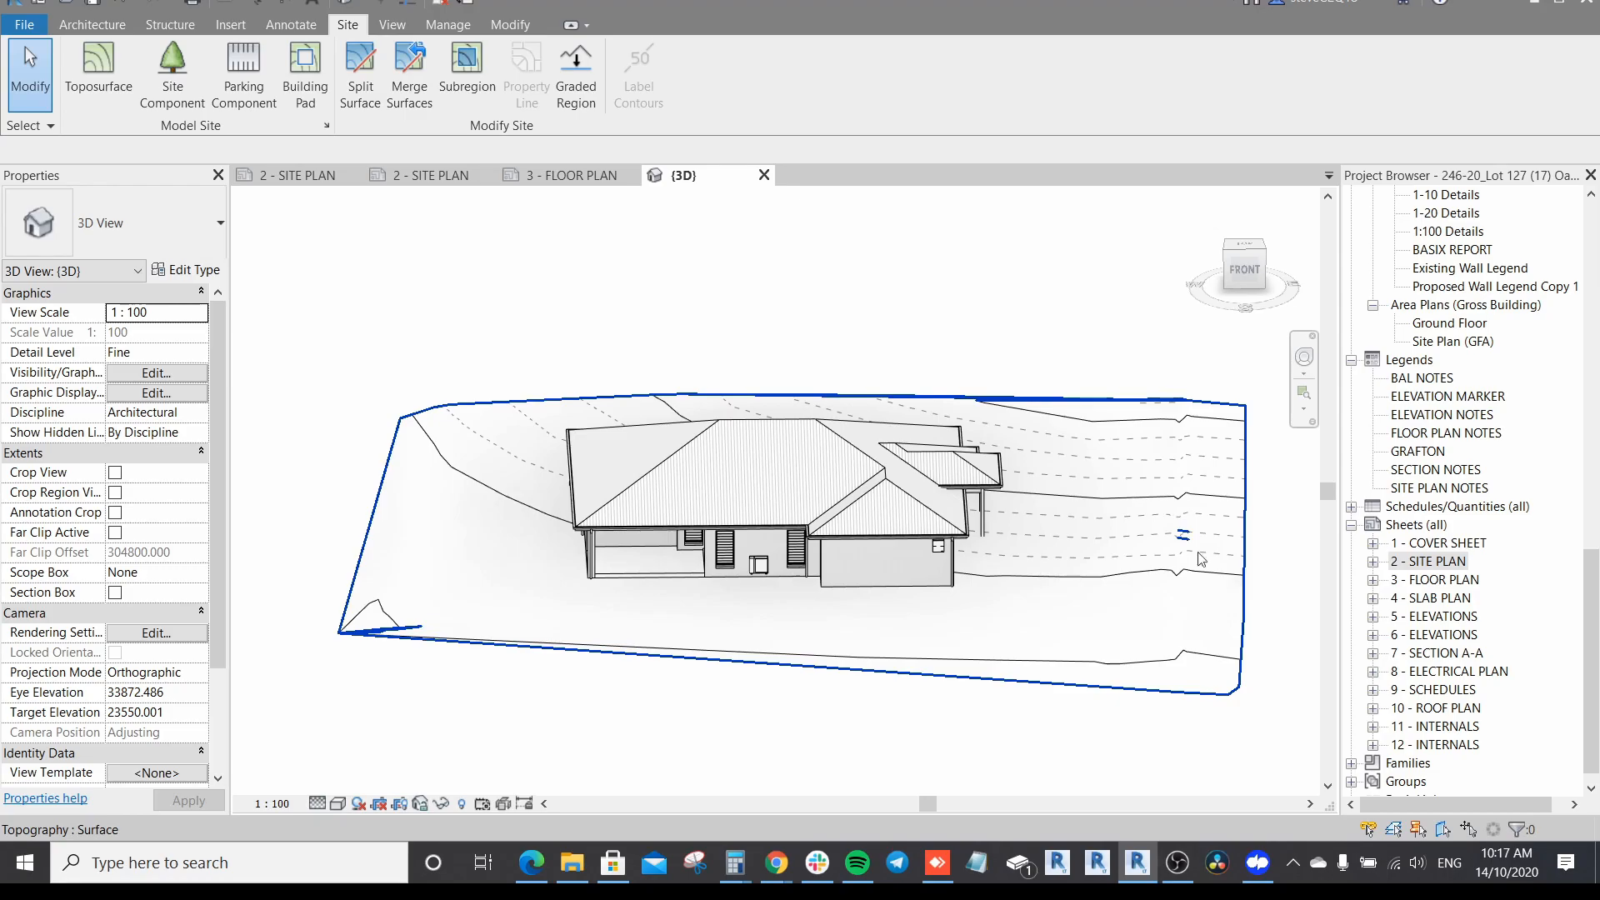
# Step: Return to sheet 2 - SITE PLAN, activate the site plan viewport and select the toposurface
pyautogui.doubleClick(1427, 562)
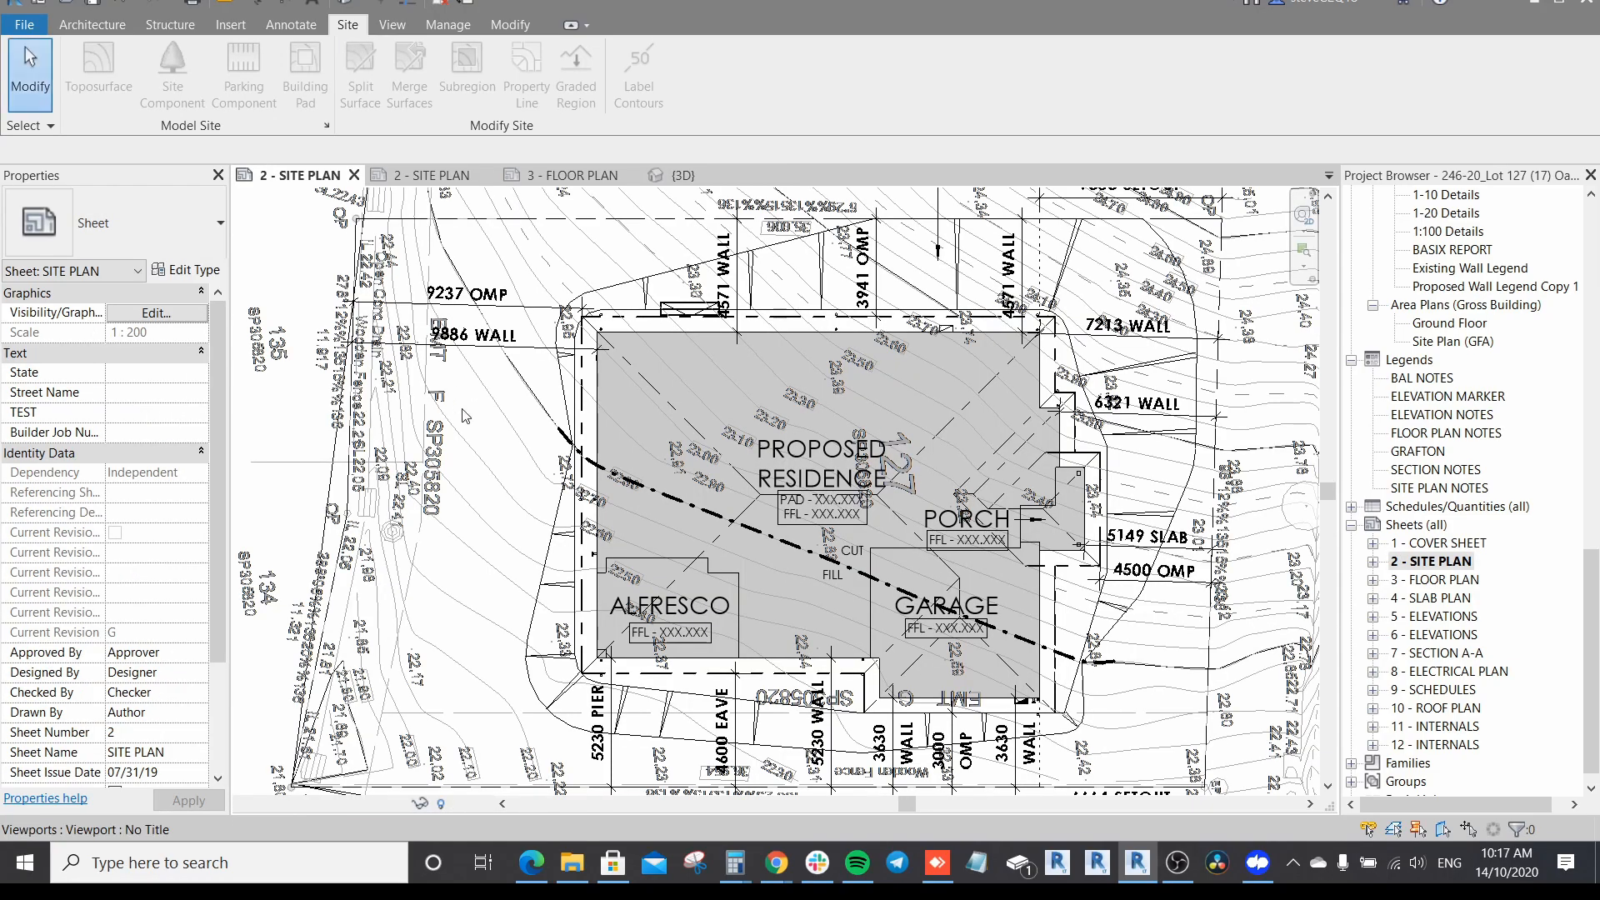
pyautogui.scroll(-4, 444, 413)
pyautogui.moveTo(444, 412); pyautogui.dragTo(457, 406, button='middle')
pyautogui.doubleClick(521, 637)
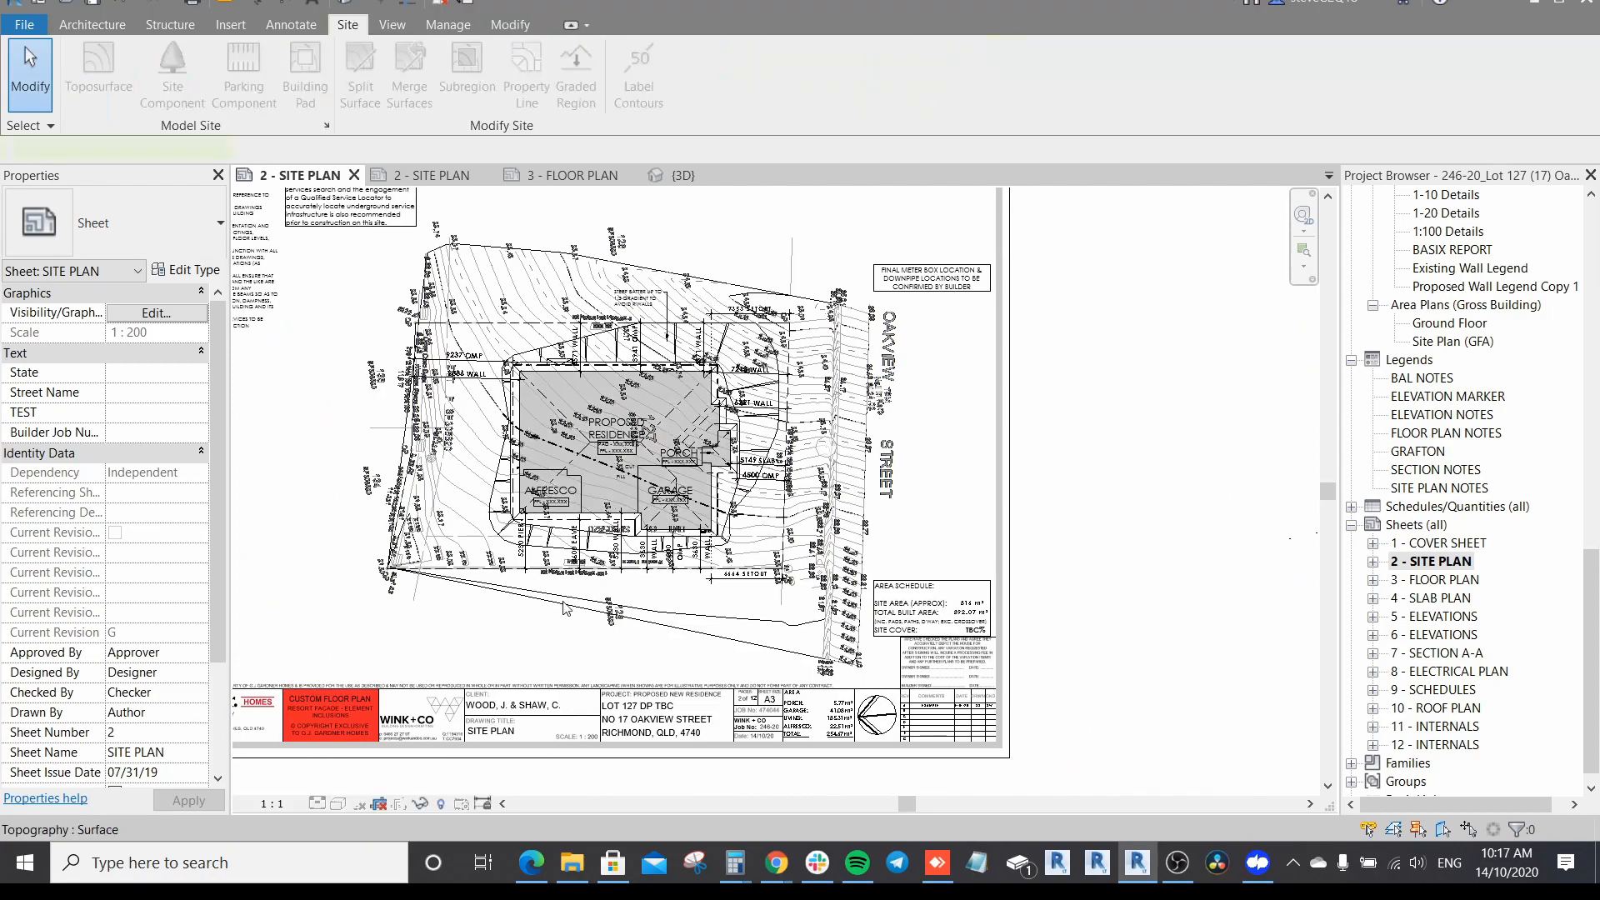
pyautogui.click(734, 642)
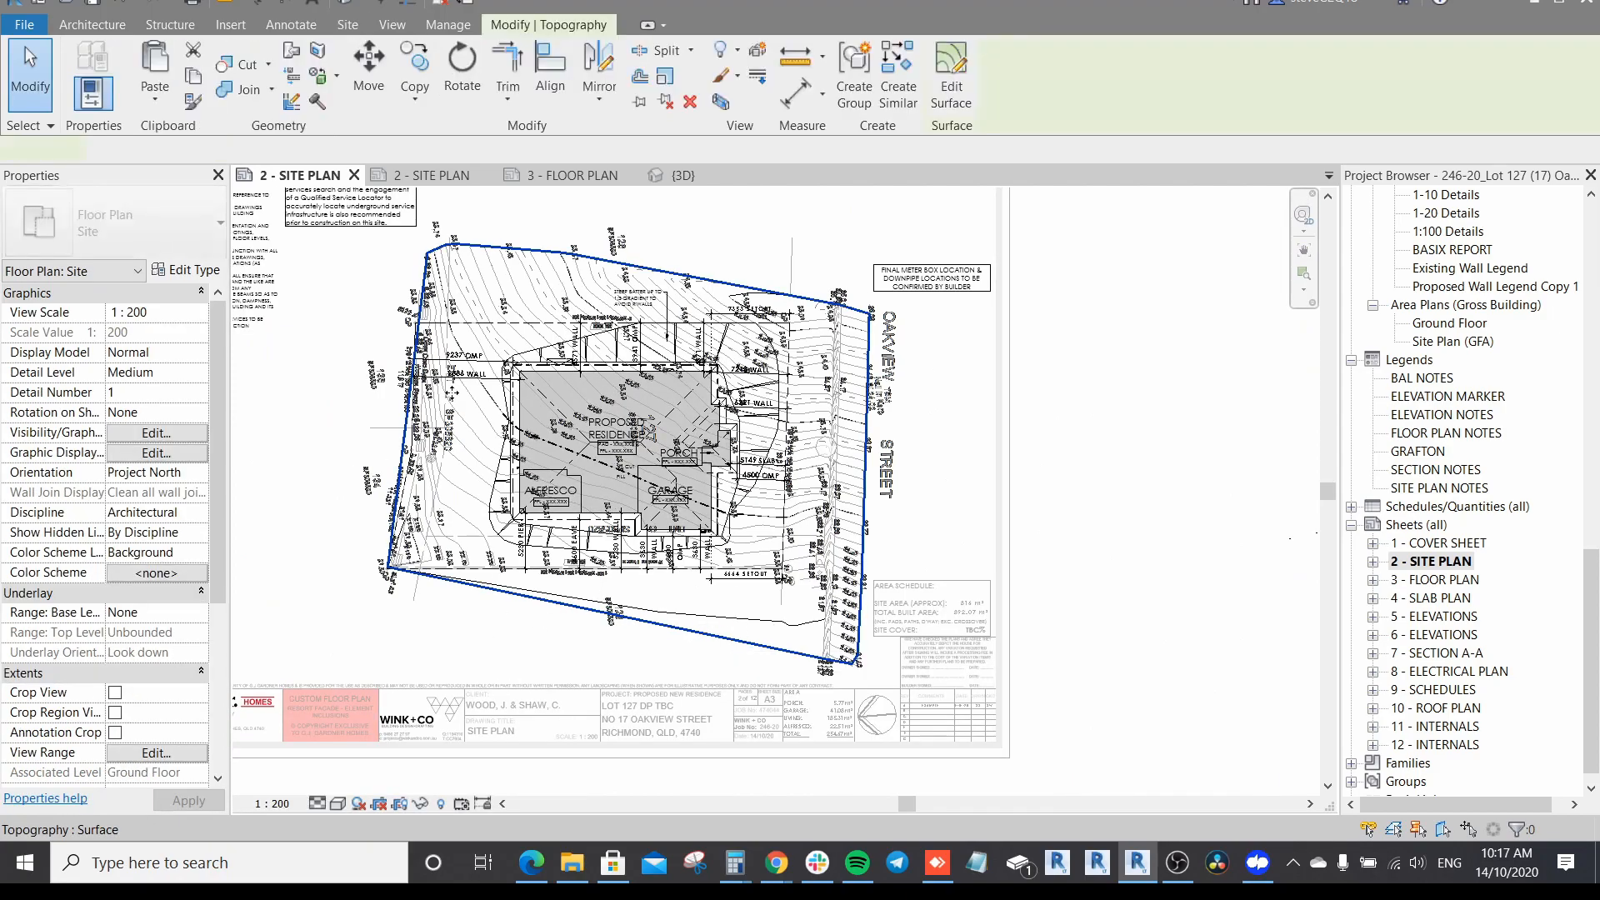
# Step: Start the Spot Elevation command with the WINK STEPDOWNS type at the alfresco's outer corner on the site plan
pyautogui.scroll(5, 508, 520)
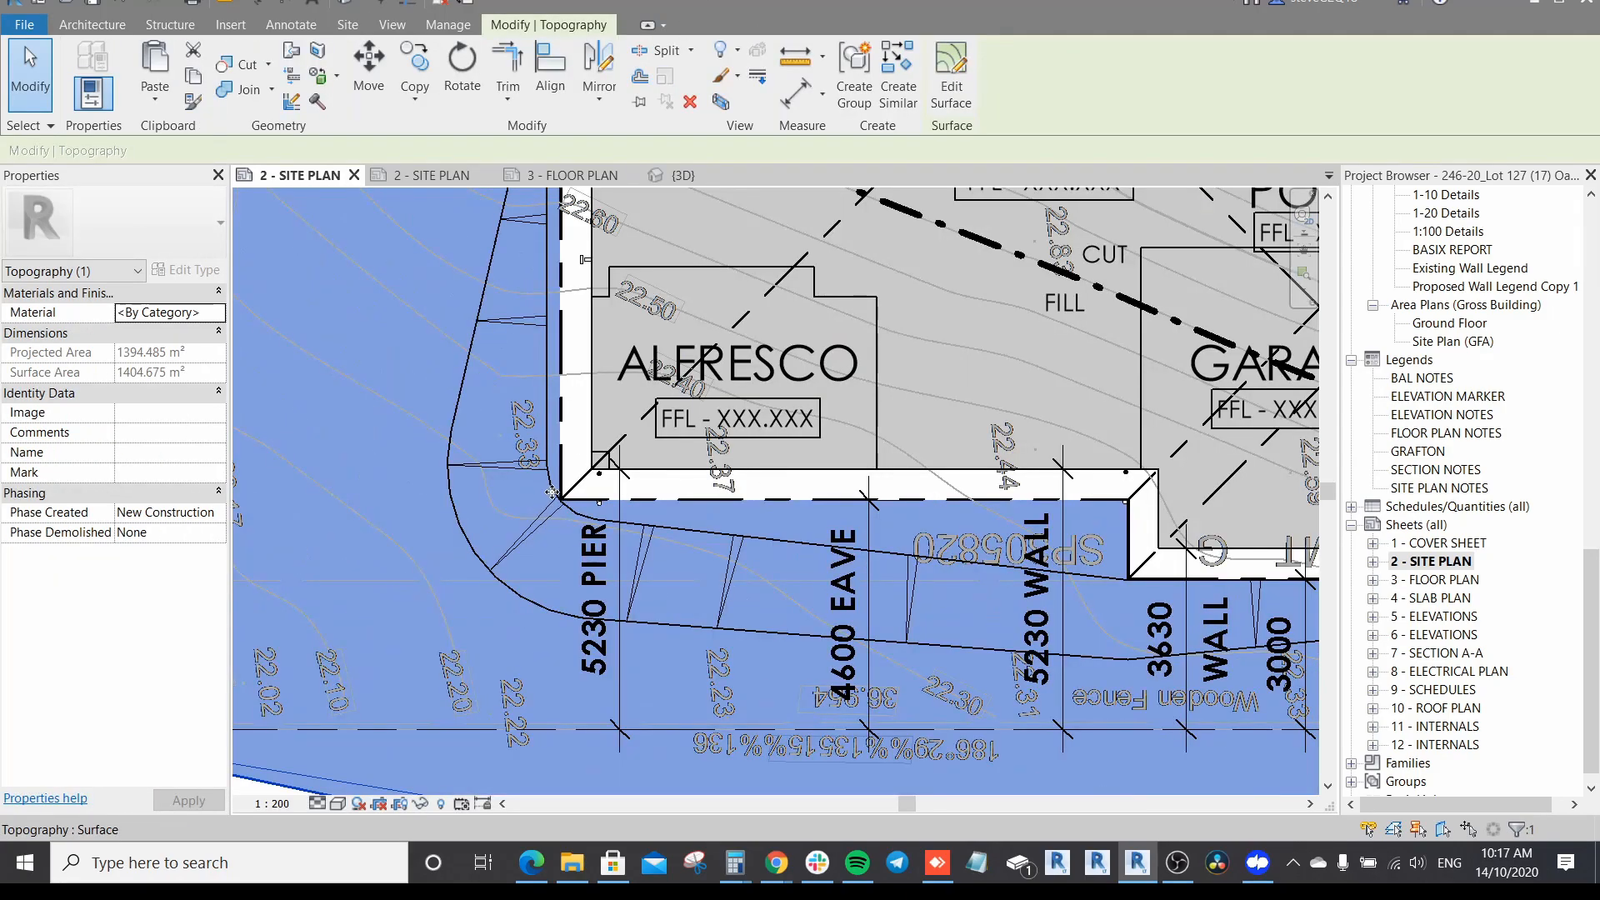
pyautogui.scroll(-3, 559, 506)
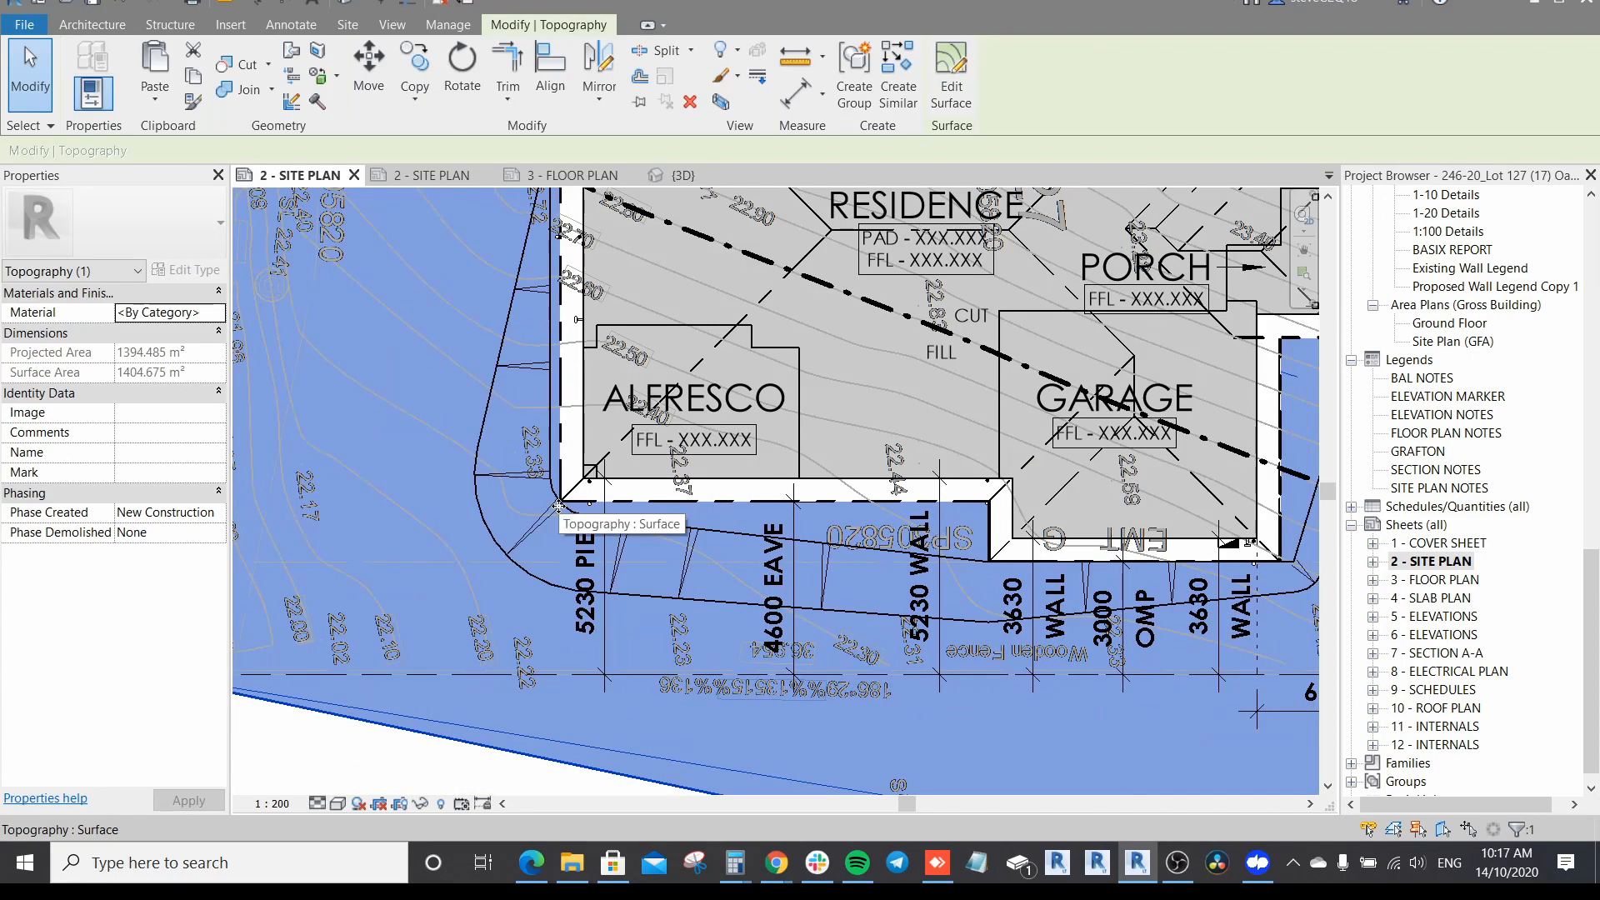
pyautogui.scroll(2, 1130, 515)
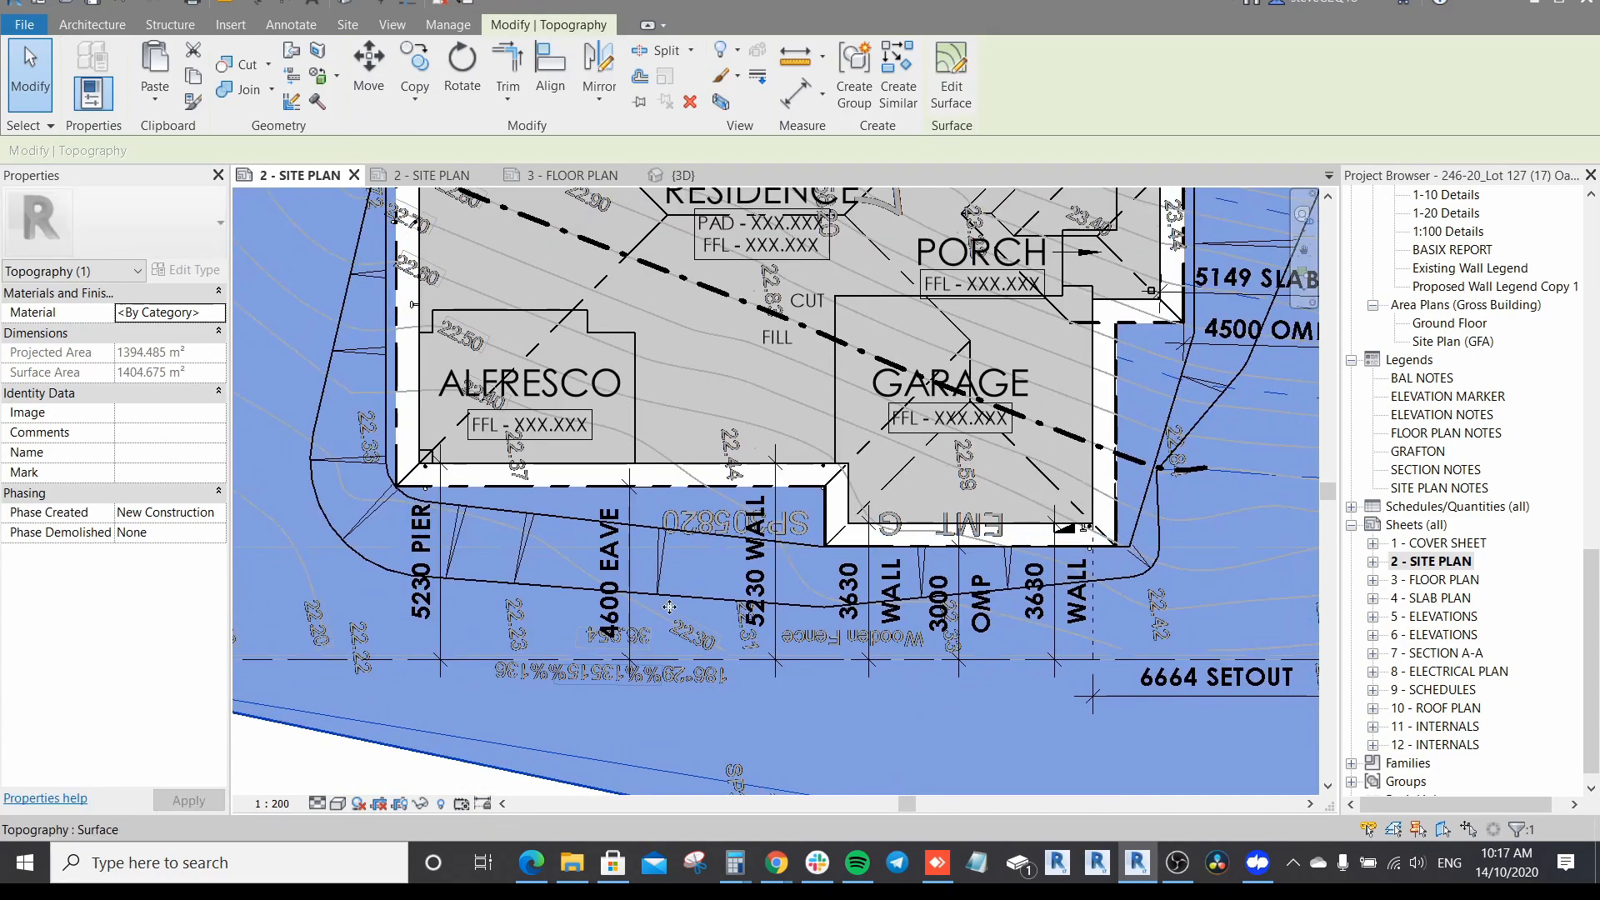
pyautogui.moveTo(1043, 437); pyautogui.dragTo(1161, 437, button='middle')
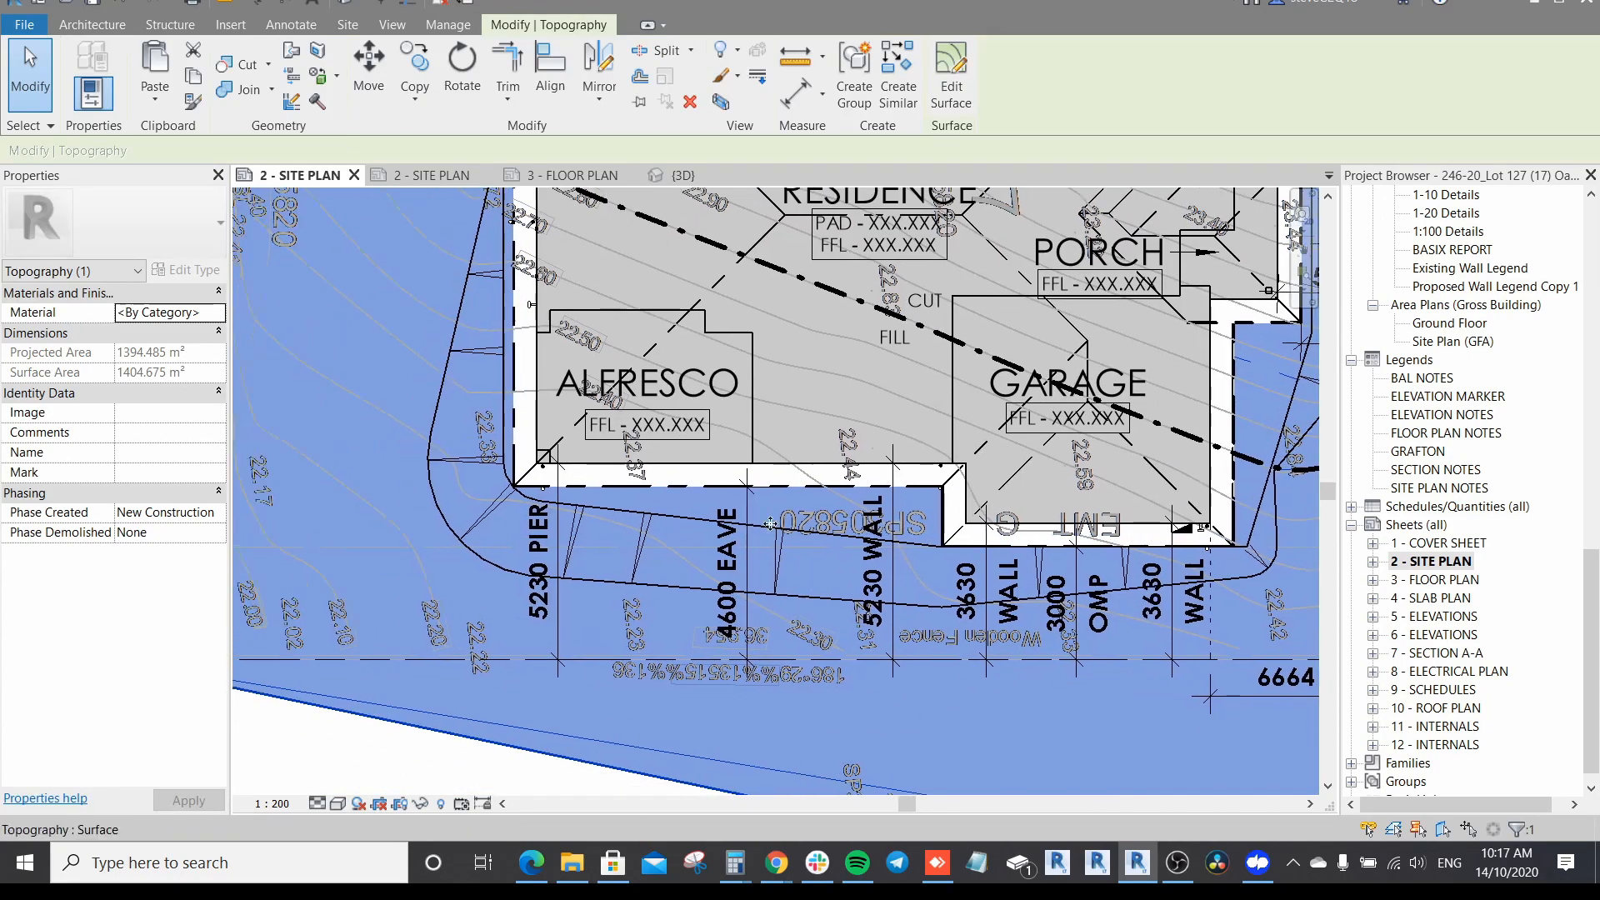
pyautogui.click(290, 25)
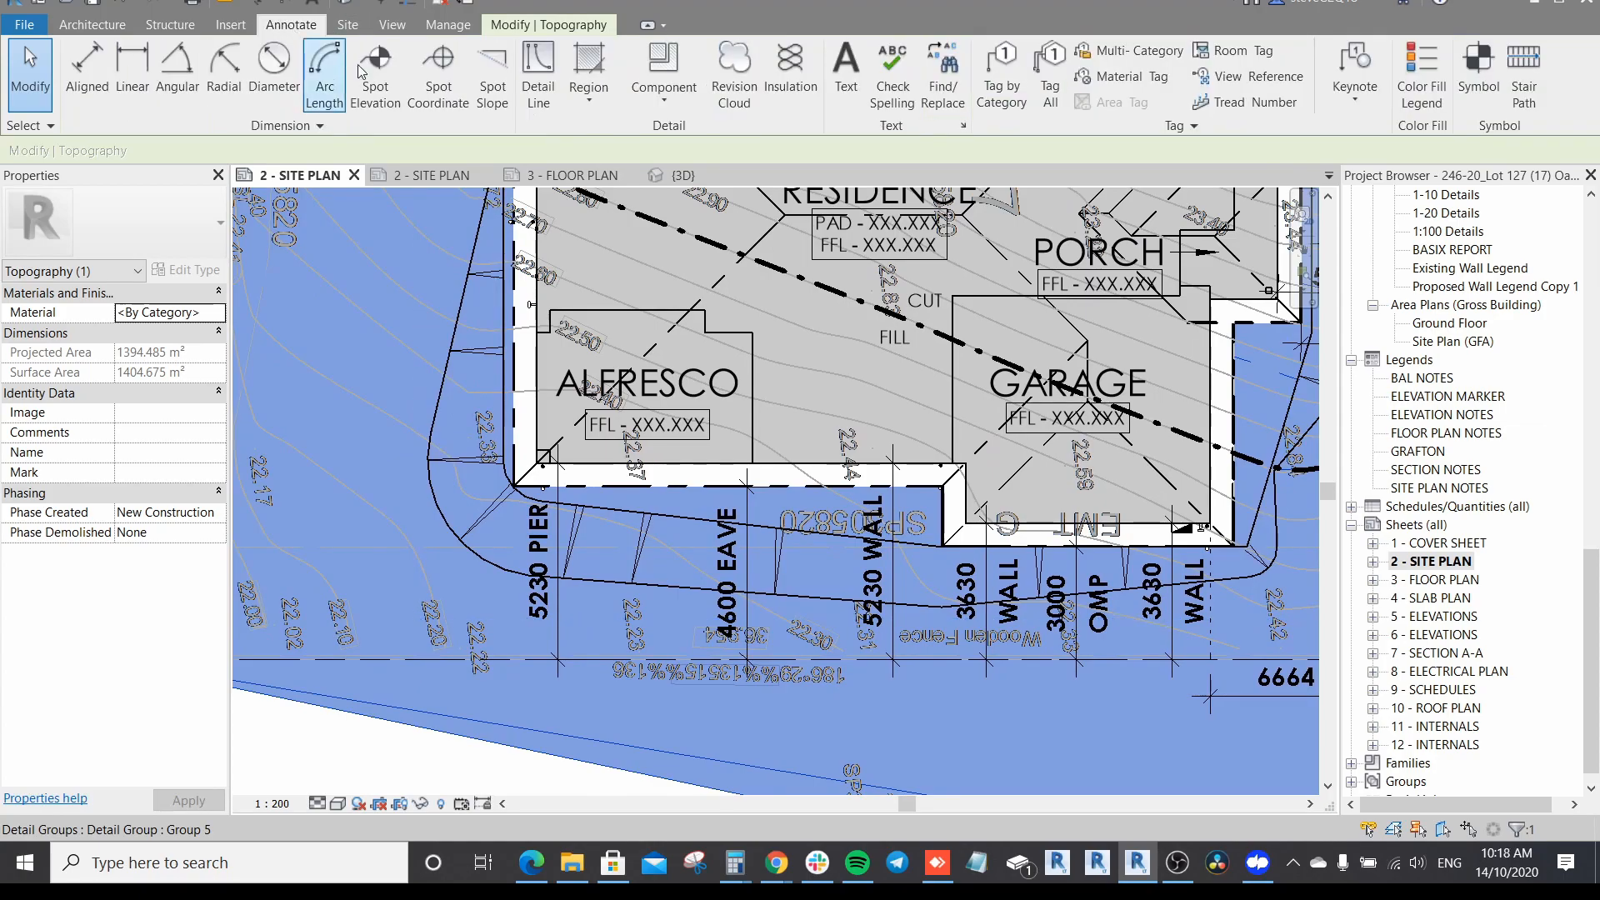
pyautogui.click(377, 83)
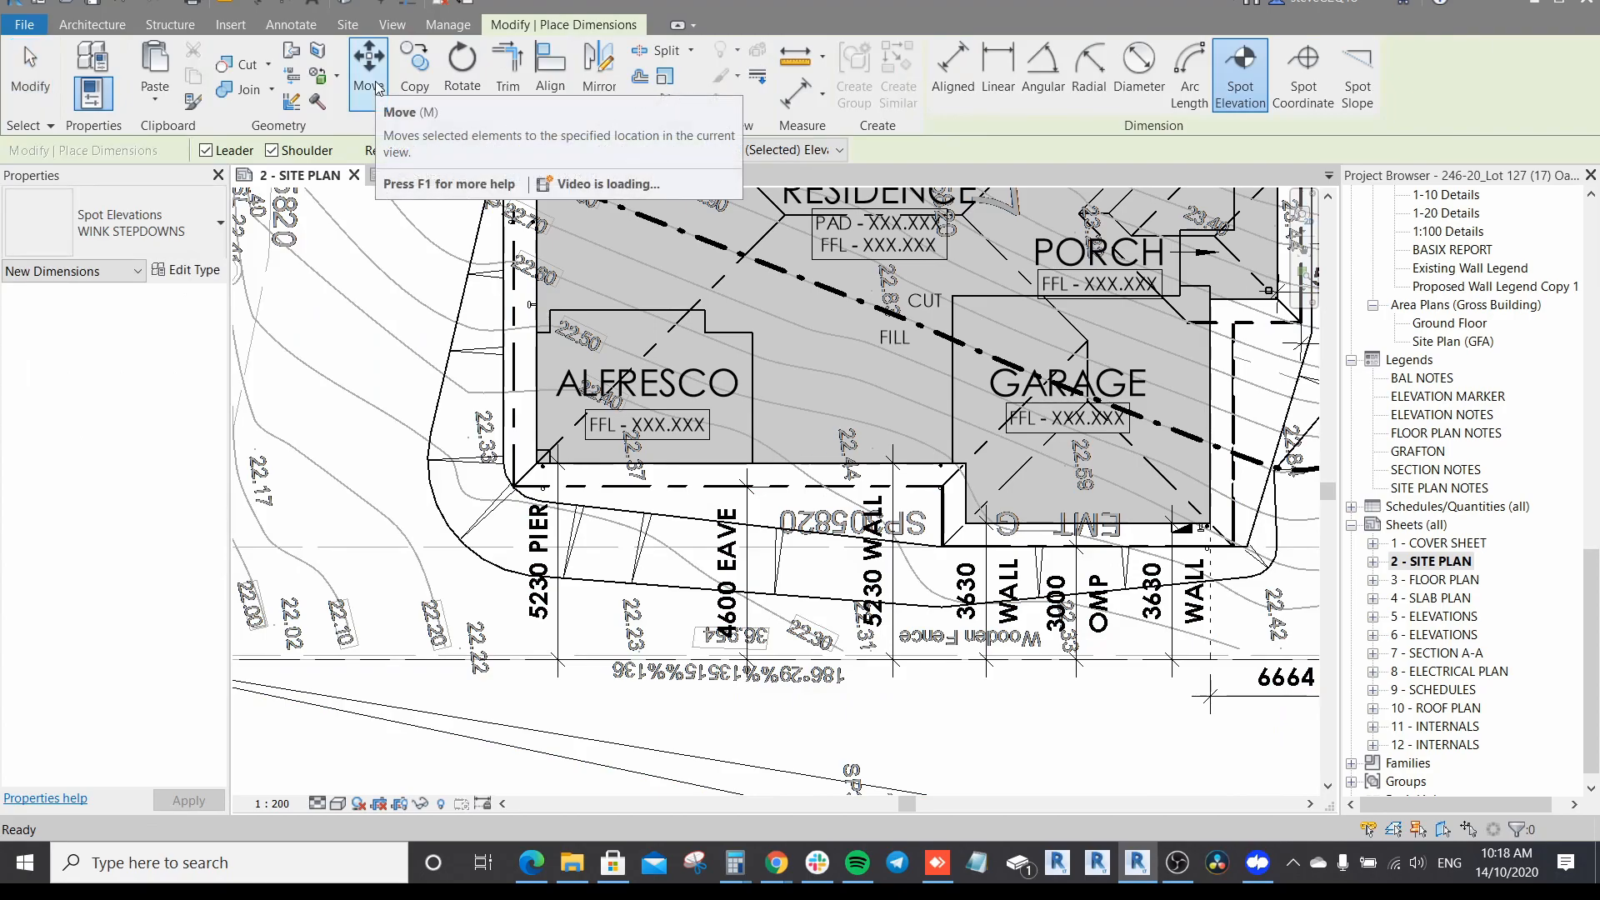
pyautogui.scroll(5, 524, 492)
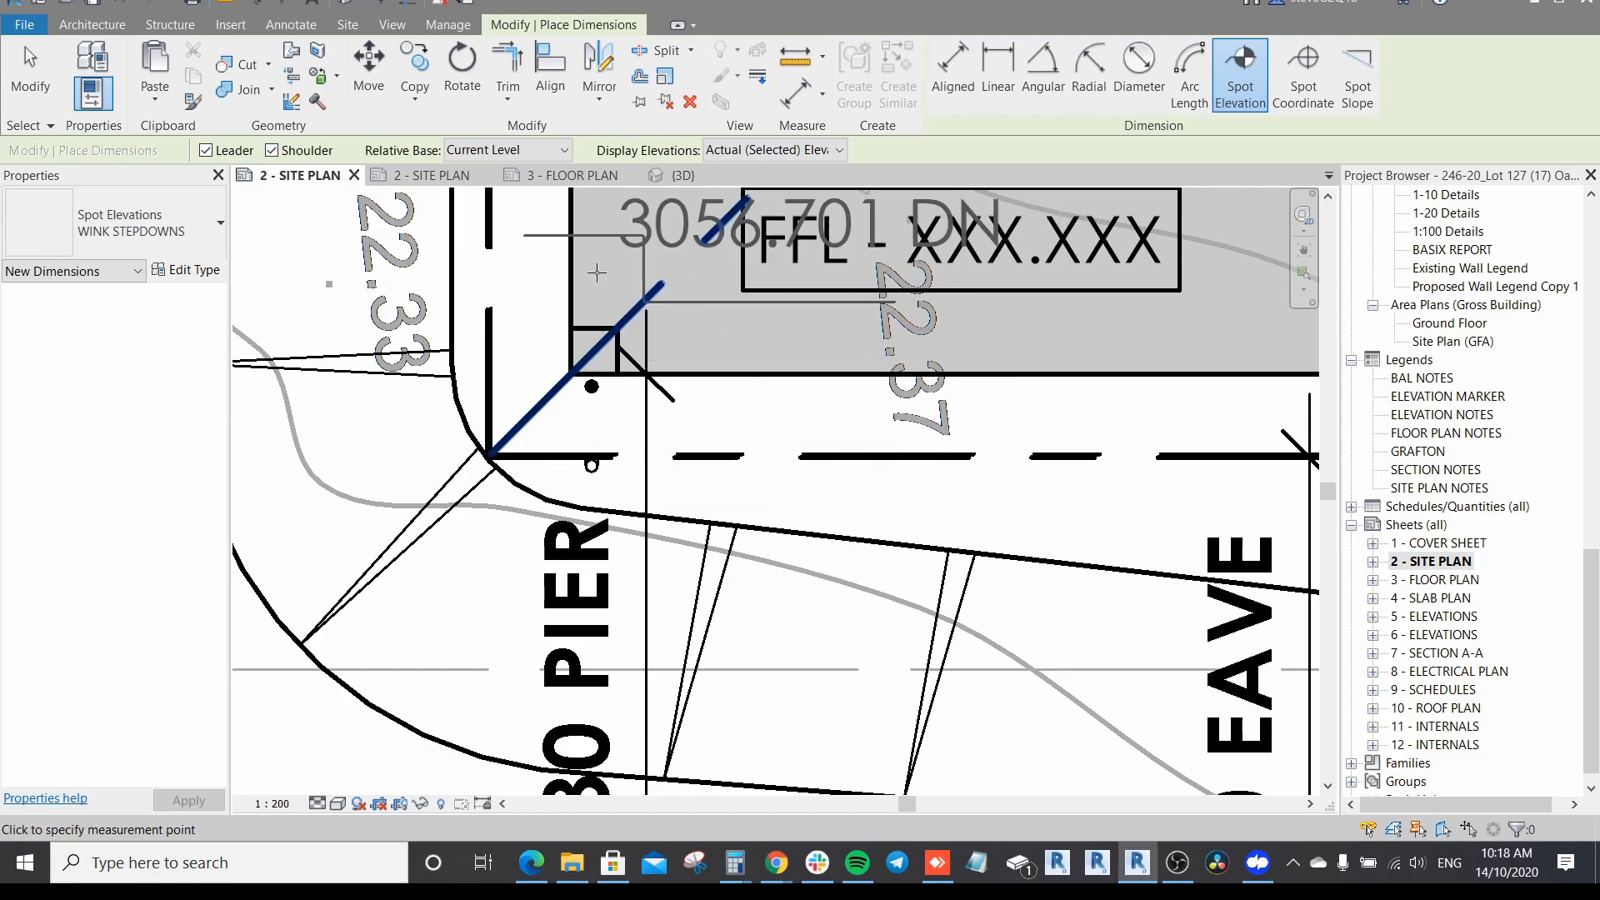
# Step: Try Ground Floor as the relative base for the spot elevations around the cut and fill line
pyautogui.click(503, 156)
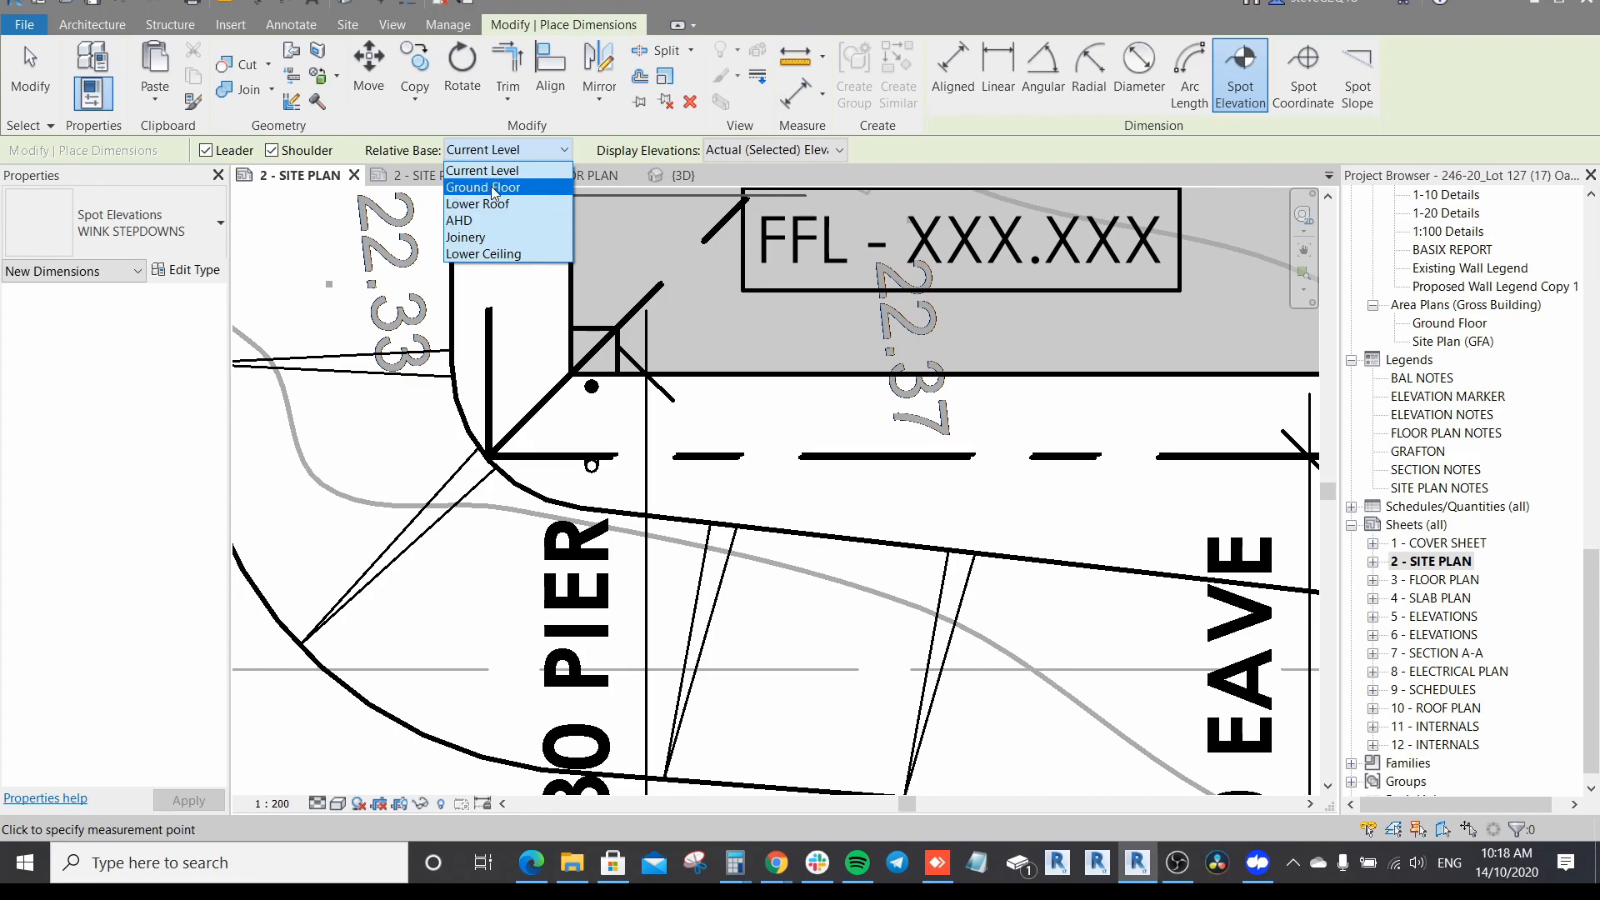
pyautogui.click(494, 188)
pyautogui.moveTo(445, 542); pyautogui.dragTo(531, 763, button='middle')
pyautogui.scroll(-5, 525, 738)
pyautogui.moveTo(519, 204); pyautogui.dragTo(542, 406, button='middle')
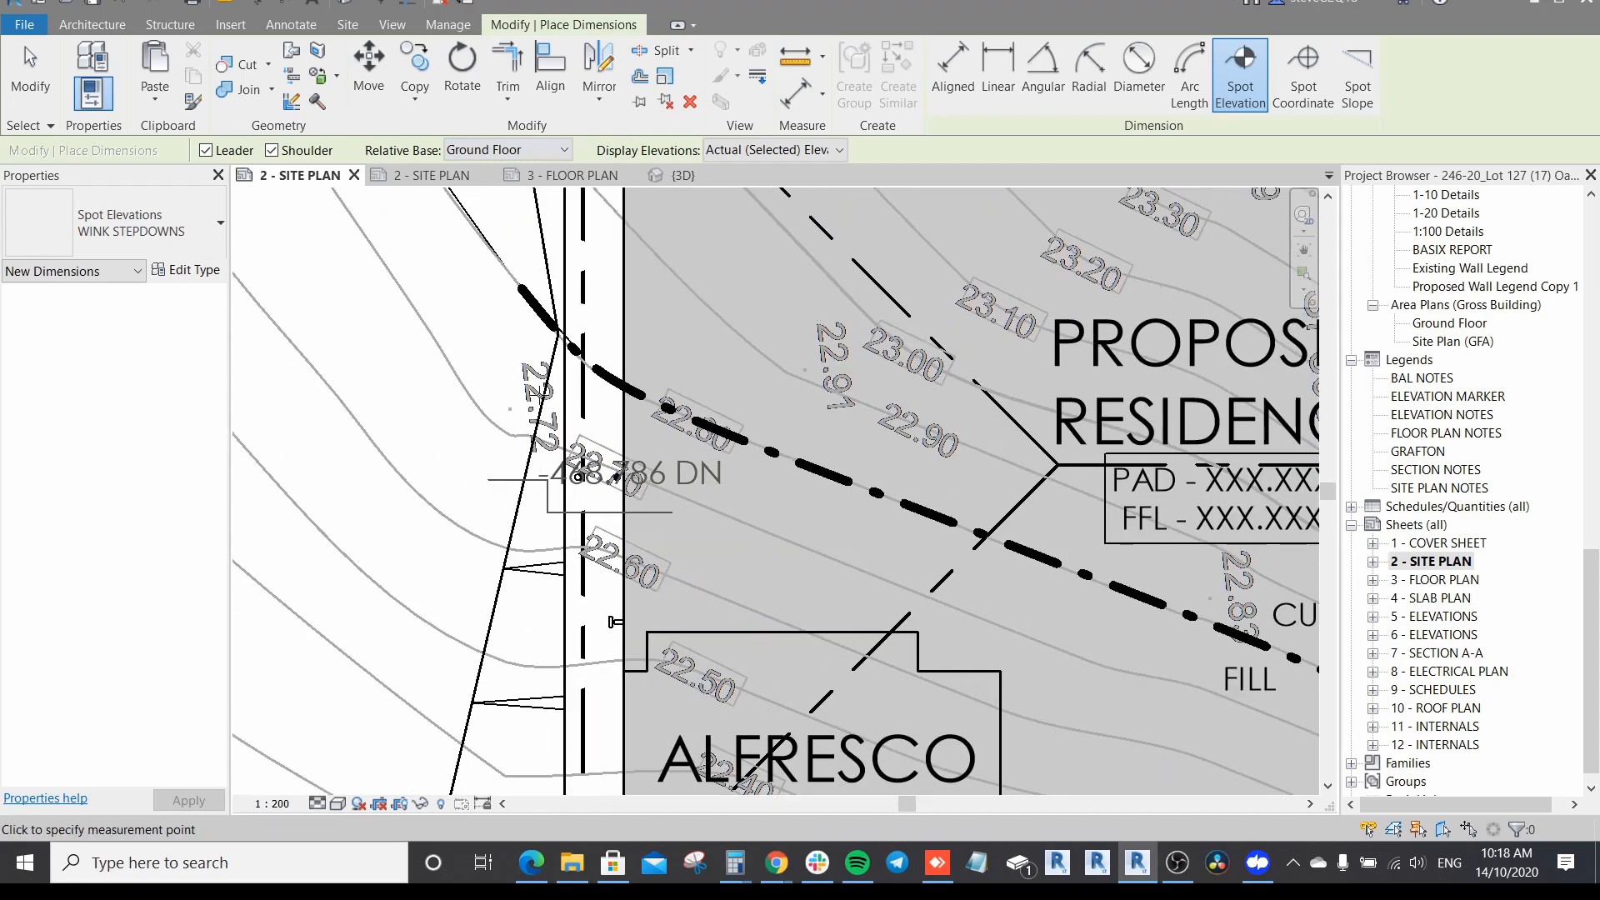
pyautogui.scroll(2, 557, 350)
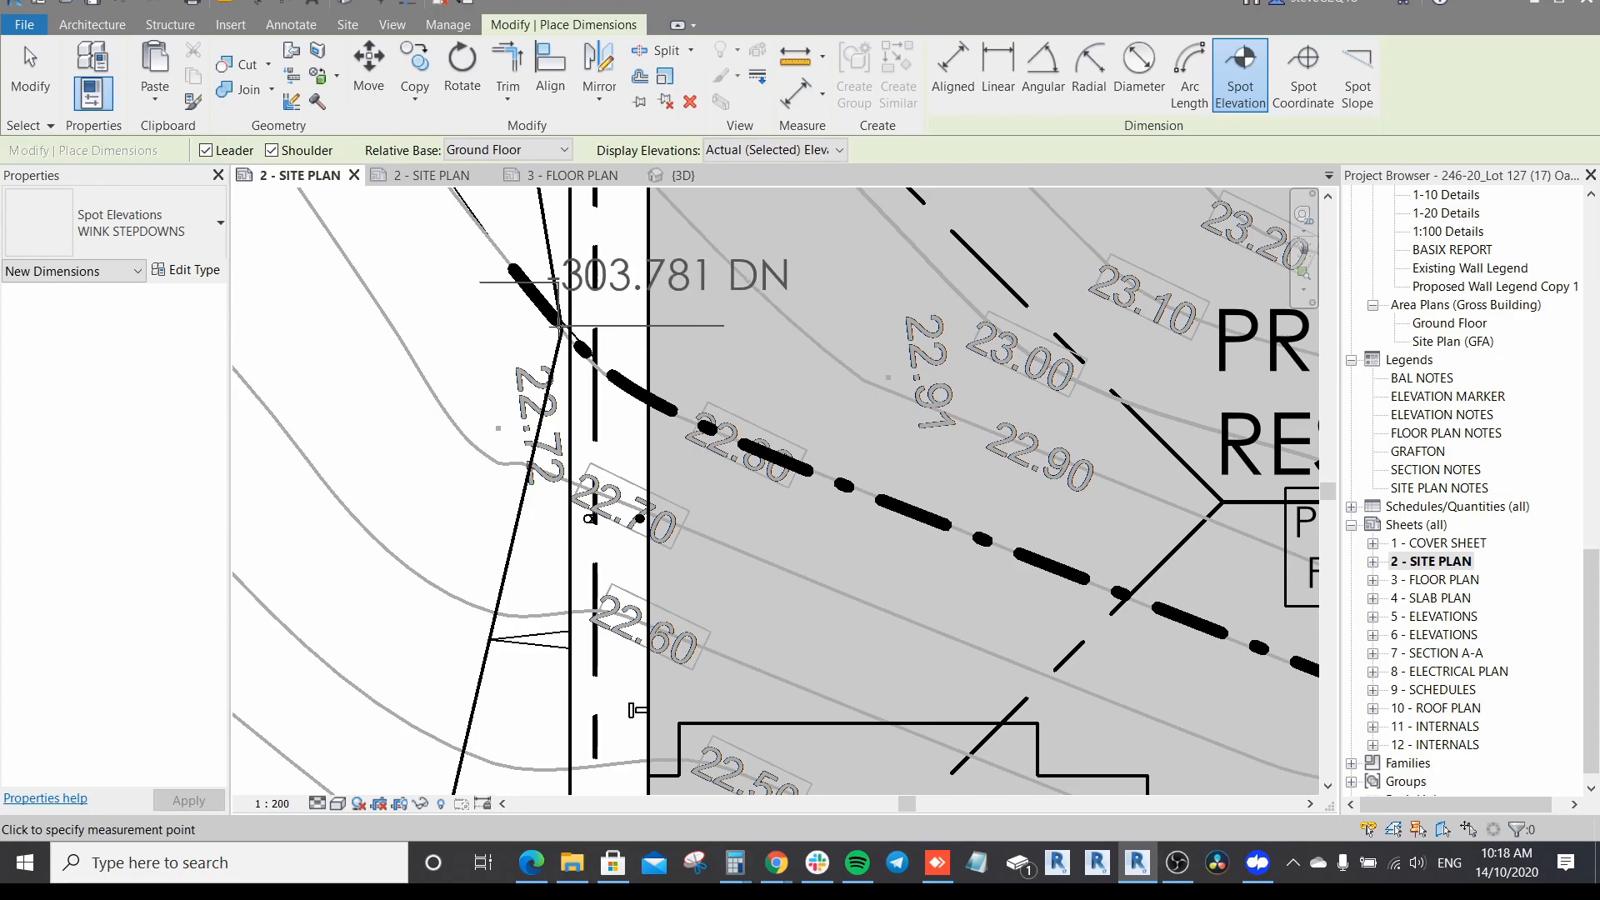
# Step: Set the relative base to AHD and place a spot elevation with leader at the batter by the alfresco's outer corner
pyautogui.click(514, 152)
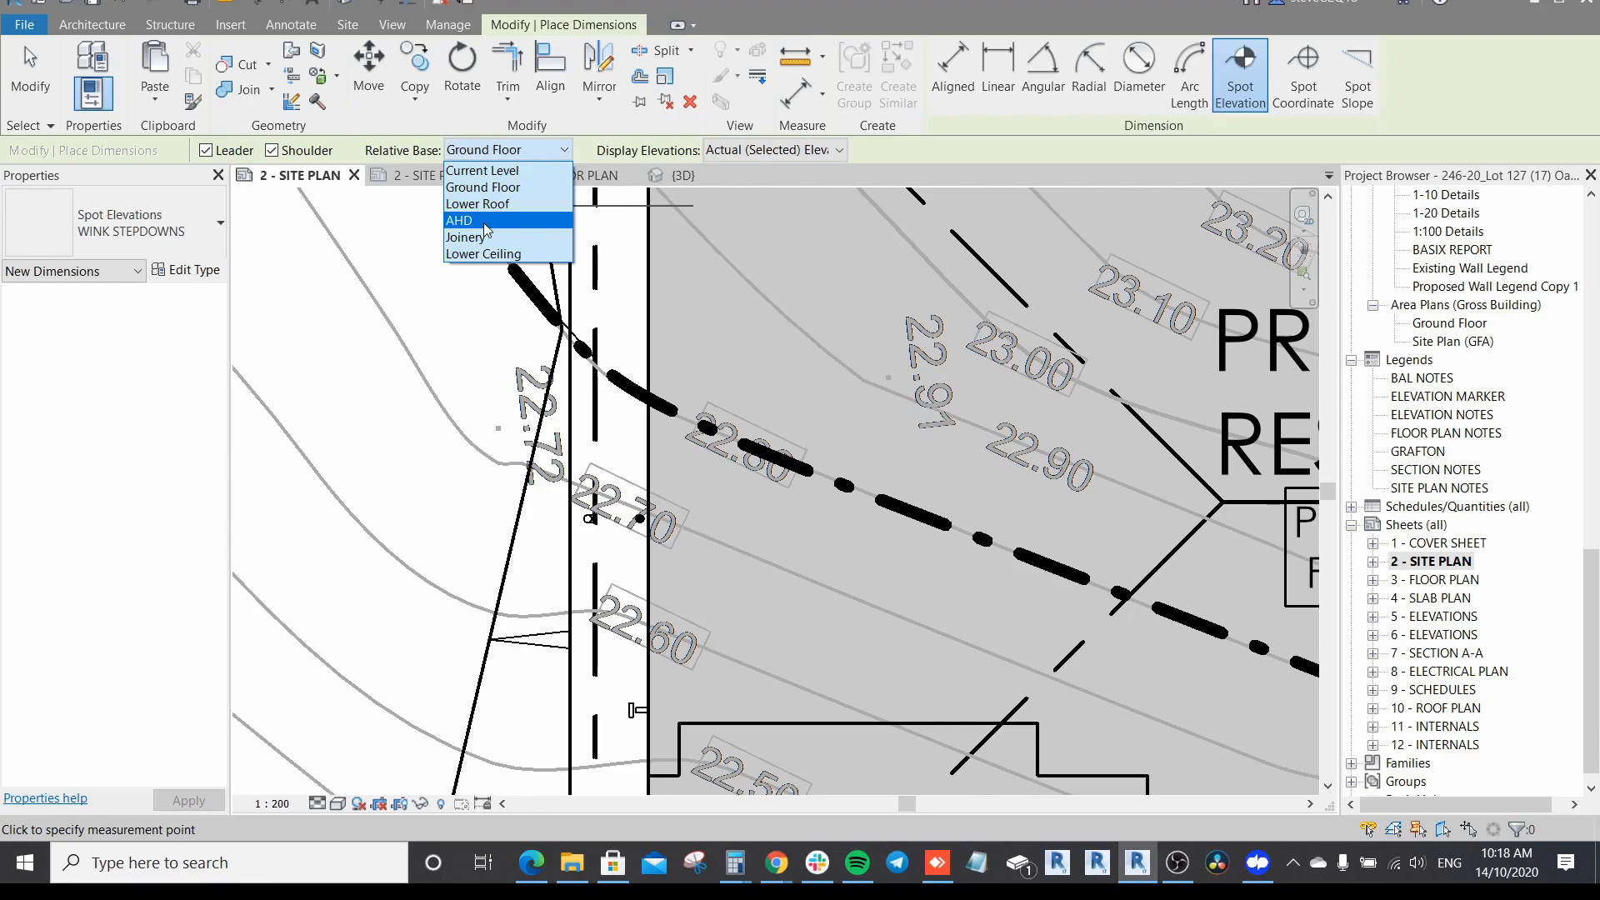
pyautogui.click(490, 222)
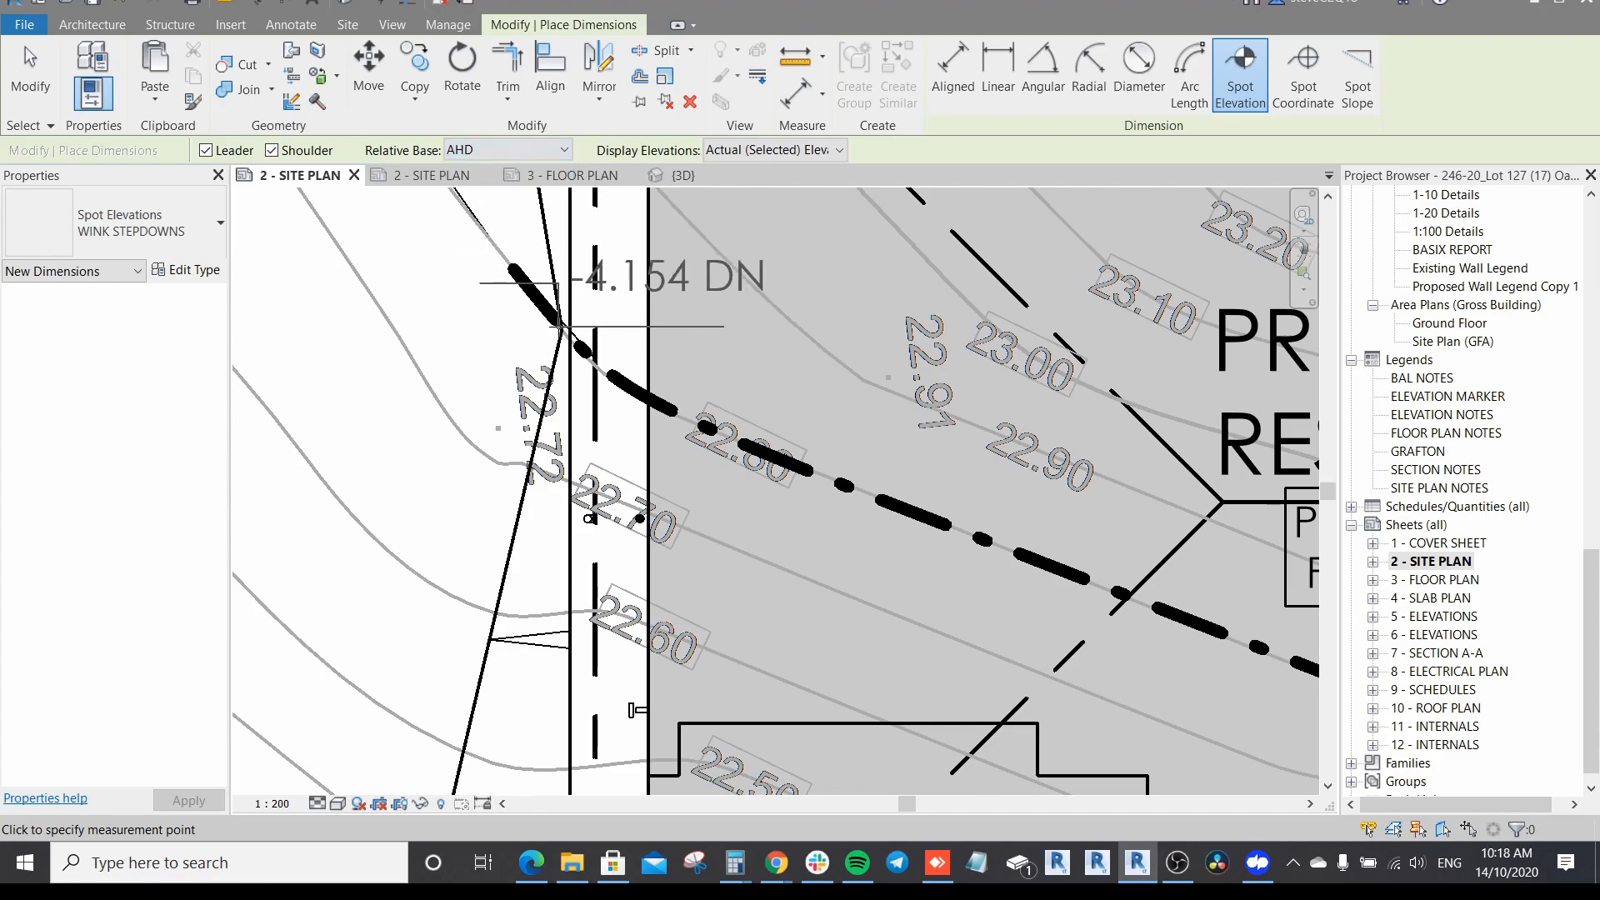
pyautogui.scroll(-3, 560, 324)
pyautogui.scroll(4, 560, 321)
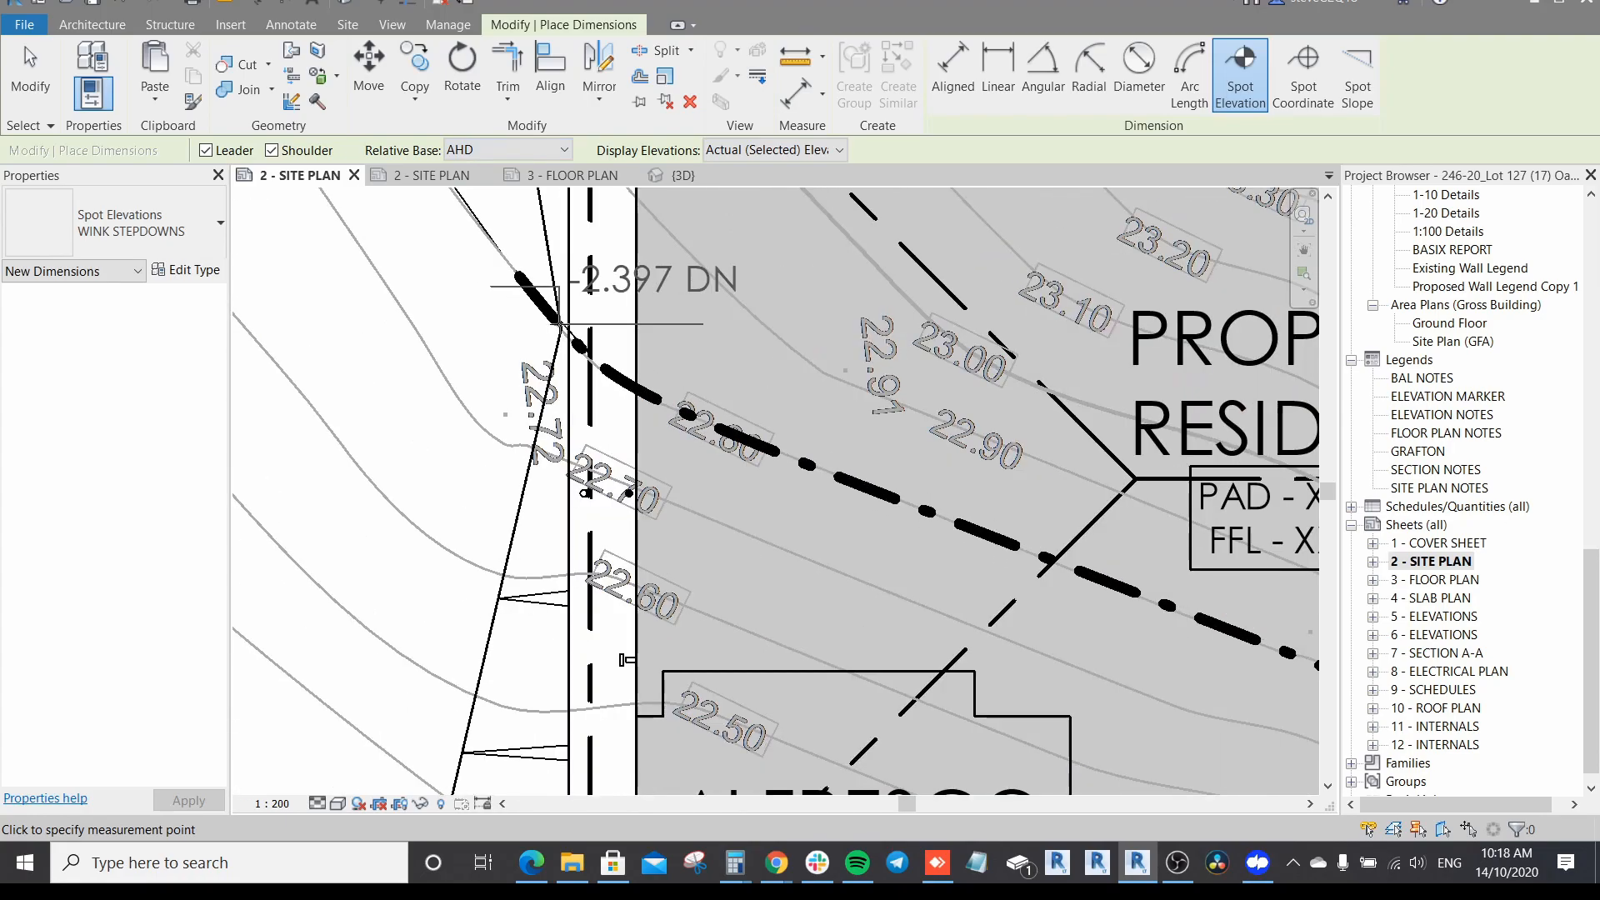
pyautogui.scroll(-6, 560, 320)
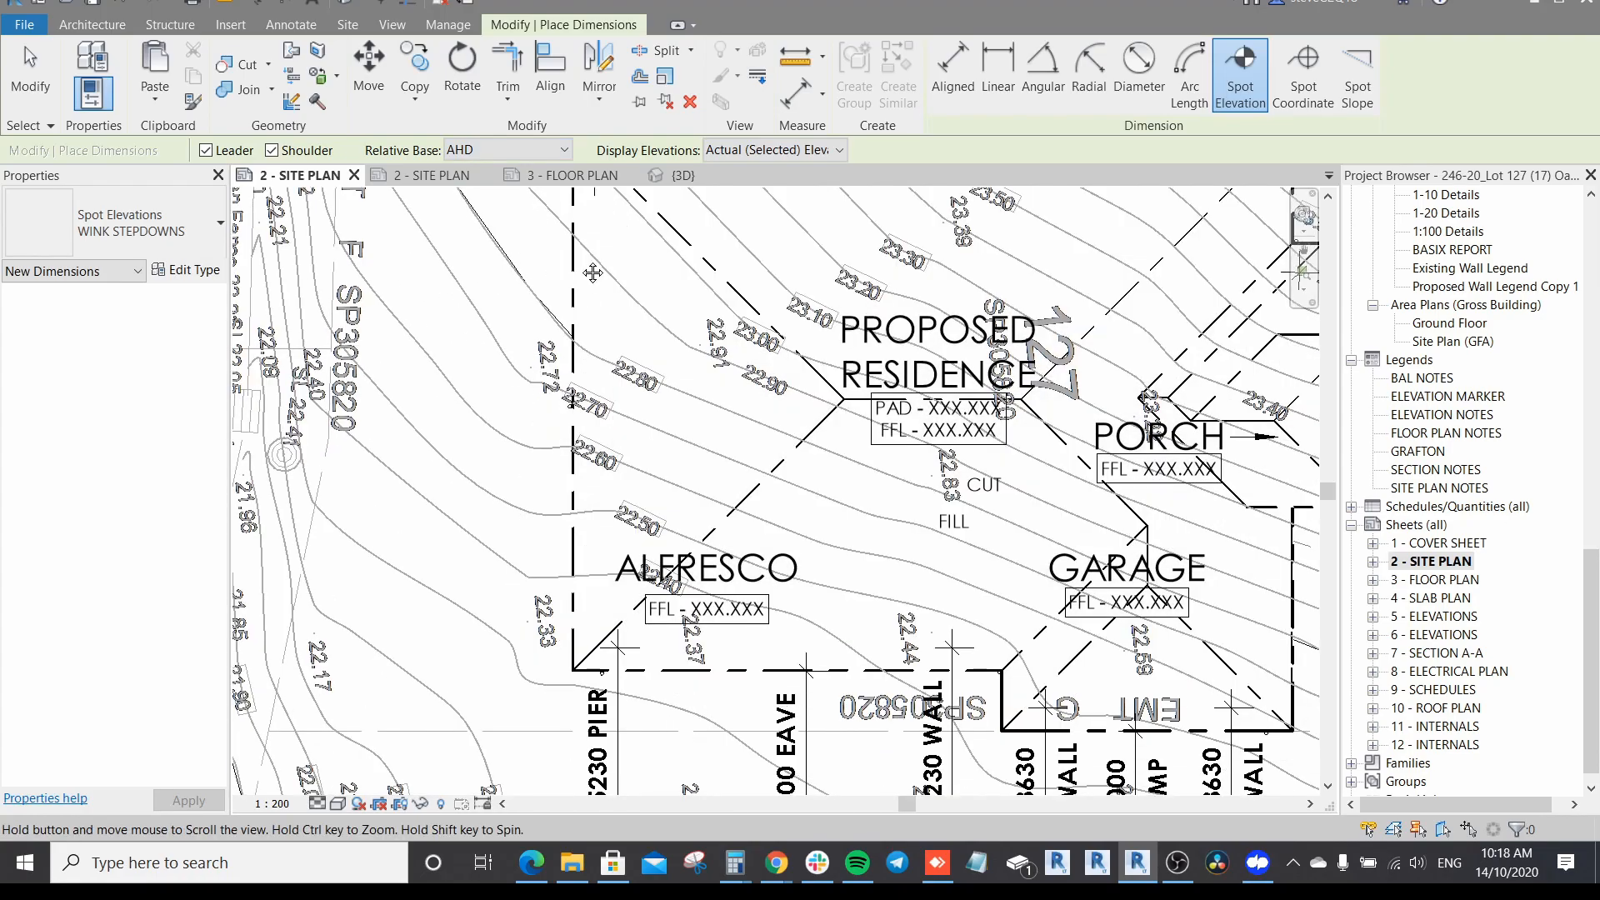
pyautogui.moveTo(577, 270); pyautogui.dragTo(583, 252, button='middle')
pyautogui.scroll(3, 603, 526)
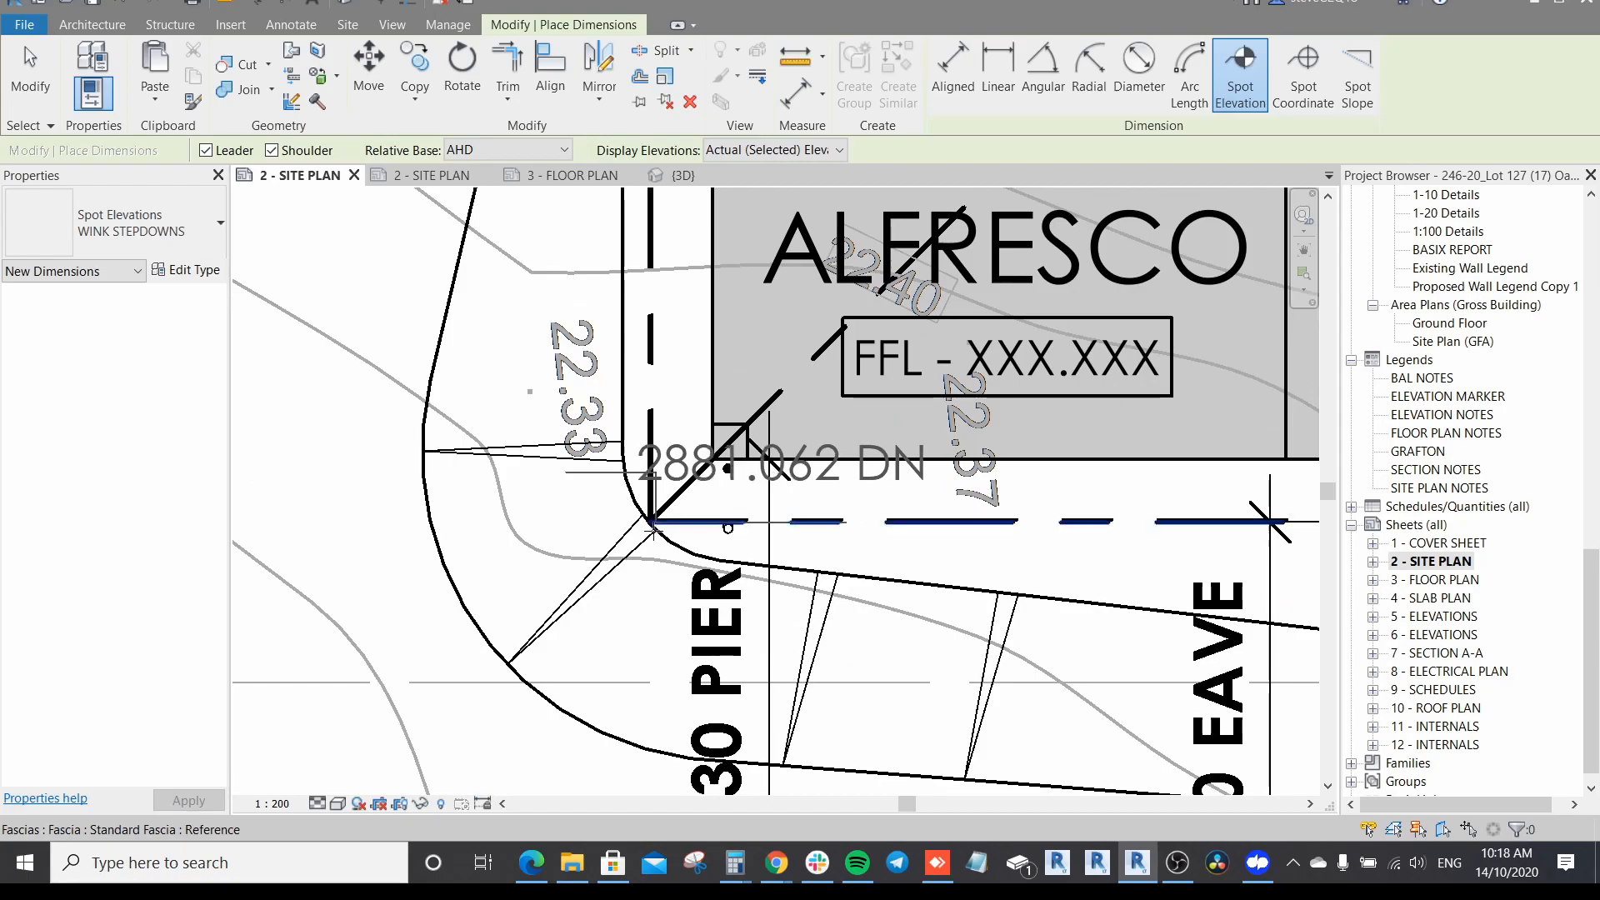
pyautogui.click(656, 533)
pyautogui.click(597, 633)
pyautogui.click(549, 634)
# Step: Place a spot elevation at the stepped house corner between the alfresco and the garage, beside the 5230 WALL dimension
pyautogui.scroll(-1, 588, 654)
pyautogui.moveTo(624, 669); pyautogui.dragTo(577, 554, button='middle')
pyautogui.moveTo(826, 594); pyautogui.dragTo(414, 419, button='middle')
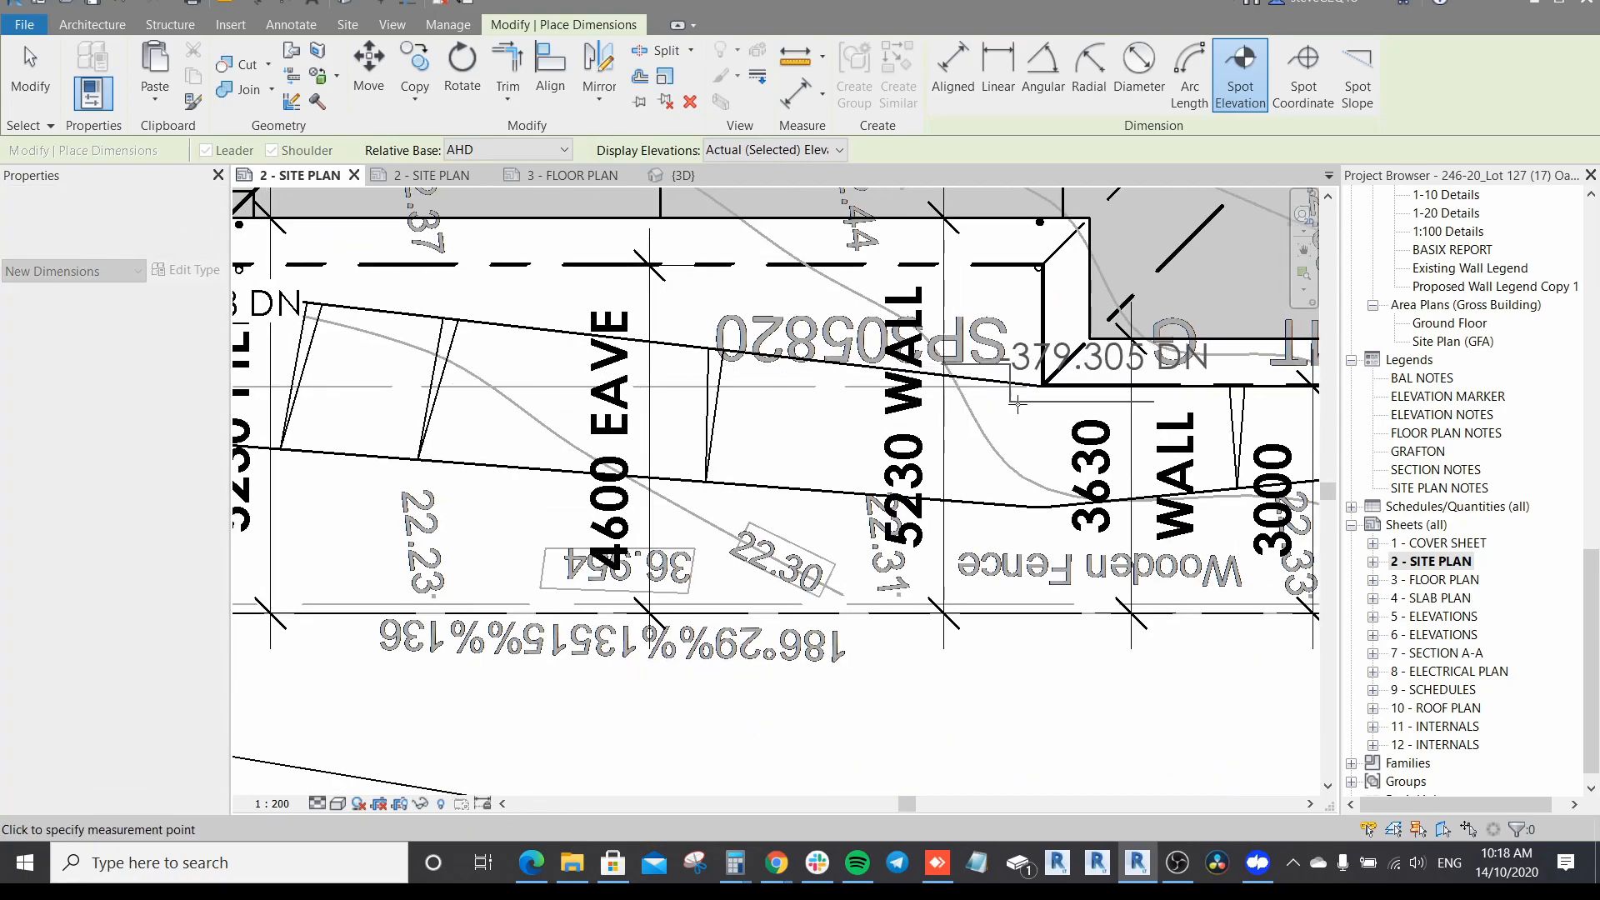
pyautogui.scroll(2, 1039, 387)
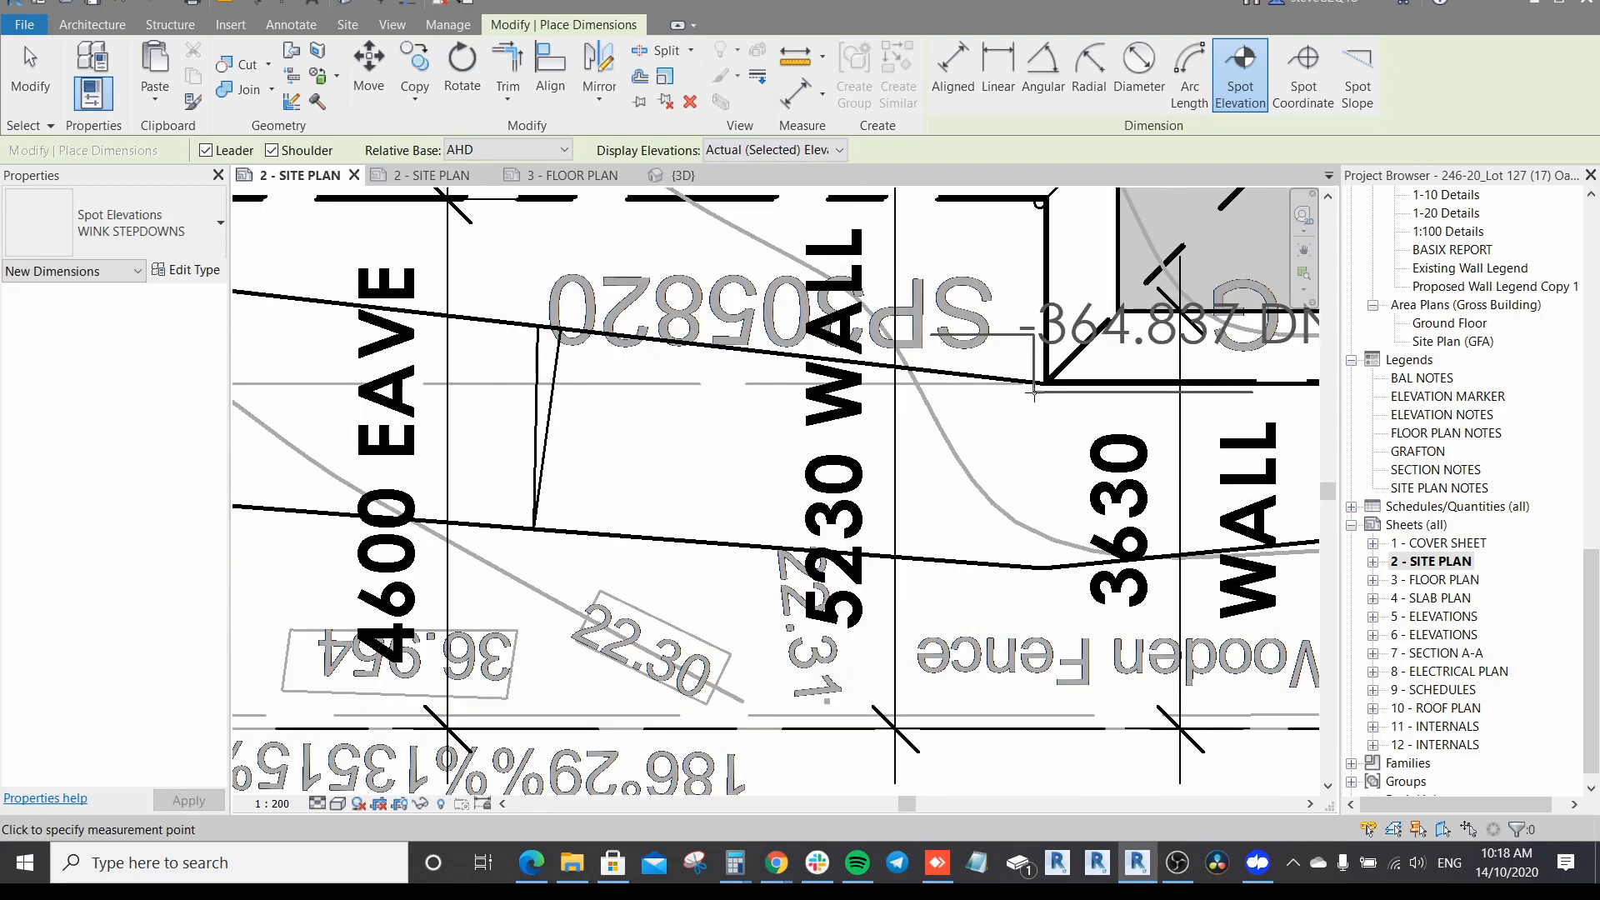
pyautogui.click(1035, 390)
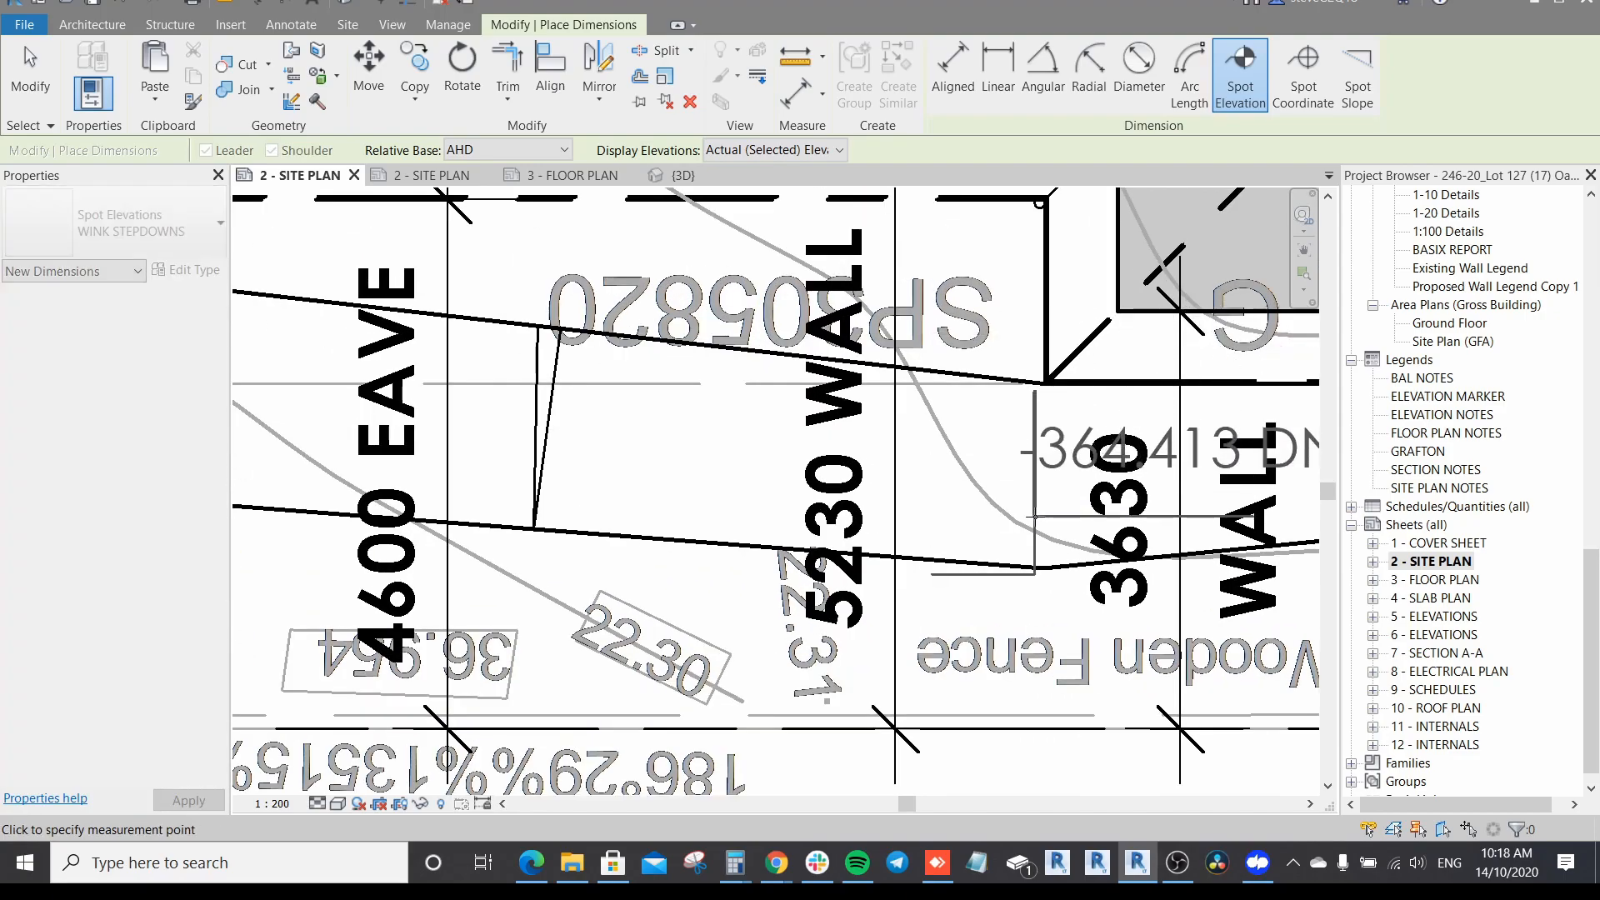
# Step: Place a spot elevation with leader at the batter's top edge by the garage's outer corner
pyautogui.moveTo(916, 522); pyautogui.dragTo(106, 522, button='middle')
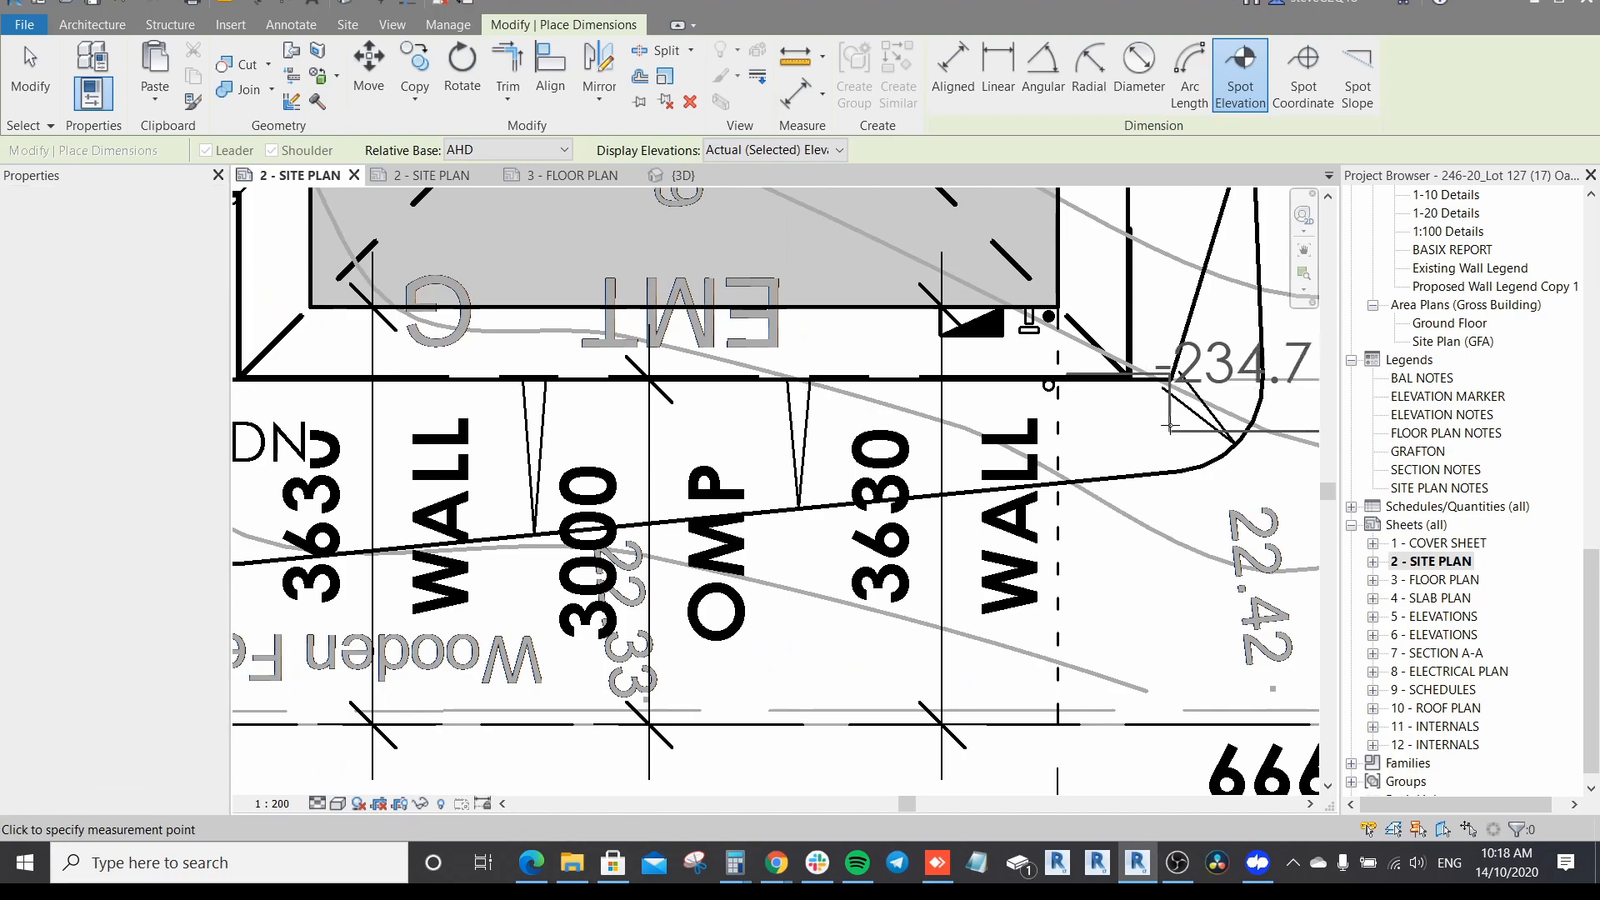
pyautogui.moveTo(1181, 390); pyautogui.dragTo(886, 460, button='middle')
pyautogui.click(882, 449)
pyautogui.click(1113, 608)
pyautogui.click(1014, 607)
# Step: Place a spot elevation with leader at the batter's bend beside the porch, near the 4500 OMP dimension
pyautogui.moveTo(1077, 400); pyautogui.dragTo(877, 667, button='middle')
pyautogui.scroll(-2, 901, 467)
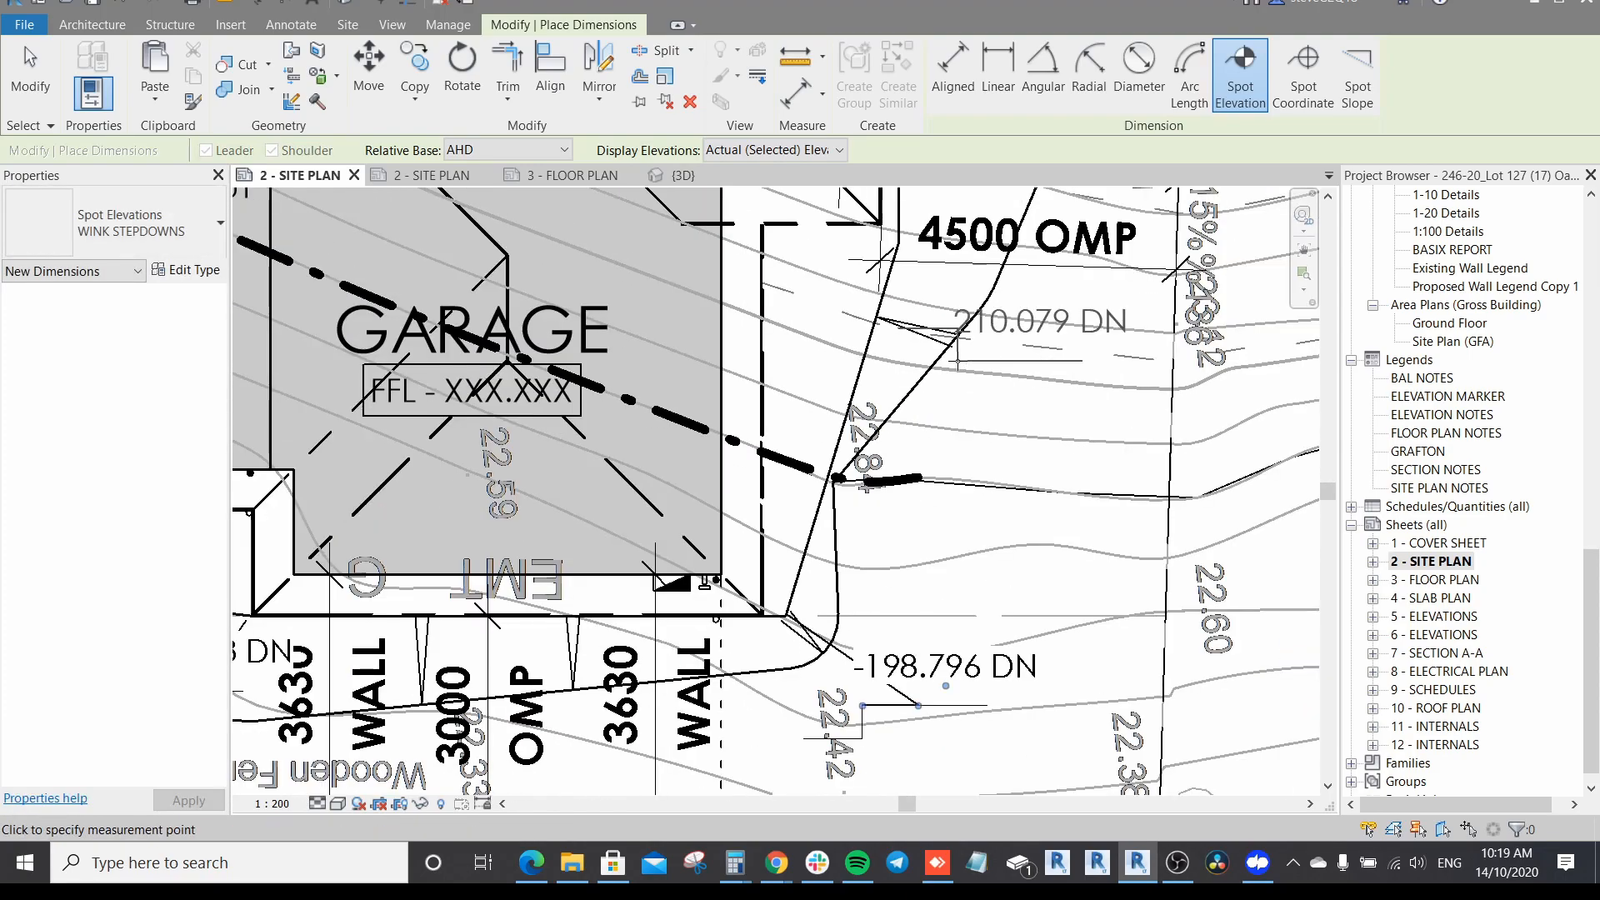
pyautogui.moveTo(957, 359); pyautogui.dragTo(922, 537, button='middle')
pyautogui.scroll(2, 882, 435)
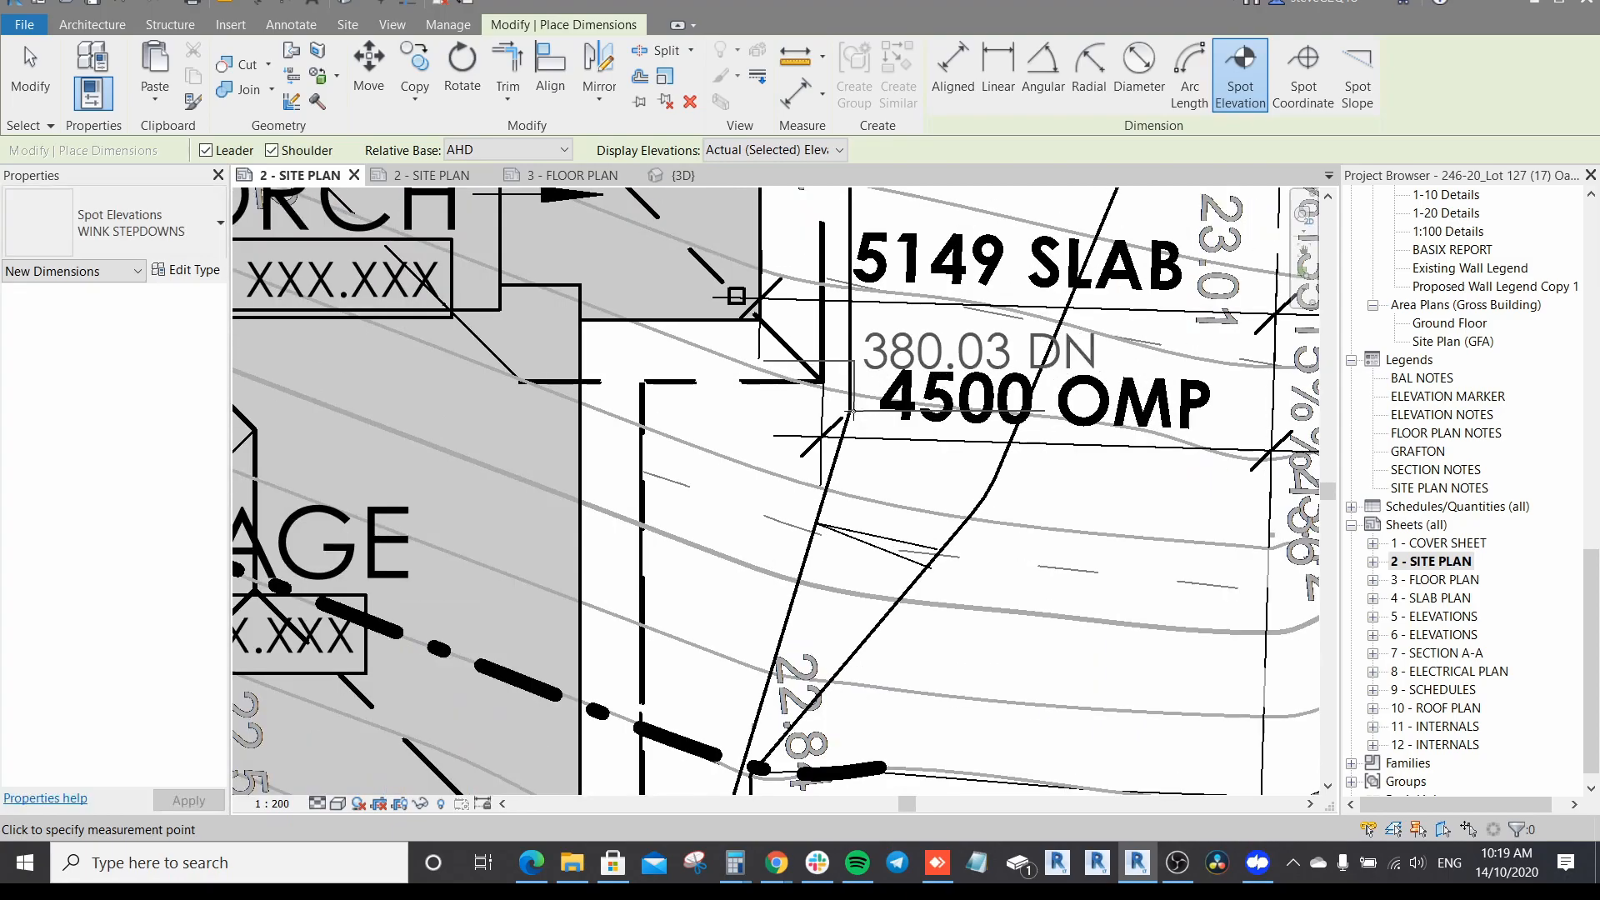
pyautogui.click(1028, 624)
pyautogui.click(936, 619)
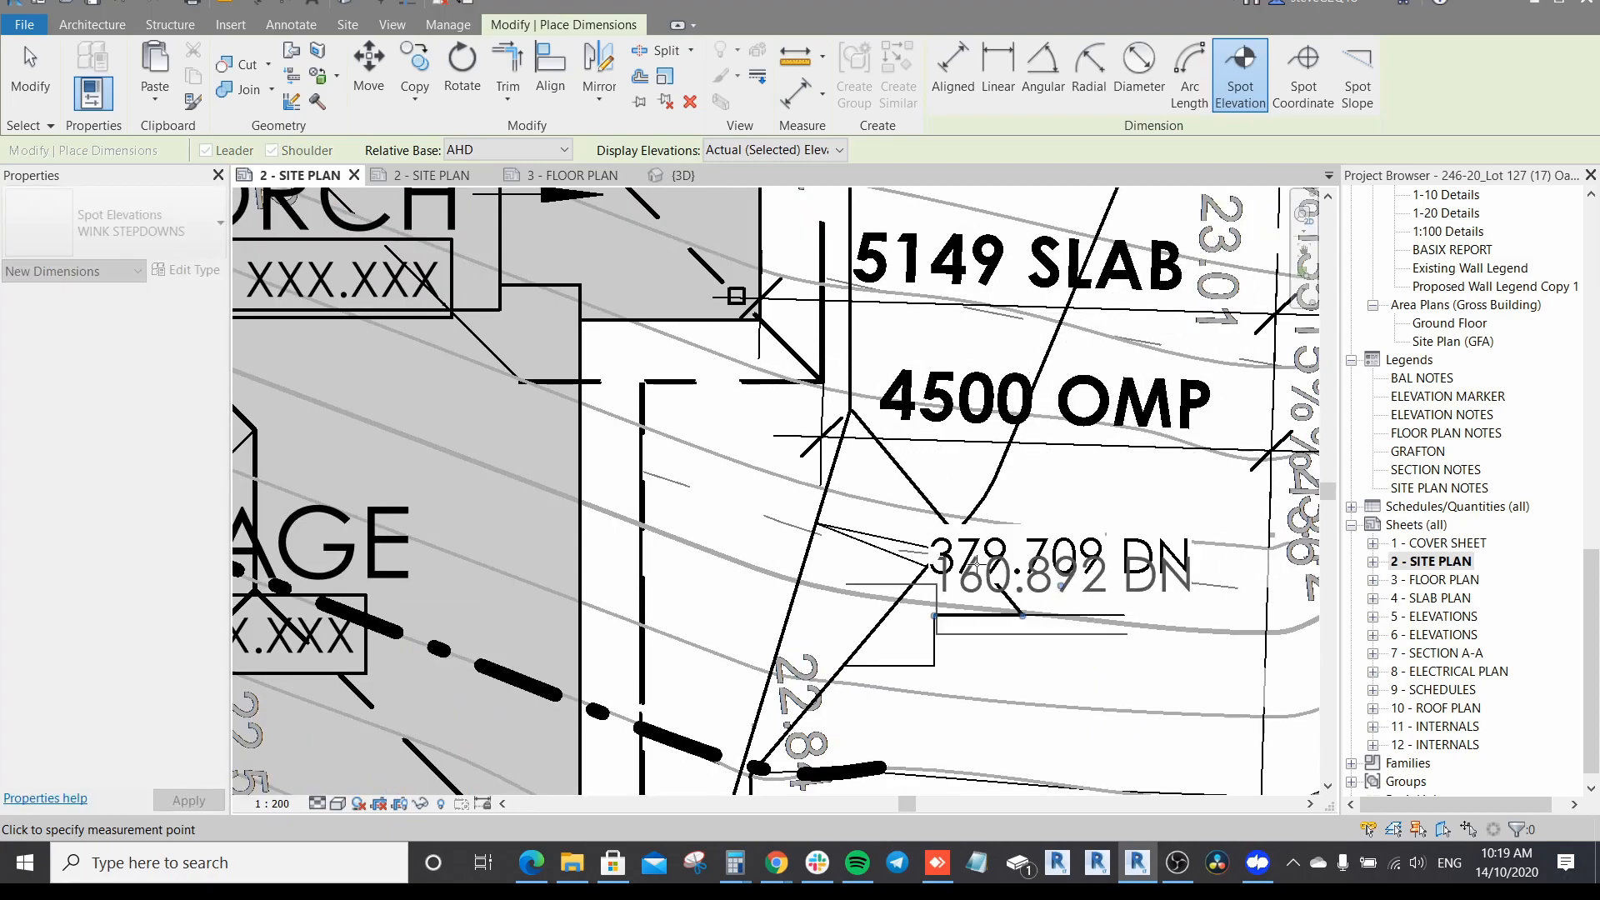
# Step: Place a spot elevation with leader at the batter's bend between the 5149 SLAB and 6321 WALL dimensions
pyautogui.moveTo(1028, 364); pyautogui.dragTo(967, 575, button='middle')
pyautogui.scroll(-1, 979, 412)
pyautogui.moveTo(979, 413); pyautogui.dragTo(997, 658, button='middle')
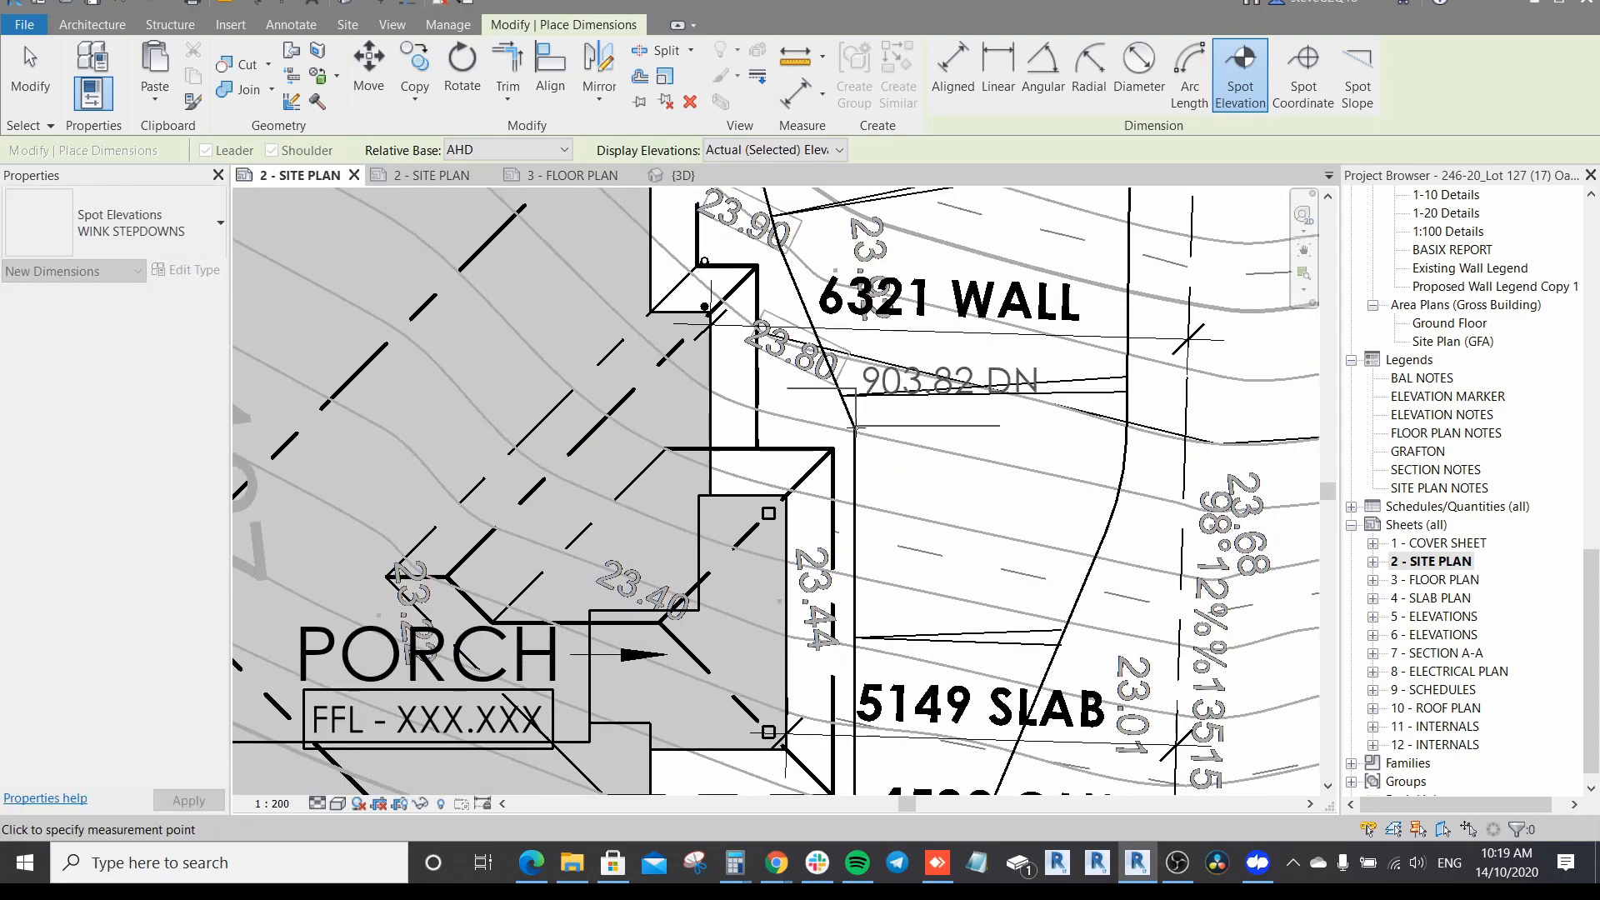
pyautogui.click(855, 427)
pyautogui.click(1019, 357)
pyautogui.click(993, 357)
# Step: Place a spot elevation with leader at the rounded batter corner beside the 7213 WALL dimension
pyautogui.moveTo(1041, 468); pyautogui.dragTo(1115, 790, button='middle')
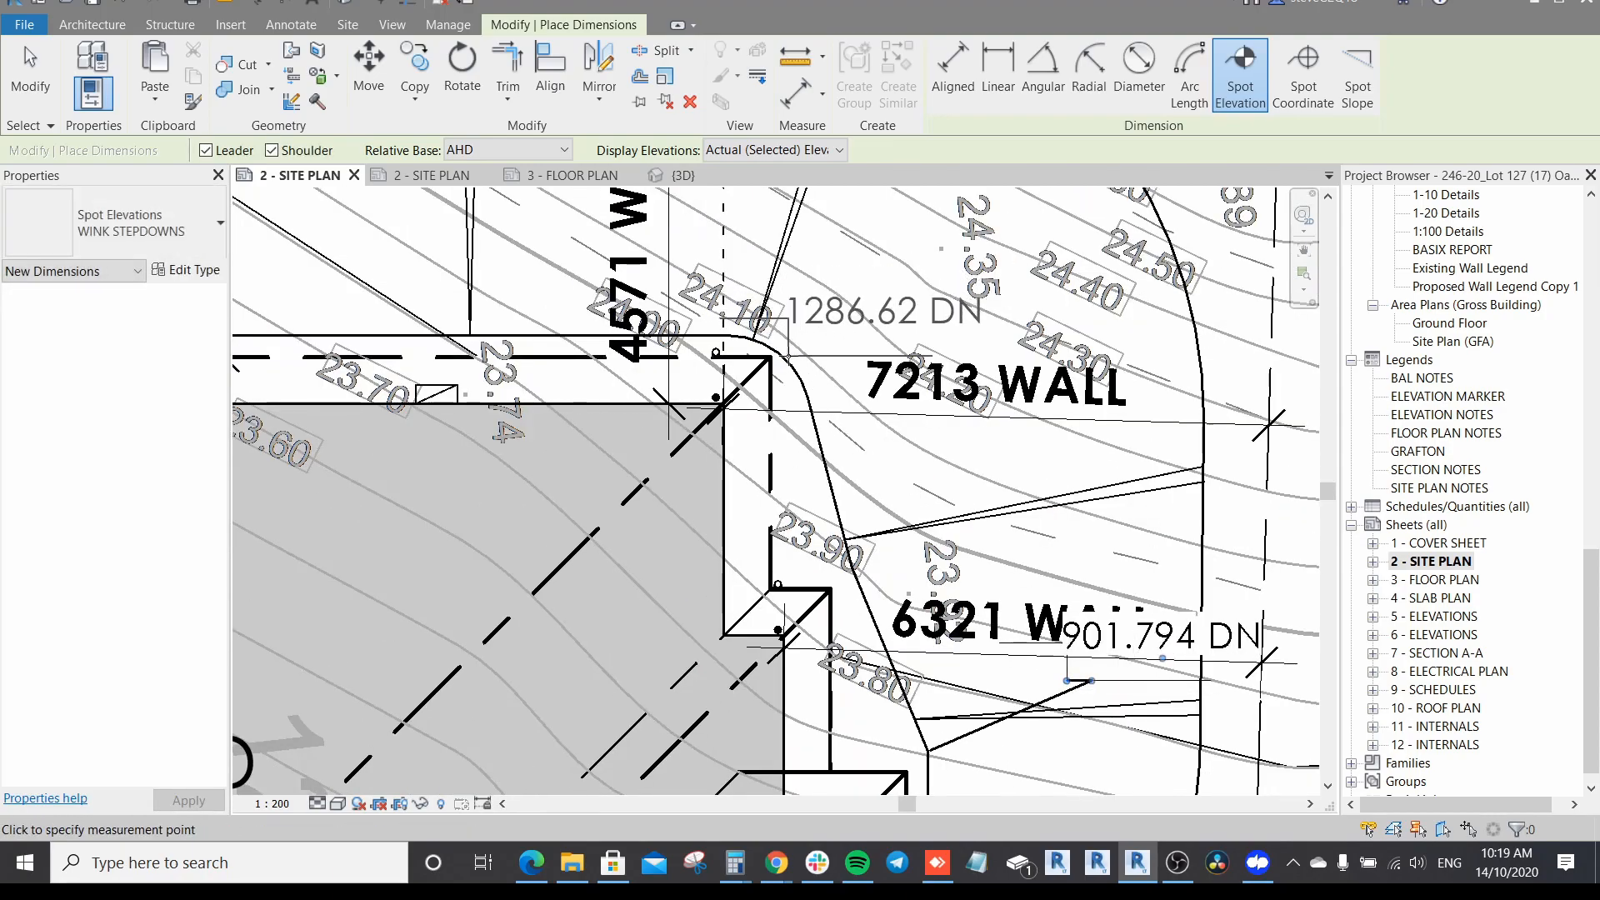
pyautogui.click(789, 358)
pyautogui.moveTo(888, 300); pyautogui.dragTo(872, 475, button='middle')
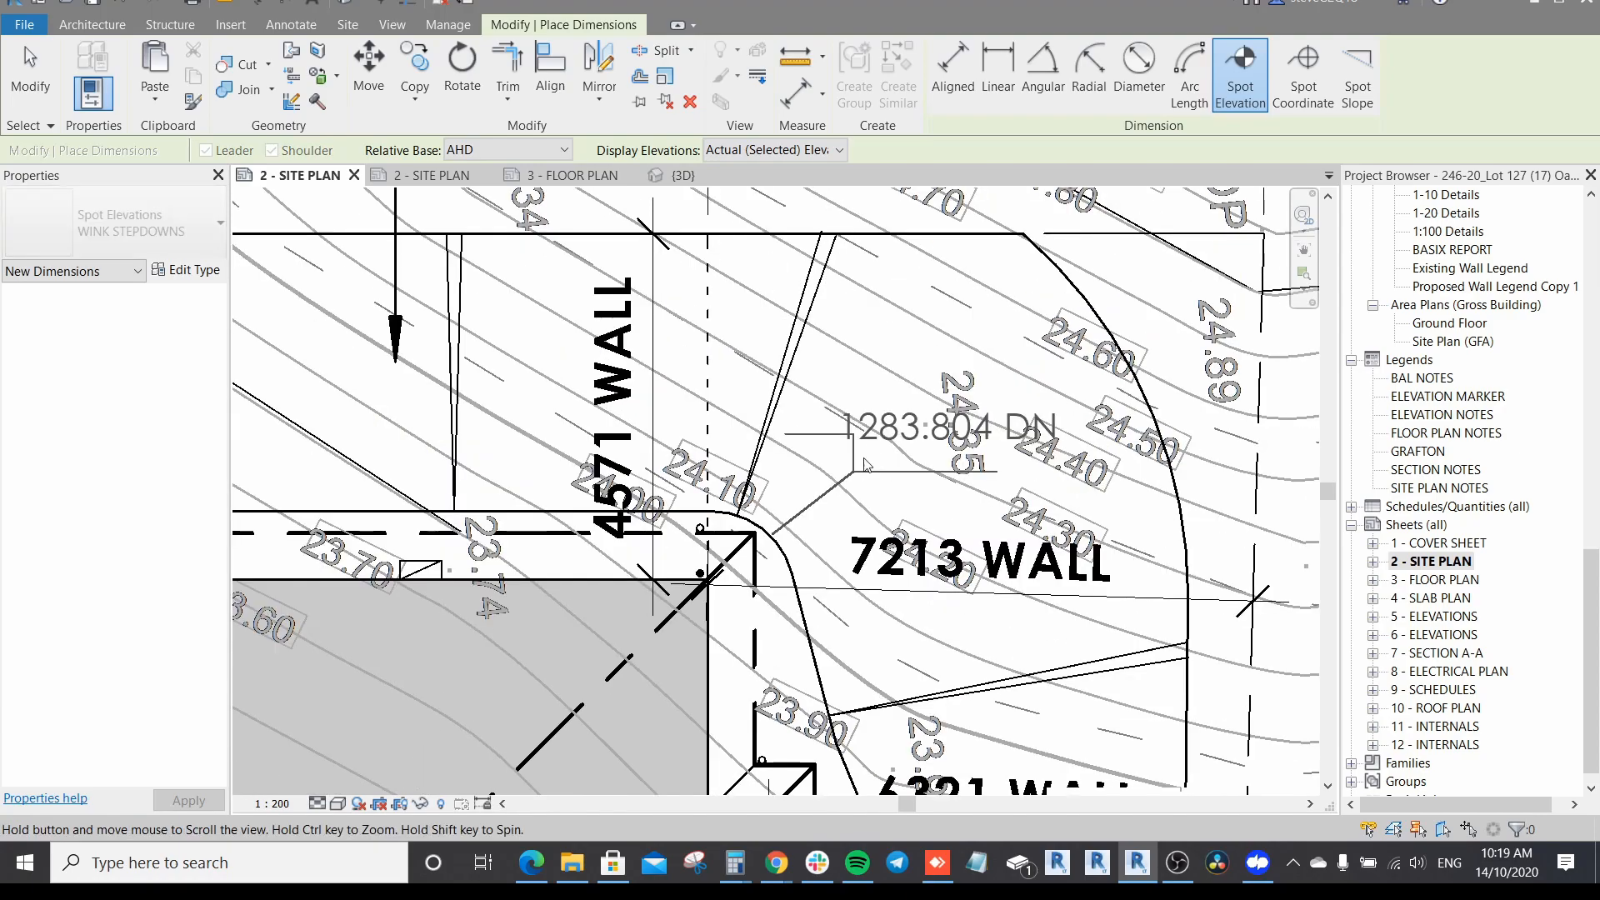
pyautogui.scroll(-1, 872, 475)
pyautogui.click(876, 437)
pyautogui.click(862, 437)
# Step: Place a spot elevation with leader at the house corner near the 9237 OMP dimension and finish placing spot elevations
pyautogui.scroll(-2, 1000, 340)
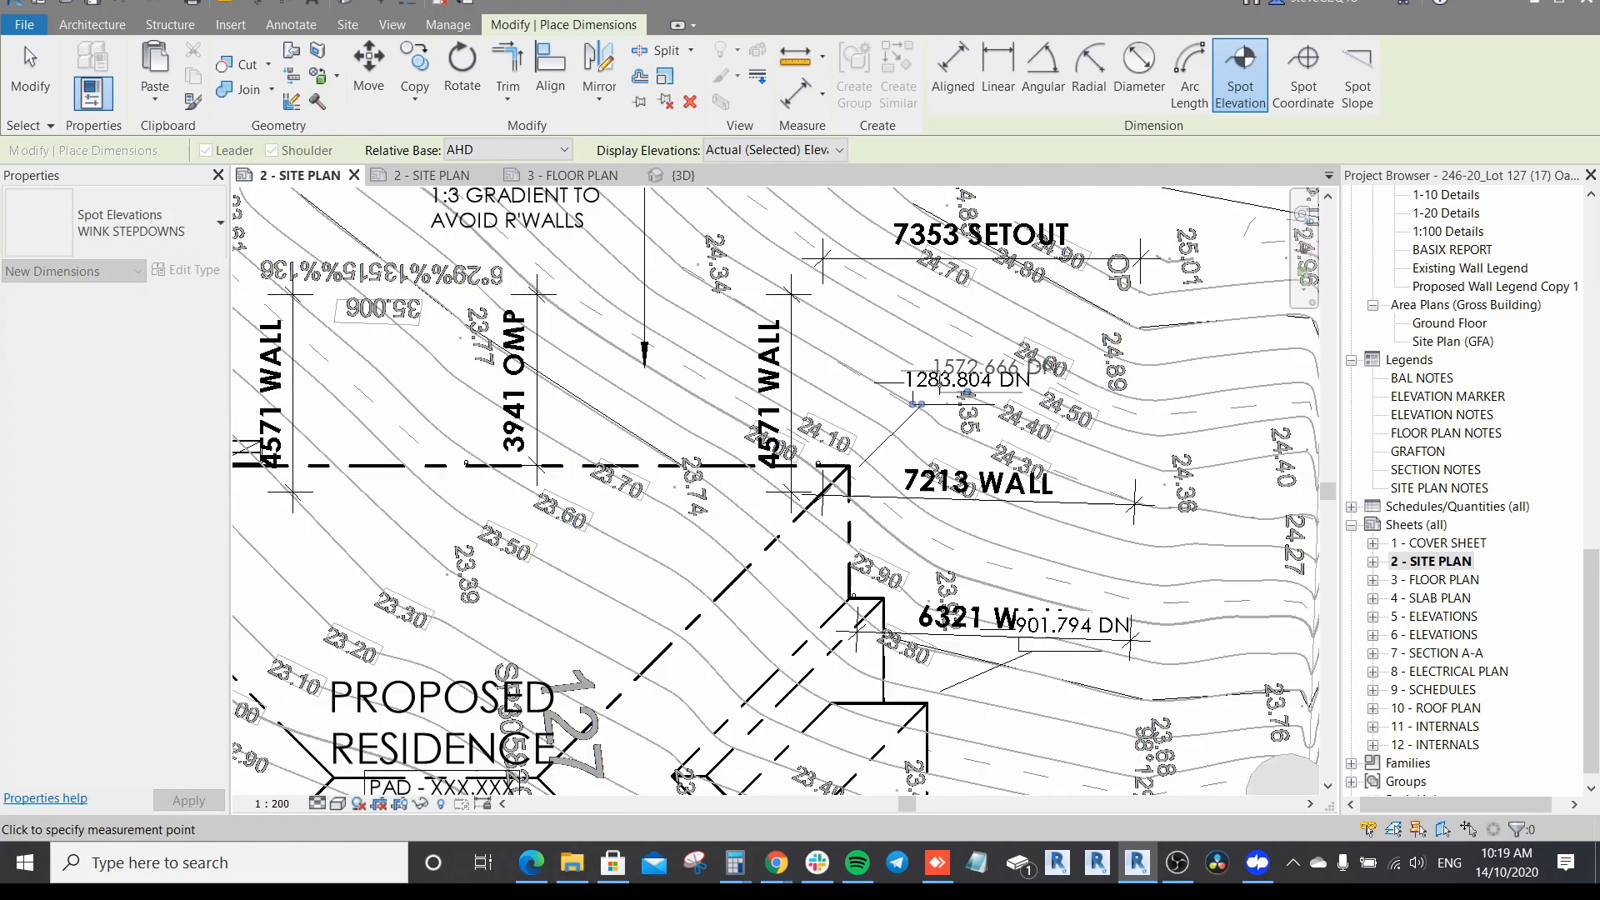
pyautogui.moveTo(987, 494); pyautogui.dragTo(1117, 519, button='middle')
pyautogui.moveTo(667, 424); pyautogui.dragTo(975, 431, button='middle')
pyautogui.scroll(2, 444, 480)
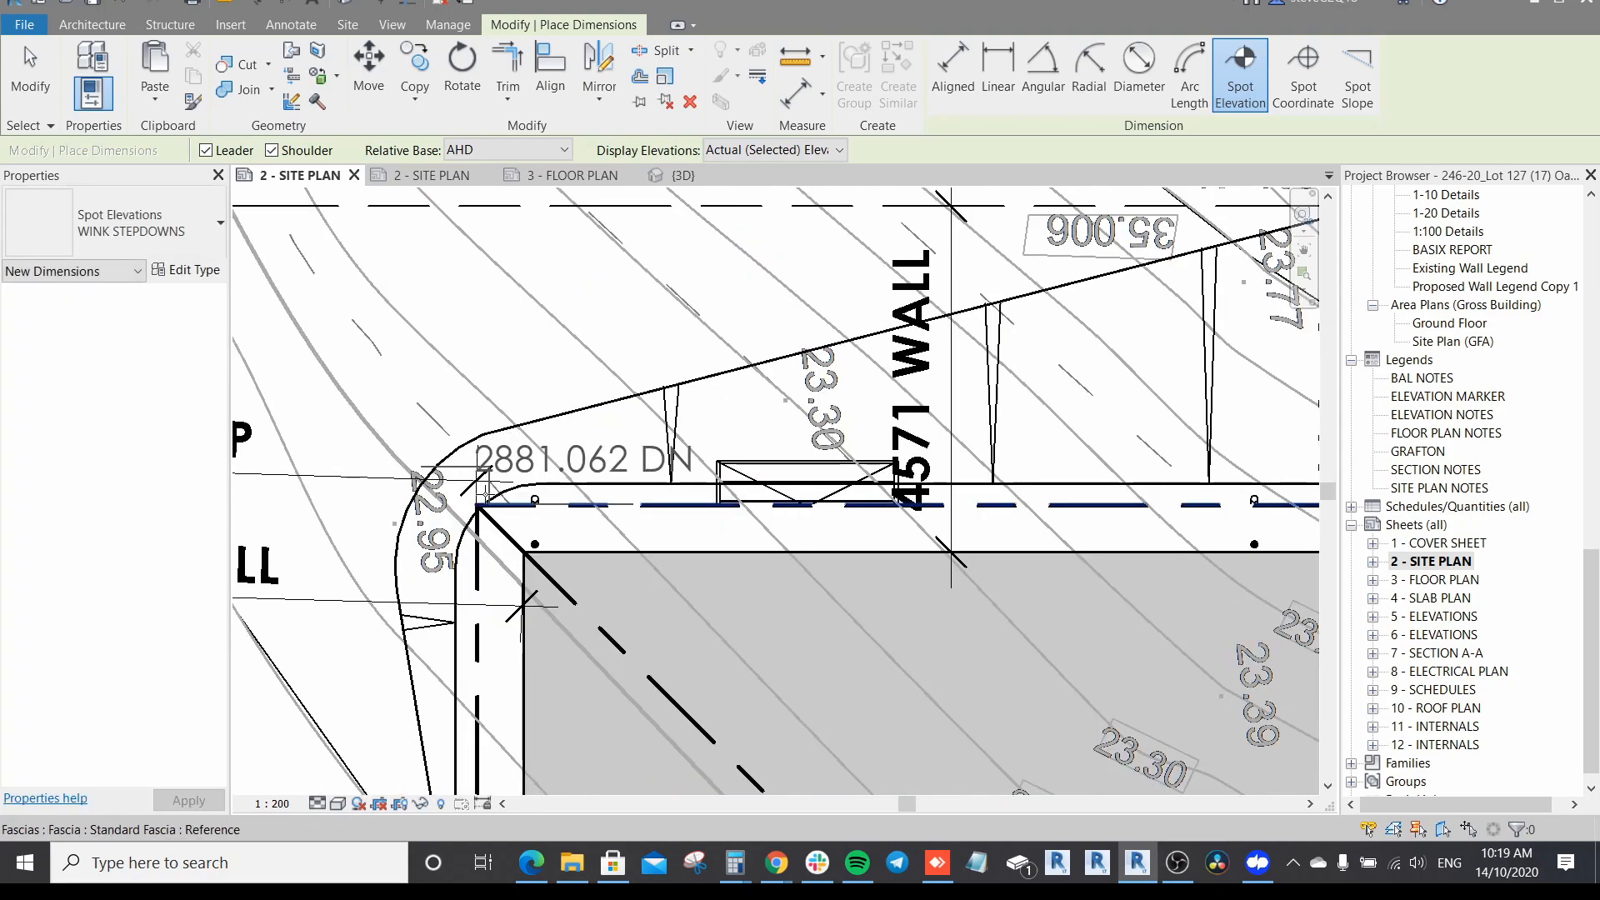
pyautogui.scroll(1, 467, 513)
pyautogui.click(459, 534)
pyautogui.scroll(-1, 417, 367)
pyautogui.click(418, 285)
pyautogui.click(394, 285)
pyautogui.scroll(-1, 466, 306)
pyautogui.scroll(-1, 489, 303)
pyautogui.press('Escape')
pyautogui.press('Escape')
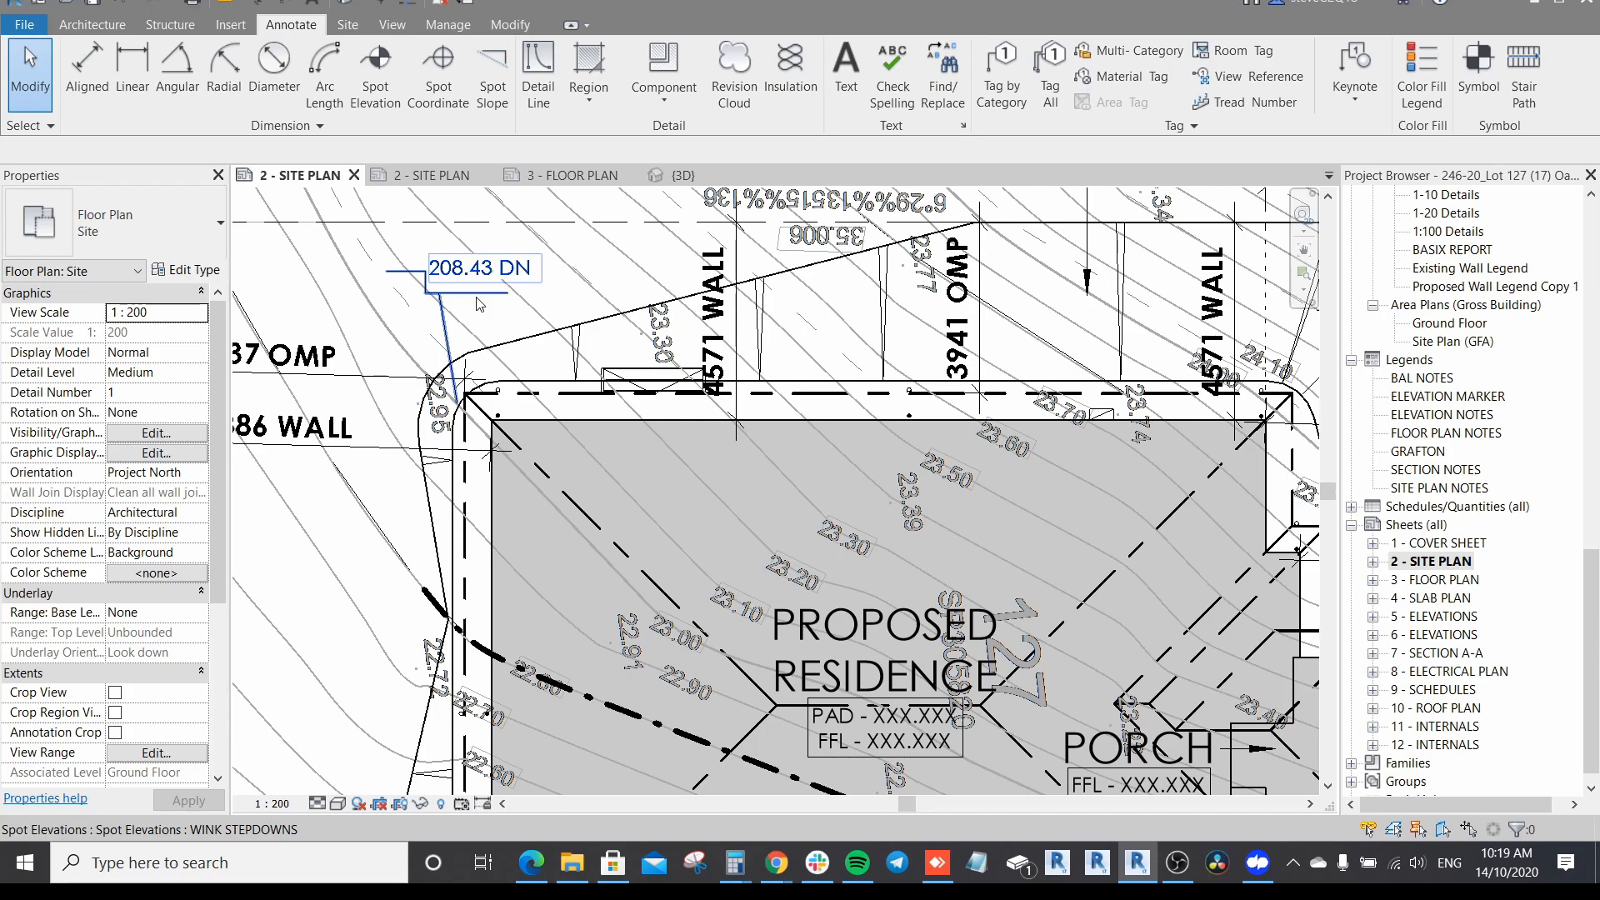
# Step: Move the leader bend of the spot elevation near the 9237 OMP dimension closer to the house corner
pyautogui.scroll(-2, 475, 298)
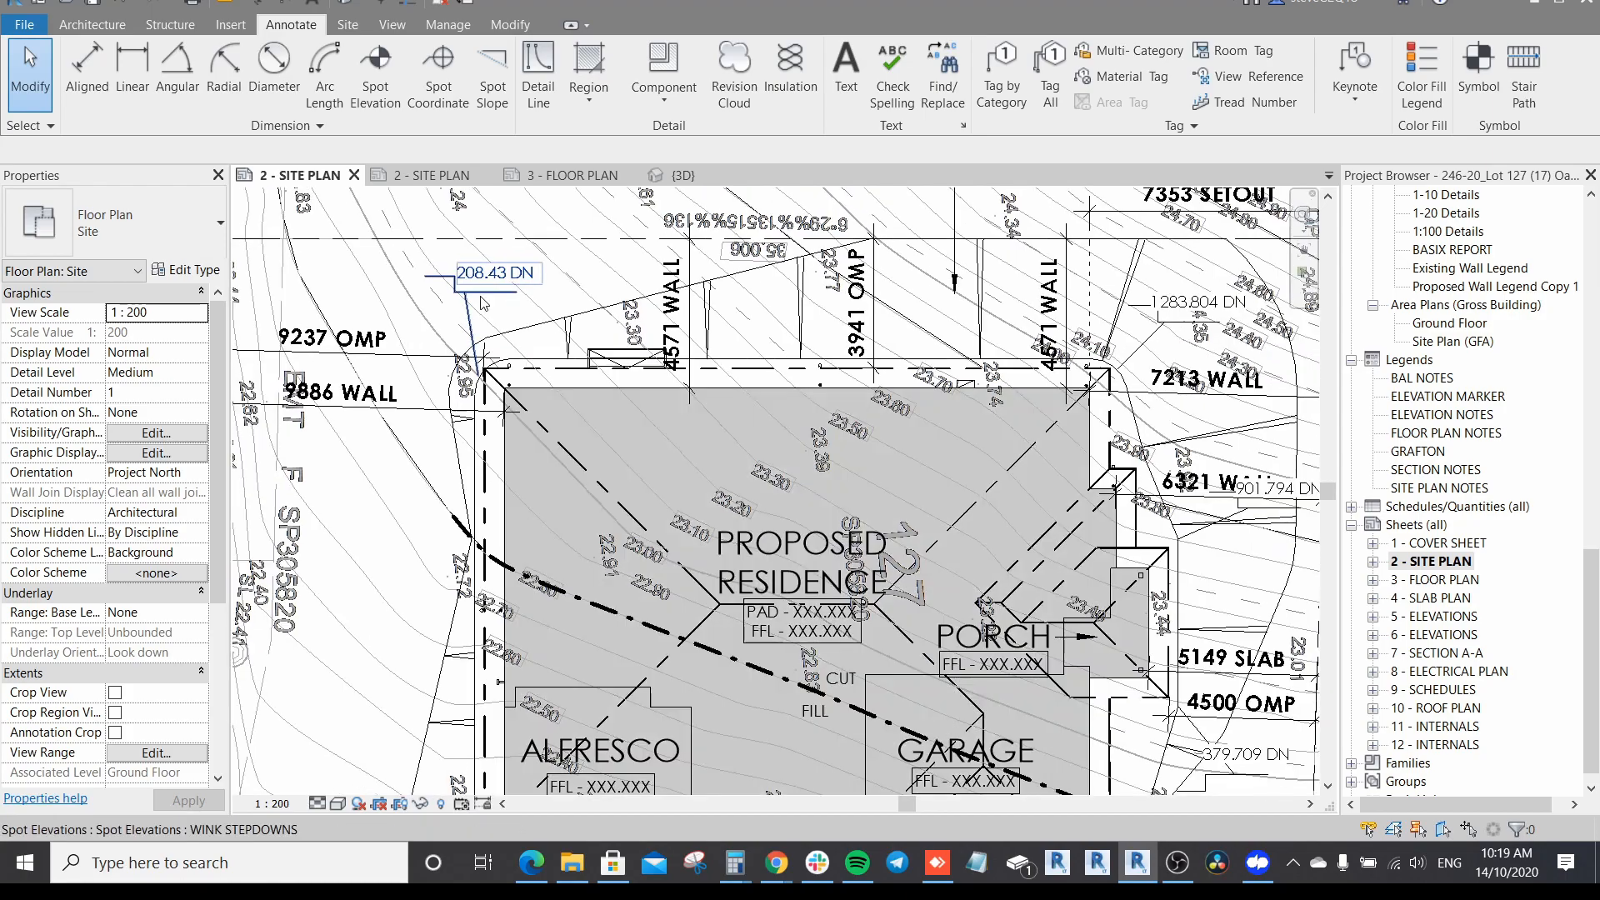
pyautogui.scroll(3, 484, 301)
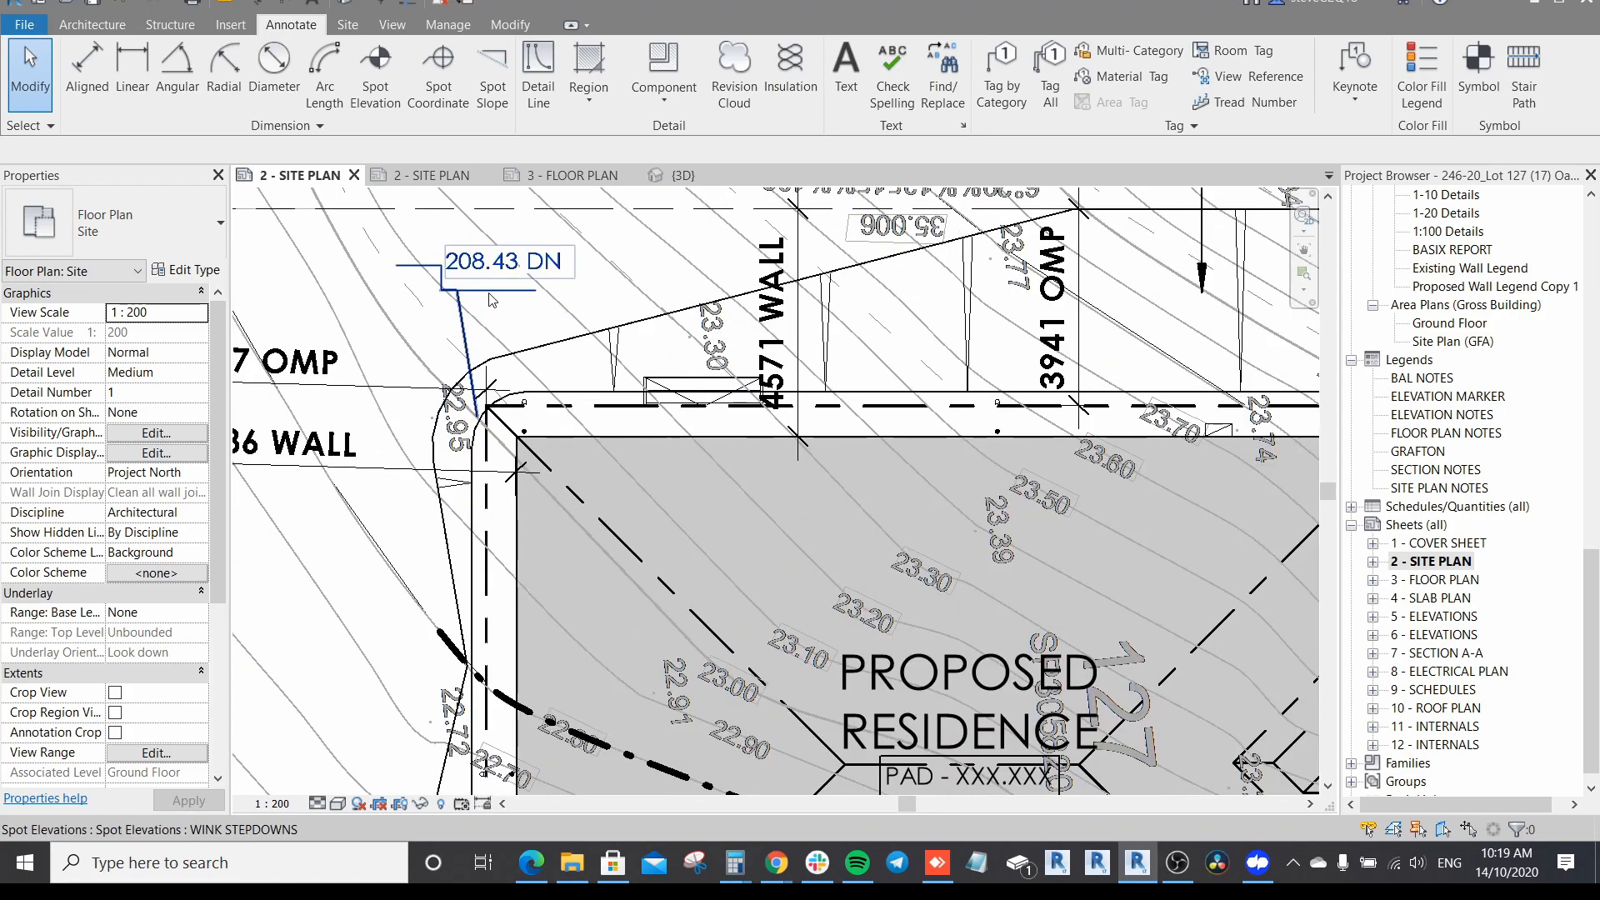
pyautogui.click(465, 309)
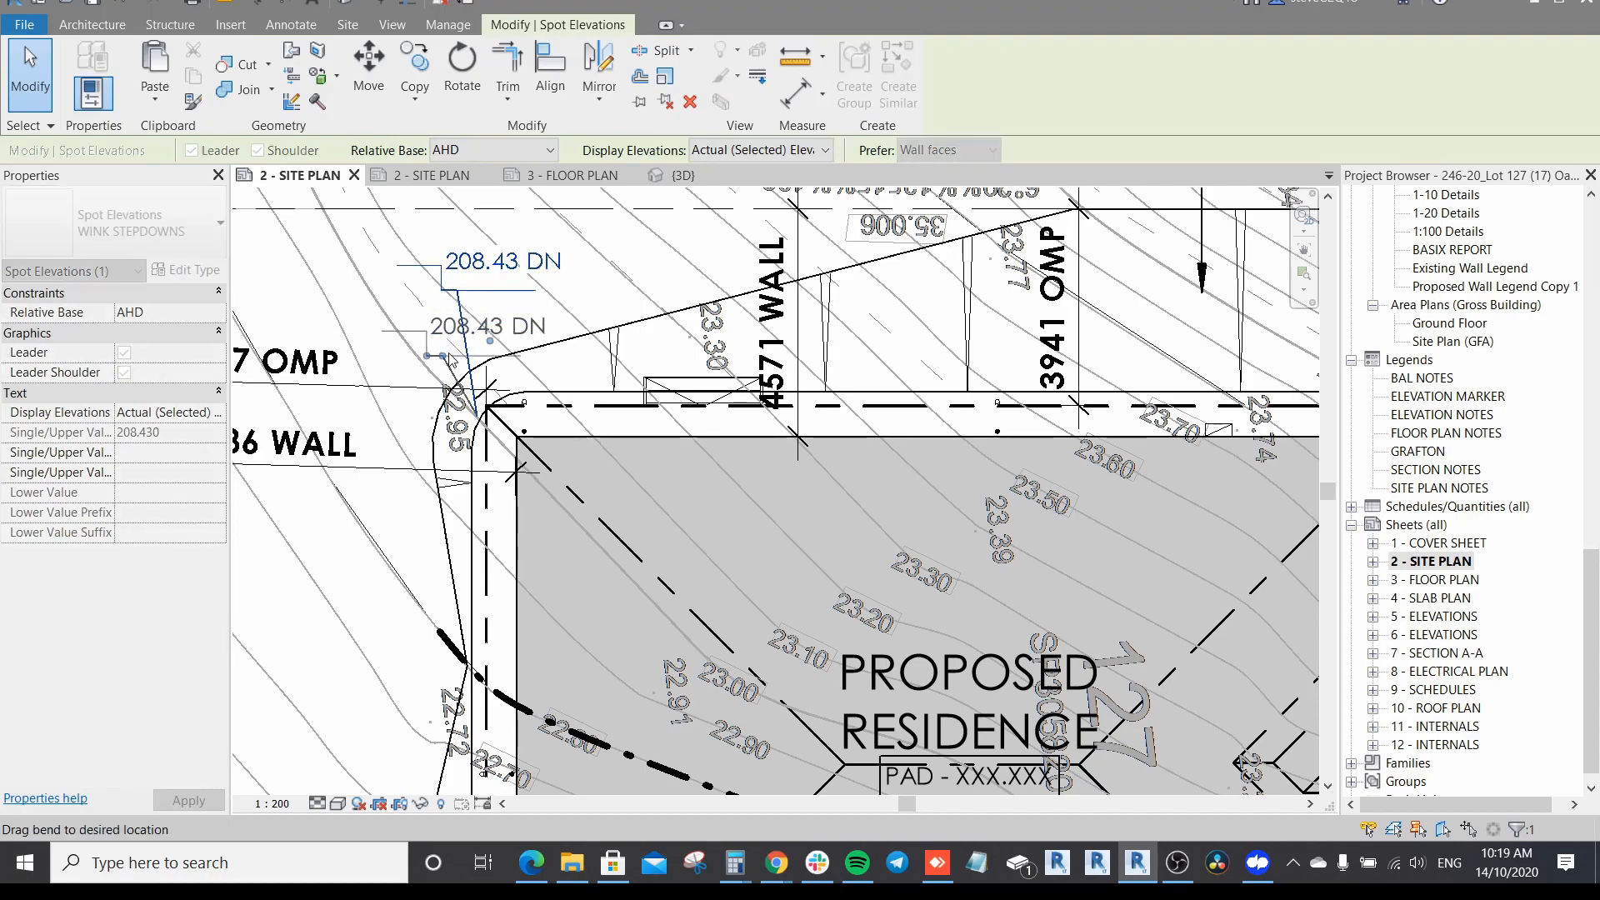
pyautogui.scroll(-2, 540, 294)
pyautogui.scroll(-1, 540, 293)
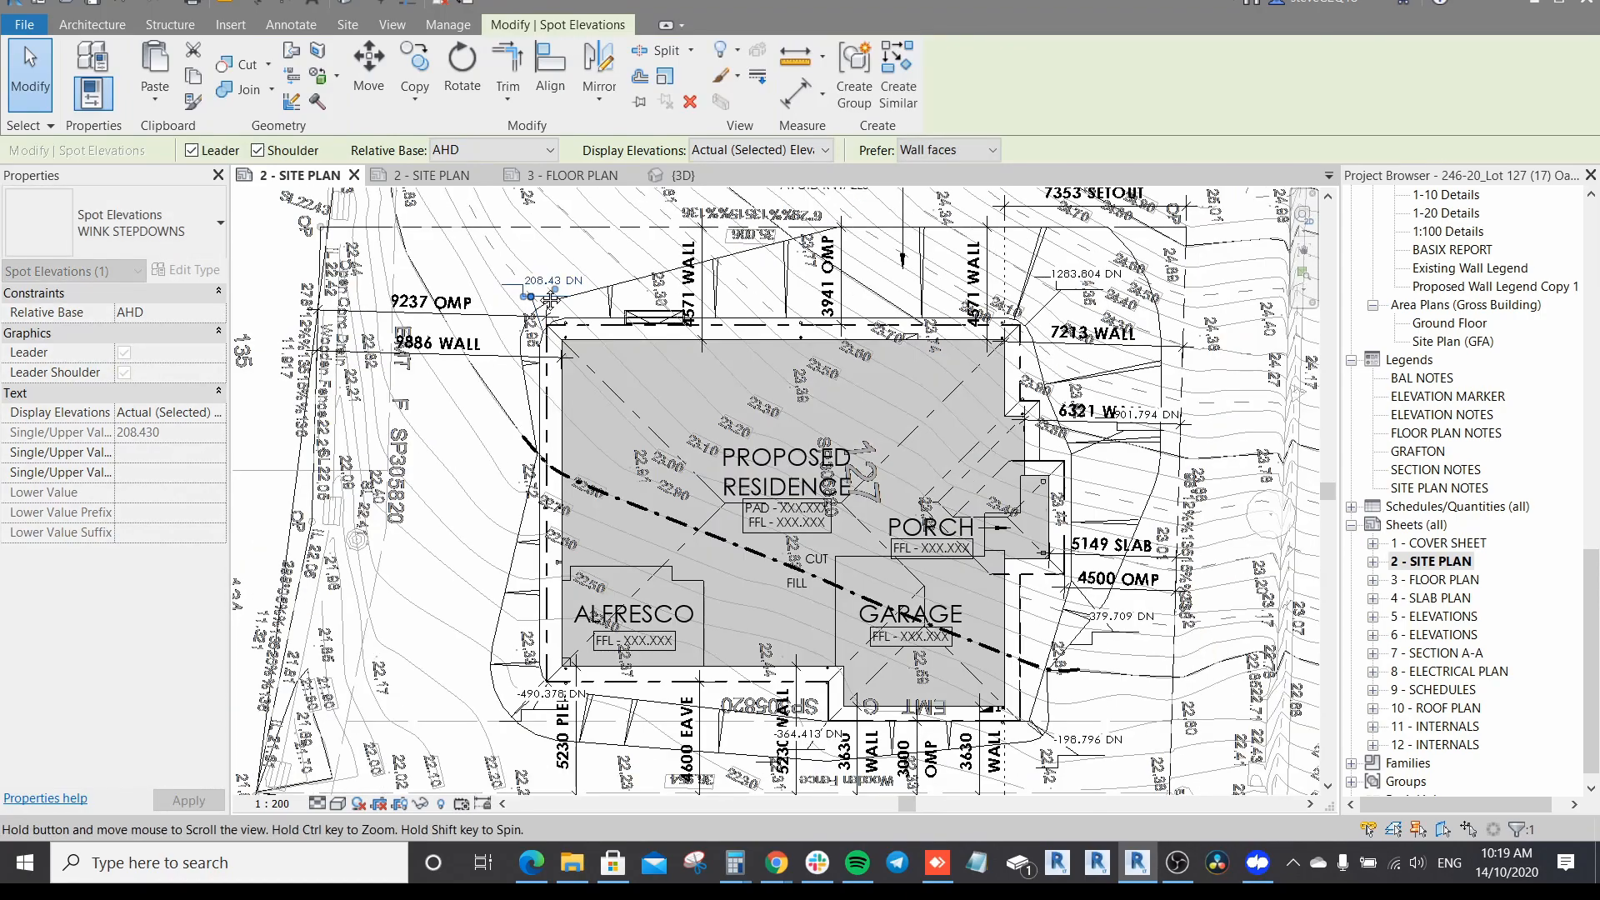